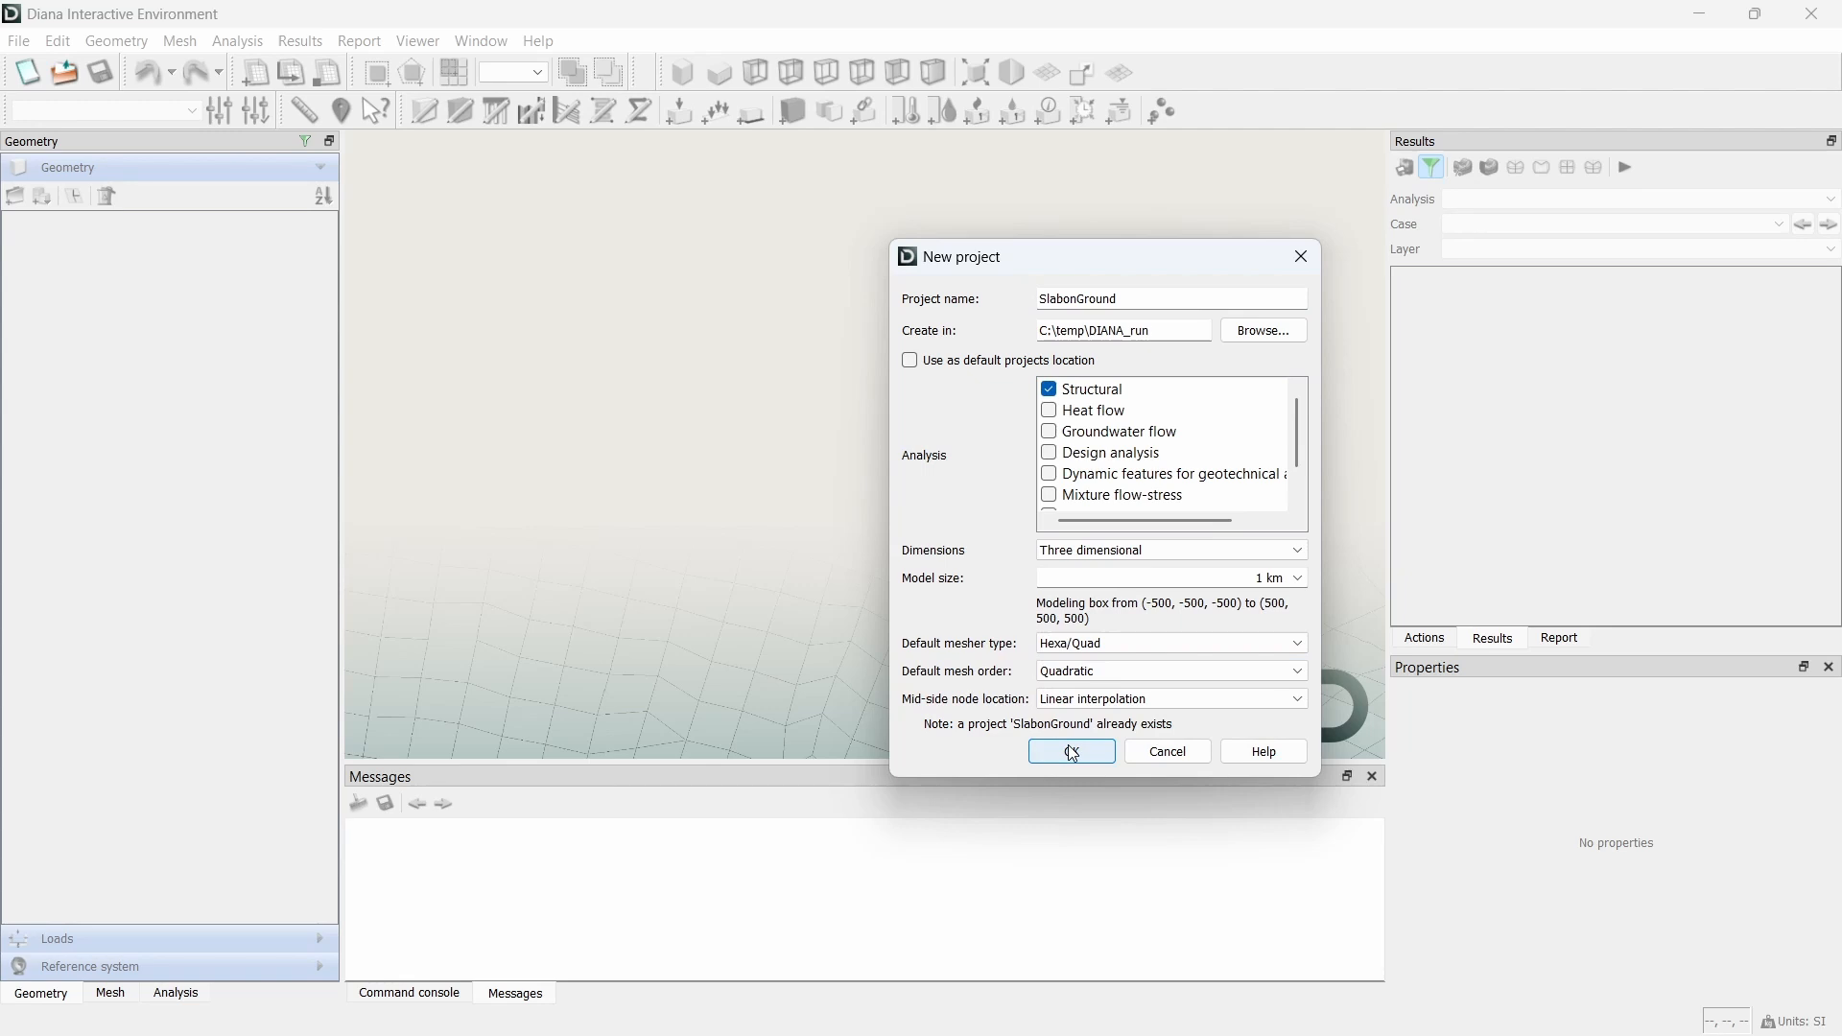
# - Create the three-dimensional structural project SlabonGround with a 1 km model size and finish its unit settings
pyautogui.click(1073, 755)
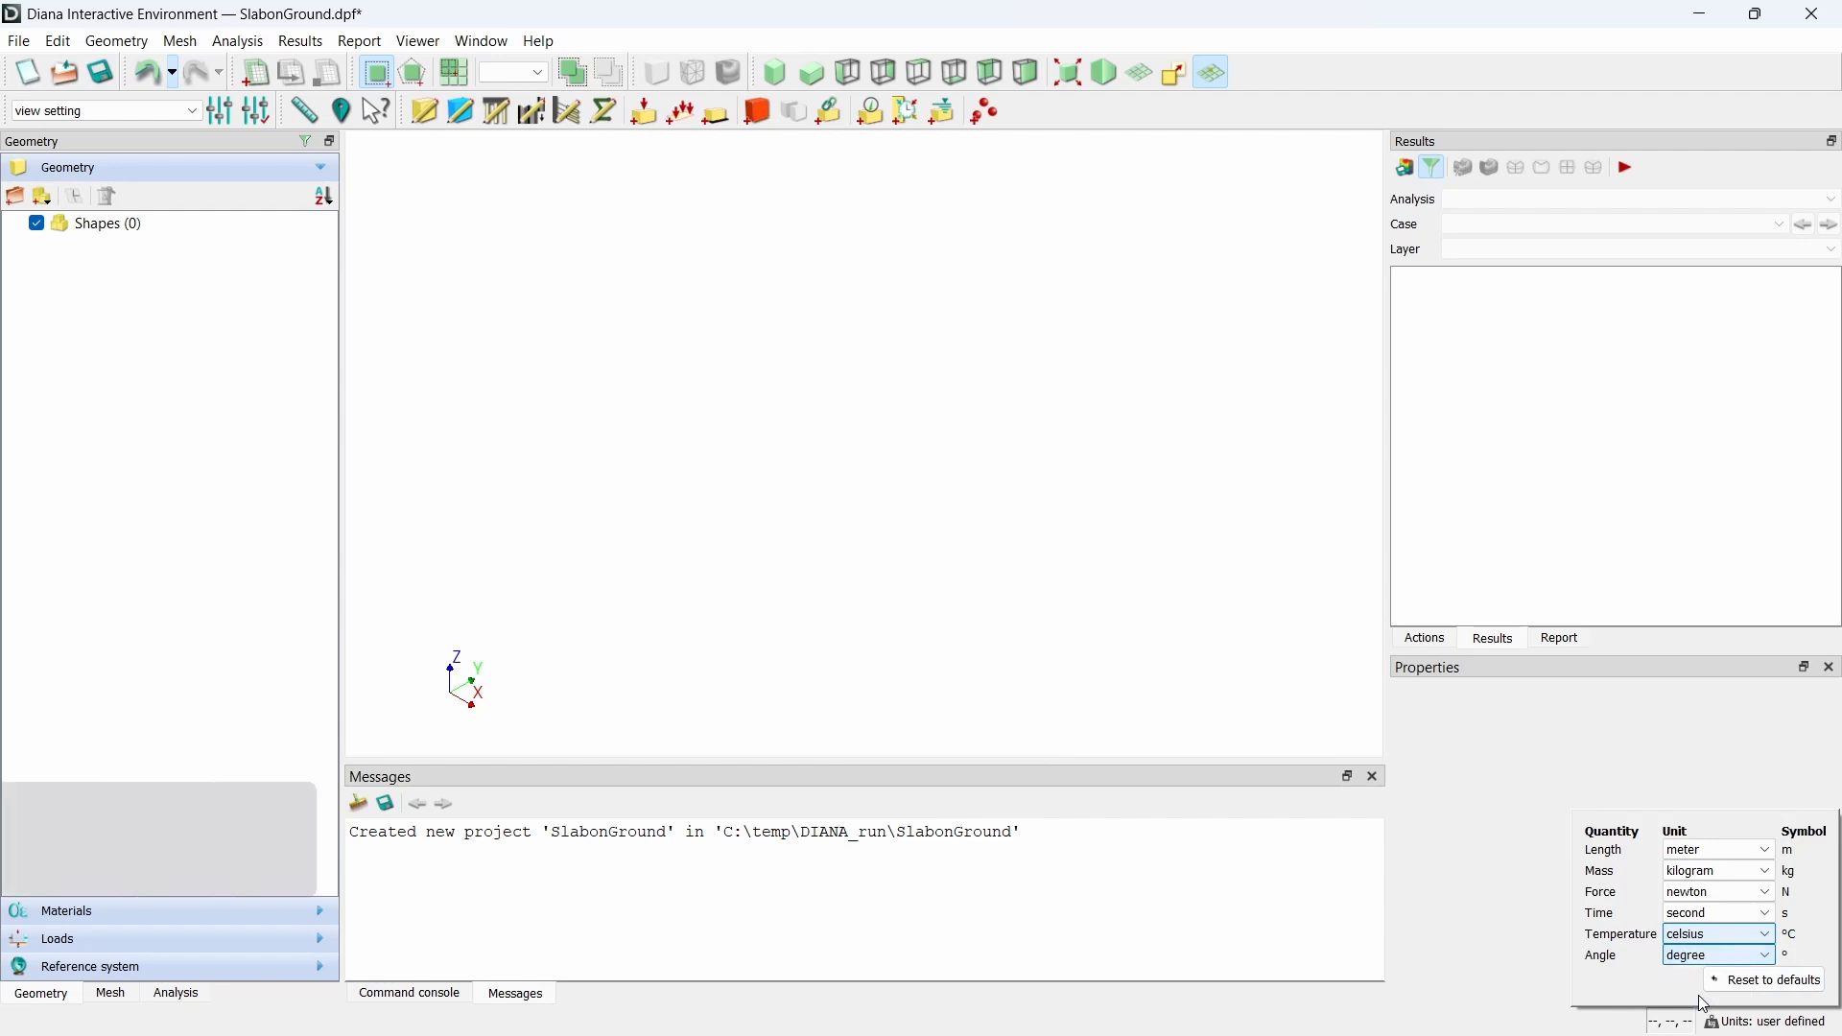
pyautogui.click(1266, 692)
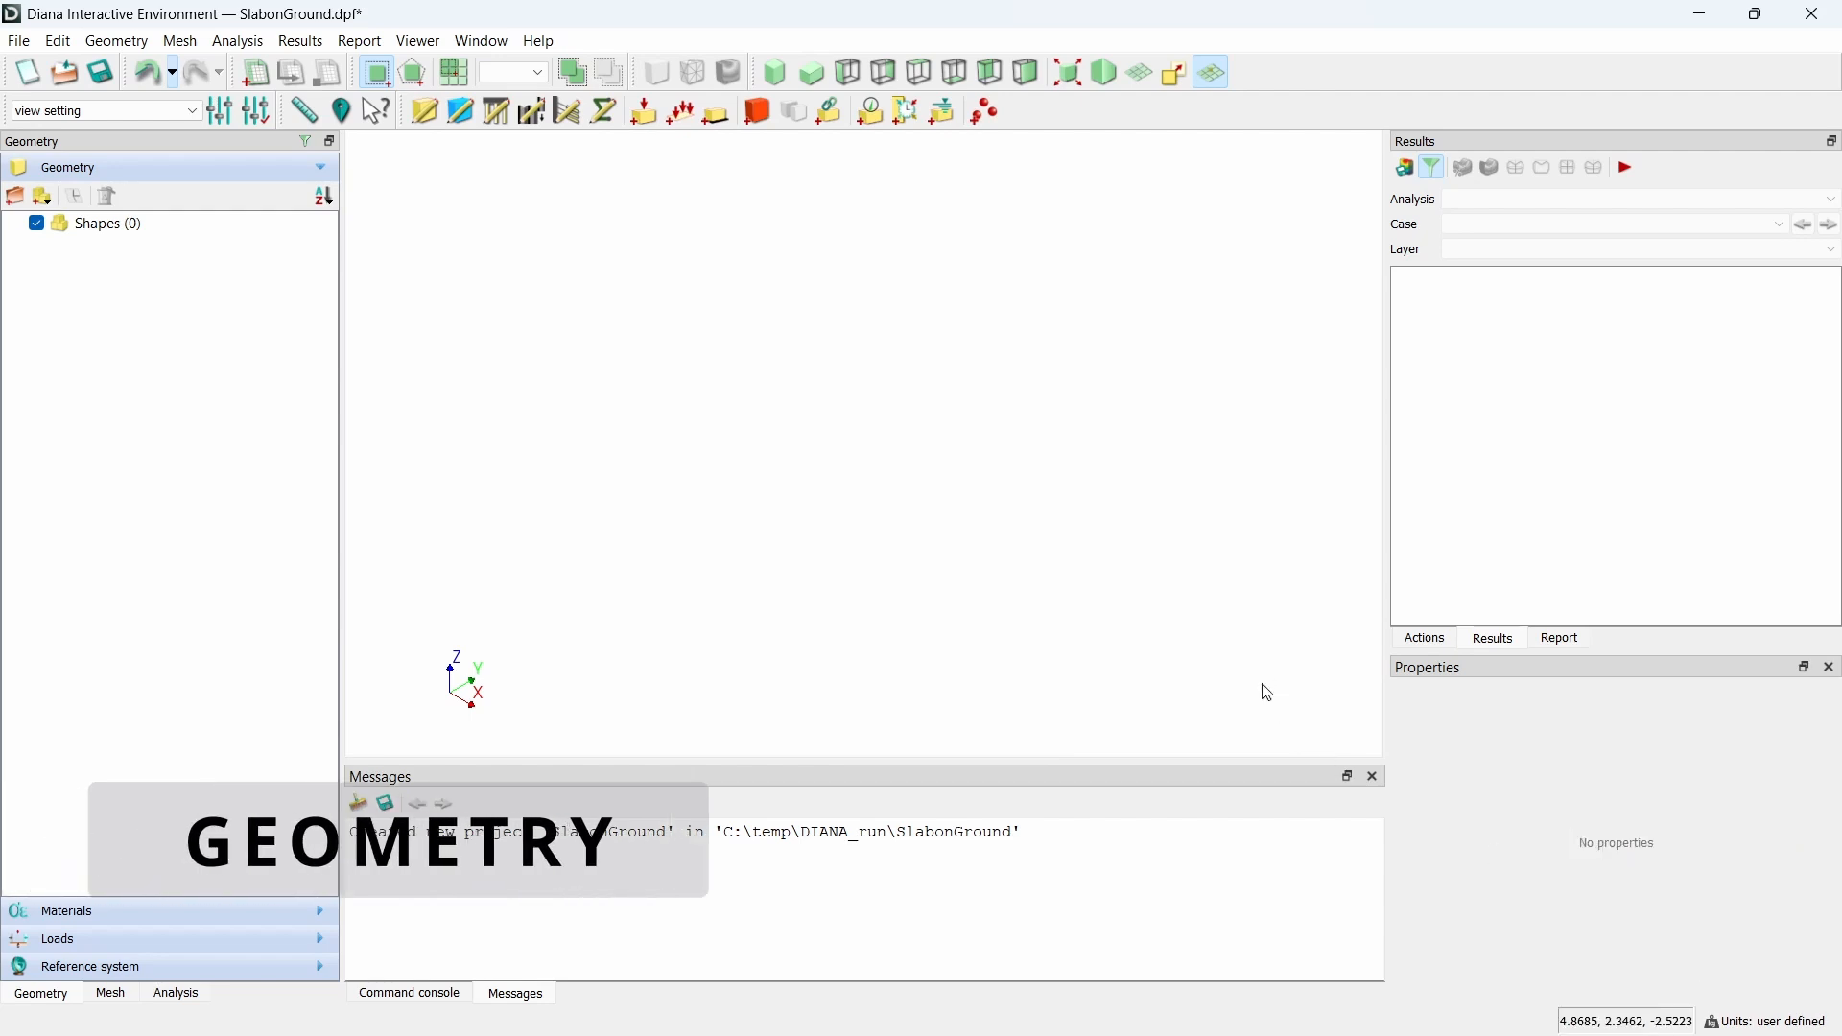
# - Start a polygon sheet named Slab and set its definition method to Coordinates
pyautogui.click(1449, 638)
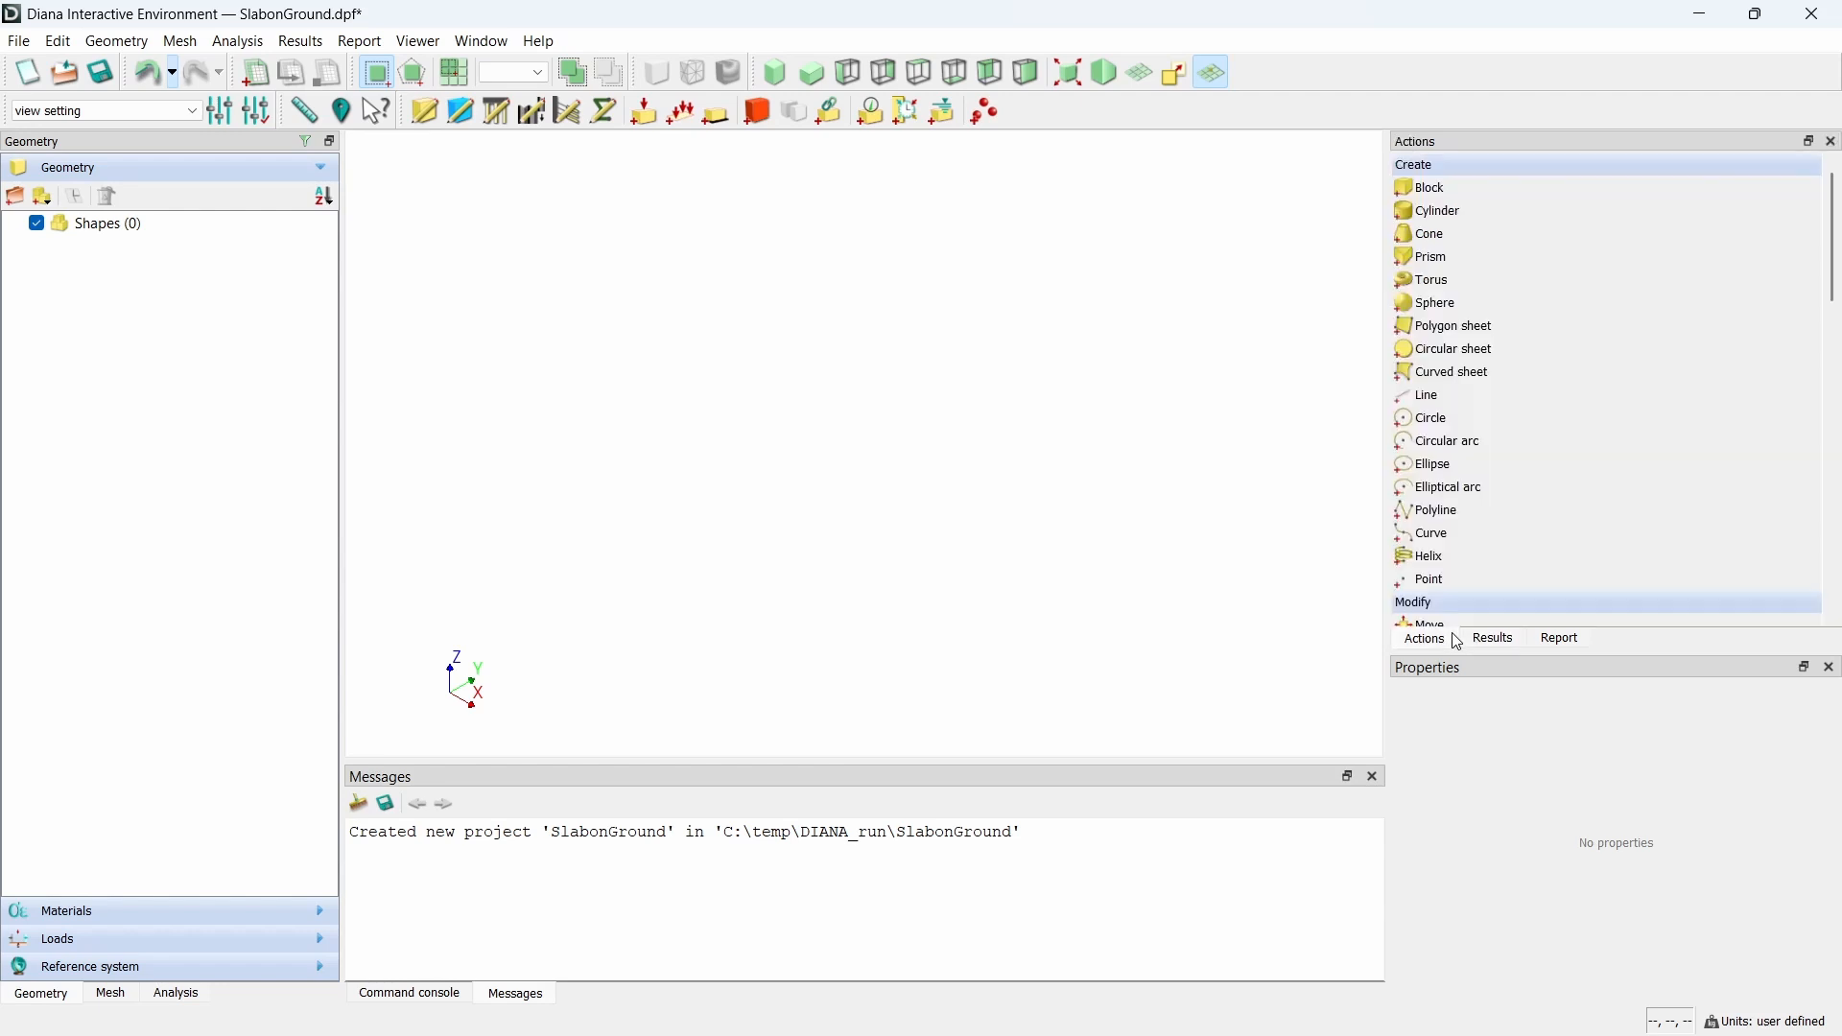
pyautogui.scroll(-3, 1435, 391)
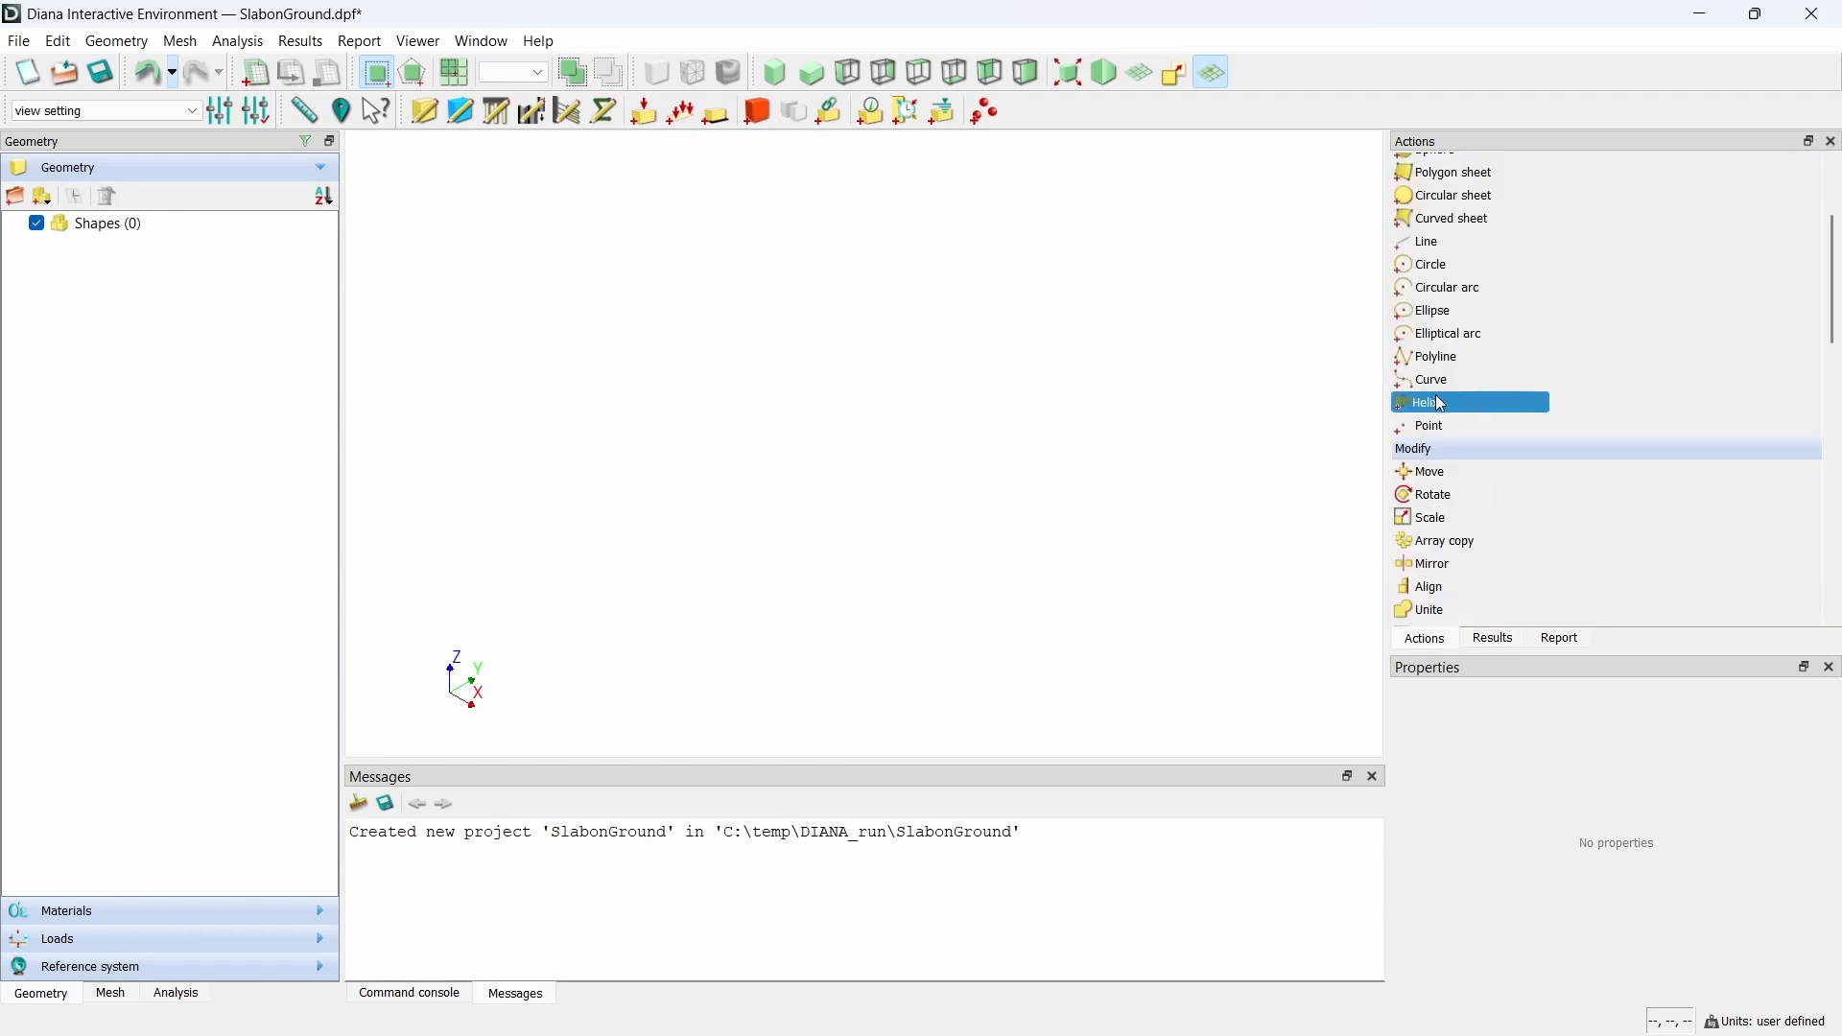
pyautogui.click(1451, 177)
pyautogui.tripleClick(1490, 263)
pyautogui.write('S')
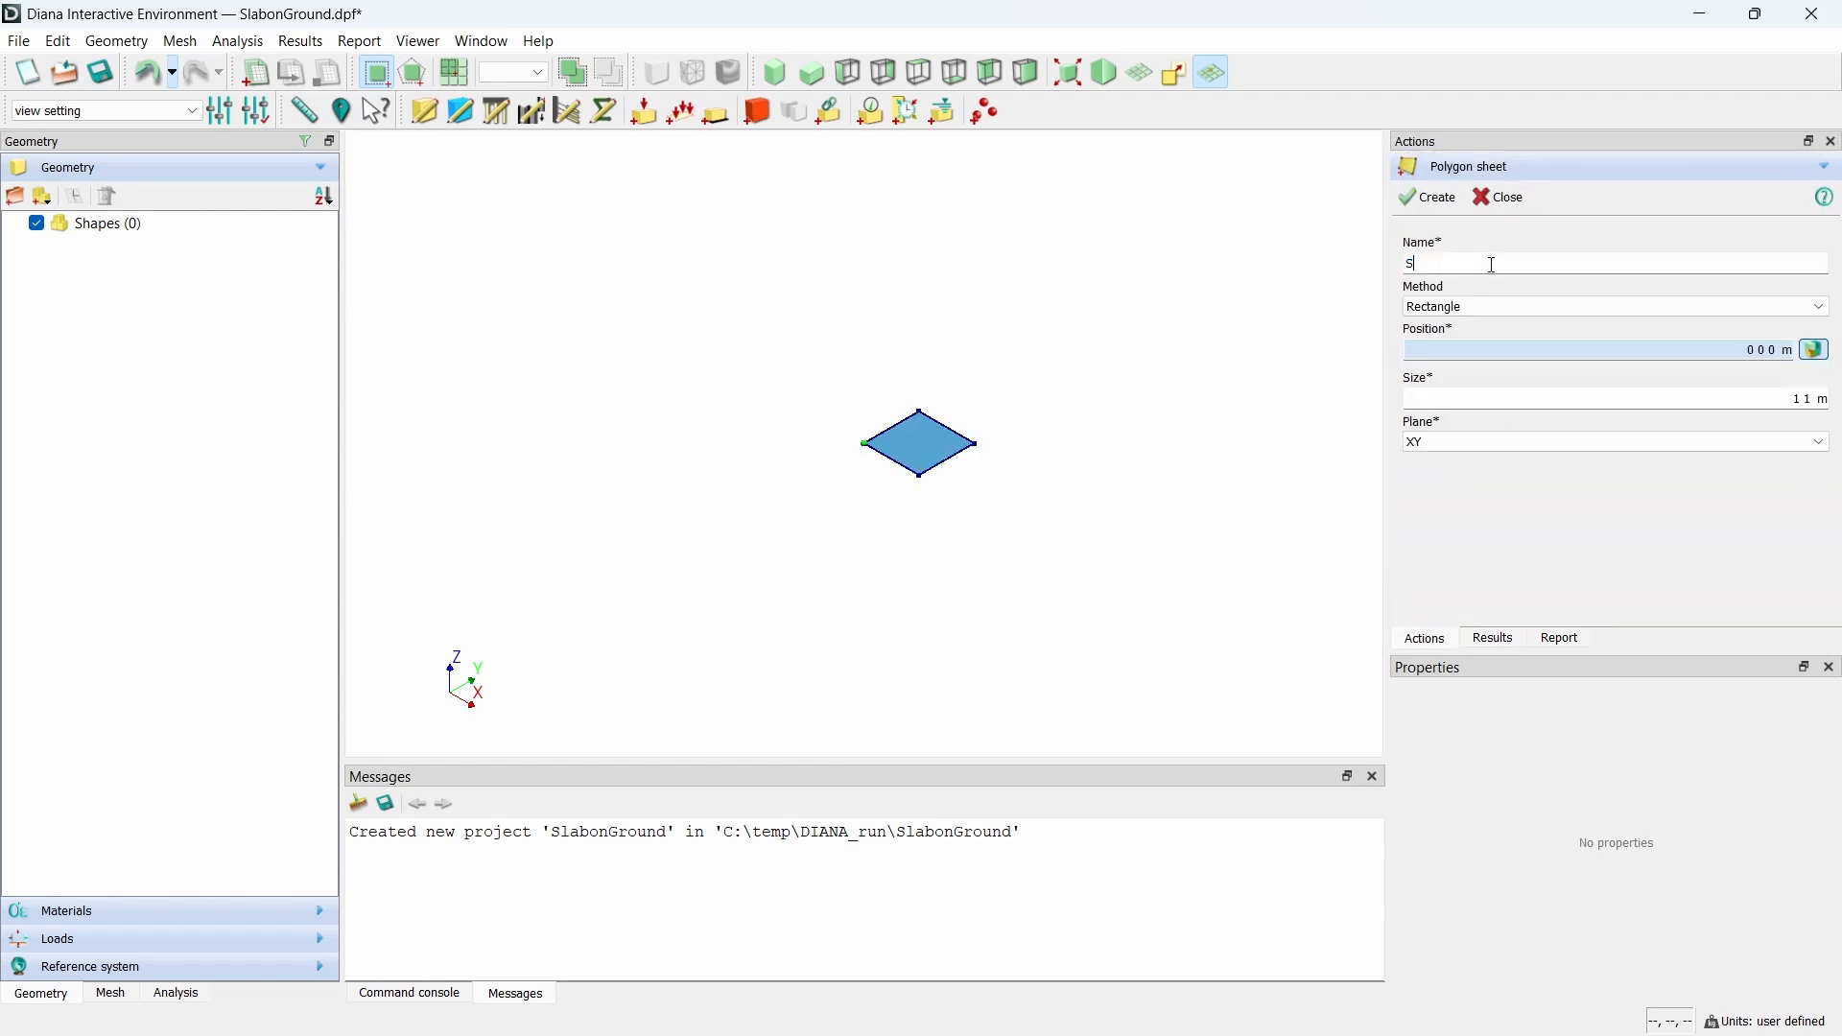
pyautogui.write('lab')
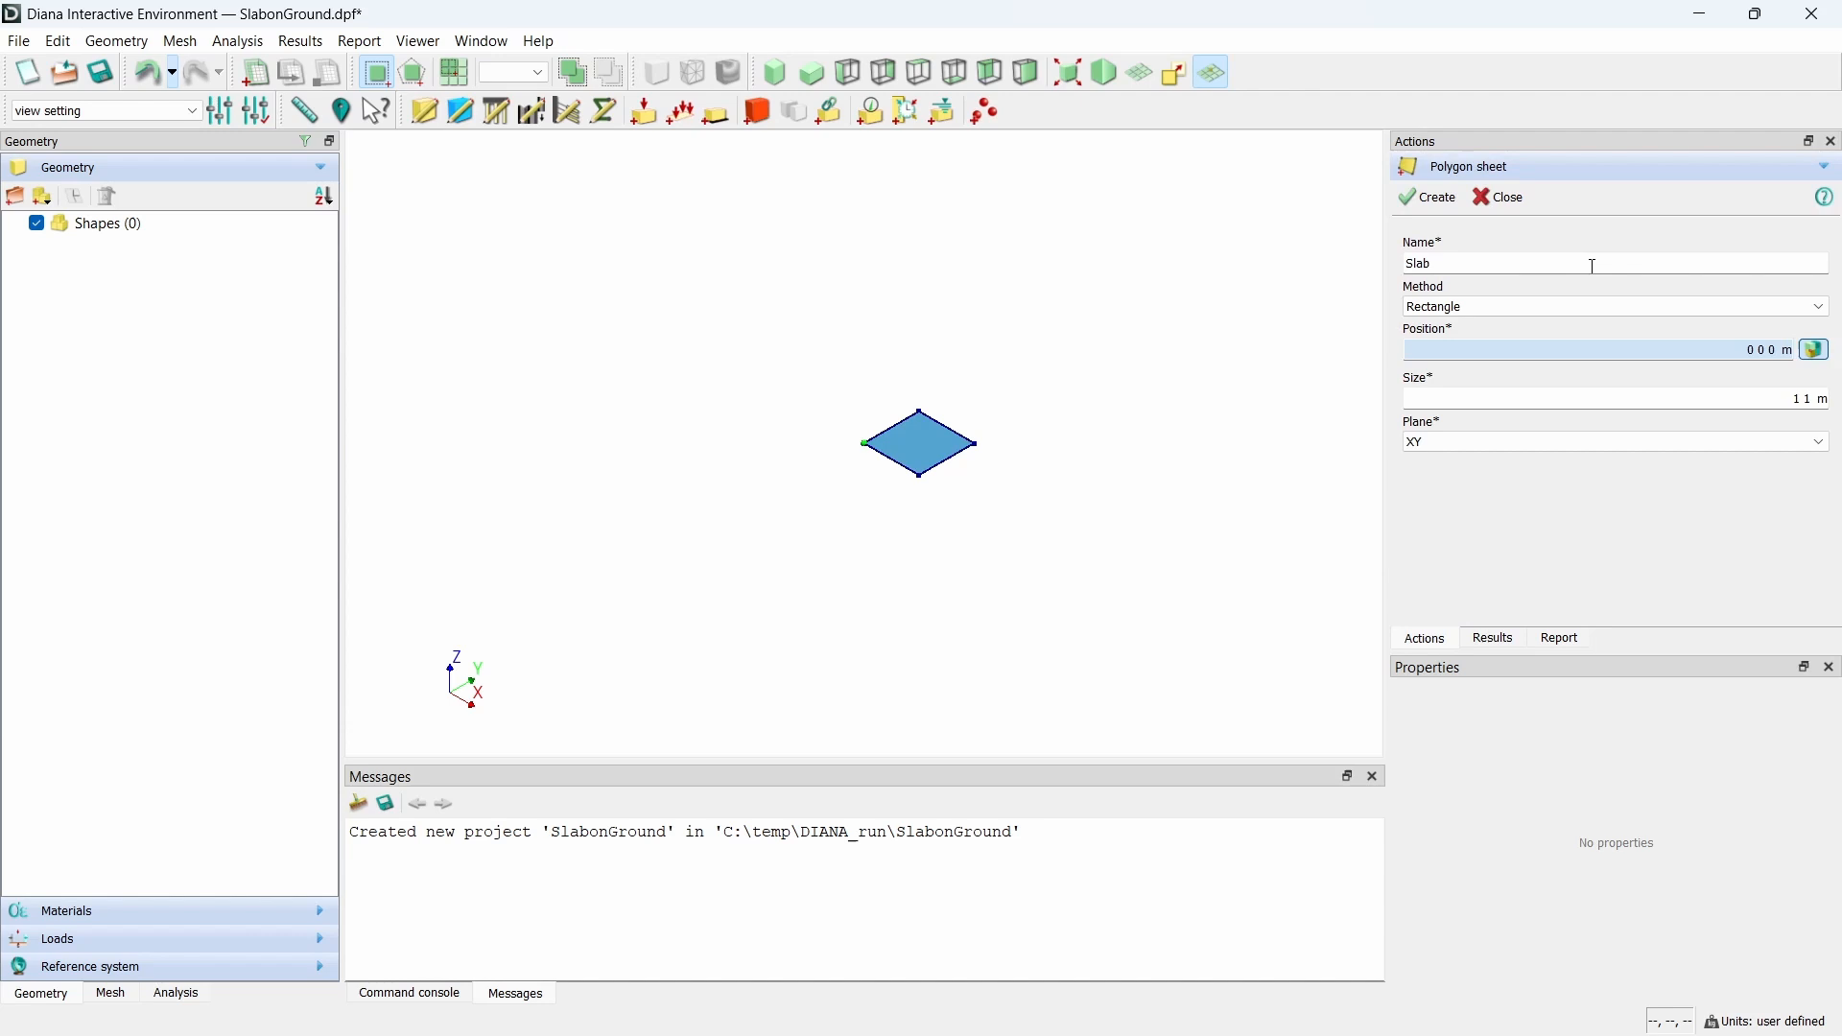
pyautogui.click(1555, 307)
pyautogui.click(1530, 336)
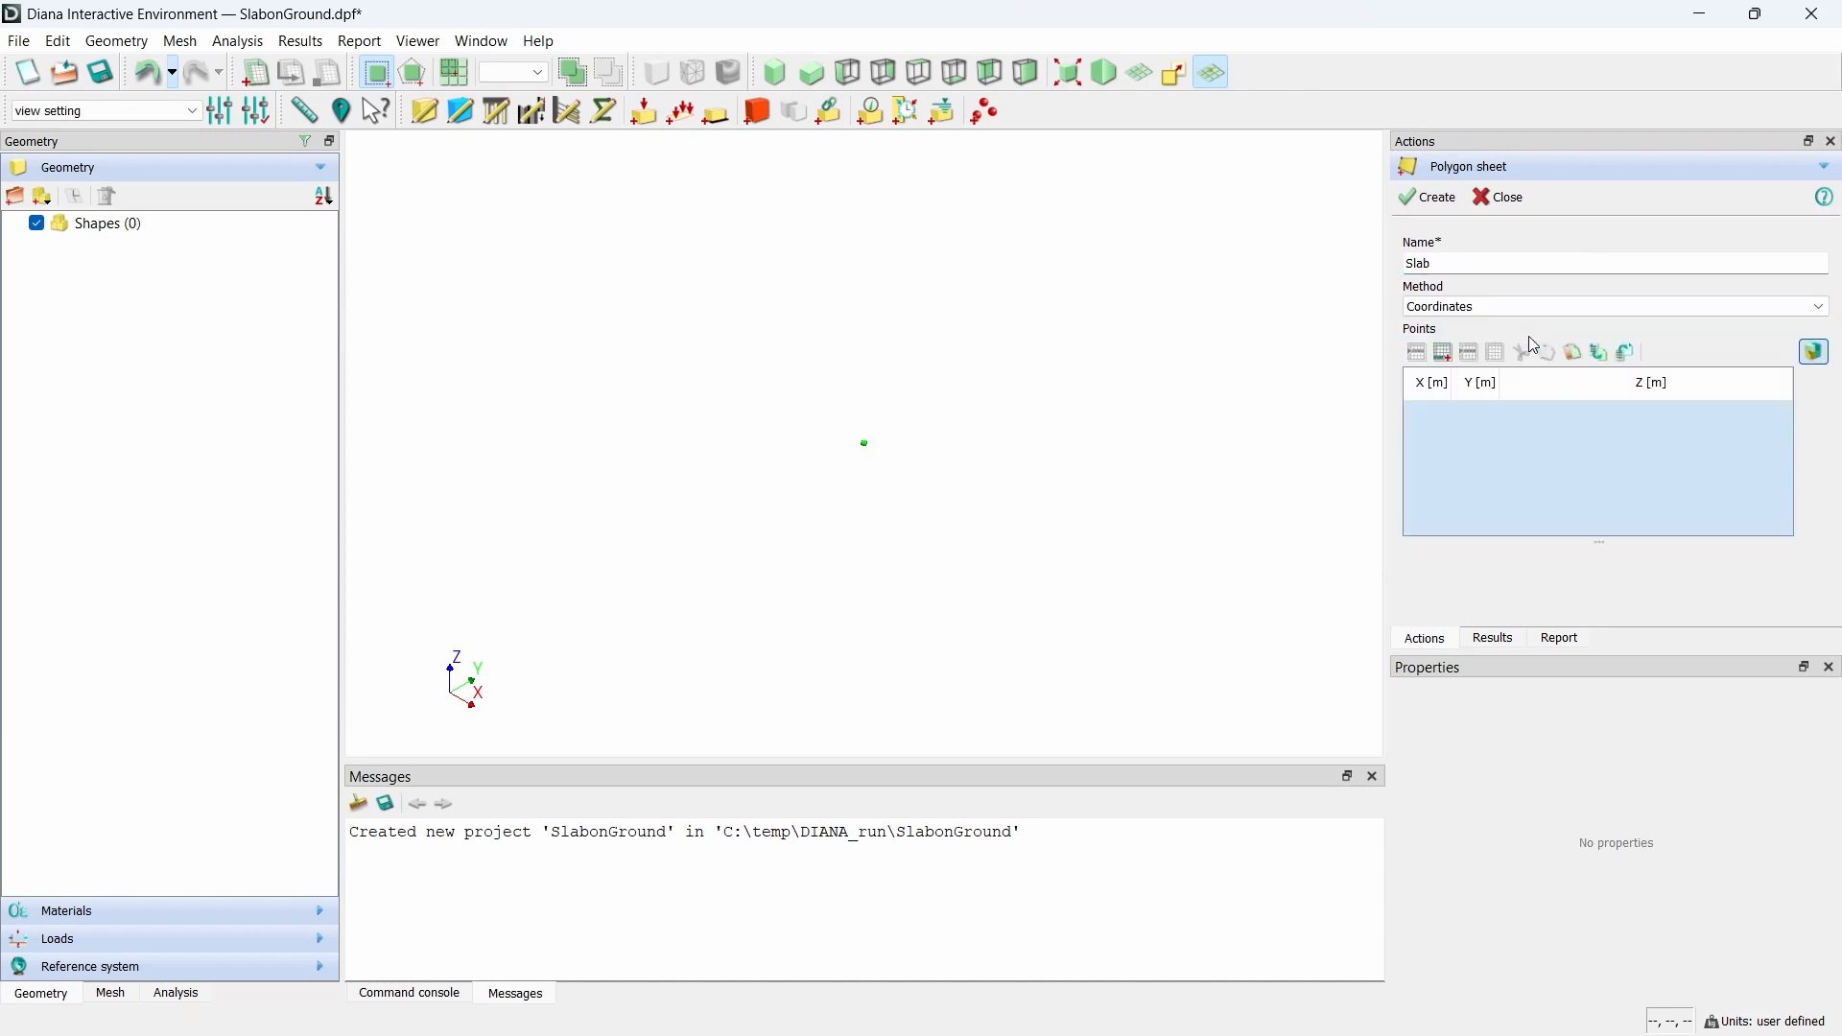
# - Enter the sheet's first two corner points at (0, 0, 0) and (0, 28.23, 0) m
pyautogui.click(1444, 355)
pyautogui.press('Tab')
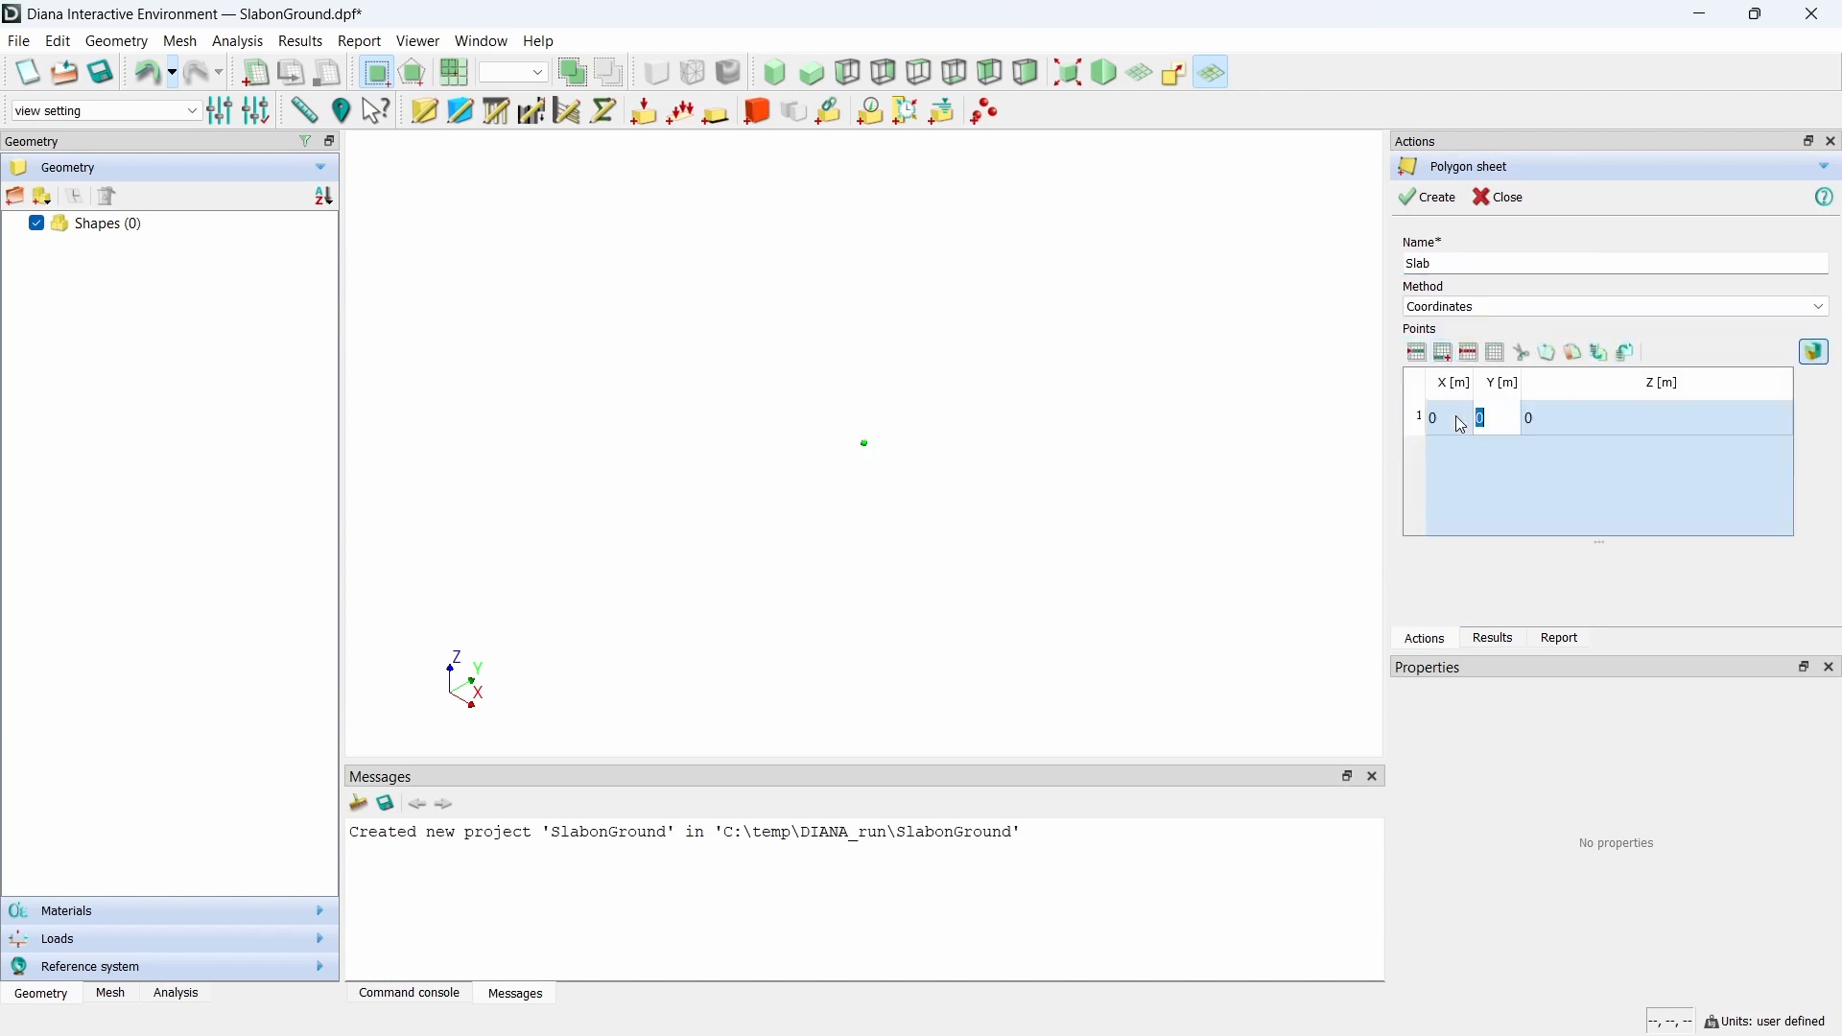
pyautogui.press('Tab')
pyautogui.press('Tab')
pyautogui.press('Tab')
pyautogui.write('28.23')
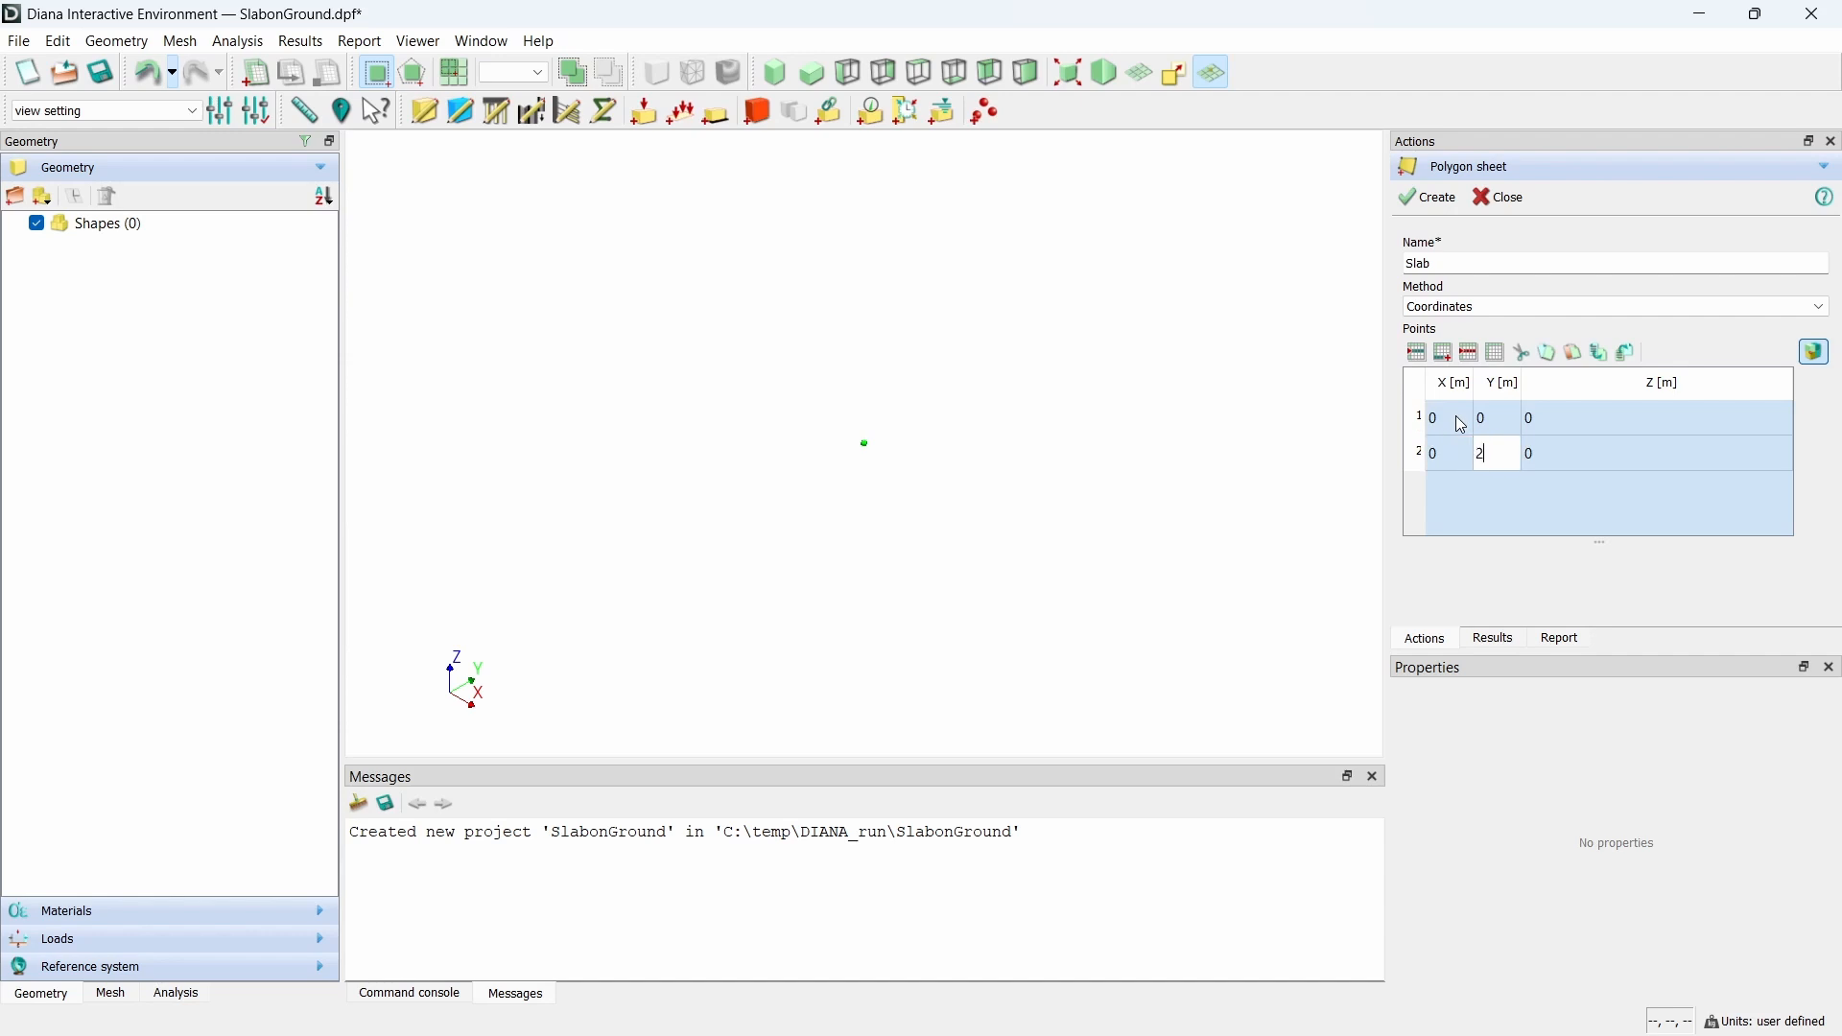
pyautogui.press('Tab')
pyautogui.press('Tab')
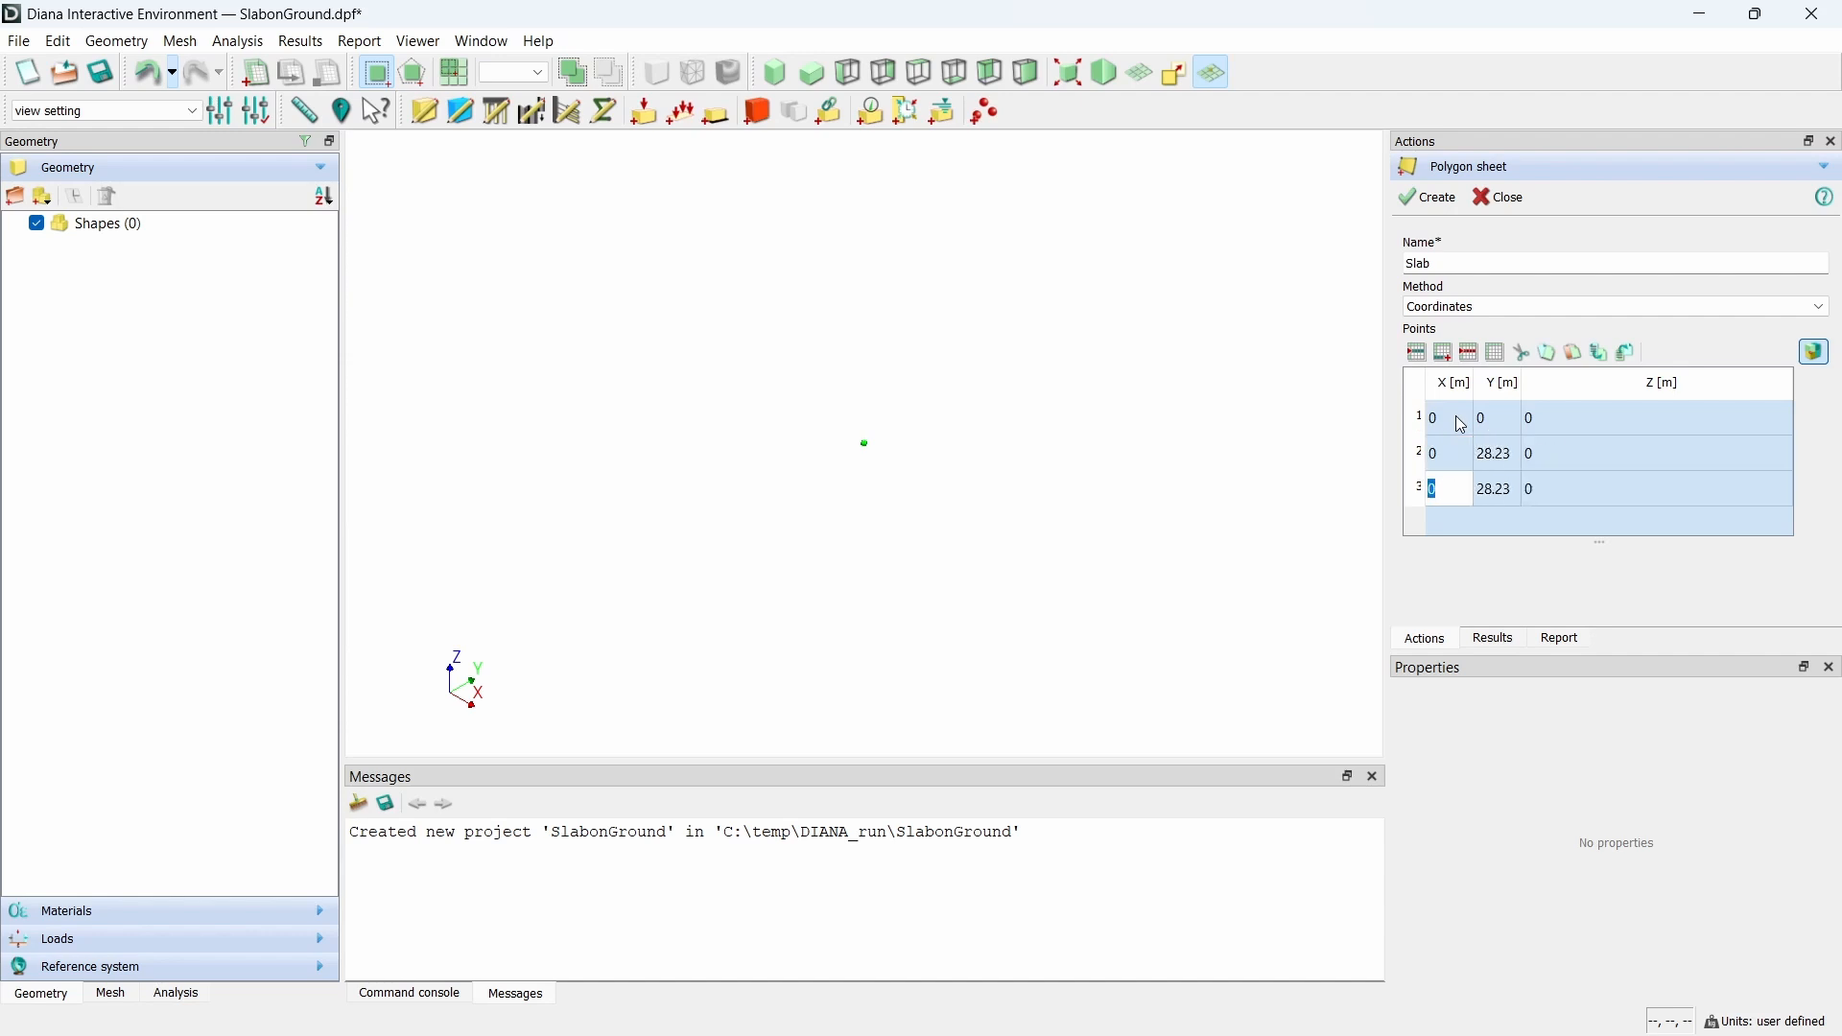
# - Enter the remaining corner points at (15, 28.23, 0) and (15, 0, 0) m and create the Slab sheet
pyautogui.write('15')
pyautogui.press('Tab')
pyautogui.press('Tab')
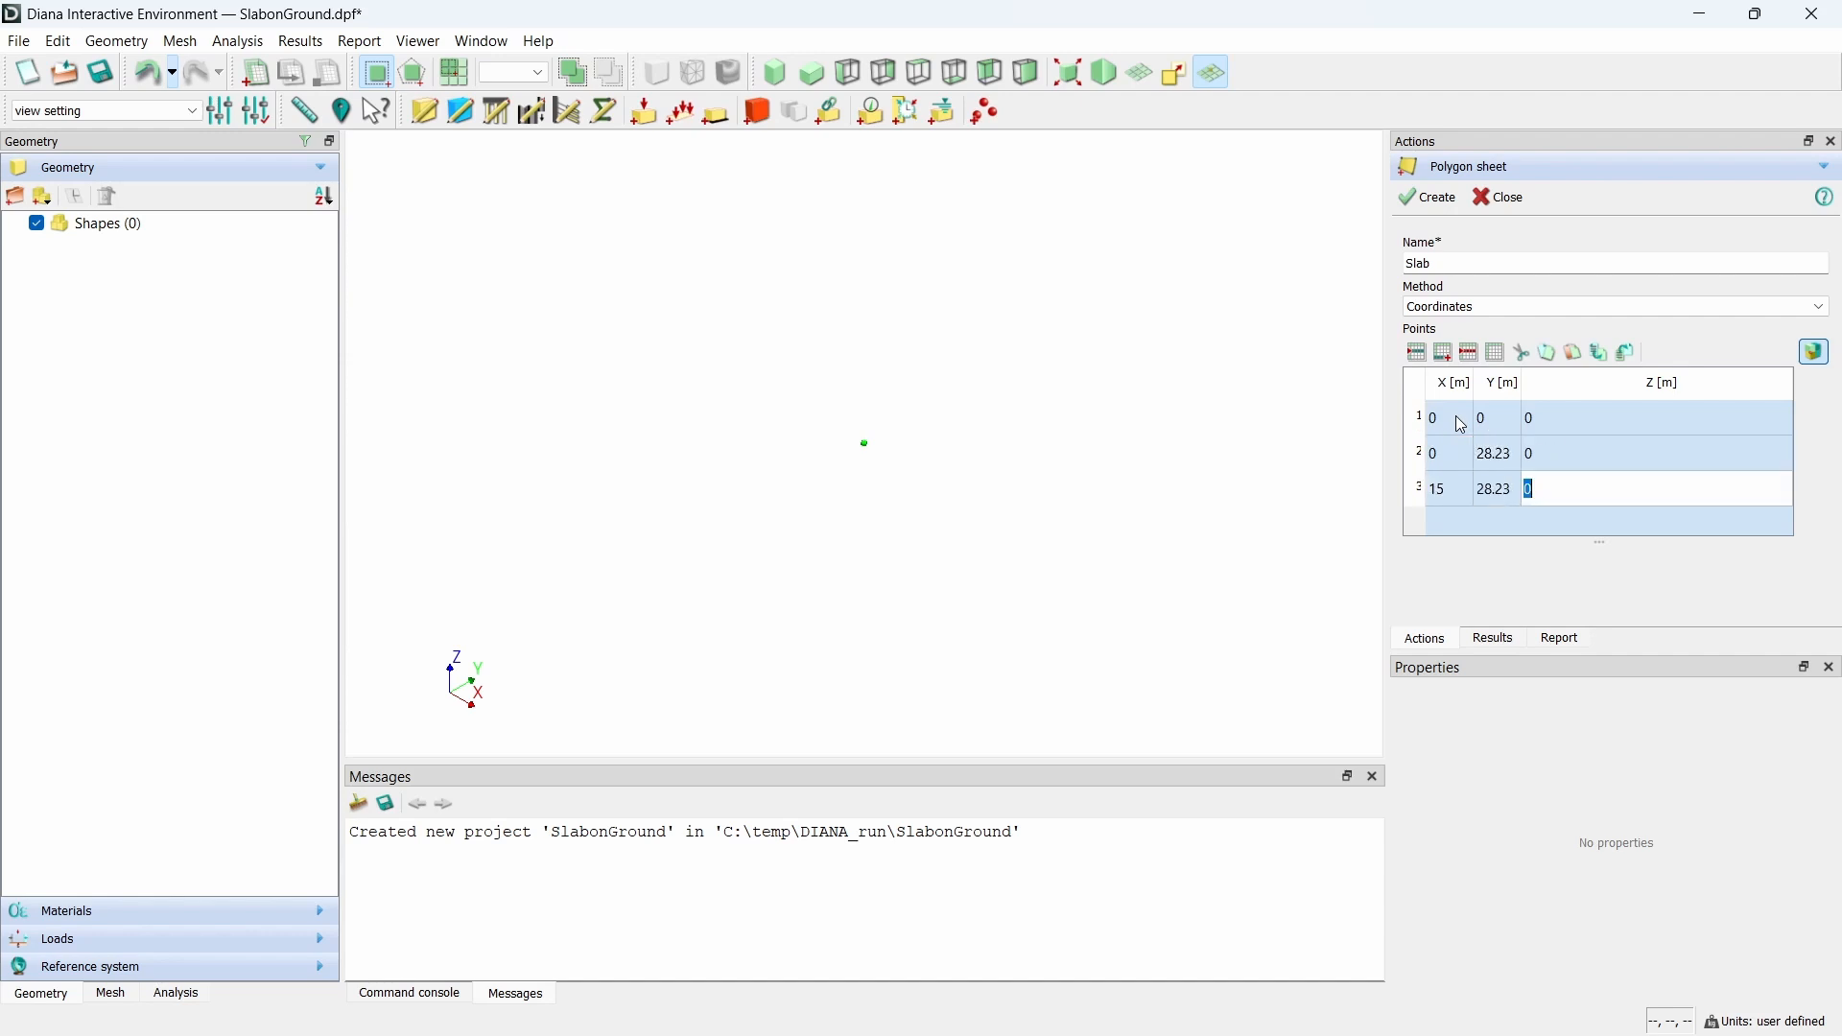
pyautogui.press('Tab')
pyautogui.press('Tab')
pyautogui.write('0')
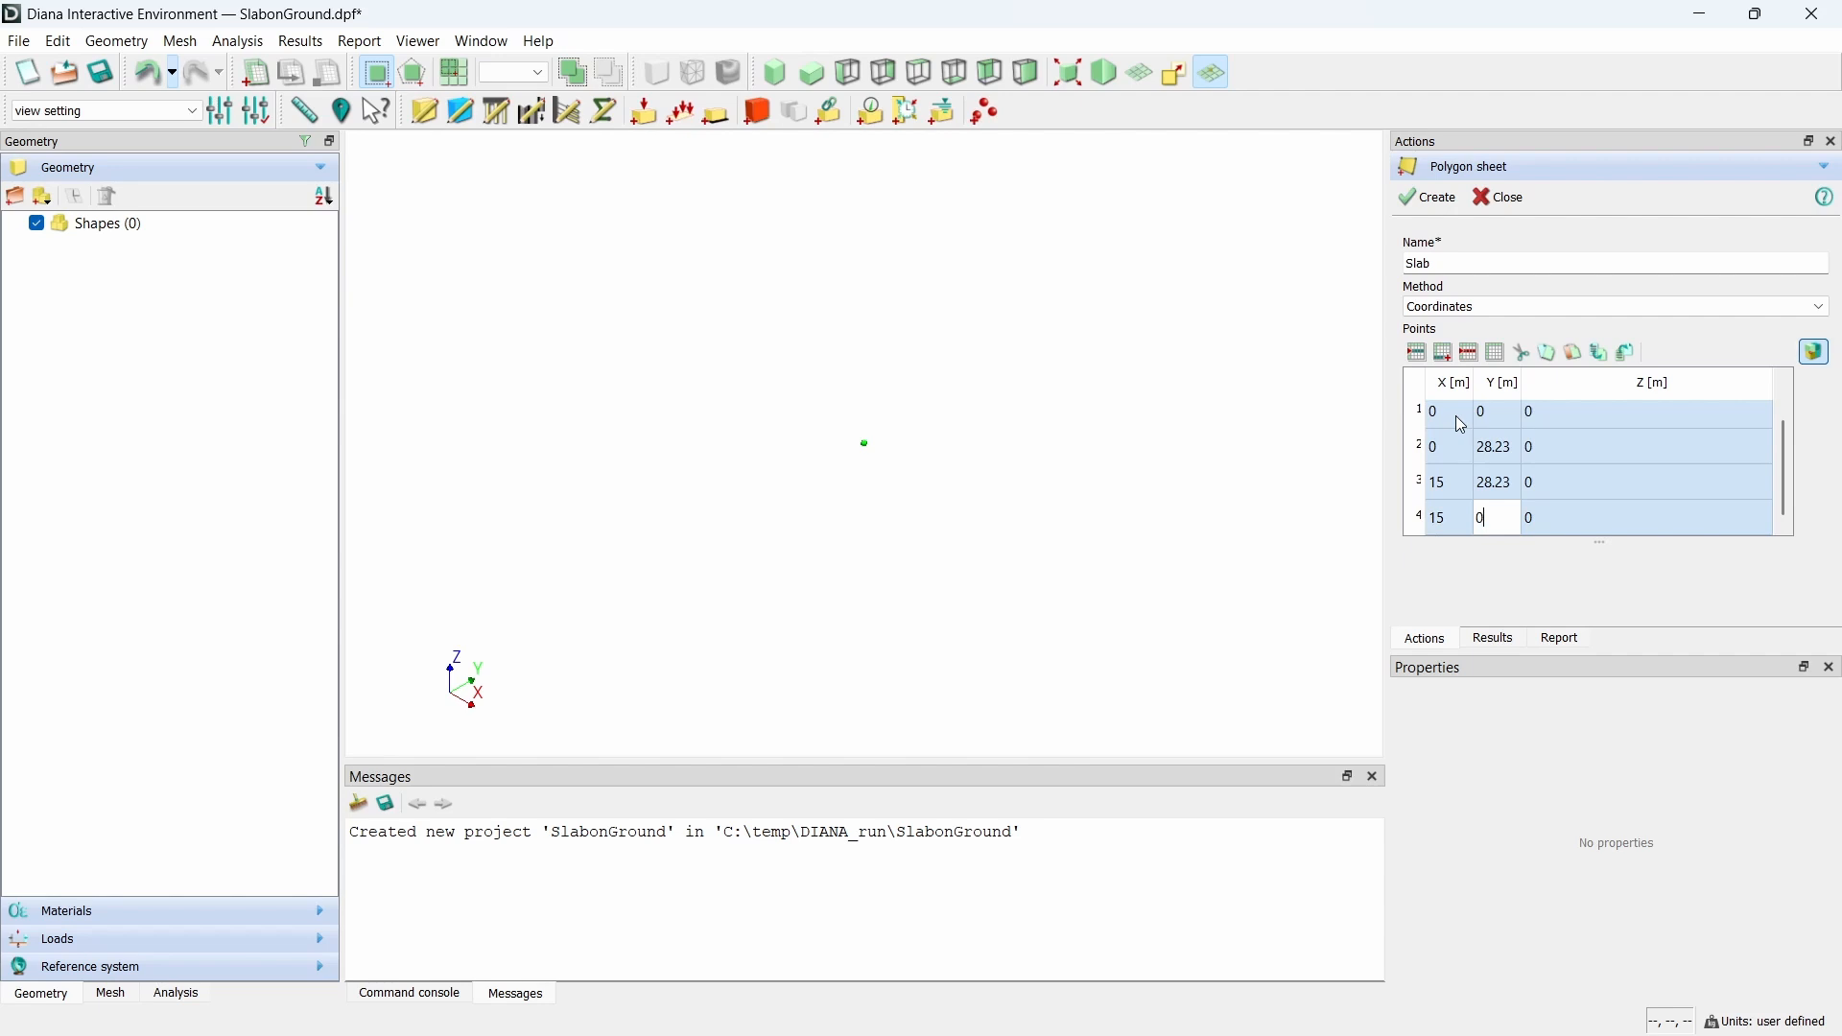
pyautogui.click(1555, 526)
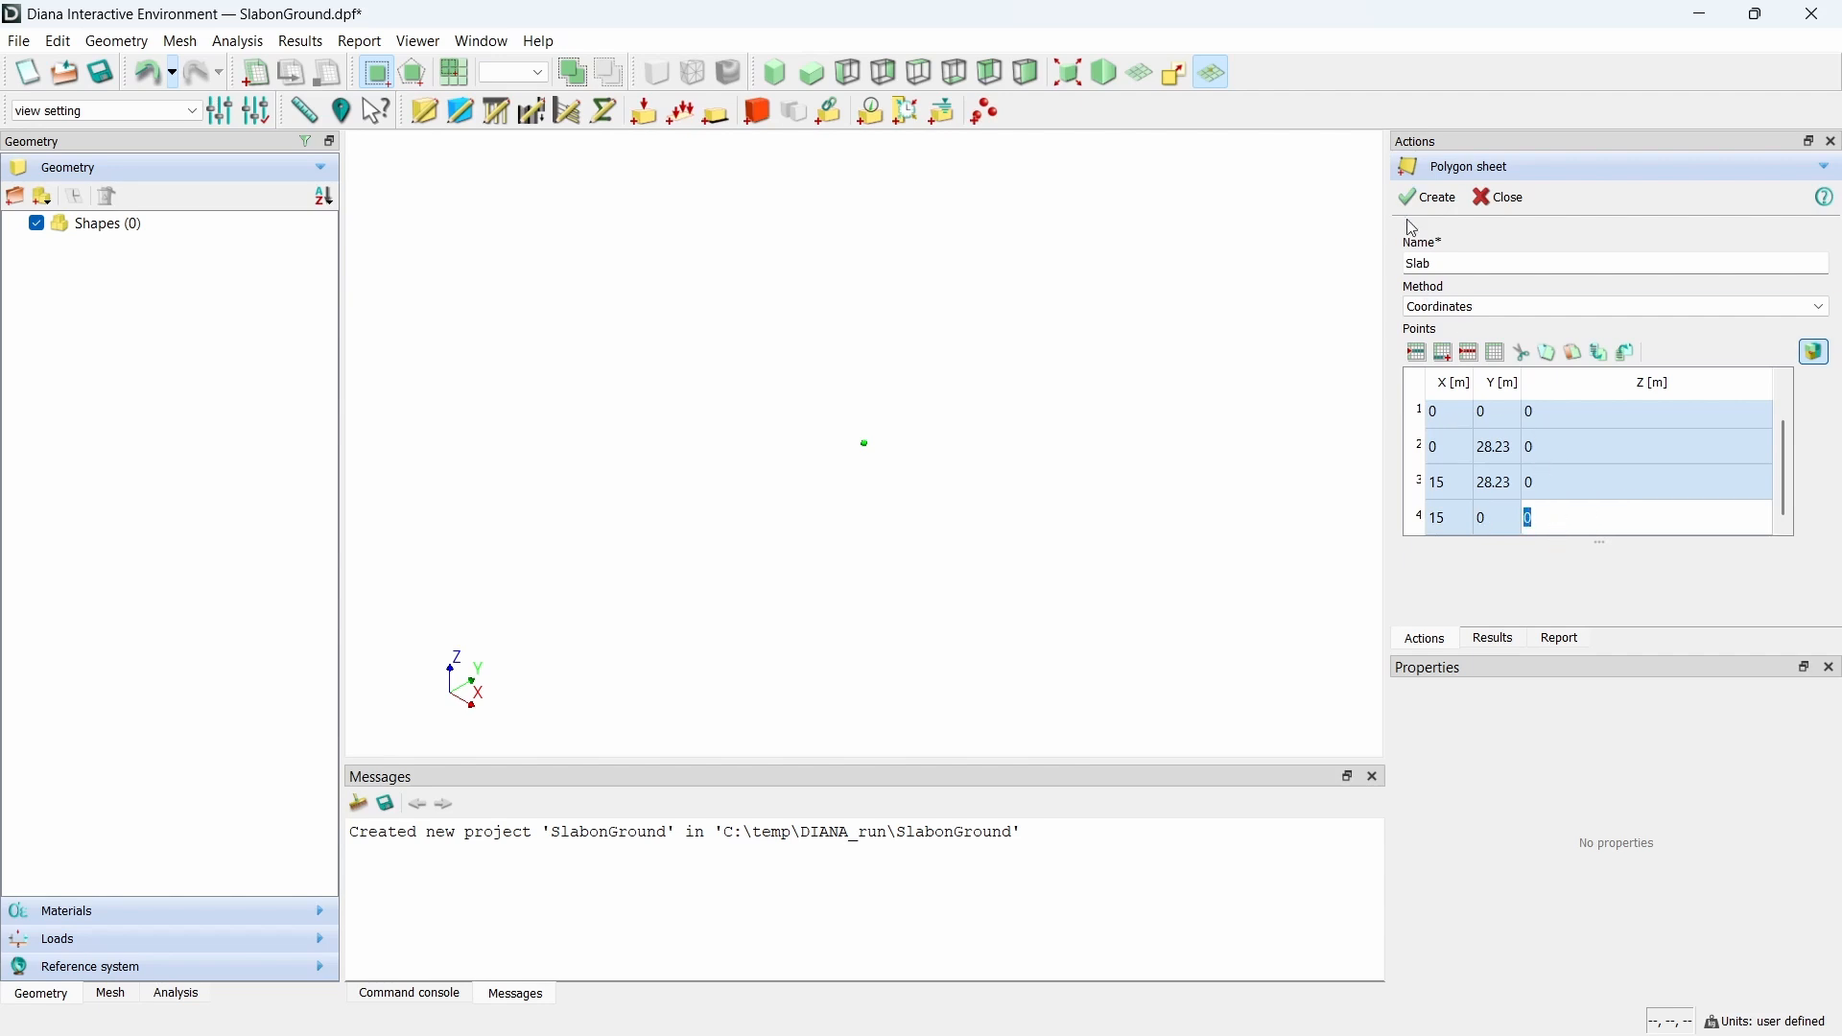
pyautogui.click(1451, 199)
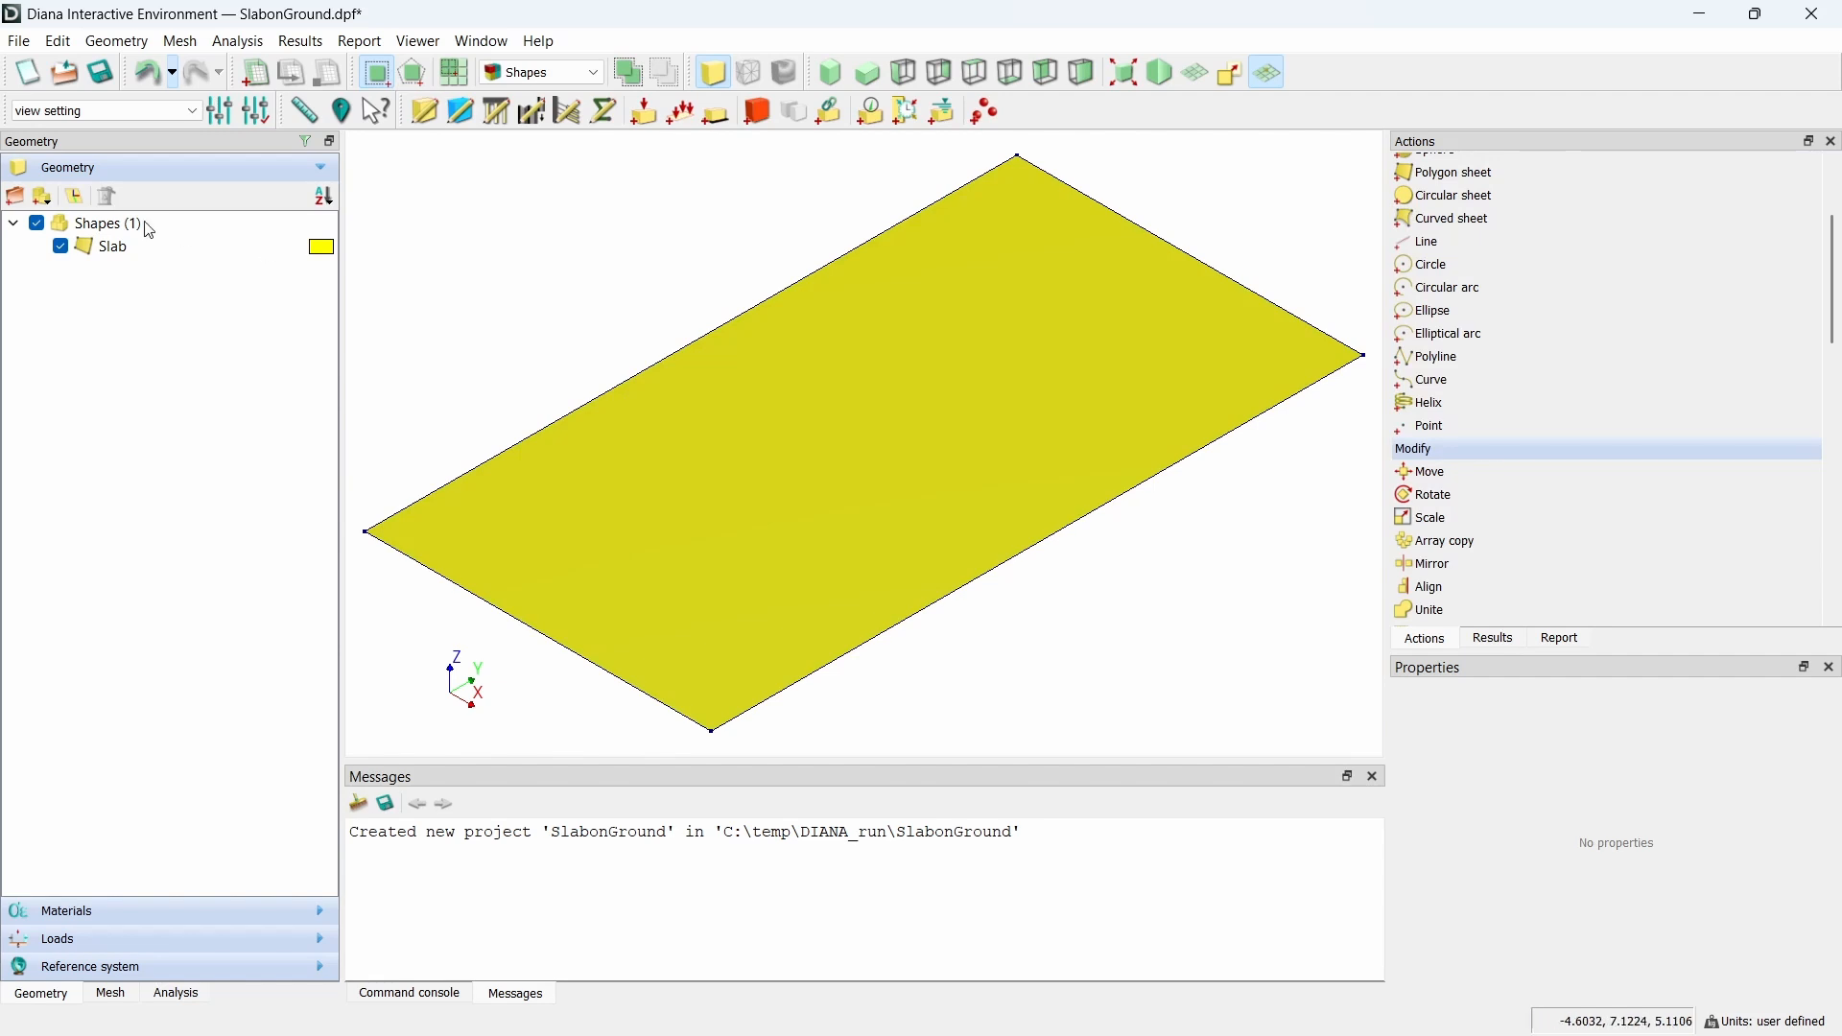
# - Duplicate the Slab sheet twice
pyautogui.click(111, 252)
pyautogui.rightClick(114, 252)
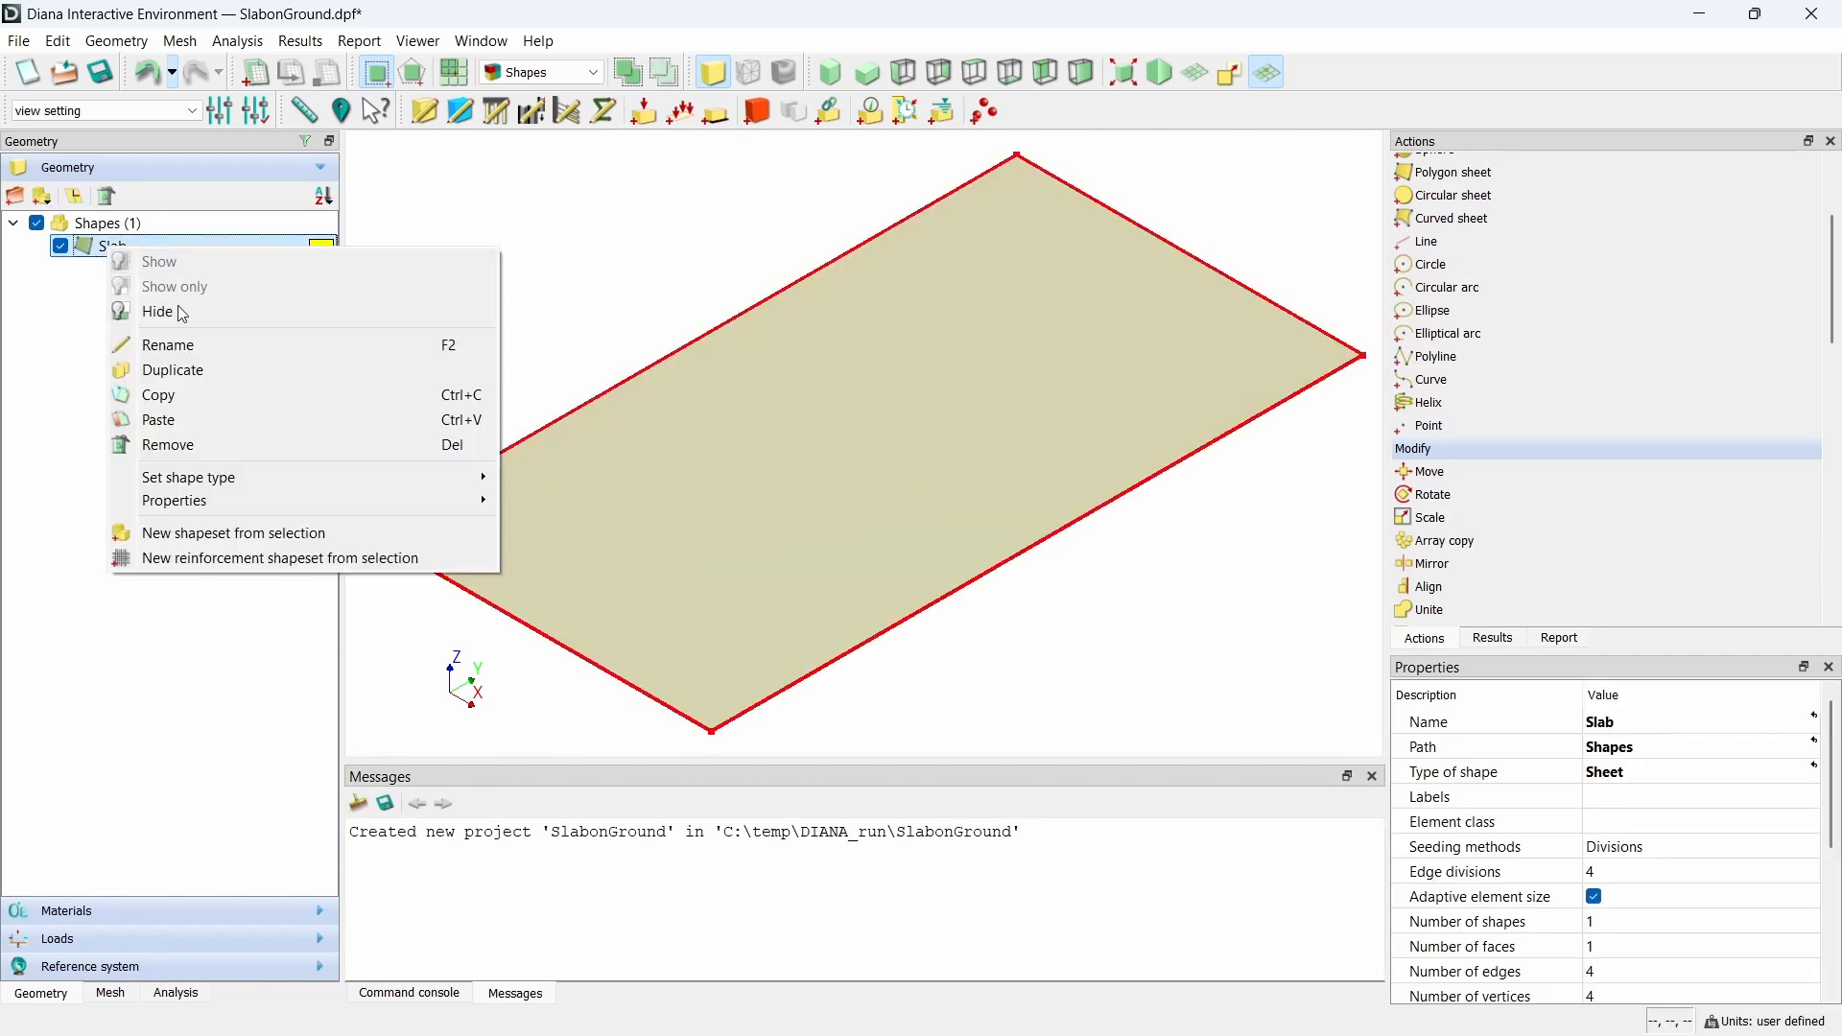
pyautogui.click(201, 367)
pyautogui.rightClick(139, 248)
pyautogui.click(201, 368)
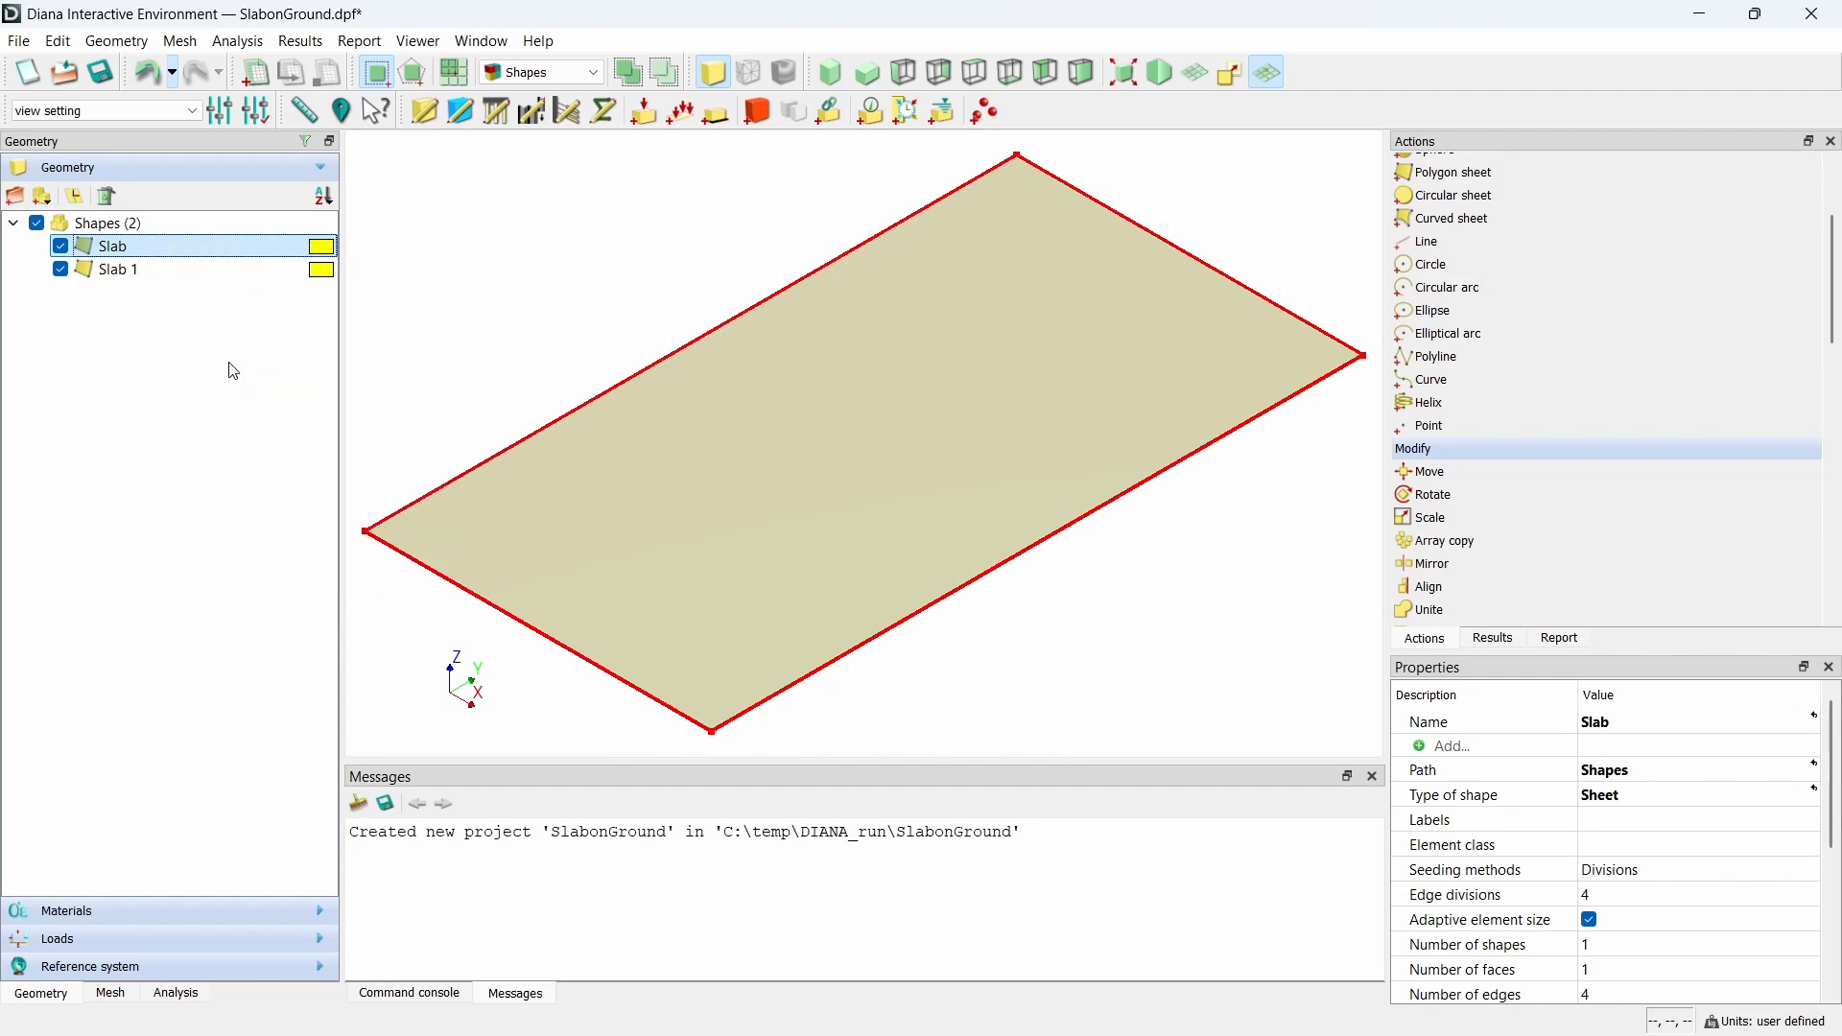
# - Rename the first Slab copy as "grid bot" and the second copy as "gird top"
pyautogui.doubleClick(120, 270)
pyautogui.write('grid bot')
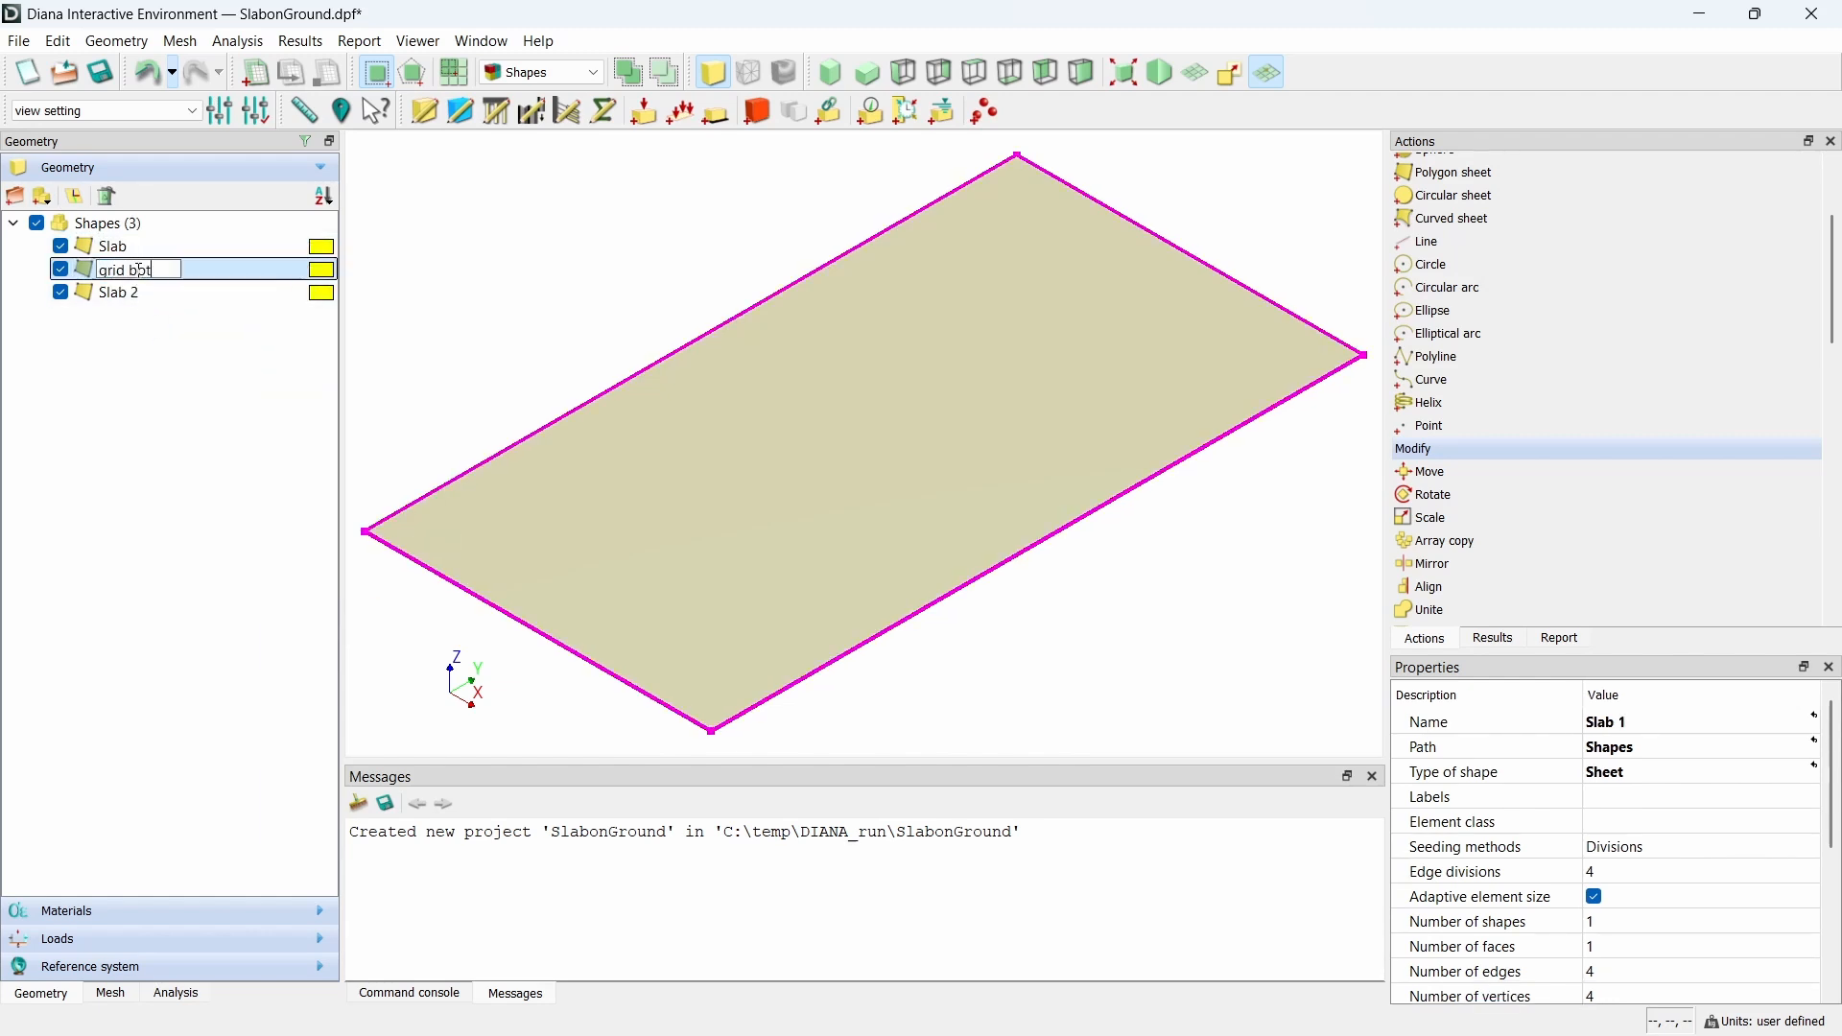
pyautogui.press('Return')
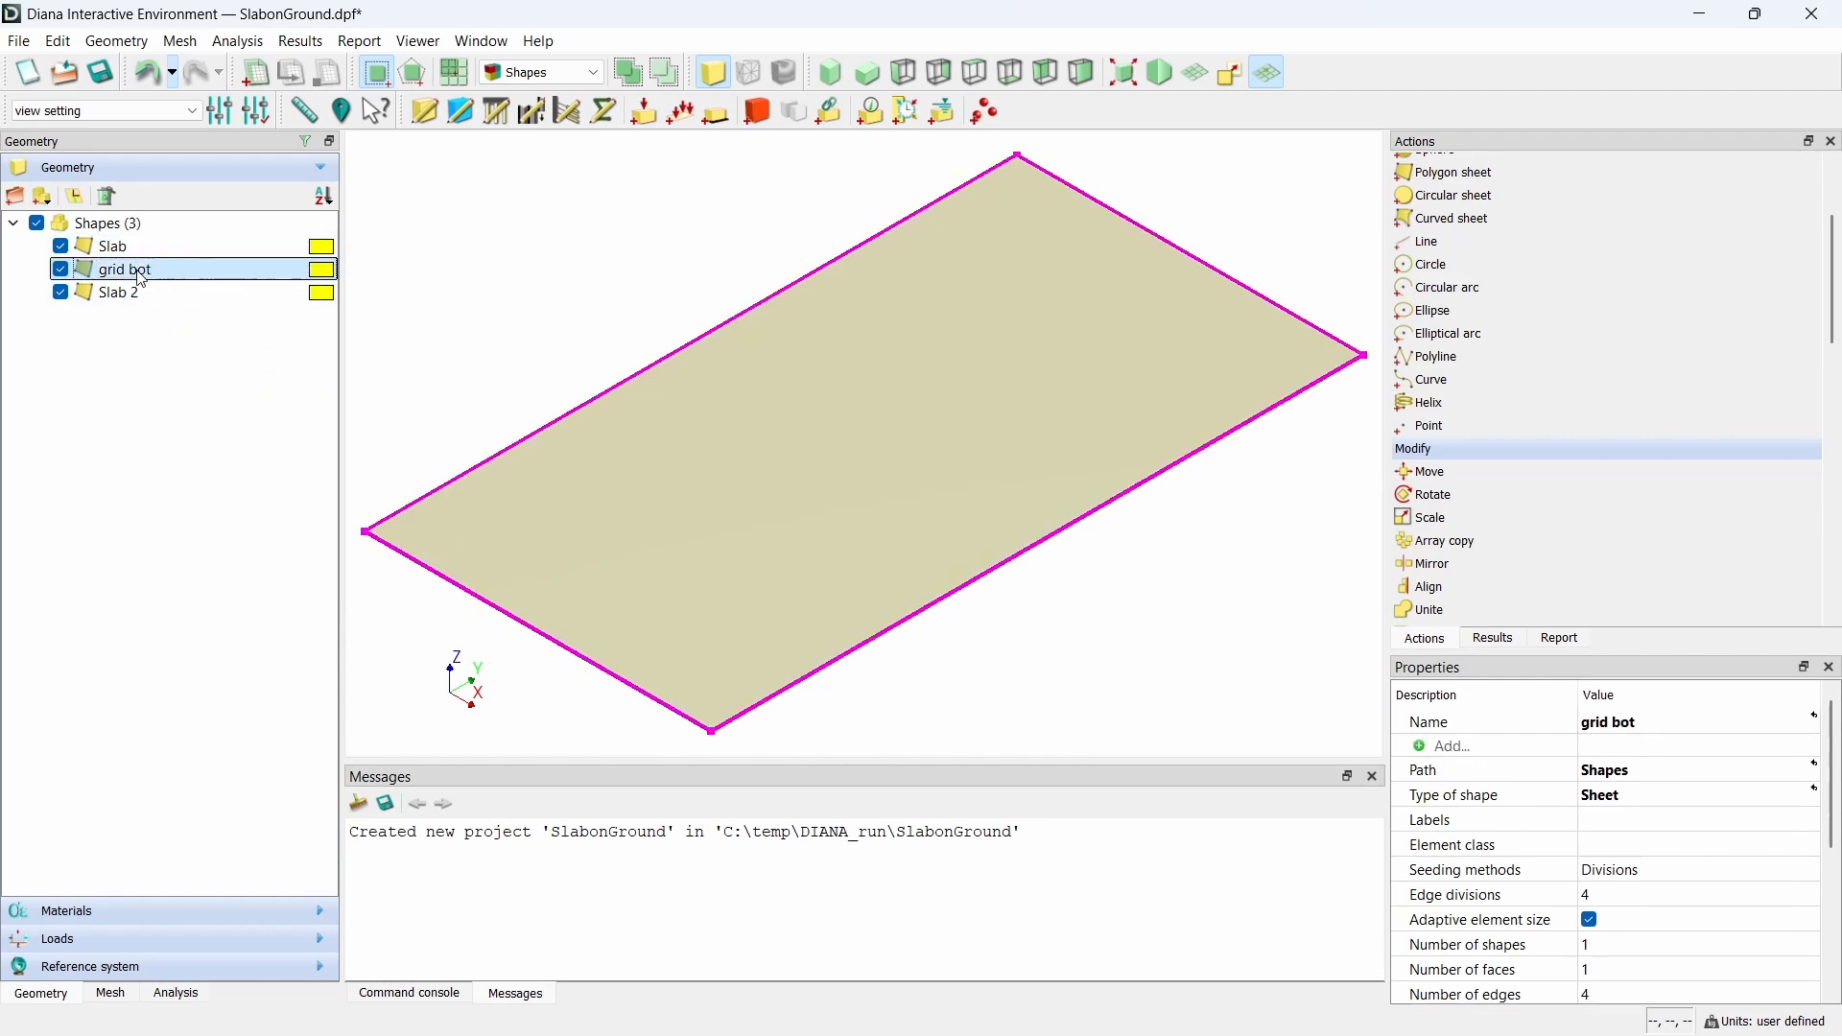
pyautogui.press('Down')
pyautogui.press('F2')
pyautogui.write('gird')
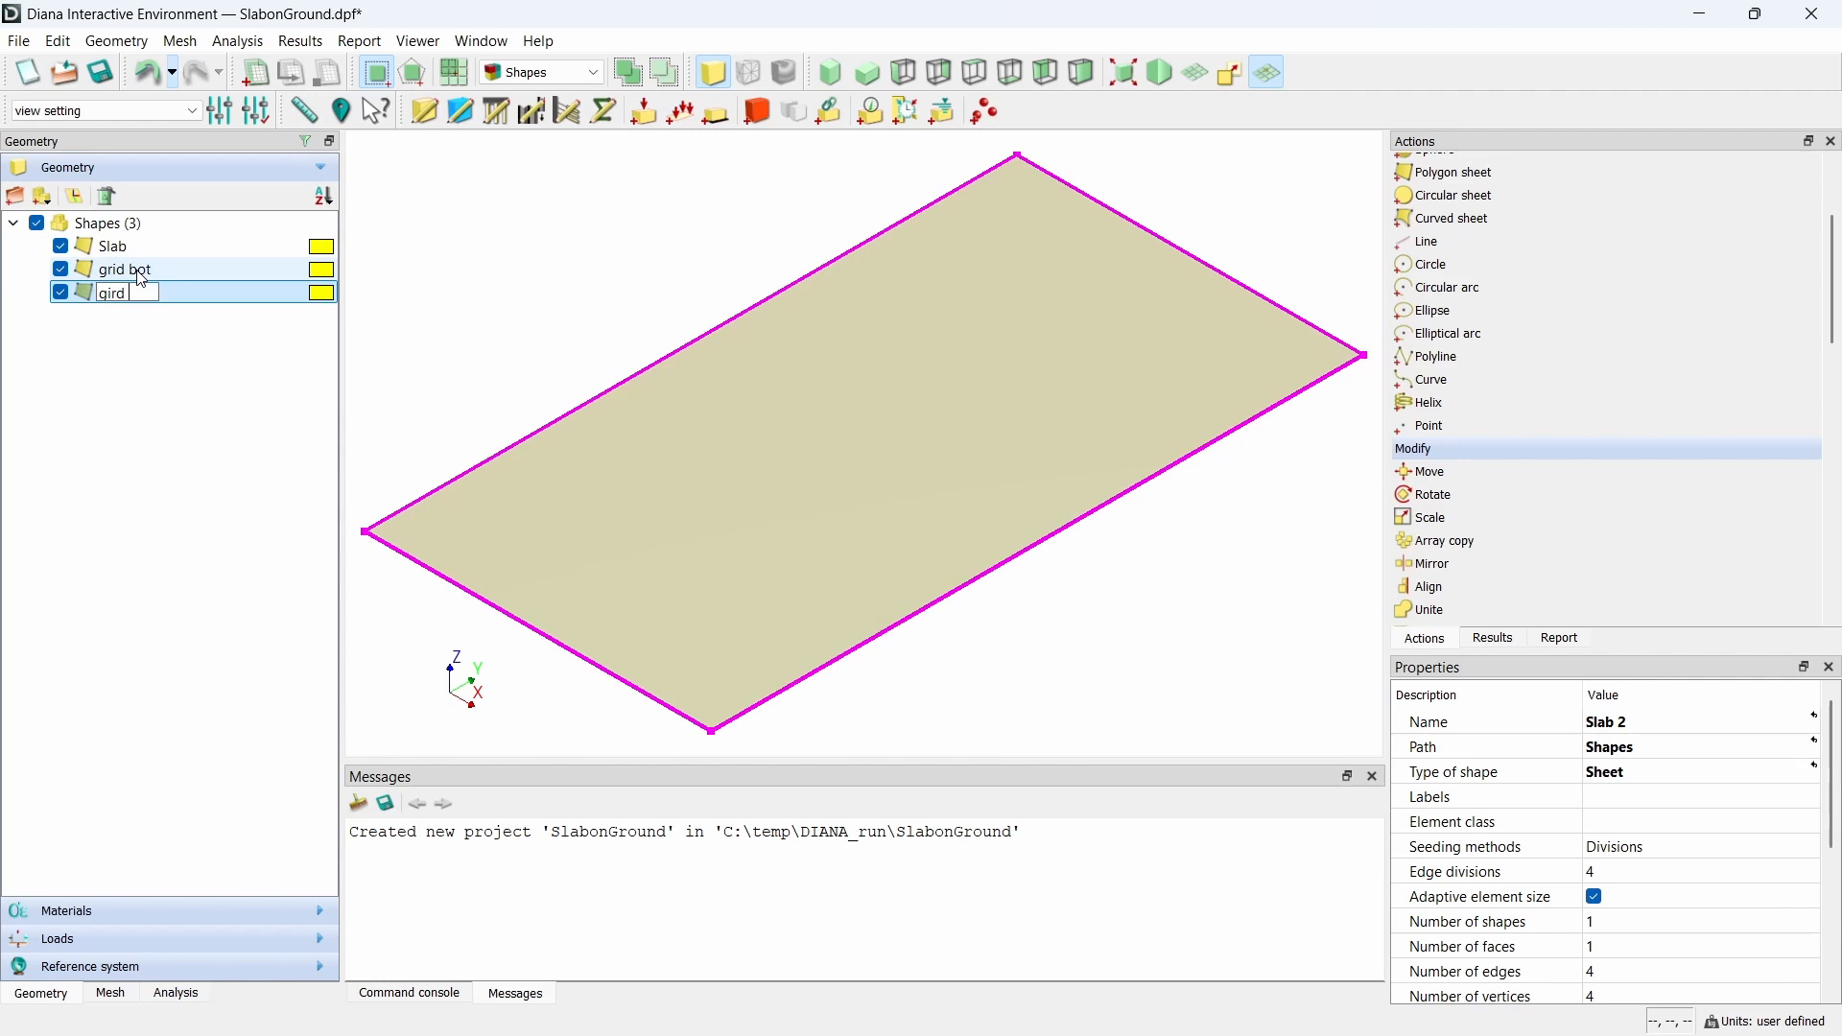
pyautogui.write(' top')
pyautogui.press('Return')
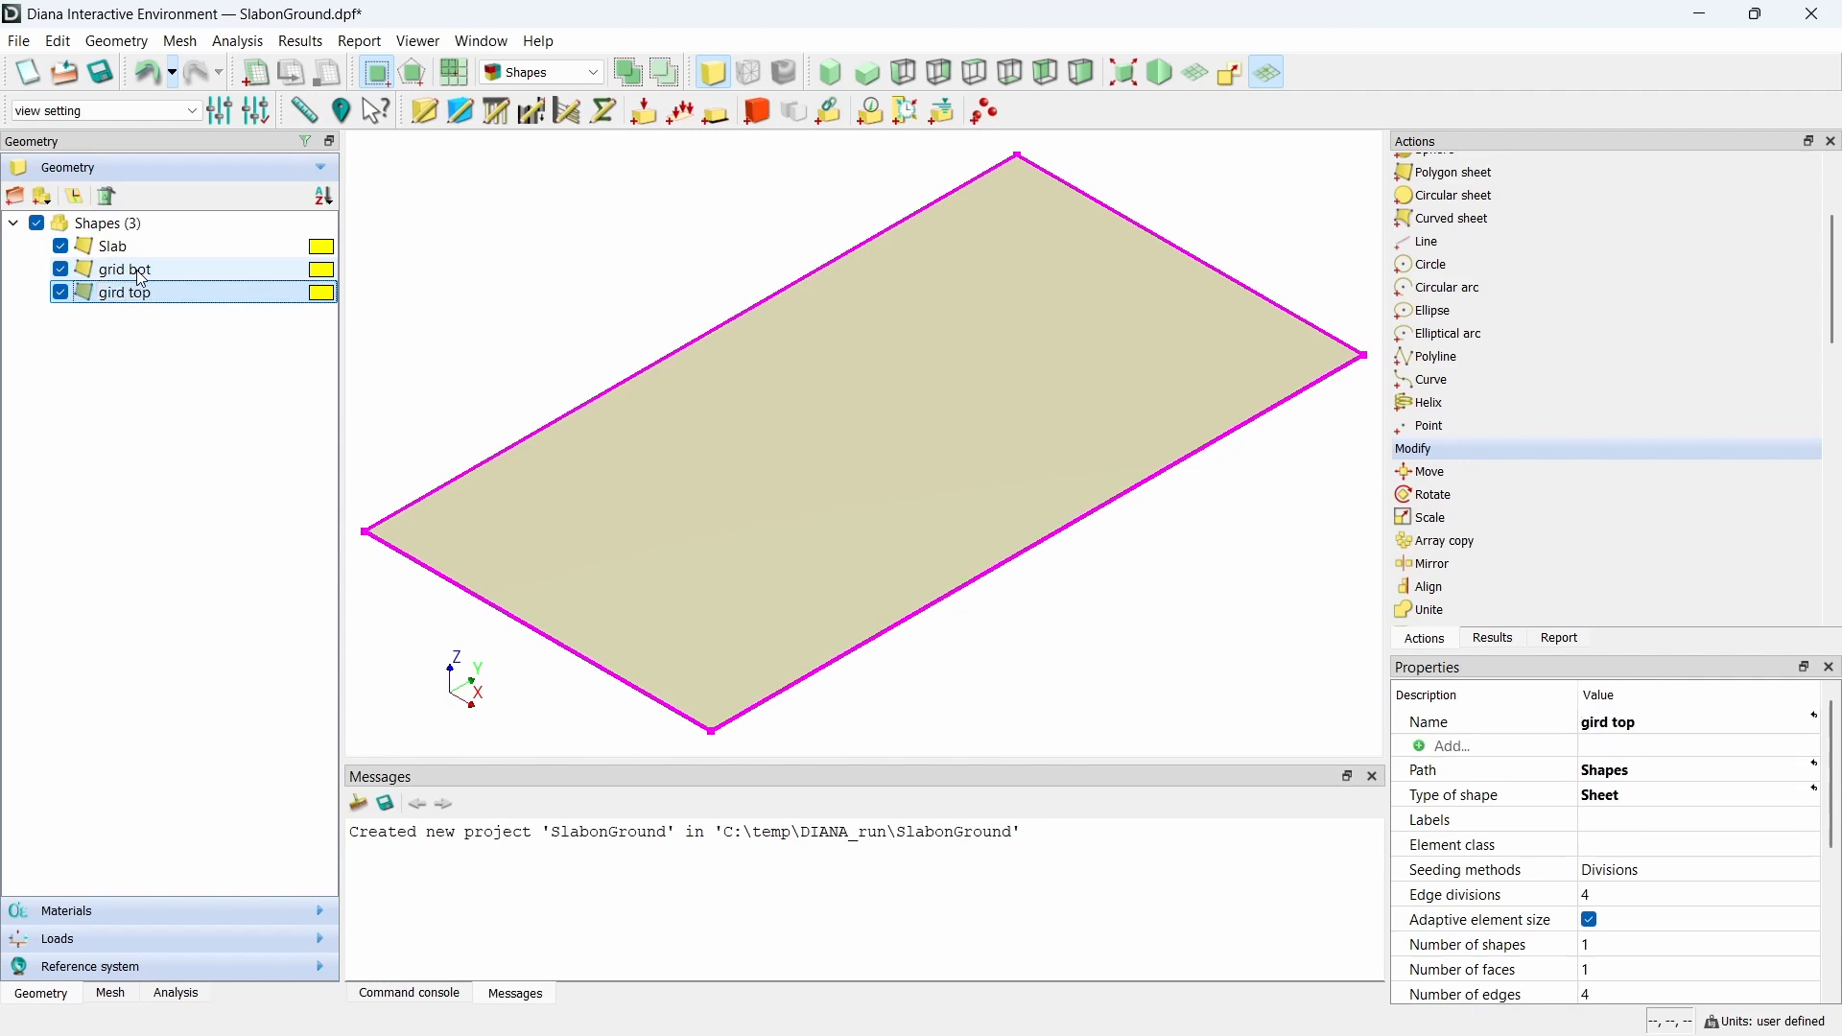
# - Move the gird top sheet by the vector 0 0 0.19 m
pyautogui.doubleClick(1430, 472)
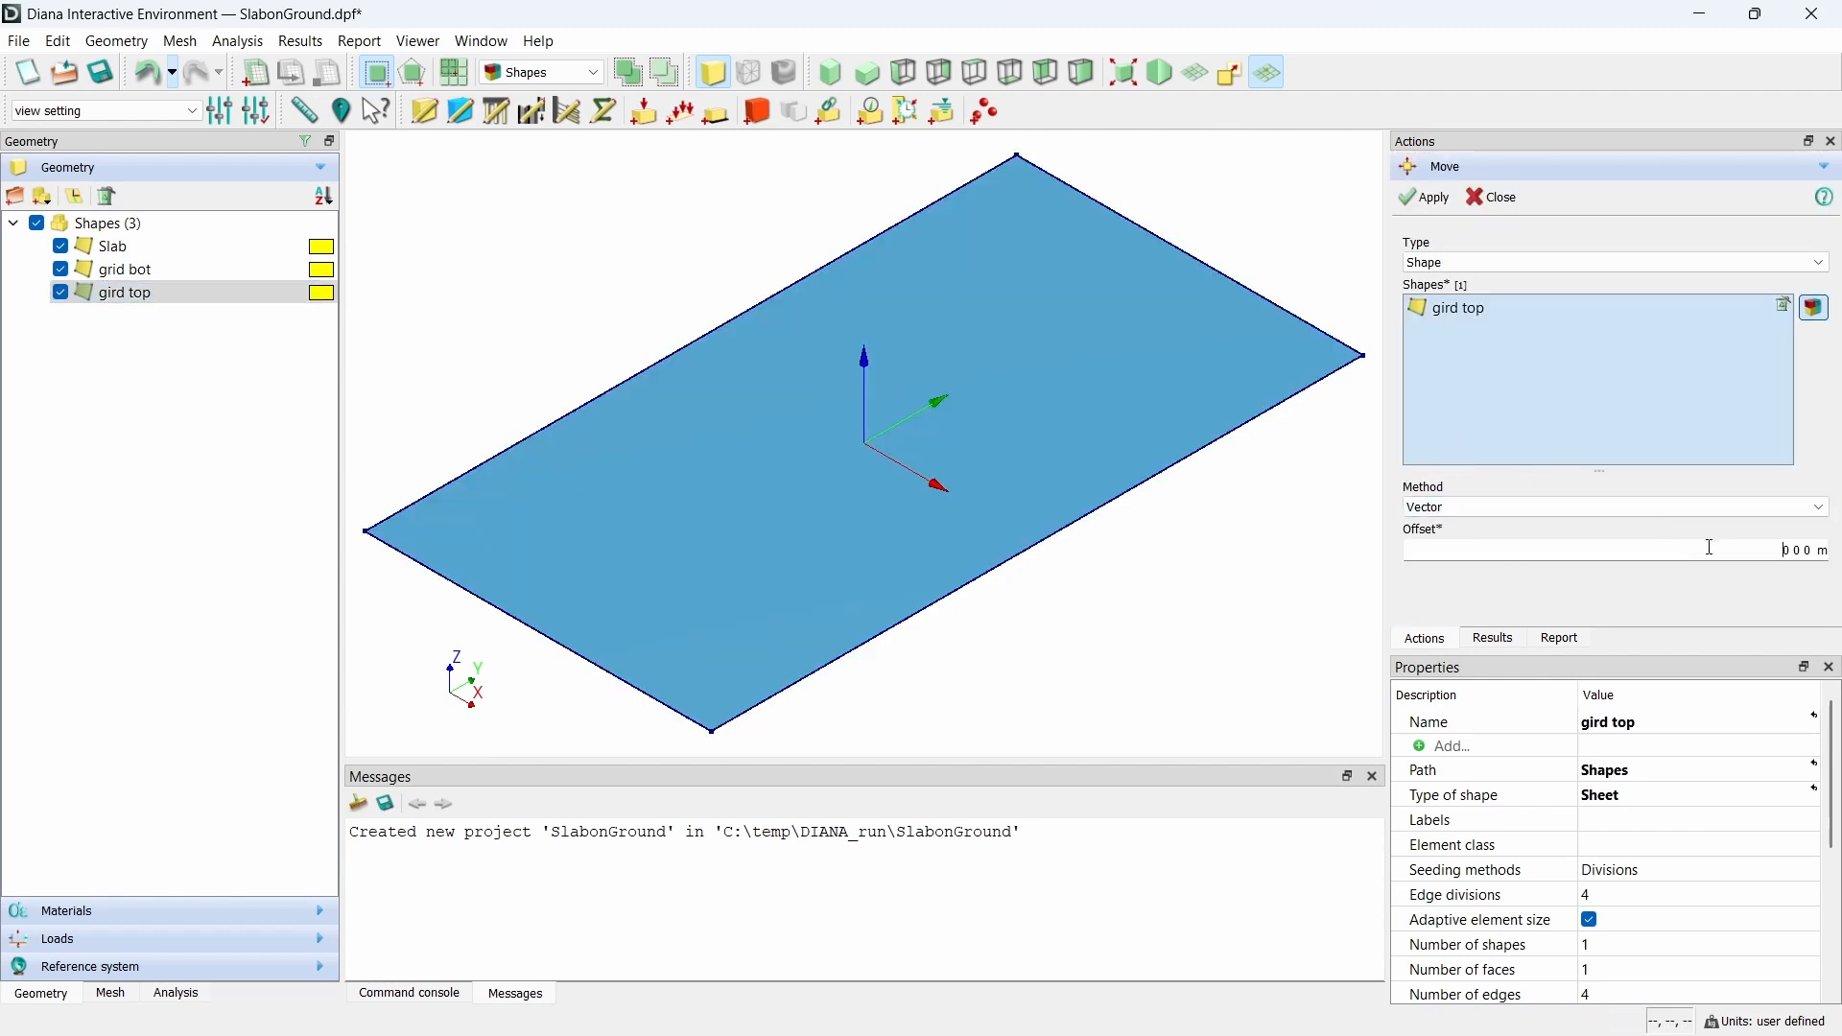
pyautogui.write('.19')
pyautogui.click(1420, 195)
# - Move the grid bot sheet by the vector 0 0 0.025 m and finish the Move operation
pyautogui.click(497, 386)
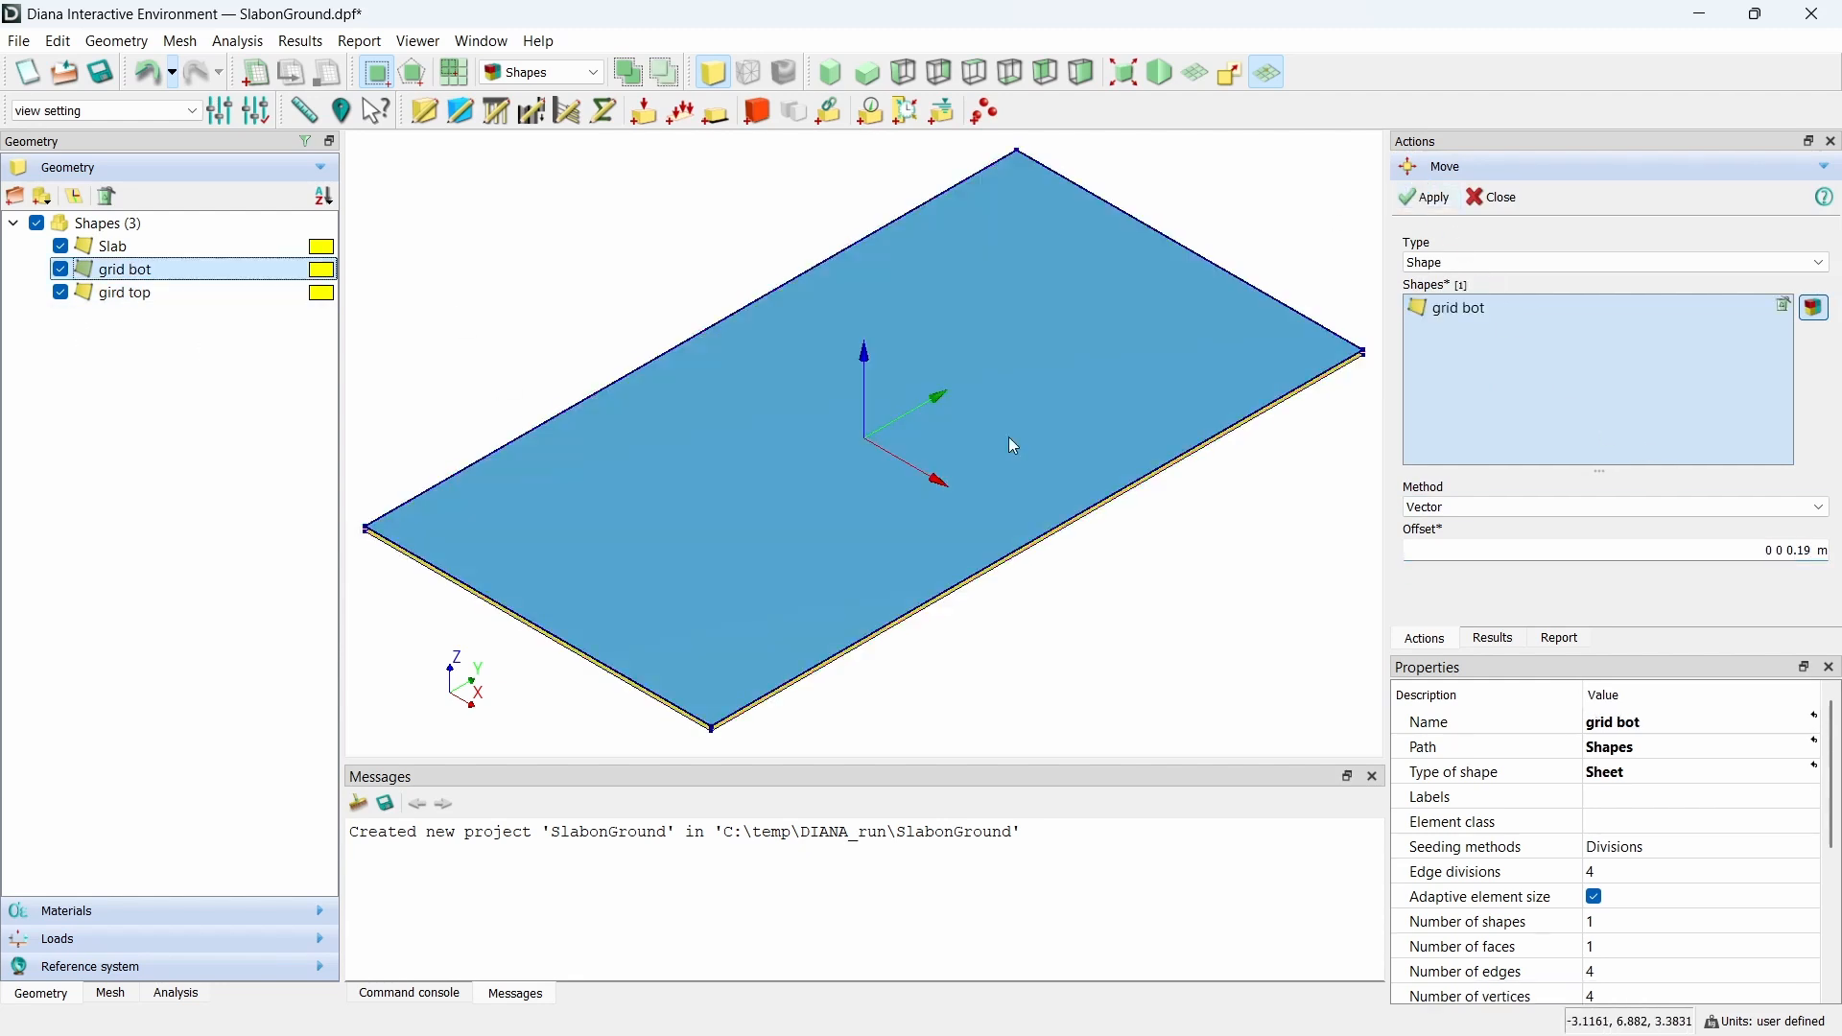
pyautogui.click(1791, 548)
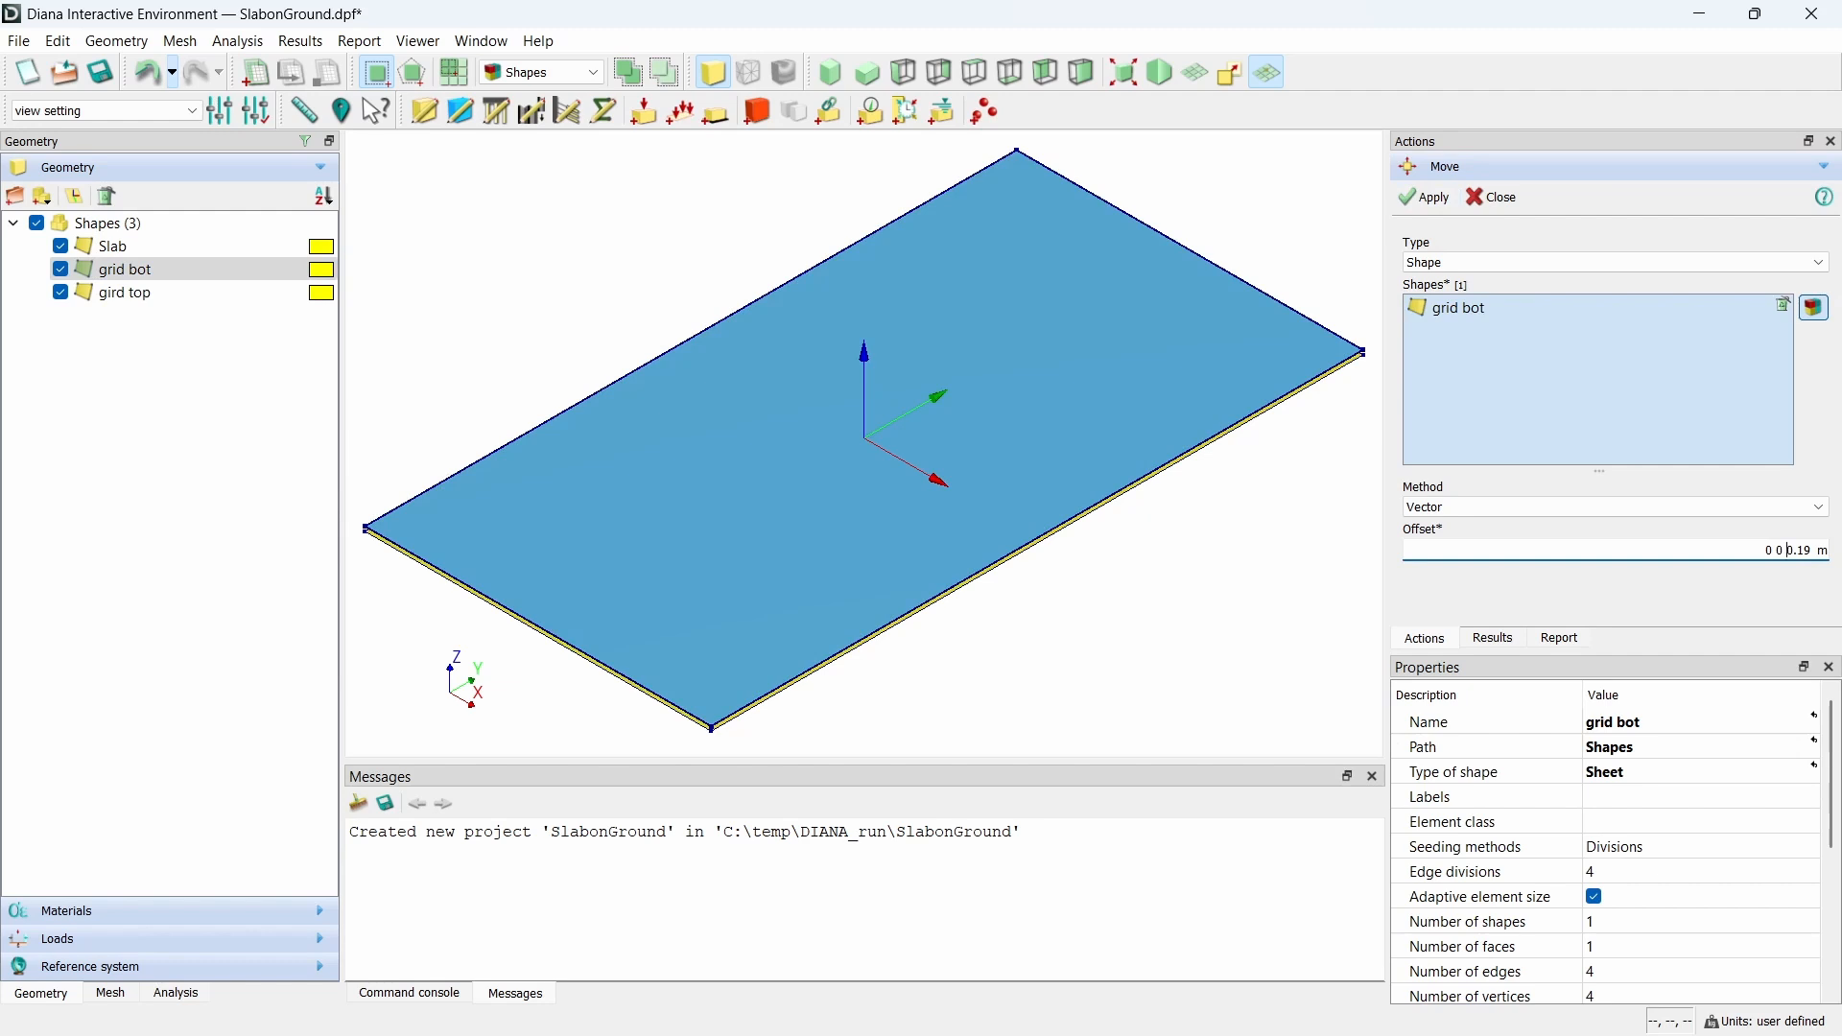
pyautogui.doubleClick(1790, 549)
pyautogui.write('0.025')
pyautogui.click(1424, 198)
pyautogui.click(1487, 199)
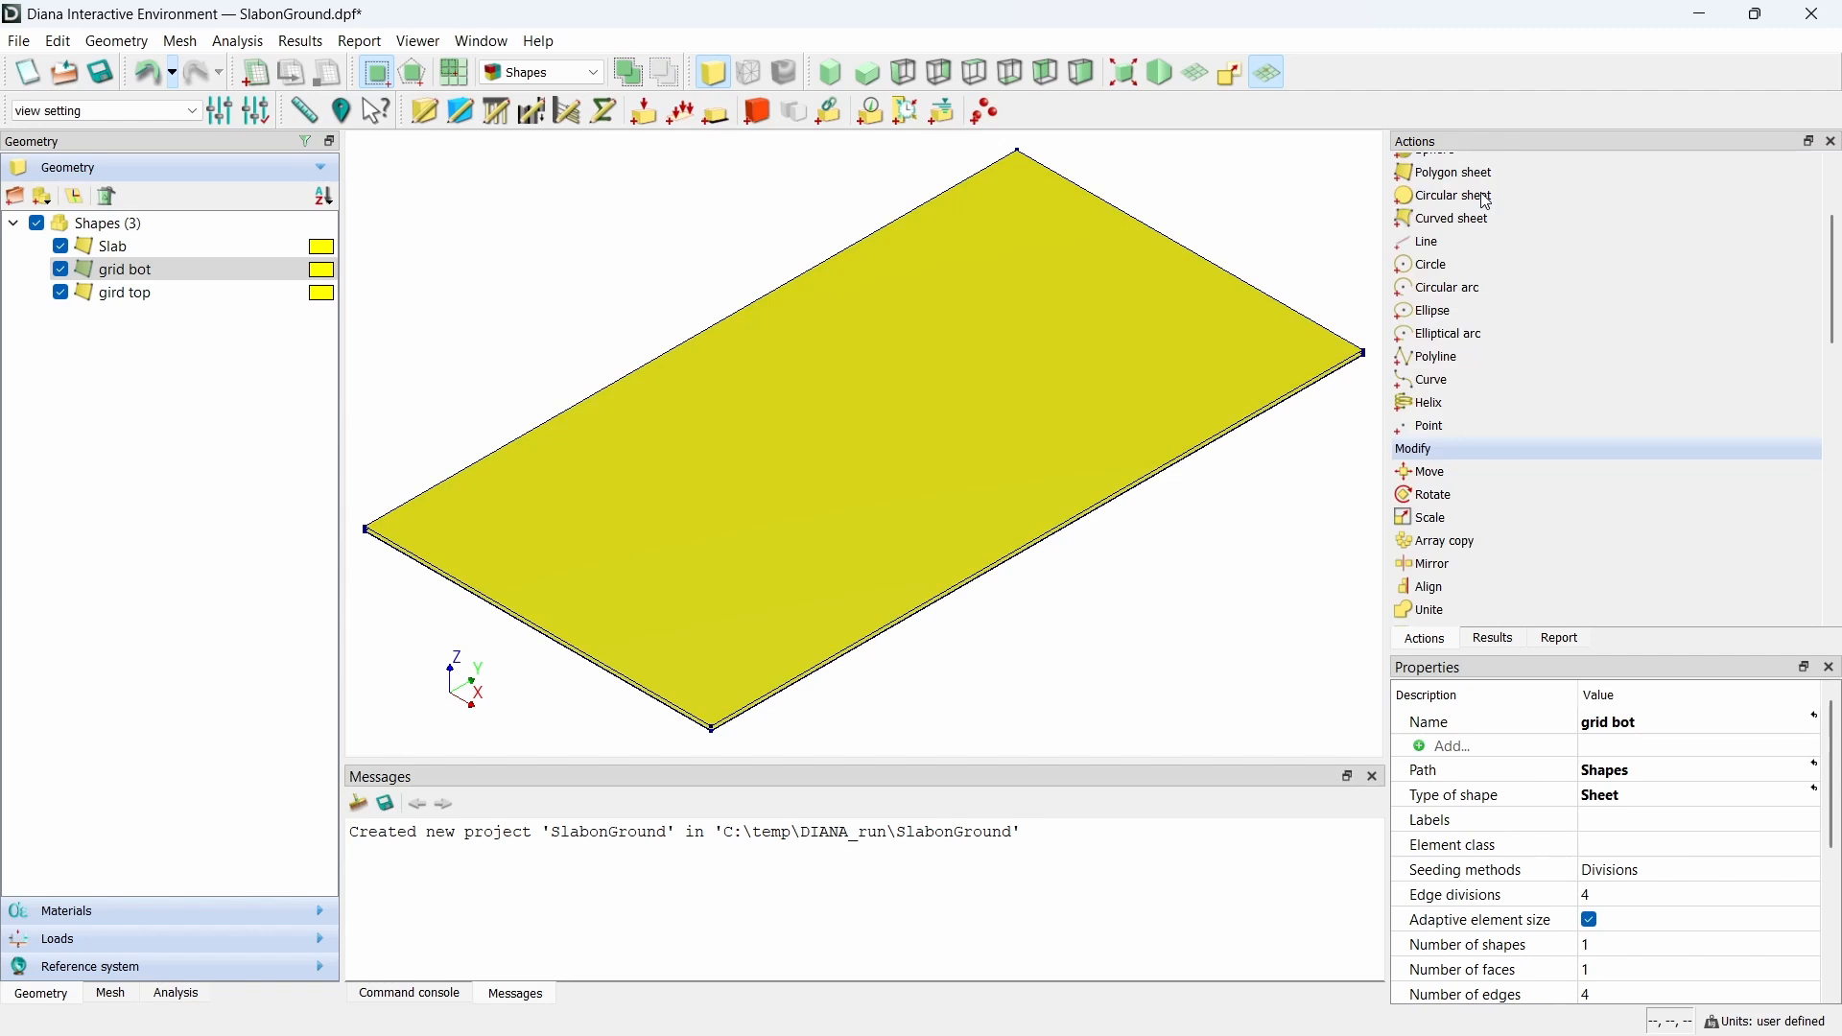
# - Extrude the Slab sheet into a solid by the vector 0 0 0.22 m
pyautogui.scroll(-3, 1472, 449)
pyautogui.doubleClick(1468, 569)
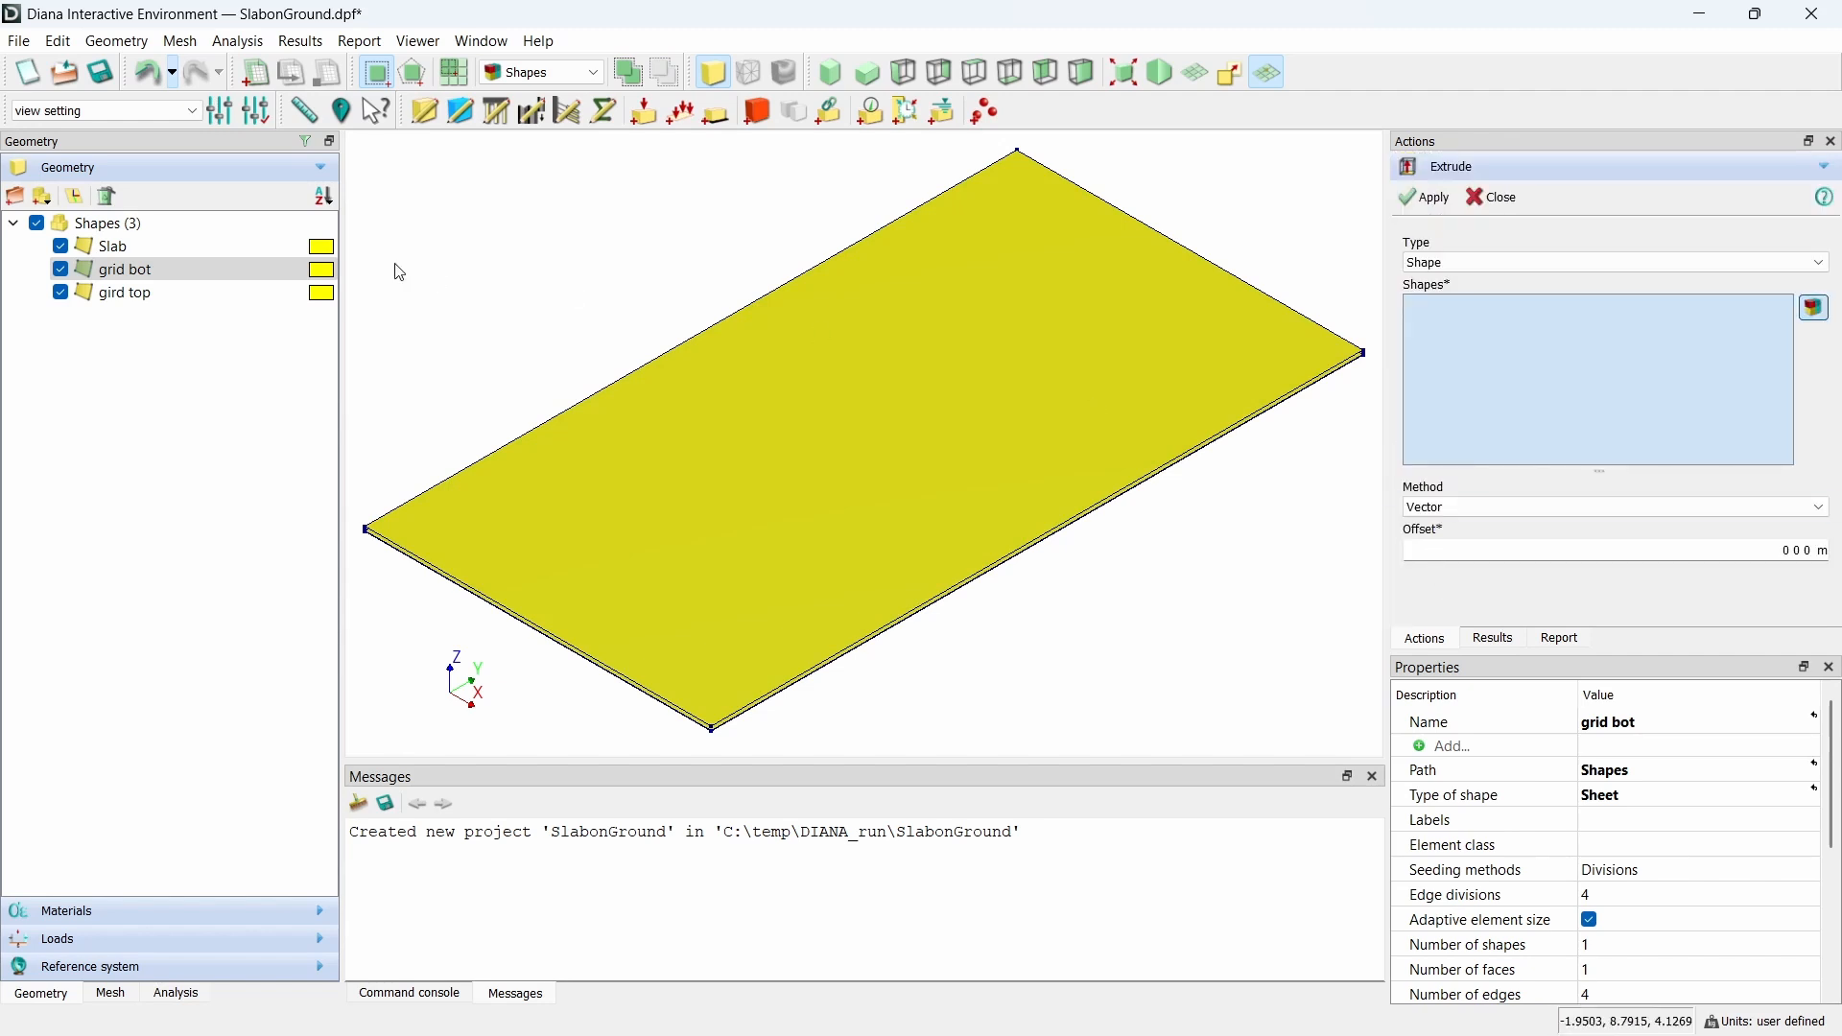
pyautogui.click(232, 248)
pyautogui.click(1790, 550)
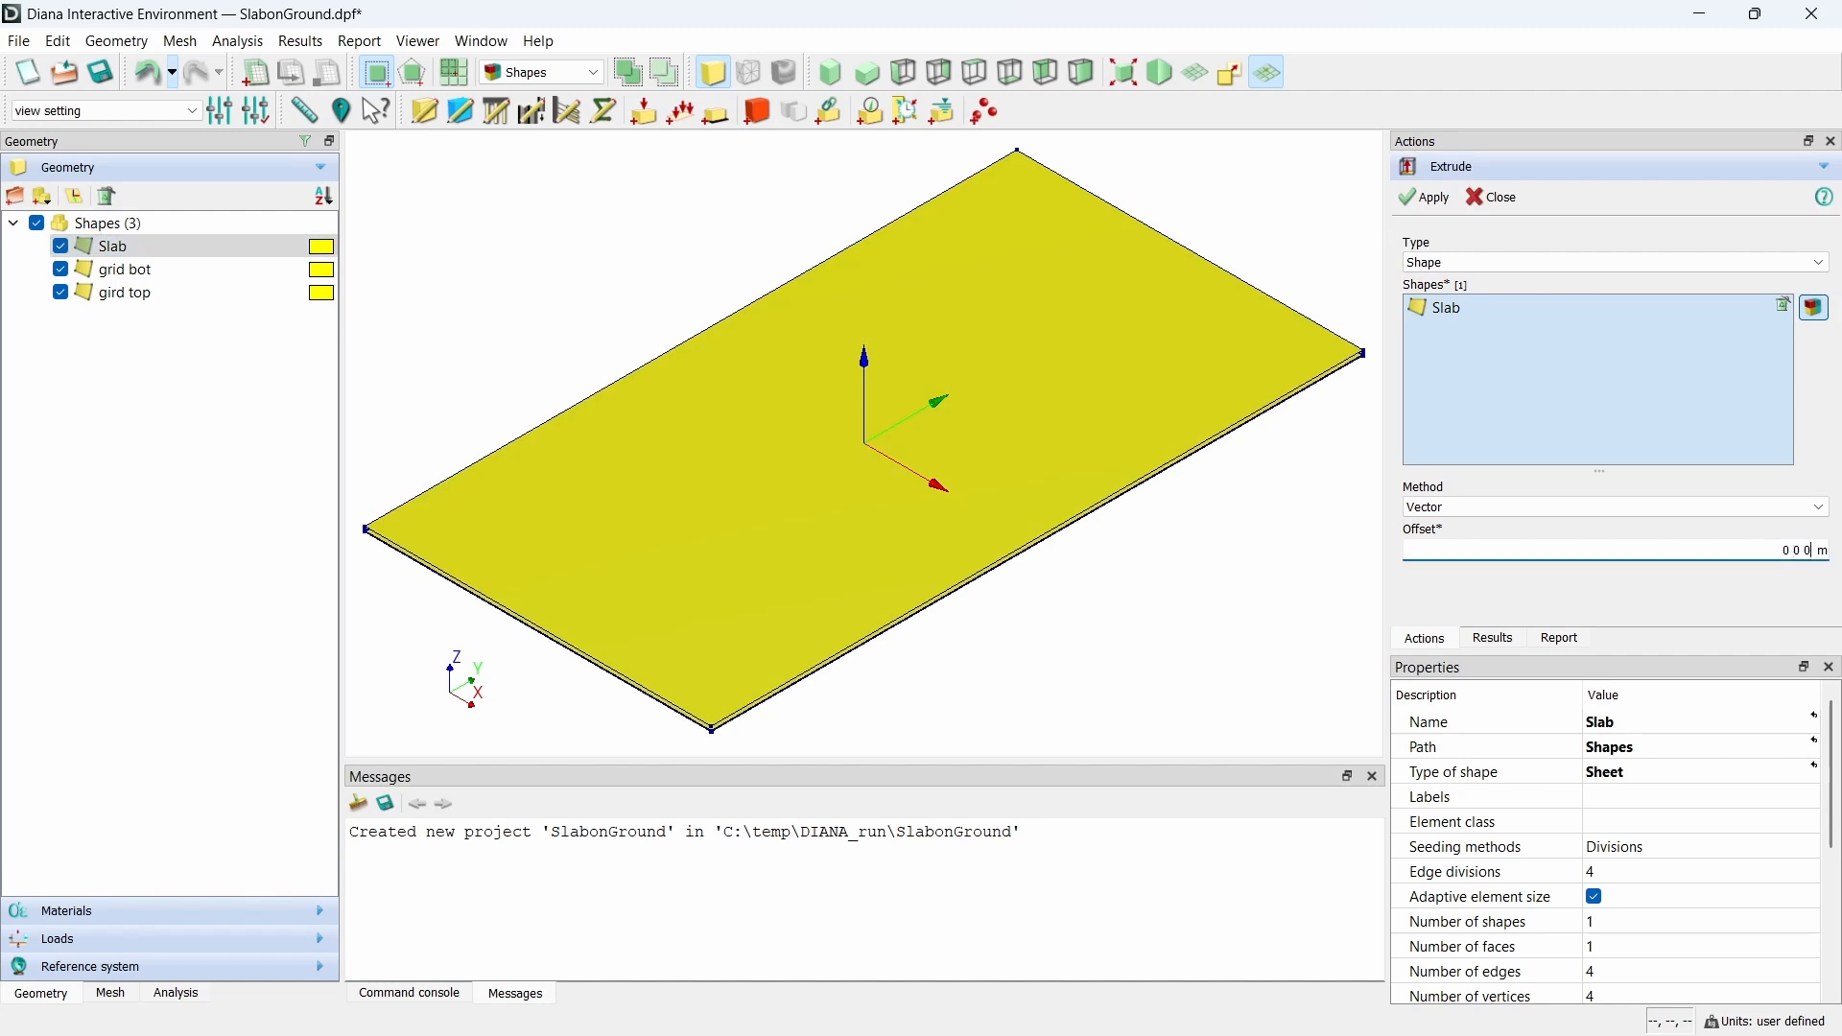
pyautogui.write('.22')
pyautogui.click(1426, 197)
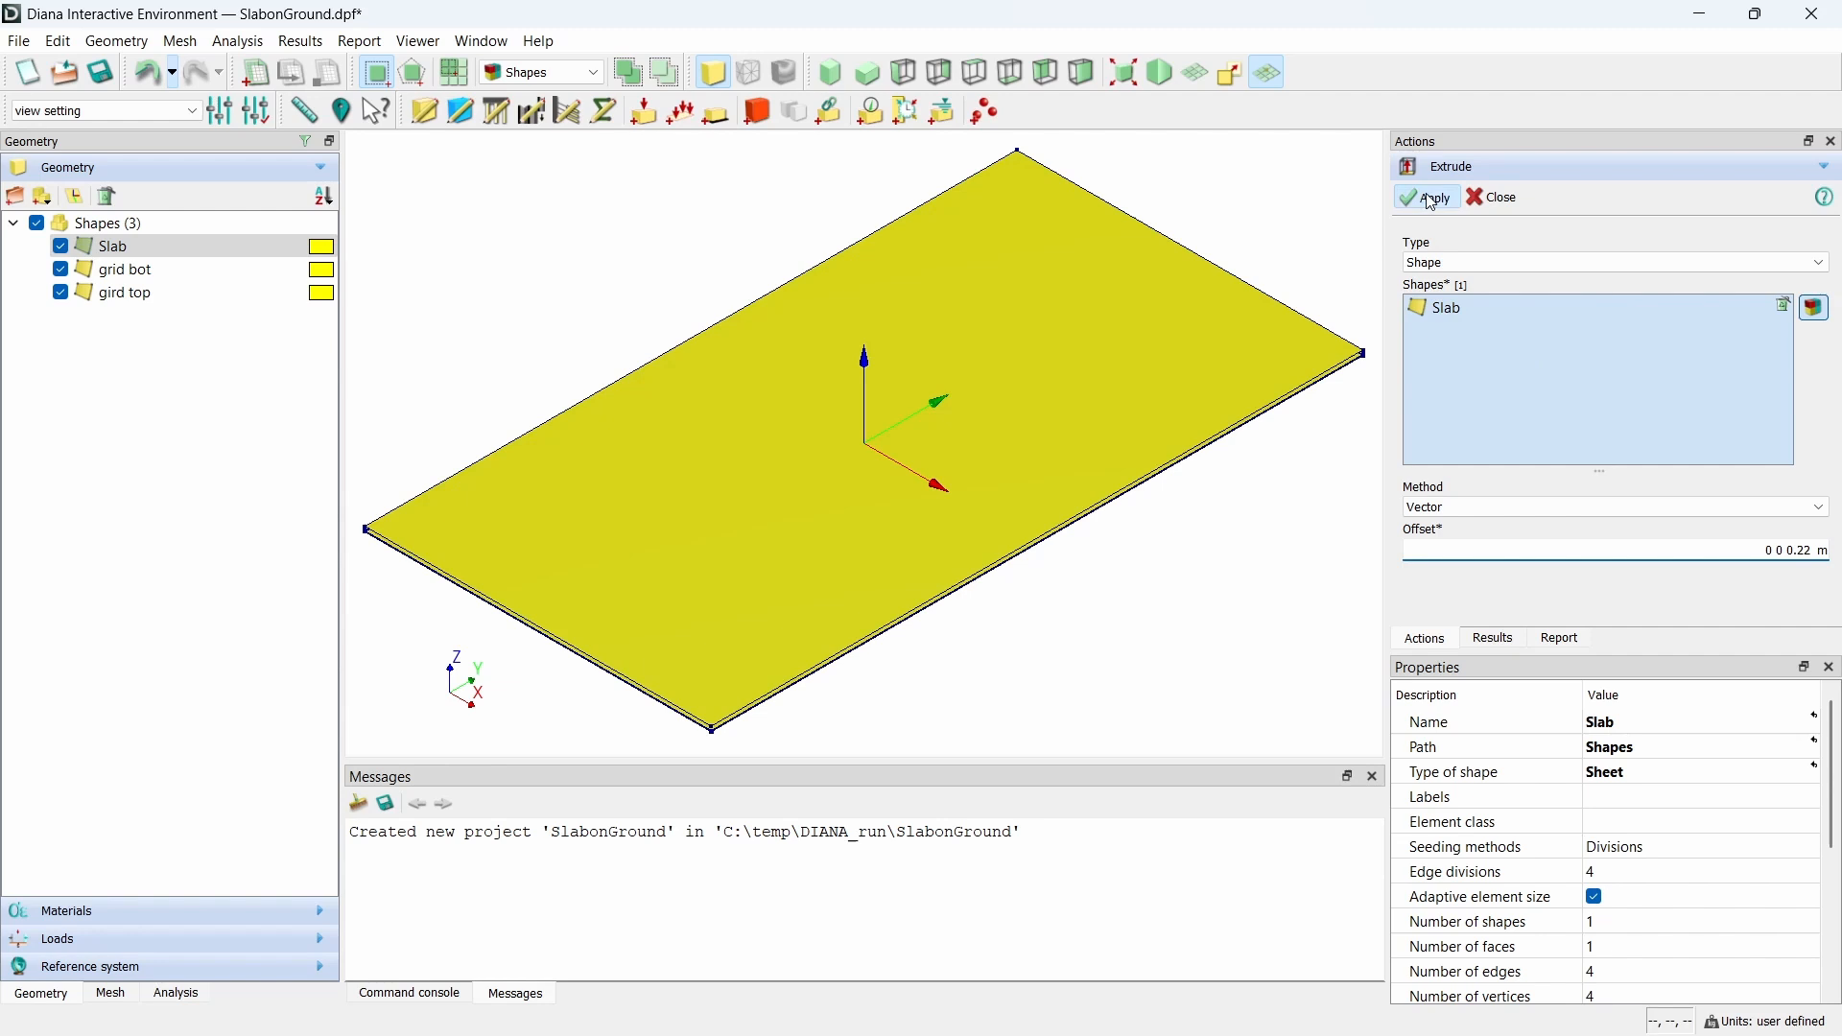
pyautogui.click(1503, 199)
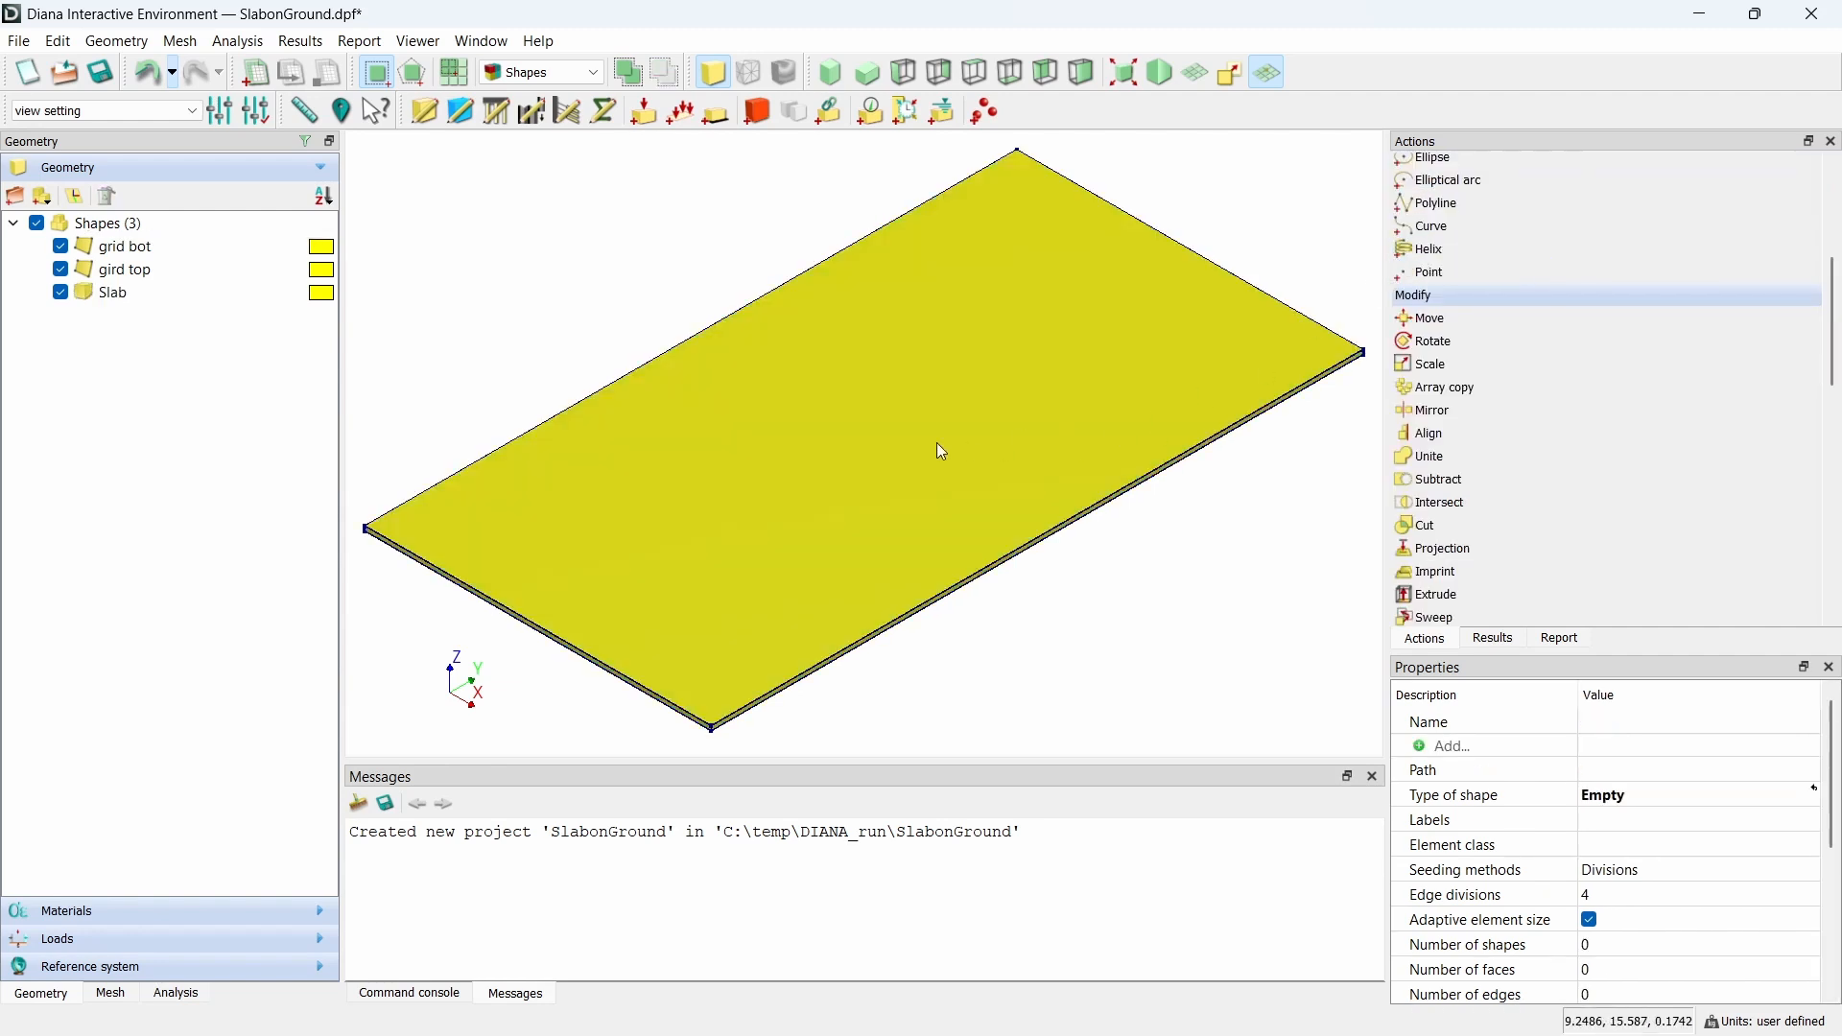
# - Start a new support named "base support" and add a support set with the same name for it
pyautogui.moveTo(938, 570); pyautogui.dragTo(912, 349, button='middle')
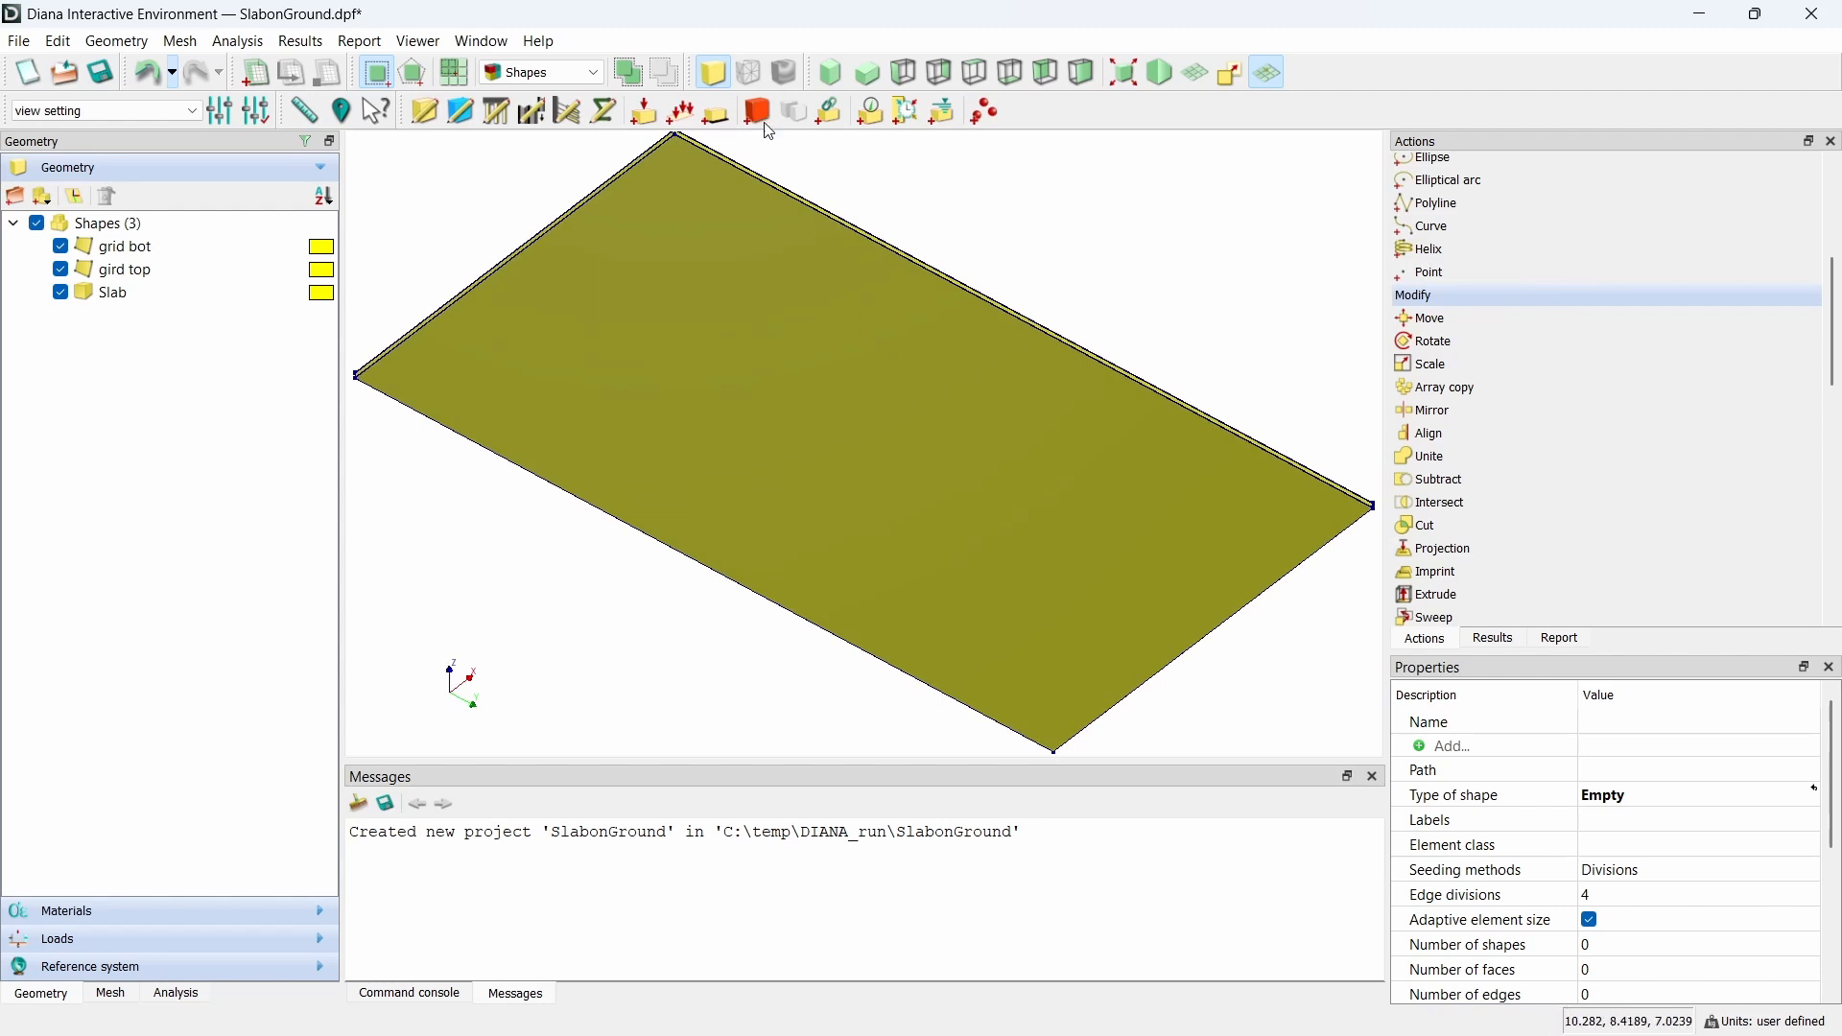
pyautogui.click(718, 112)
pyautogui.tripleClick(1593, 266)
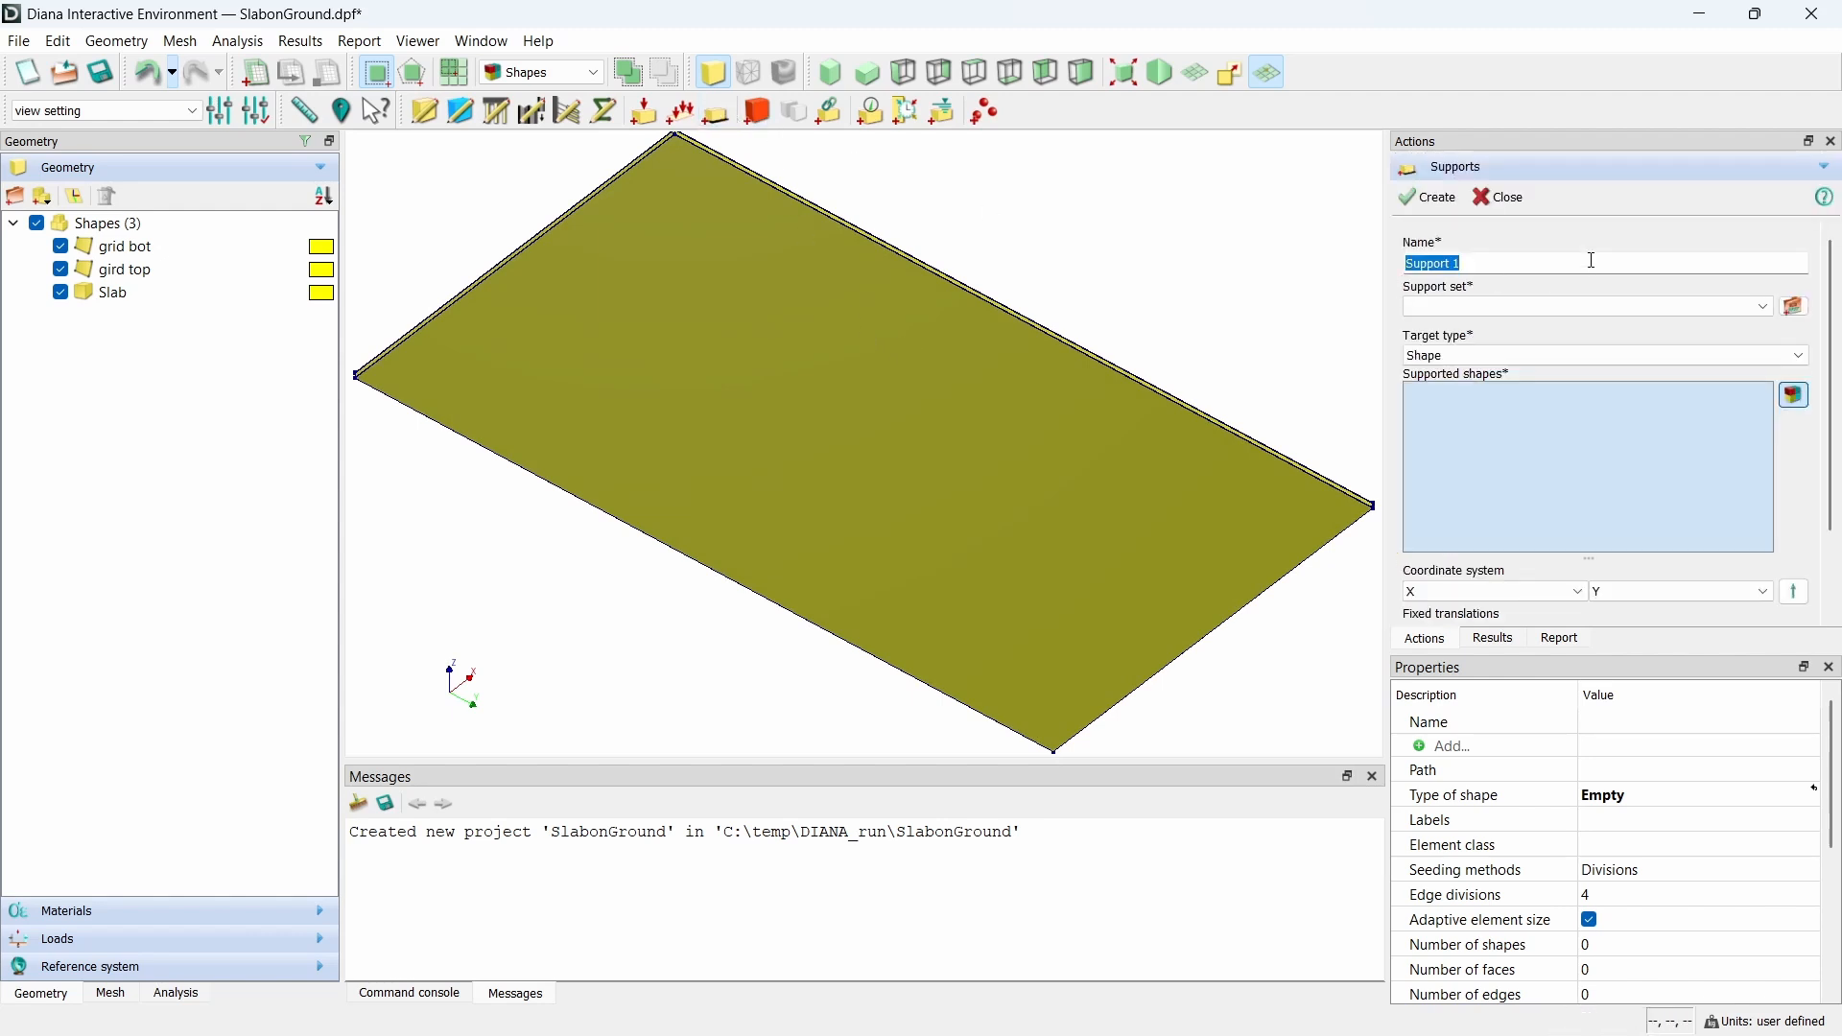
pyautogui.write('base support')
pyautogui.tripleClick(1593, 261)
pyautogui.hotkey('ctrl', 'c')
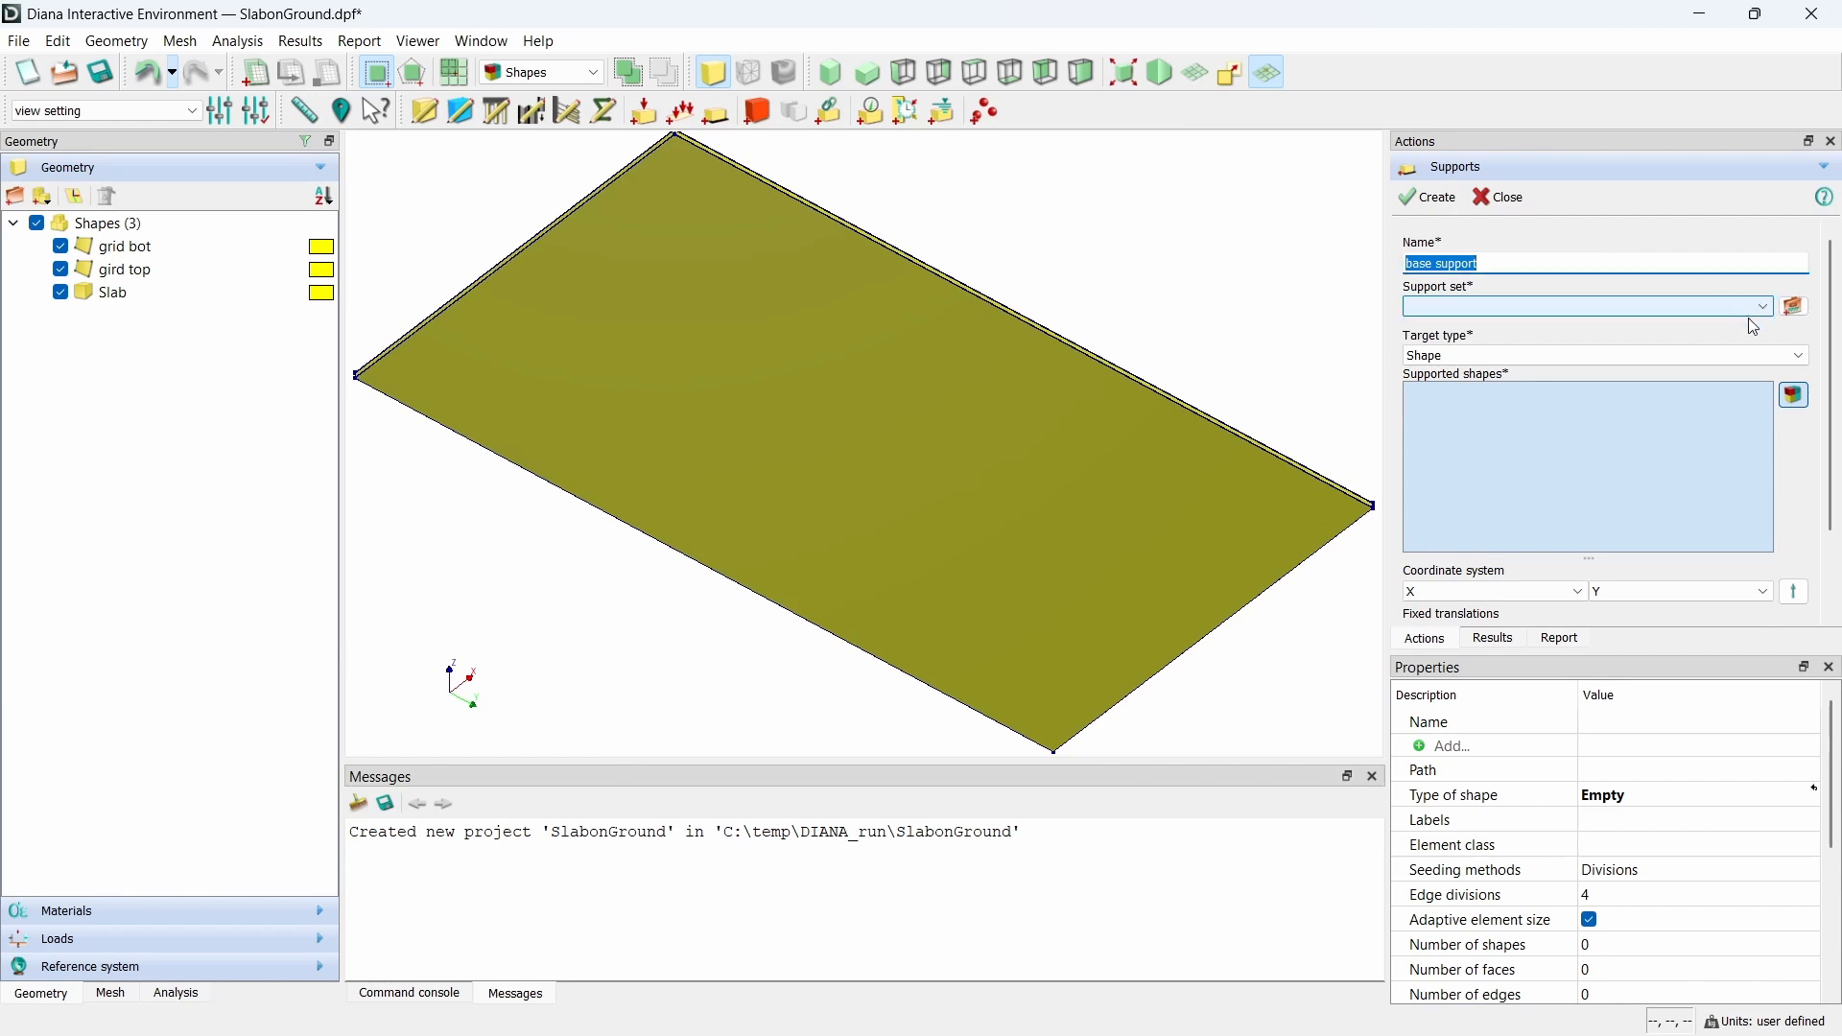
pyautogui.click(1795, 306)
pyautogui.tripleClick(1675, 363)
pyautogui.hotkey('ctrl', 'v')
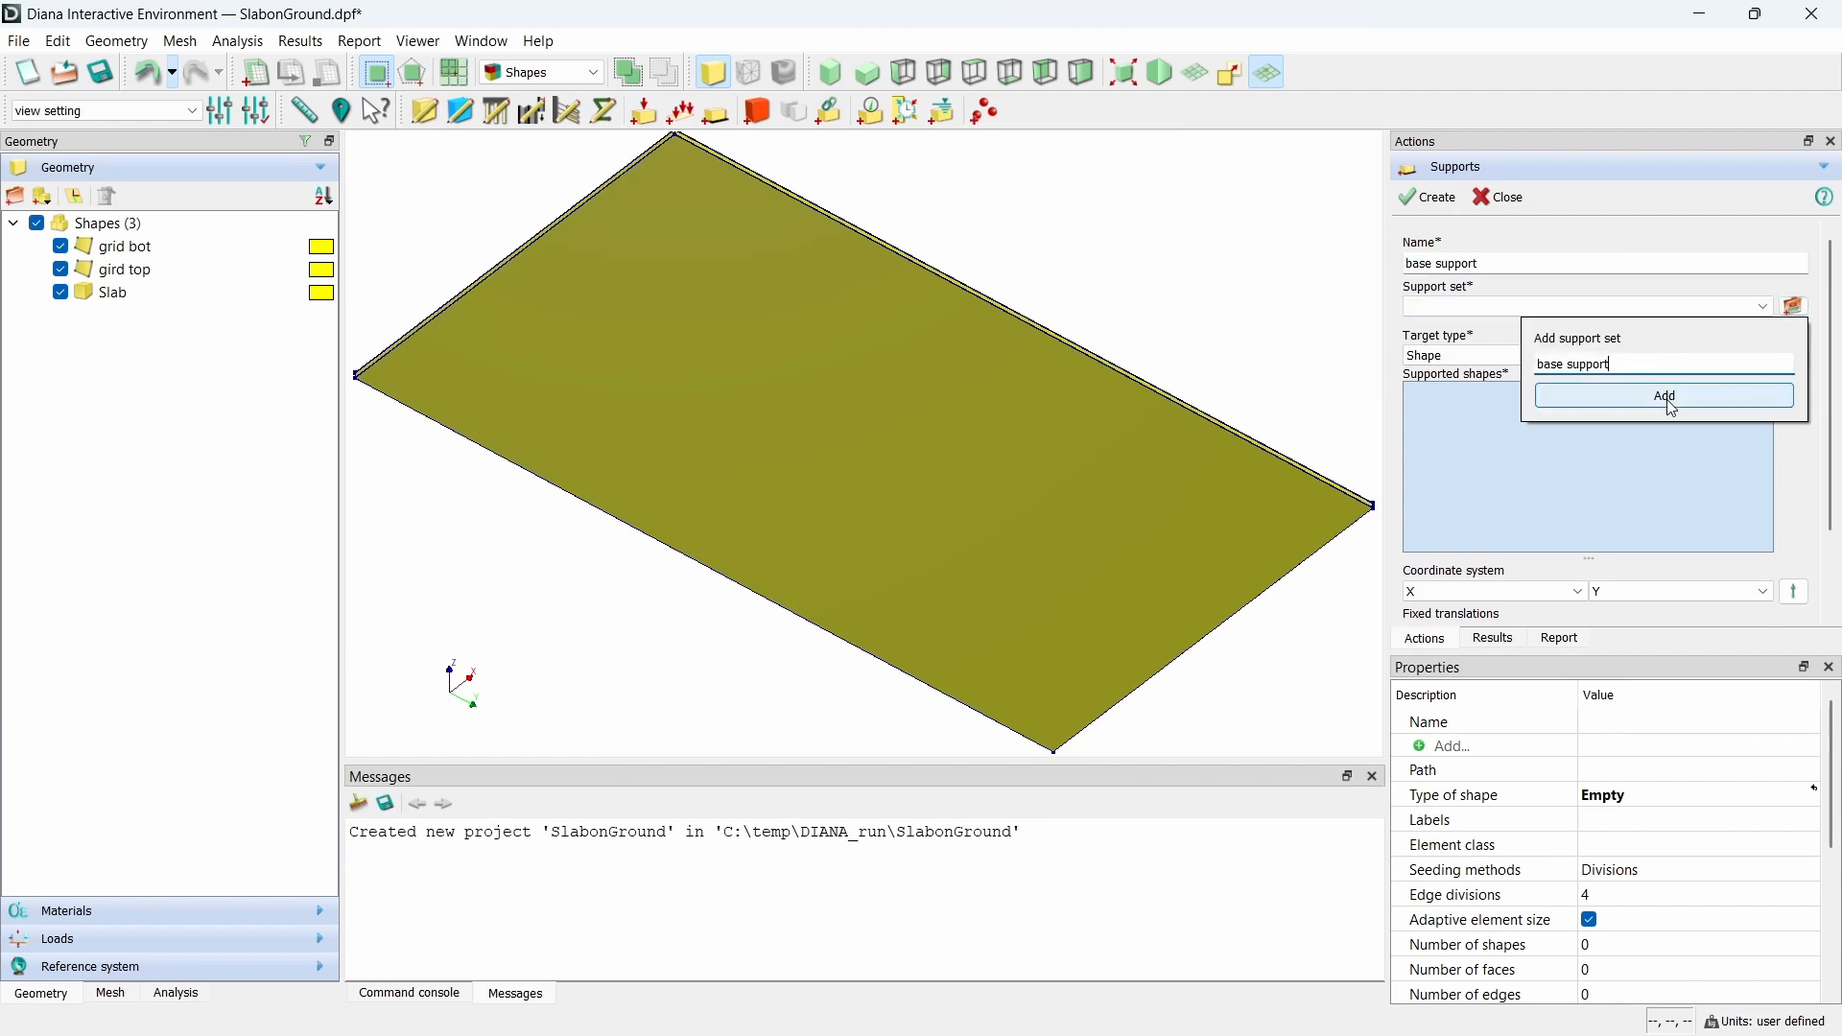
pyautogui.click(1672, 396)
# - Set the support's target type to Face and pick the bottom face of the Slab
pyautogui.click(1518, 356)
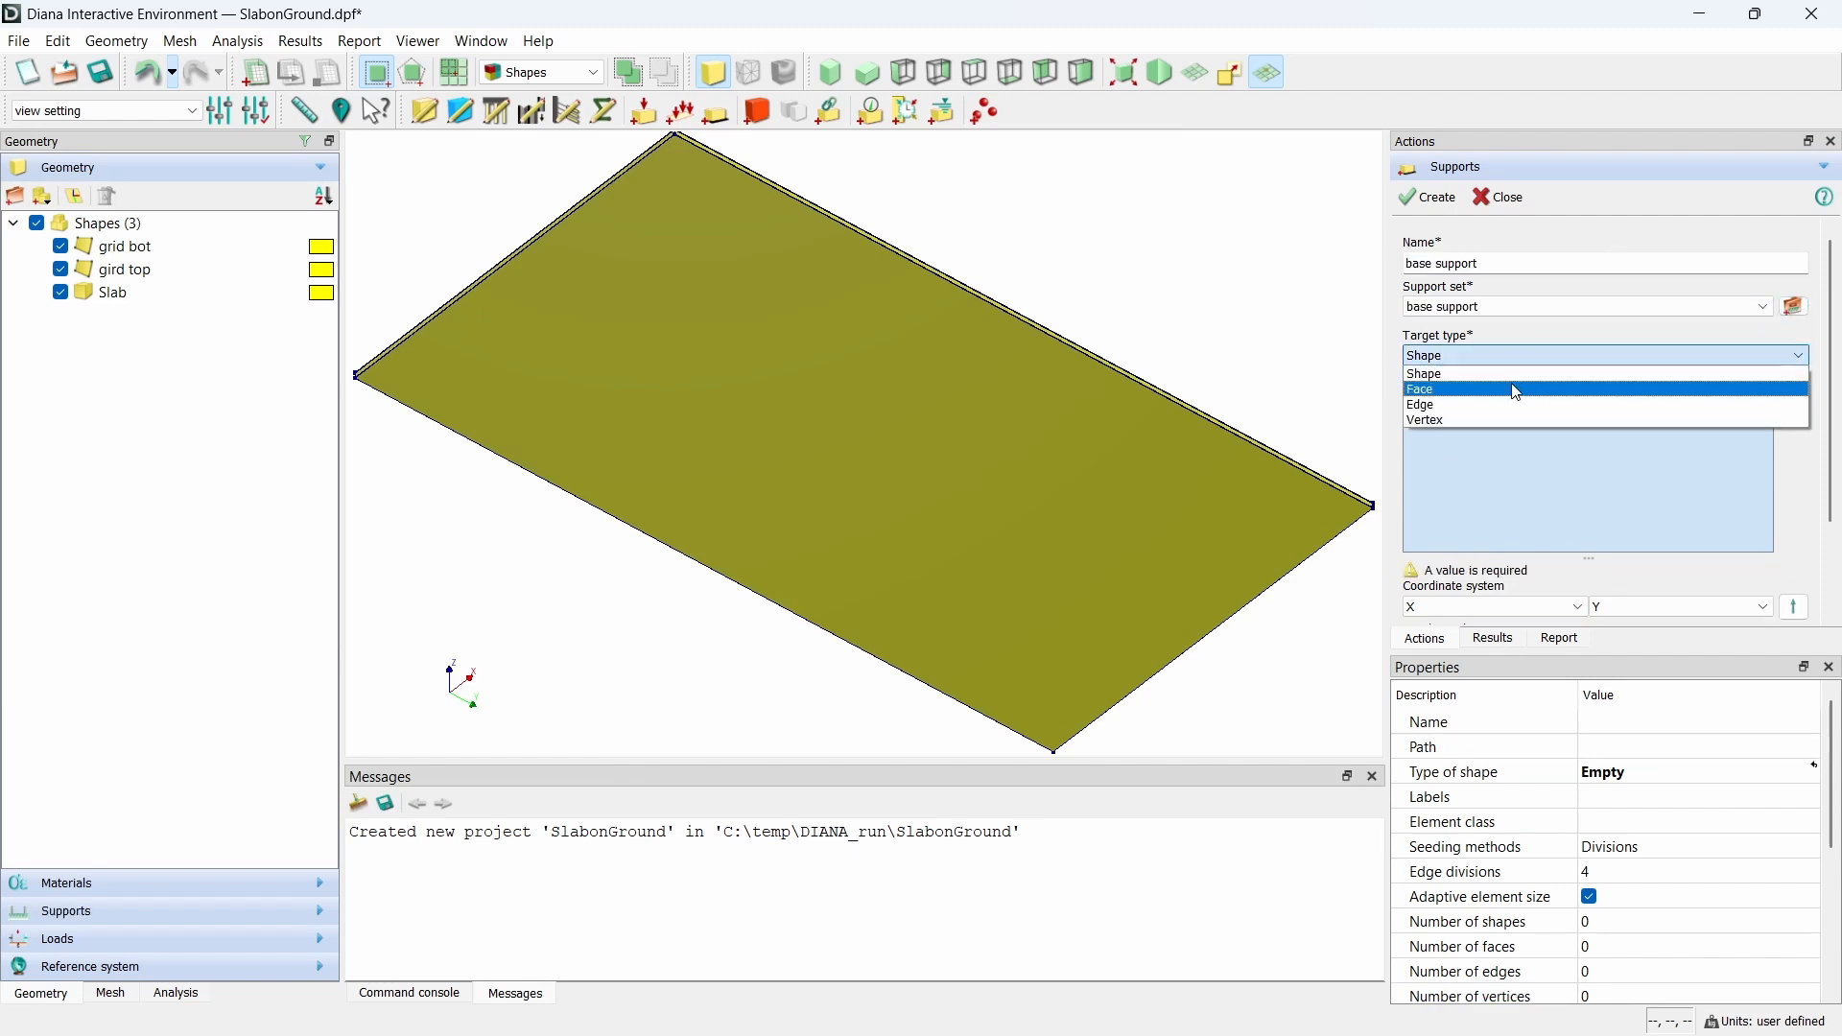
pyautogui.click(1518, 387)
pyautogui.click(1122, 478)
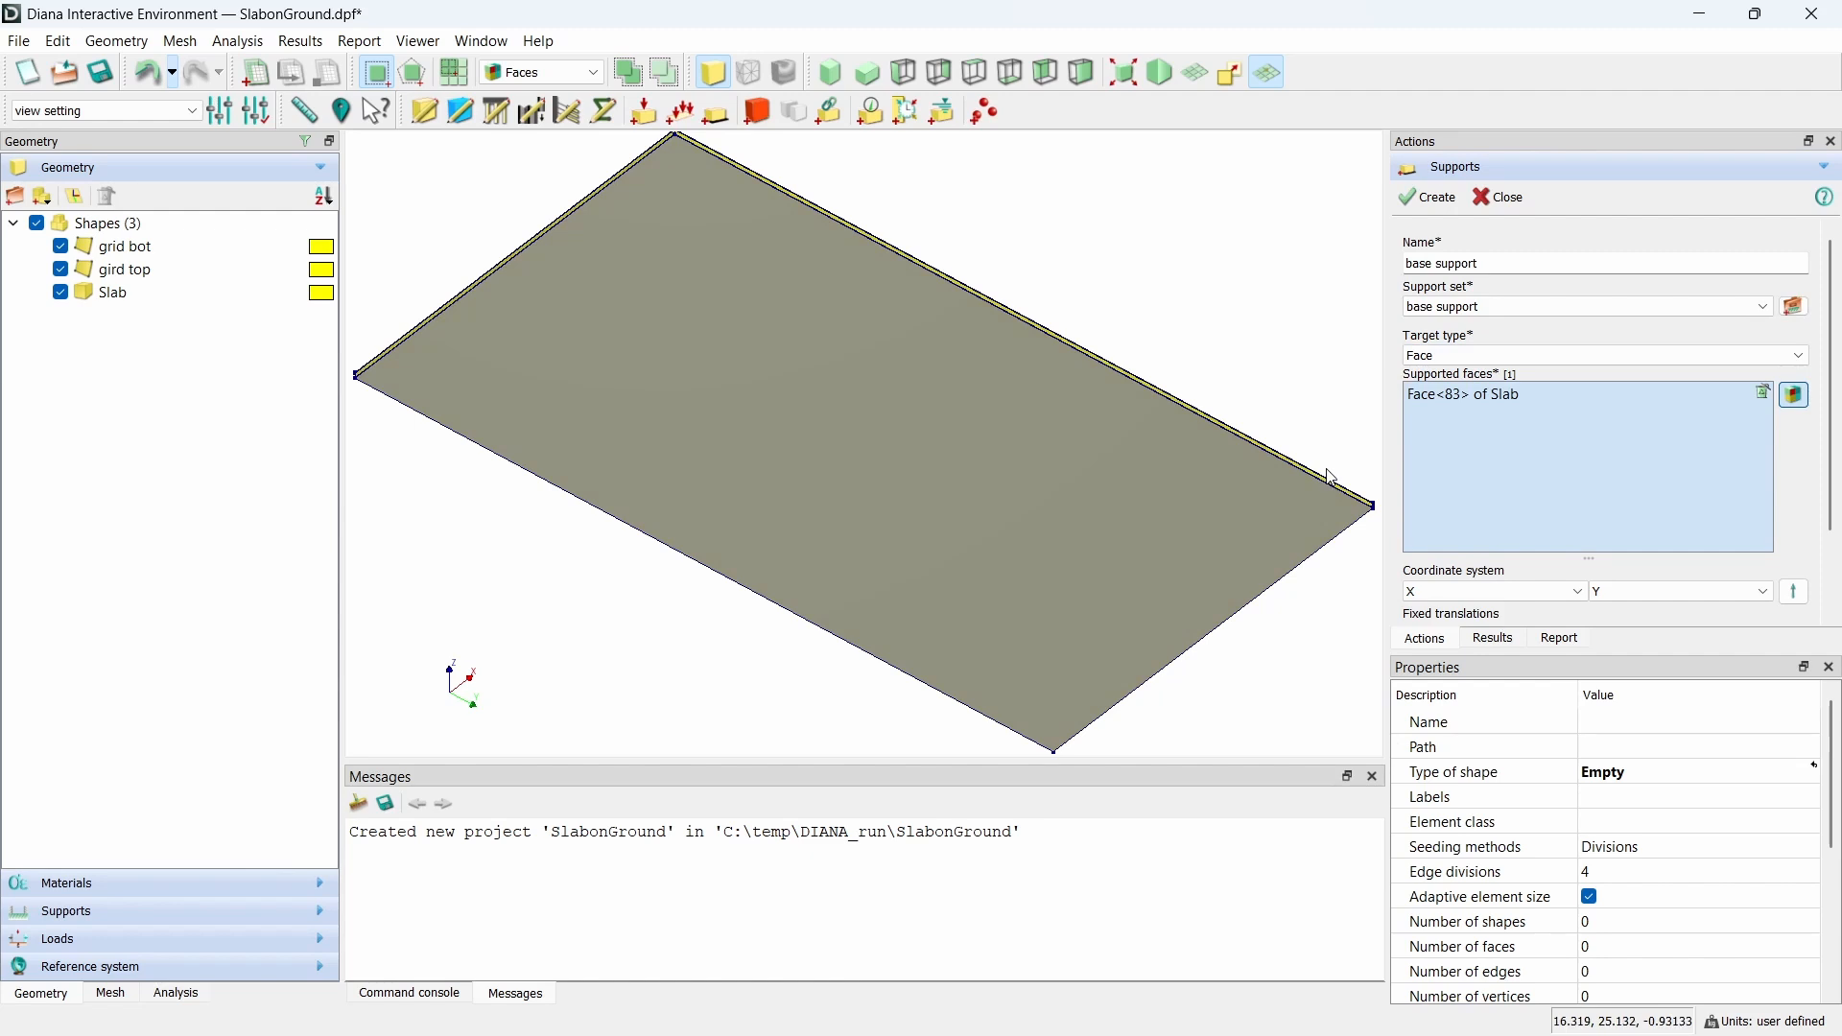
# - Fix translations T1, T2 and T3, create the base support and finish the Supports operation
pyautogui.scroll(-2, 1442, 499)
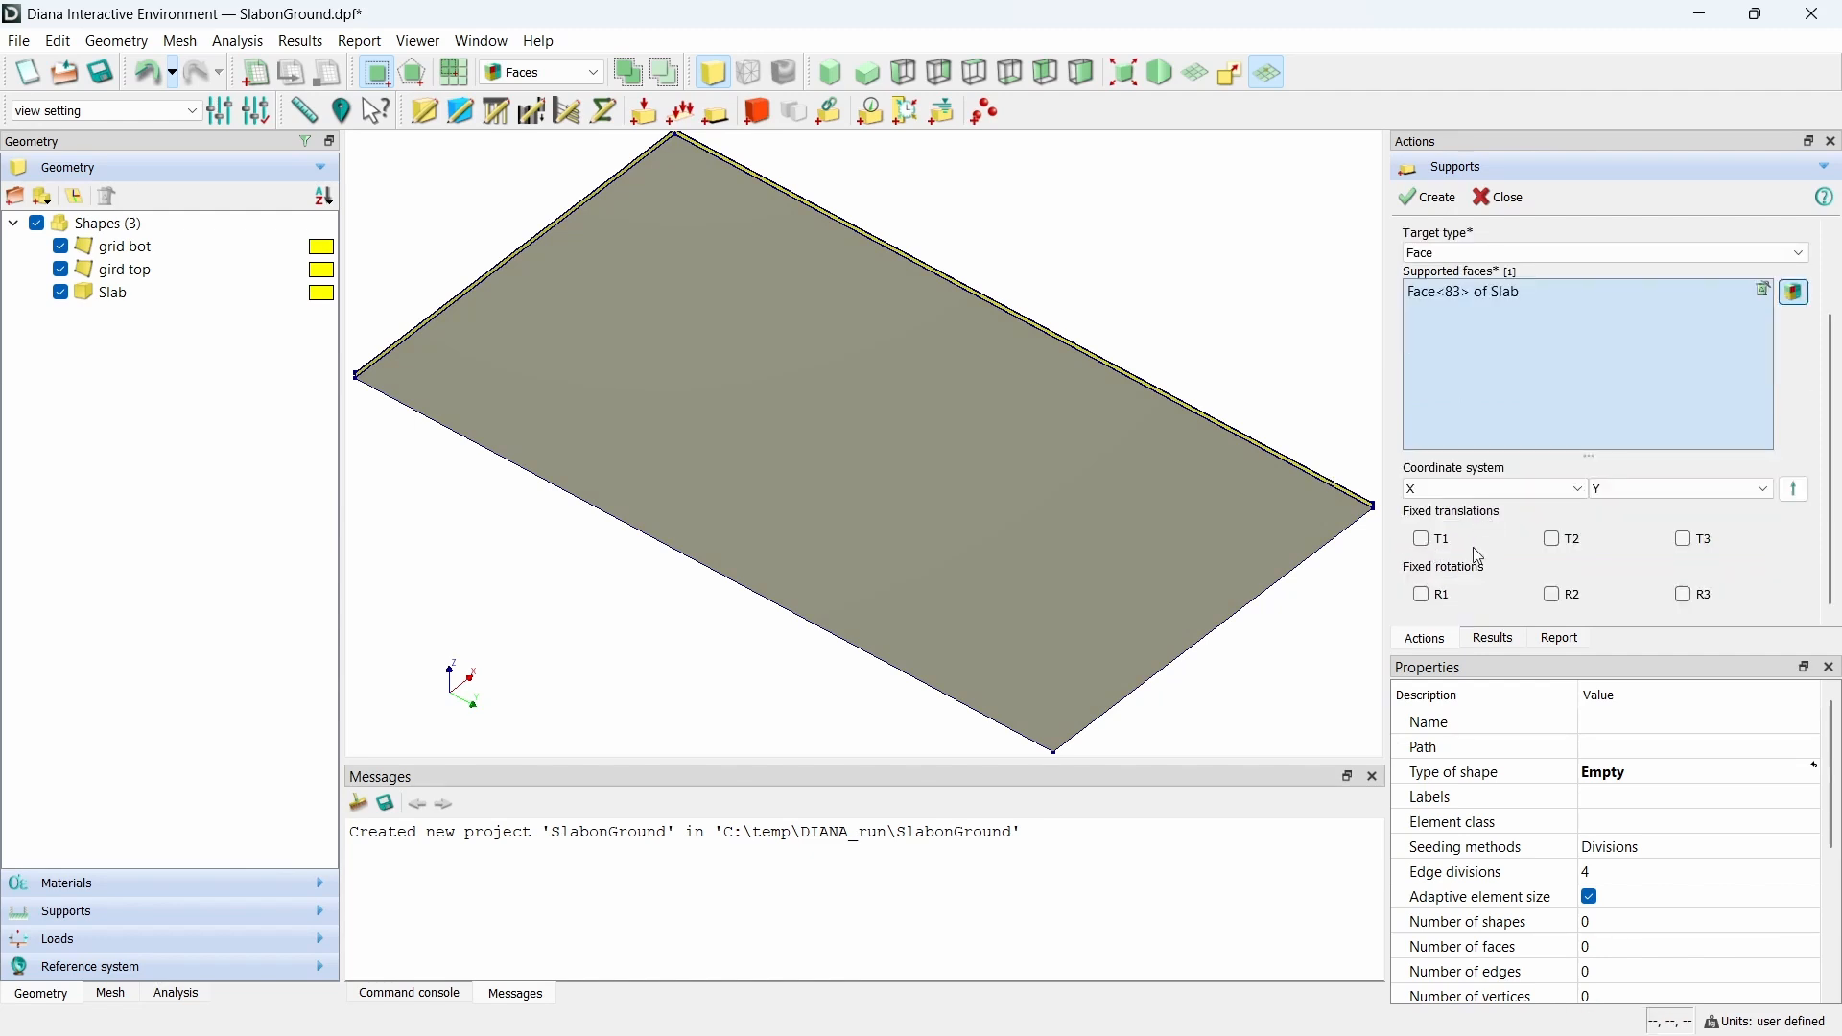
pyautogui.click(1424, 541)
pyautogui.click(1555, 539)
pyautogui.click(1686, 539)
pyautogui.click(1459, 202)
pyautogui.click(1500, 203)
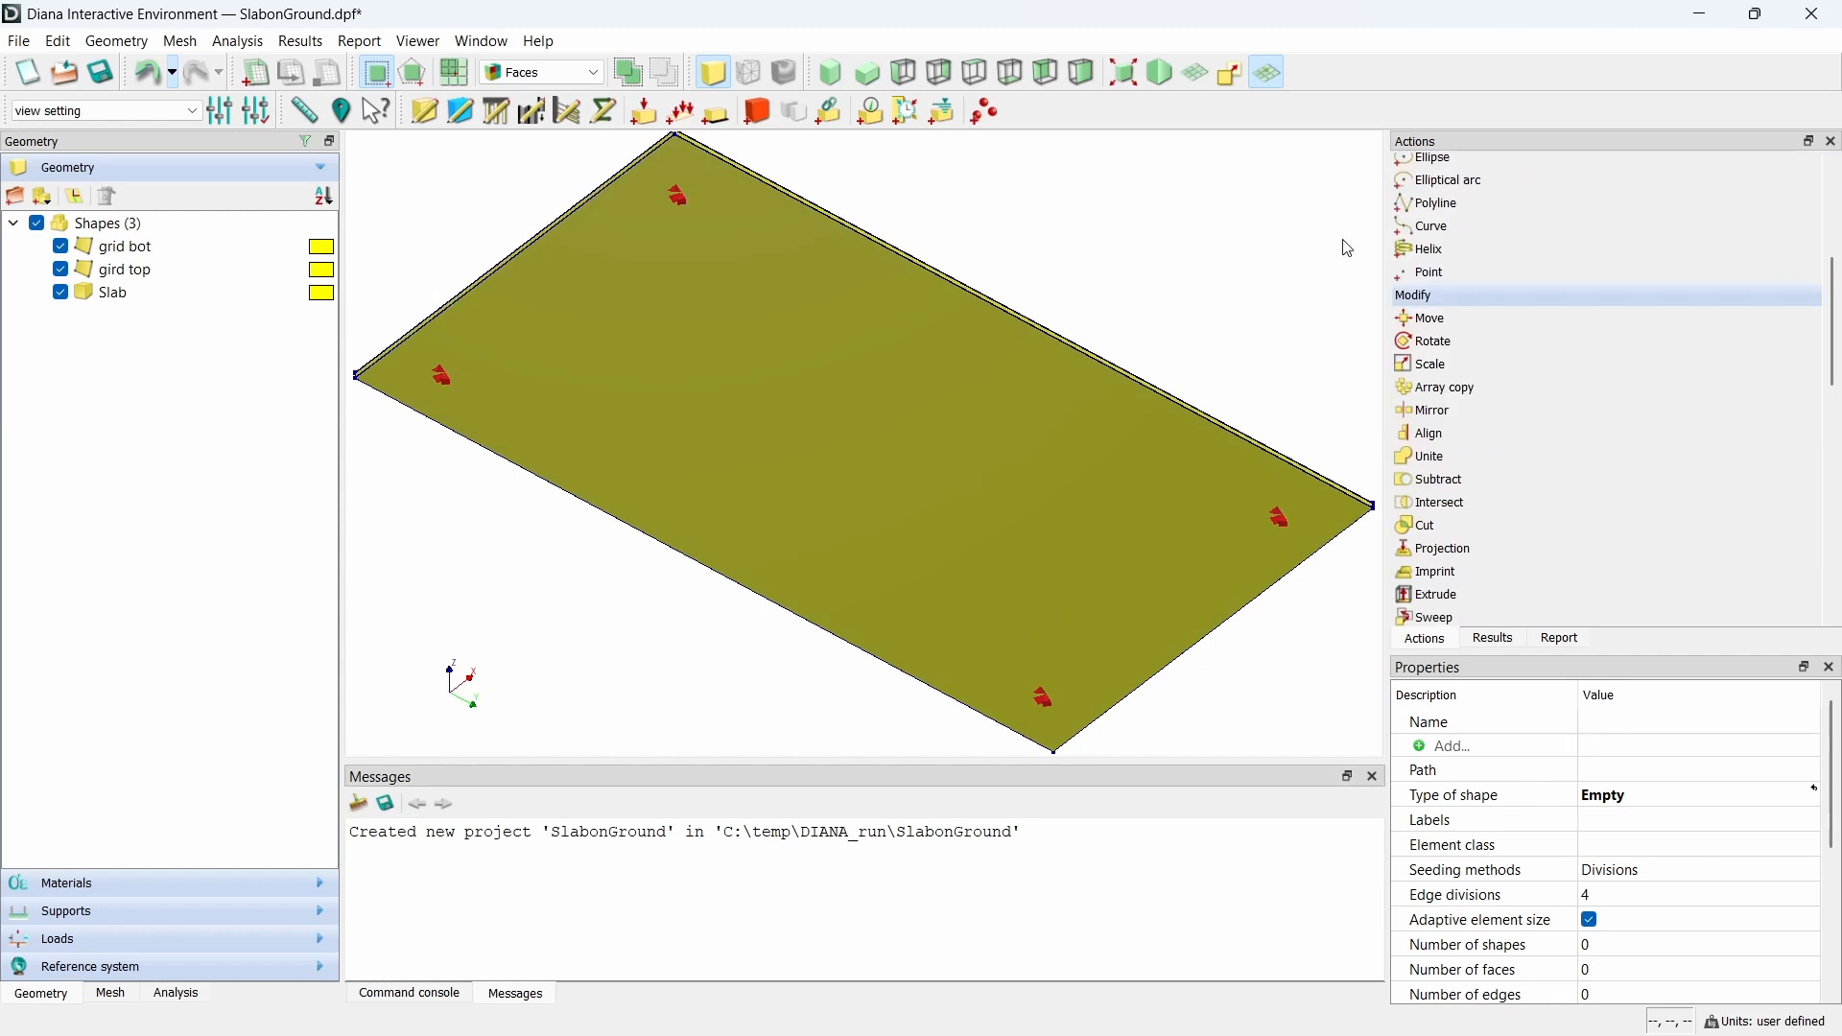
# - Start assigning shape properties to the Slab and set its element class to Structural Solids
pyautogui.click(424, 112)
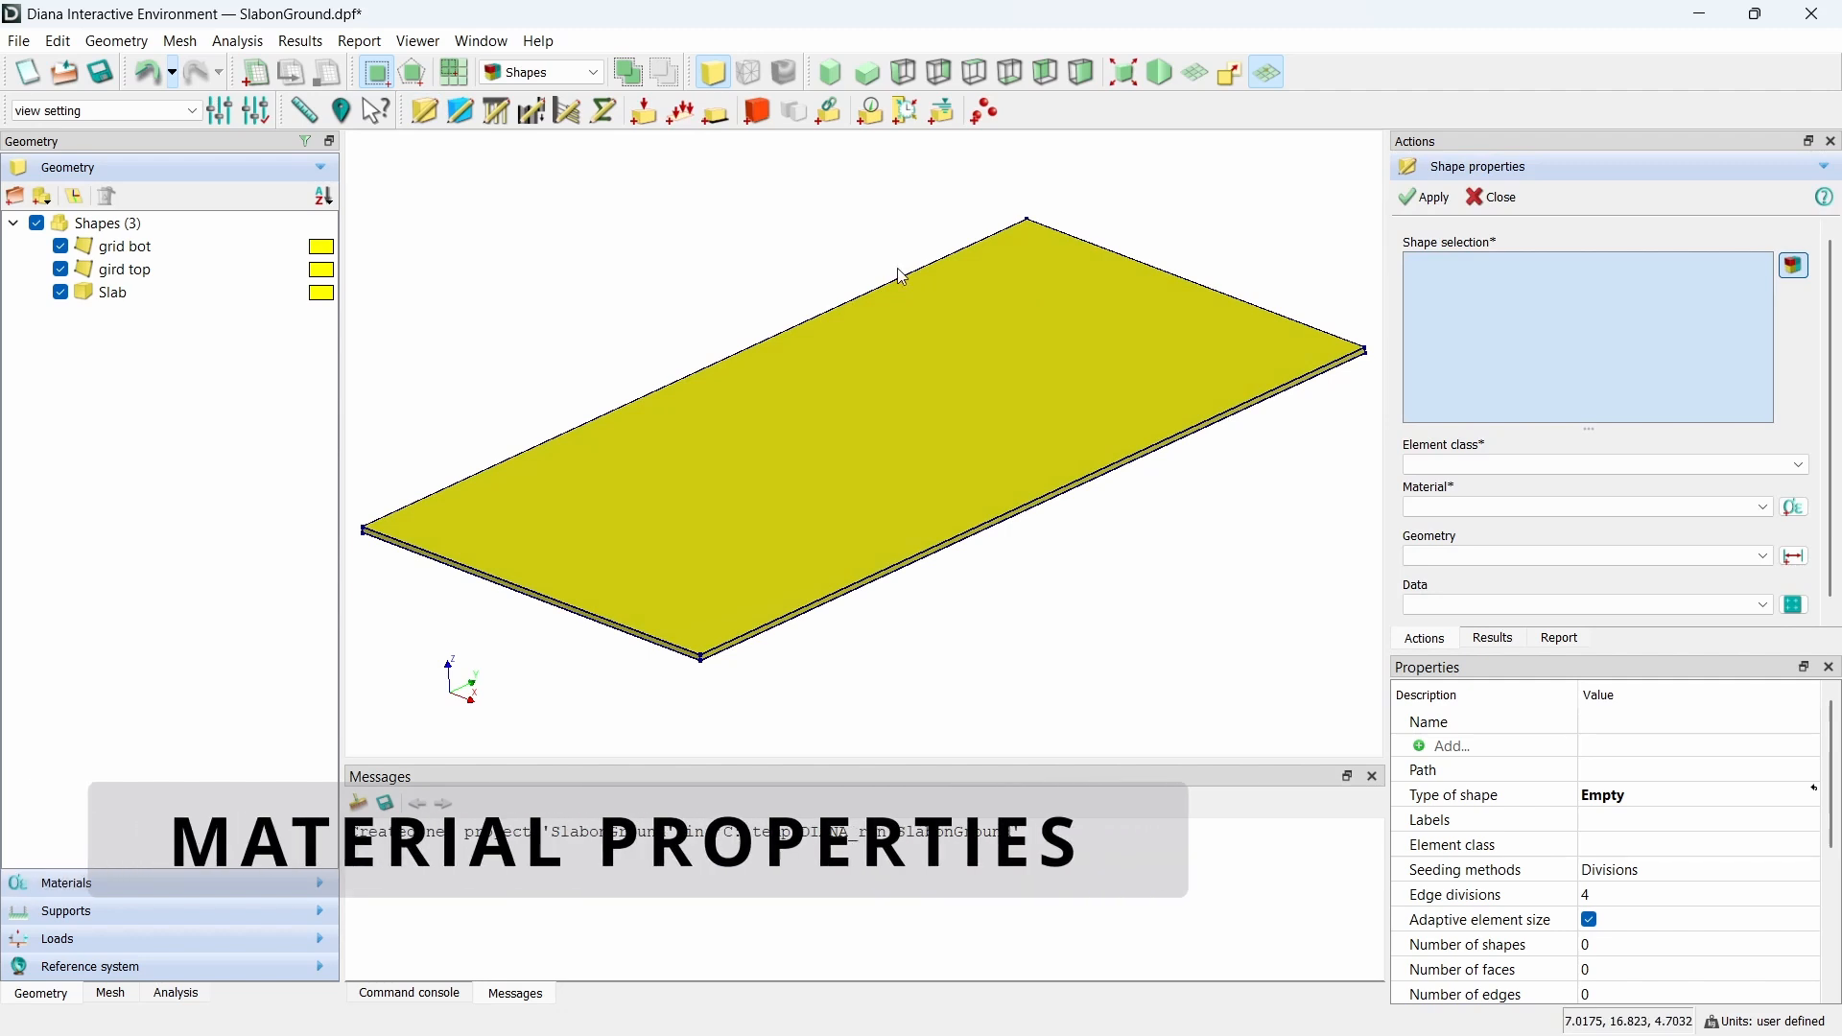
pyautogui.click(902, 277)
pyautogui.click(1453, 465)
pyautogui.click(1454, 484)
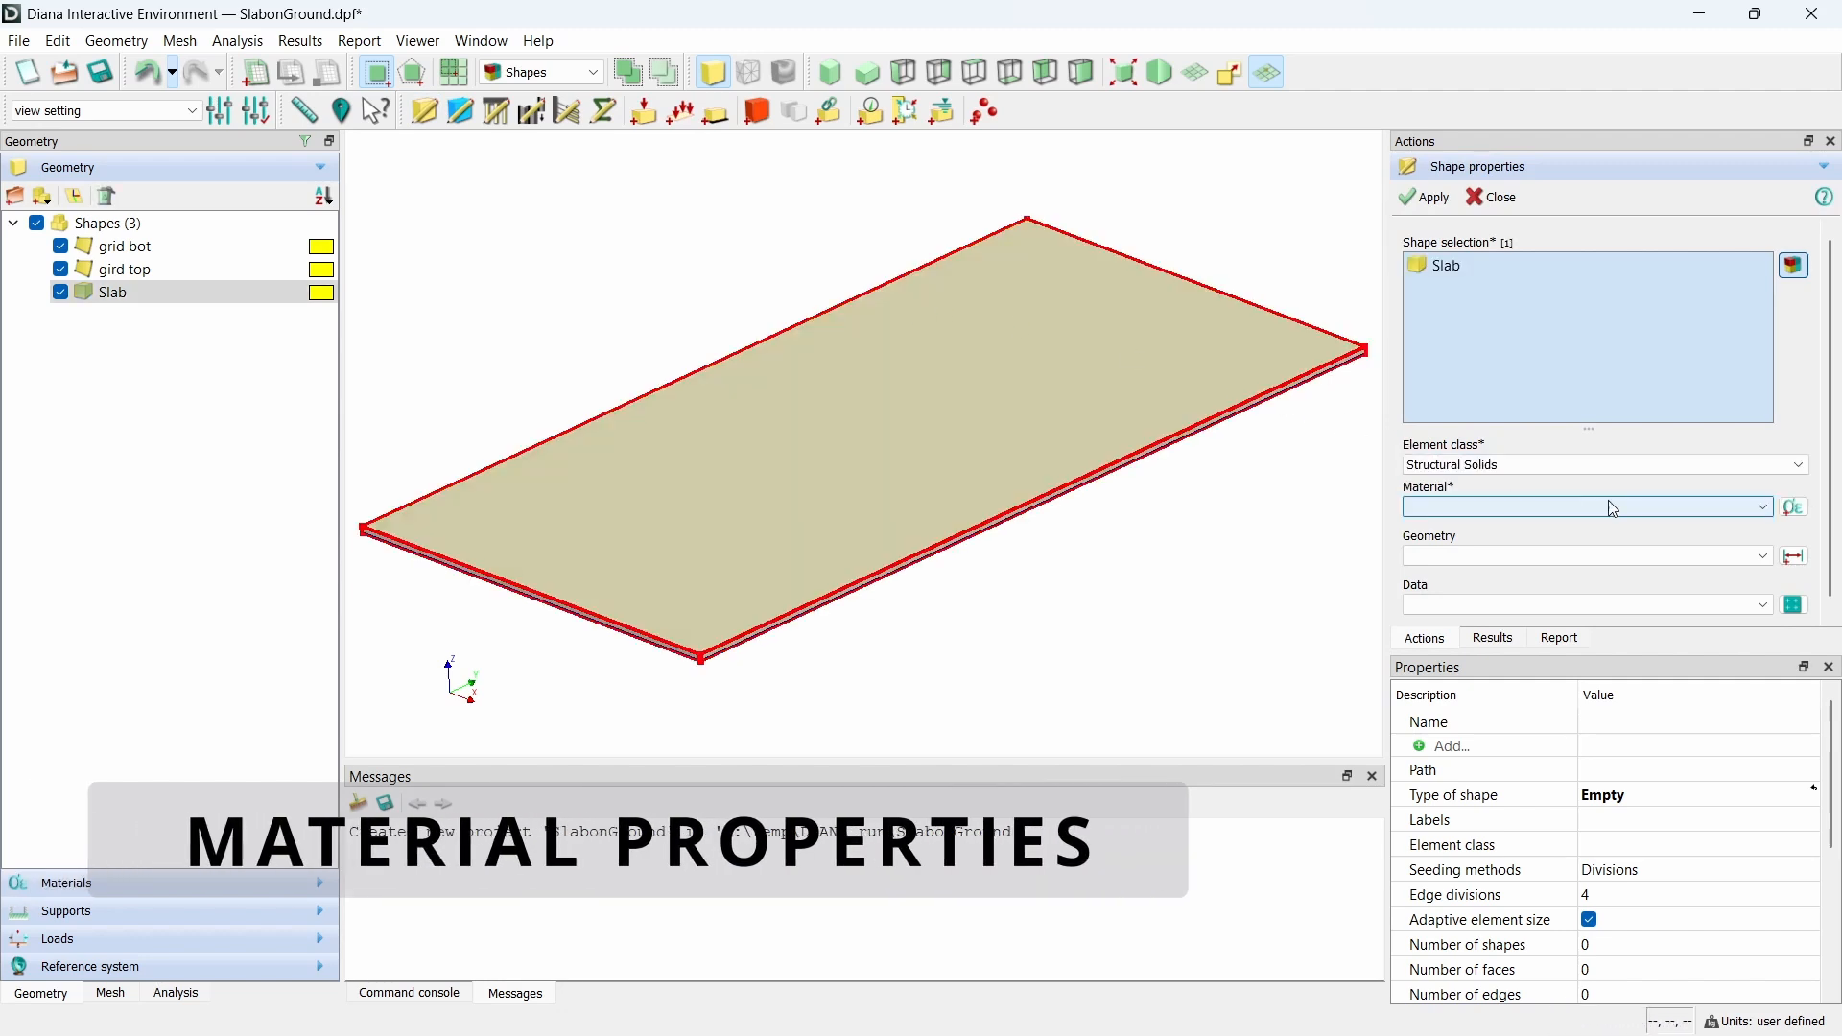
# - Add a new material for the Slab and name it Concrete_C20/25
pyautogui.click(1795, 508)
pyautogui.click(956, 428)
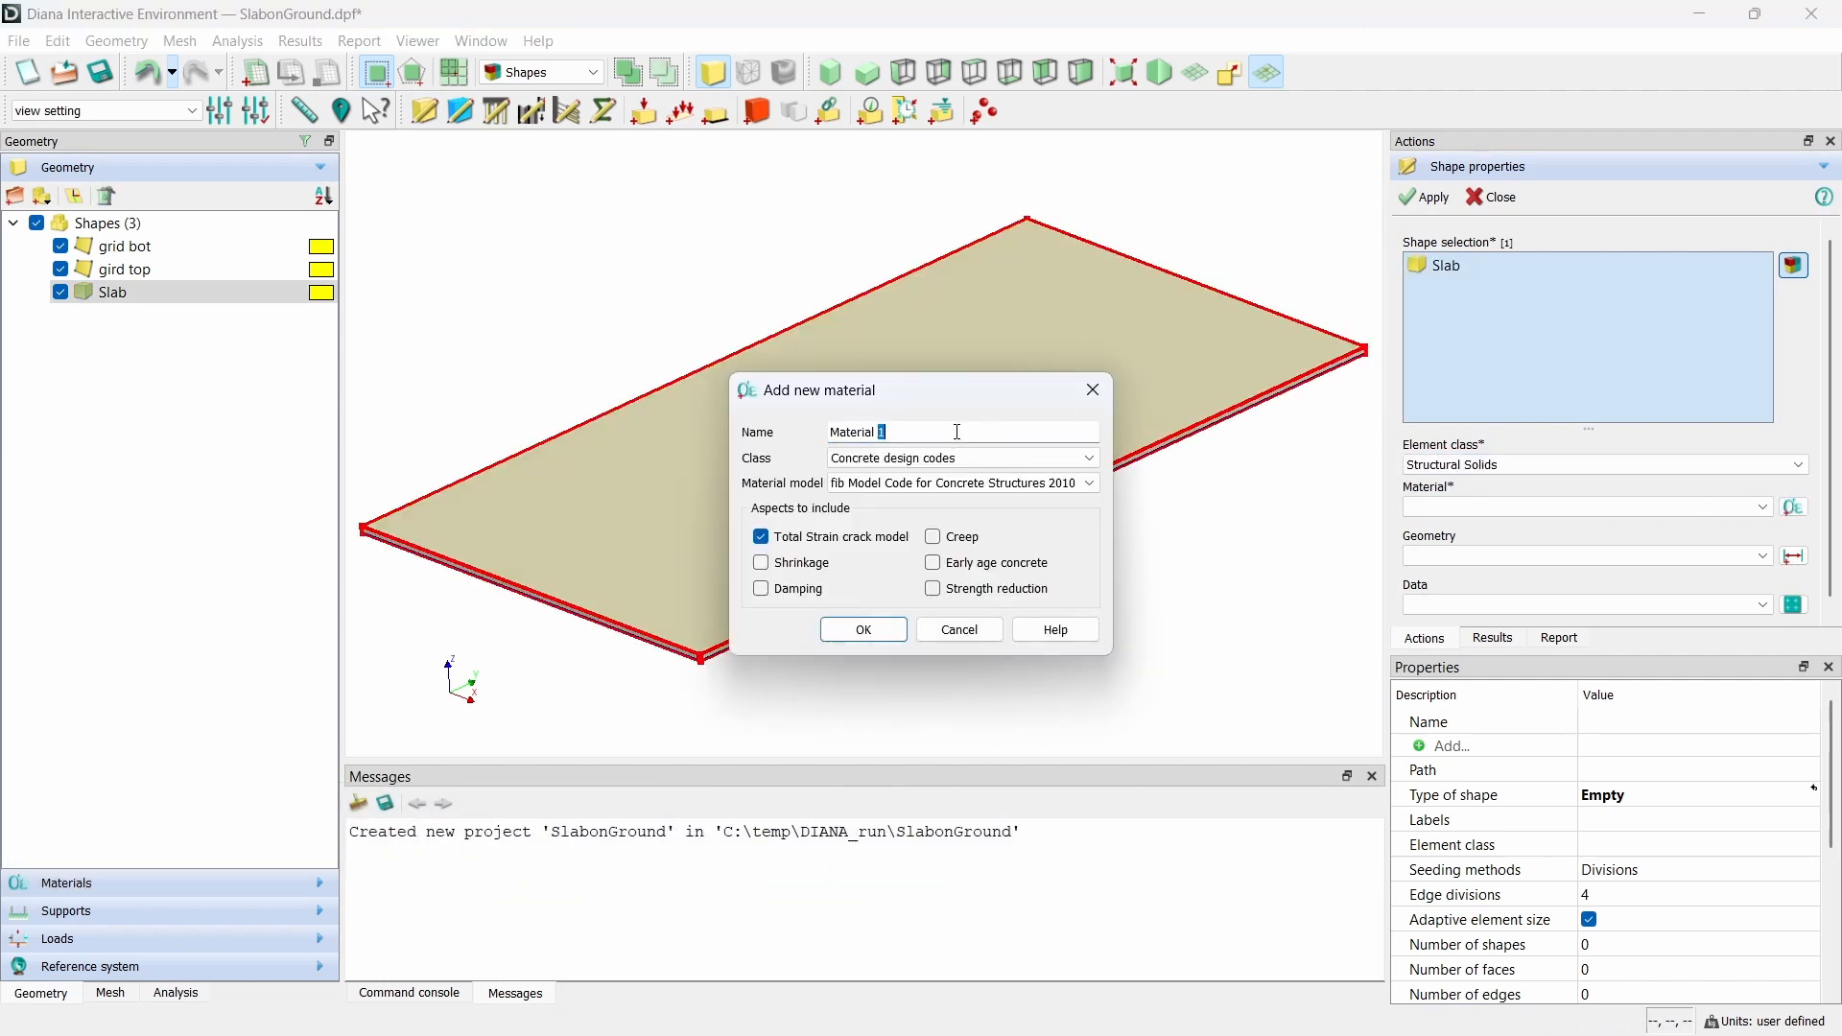
pyautogui.doubleClick(957, 429)
pyautogui.write('Concrete')
pyautogui.write('_C#0')
pyautogui.press('BackSpace')
pyautogui.press('BackSpace')
pyautogui.write('20/25')
# - Use the Eurocode 2 EN 1992-1-1 material model with creep and shrinkage included and the Total Strain crack model excluded
pyautogui.click(1040, 485)
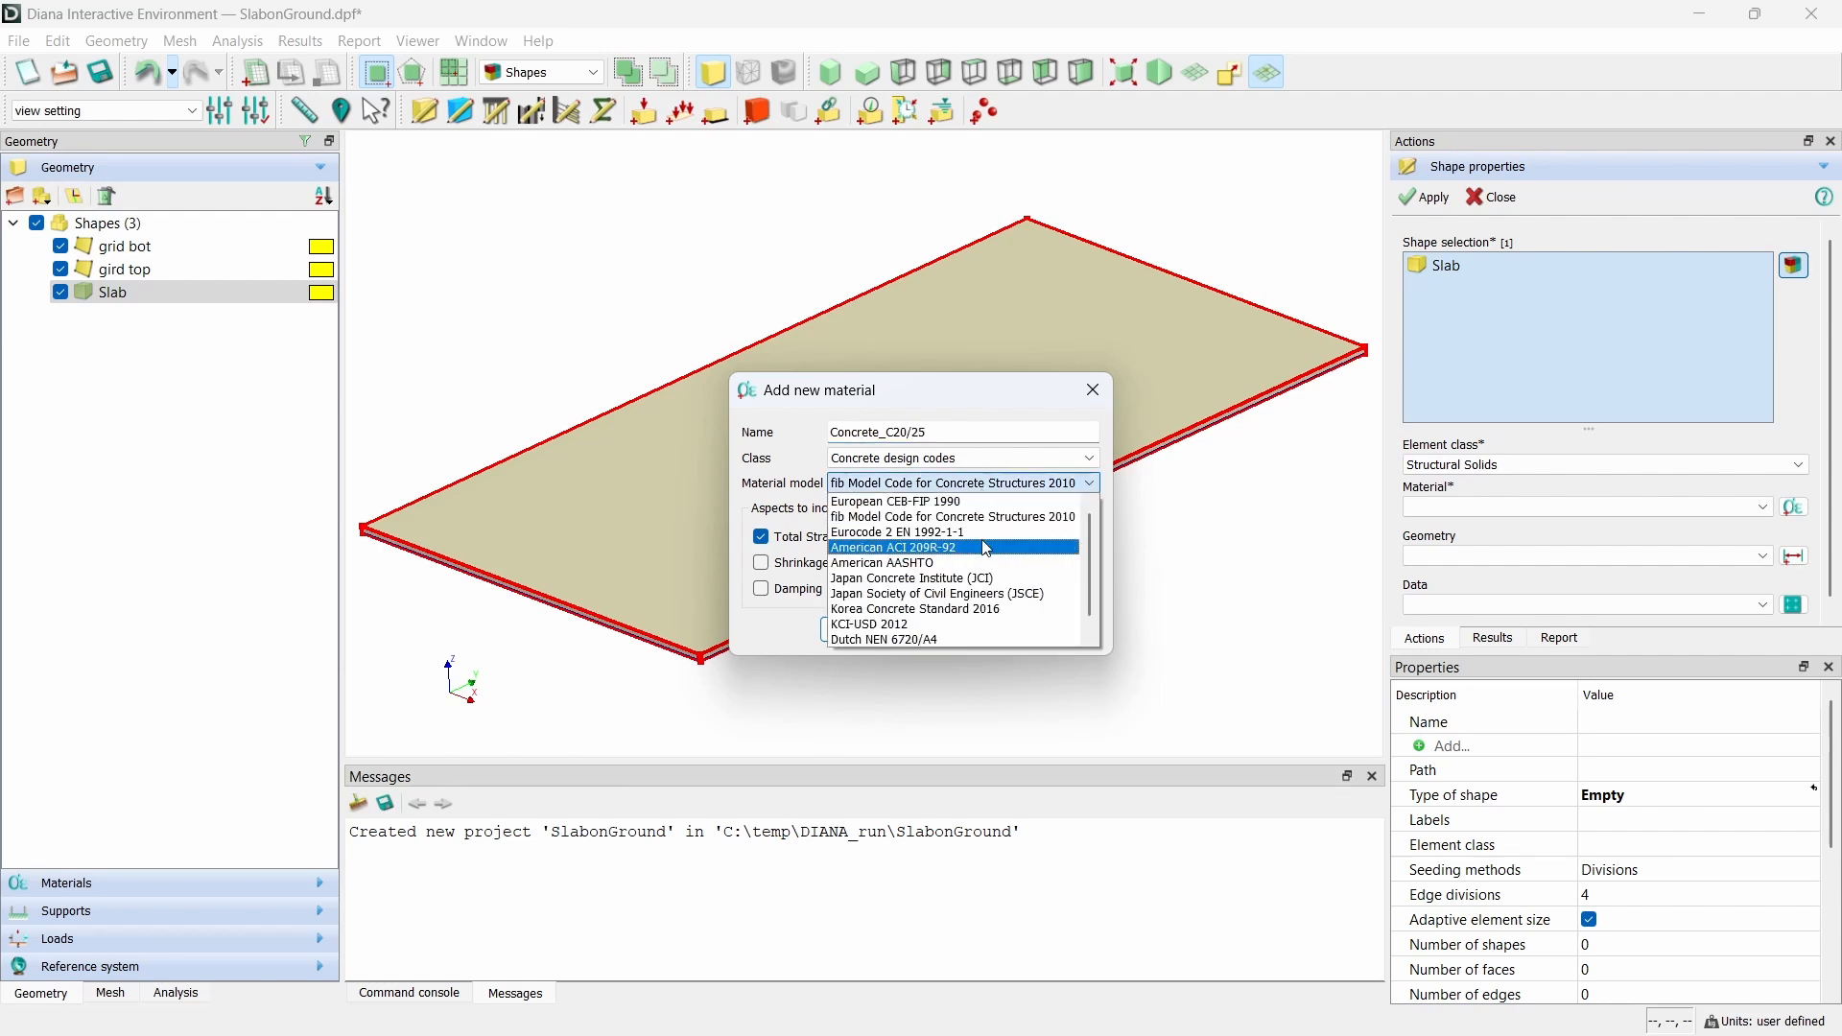
pyautogui.click(988, 531)
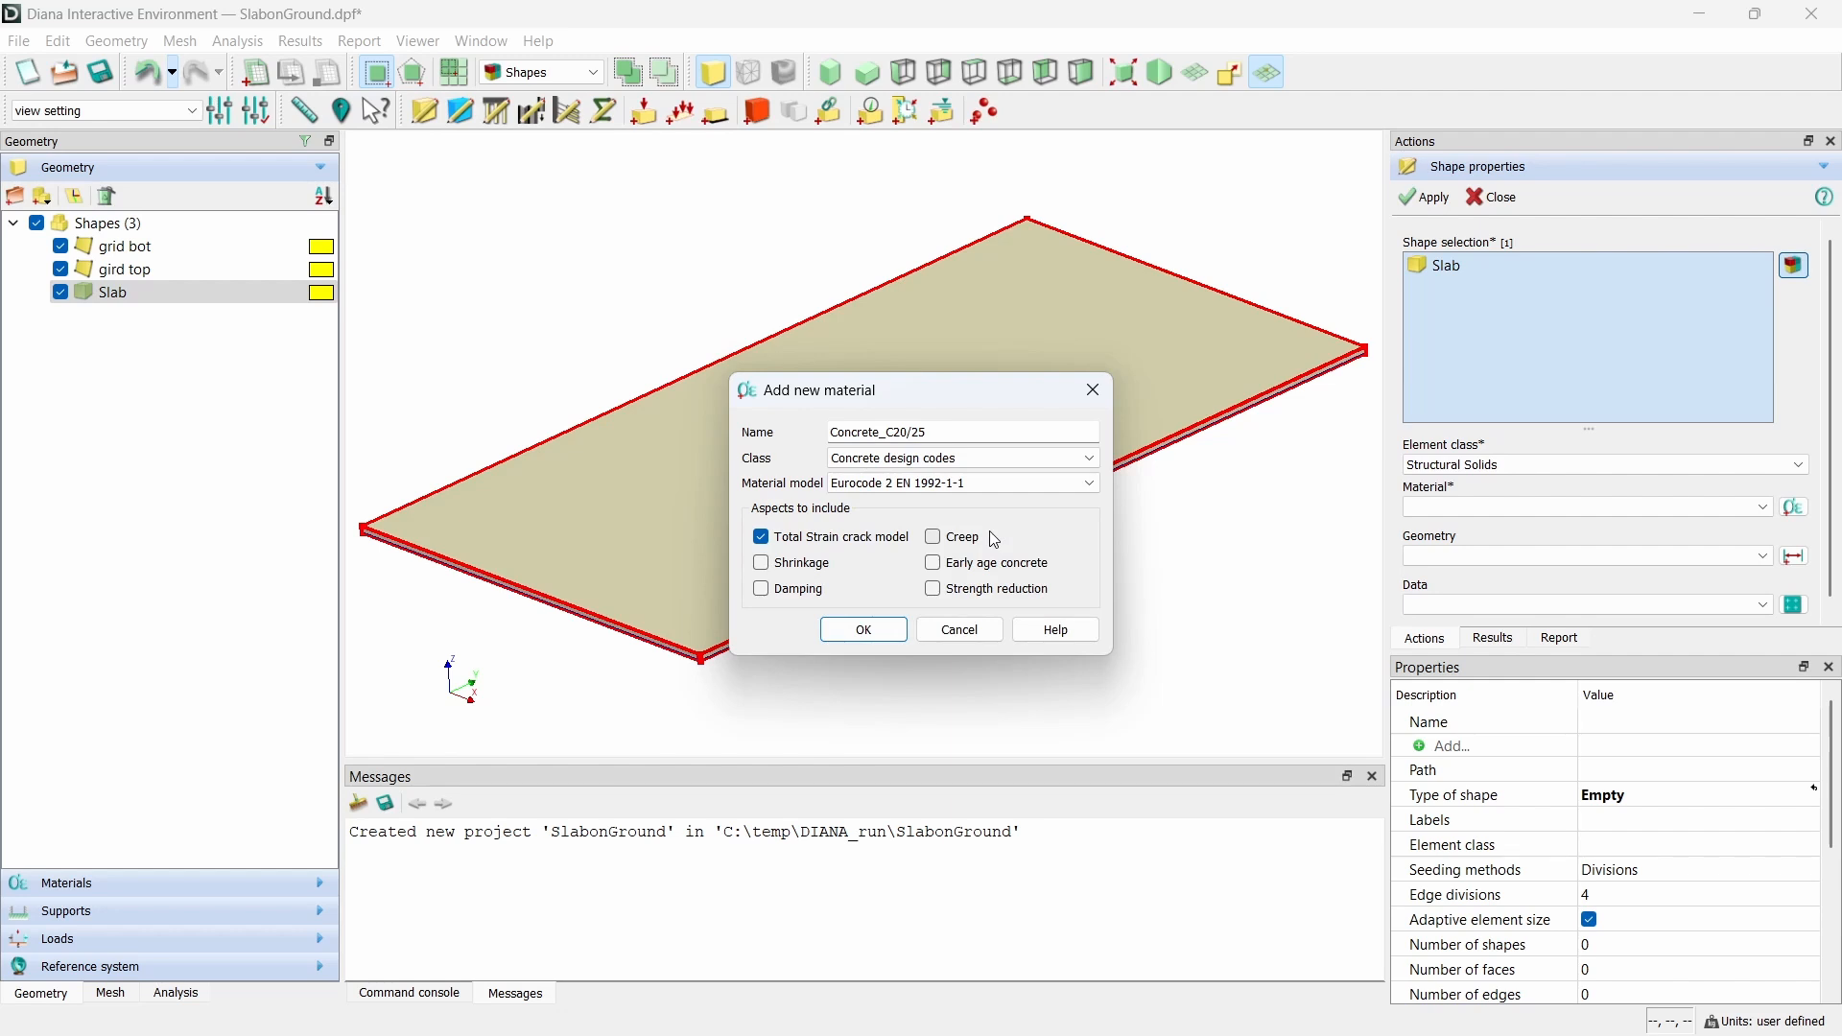
pyautogui.click(937, 539)
pyautogui.click(799, 564)
pyautogui.click(834, 540)
pyautogui.click(883, 637)
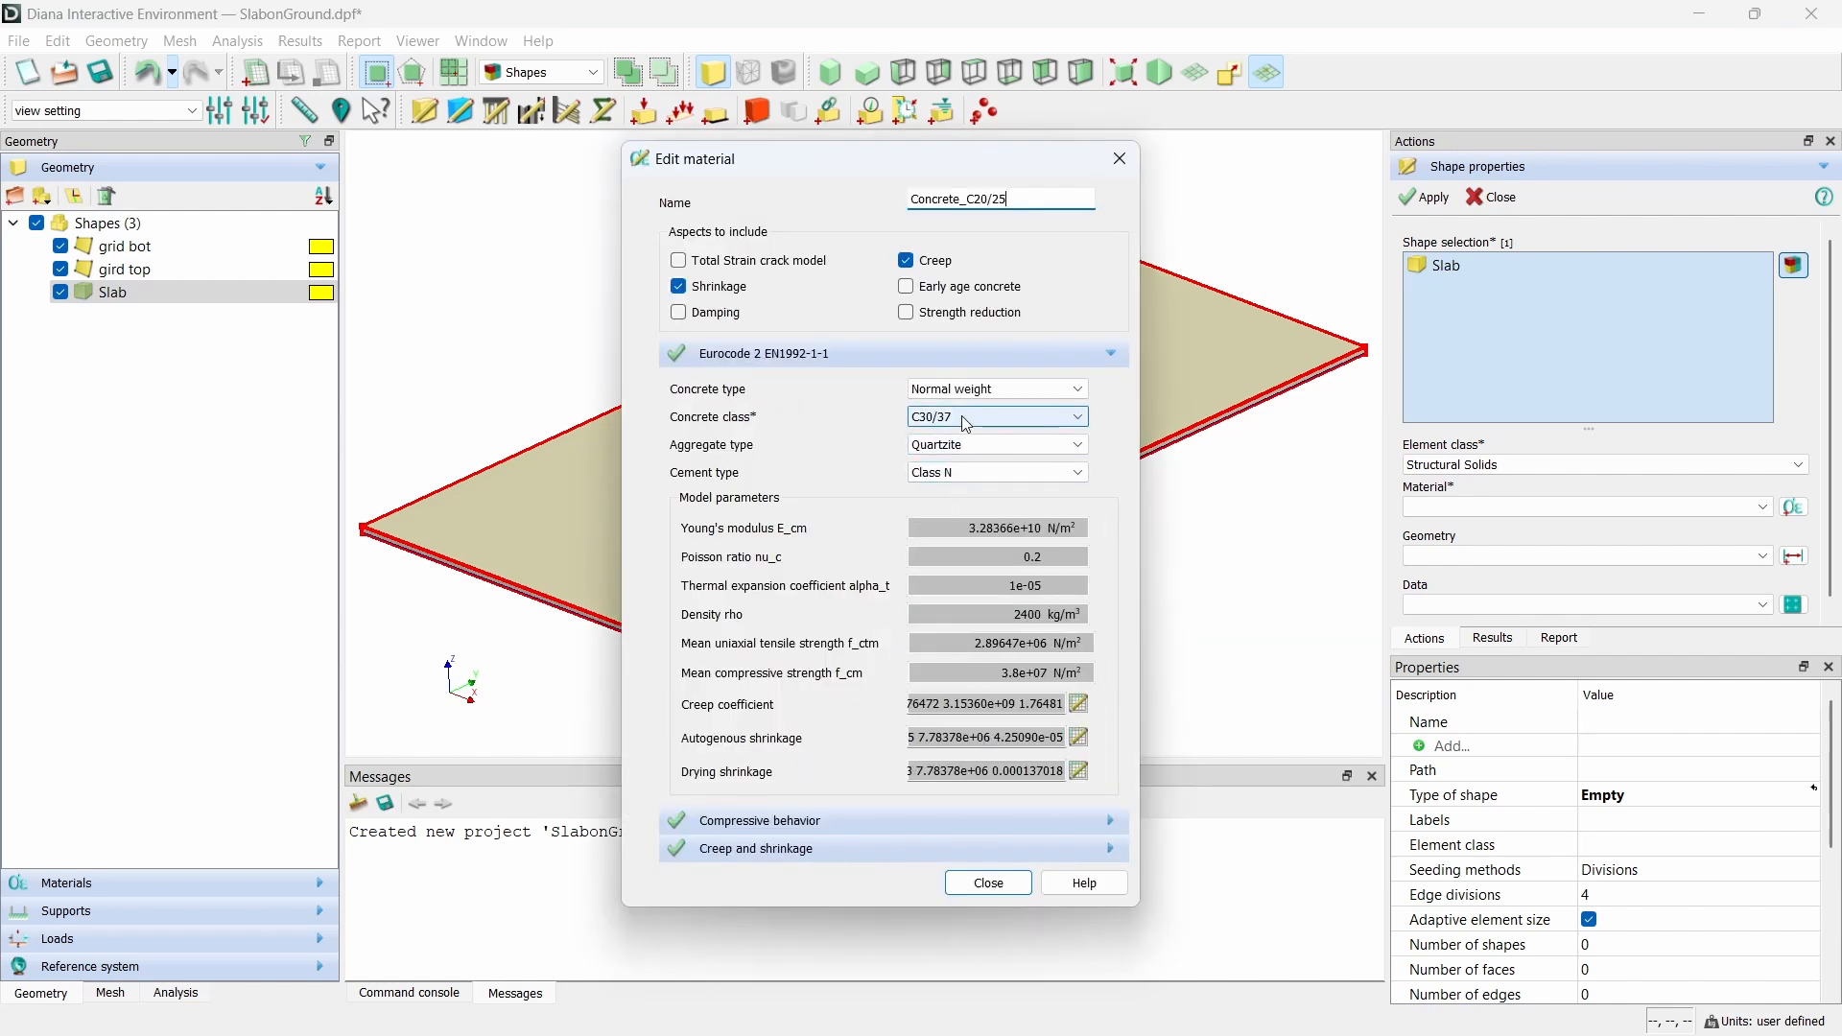
# - Set the concrete class to C20/25 and review the material's compressive behavior settings
pyautogui.click(967, 422)
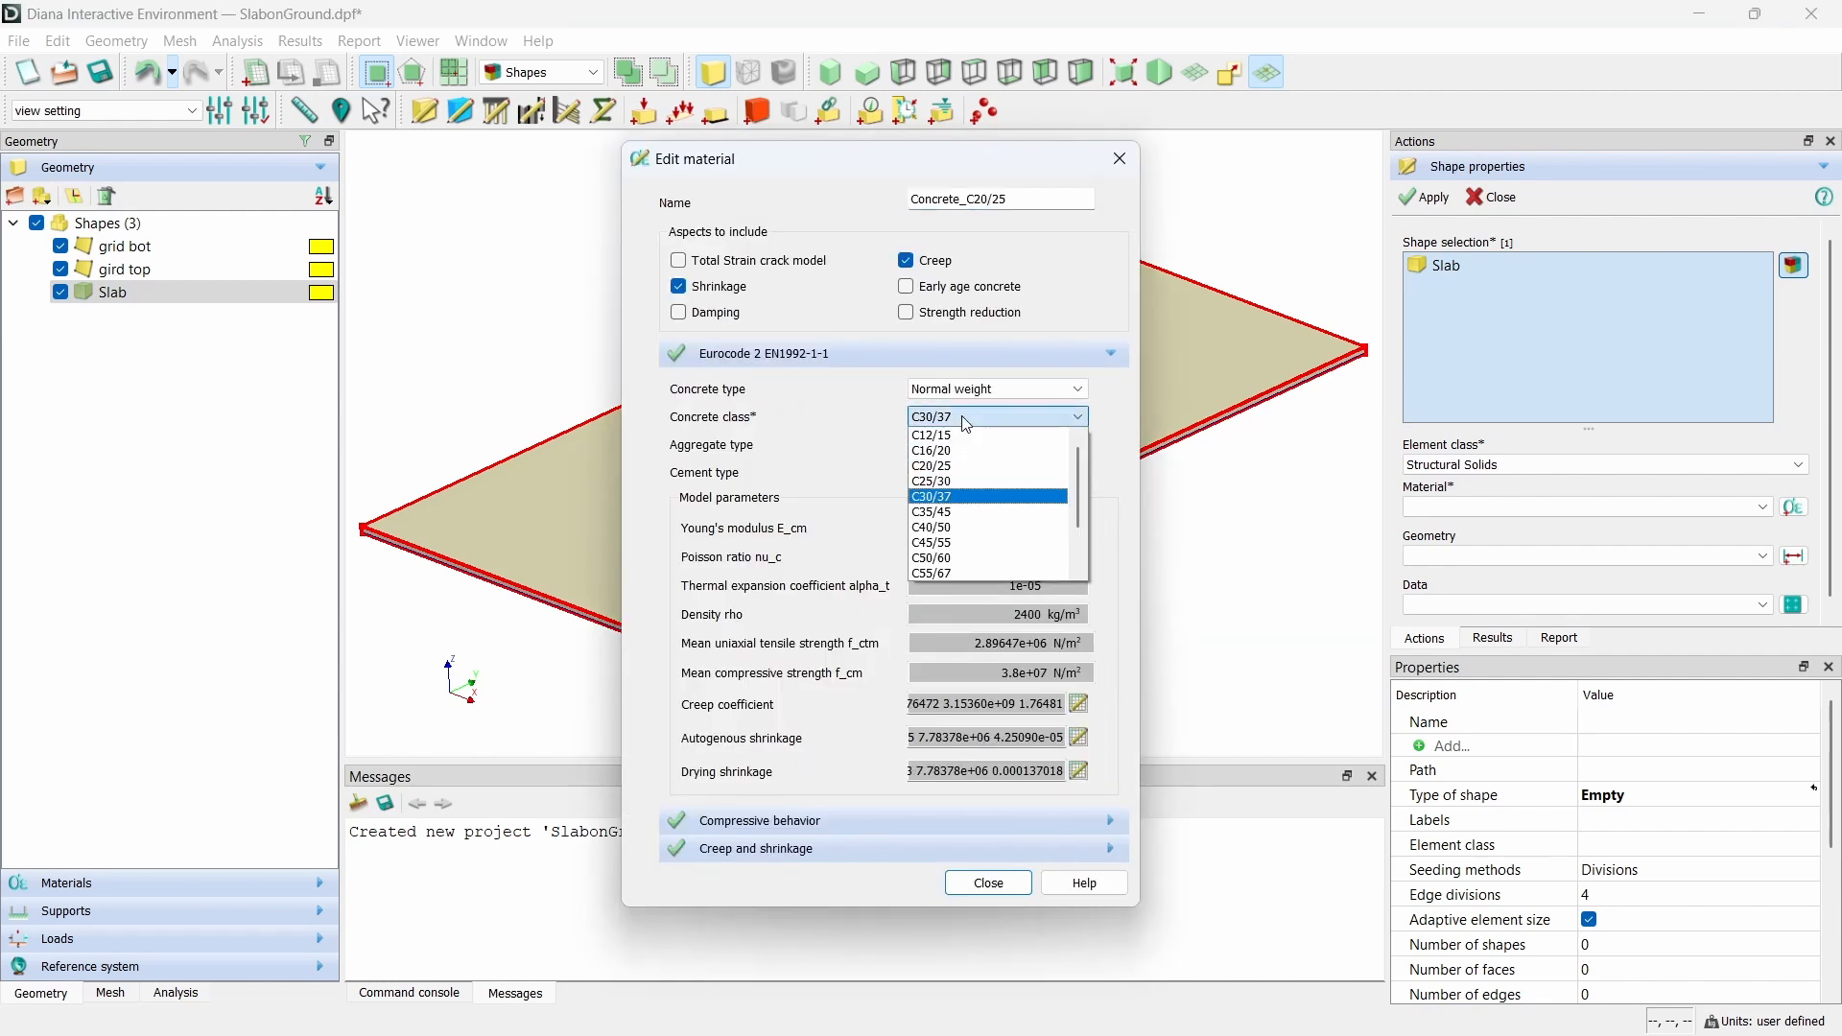
pyautogui.click(964, 466)
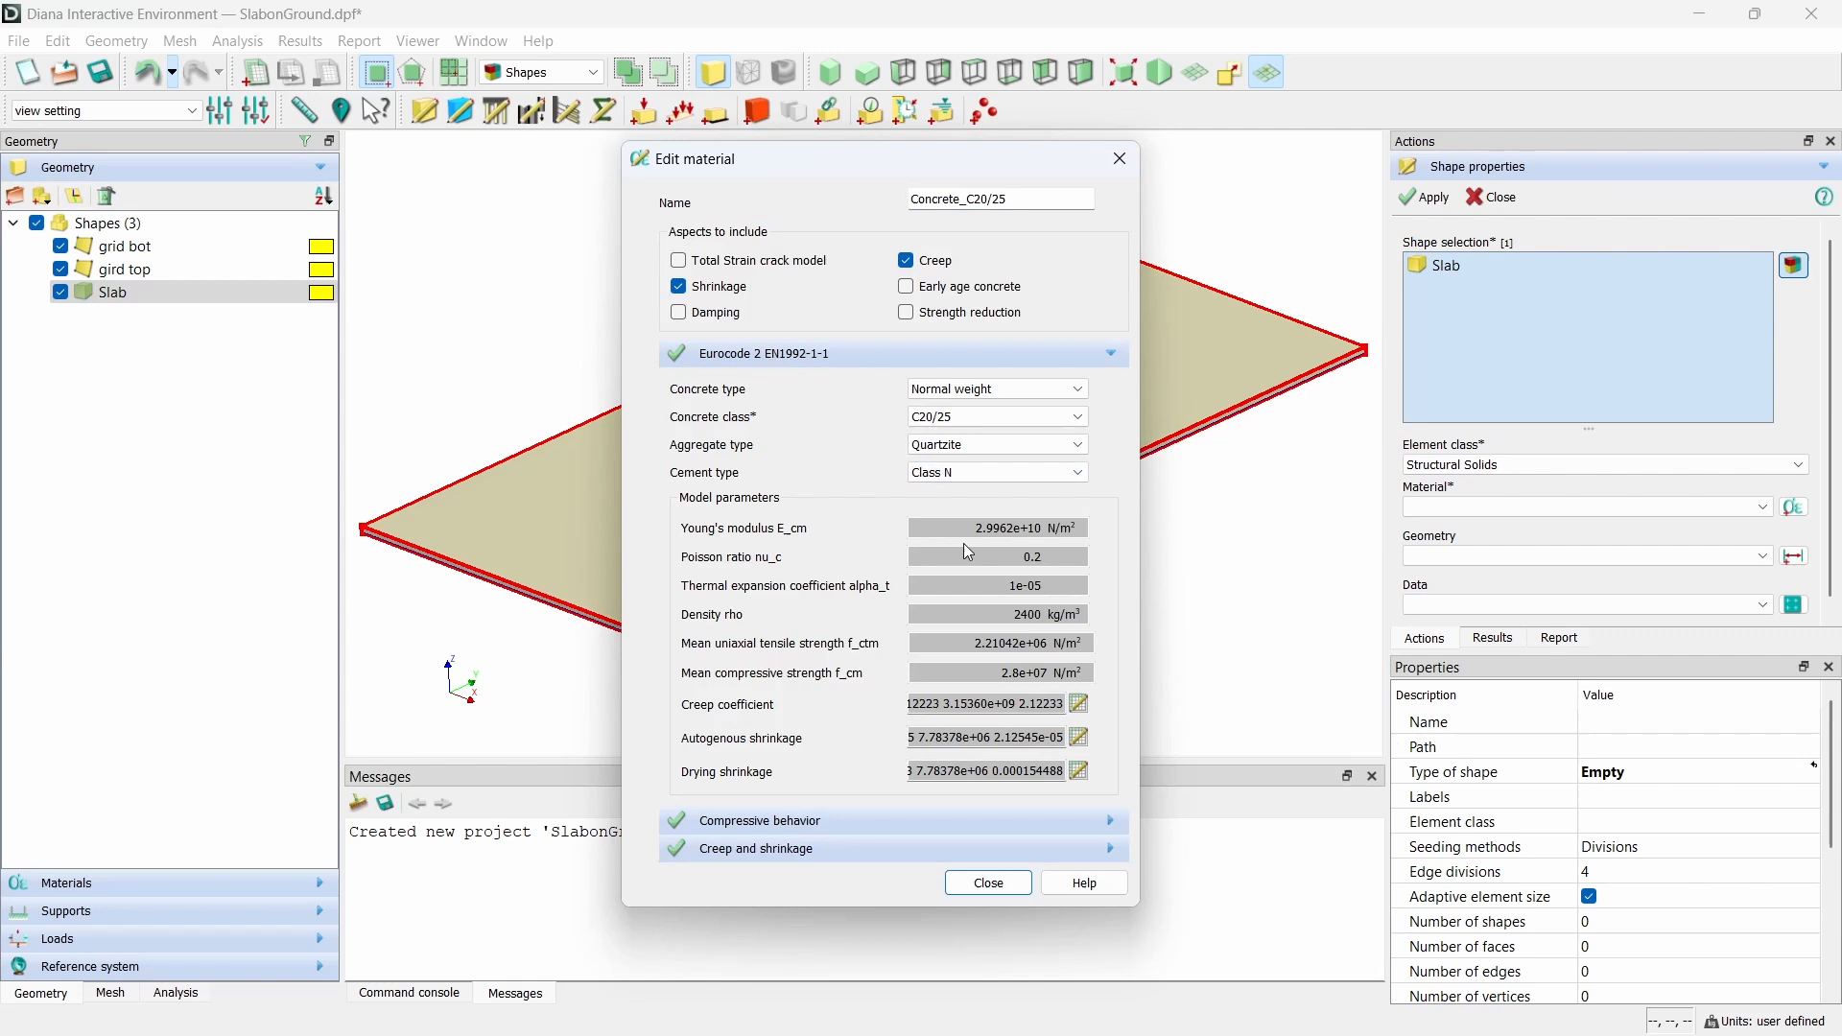
pyautogui.click(956, 823)
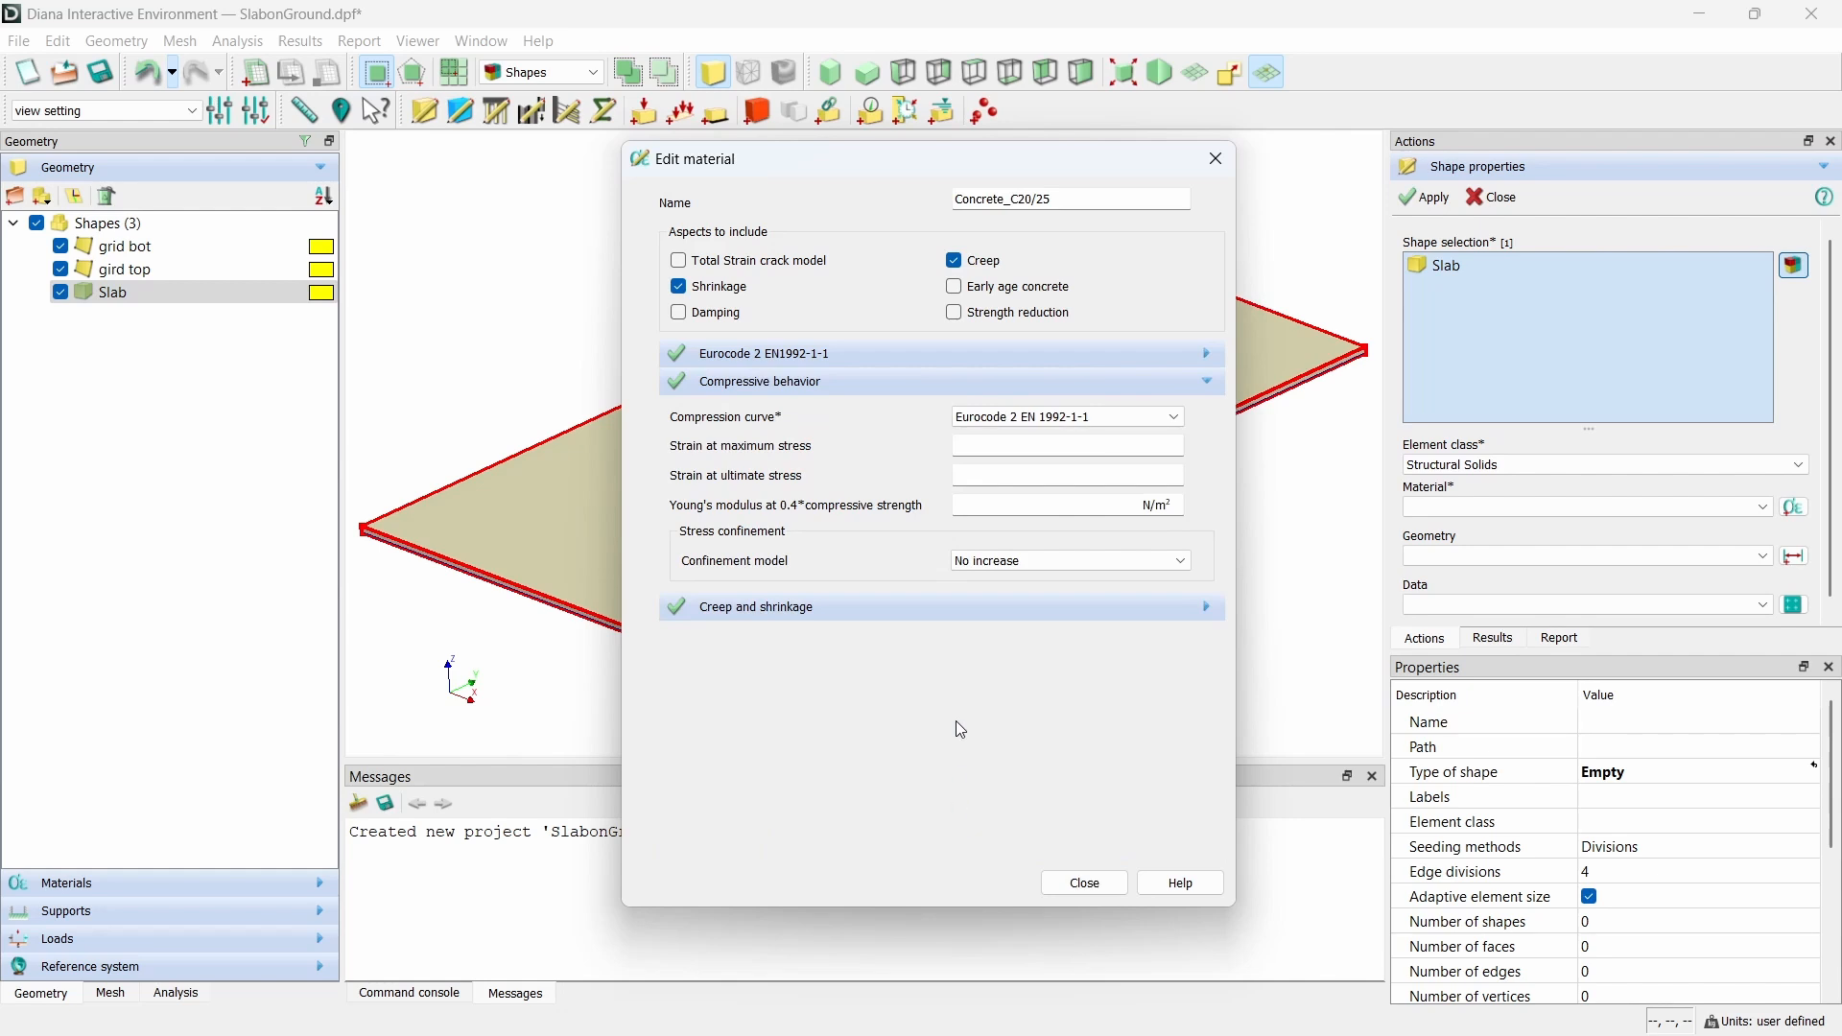
pyautogui.click(1043, 447)
# - In the creep and shrinkage data, set the notional size of member to 0.44 m and the relative ambient humidity to 40%
pyautogui.click(989, 612)
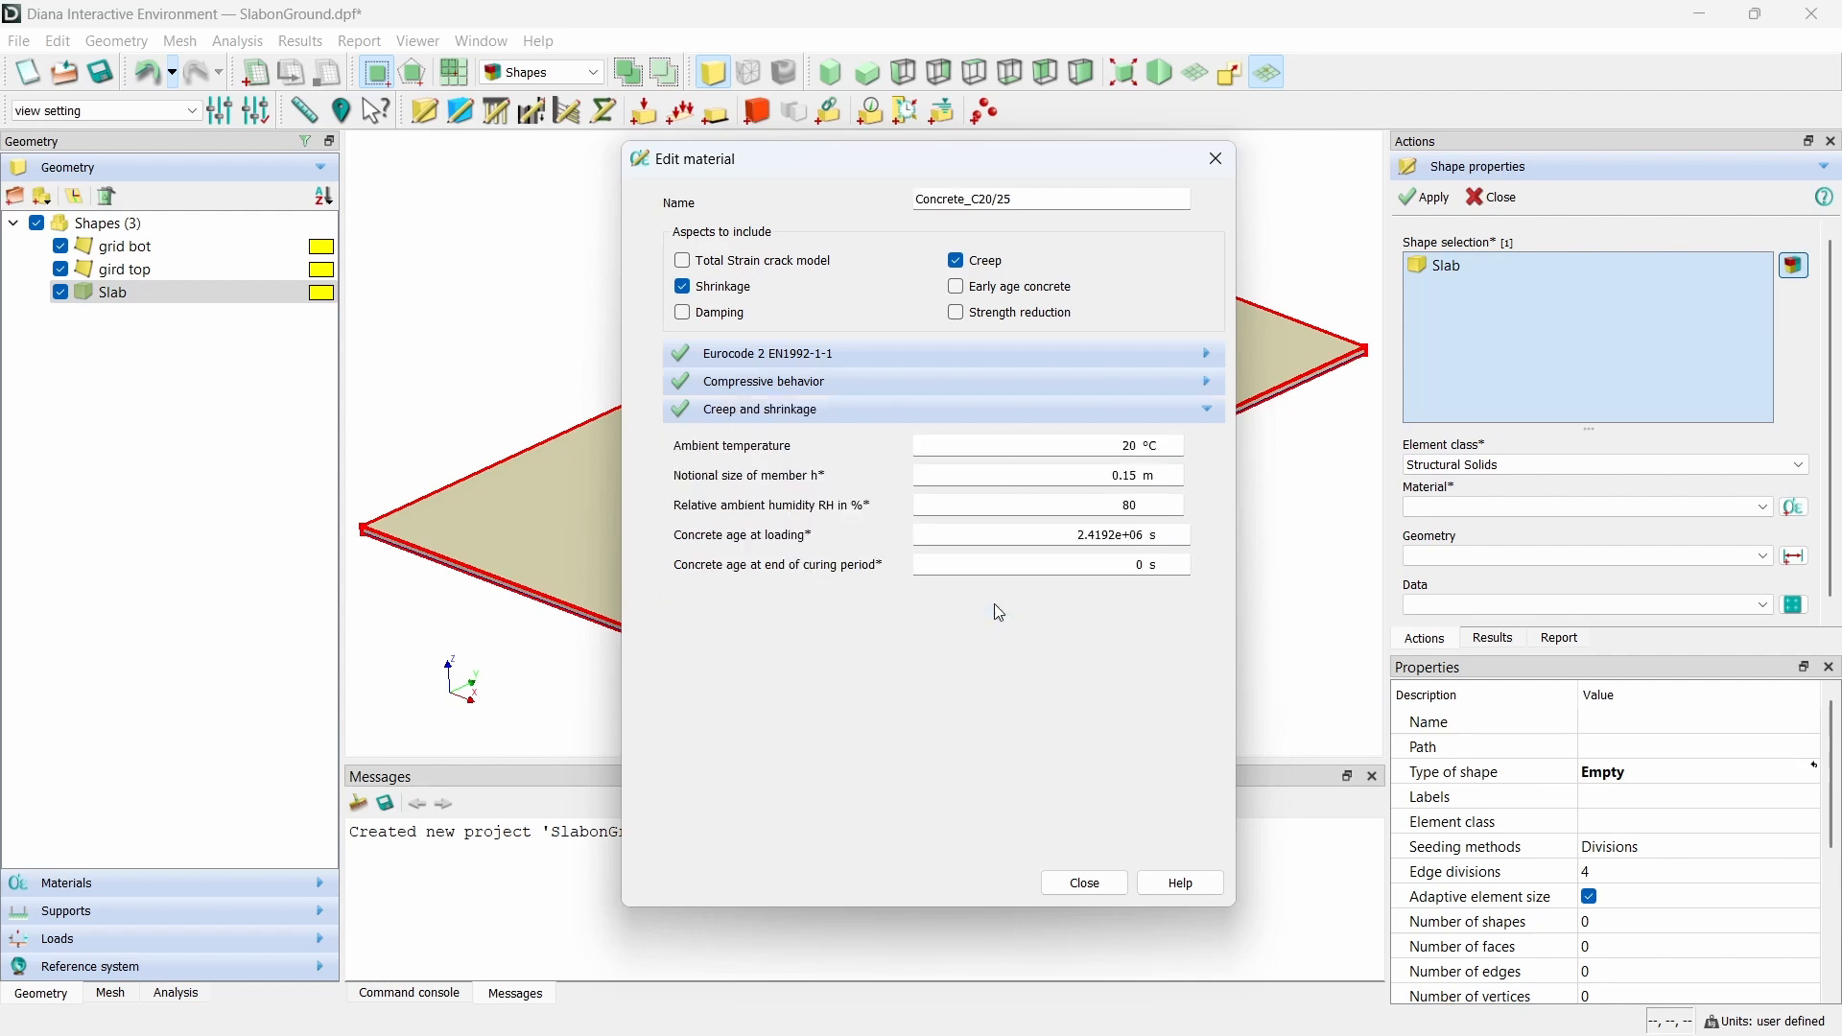
pyautogui.click(1080, 443)
pyautogui.click(1094, 479)
pyautogui.hotkey('ctrl', 'a')
pyautogui.write('0.44')
pyautogui.press('Tab')
pyautogui.write('40')
pyautogui.press('Tab')
# - Set the concrete age at loading to 2.4192e6 s and the age at end of curing period to 604800 s
pyautogui.write('2.4192e6')
pyautogui.click(1065, 565)
pyautogui.press('Delete')
pyautogui.write('604800')
# - Finish editing the material, assign Concrete_C20/25 to the Slab and close the shape properties
pyautogui.click(1086, 883)
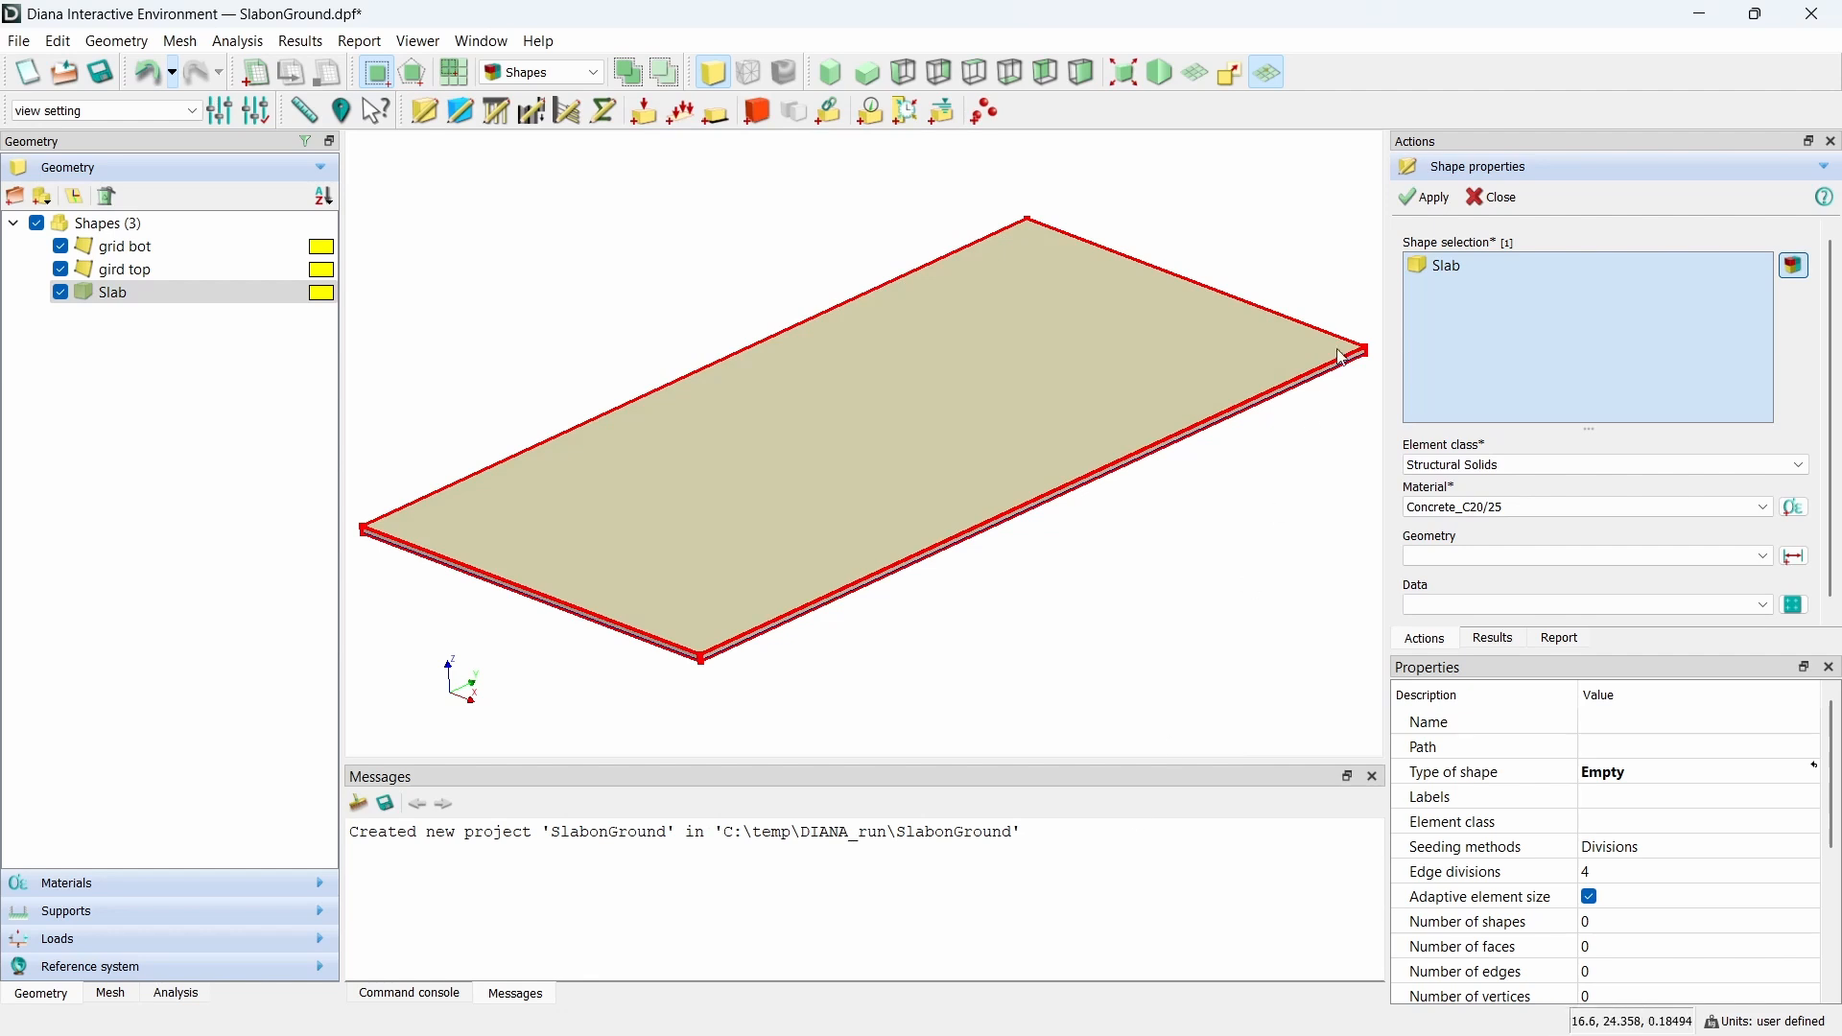
pyautogui.click(1454, 202)
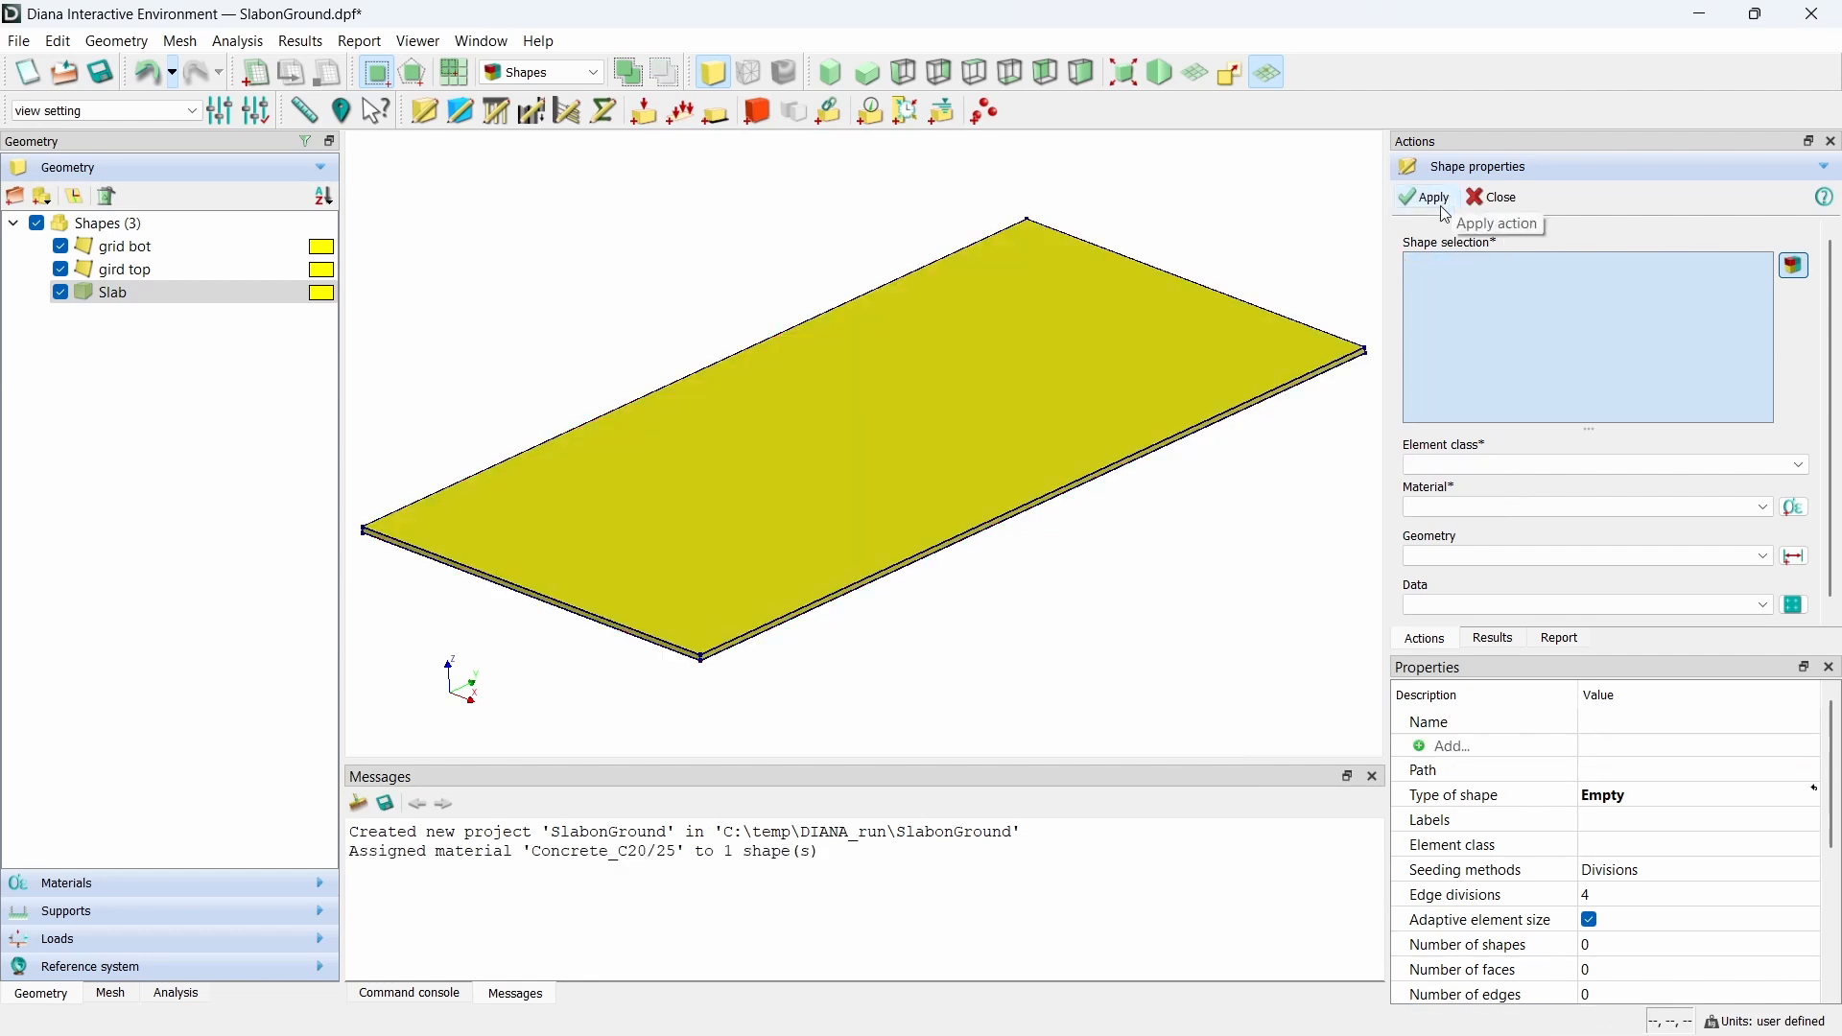
pyautogui.click(1497, 199)
# - Open the reinforcement properties of grid bot and add a material named "reinforcement" using the Von Mises plasticity model
pyautogui.click(142, 248)
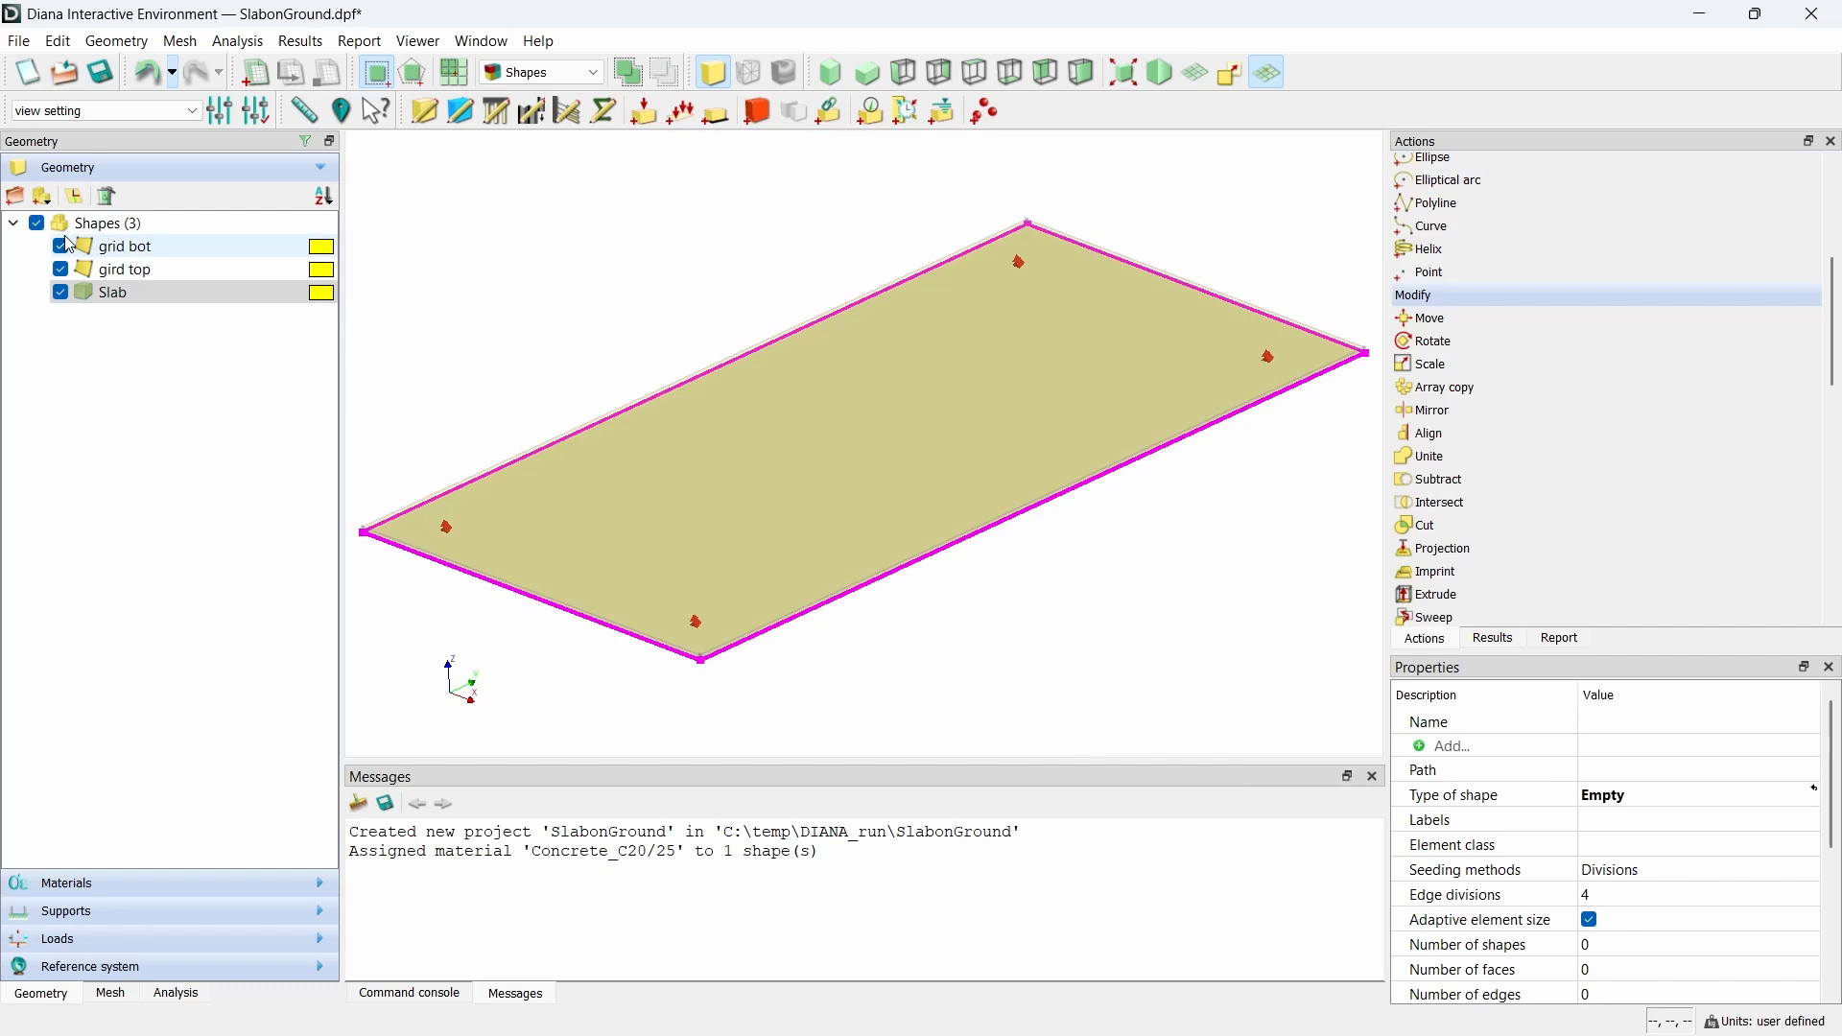
pyautogui.rightClick(142, 250)
pyautogui.moveTo(261, 495)
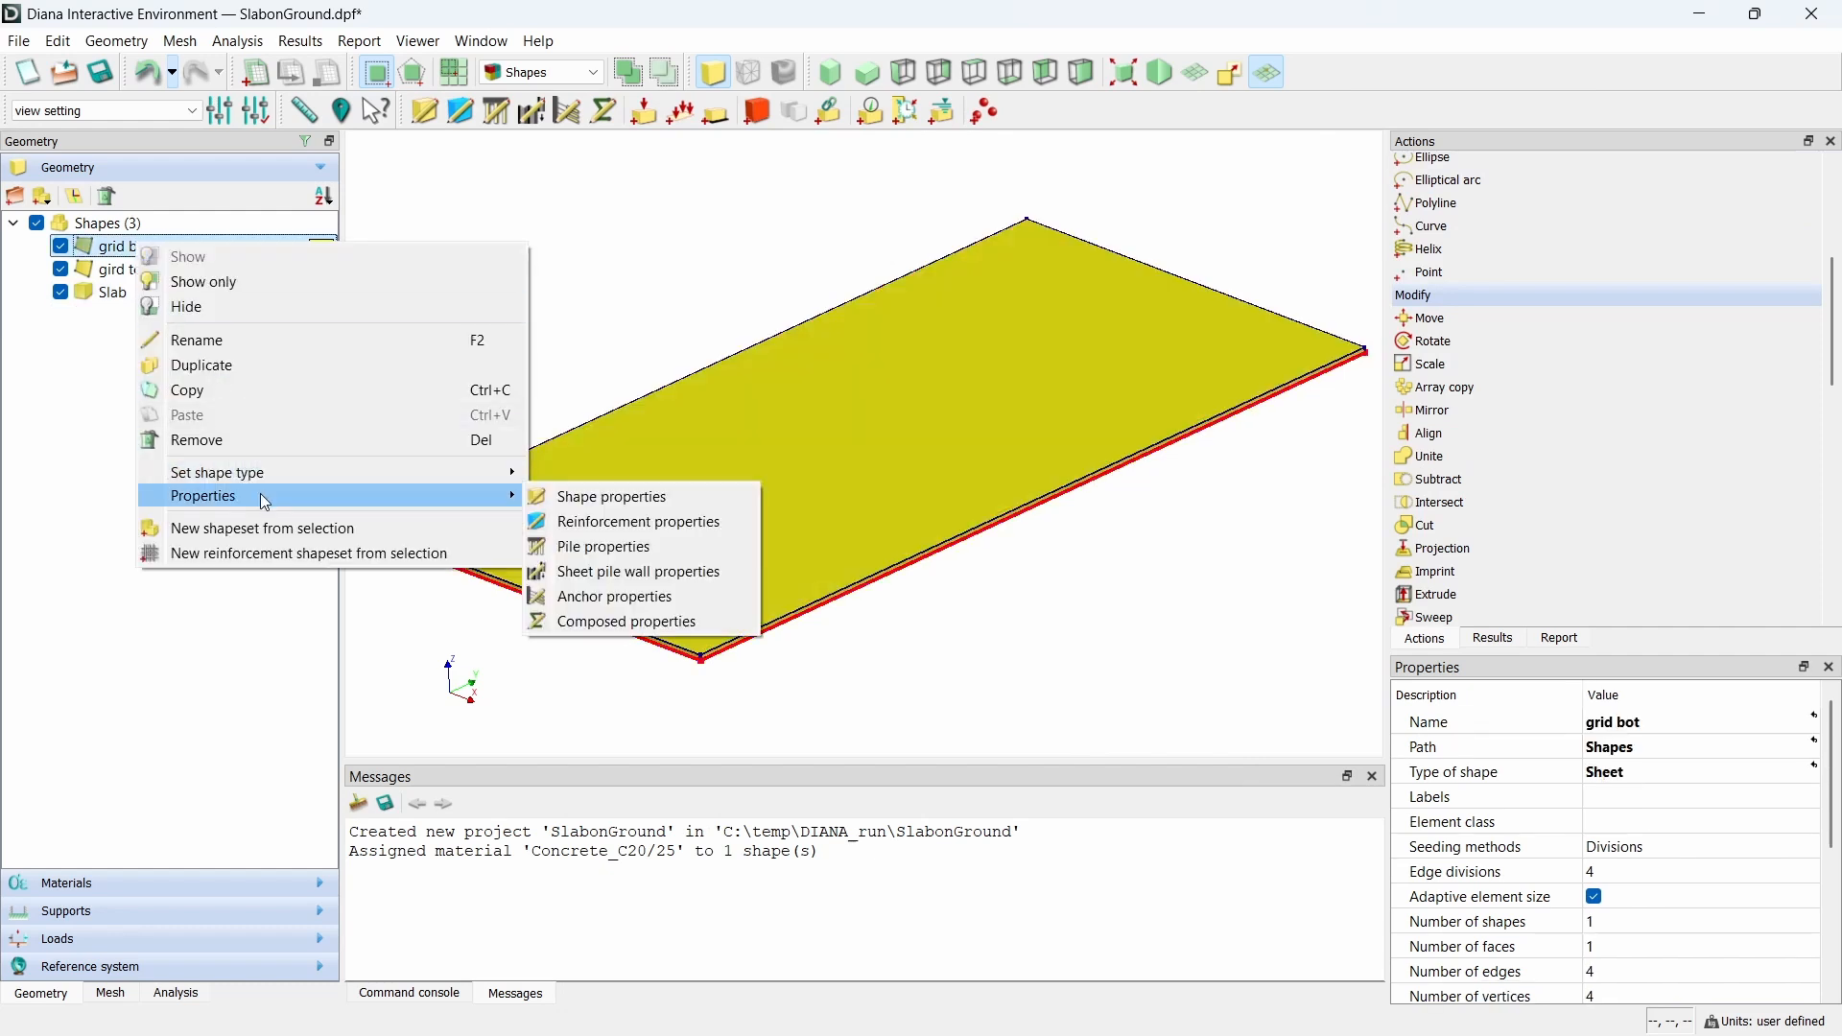
pyautogui.click(600, 524)
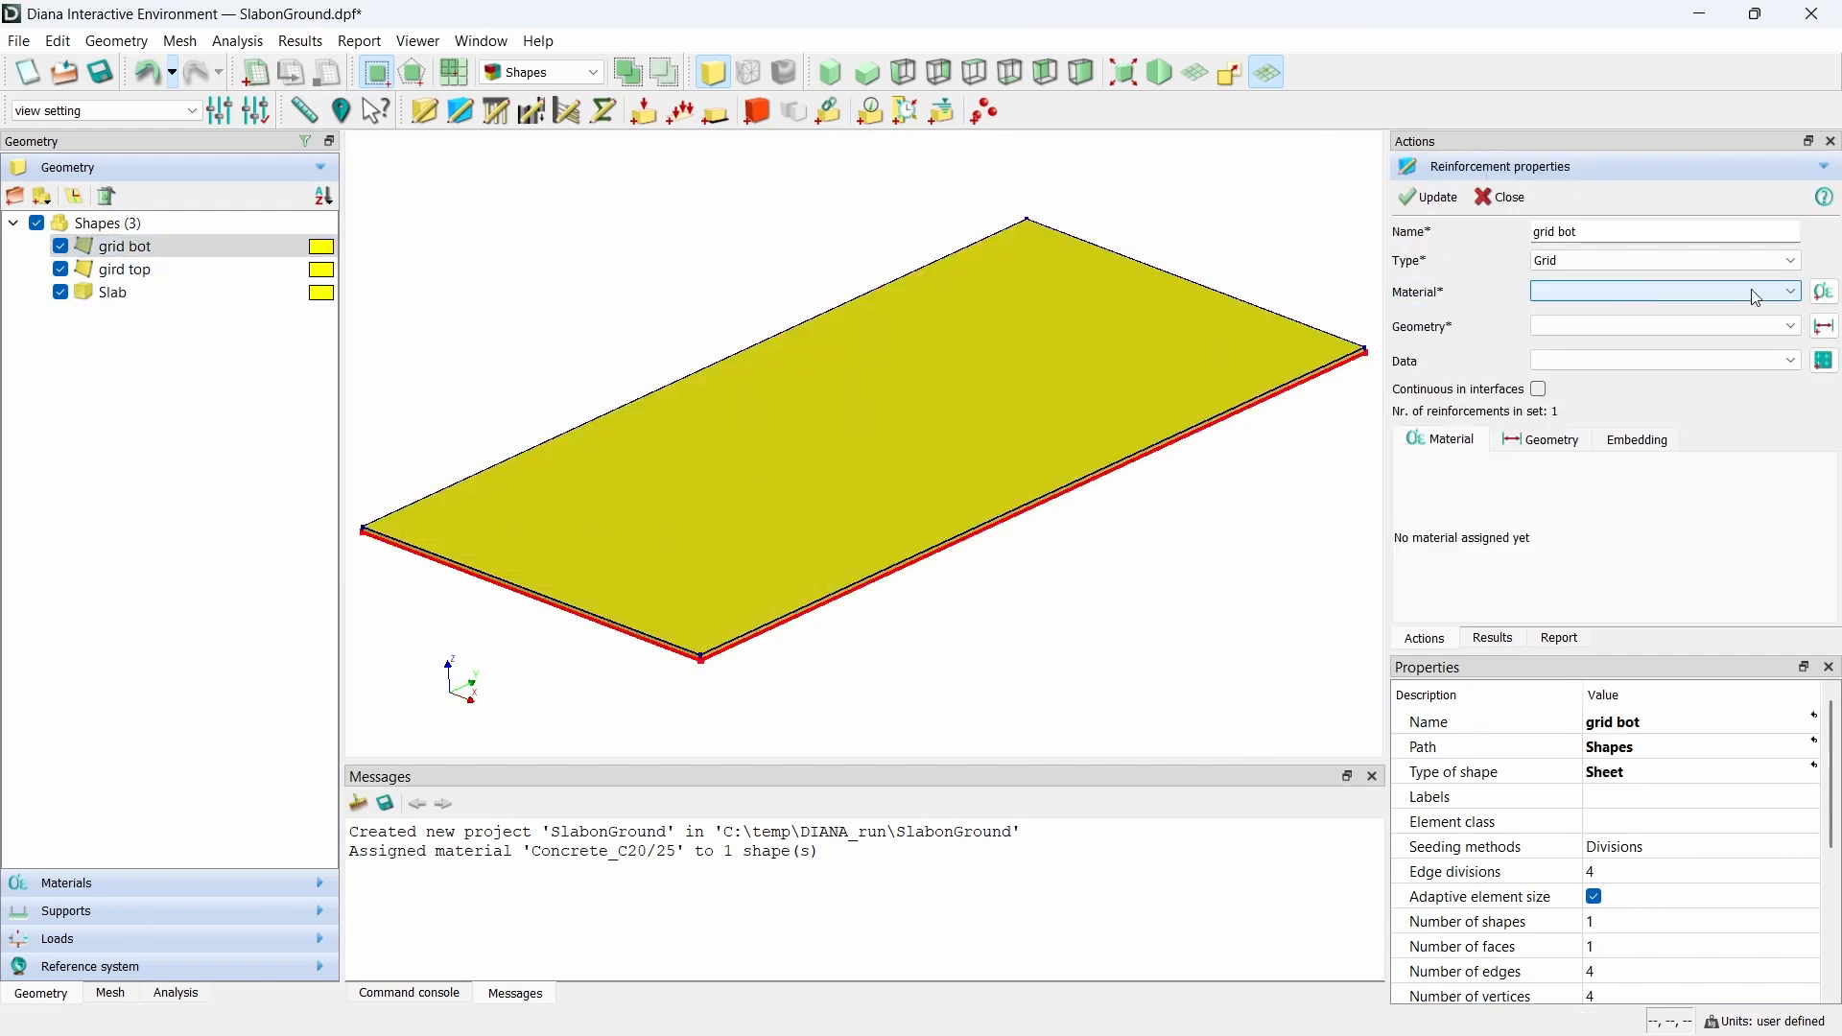
pyautogui.click(1823, 301)
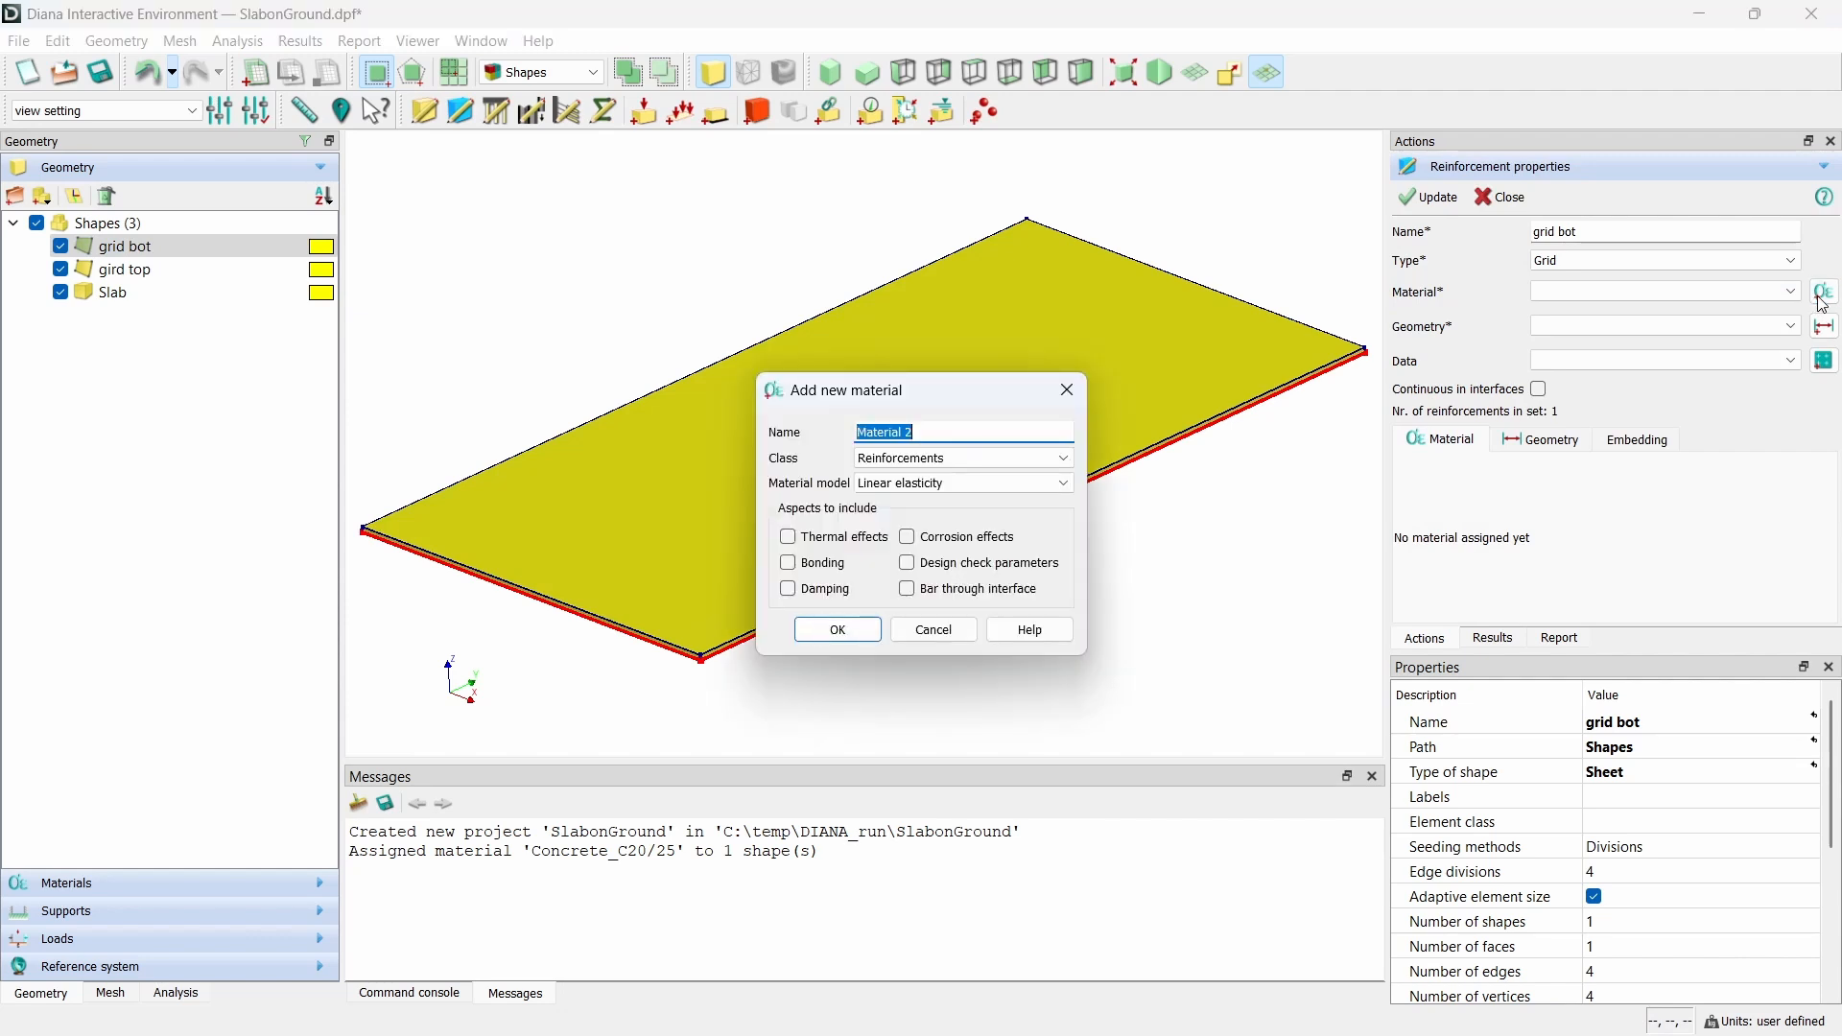
pyautogui.write('reinforcement')
pyautogui.click(1063, 484)
pyautogui.click(1028, 535)
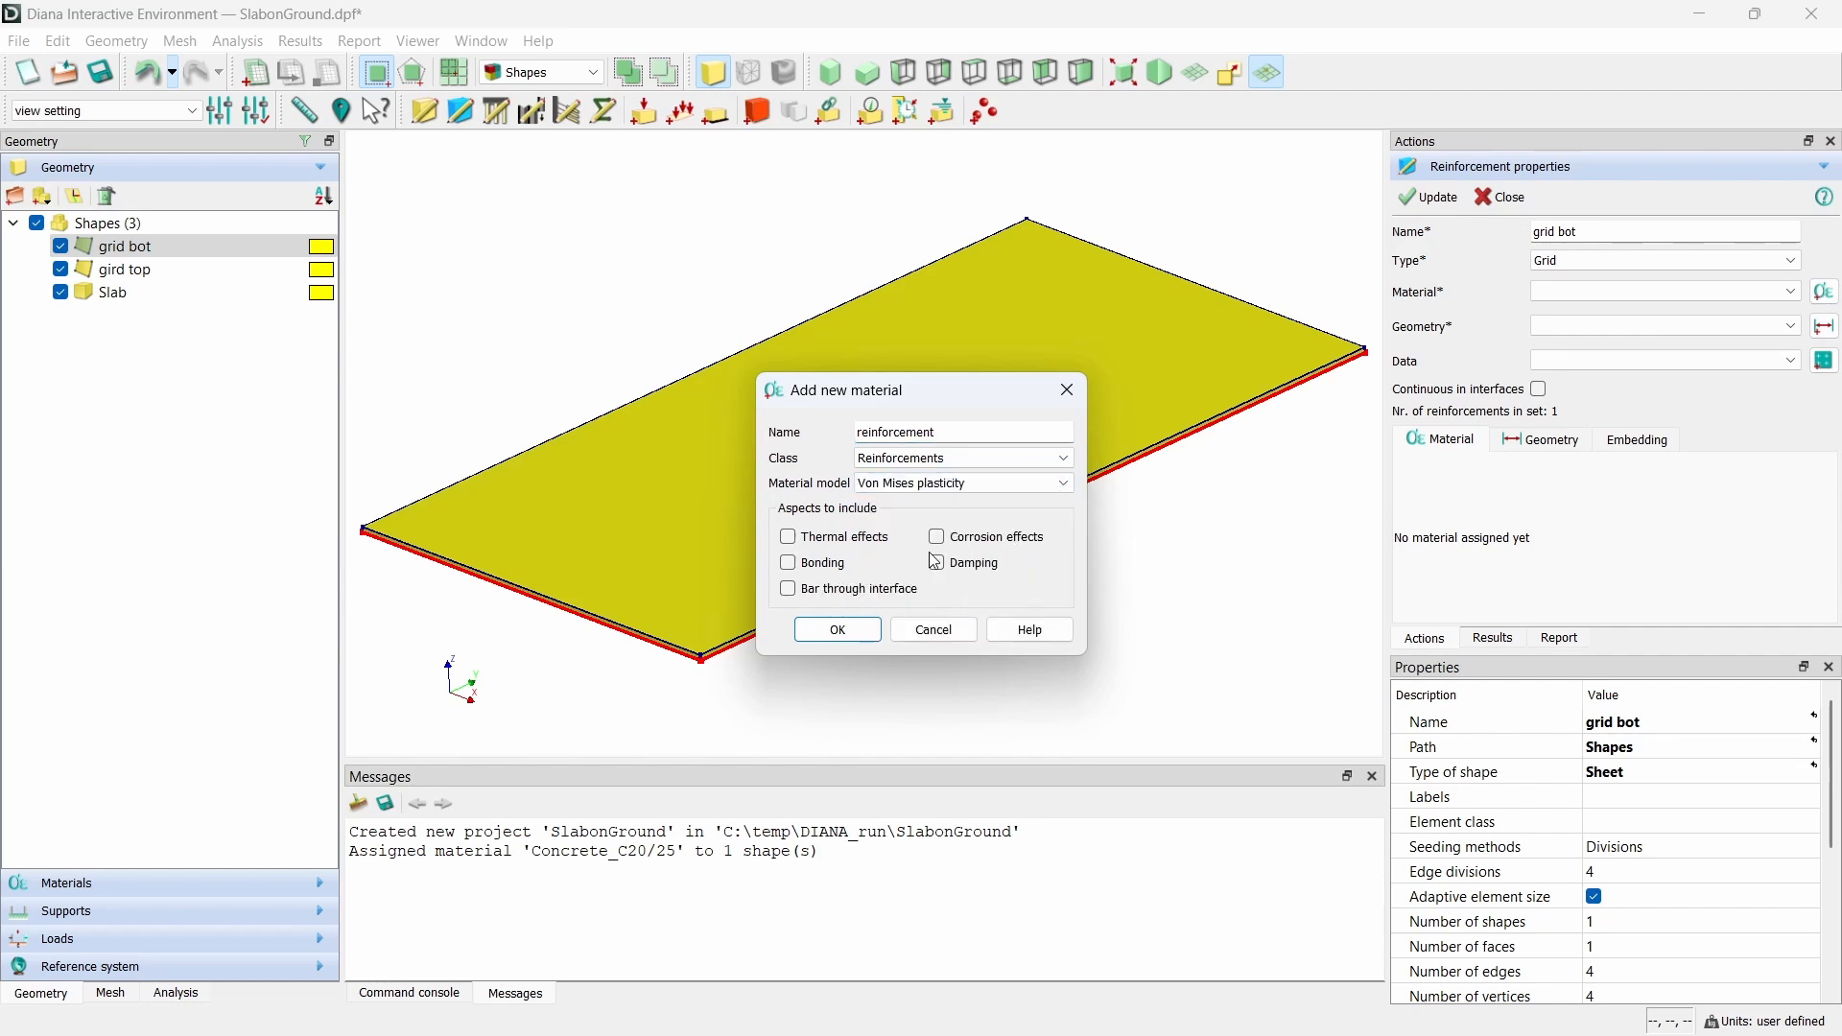
pyautogui.click(867, 630)
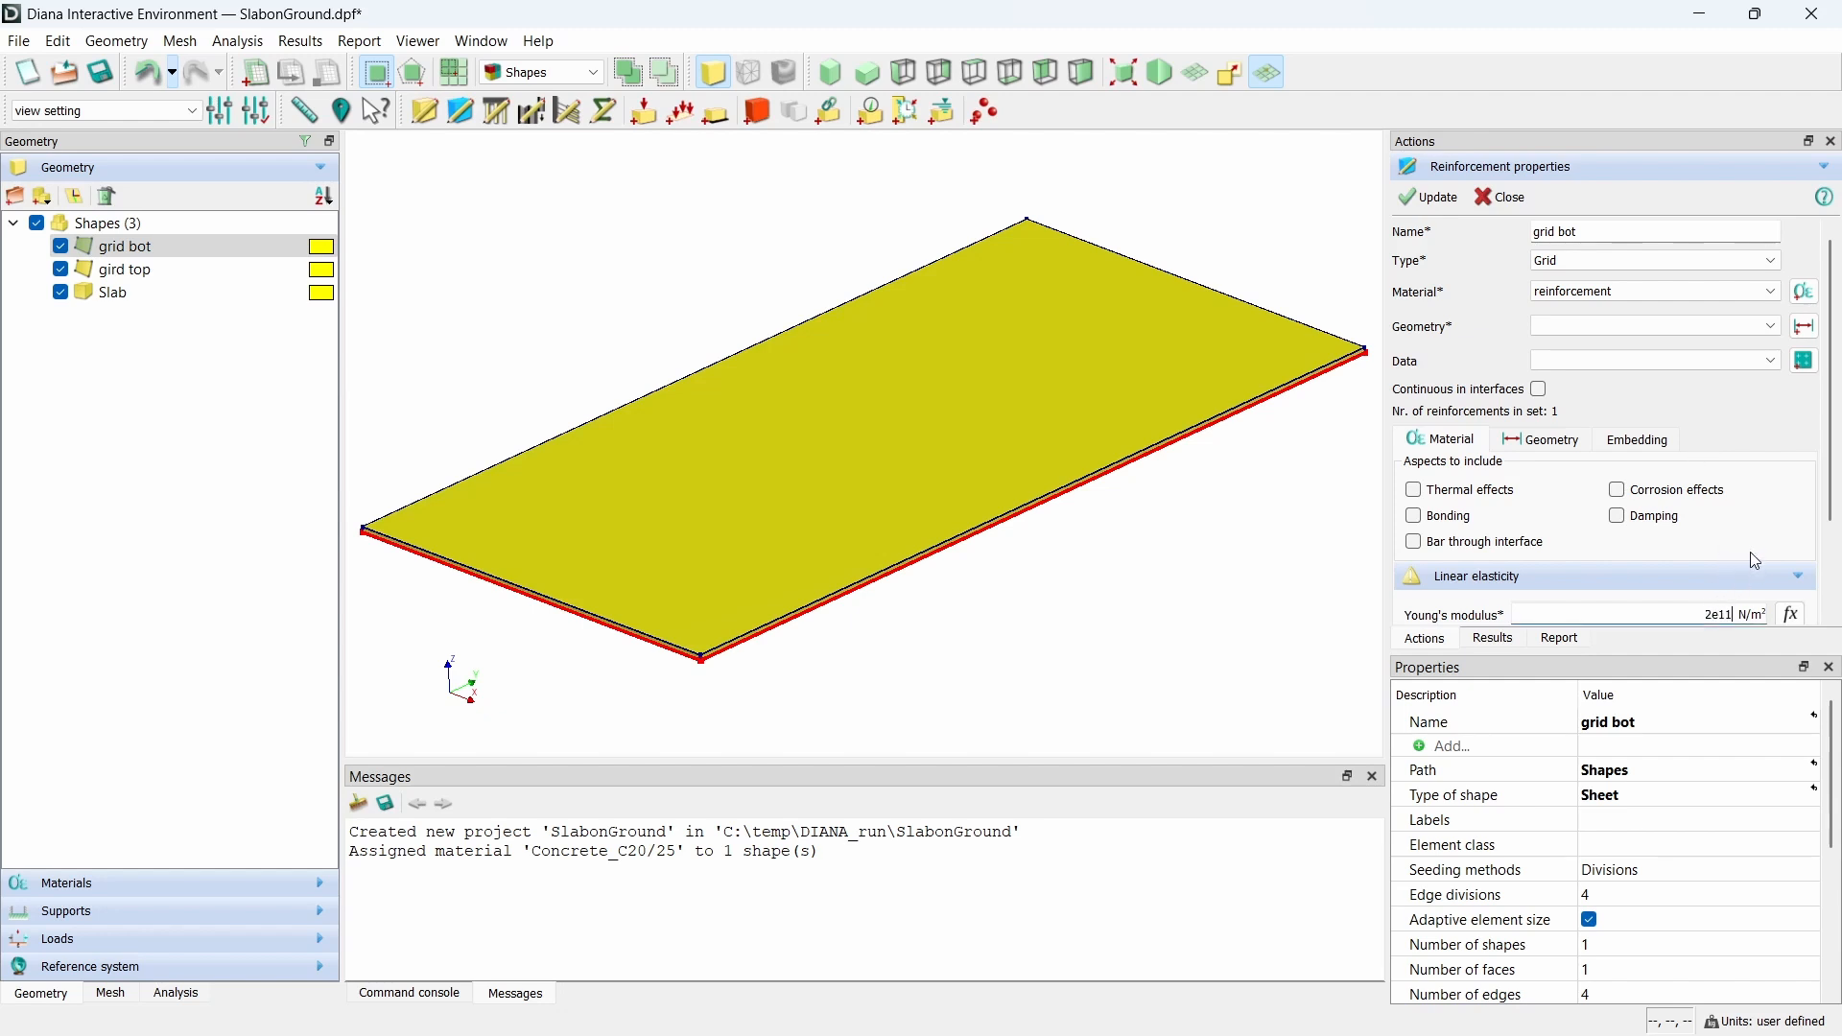
# - Give the reinforcement material a Young's modulus of 2e11 N/m² and a yield stress of 5e8 N/m²
pyautogui.scroll(-2, 1748, 510)
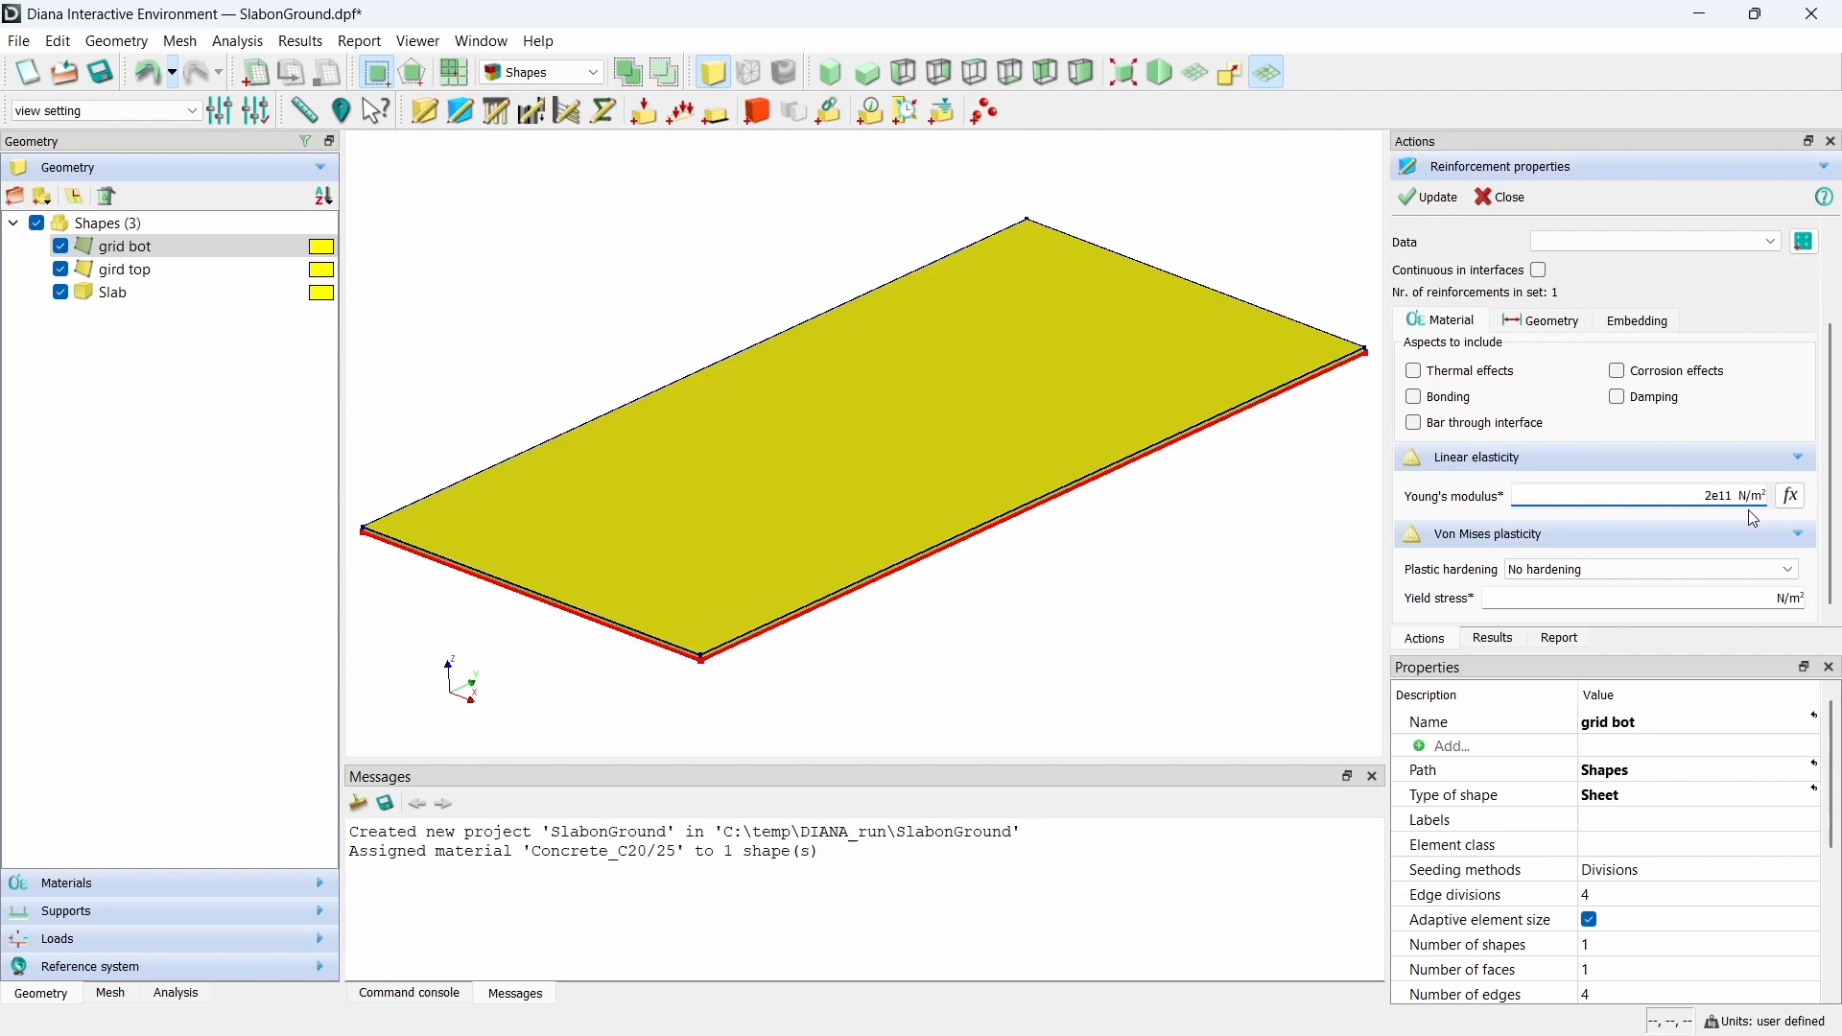
pyautogui.click(1678, 601)
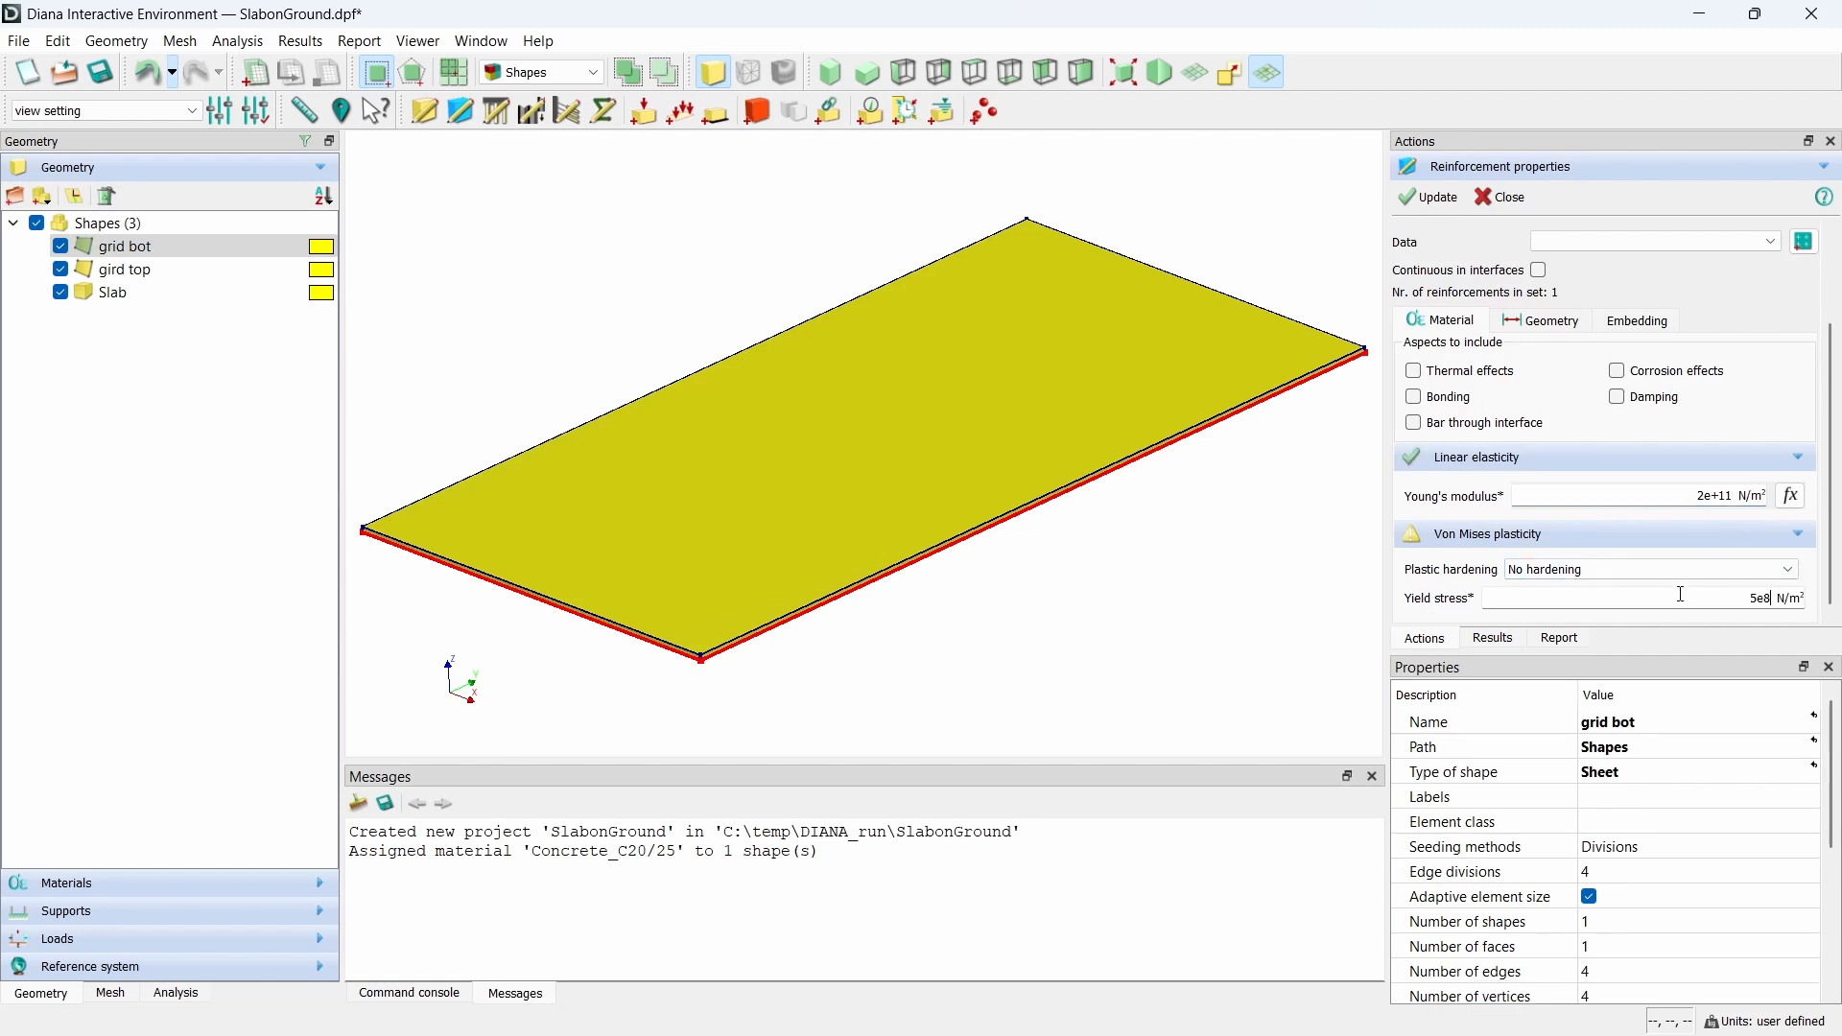
pyautogui.click(1785, 313)
# - Add a new reinforcement geometry named "reinforcement" for grid bot
pyautogui.scroll(3, 1753, 315)
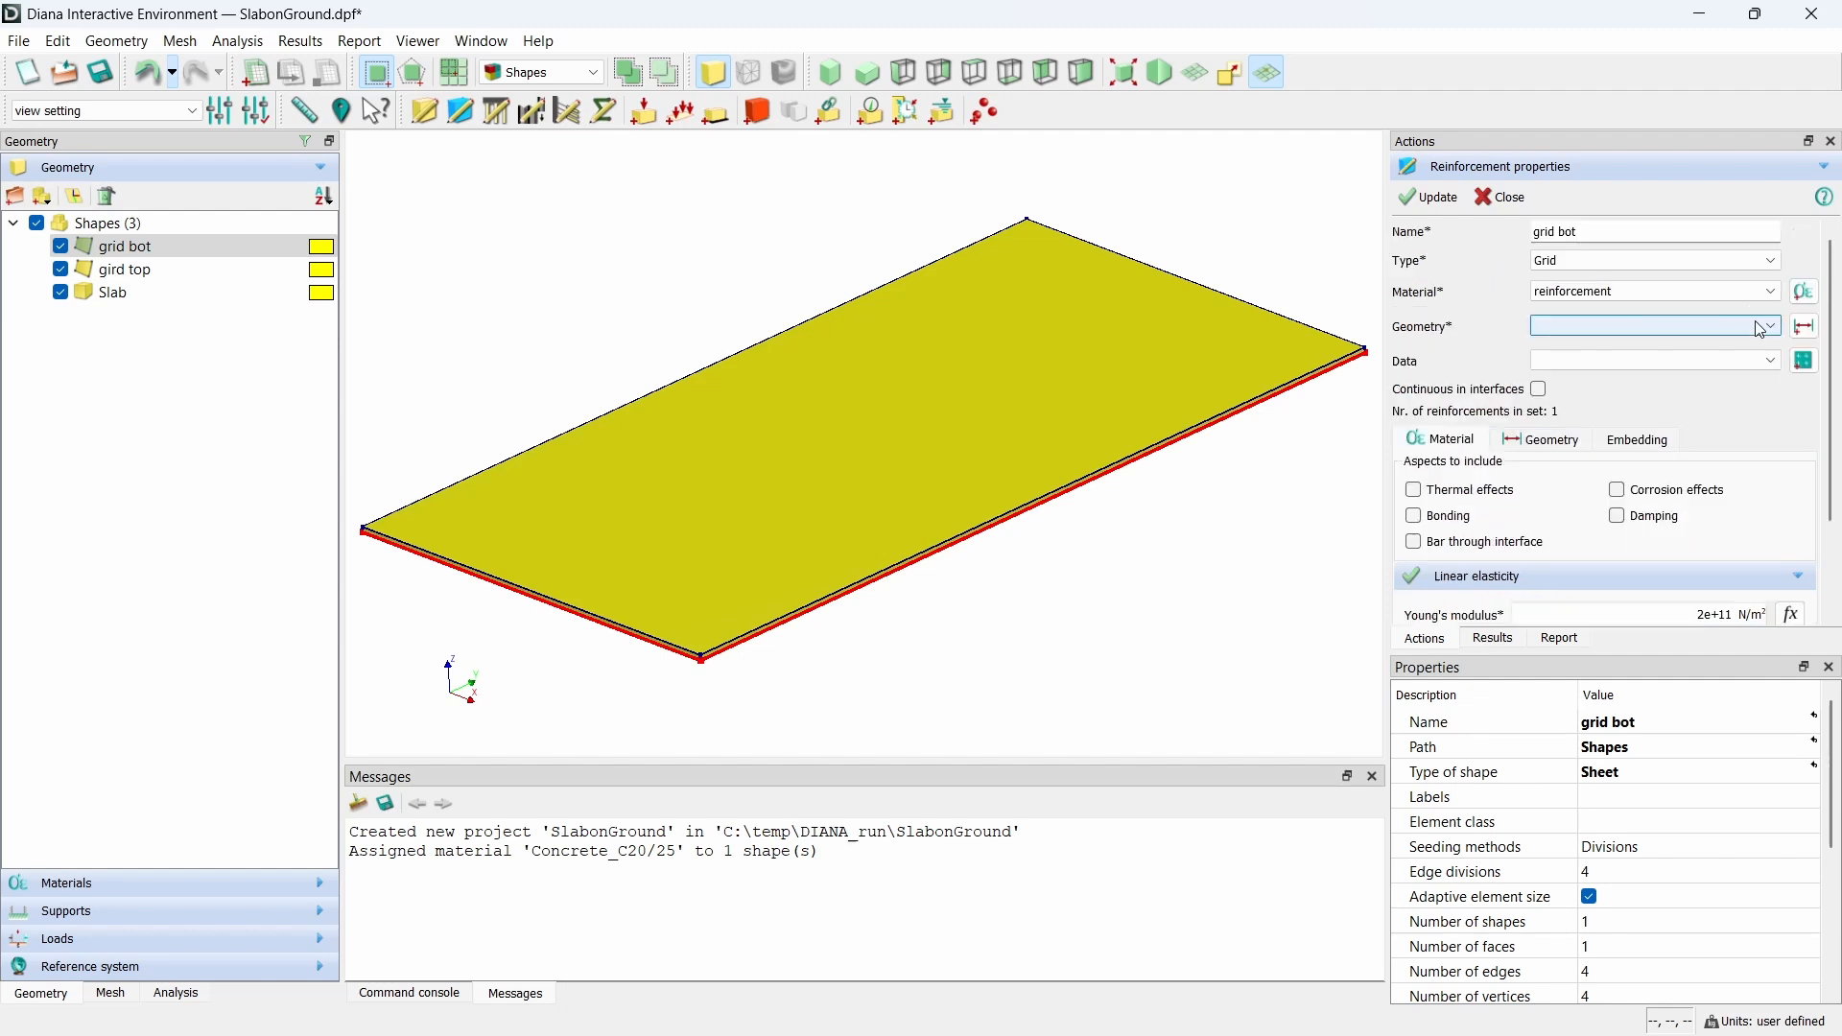
pyautogui.click(1804, 327)
pyautogui.write('reinf')
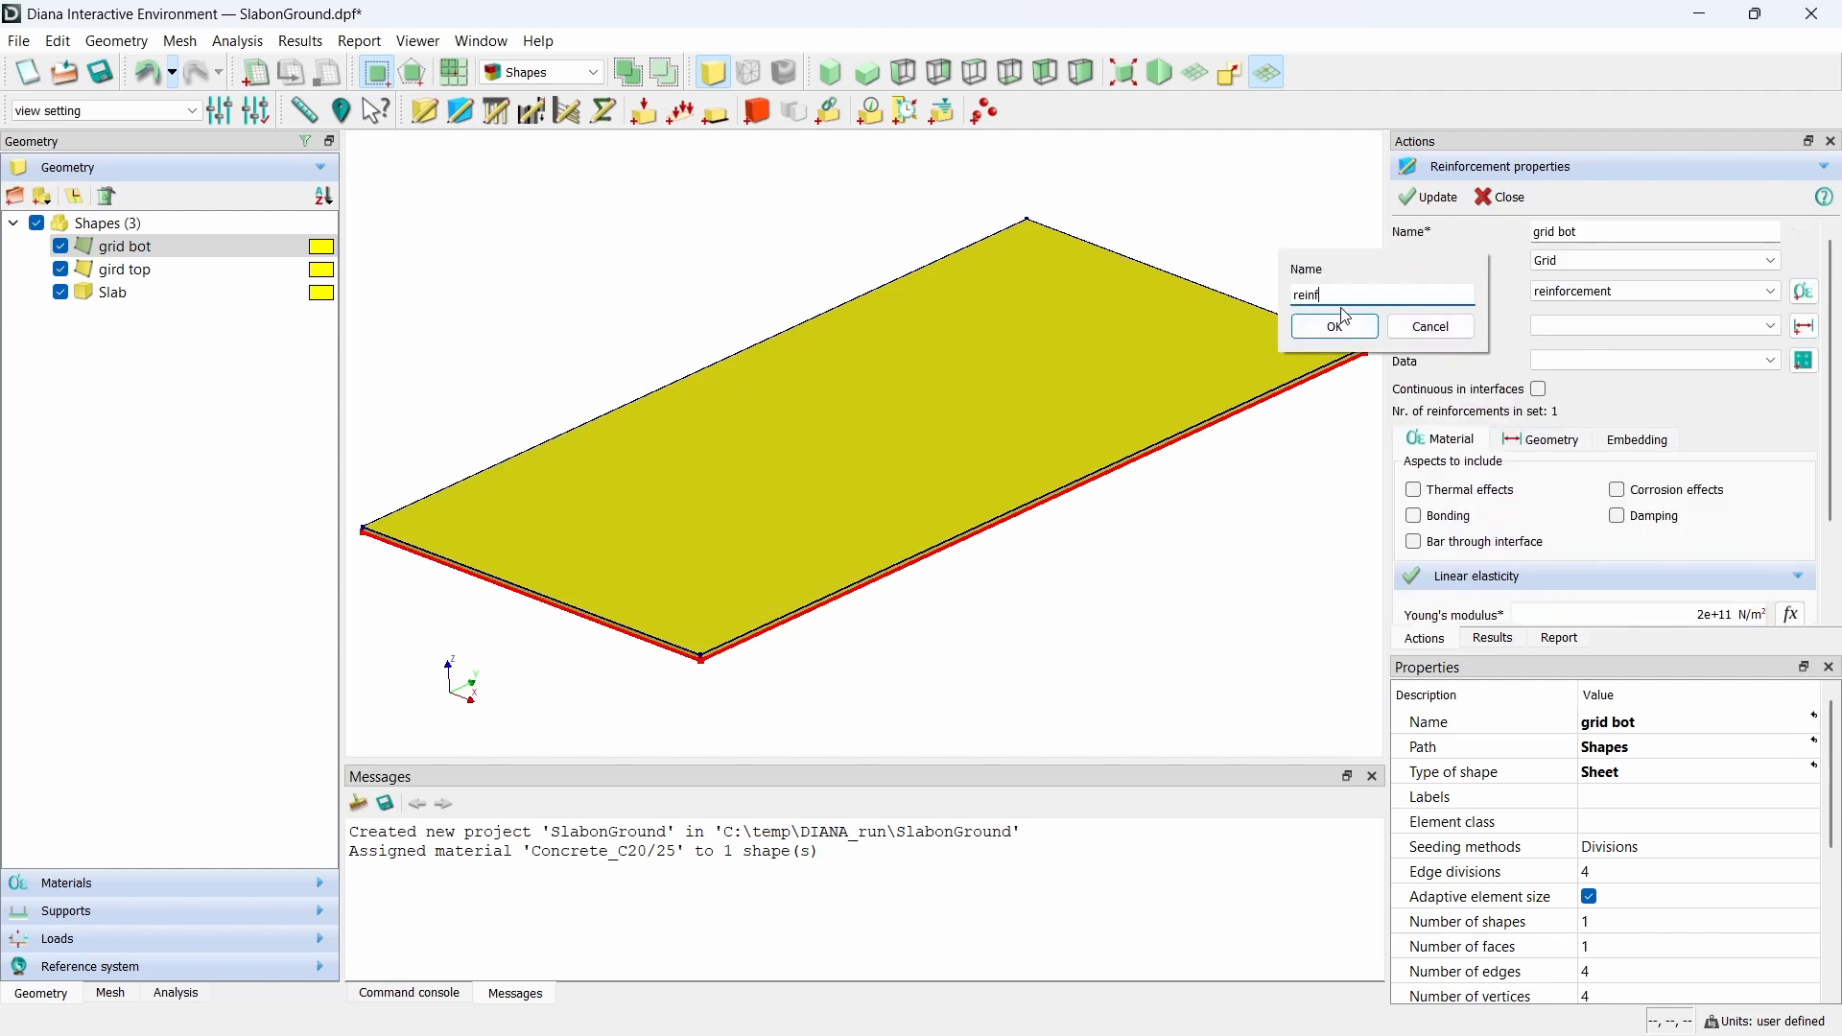
pyautogui.write('orcement')
pyautogui.click(1344, 324)
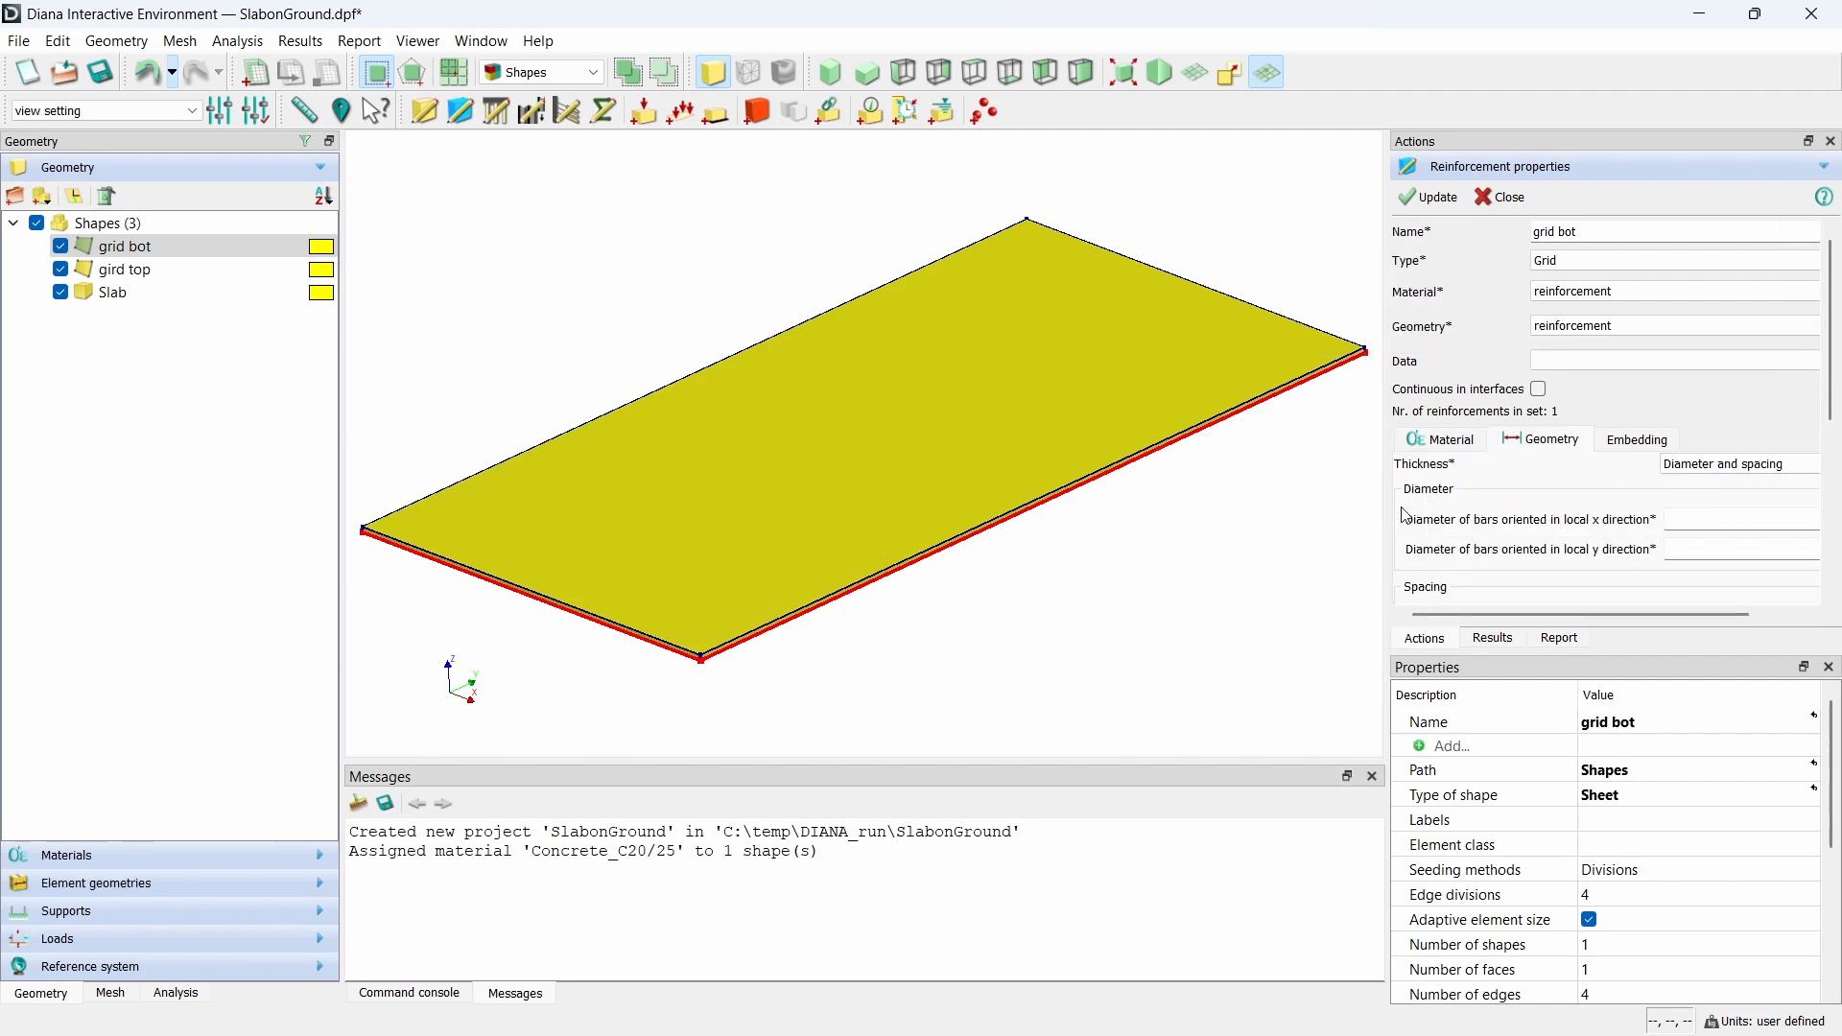
# - Set the bar diameter to 0.01 m in both the local x and y directions
pyautogui.moveTo(1388, 475); pyautogui.dragTo(1289, 475)
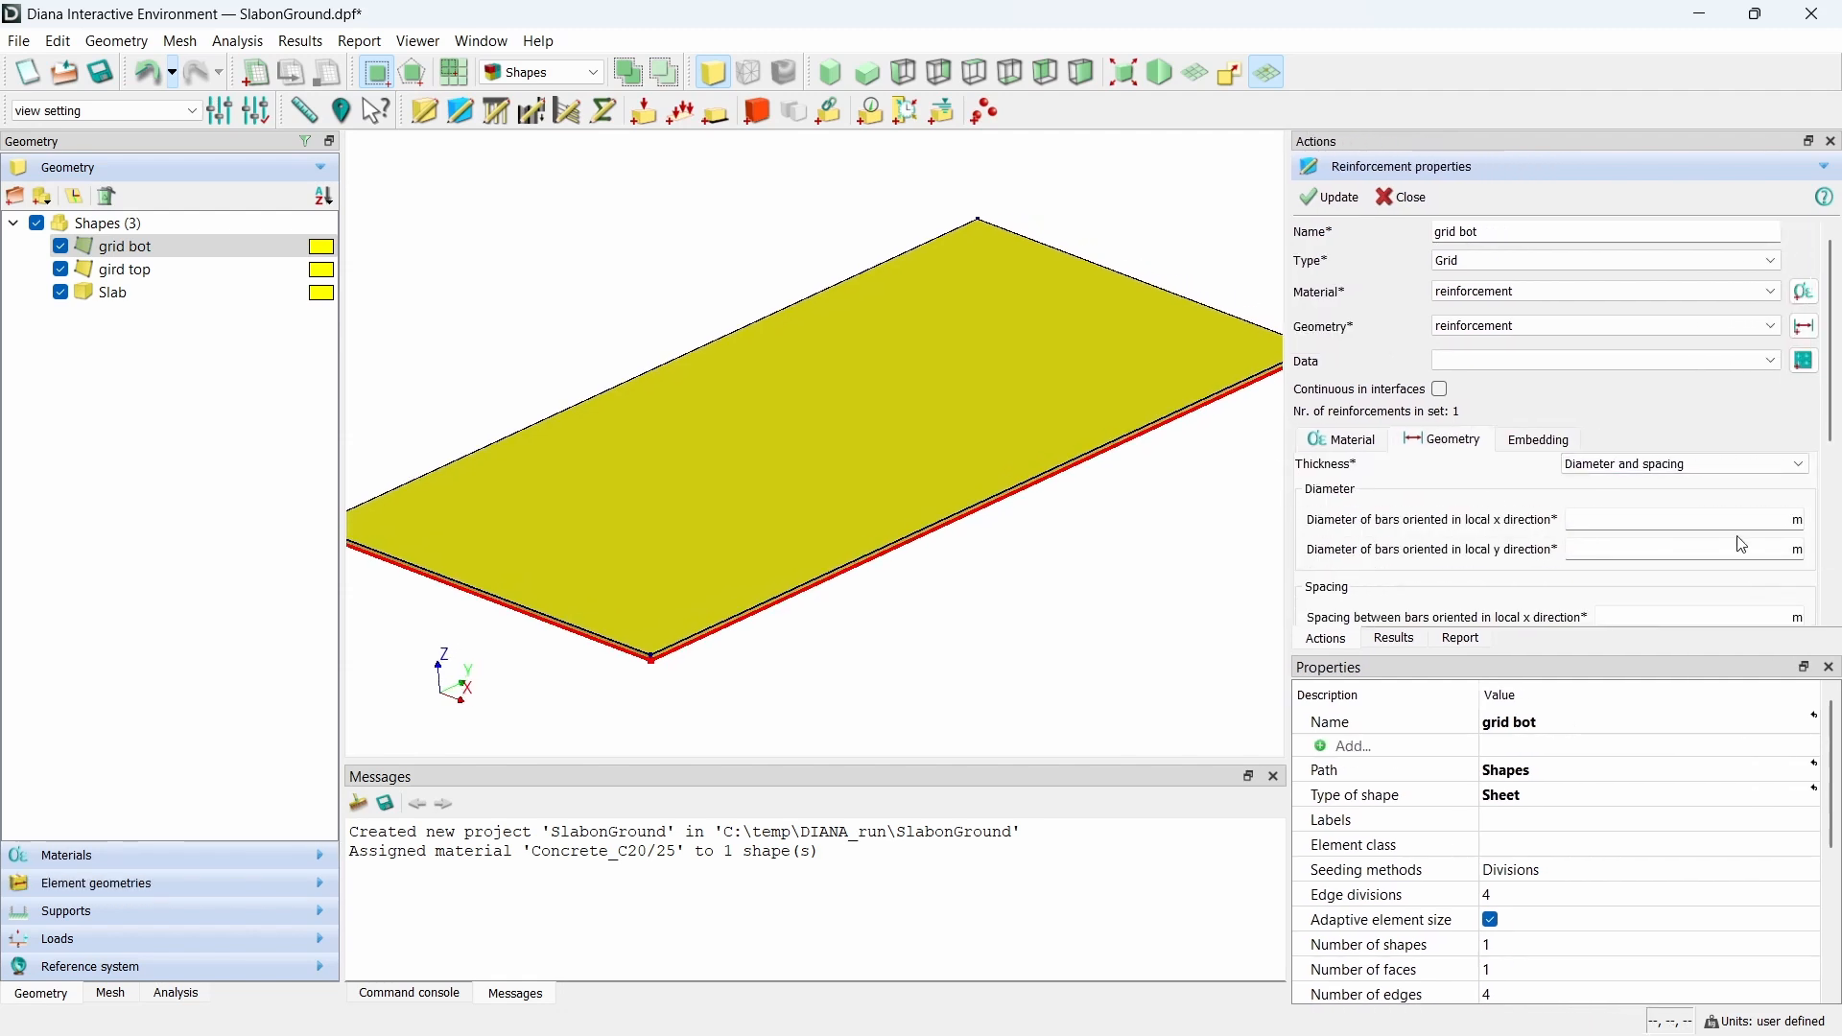
pyautogui.click(1673, 521)
pyautogui.press('Tab')
pyautogui.write('0.01')
# - Set the bar spacing to 0.125 m in both local directions and apply the reinforcement properties to grid bot
pyautogui.scroll(-3, 1814, 436)
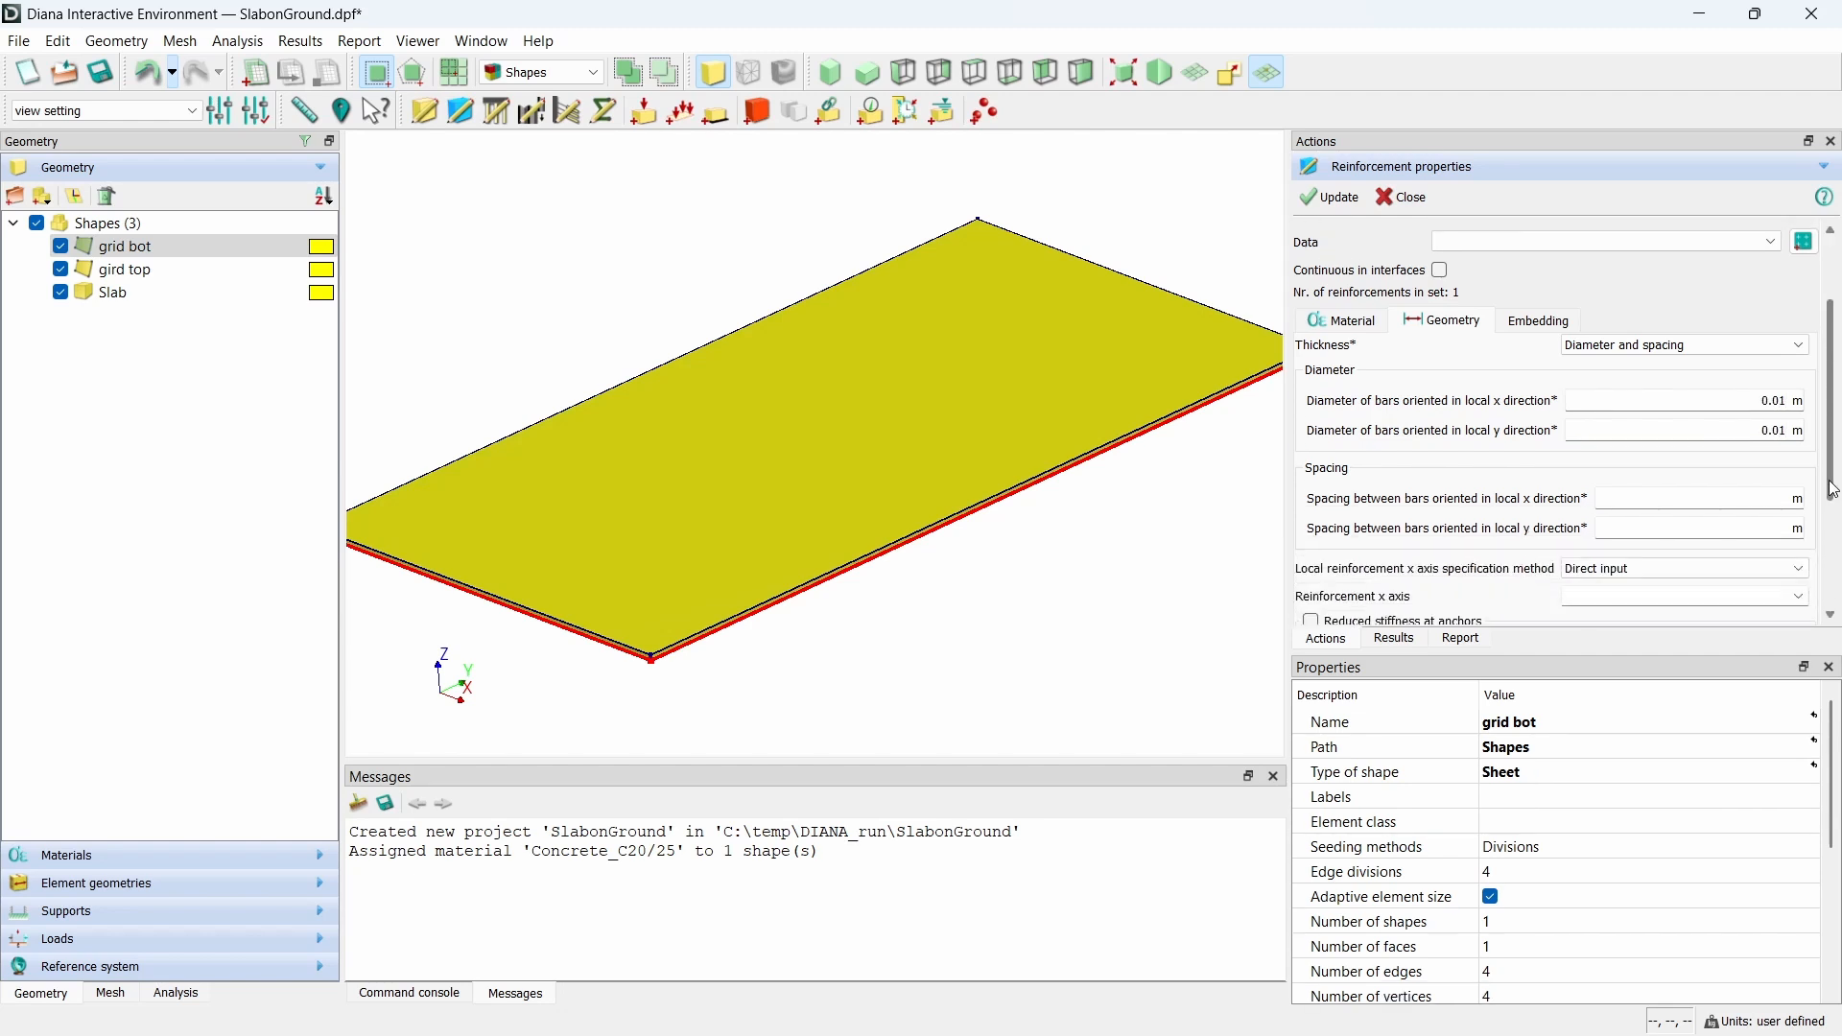
pyautogui.click(1773, 453)
pyautogui.write('0')
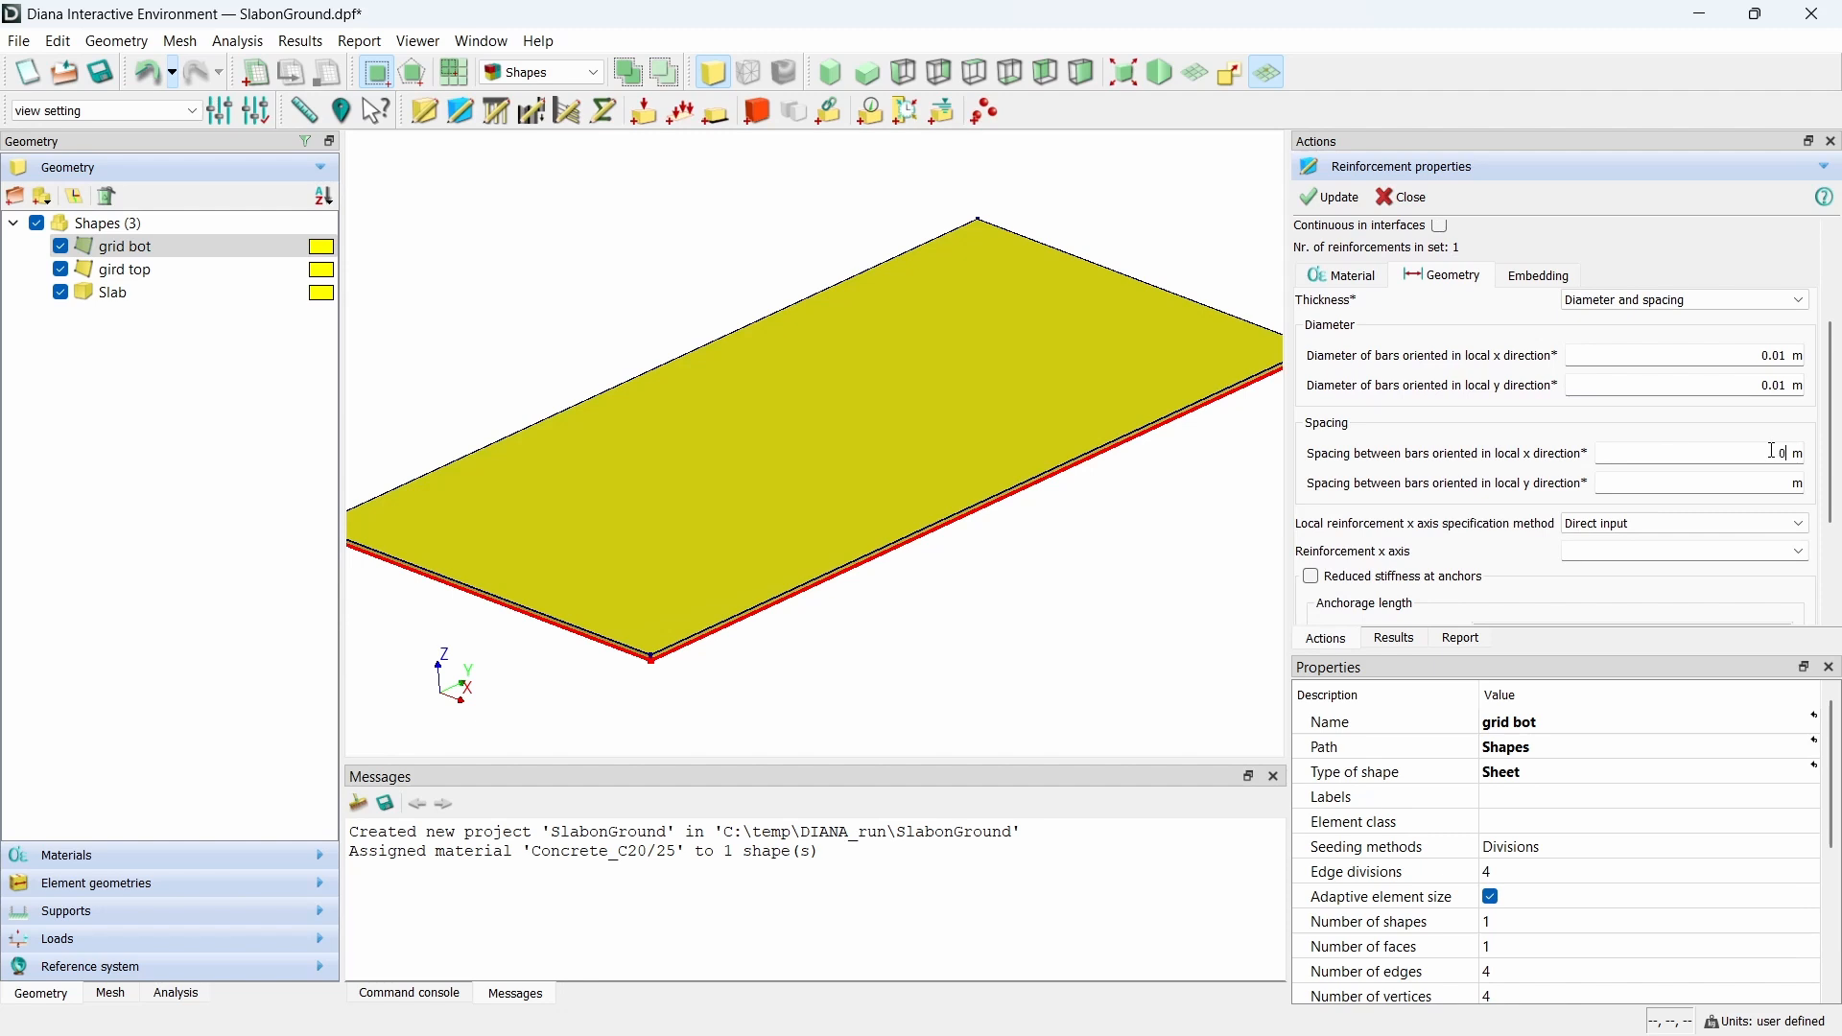
pyautogui.write('.125')
pyautogui.press('Tab')
pyautogui.write('0.125')
pyautogui.moveTo(1834, 386); pyautogui.dragTo(1834, 386)
pyautogui.scroll(5, 1837, 393)
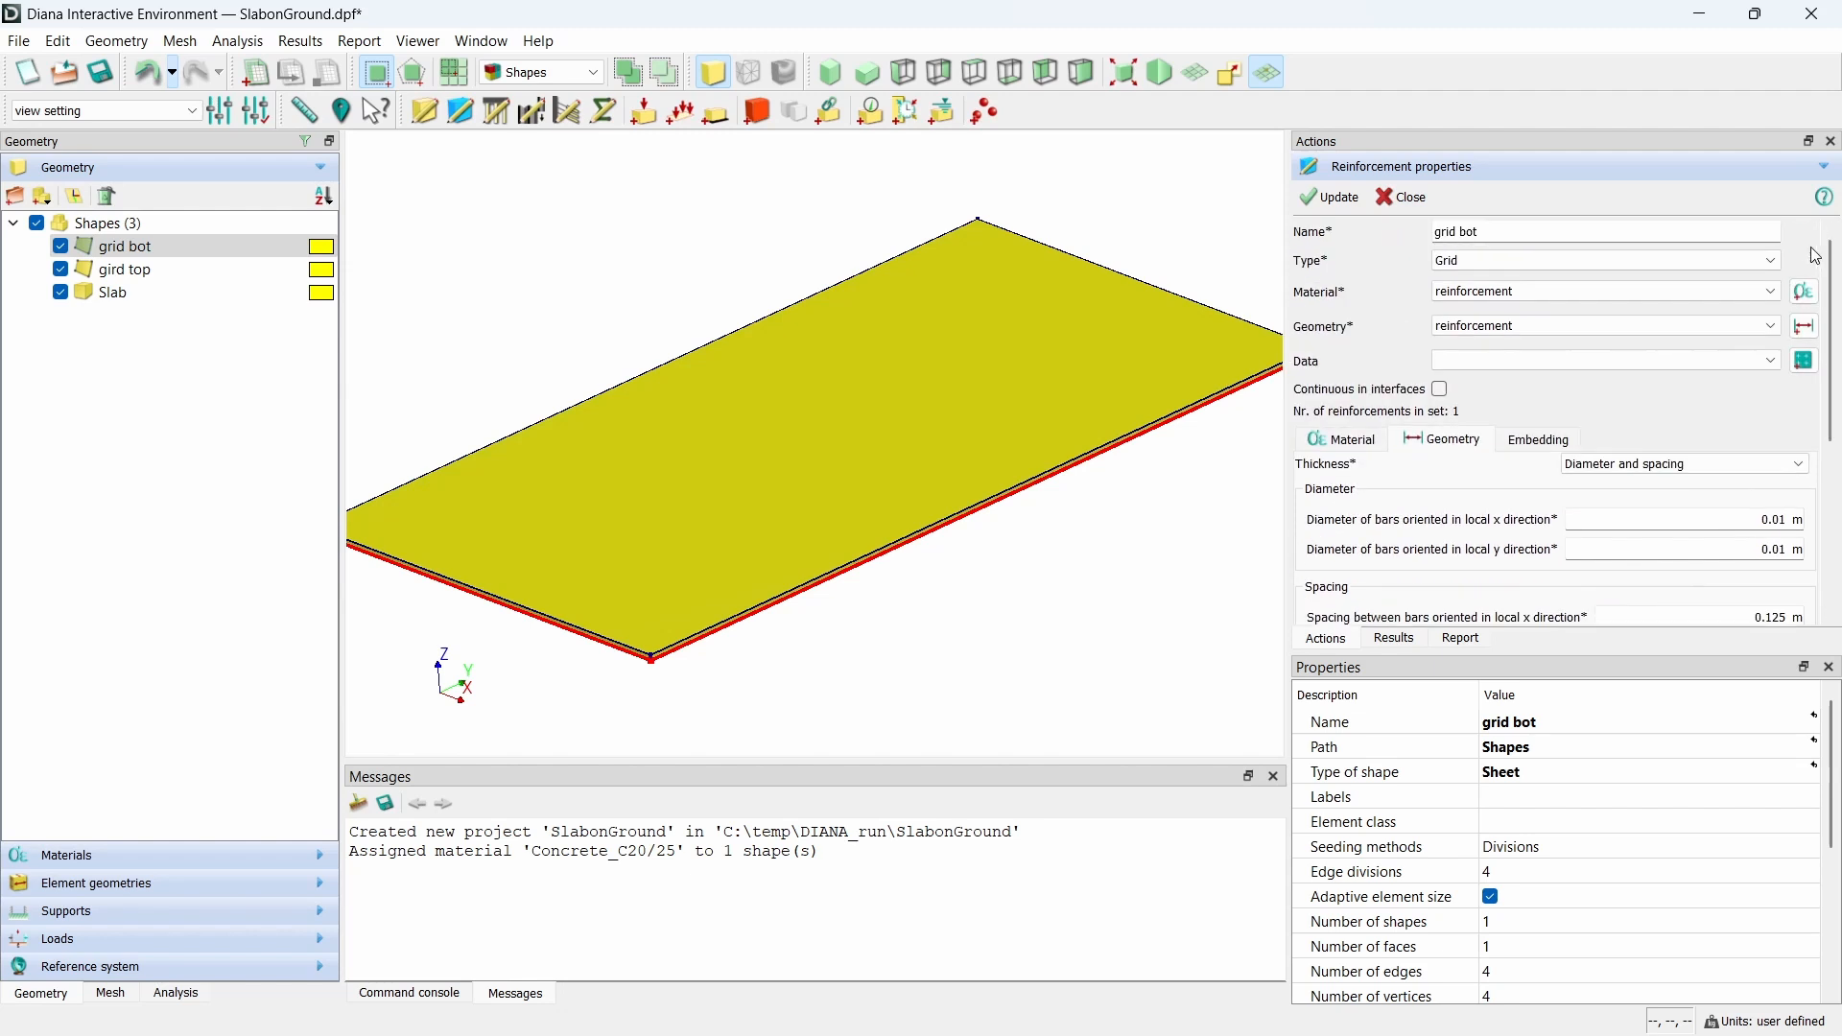
pyautogui.click(1331, 196)
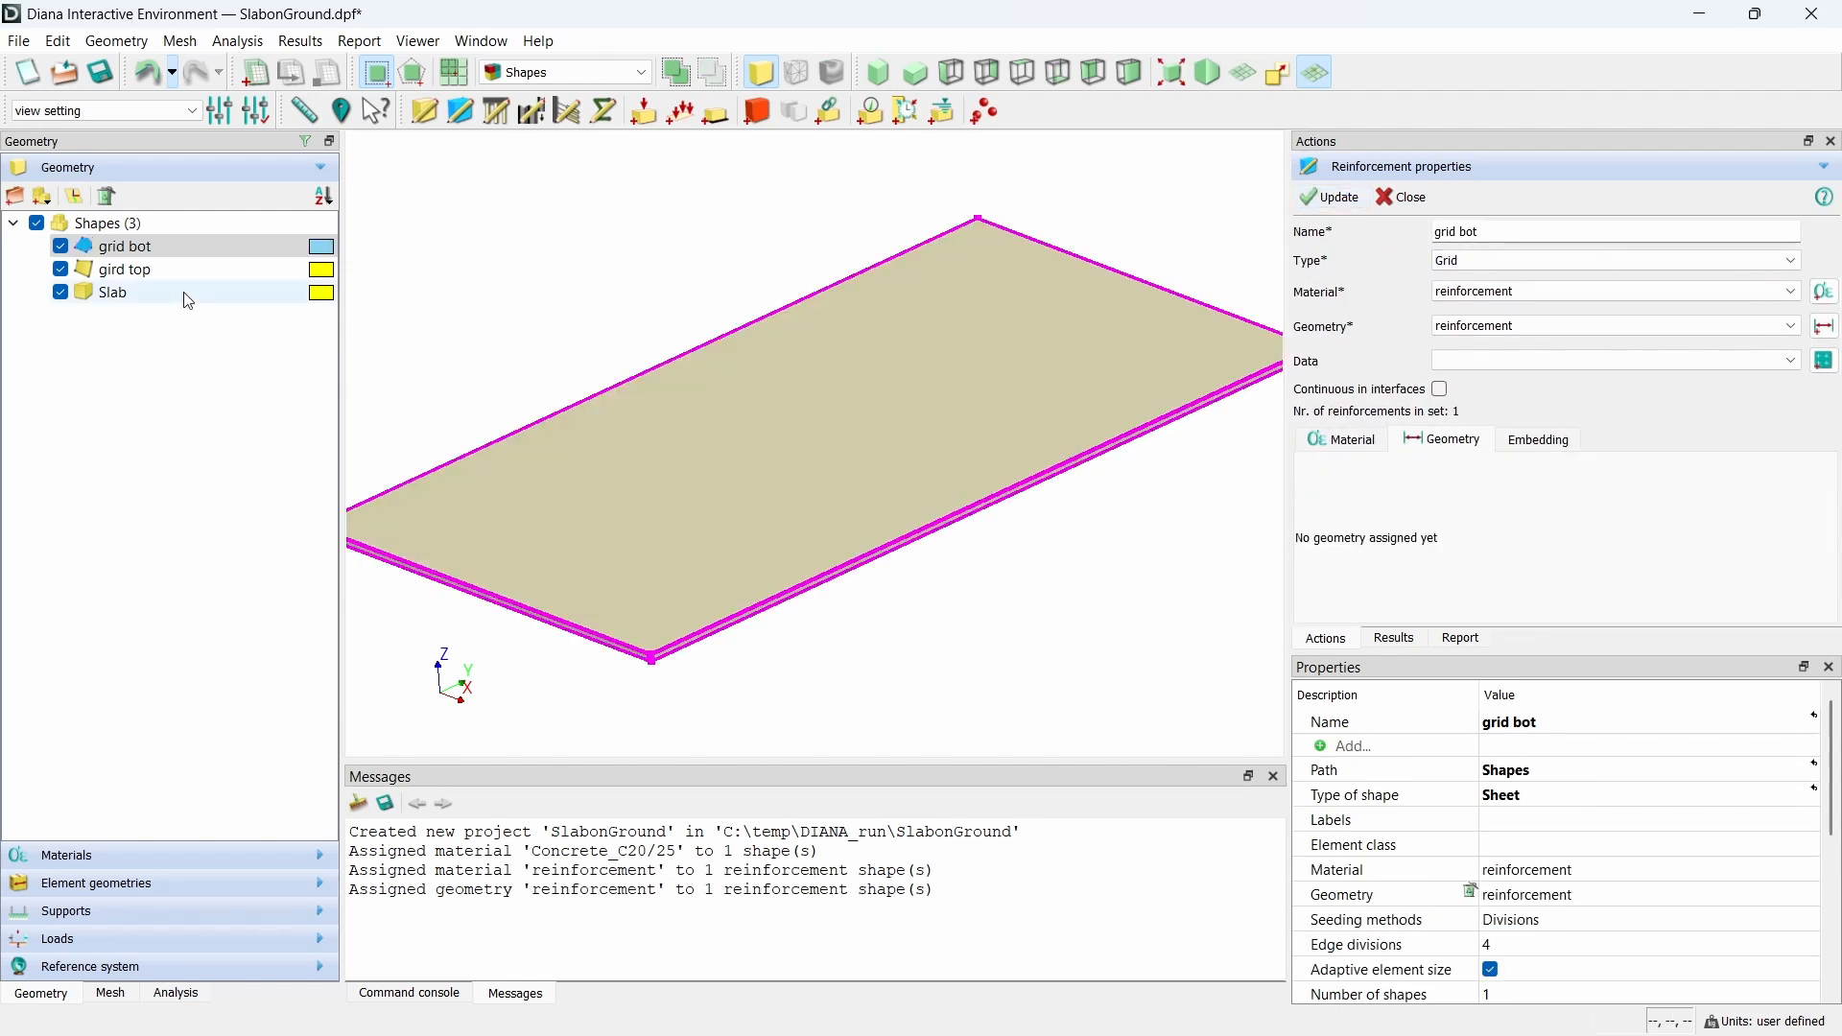
# - Assign the existing "reinforcement" material and "reinforcement" geometry to the gird top sheet as grid reinforcement
pyautogui.click(173, 270)
pyautogui.rightClick(176, 279)
pyautogui.moveTo(384, 534)
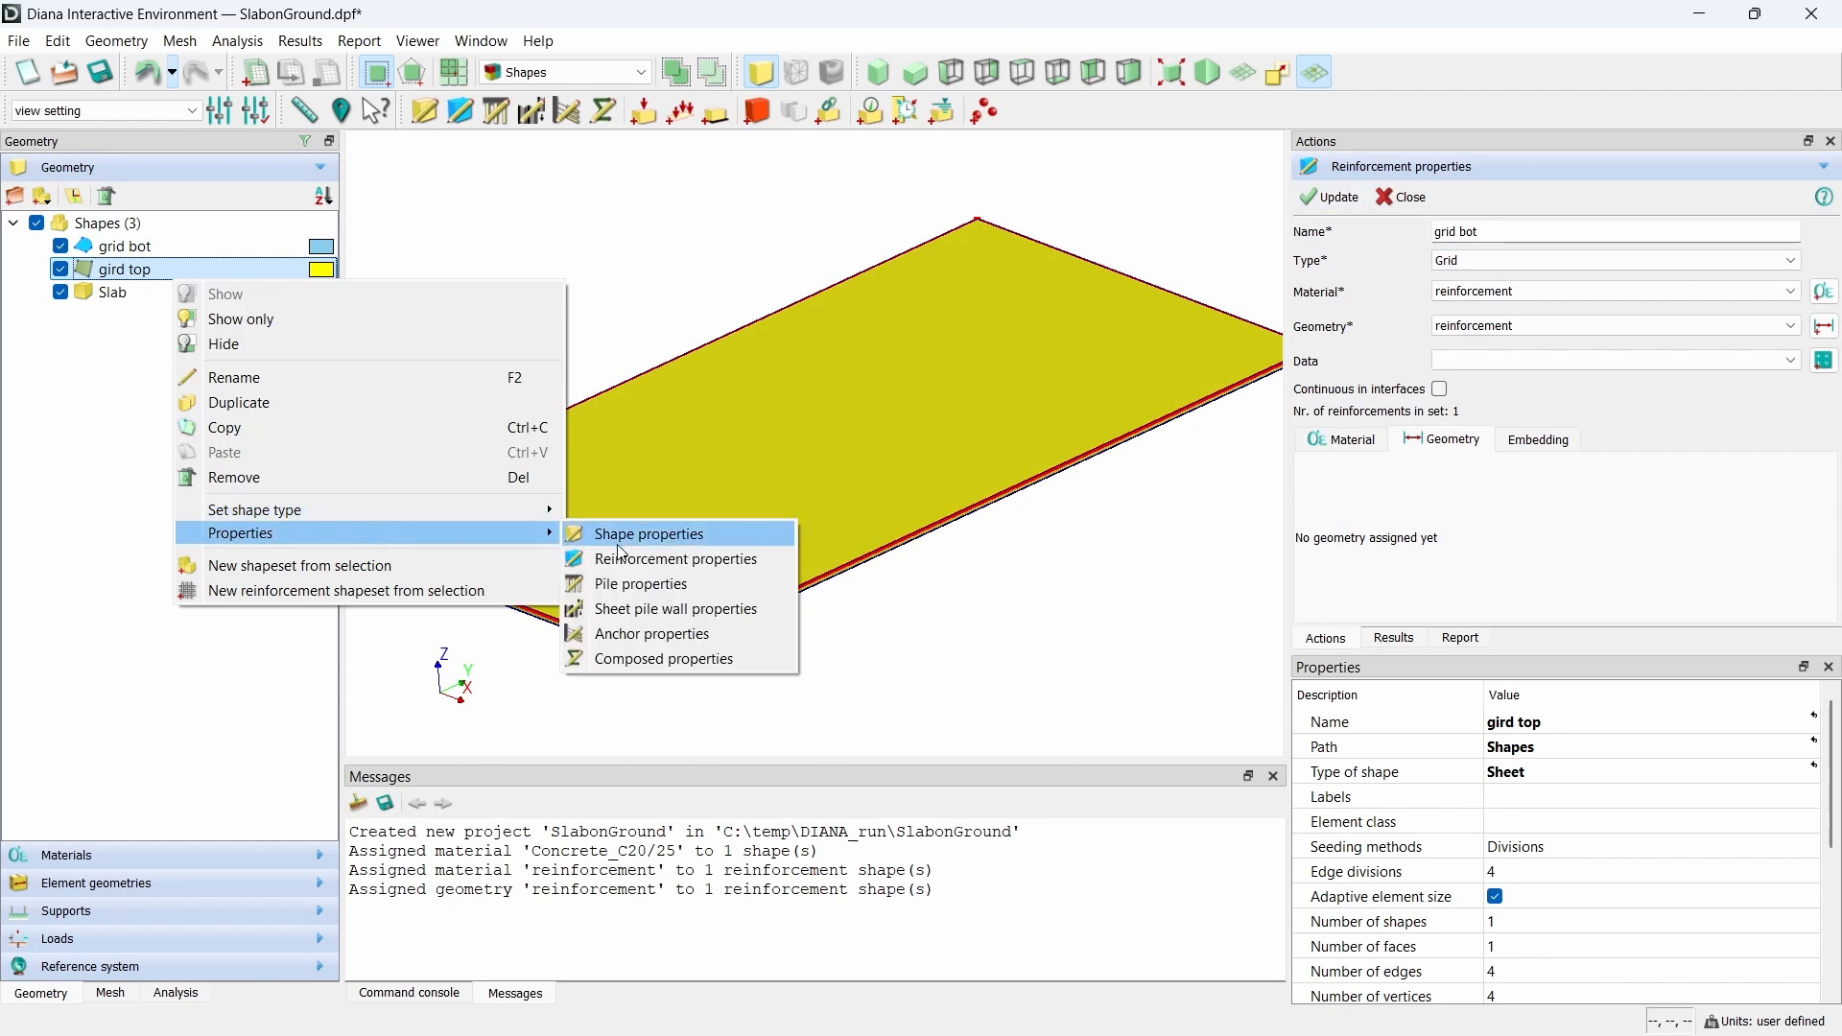
pyautogui.click(685, 555)
pyautogui.click(1620, 291)
pyautogui.click(1595, 307)
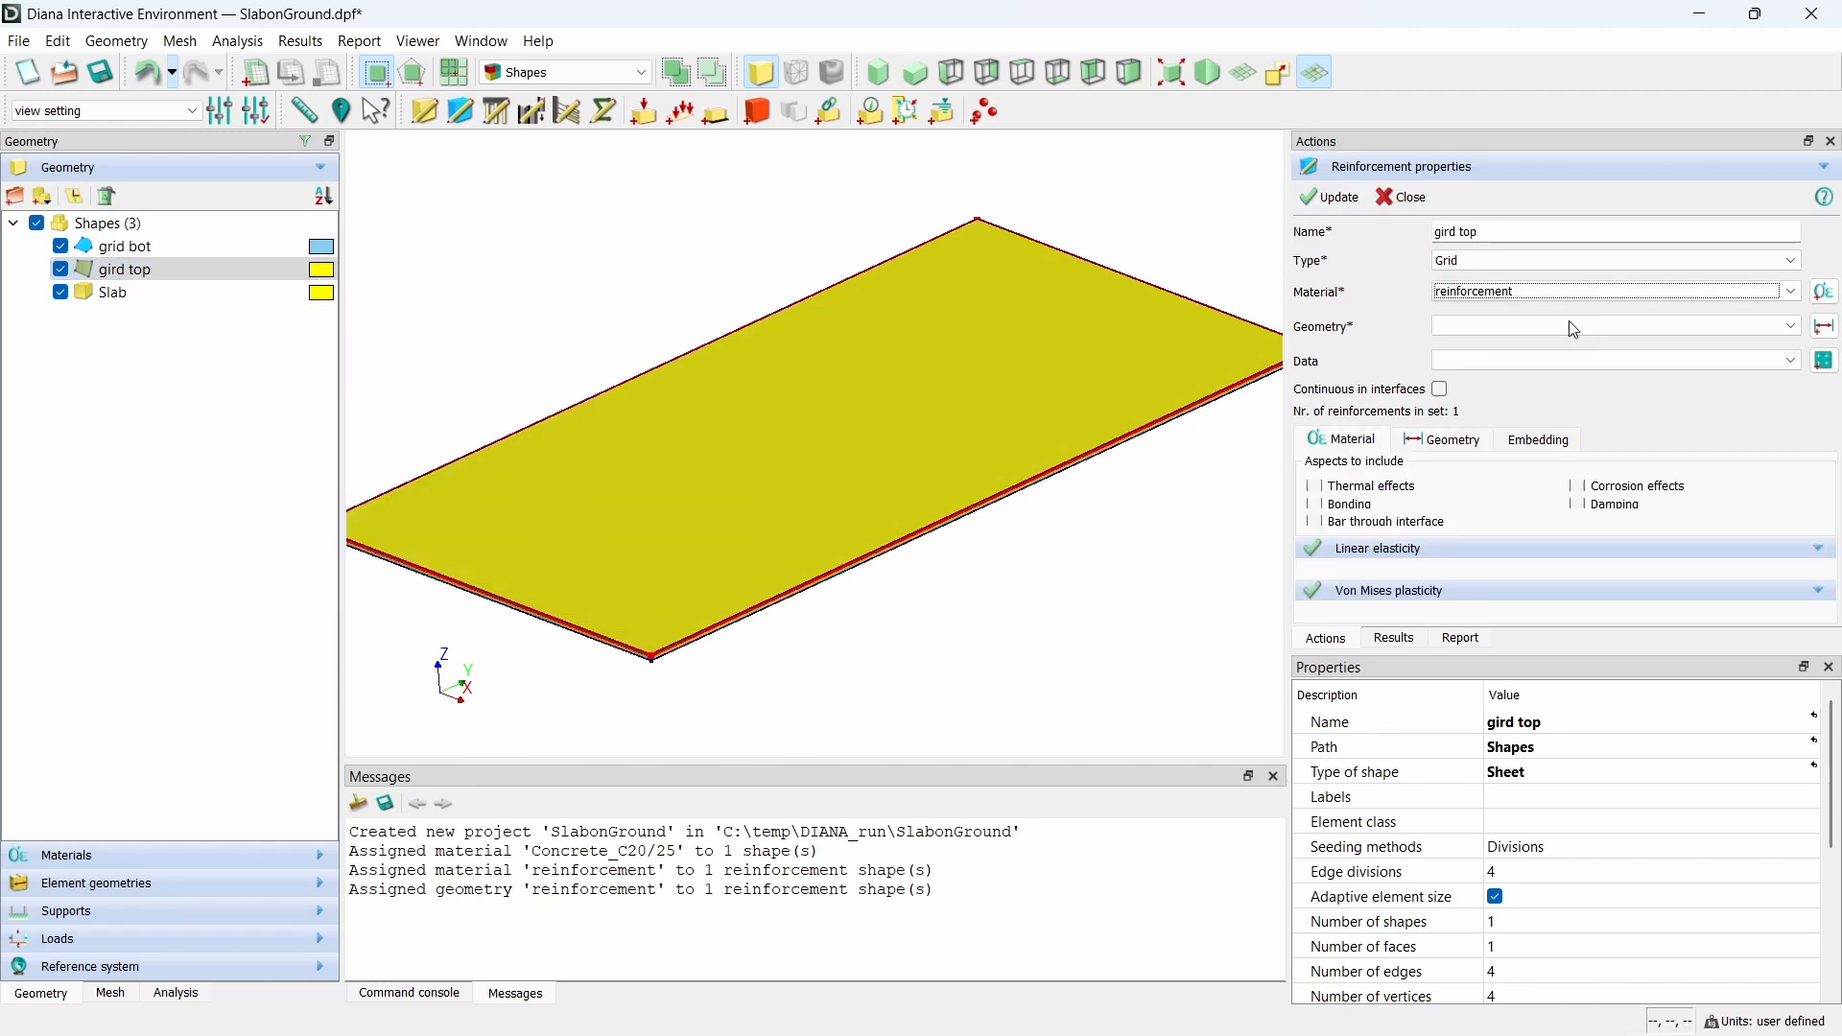
pyautogui.click(1536, 326)
pyautogui.click(1517, 357)
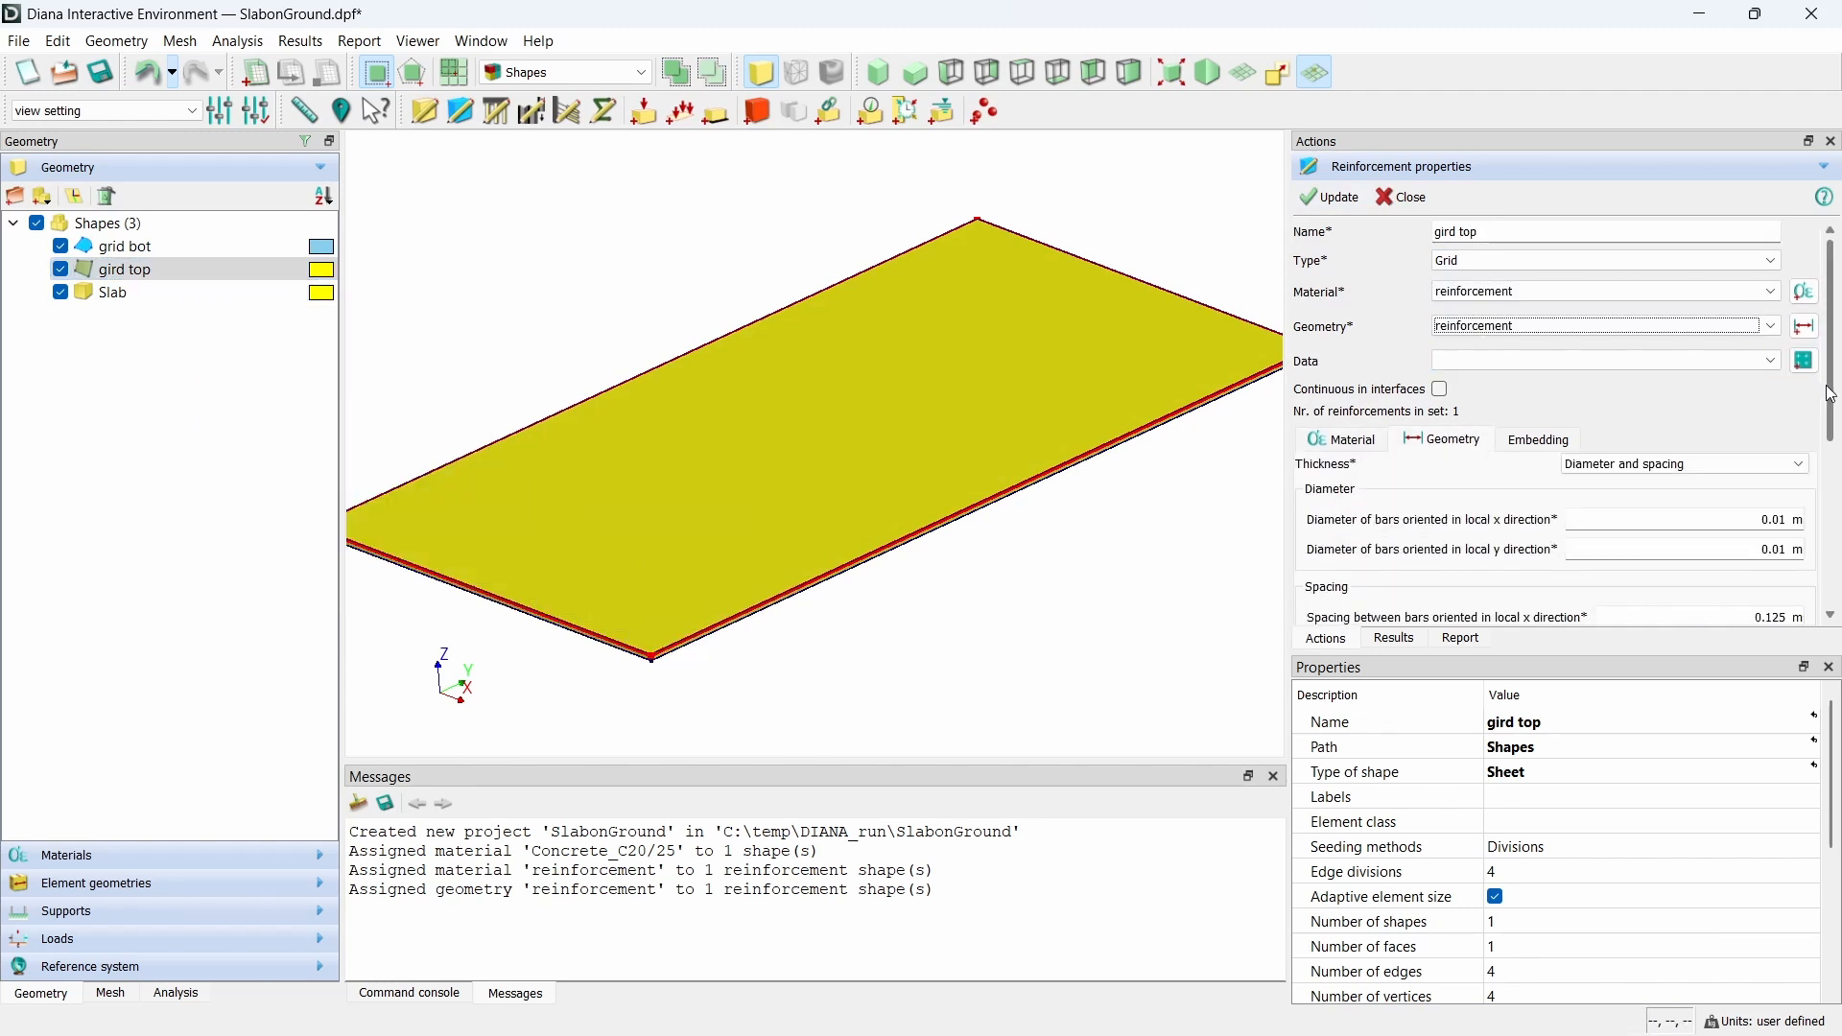
pyautogui.moveTo(1830, 385)
pyautogui.mouseDown()
pyautogui.moveTo(1837, 596)
pyautogui.moveTo(1834, 374)
pyautogui.mouseUp()
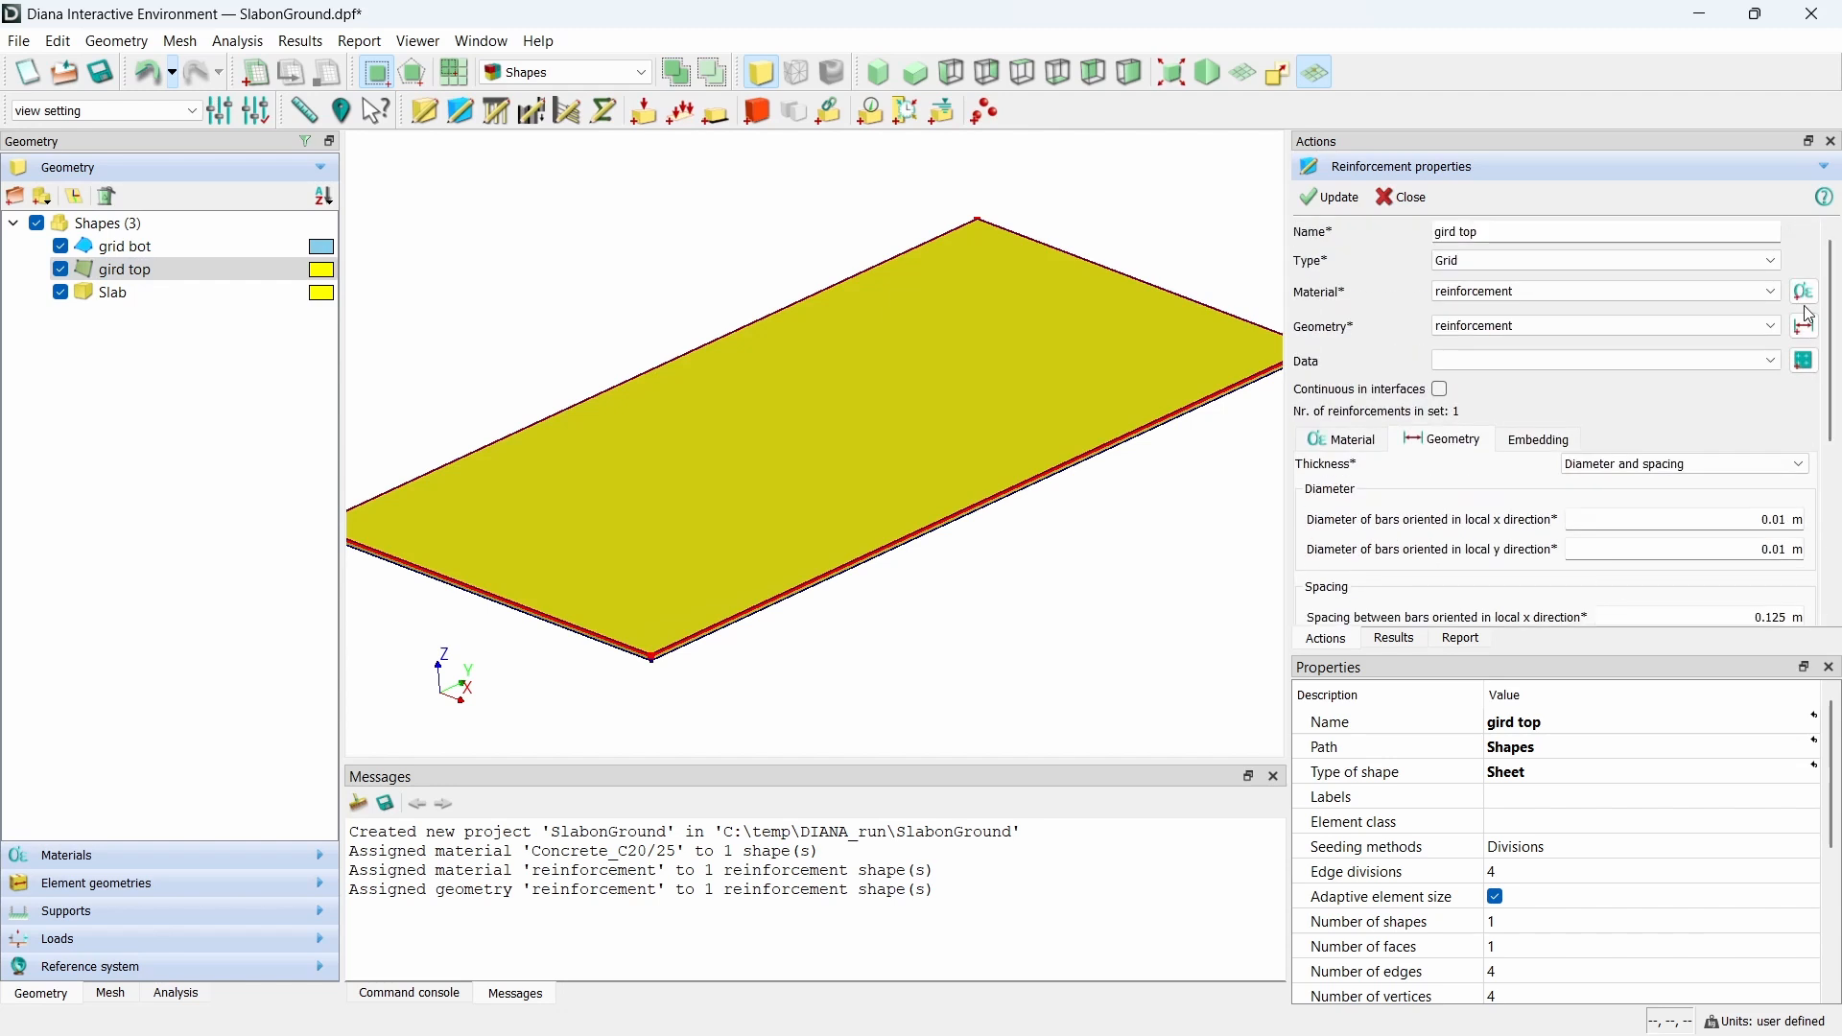
pyautogui.click(1327, 196)
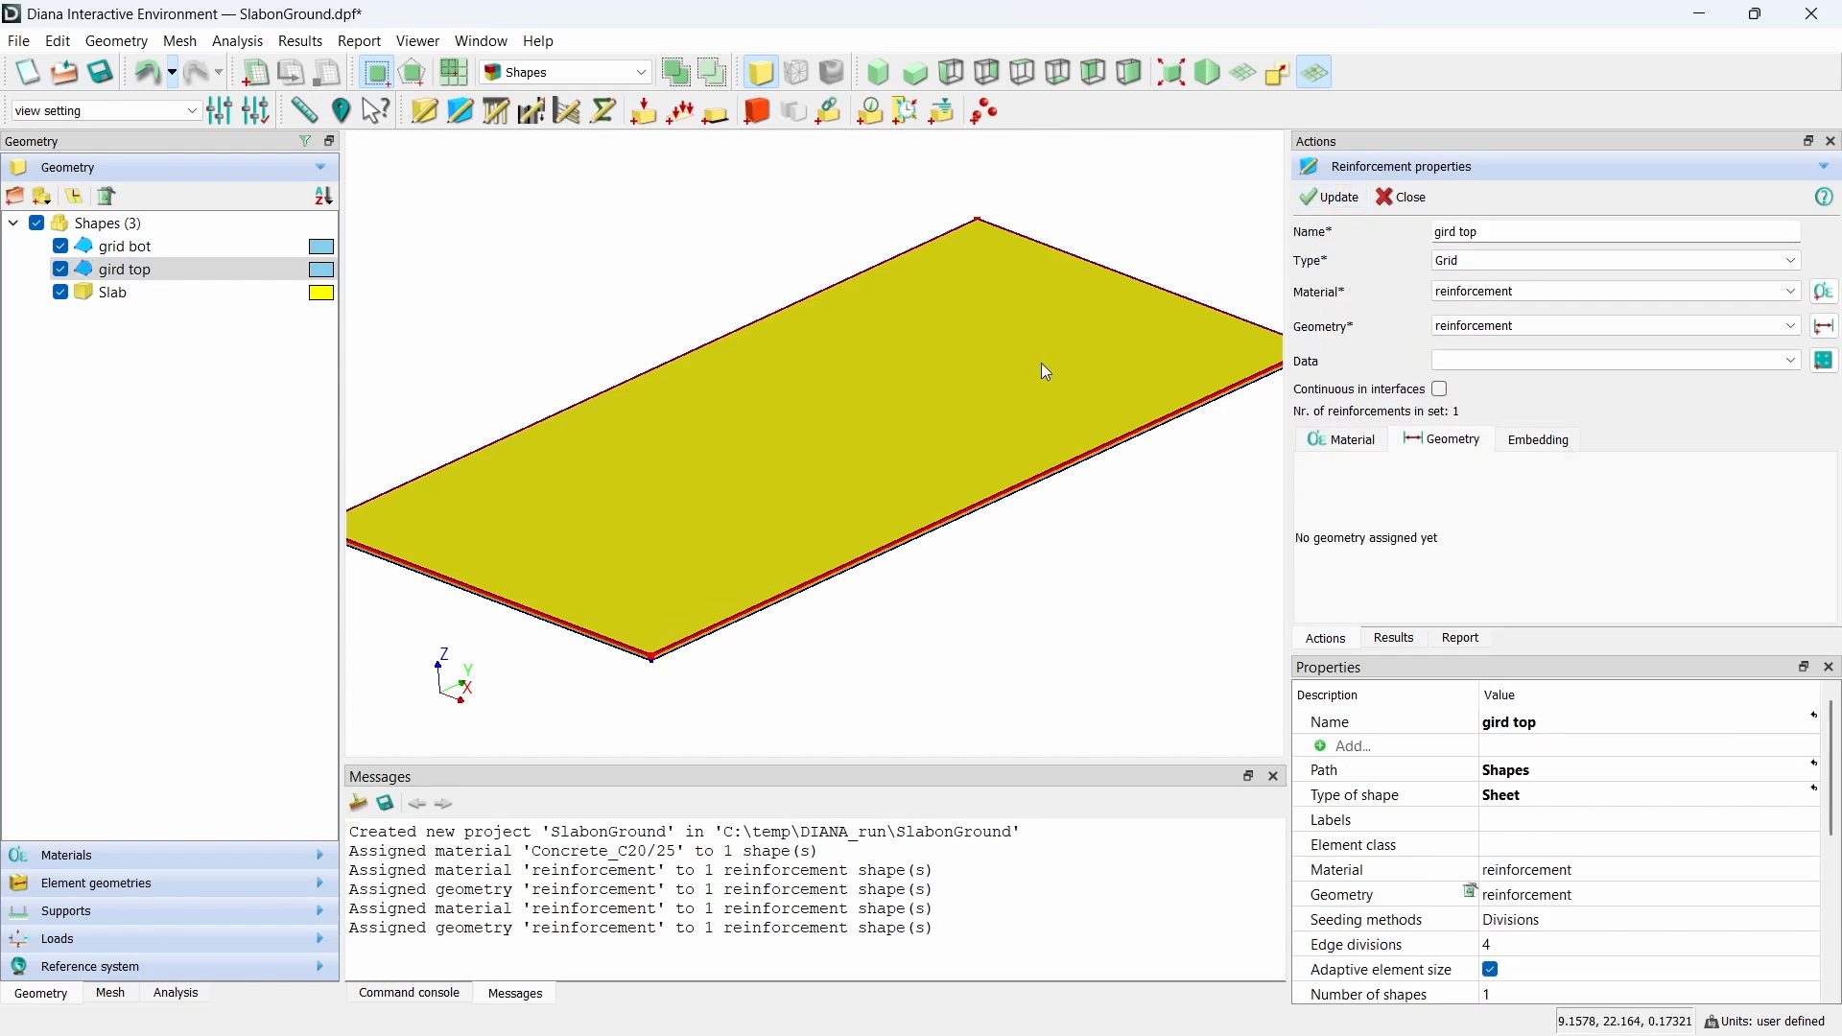
# - Start a new connection named "ground interface" with the connection type Boundary interface
pyautogui.click(757, 111)
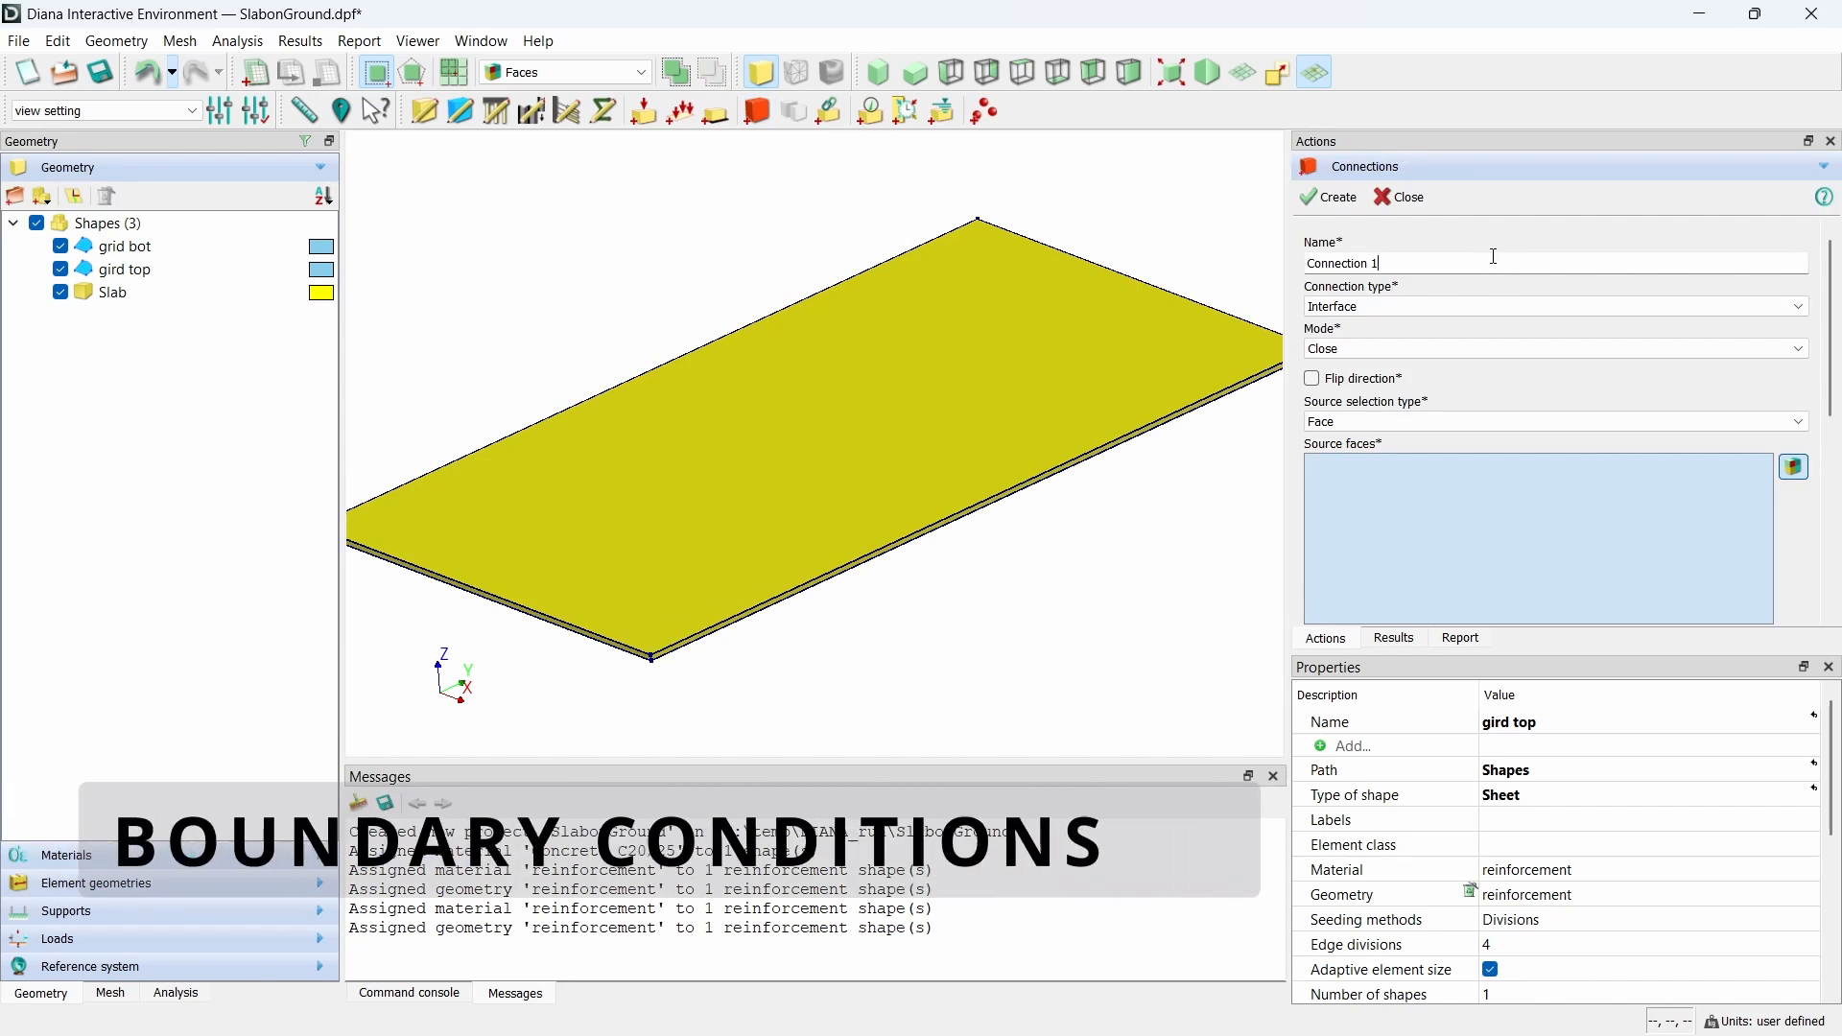
pyautogui.tripleClick(1493, 256)
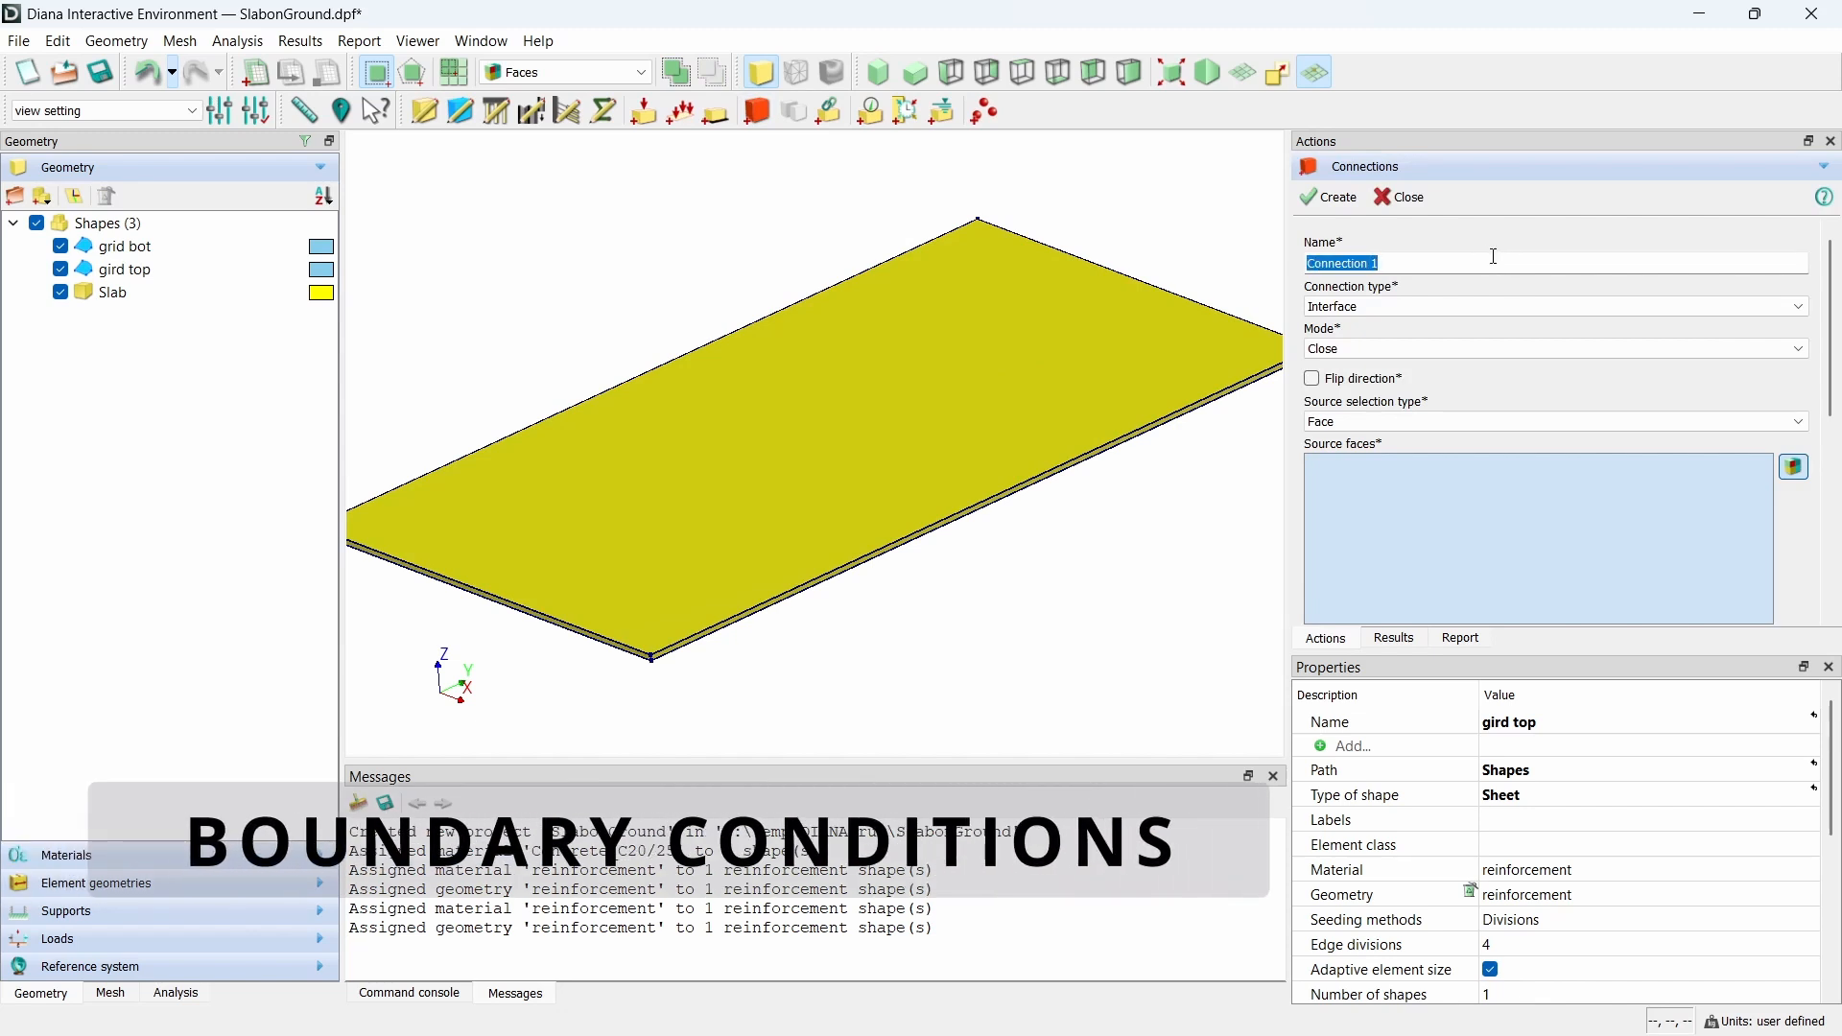
pyautogui.write('ground interface')
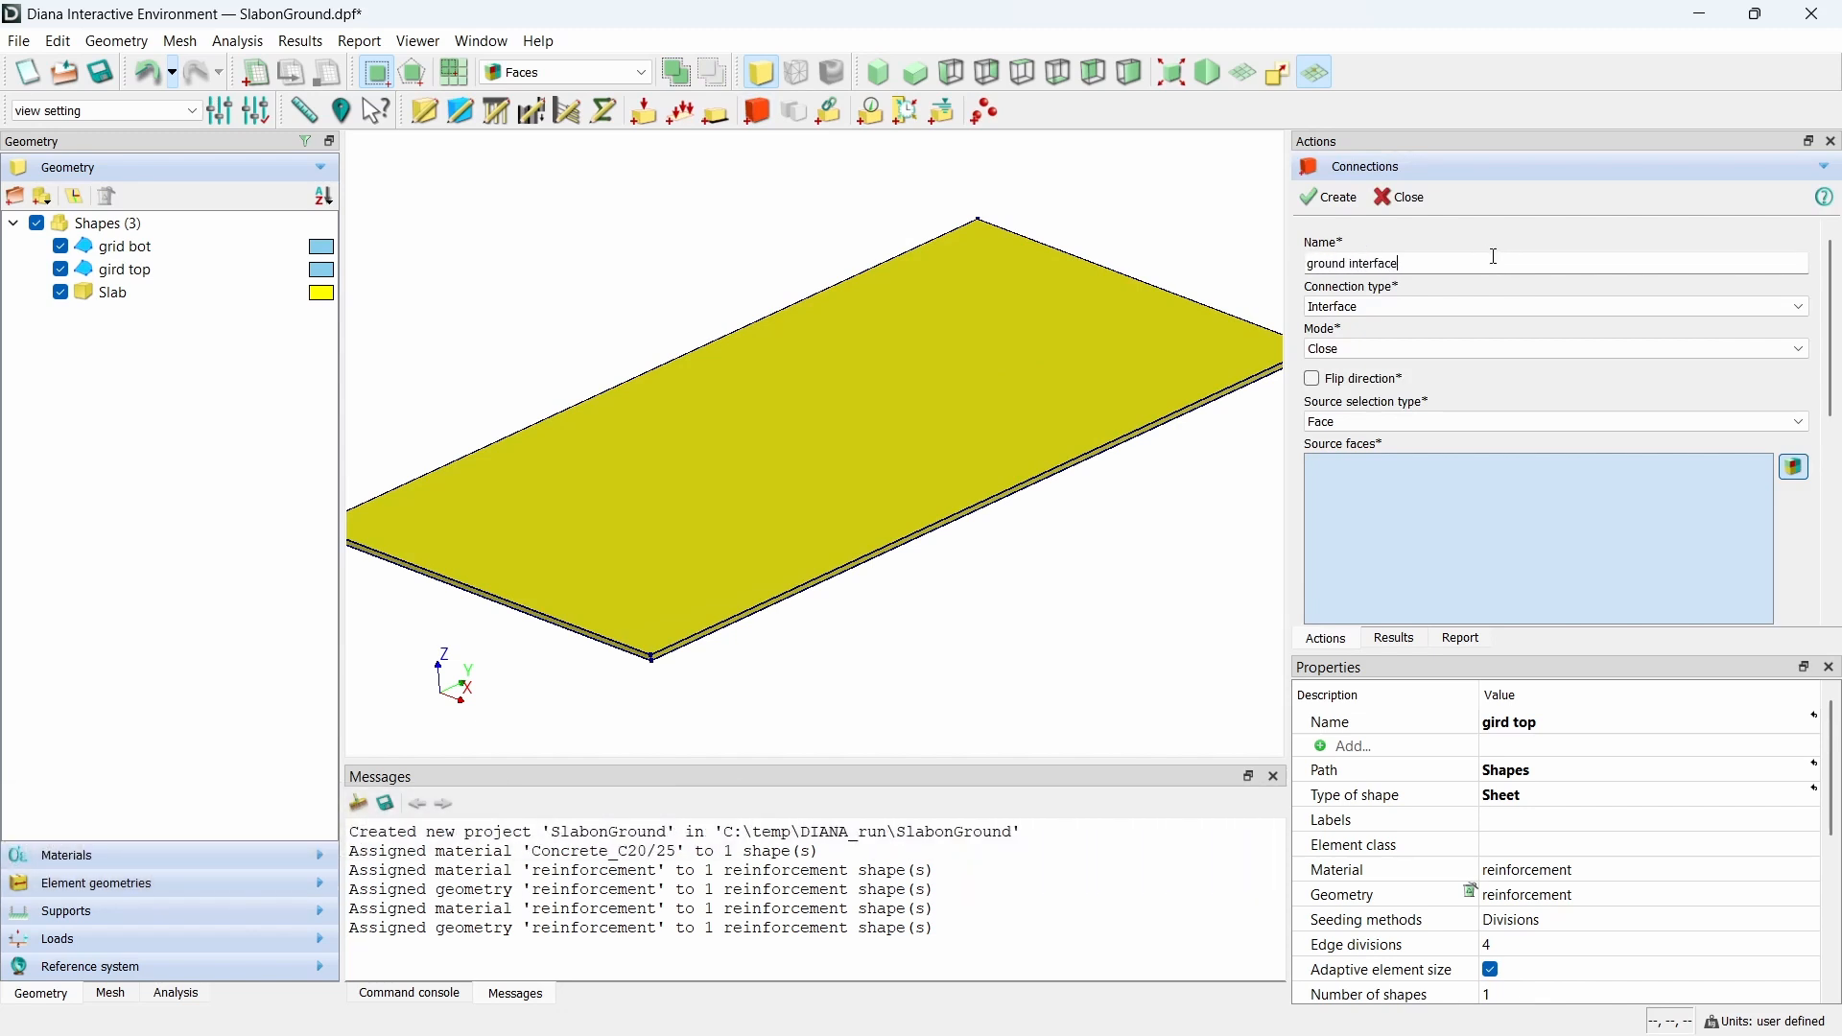
pyautogui.tripleClick(1495, 257)
pyautogui.click(1509, 301)
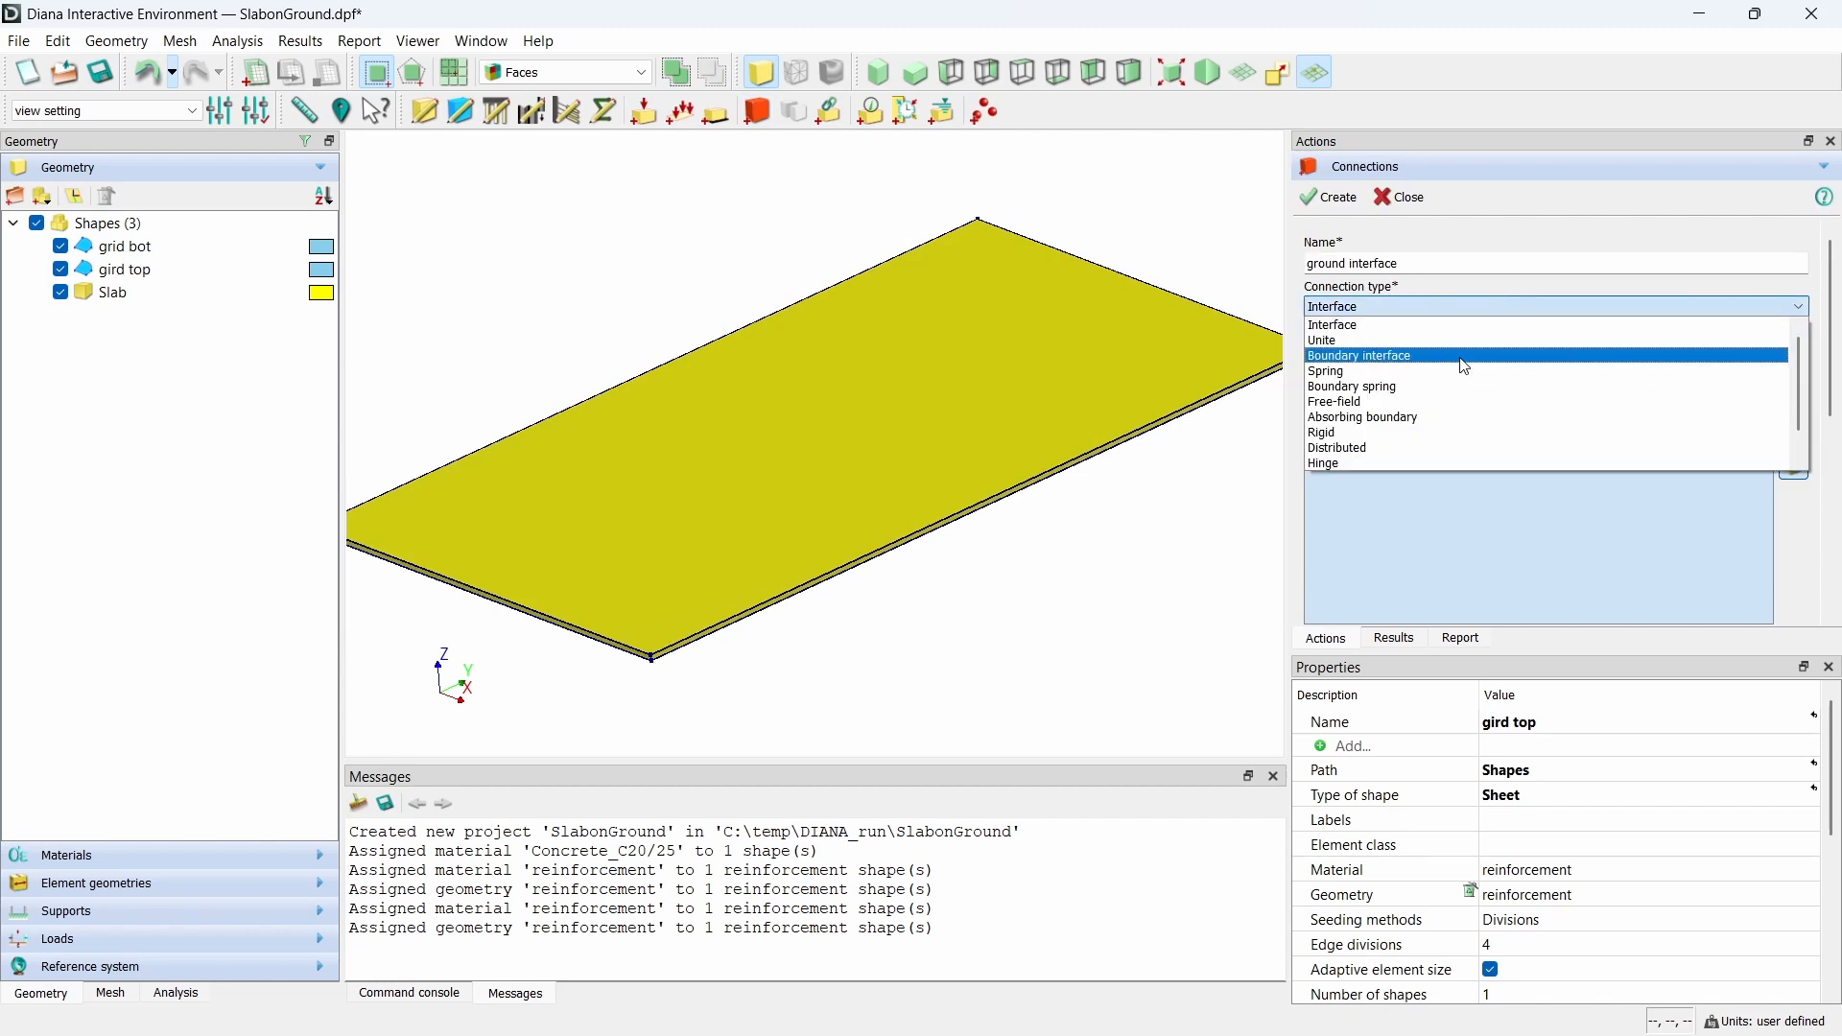
pyautogui.click(1460, 359)
# - Select the slab's underside face for the connection and set its element class to Structural Plane Interfaces
pyautogui.moveTo(1084, 557); pyautogui.dragTo(1067, 346, button='middle')
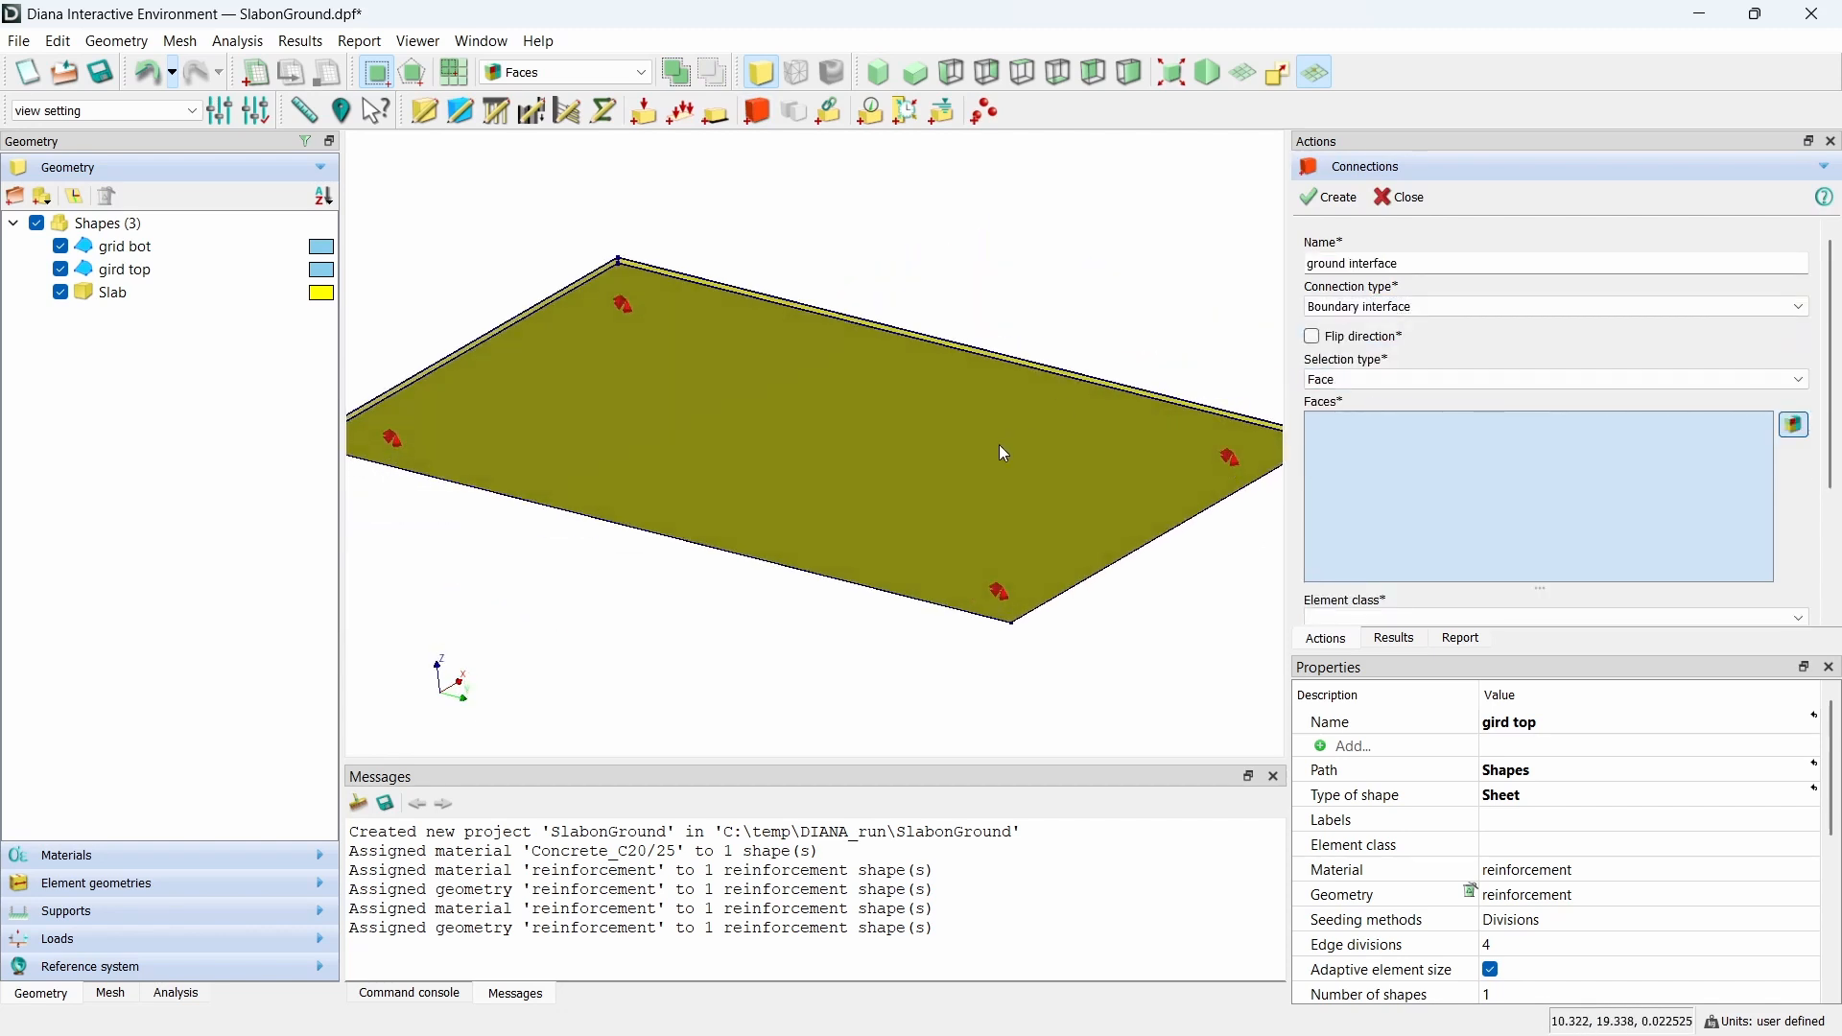
pyautogui.click(1004, 453)
pyautogui.scroll(-3, 1528, 555)
pyautogui.click(1531, 430)
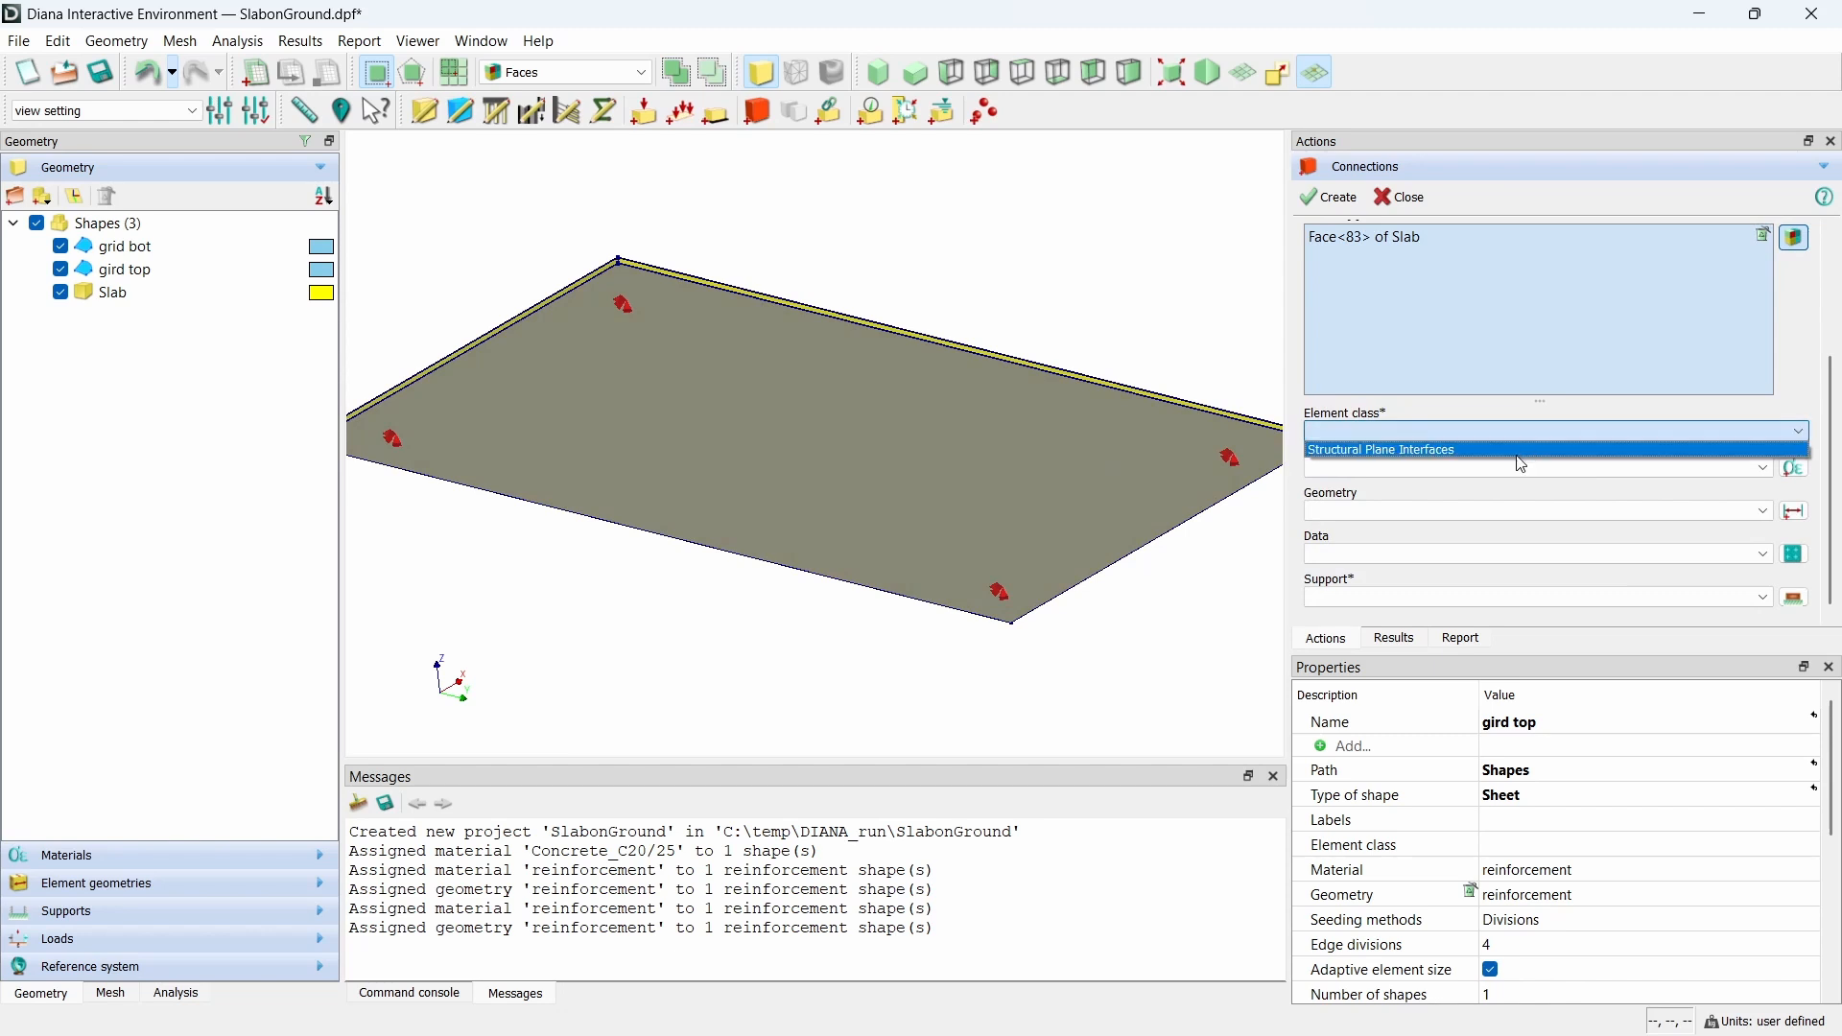
pyautogui.click(1522, 455)
# - Add a new interface material named "ground interface" with the Nonlinear elastic friction material model
pyautogui.click(1795, 469)
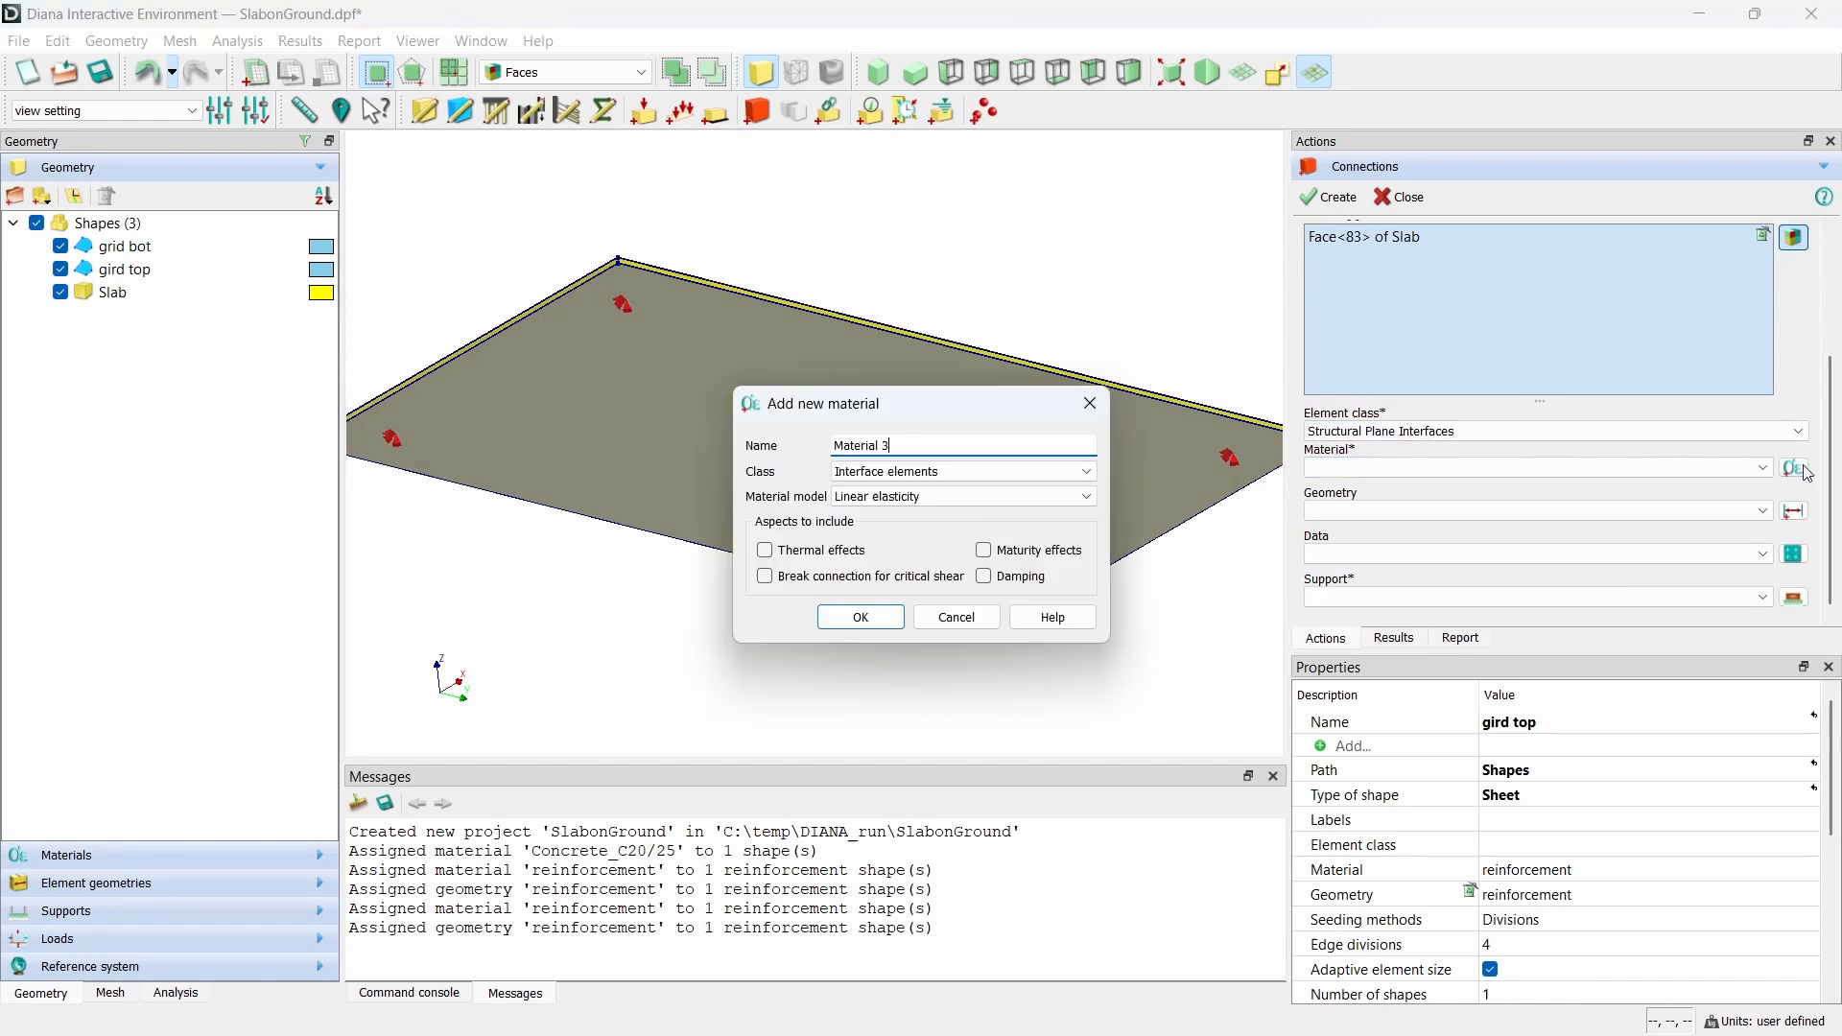
pyautogui.tripleClick(927, 445)
pyautogui.write('ground interface')
pyautogui.click(913, 496)
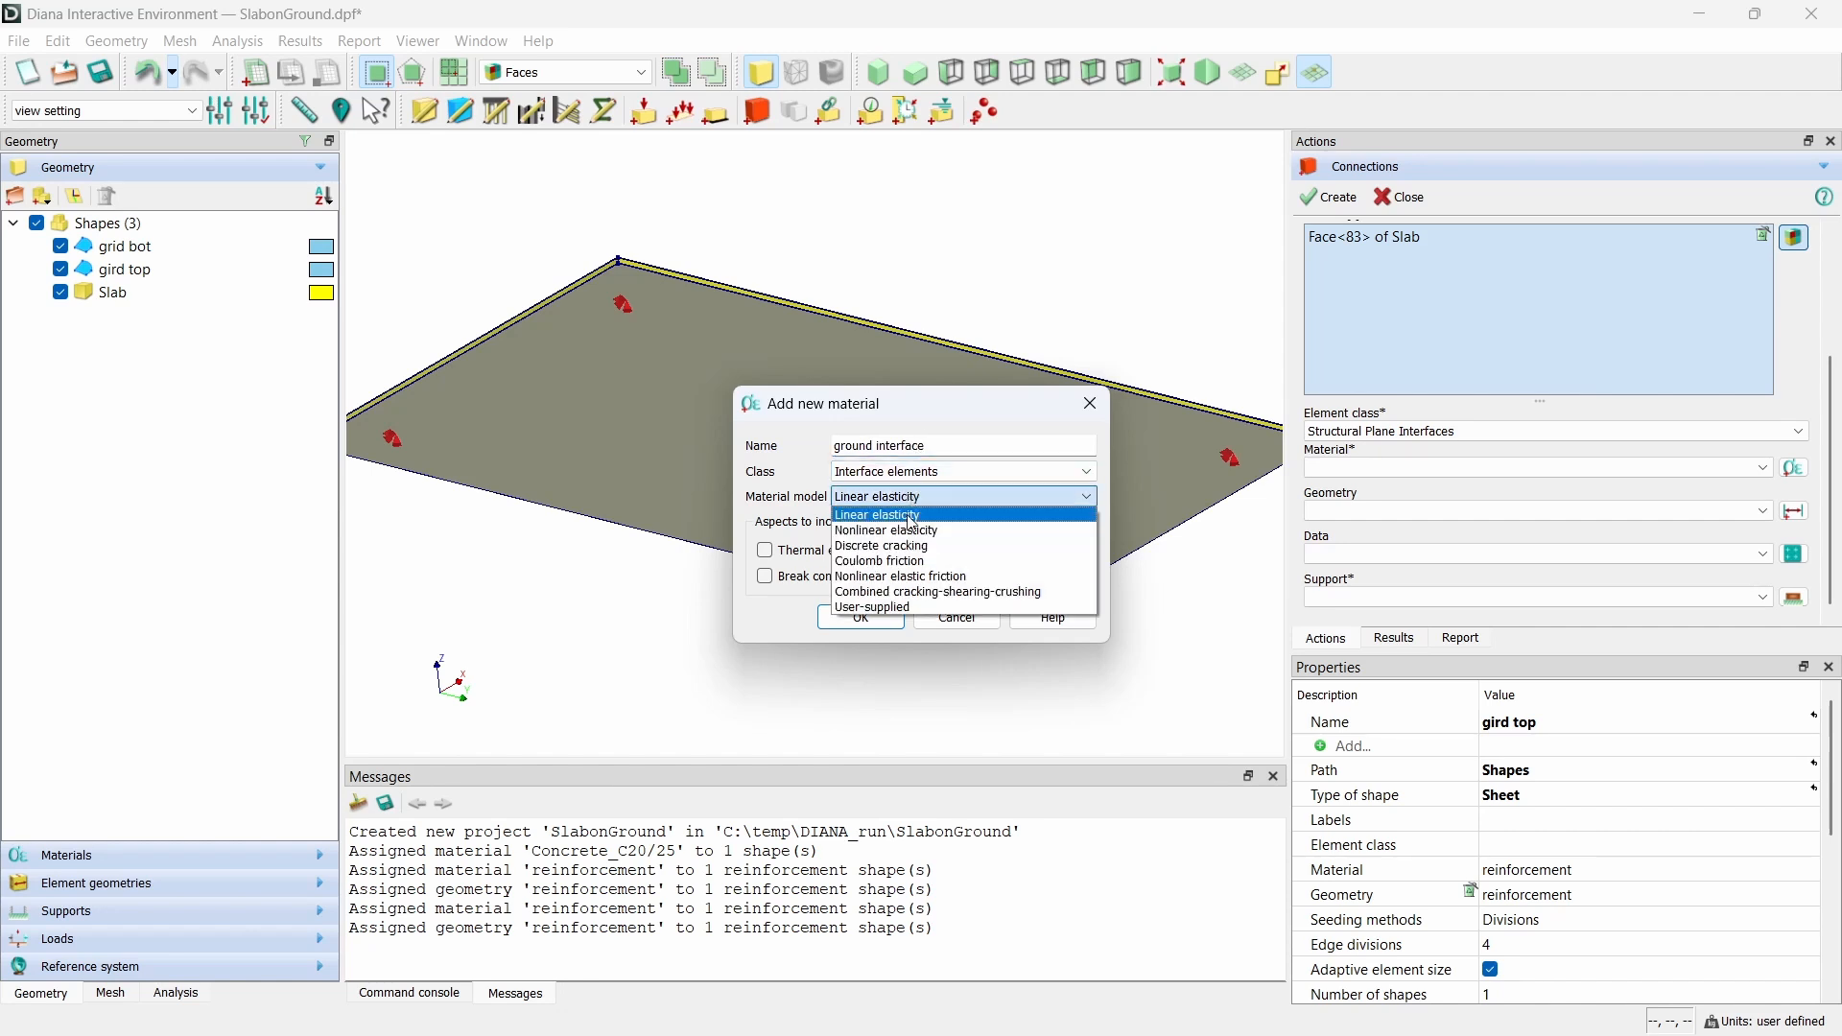
pyautogui.click(927, 577)
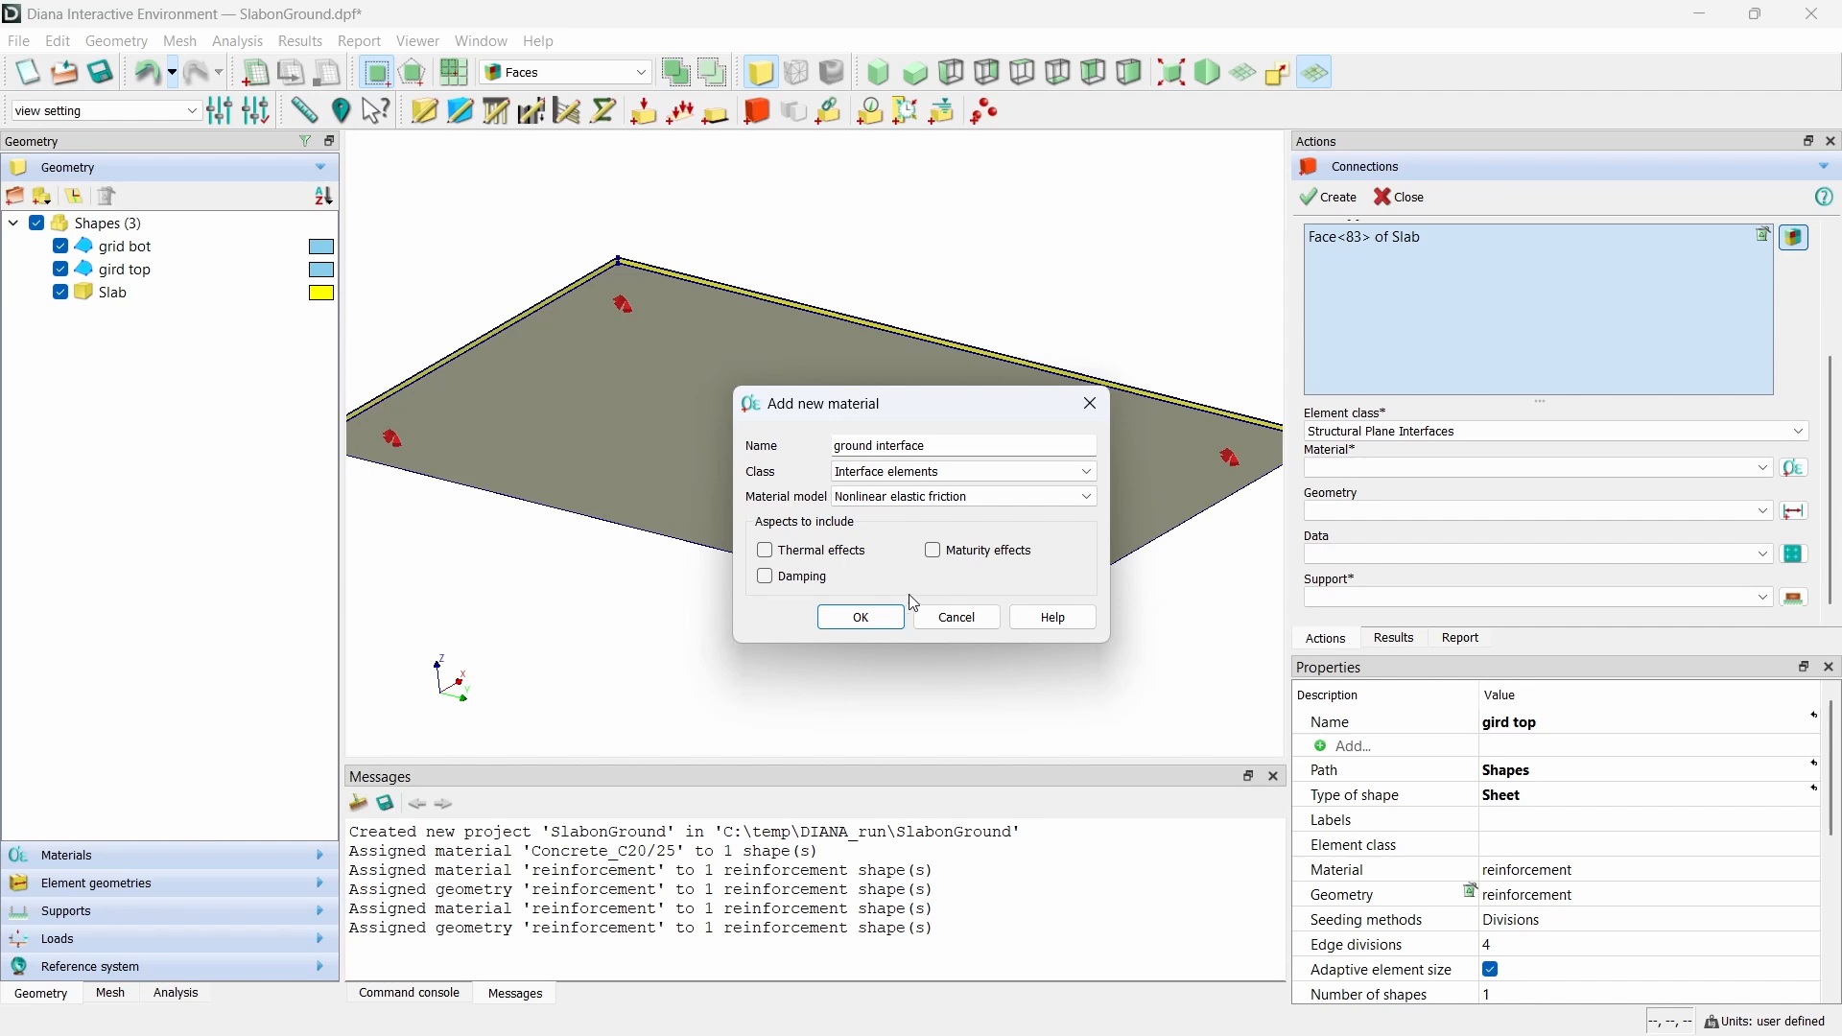
pyautogui.click(869, 617)
# - Set the interface's normal stiffness modulus-z to 3e10 N/m³ and its shear stiffness modulus-x to 3e9 N/m³
pyautogui.click(953, 396)
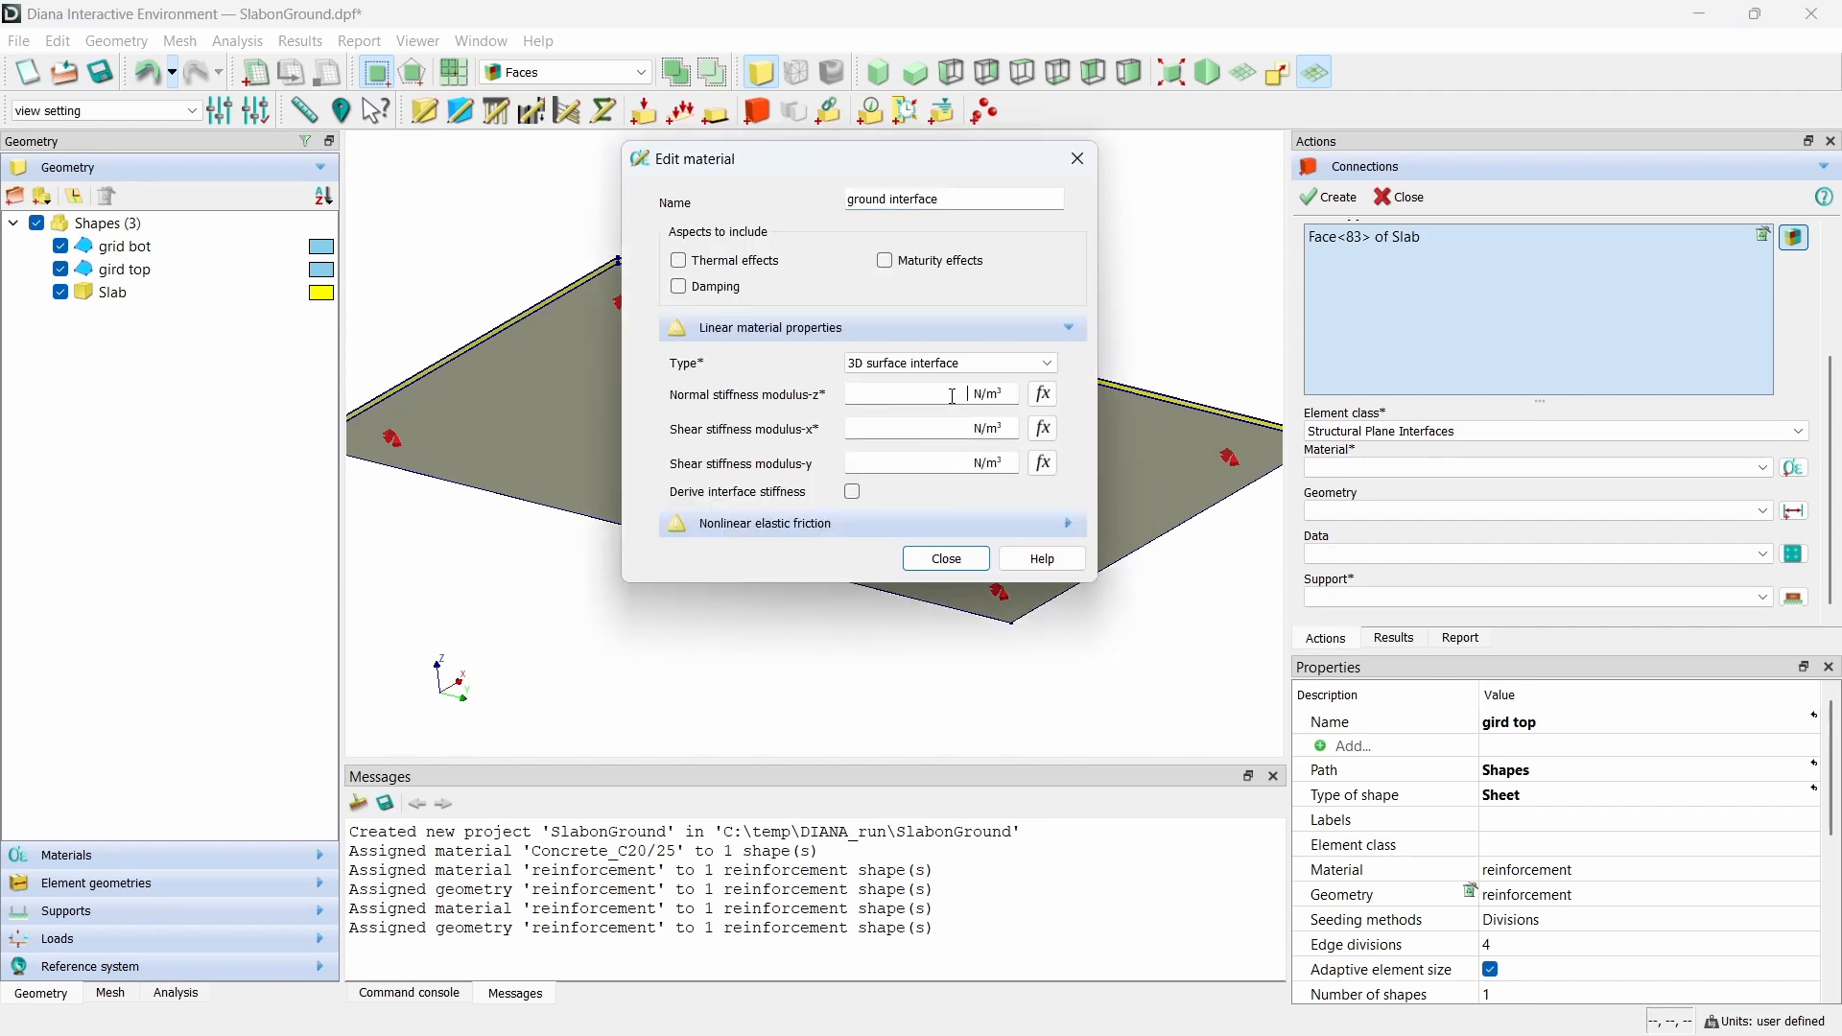
pyautogui.write('3e10')
pyautogui.press('Tab')
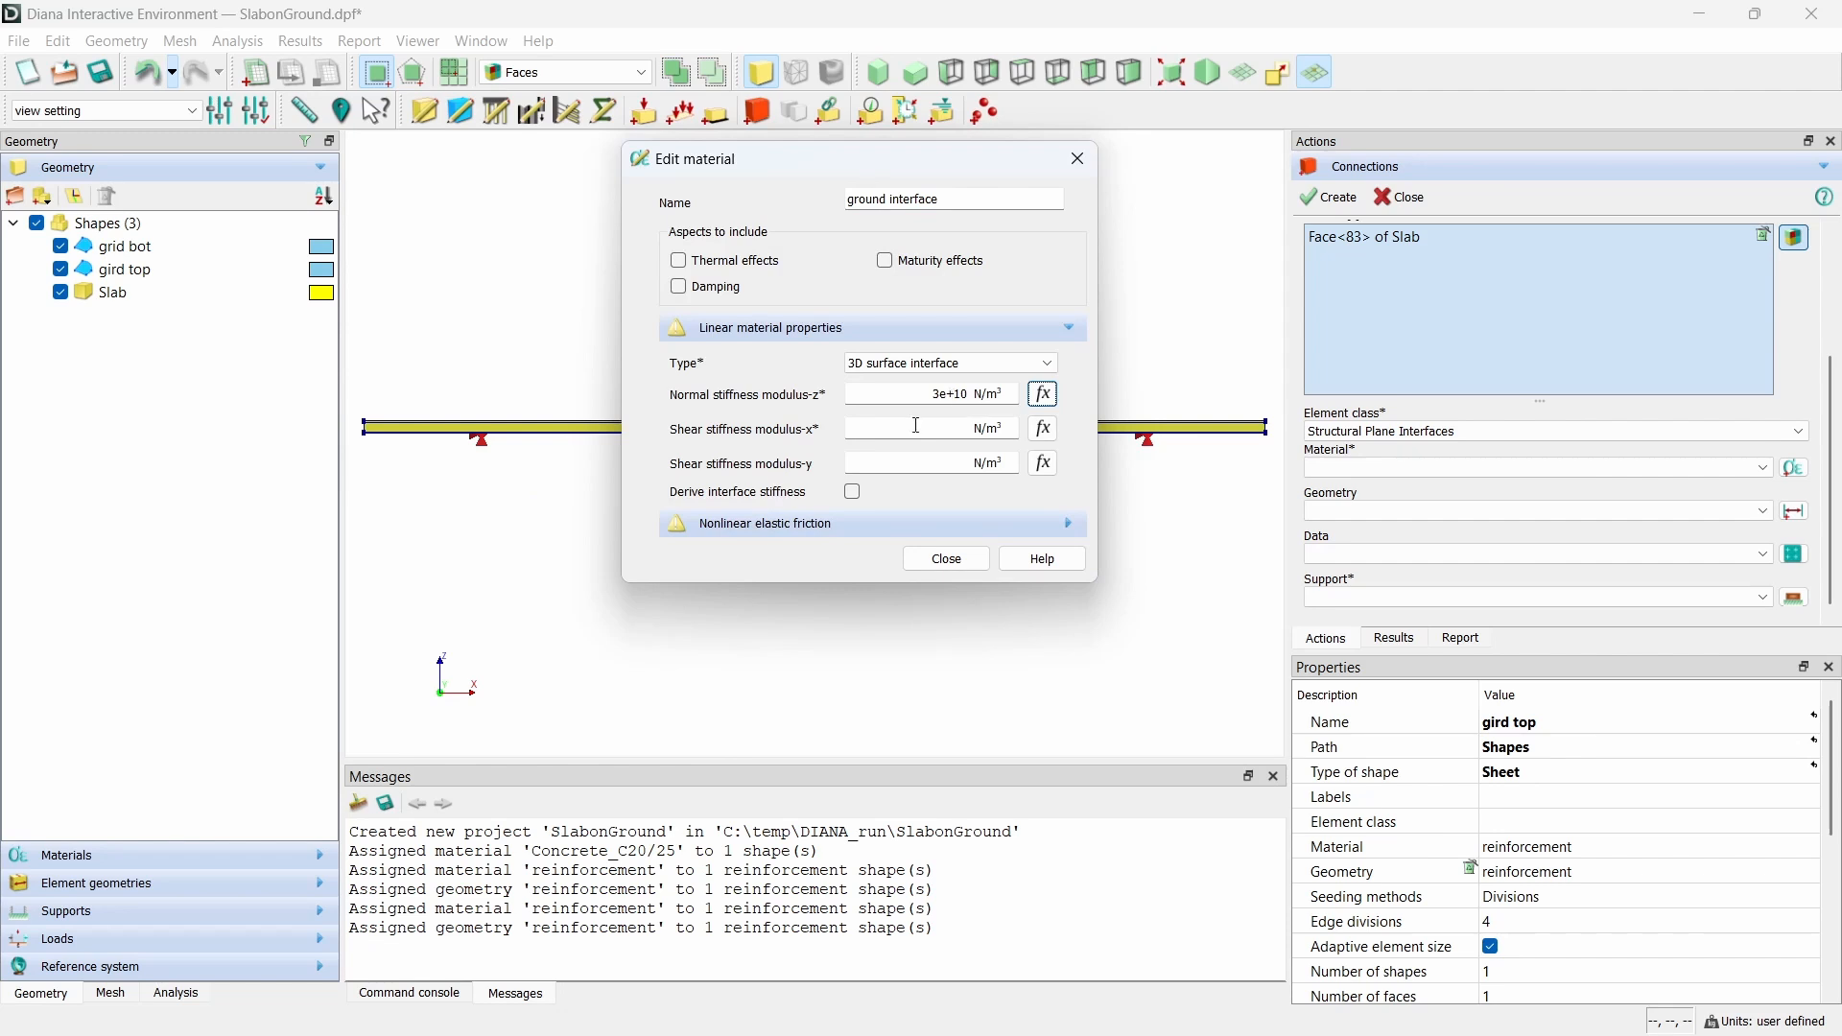
pyautogui.click(852, 429)
pyautogui.write('3e+09')
pyautogui.click(936, 456)
# - Make the interface's friction strength user specified, entering a cohesion and a friction angle of 35°
pyautogui.click(955, 526)
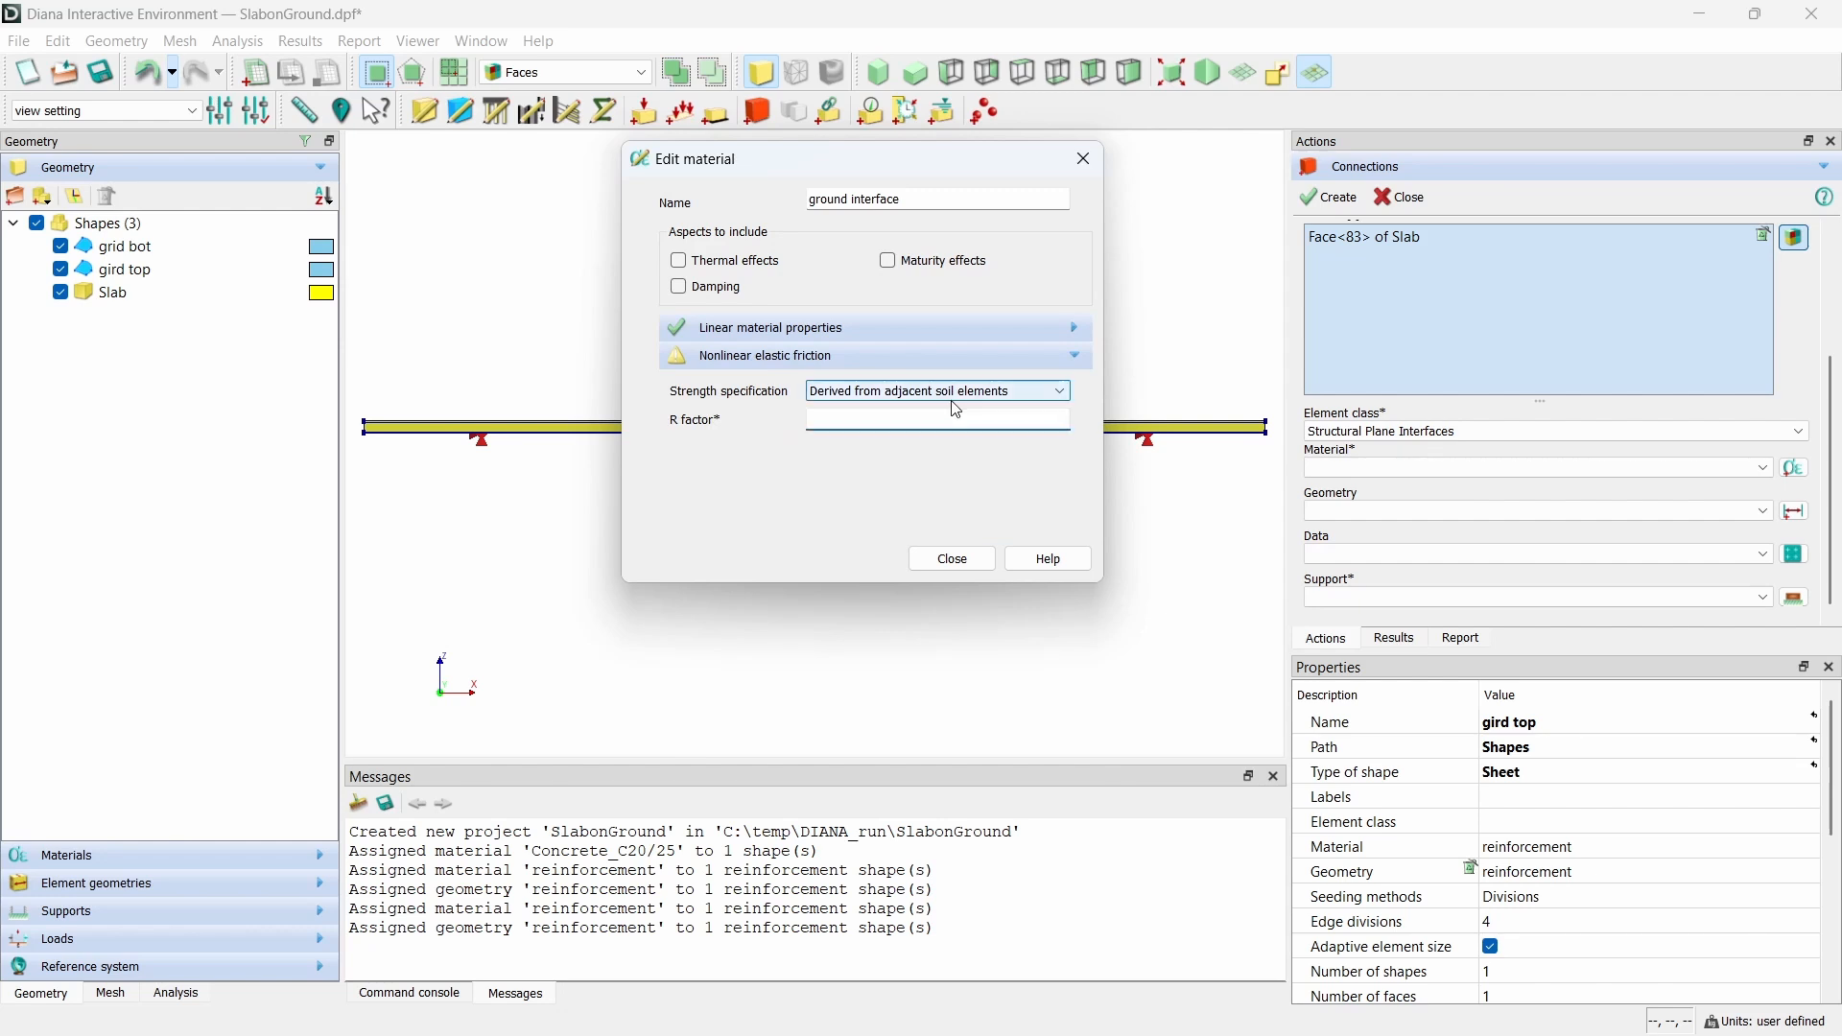
pyautogui.click(971, 392)
pyautogui.click(971, 420)
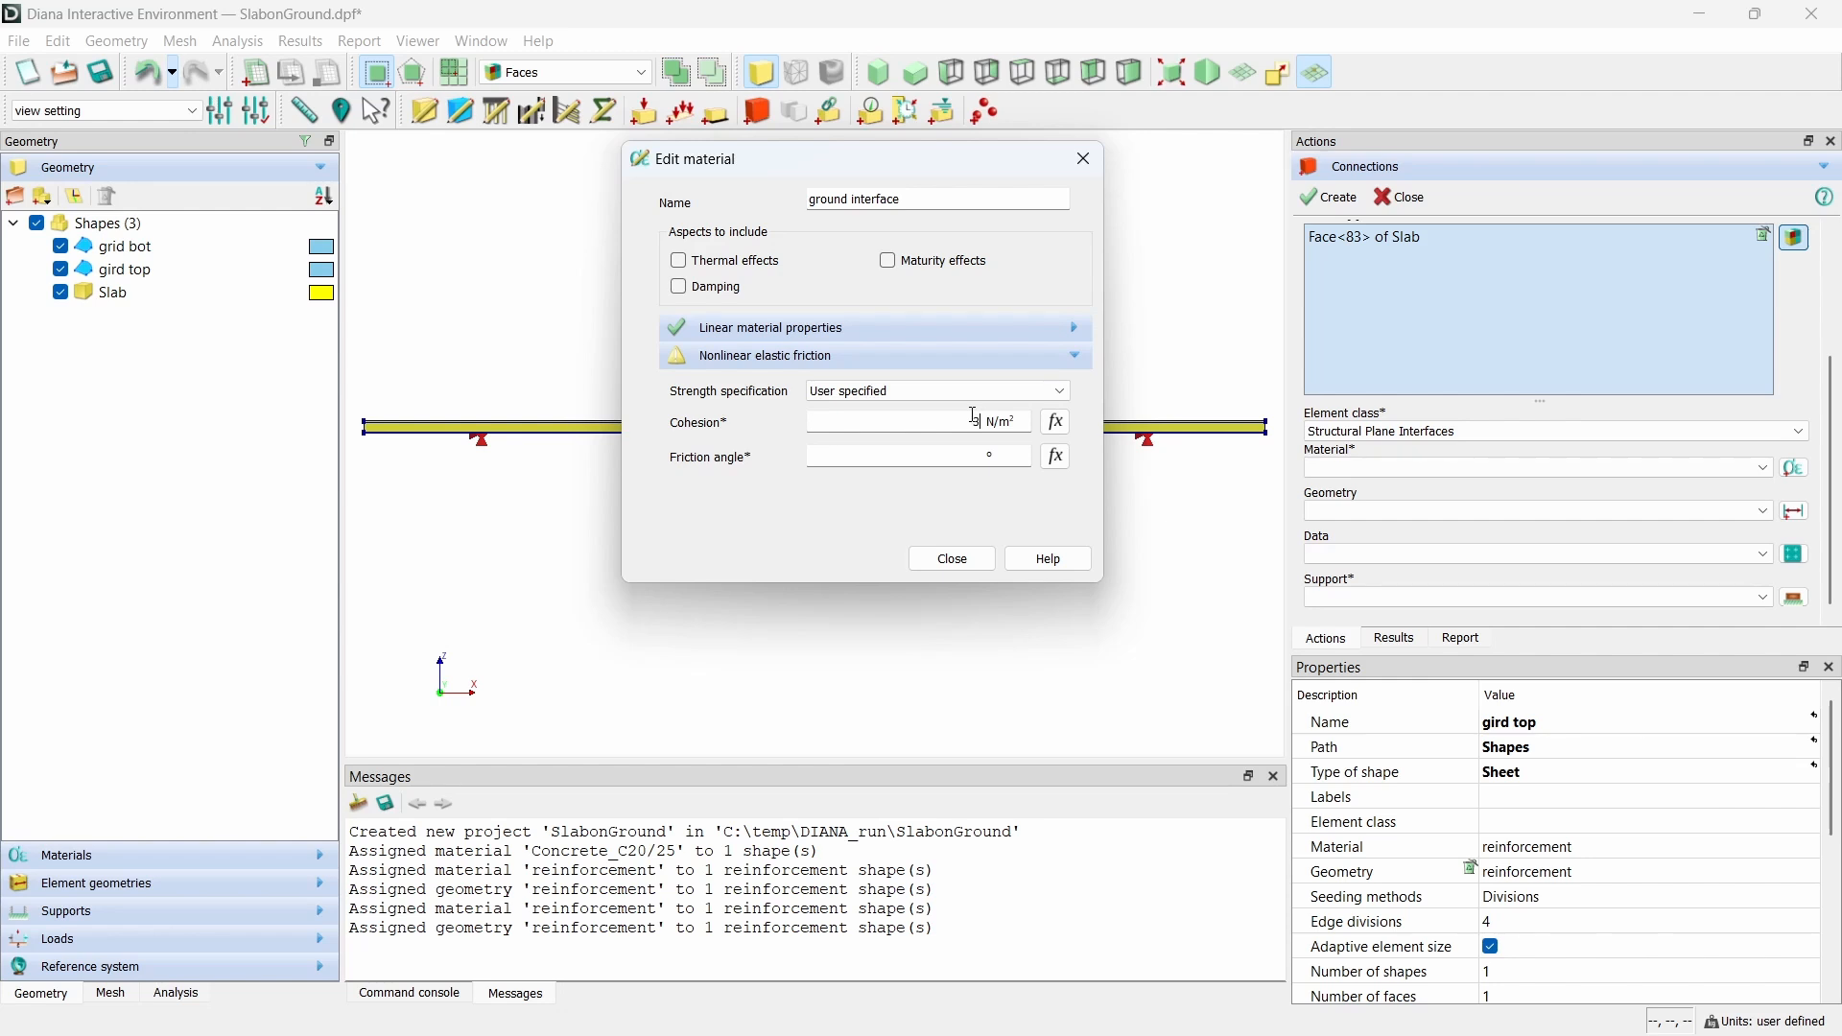
pyautogui.press('Tab')
pyautogui.write('35')
pyautogui.click(953, 559)
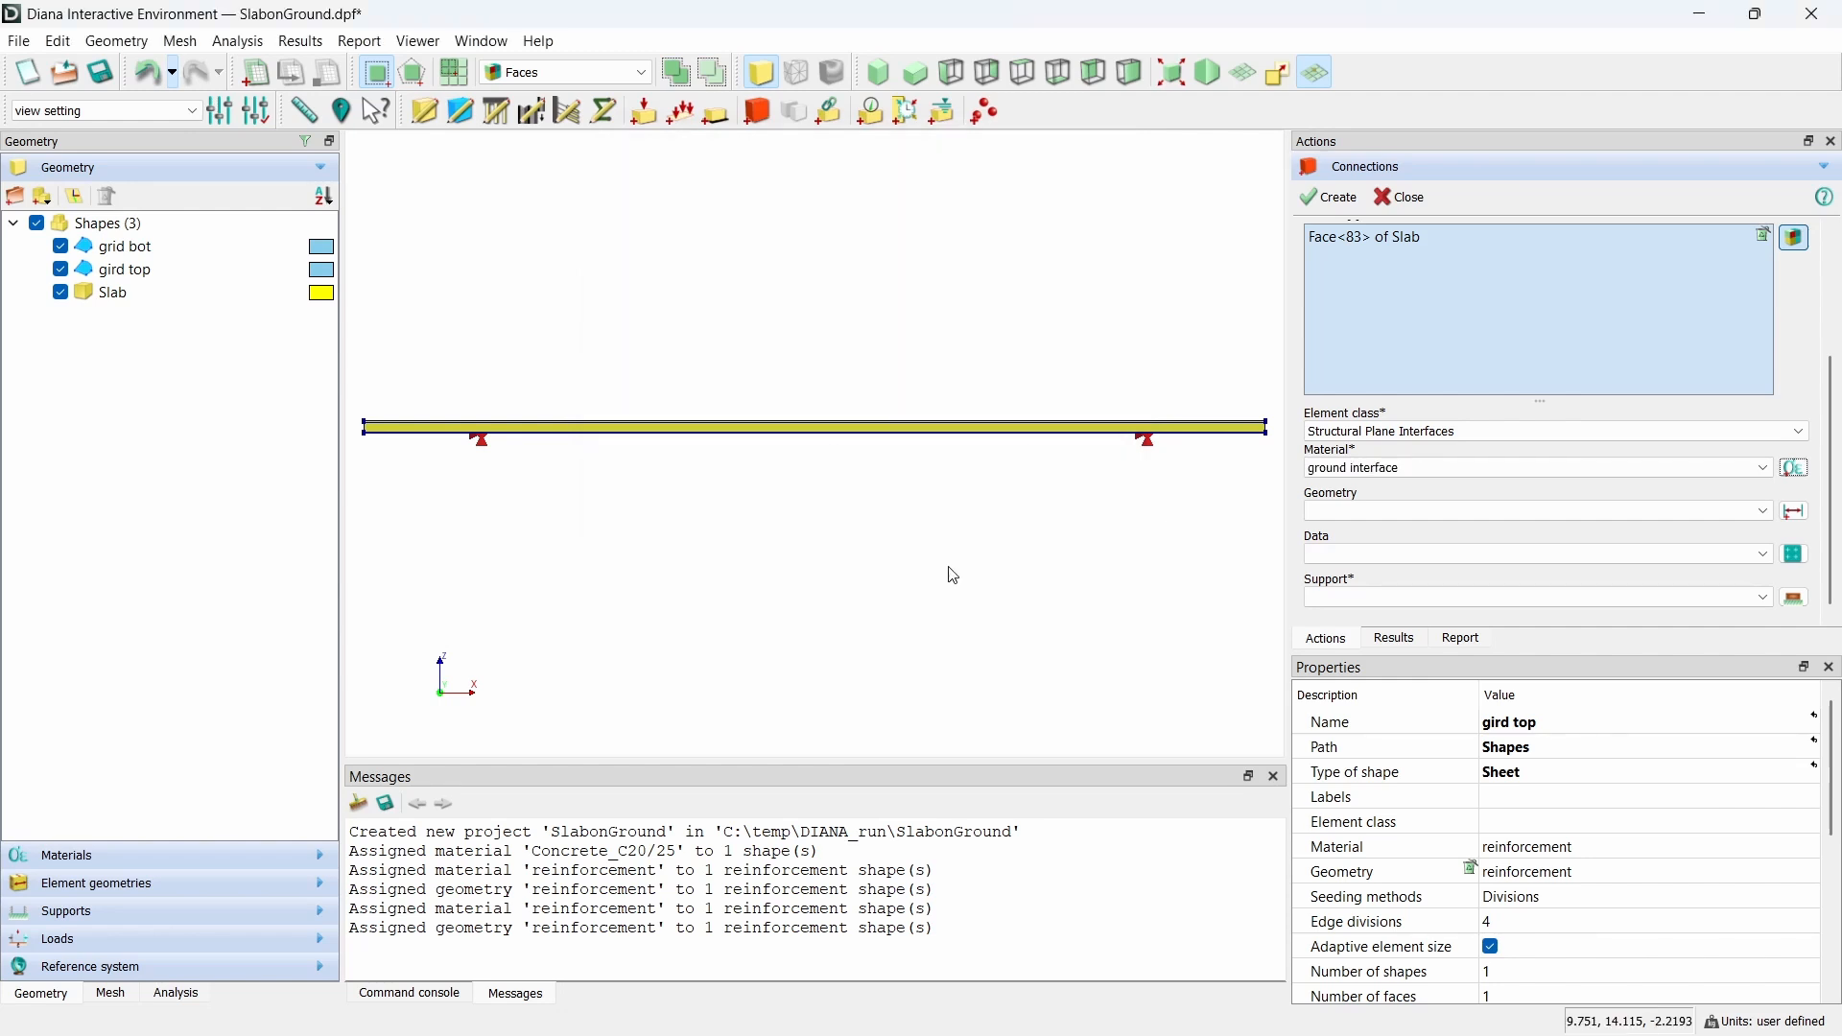
# - Assign base support to the ground interface connection and create it
pyautogui.moveTo(950, 572); pyautogui.dragTo(1255, 574, button='middle')
pyautogui.click(1423, 595)
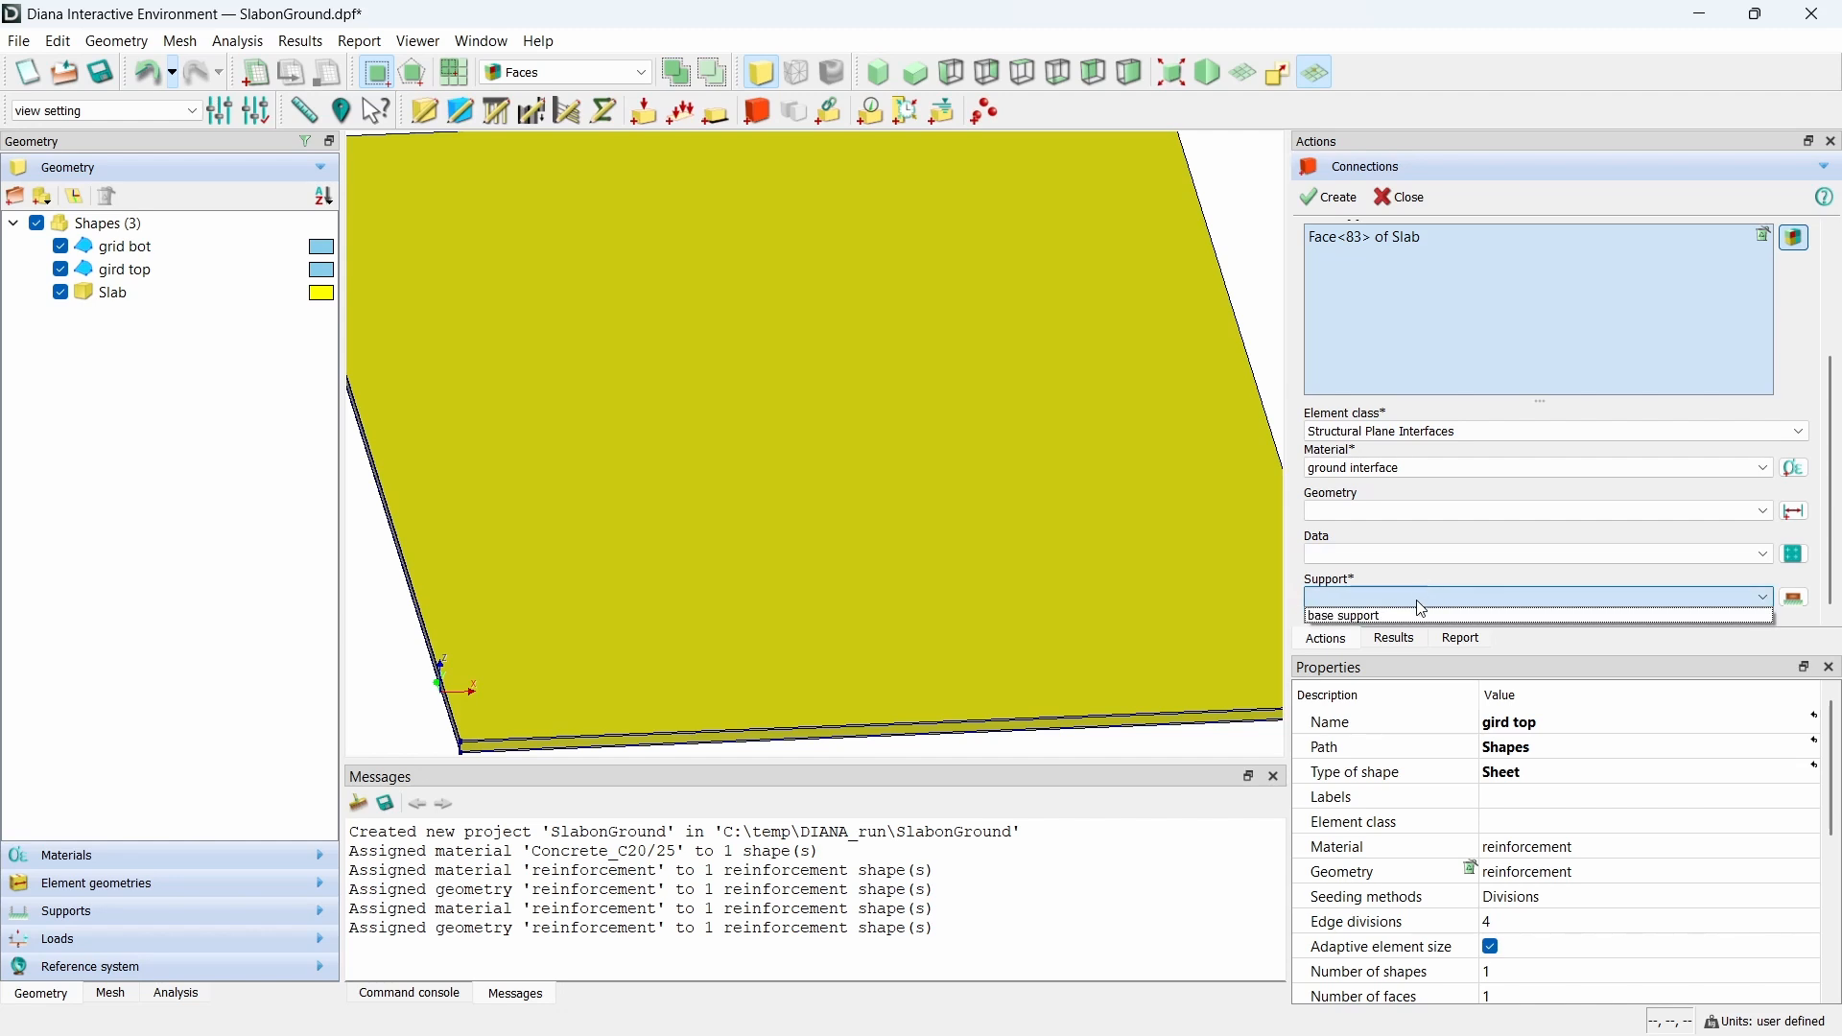
pyautogui.click(1418, 616)
pyautogui.click(1361, 193)
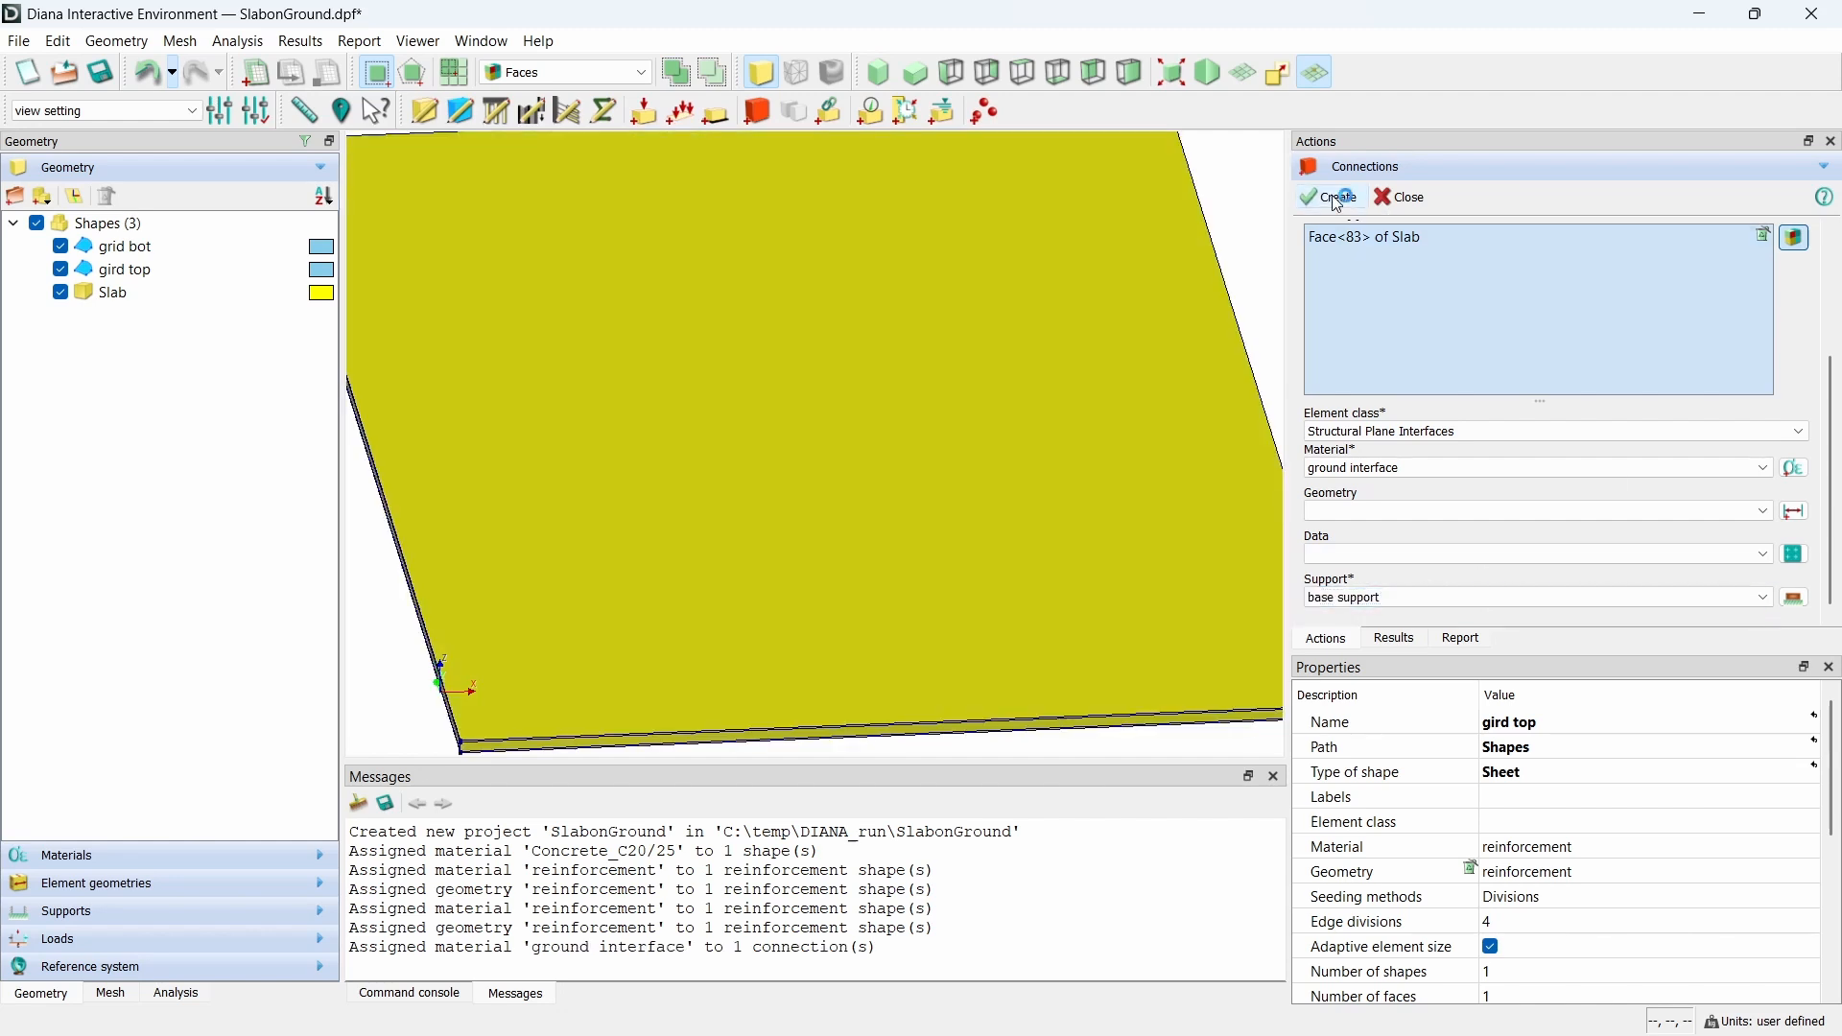
pyautogui.click(1418, 192)
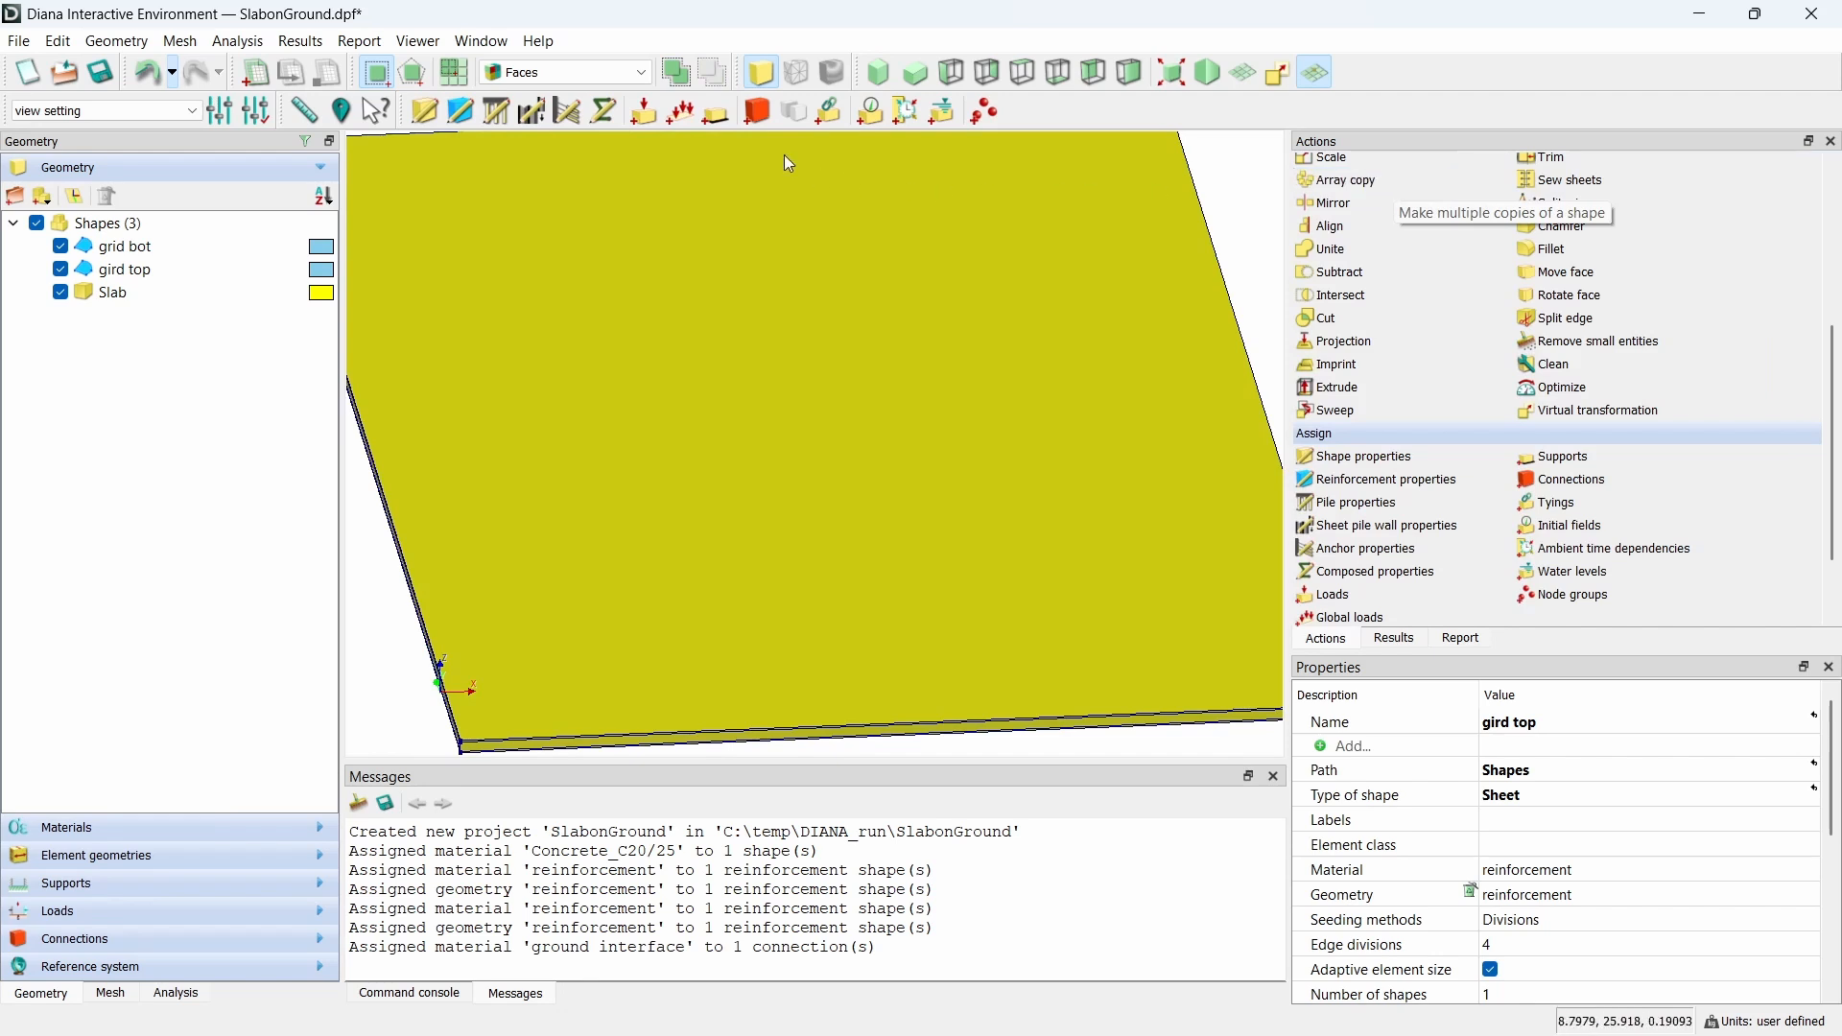
# - Create a deadweight global load named "SW" in a new load case "SW"
pyautogui.click(669, 123)
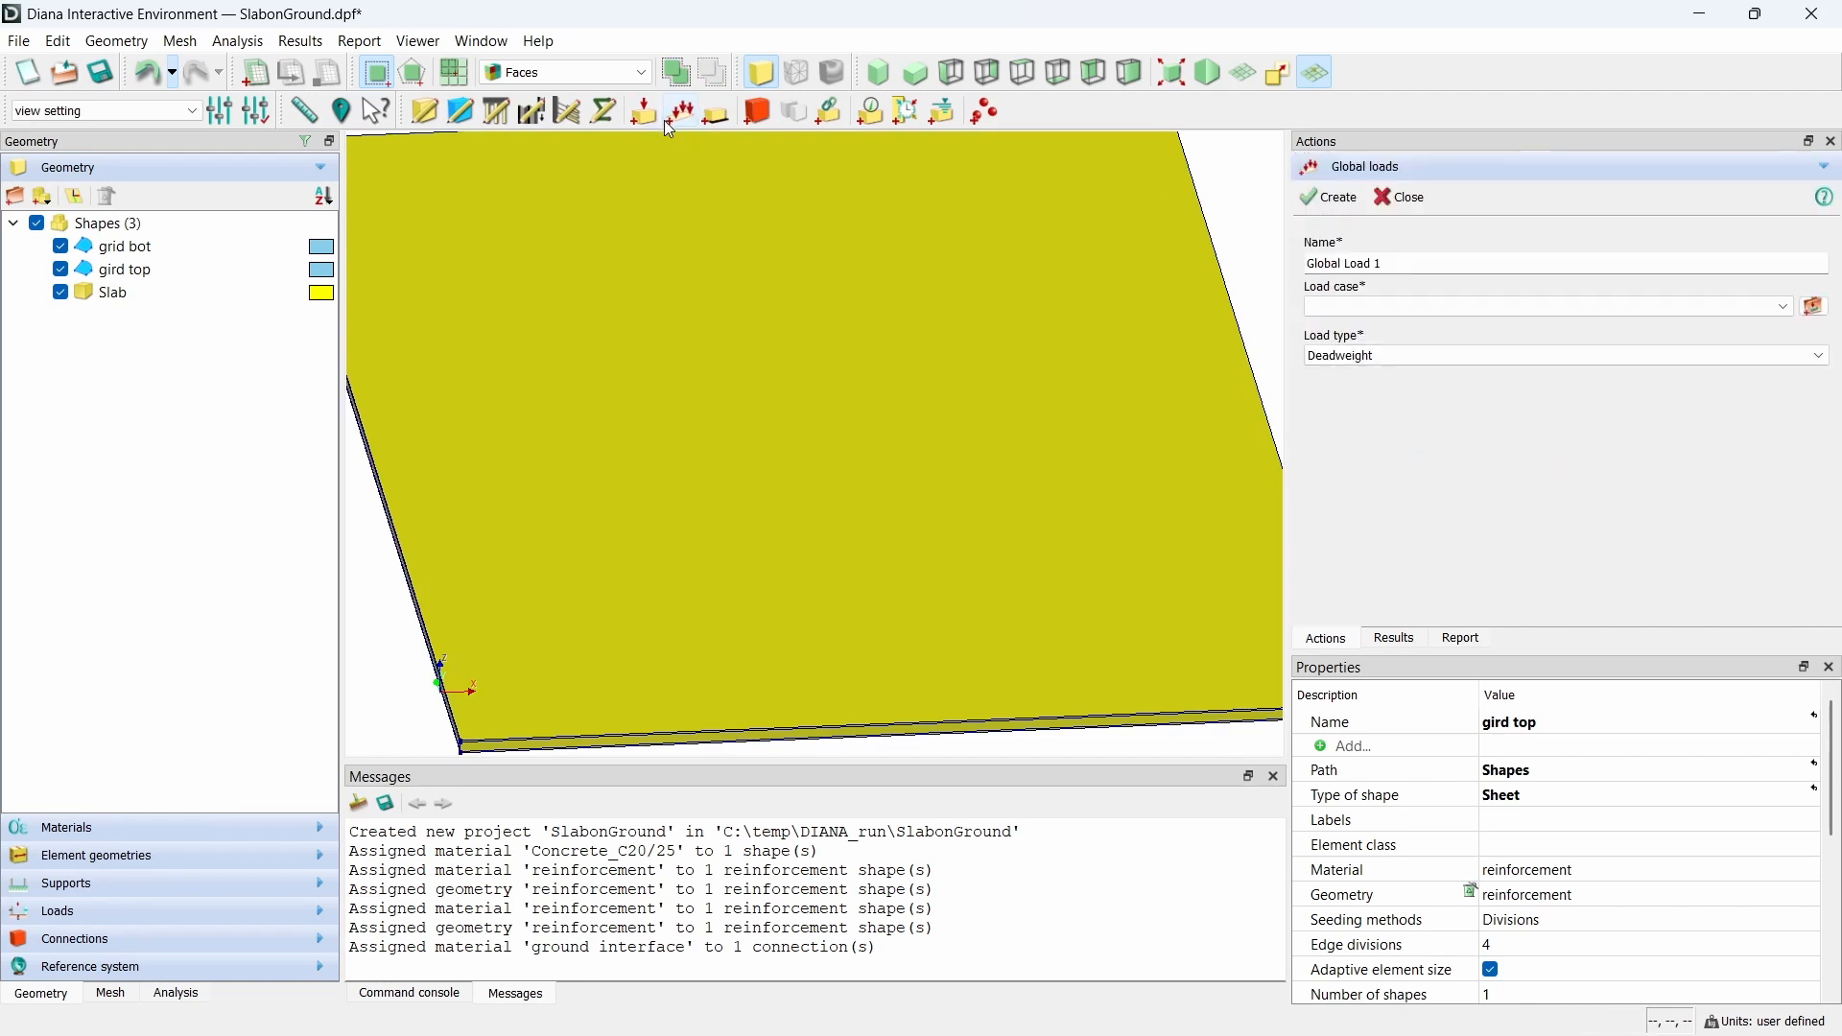
pyautogui.tripleClick(1454, 265)
pyautogui.write('SW')
pyautogui.click(1813, 306)
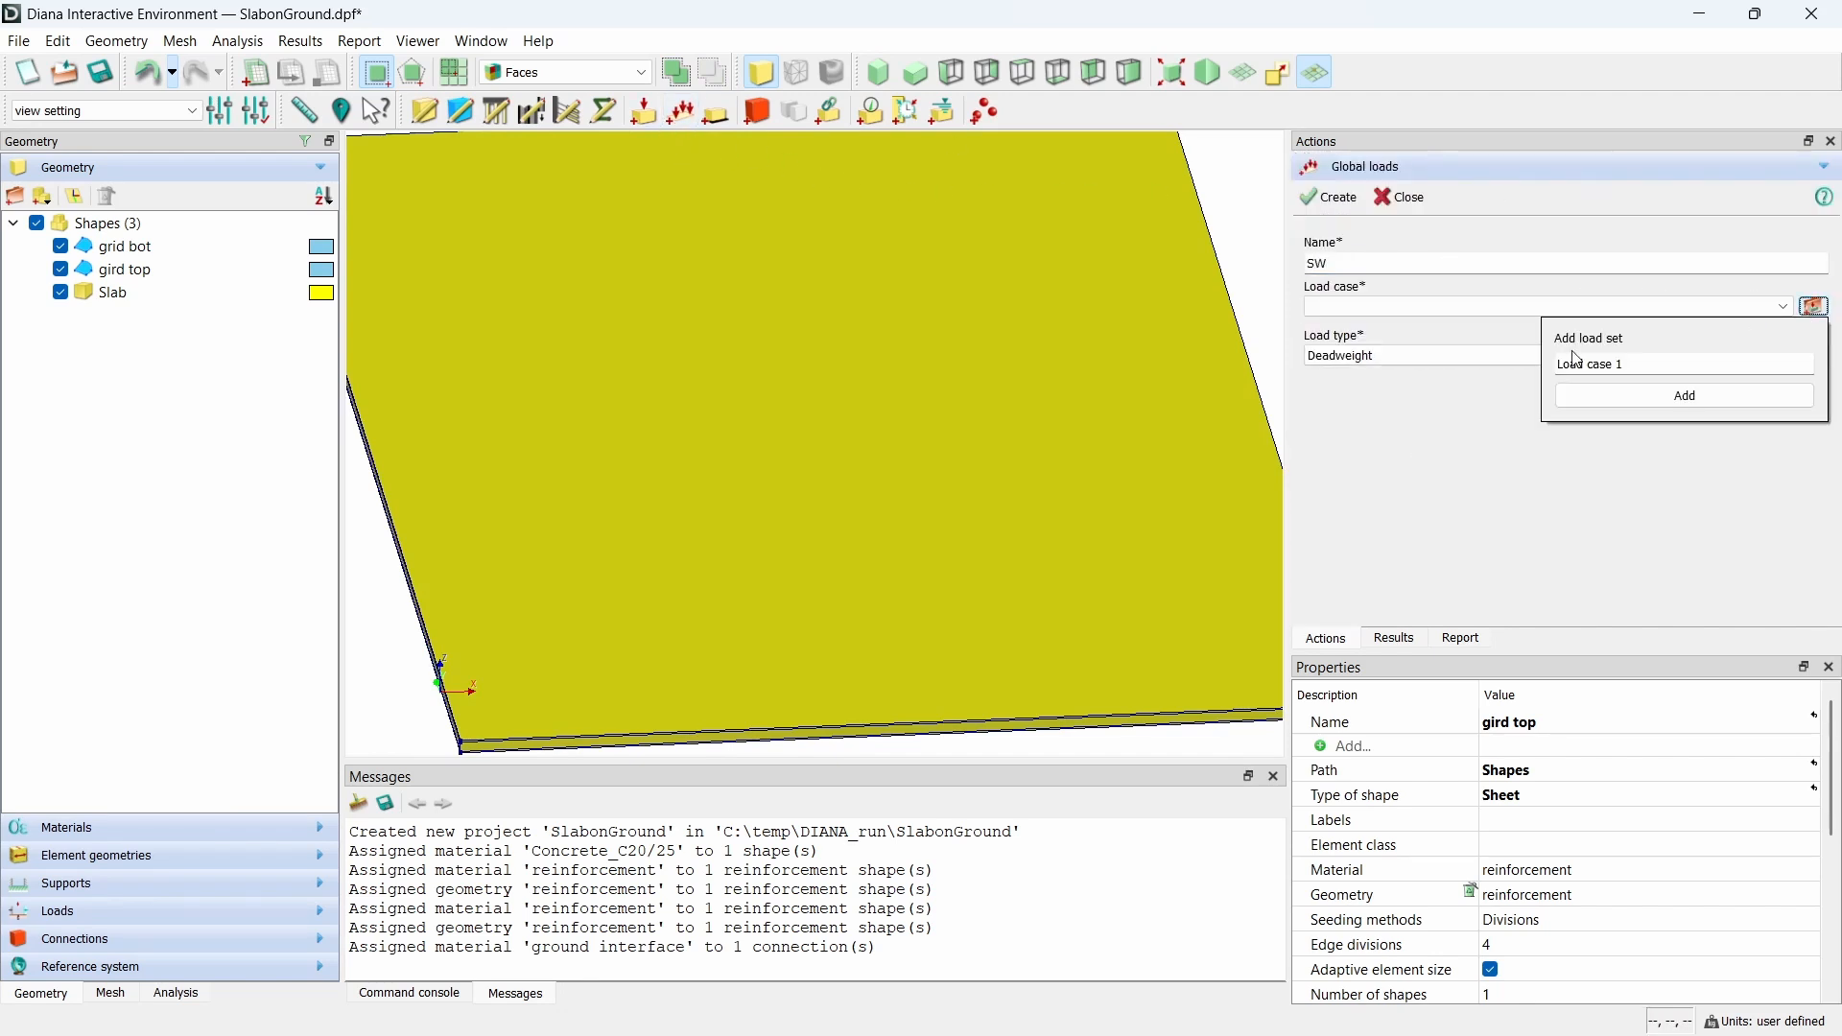
pyautogui.tripleClick(1579, 365)
pyautogui.write('SW')
pyautogui.click(1643, 397)
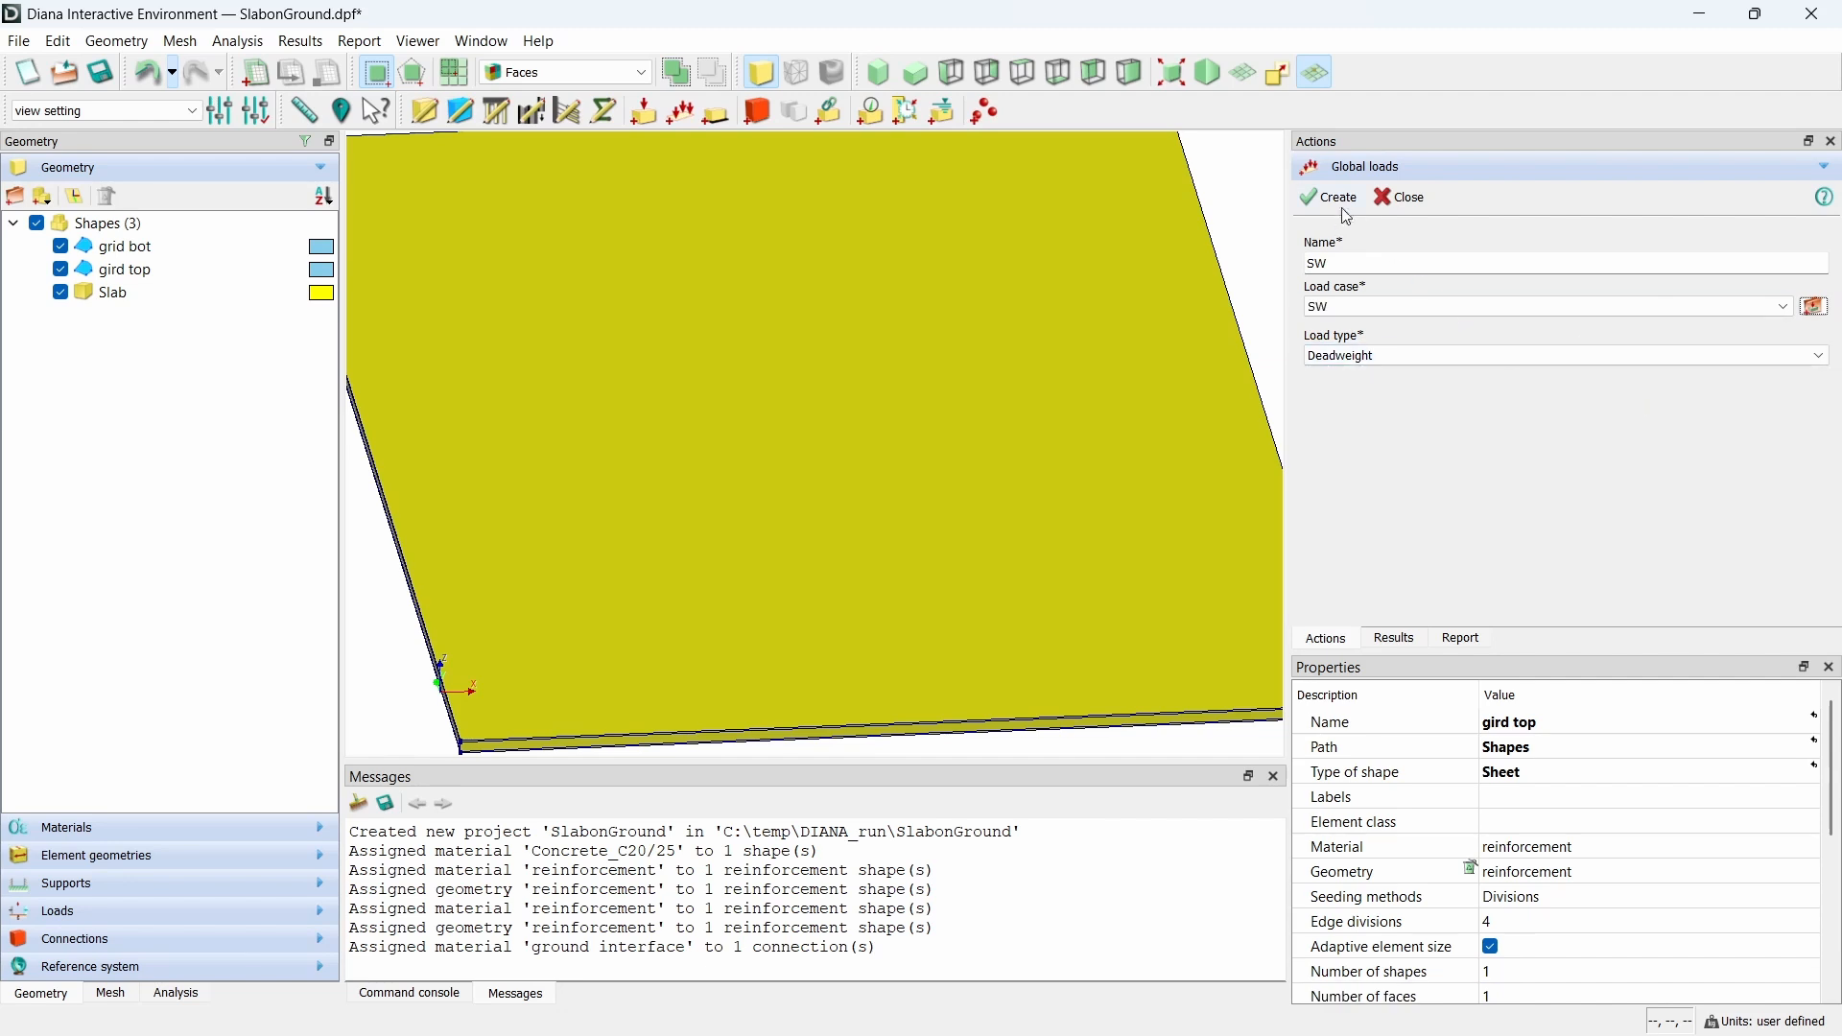
pyautogui.click(1332, 198)
pyautogui.click(1396, 198)
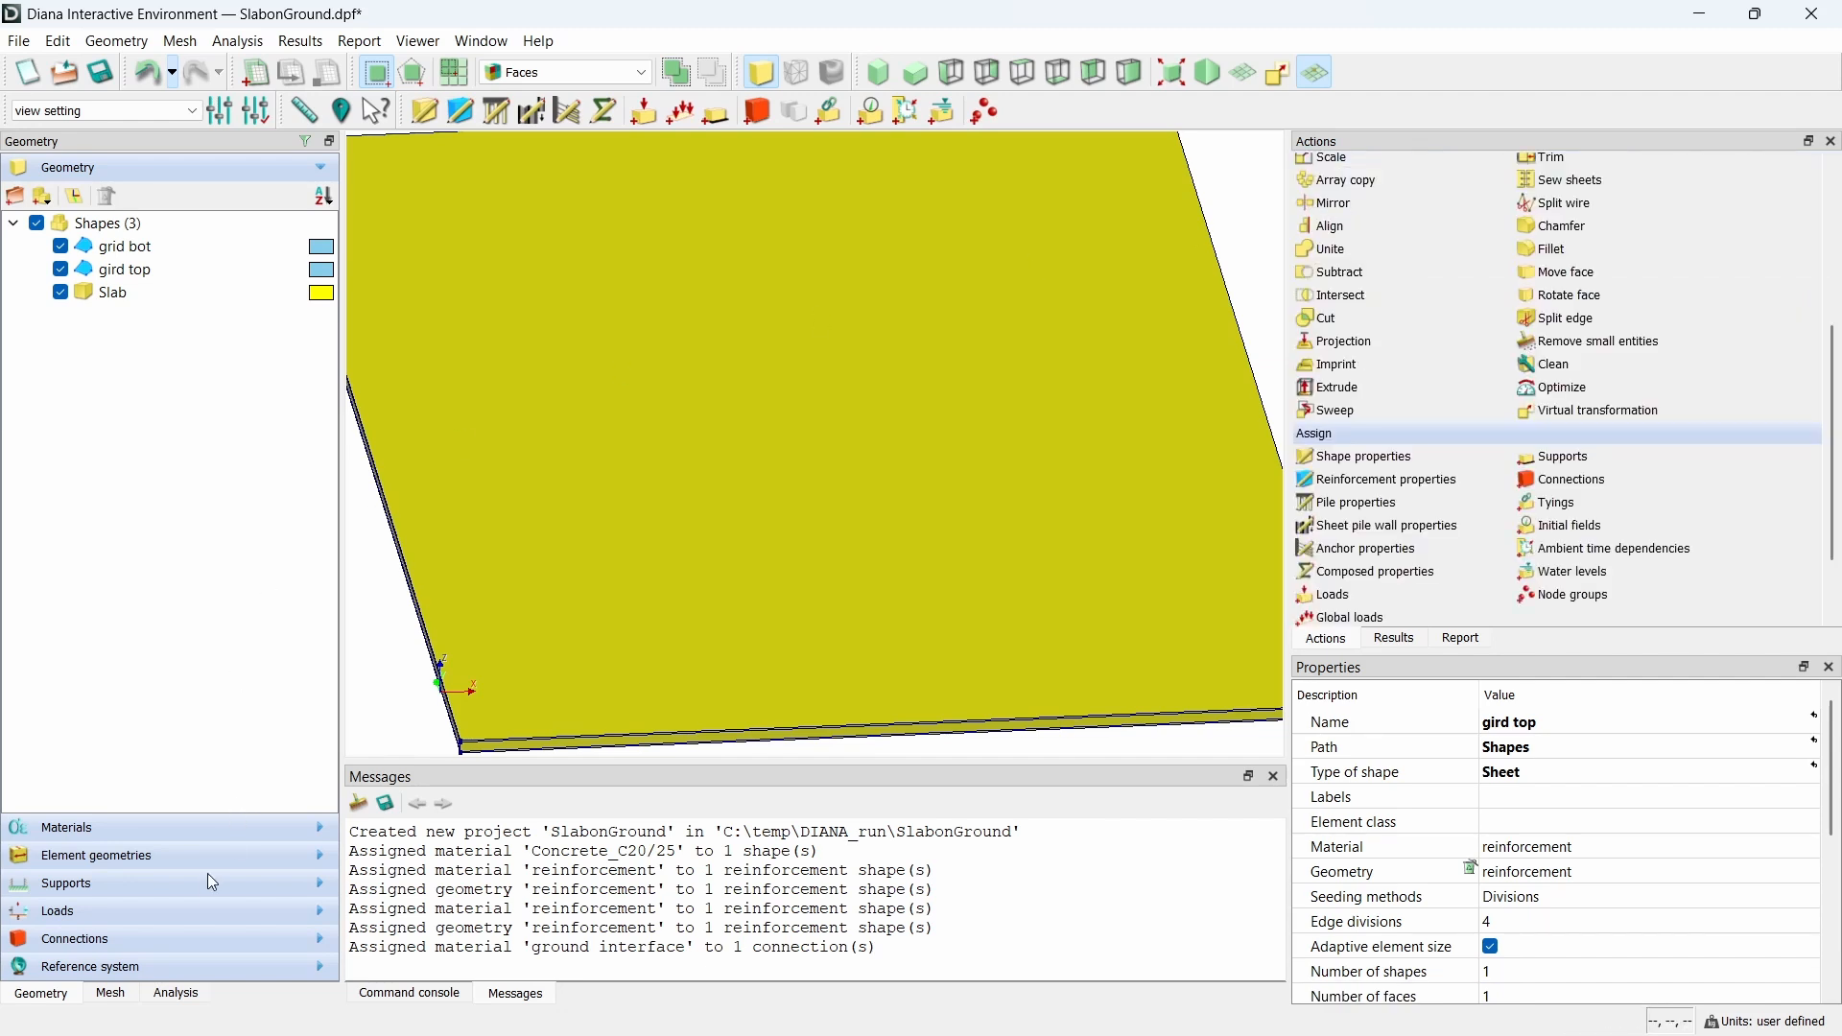
# - Define time dependent factors for the SW load case with a factor of 1 at times 0 and 1.5e9 s
pyautogui.click(197, 912)
pyautogui.click(11, 335)
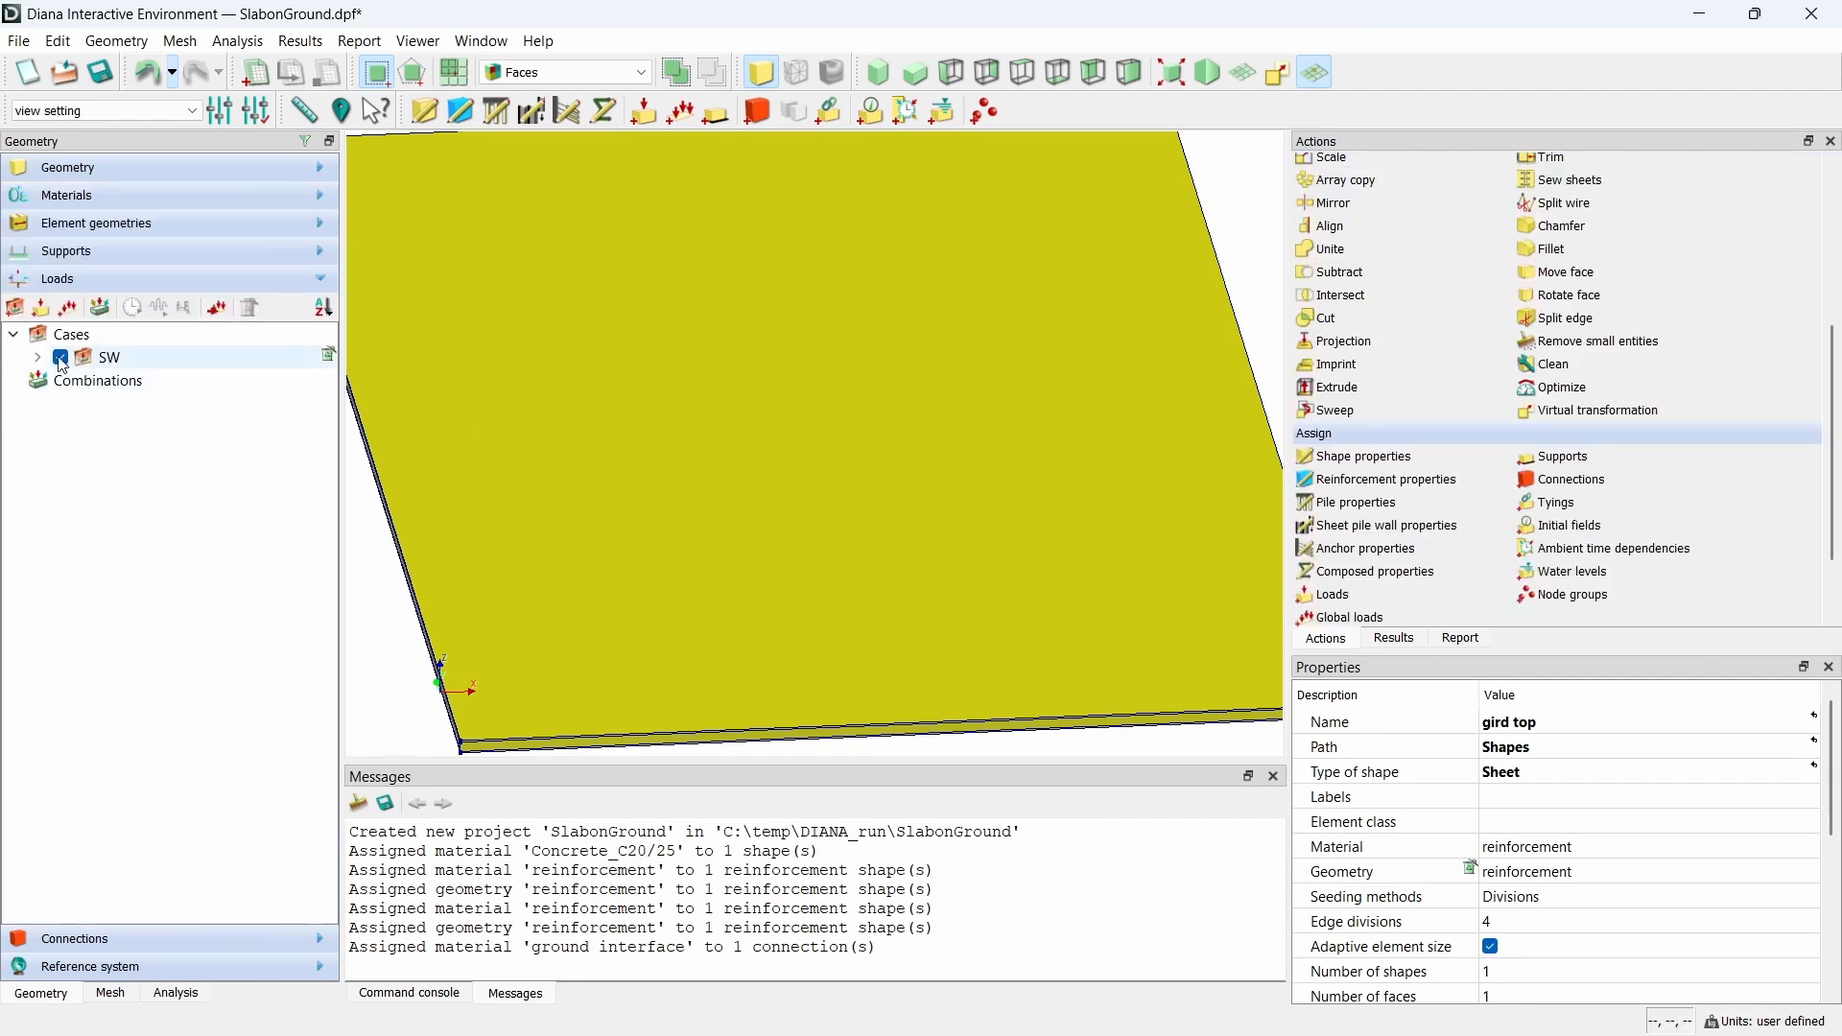
pyautogui.click(37, 357)
pyautogui.click(153, 359)
pyautogui.click(132, 308)
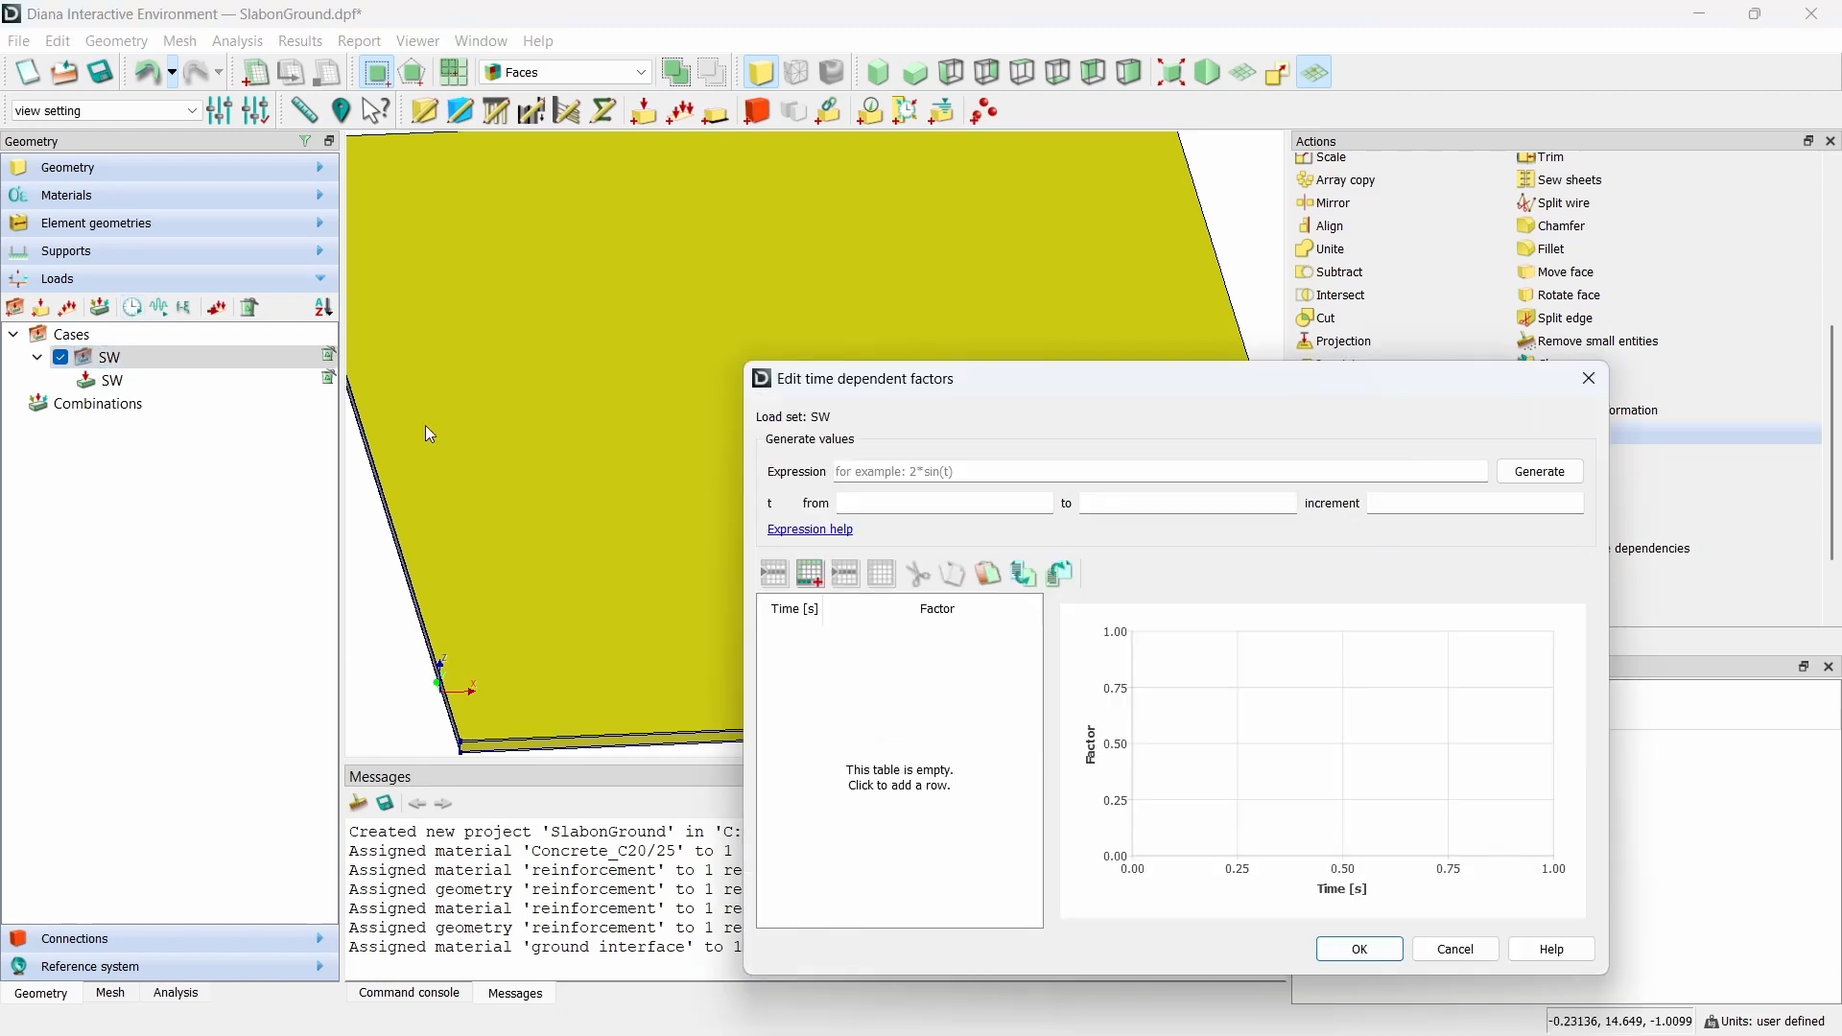
pyautogui.click(814, 576)
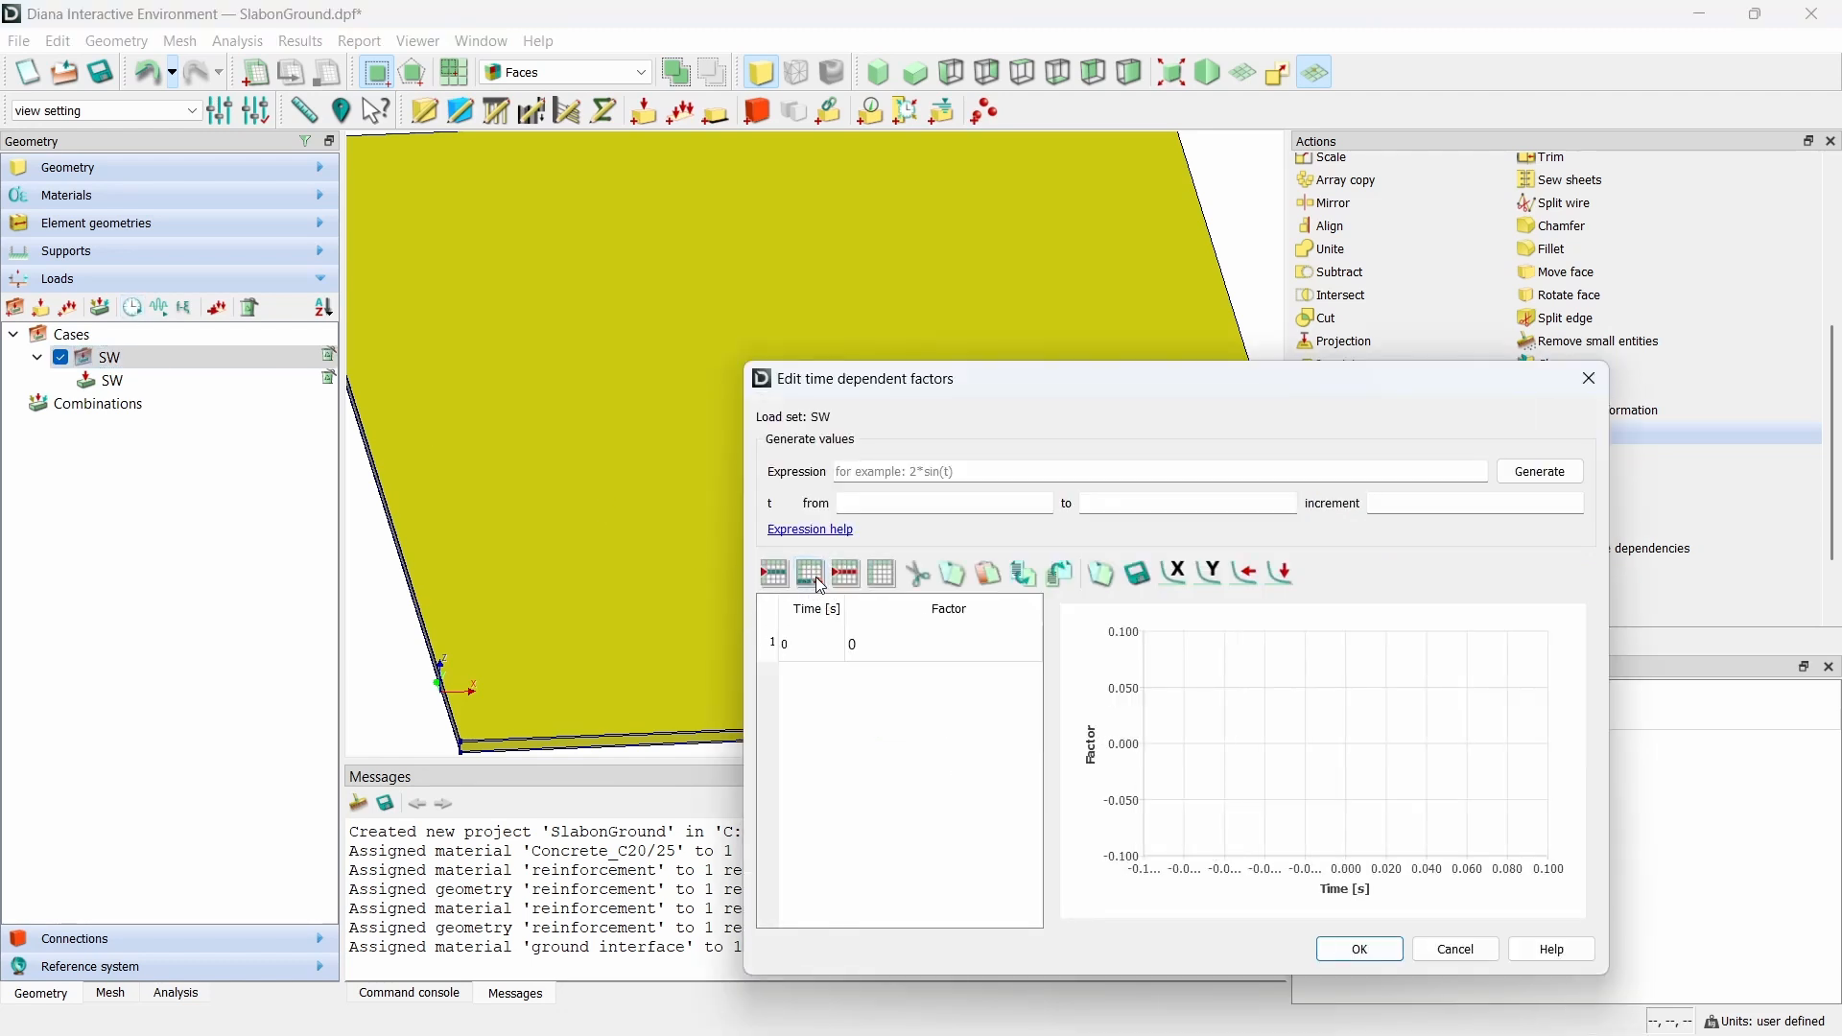
pyautogui.write('1')
pyautogui.click(814, 576)
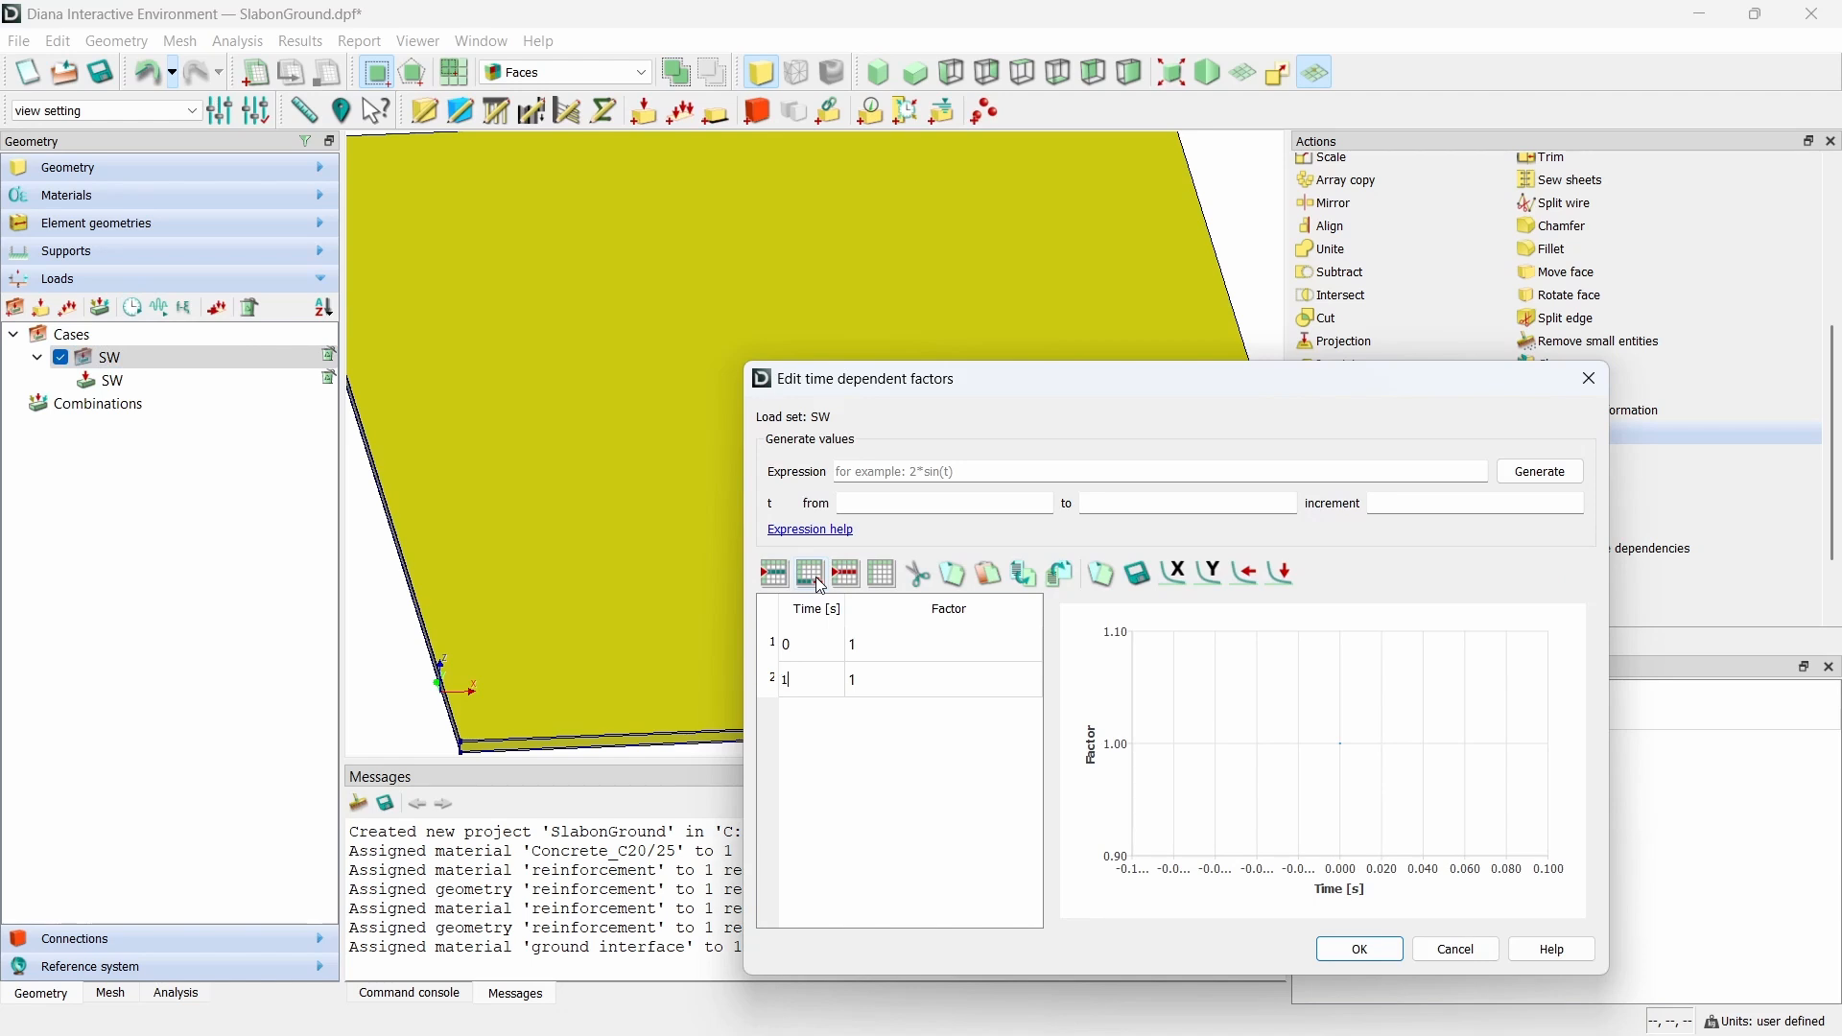
pyautogui.write('1.5e9')
pyautogui.press('Return')
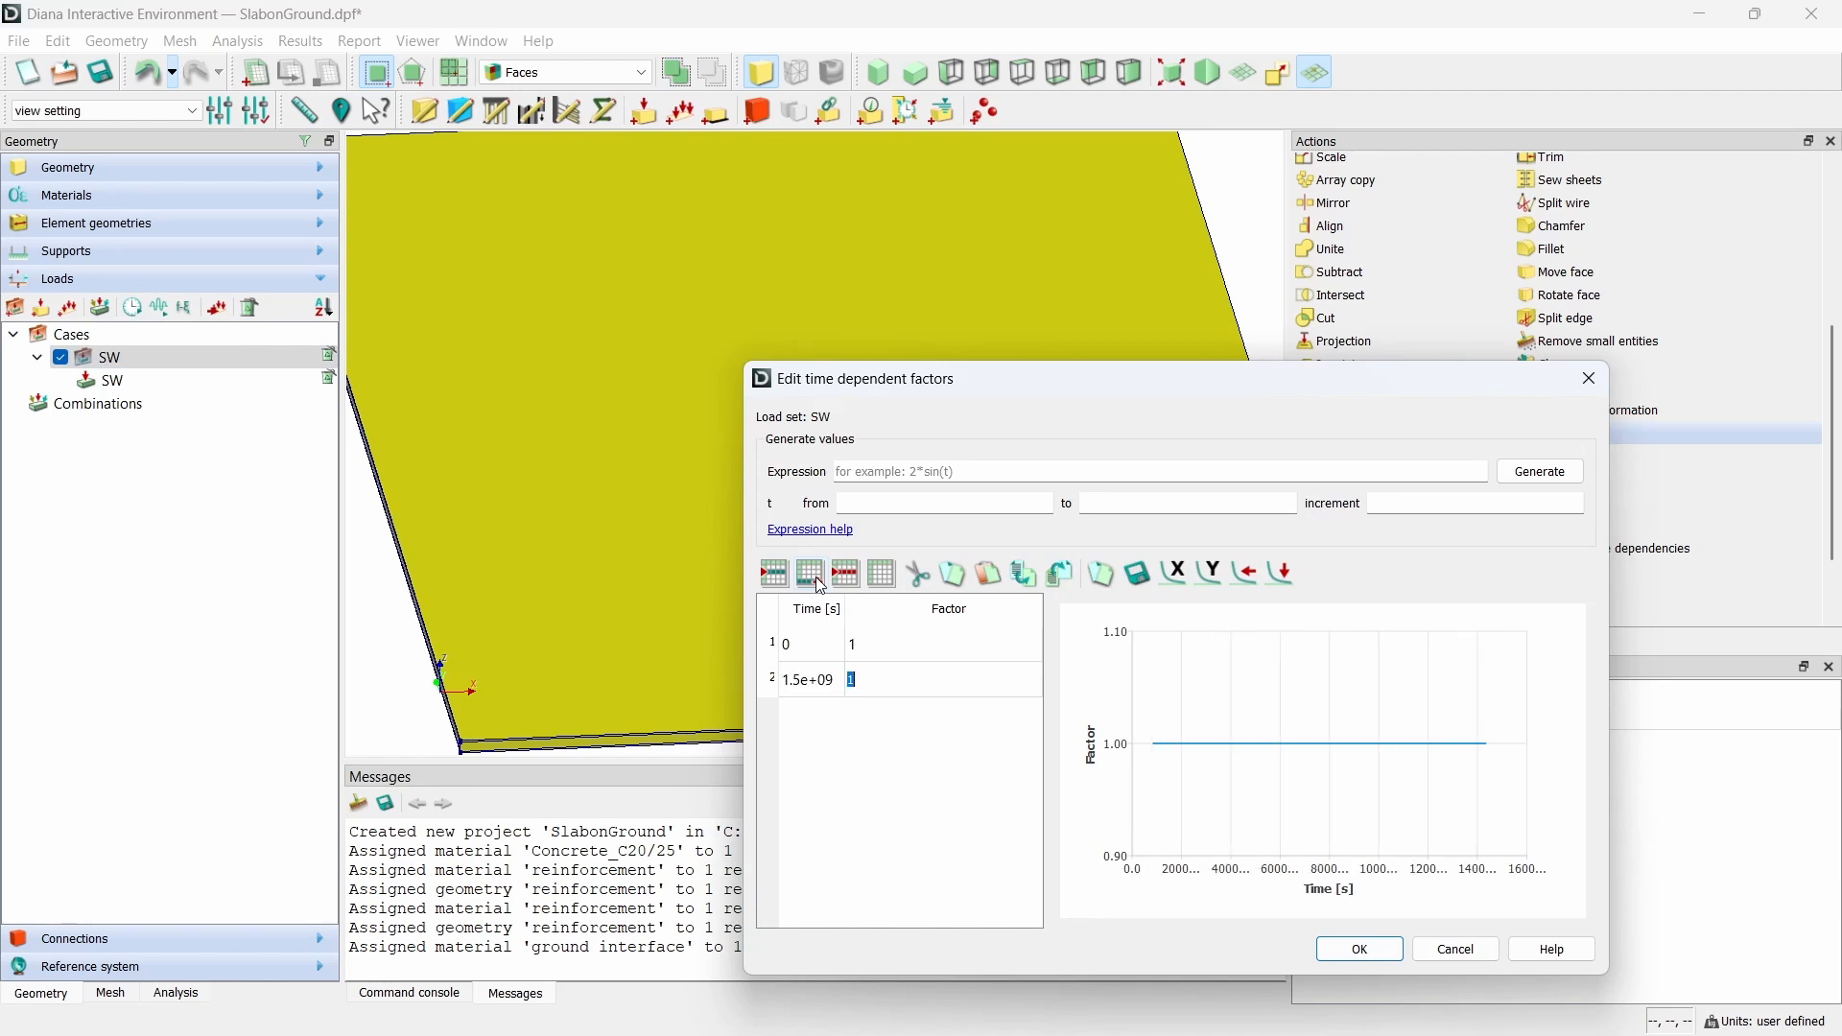
pyautogui.click(1356, 950)
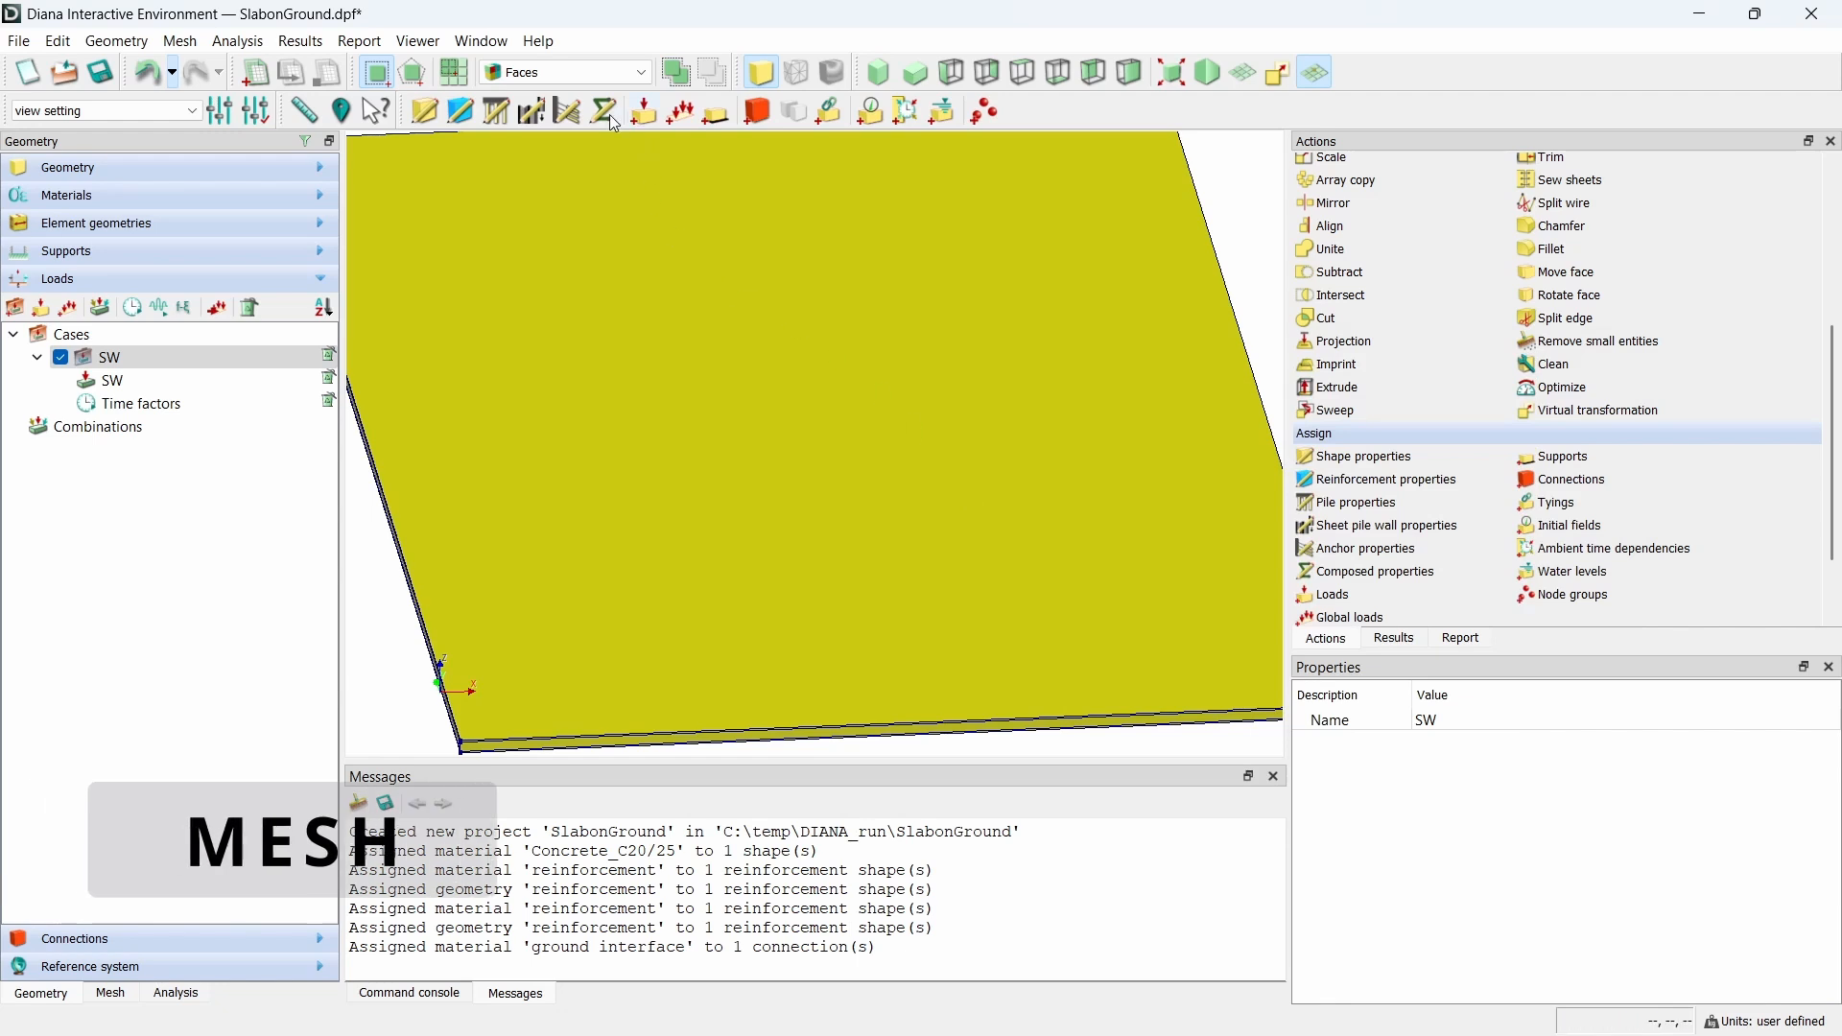
# - Make the mesh shape actions available in the workspace
pyautogui.scroll(-1, 1241, 212)
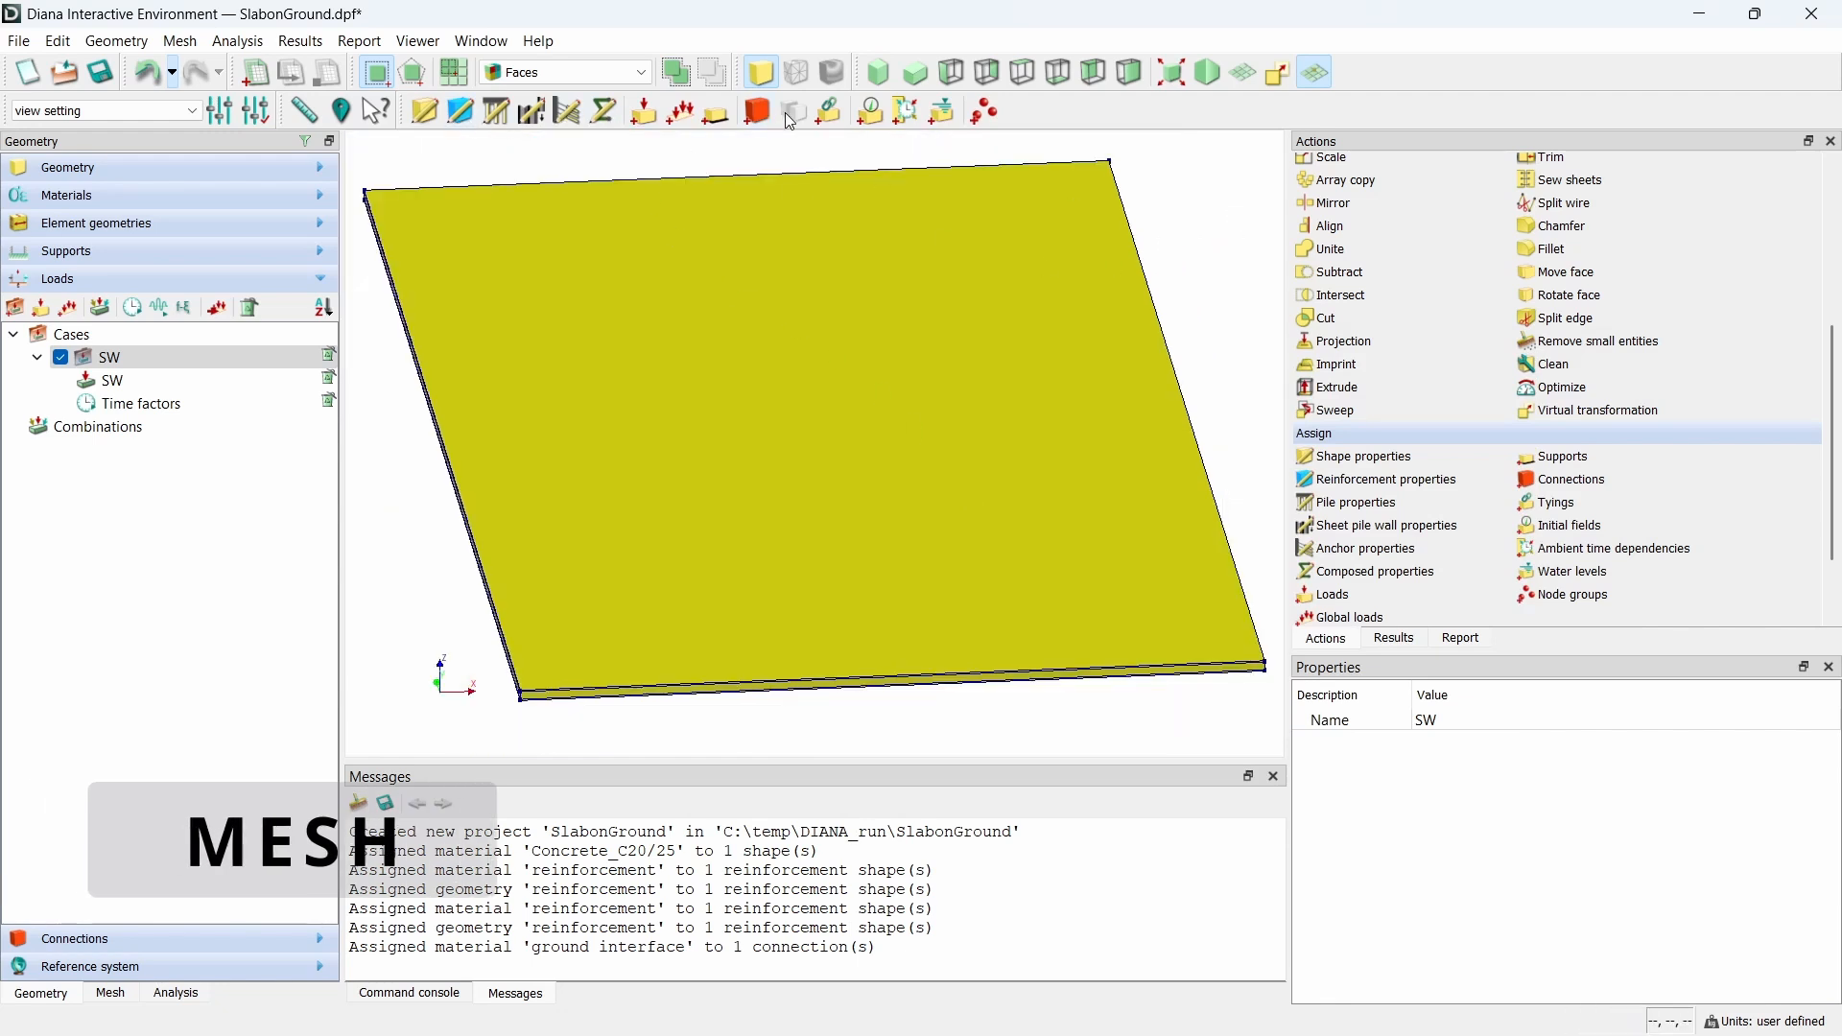
pyautogui.rightClick(1142, 111)
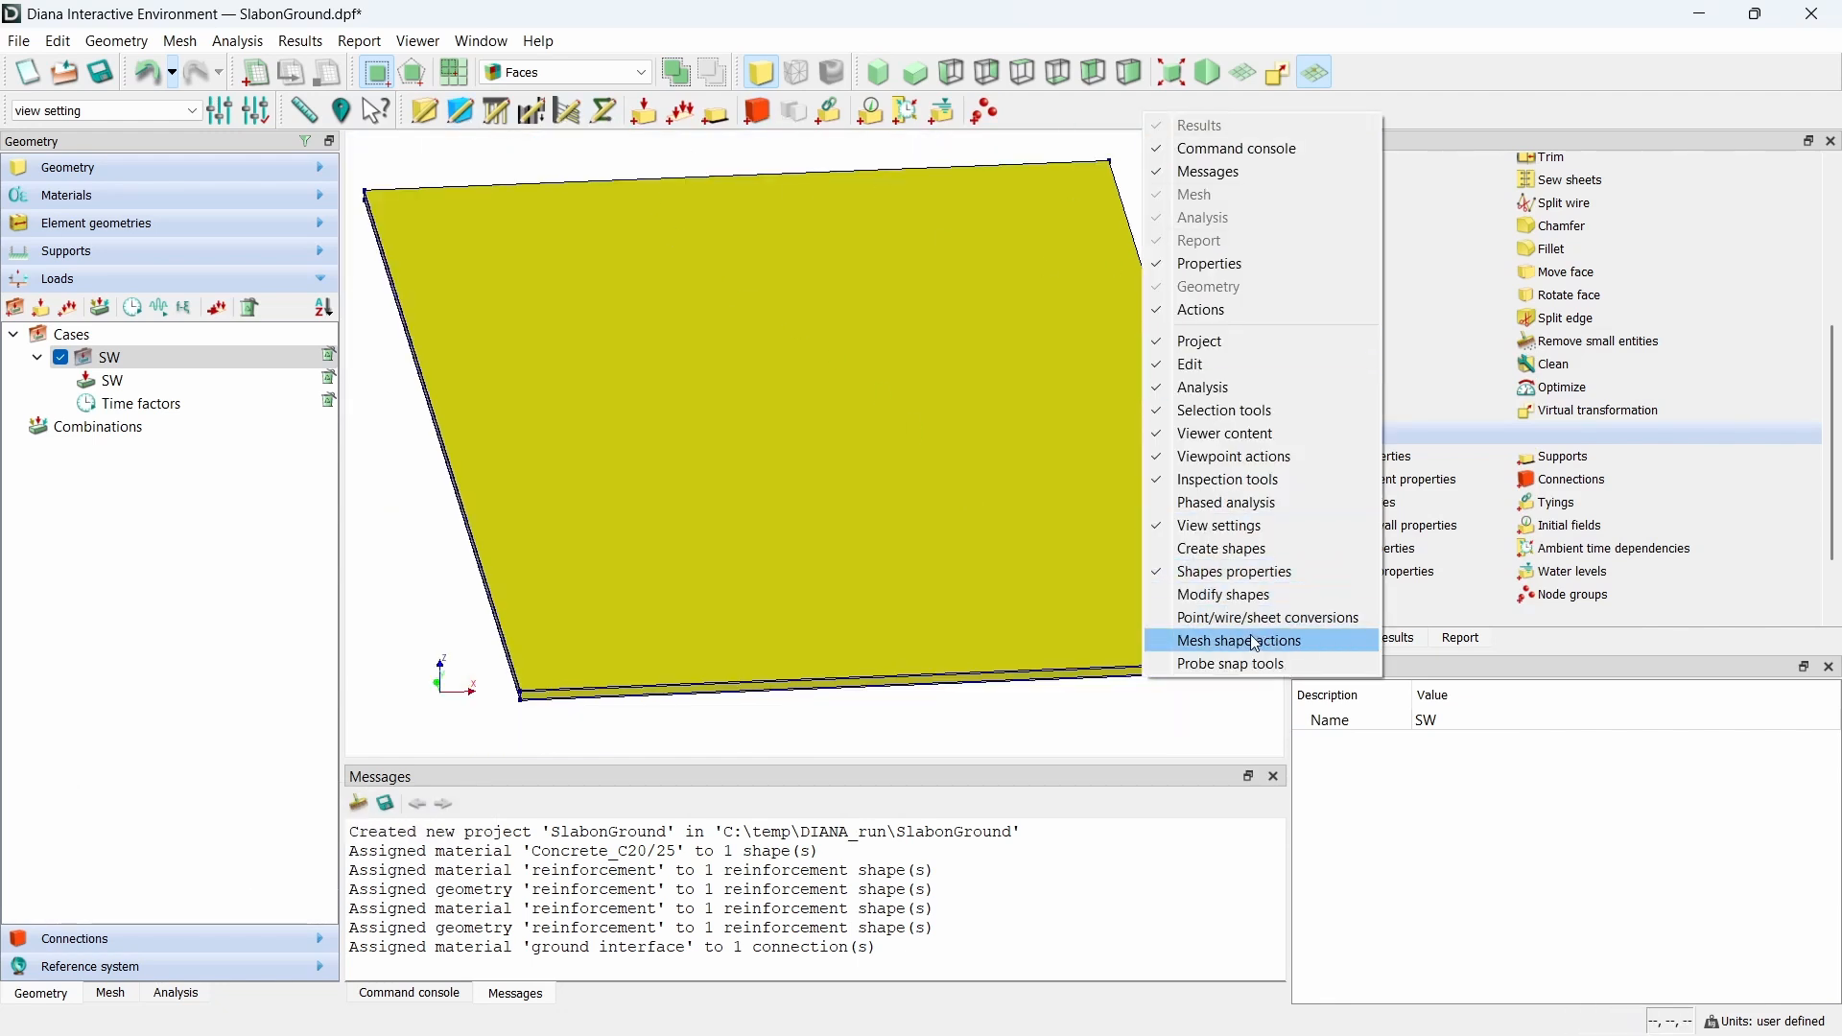
pyautogui.click(1248, 641)
# - Assign mesh properties to the Slab shape, seeded by element size with a desired size of 1 m
pyautogui.click(438, 114)
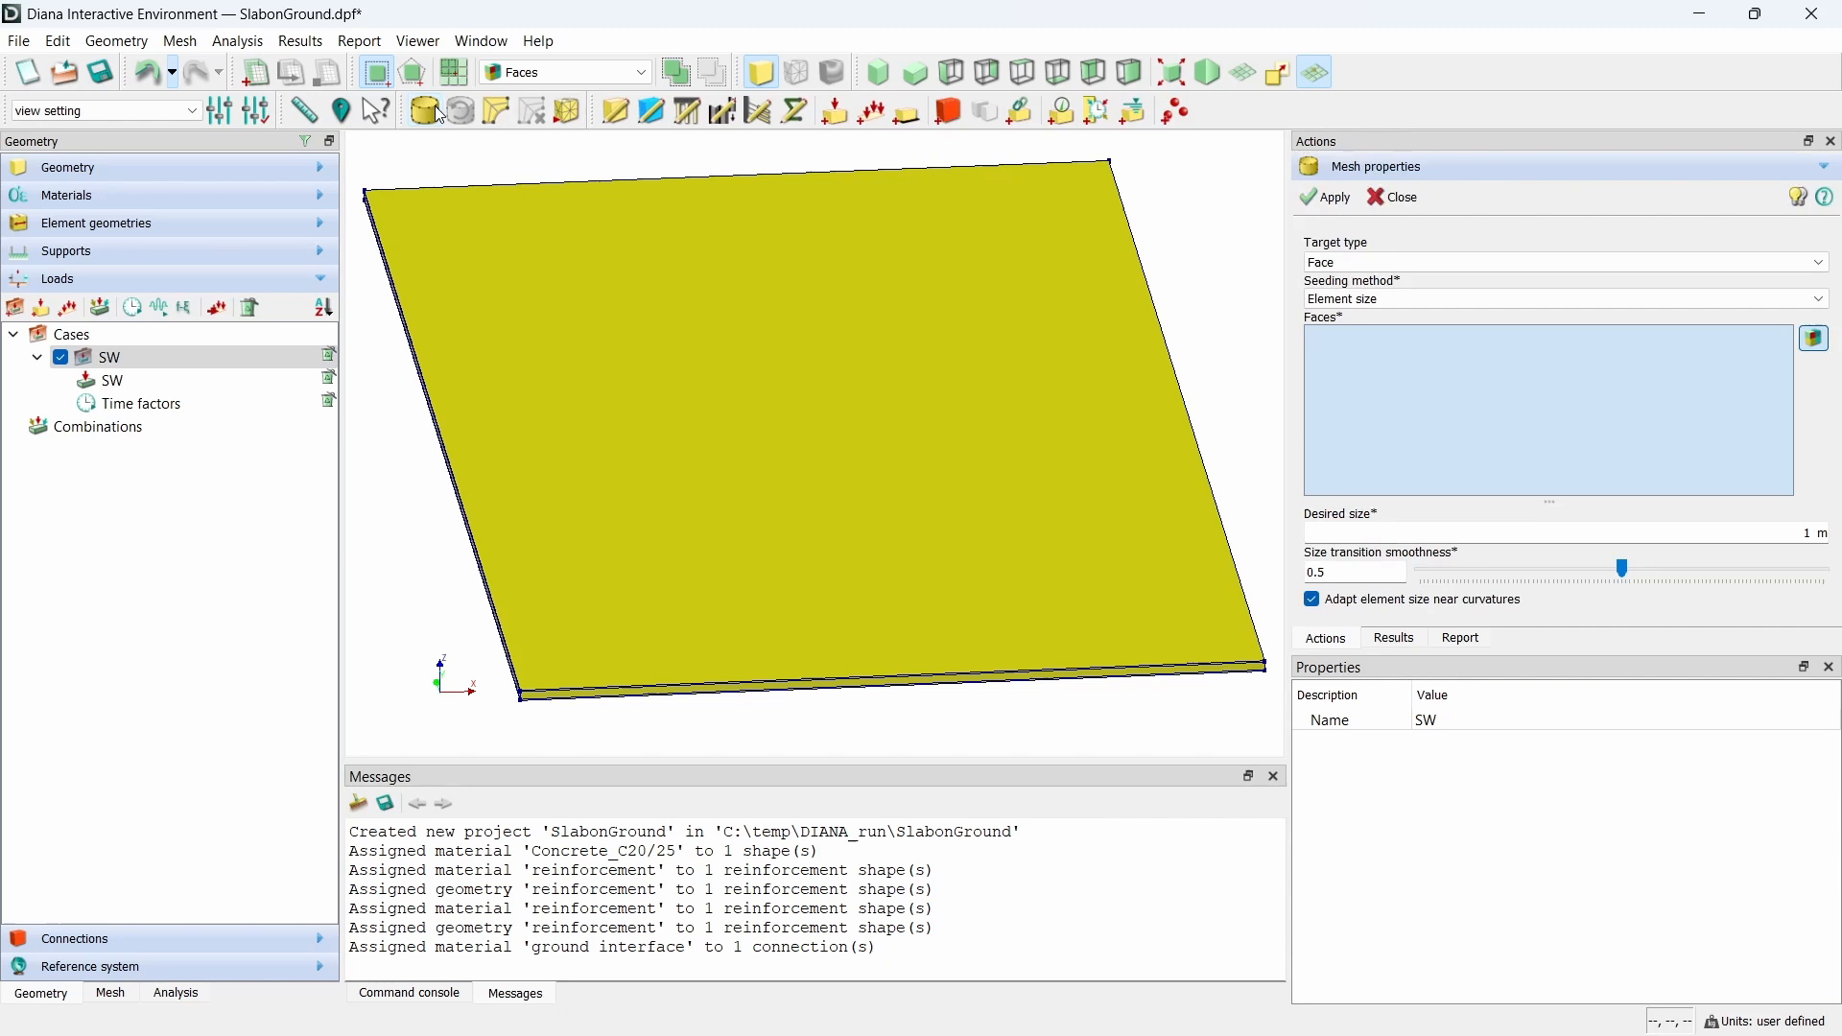
pyautogui.click(900, 414)
pyautogui.click(1427, 262)
pyautogui.click(1422, 281)
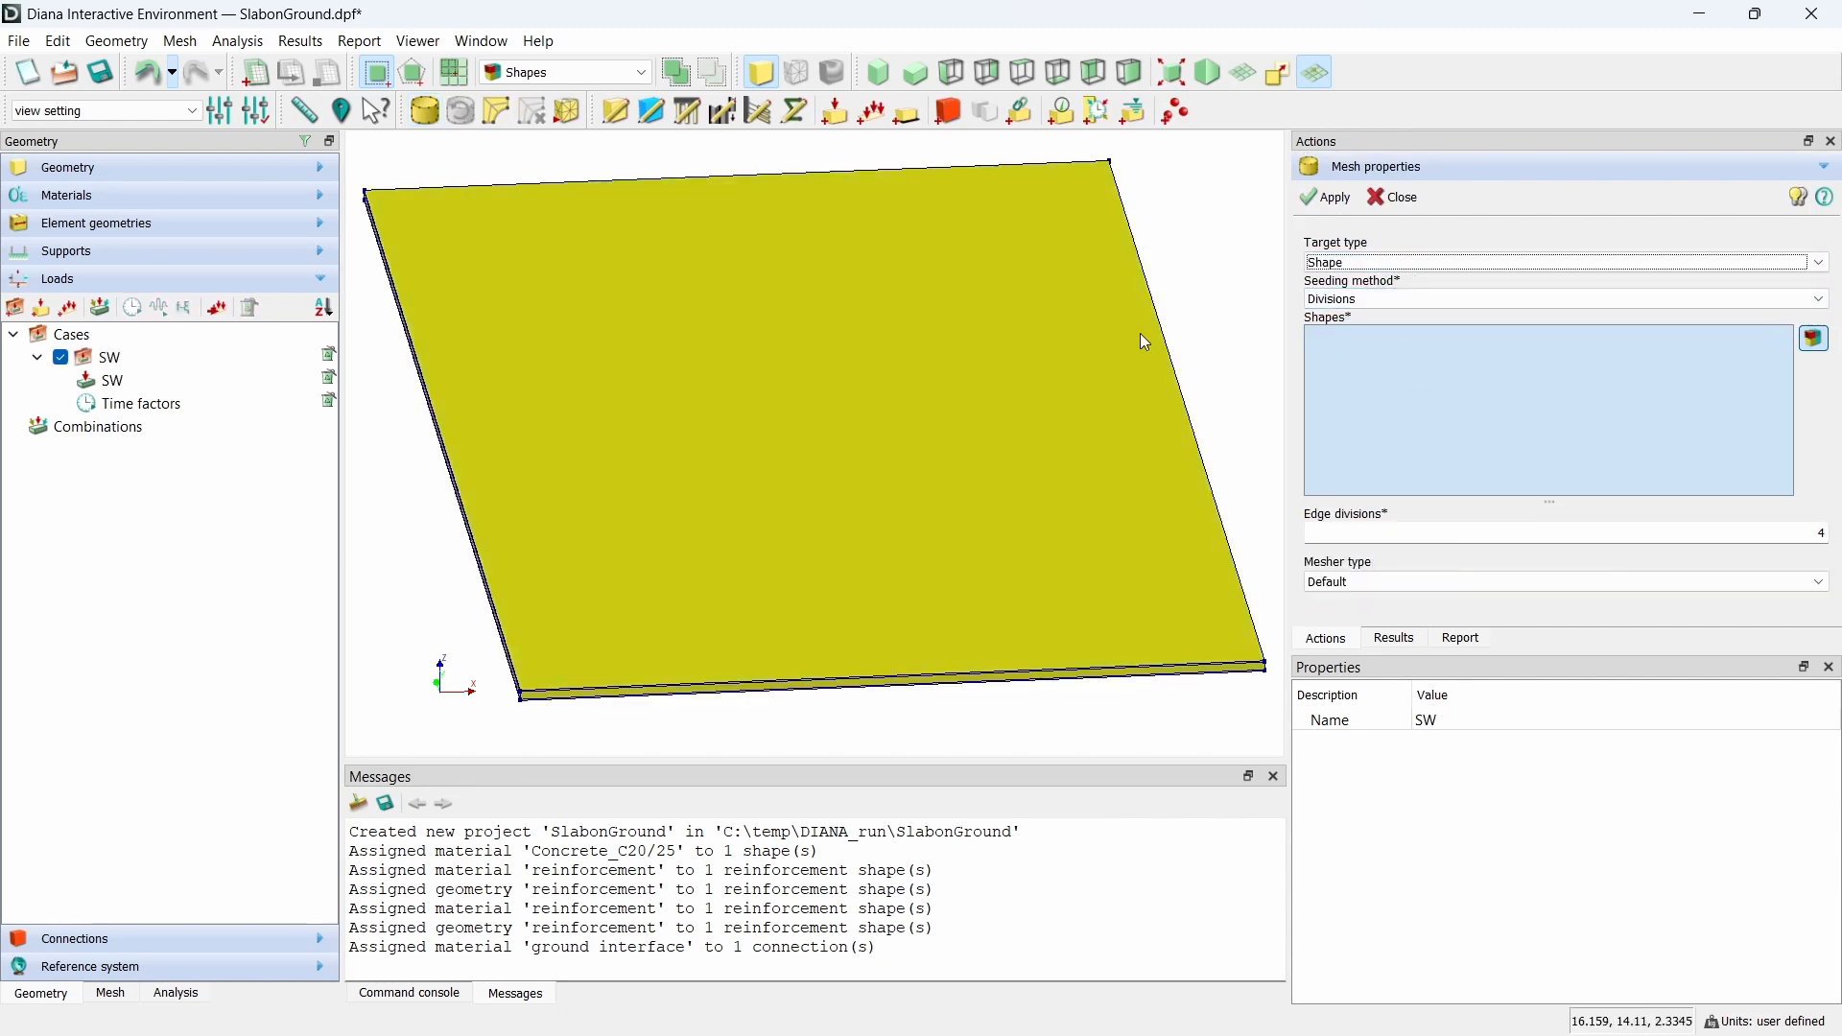
pyautogui.click(1140, 332)
pyautogui.click(1382, 298)
pyautogui.click(1382, 349)
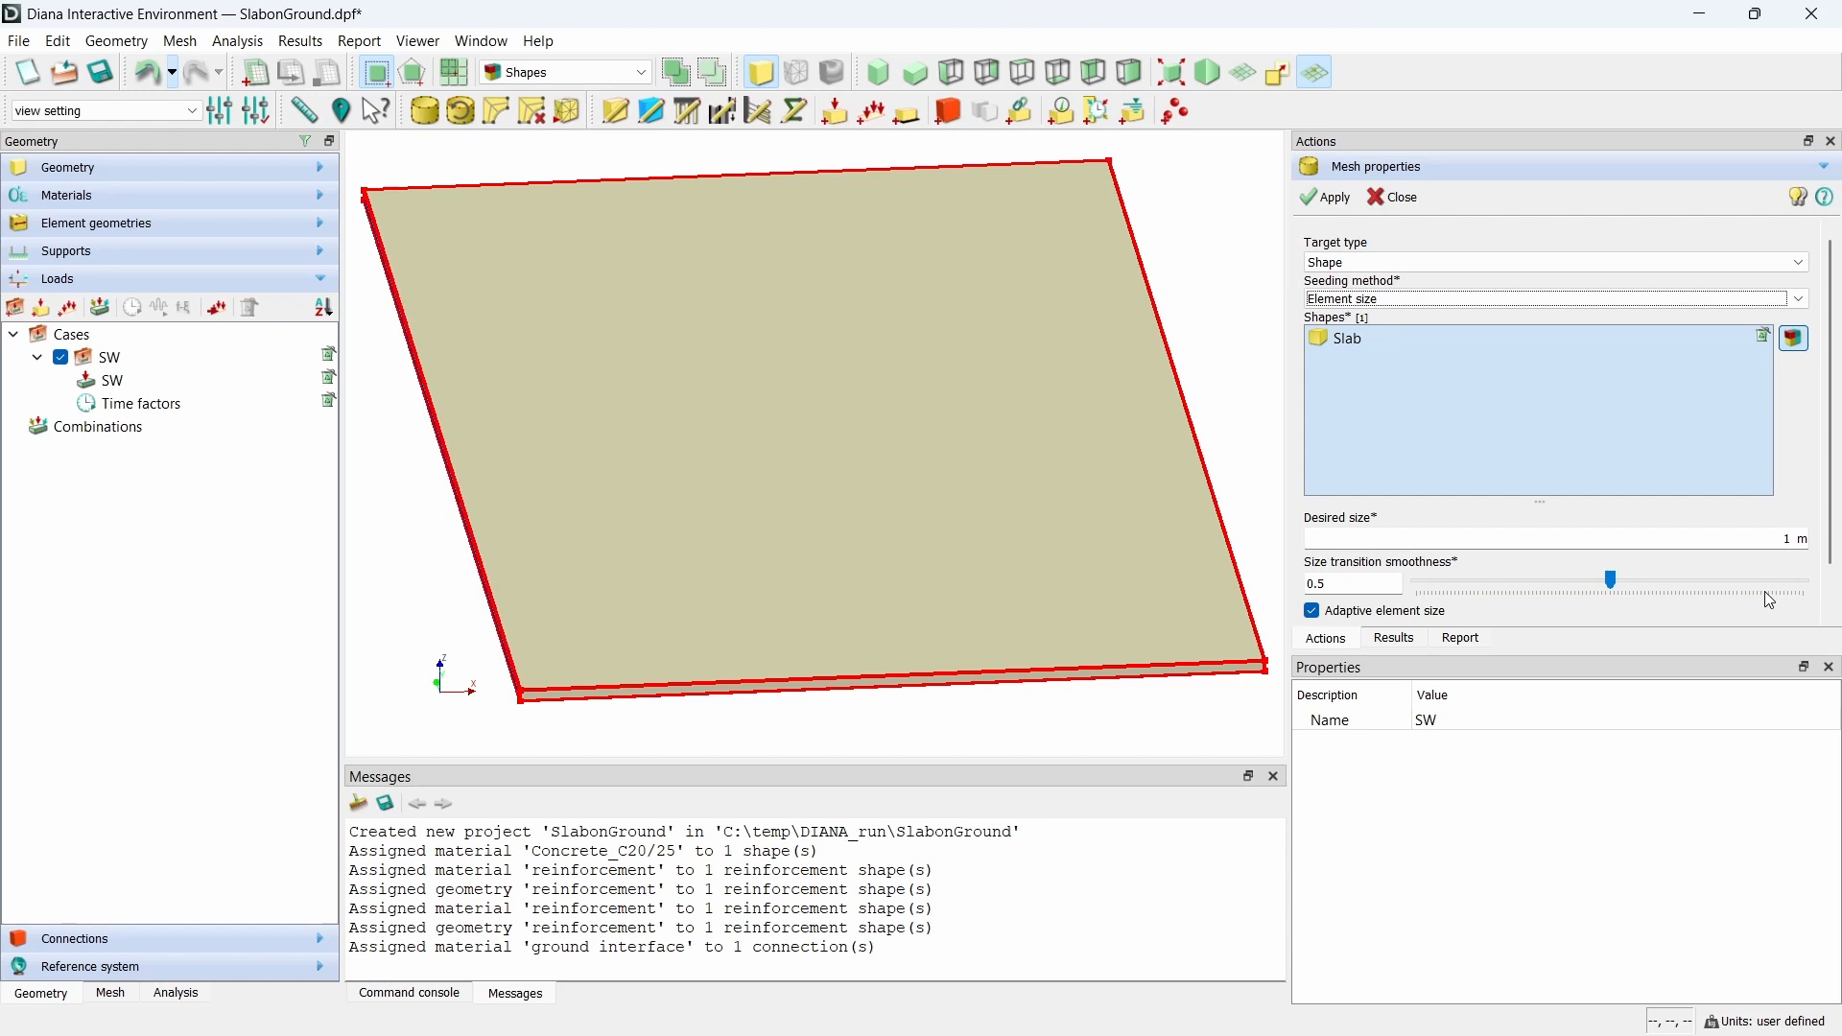
pyautogui.scroll(-2, 1822, 372)
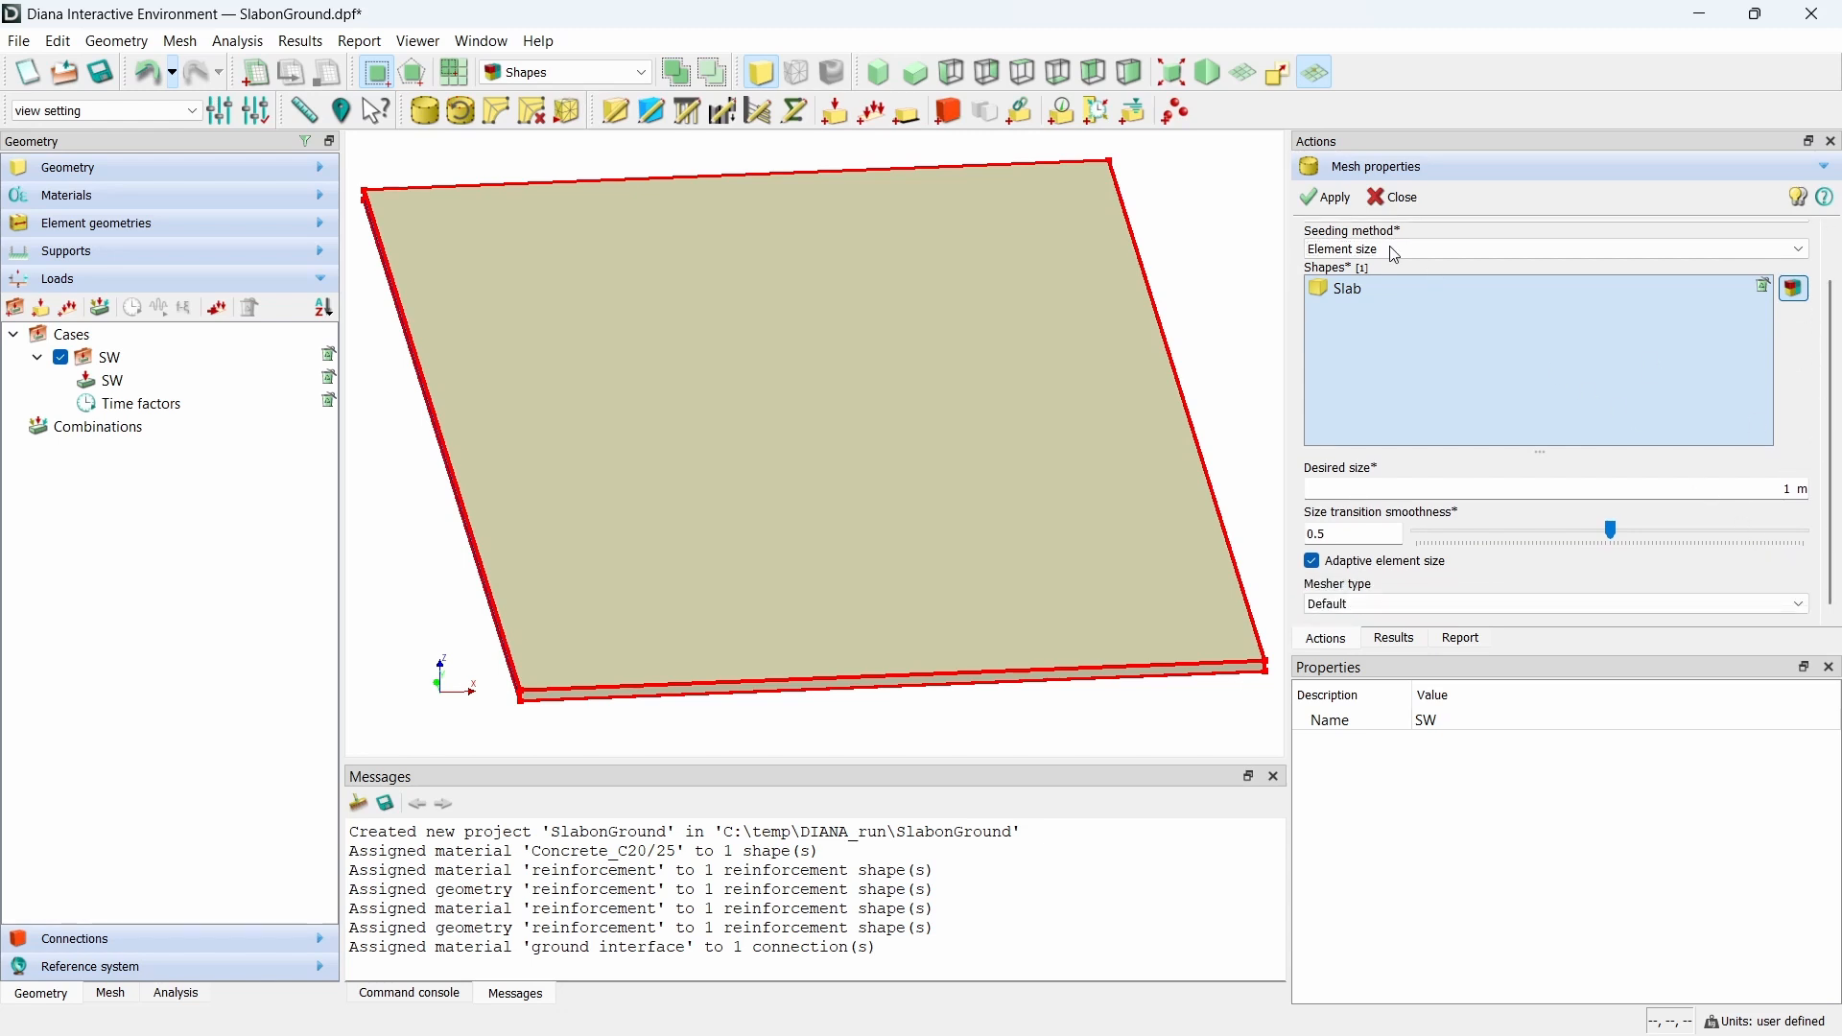
pyautogui.click(1360, 205)
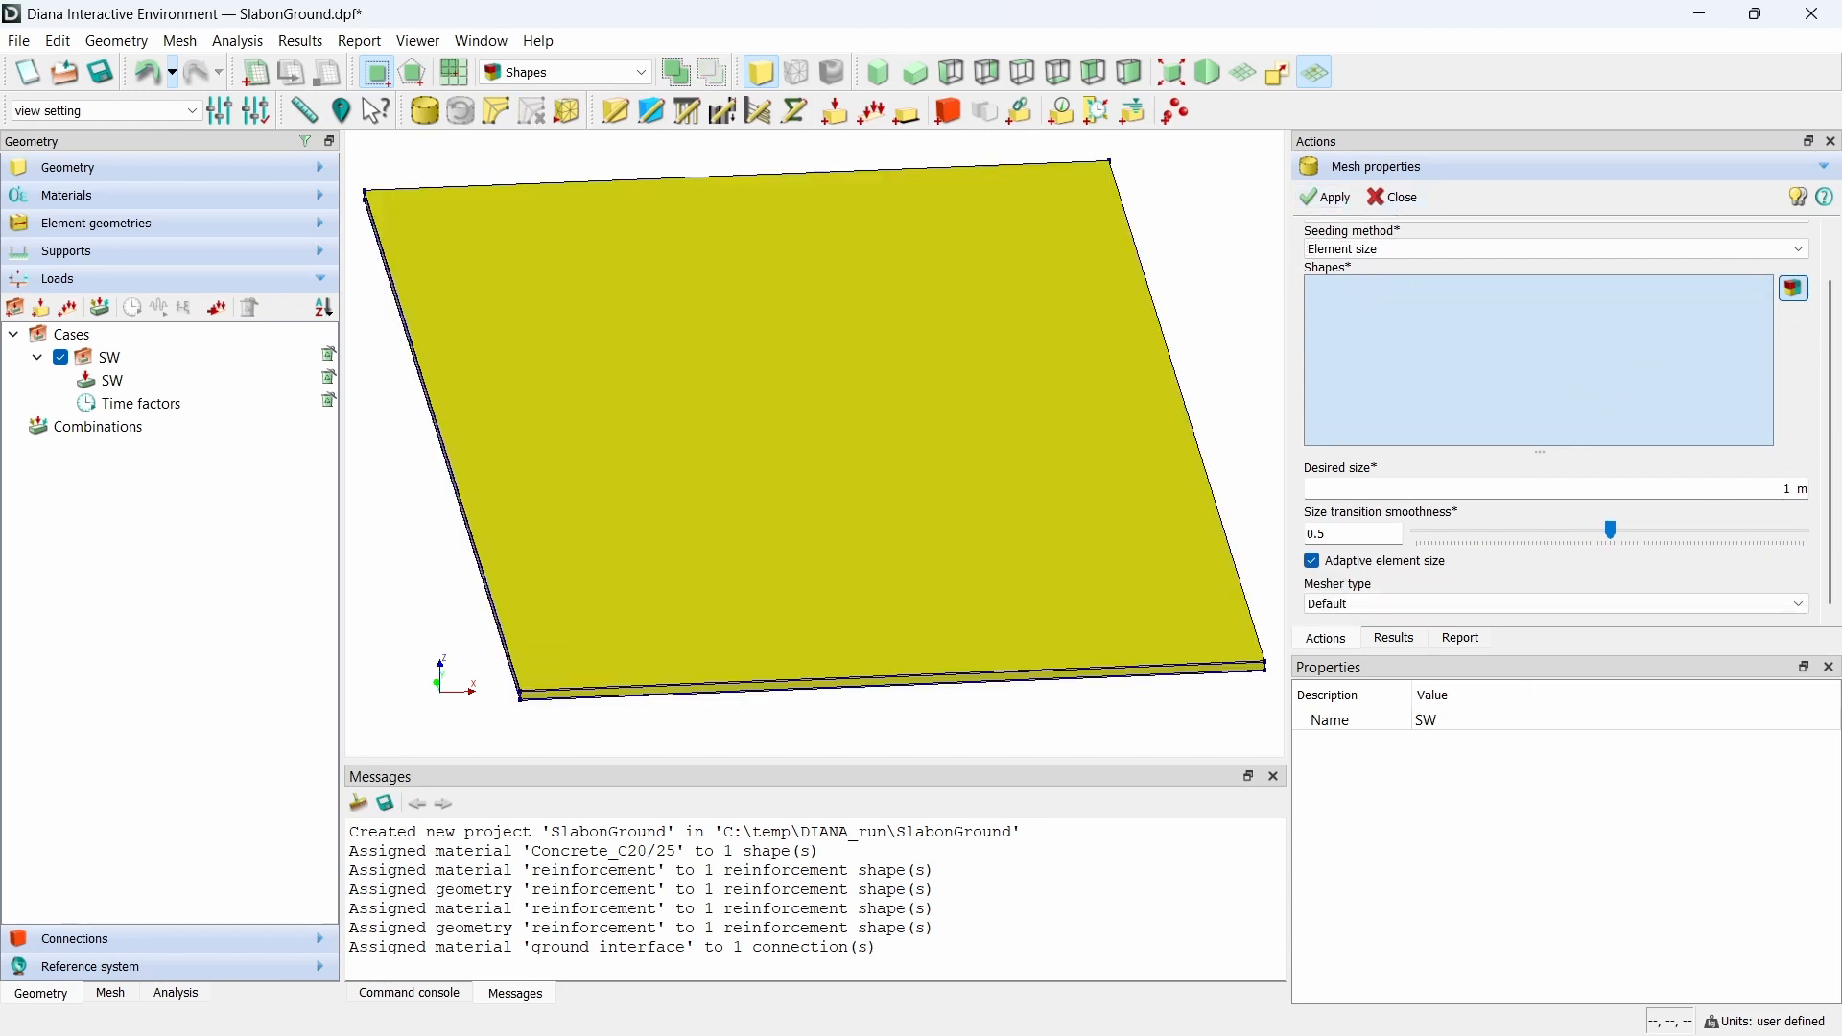
# - Seed the slab's four vertical corner edges with 3 edge divisions each
pyautogui.scroll(2, 1827, 355)
pyautogui.click(1521, 264)
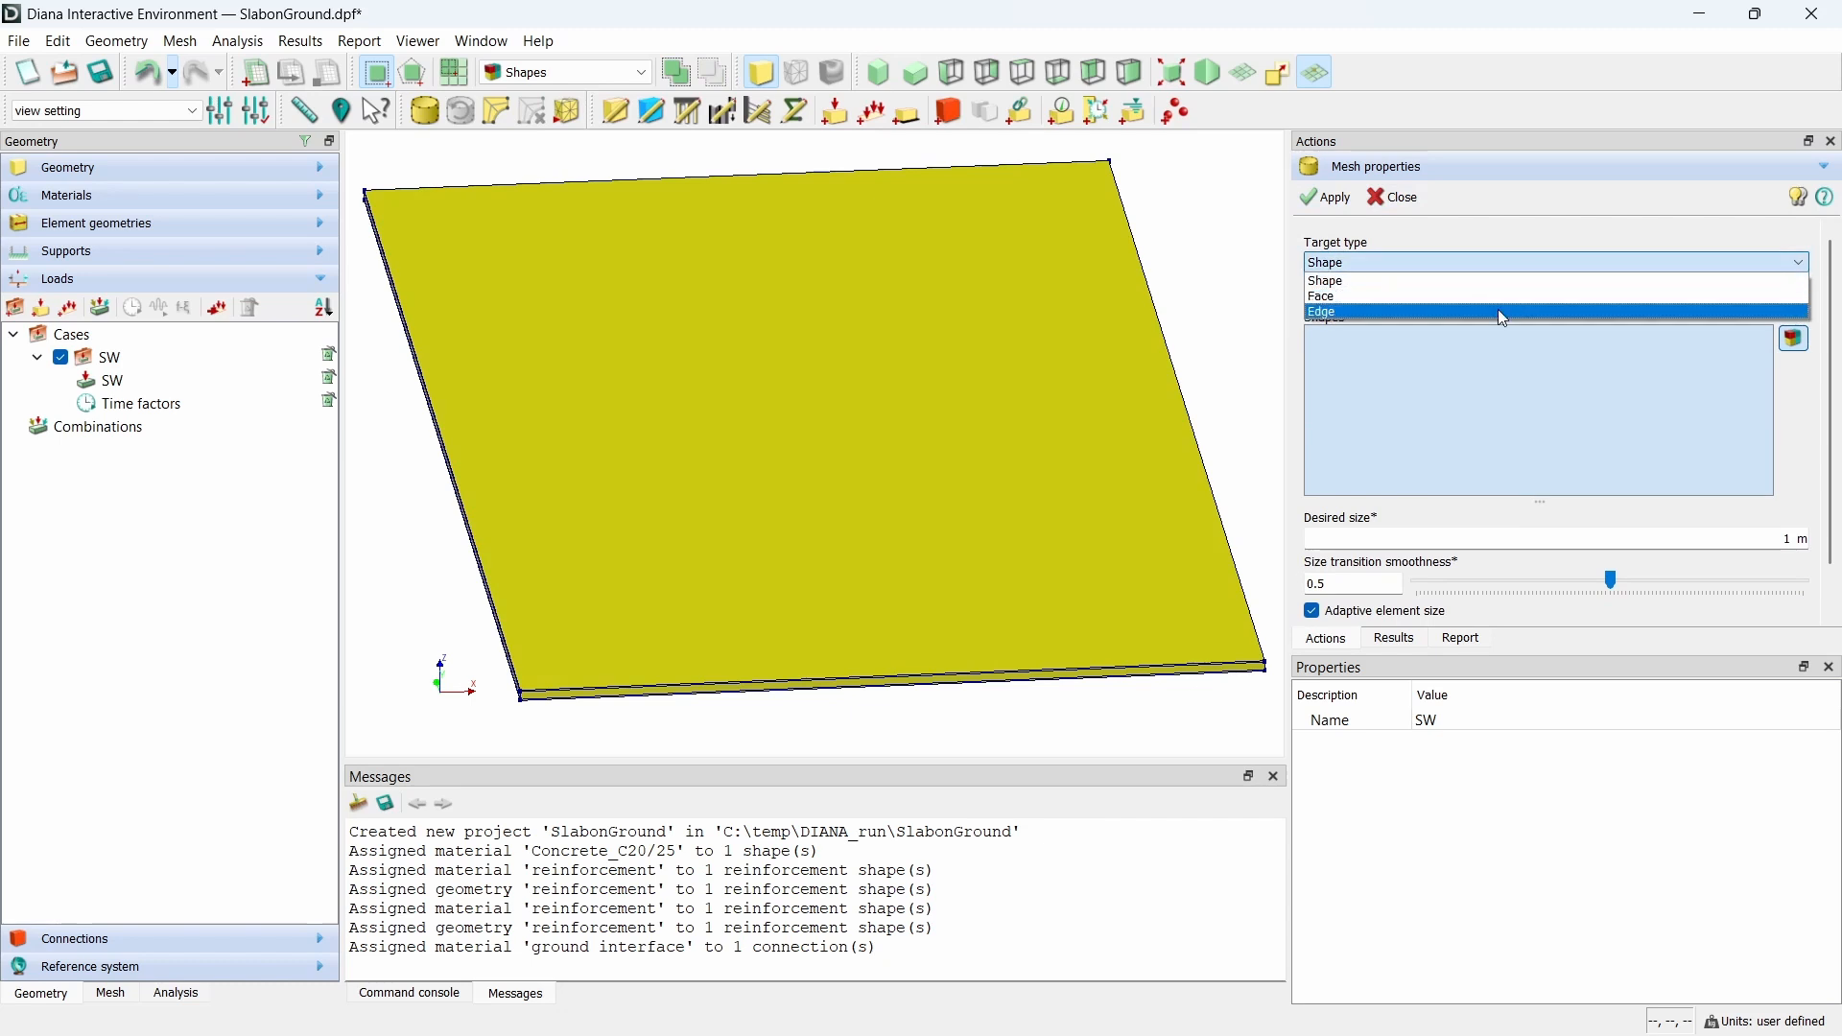
pyautogui.click(1499, 309)
pyautogui.click(1372, 319)
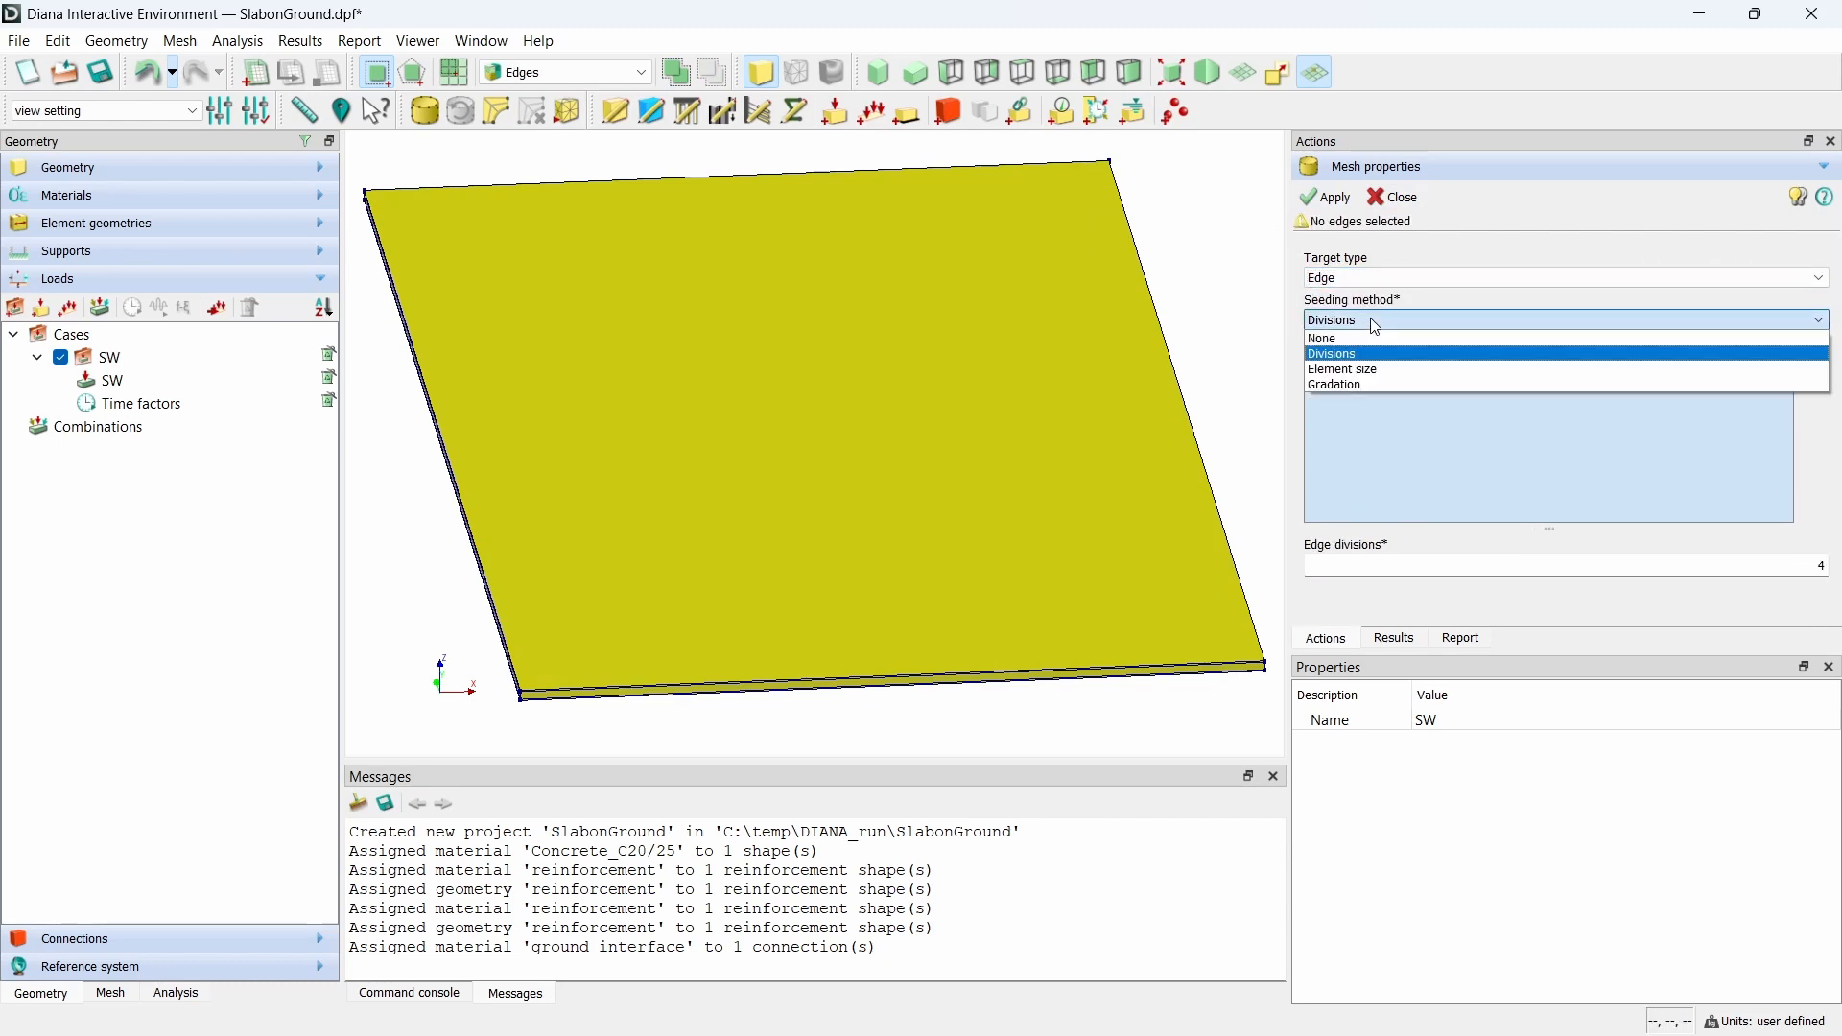
pyautogui.click(1372, 320)
pyautogui.moveTo(1069, 151); pyautogui.dragTo(1137, 208)
pyautogui.moveTo(1223, 632); pyautogui.dragTo(1293, 725)
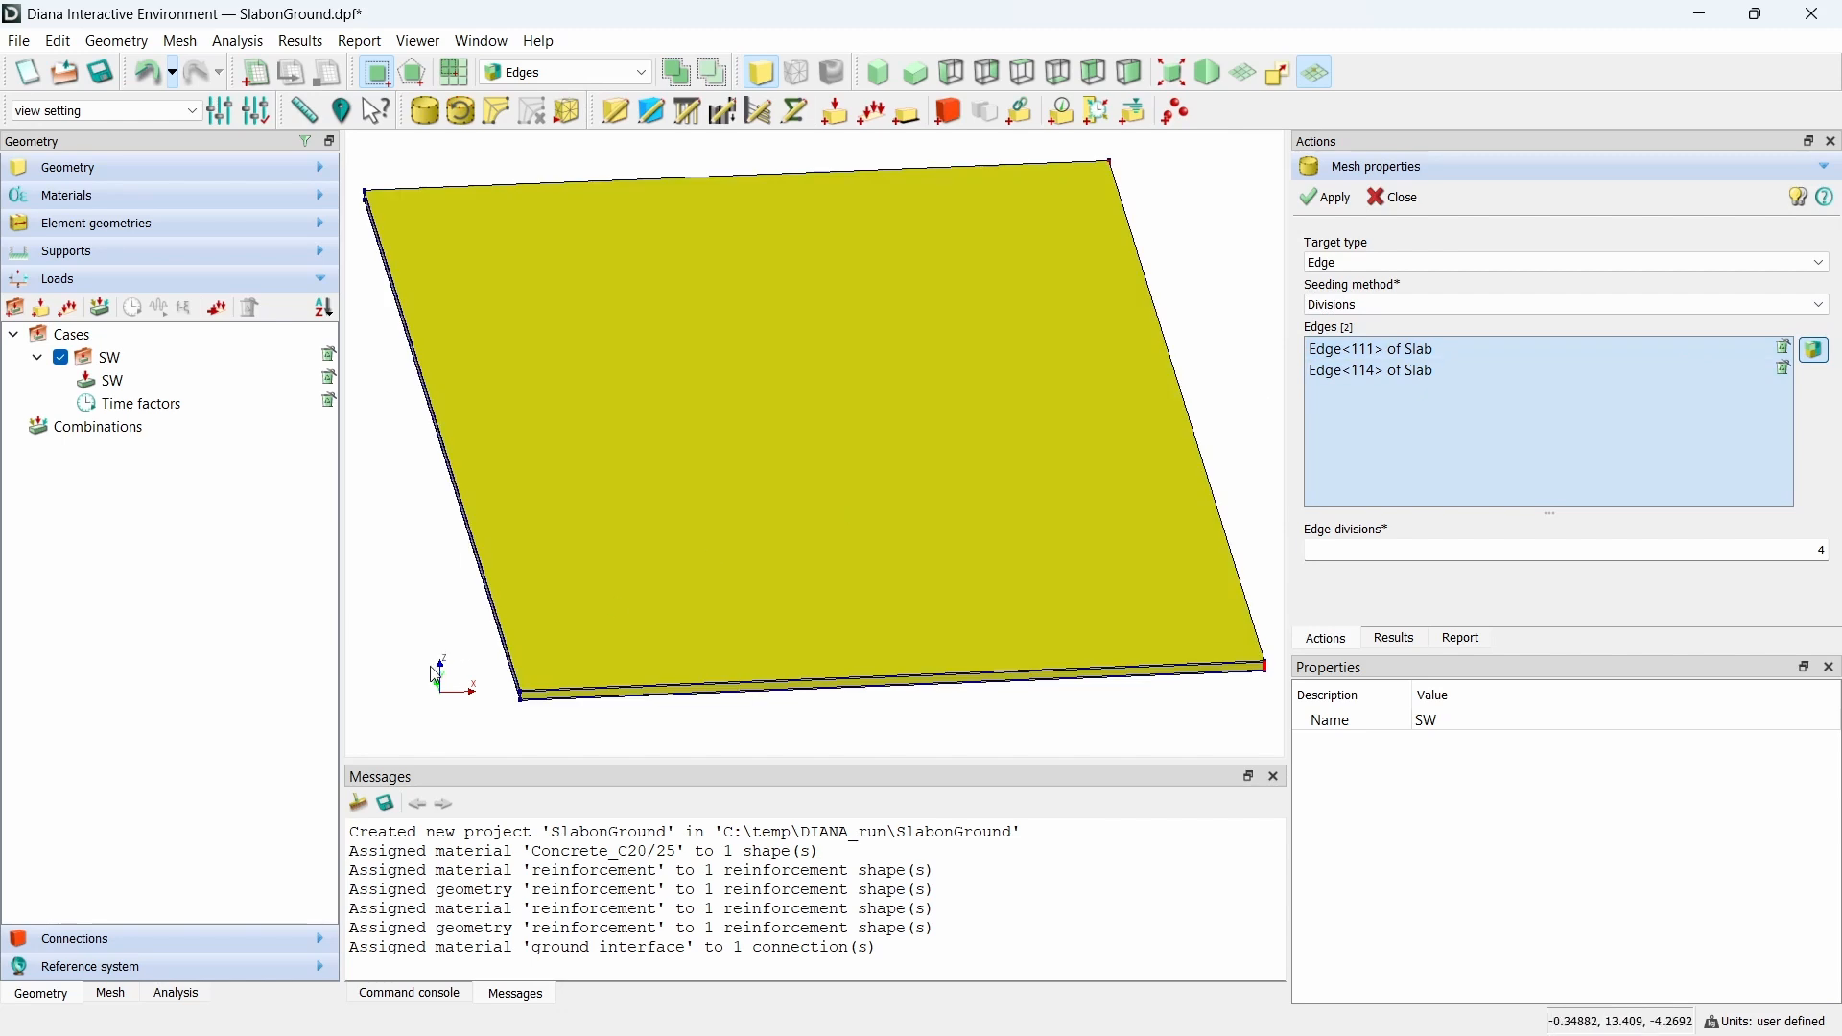
pyautogui.moveTo(431, 666); pyautogui.dragTo(552, 631)
pyautogui.moveTo(347, 166); pyautogui.dragTo(405, 255)
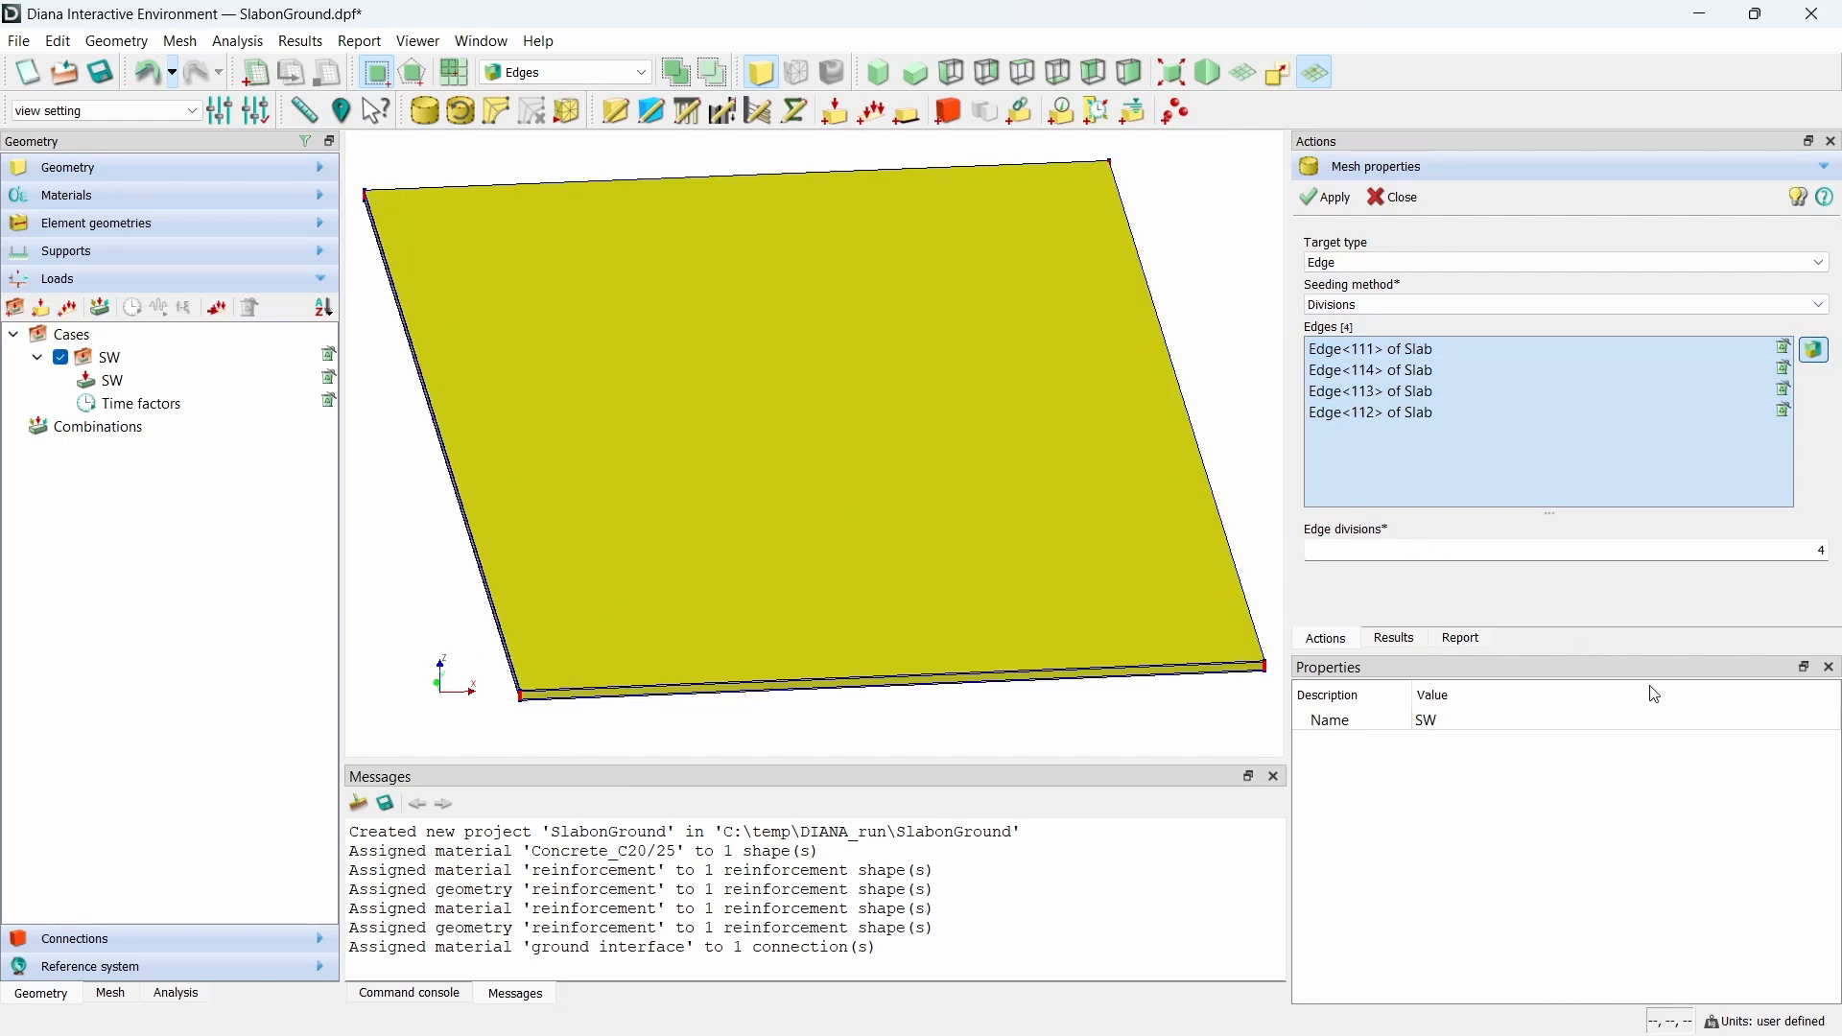
pyautogui.doubleClick(1821, 551)
pyautogui.write('3')
pyautogui.click(1338, 203)
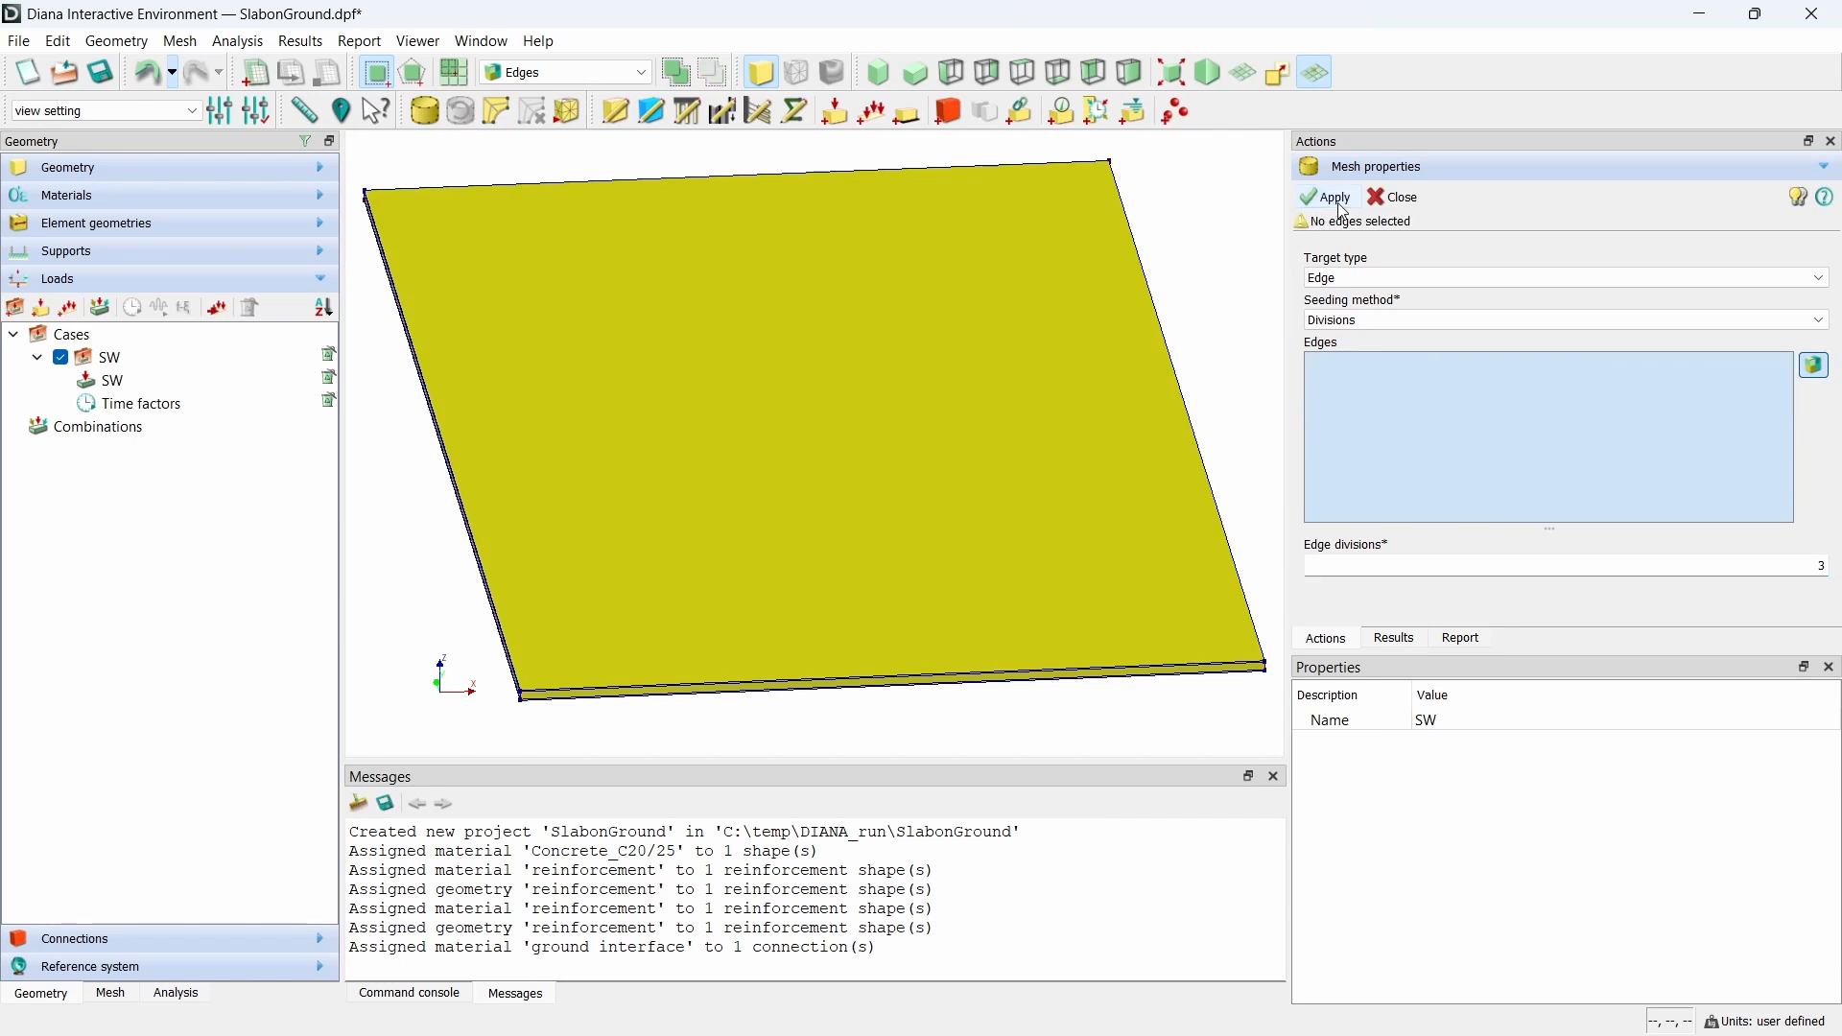
pyautogui.click(1397, 198)
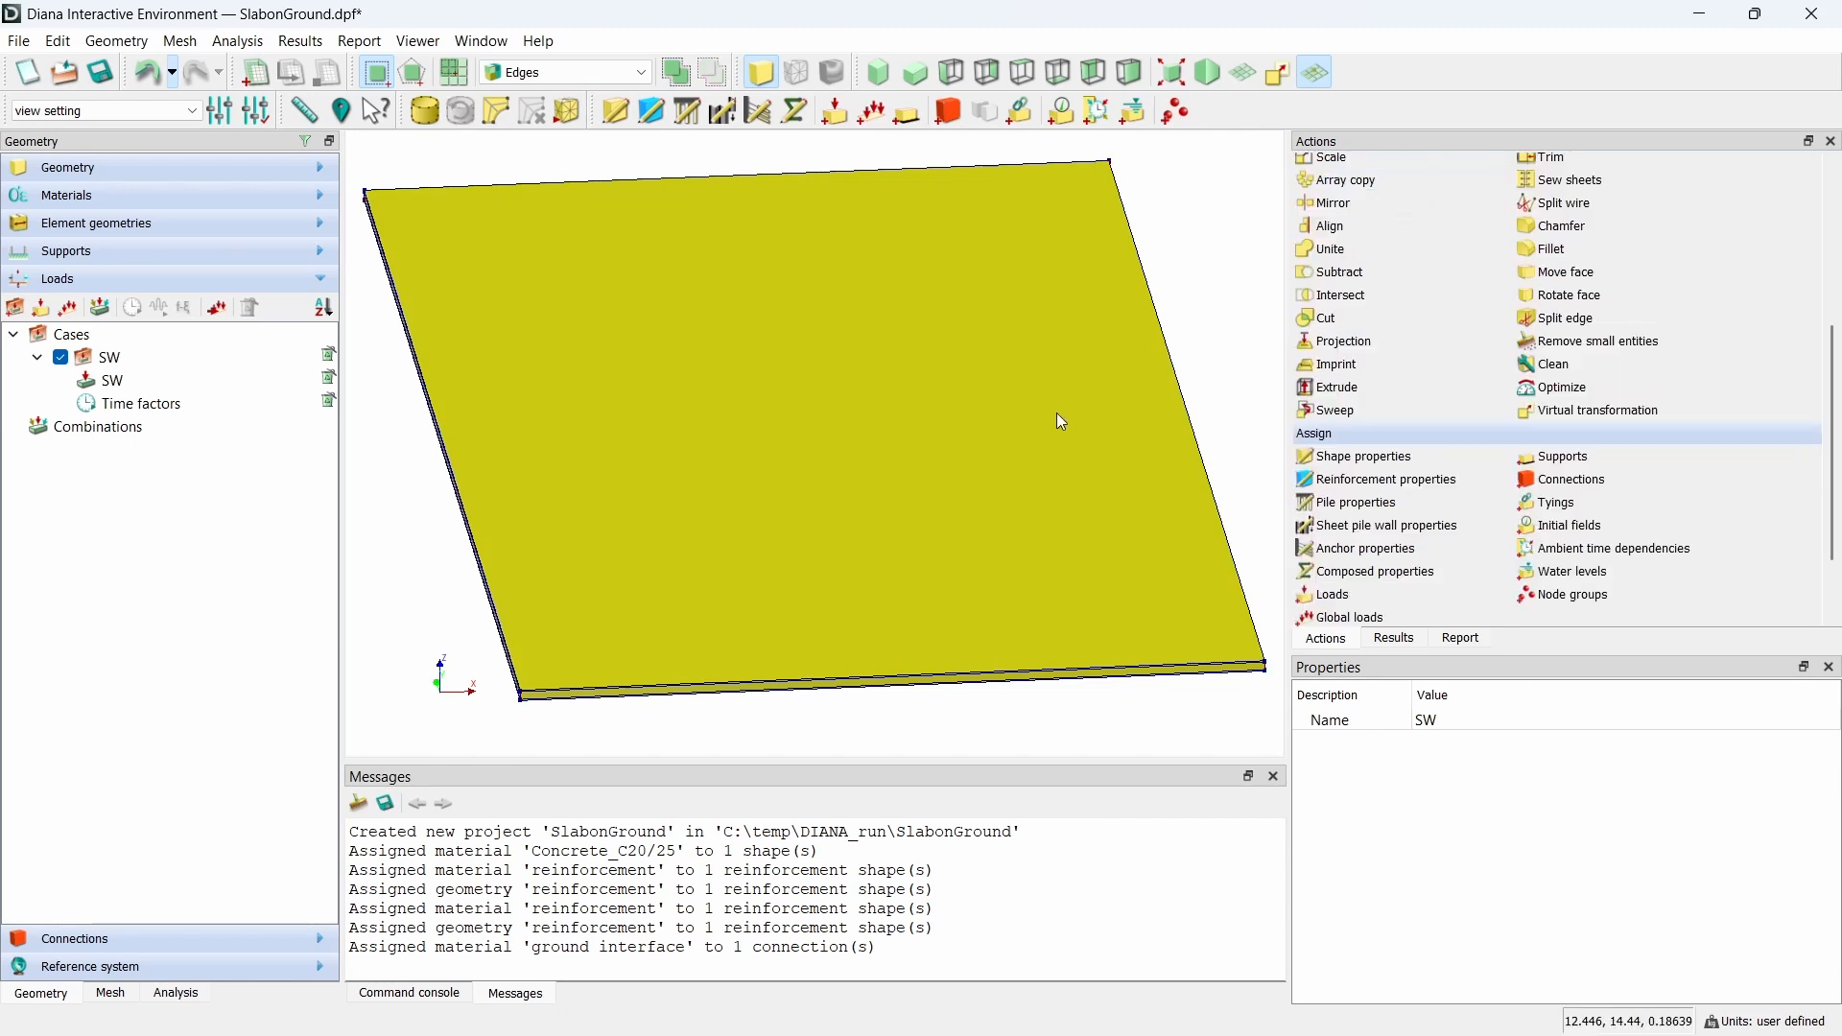
# - Generate the mesh and hide the top and bottom reinforcement grids in the mesh view
pyautogui.click(570, 111)
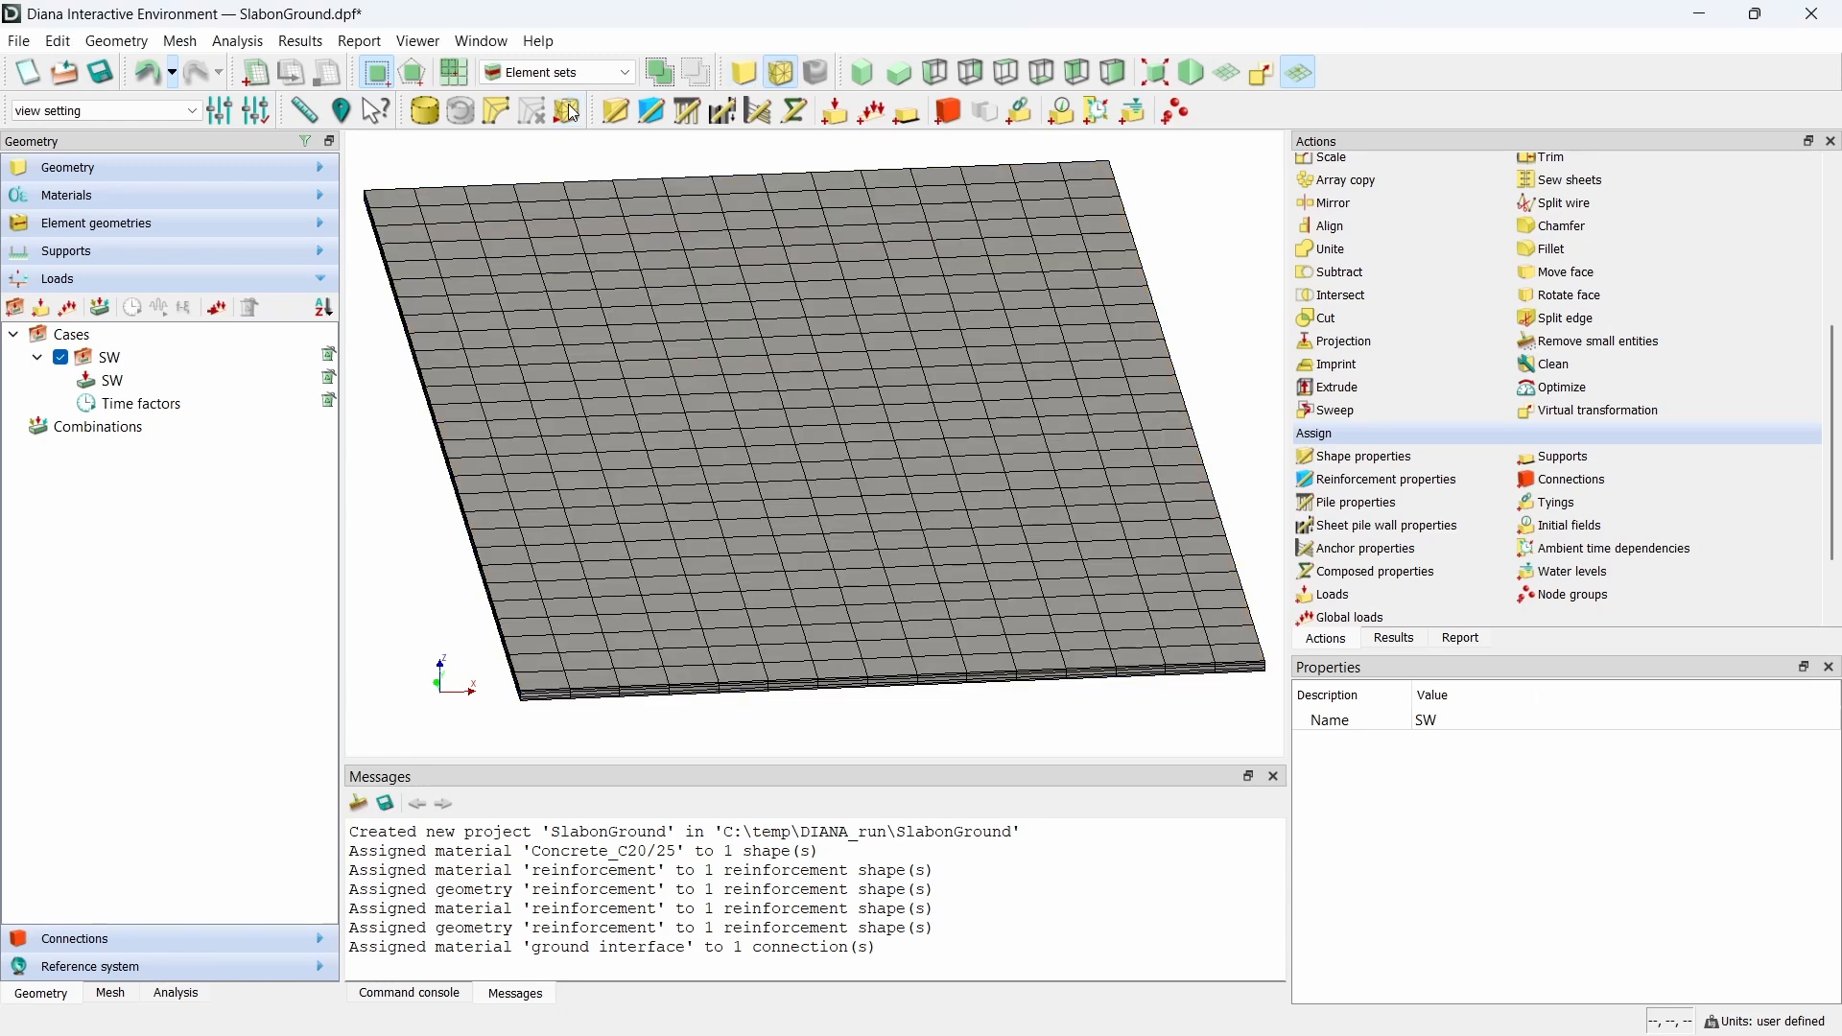
pyautogui.scroll(3, 488, 745)
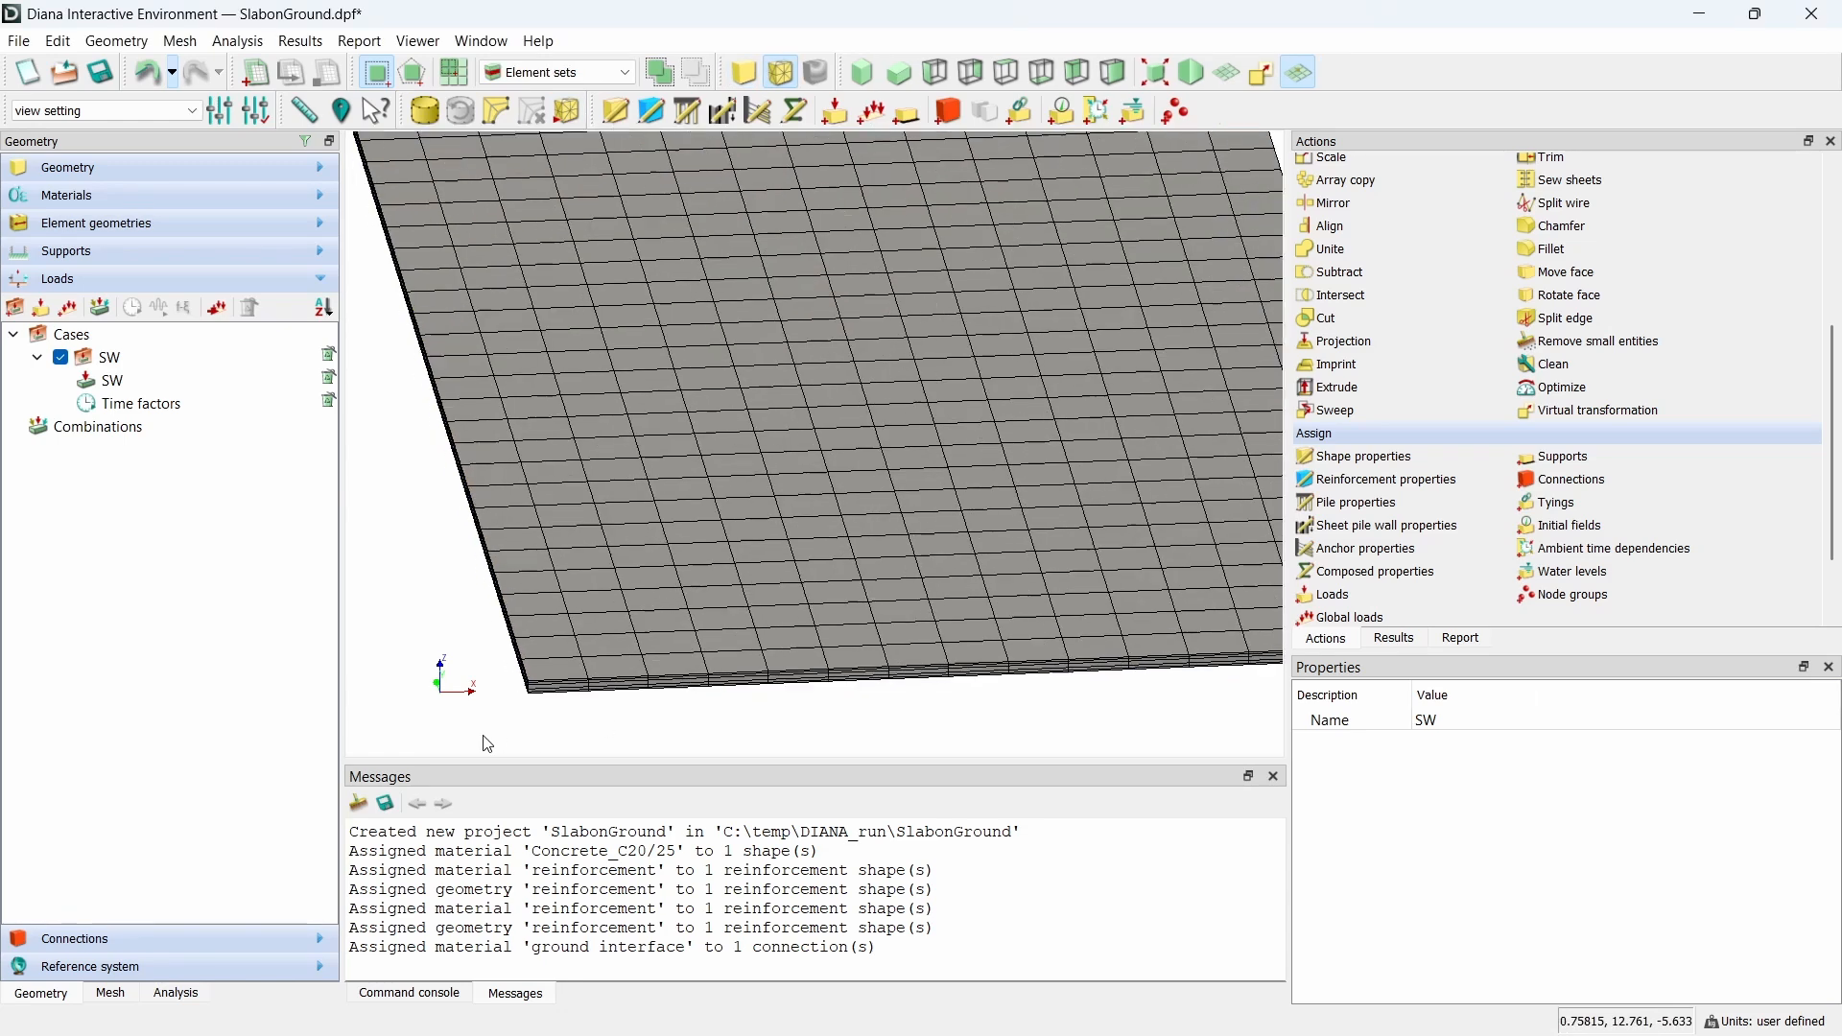
pyautogui.click(113, 994)
pyautogui.click(57, 291)
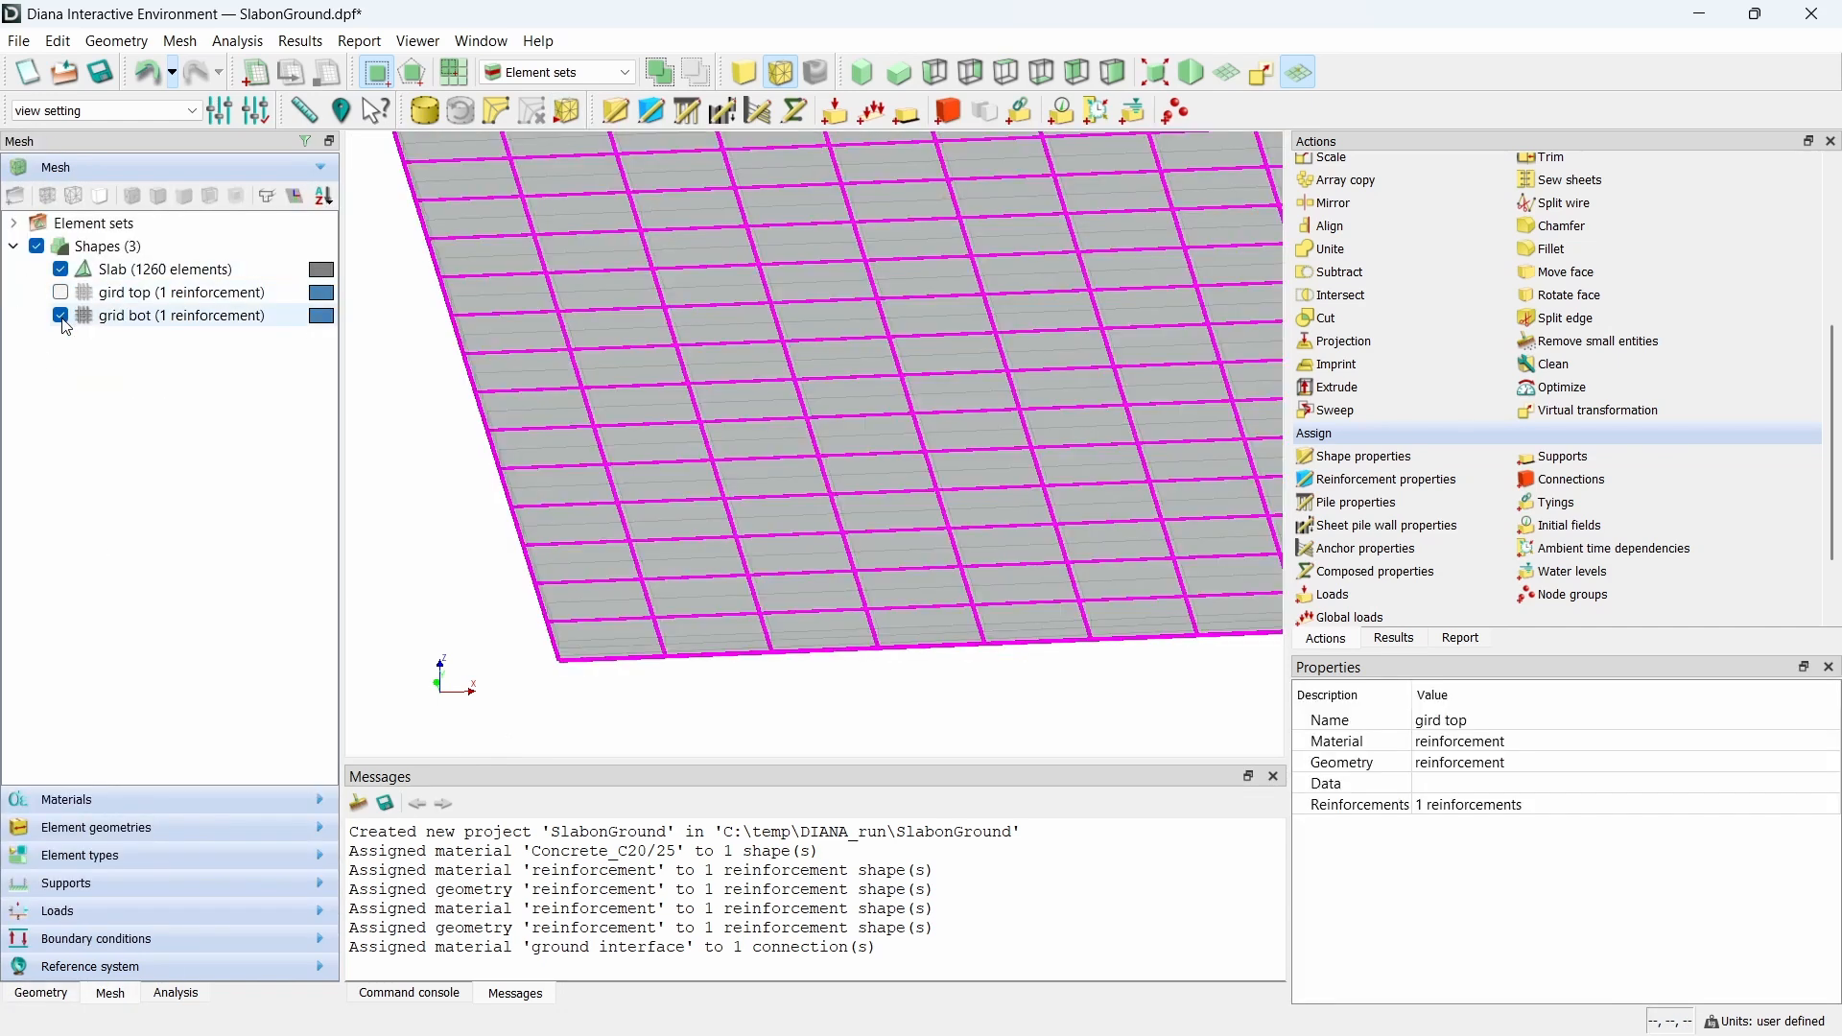
pyautogui.click(60, 315)
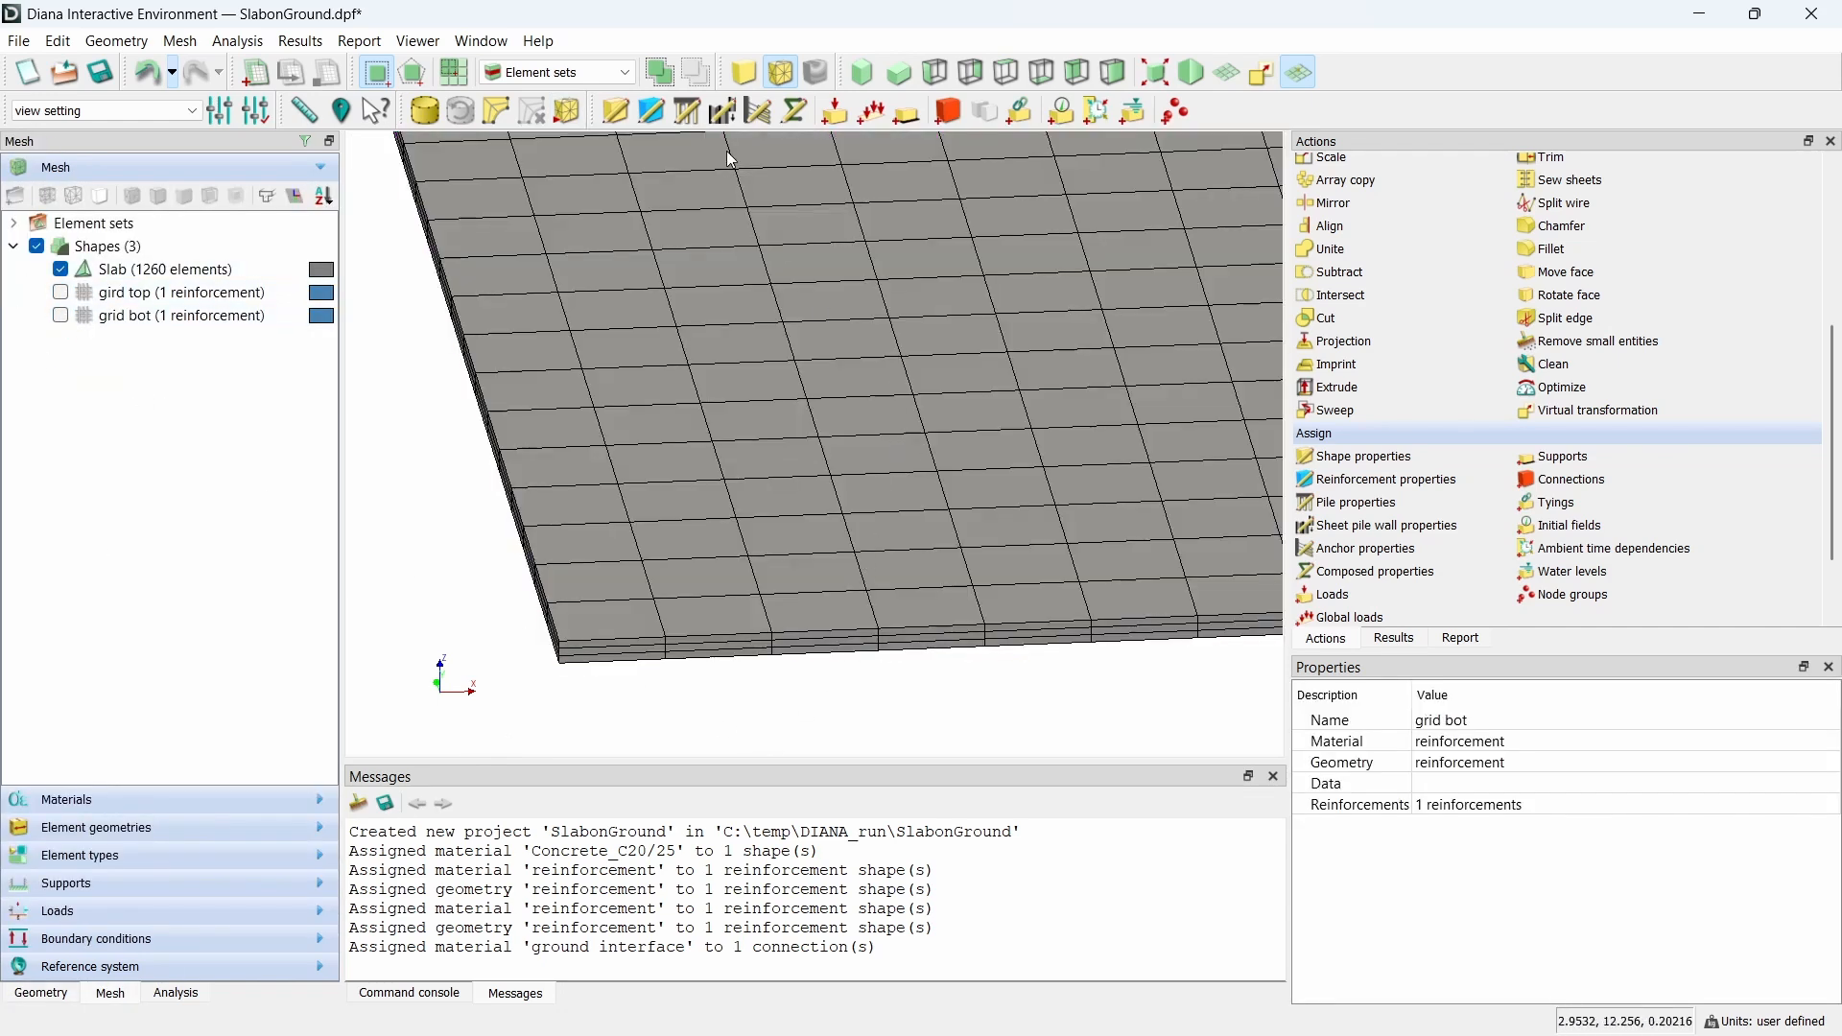
# - Create a new analysis and name it "shrinkage"
pyautogui.click(174, 998)
pyautogui.click(18, 168)
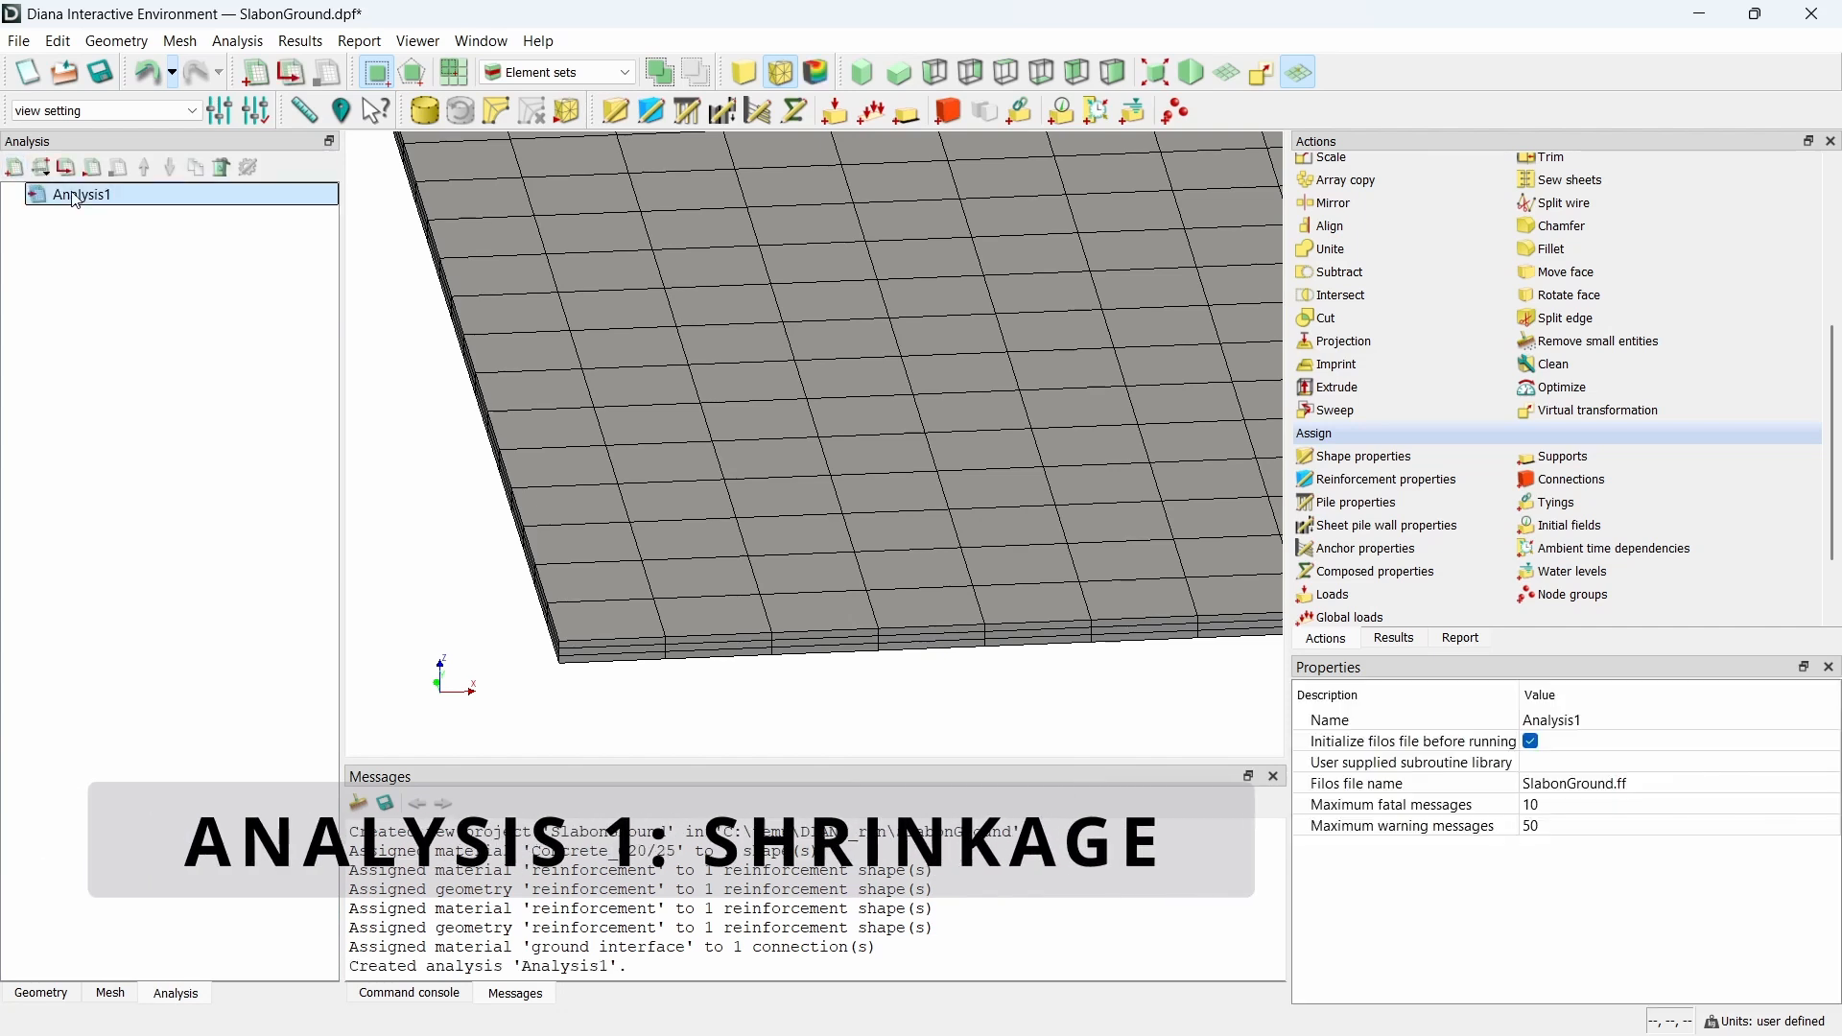
pyautogui.rightClick(96, 199)
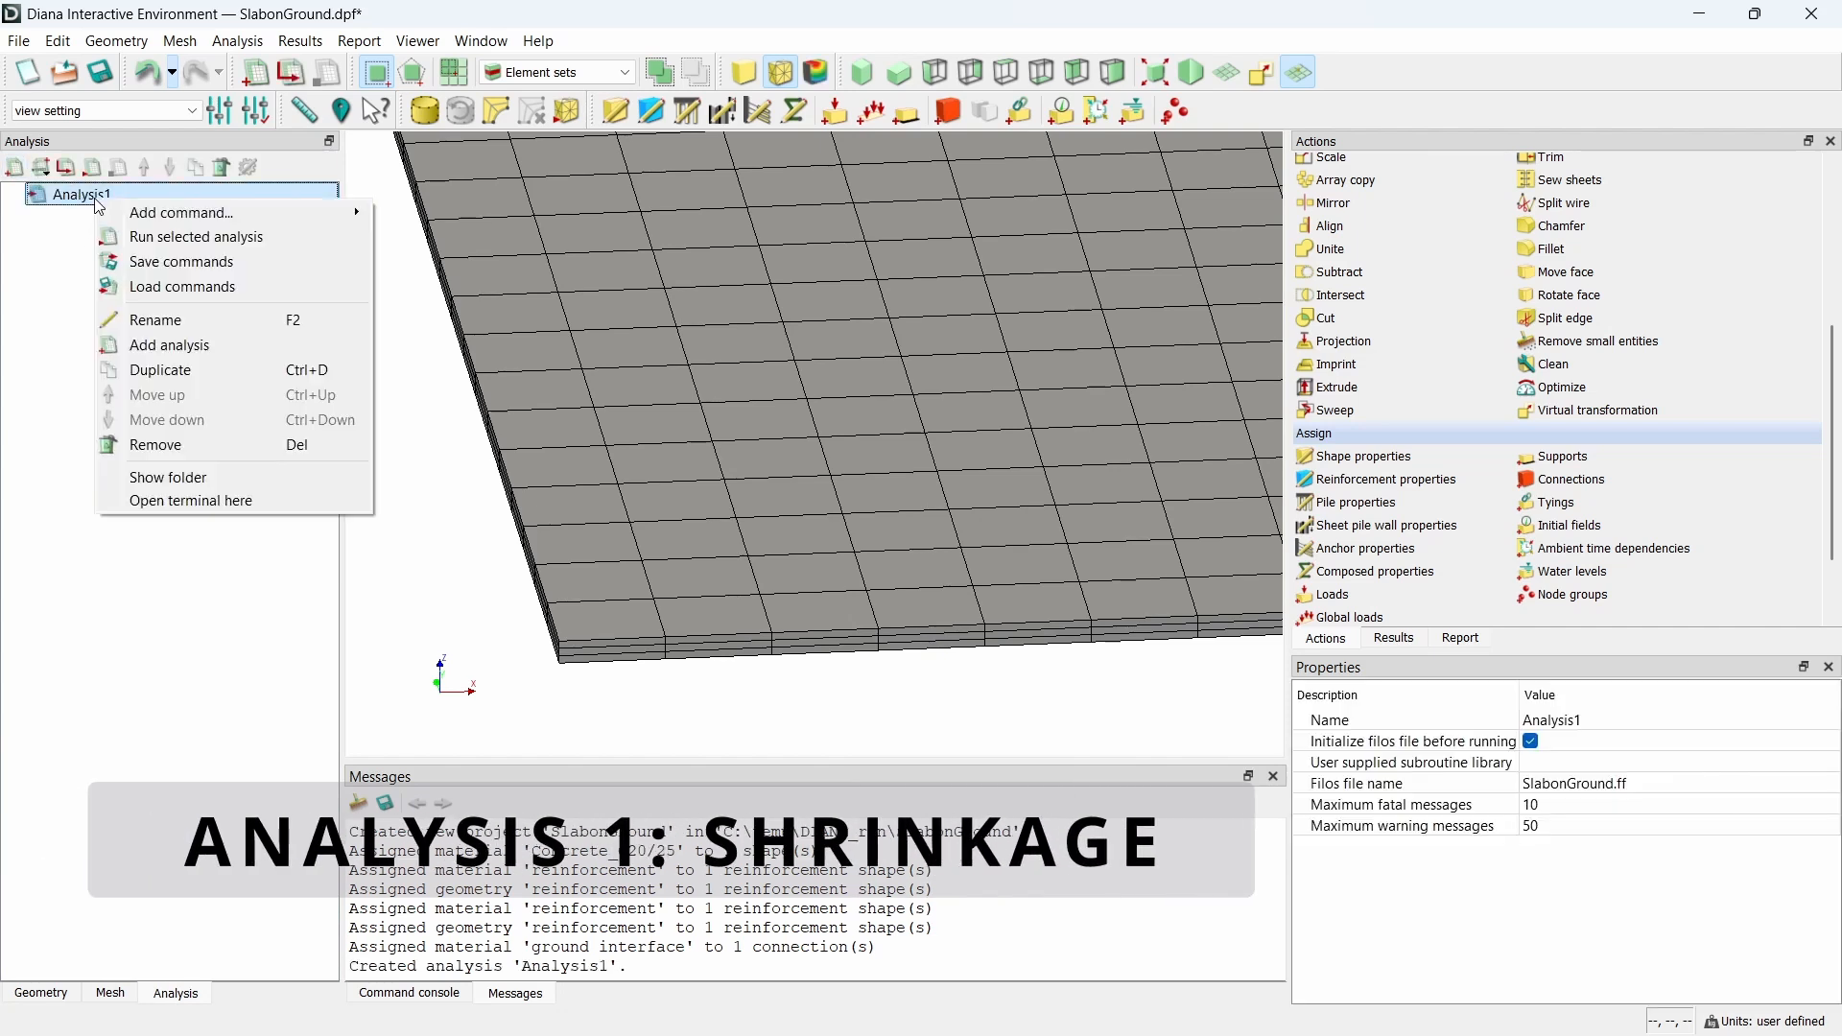
pyautogui.click(190, 321)
pyautogui.write('s')
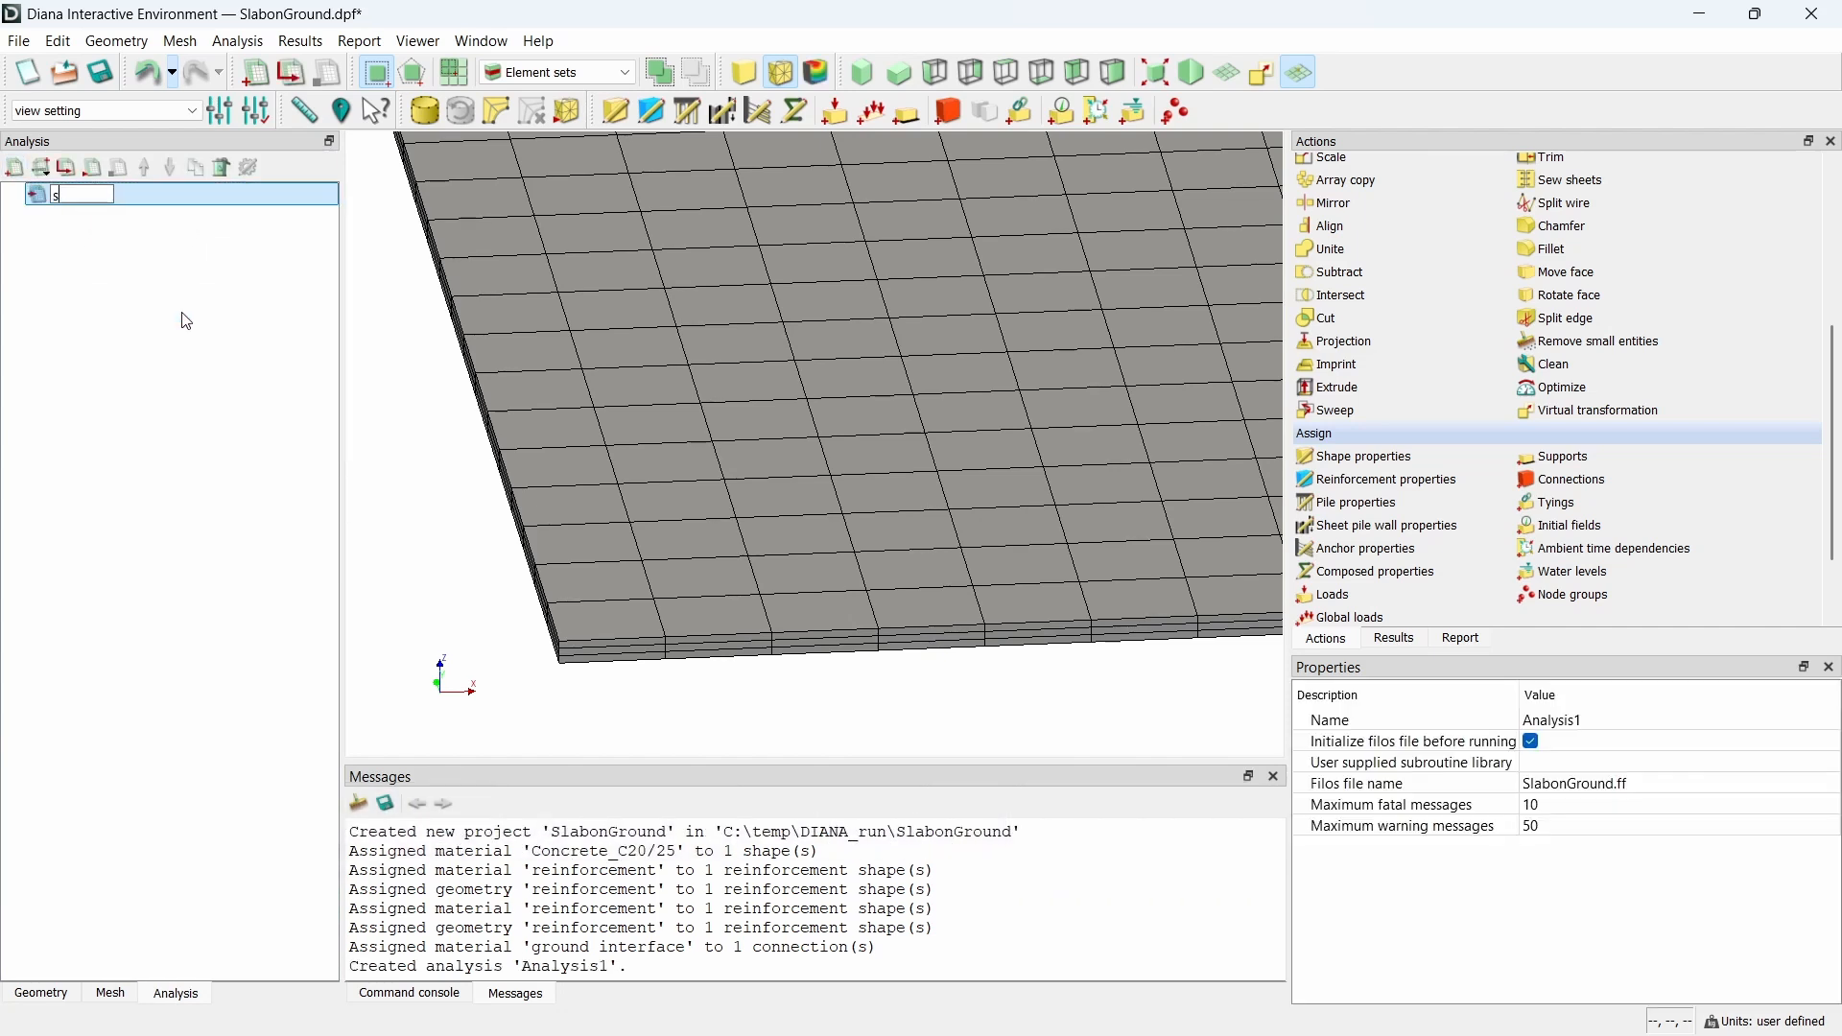
pyautogui.write('hrinkage')
pyautogui.press('Return')
# - Add a Structural nonlinear command to the shrinkage analysis
pyautogui.rightClick(117, 198)
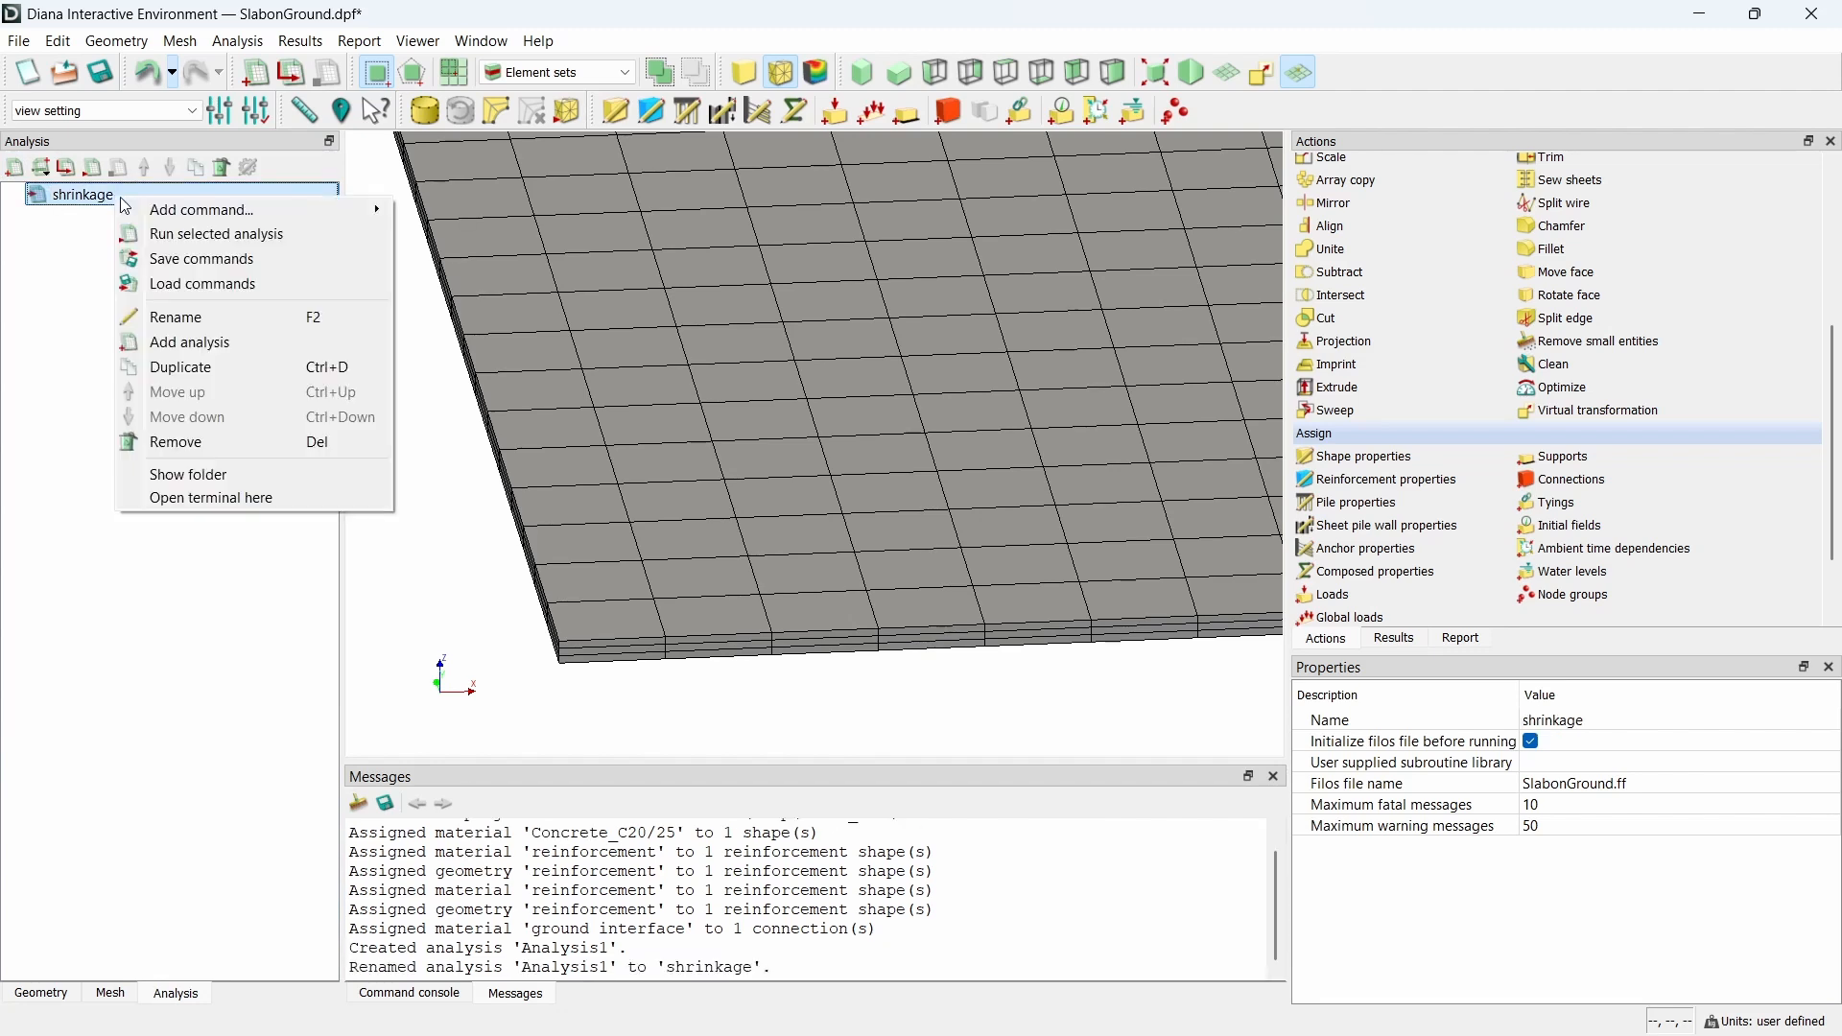
pyautogui.moveTo(177, 217)
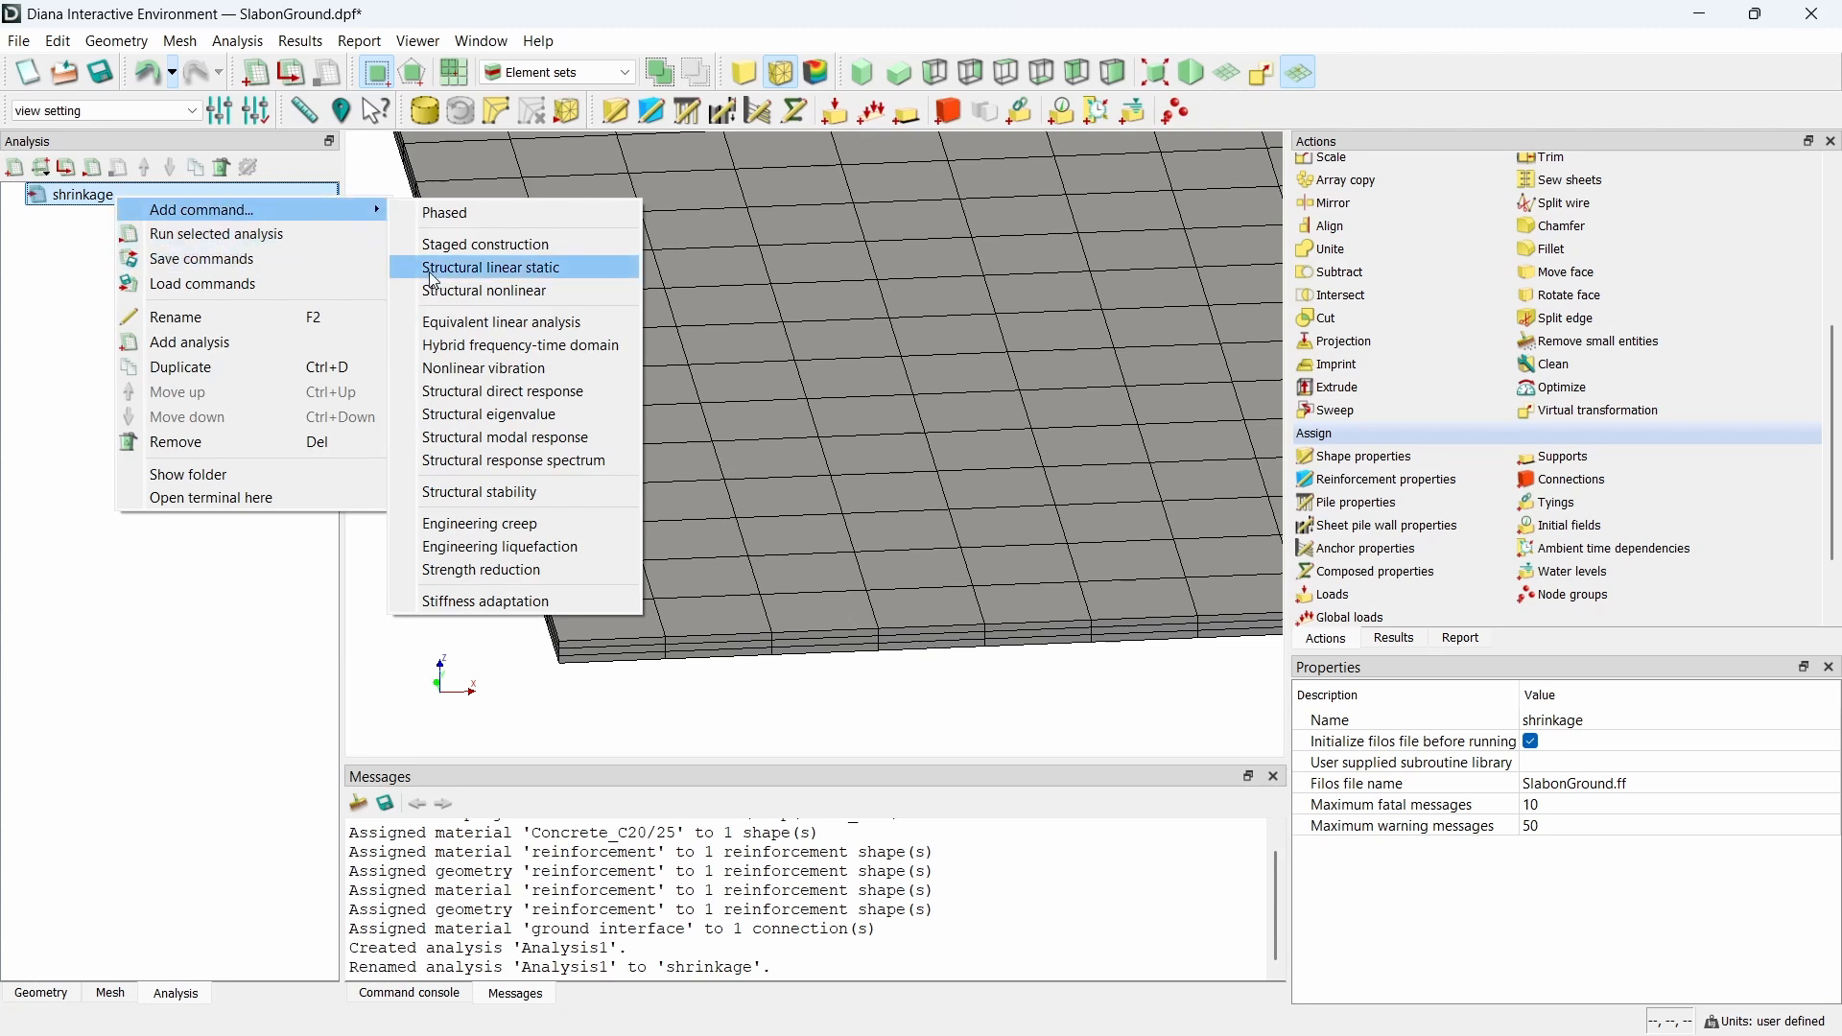
pyautogui.click(485, 291)
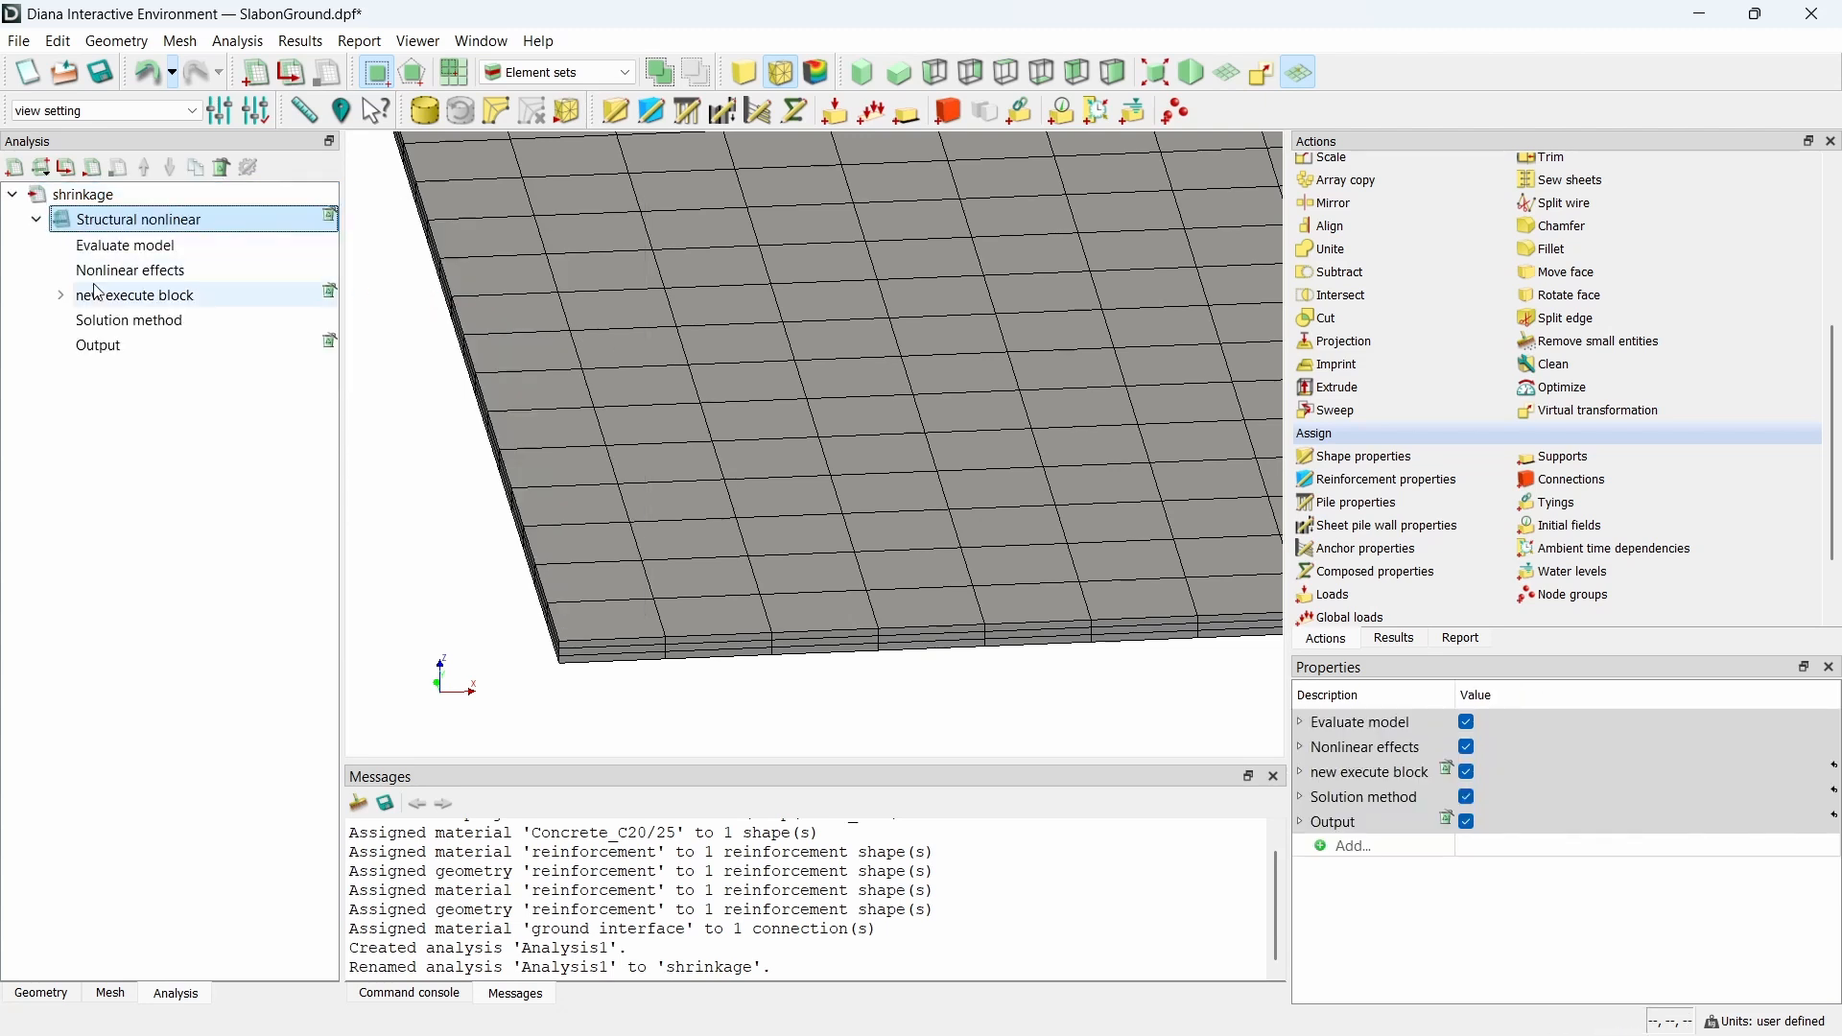
# - Replace the default execute block of the nonlinear analysis with a time steps block named "shrinkage"
pyautogui.click(60, 296)
pyautogui.click(331, 296)
pyautogui.rightClick(213, 223)
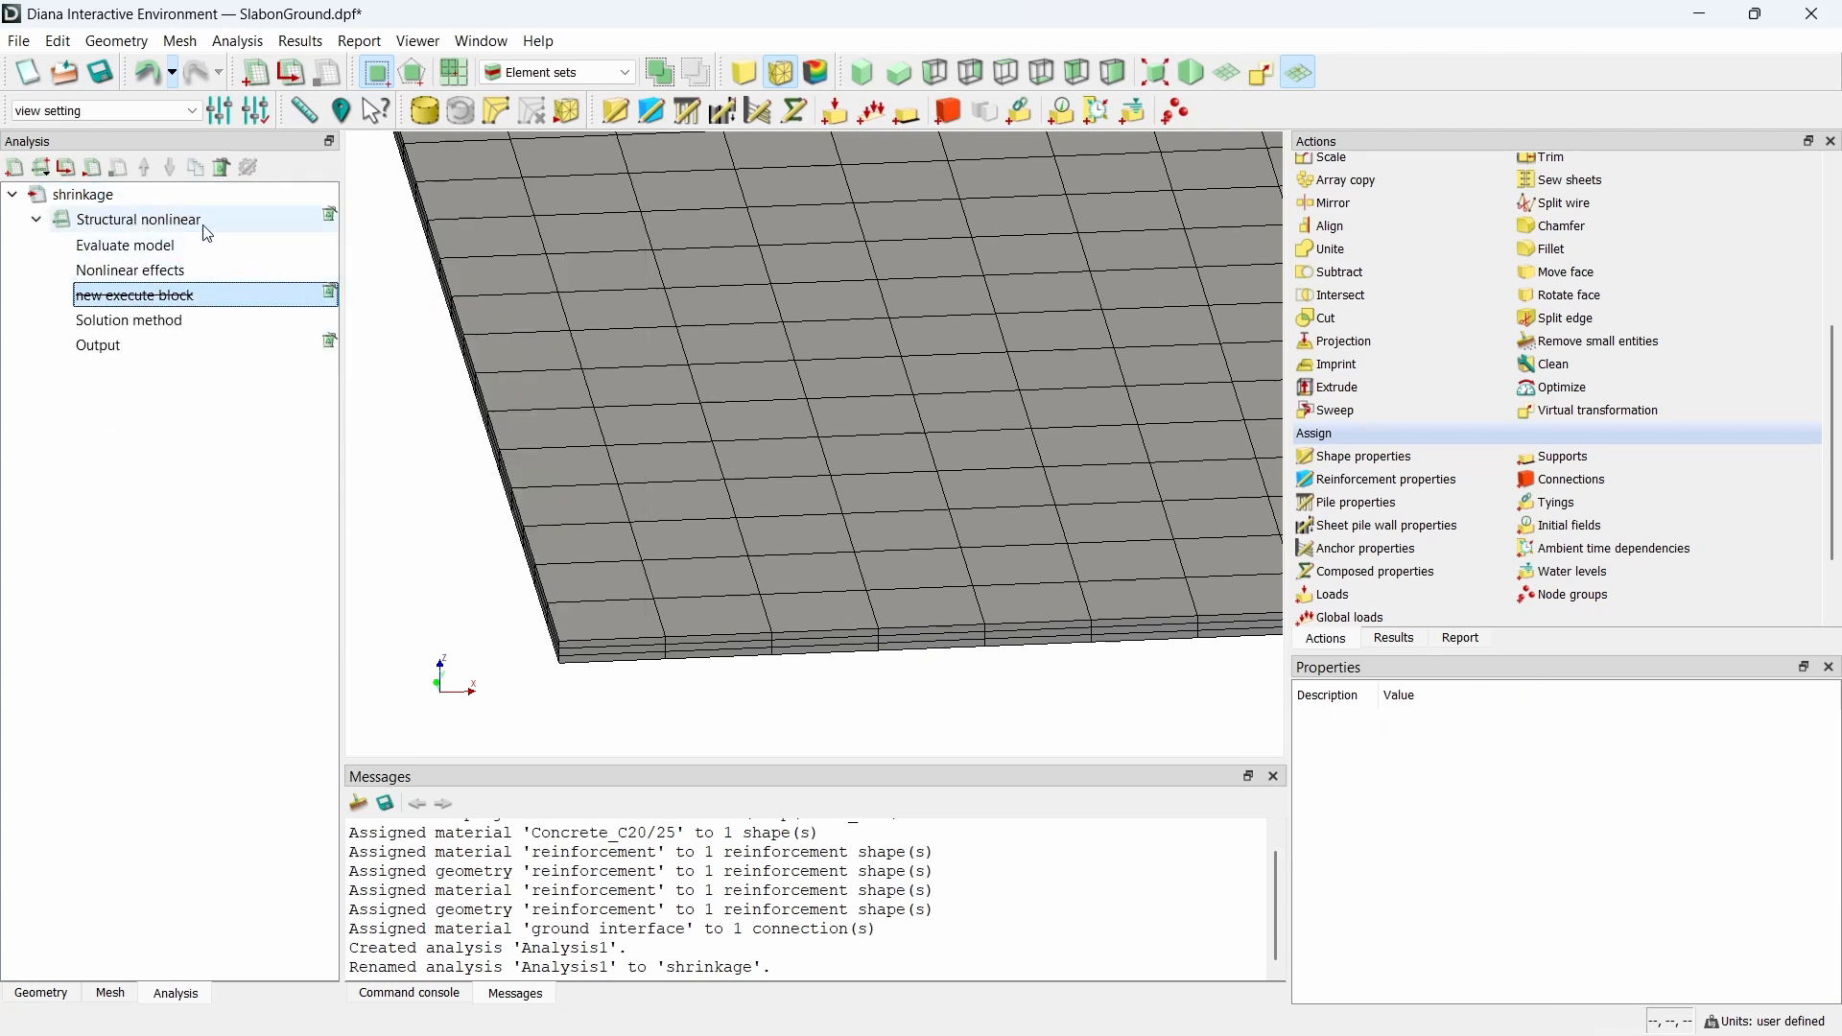
pyautogui.moveTo(254, 239)
pyautogui.click(487, 288)
pyautogui.click(60, 296)
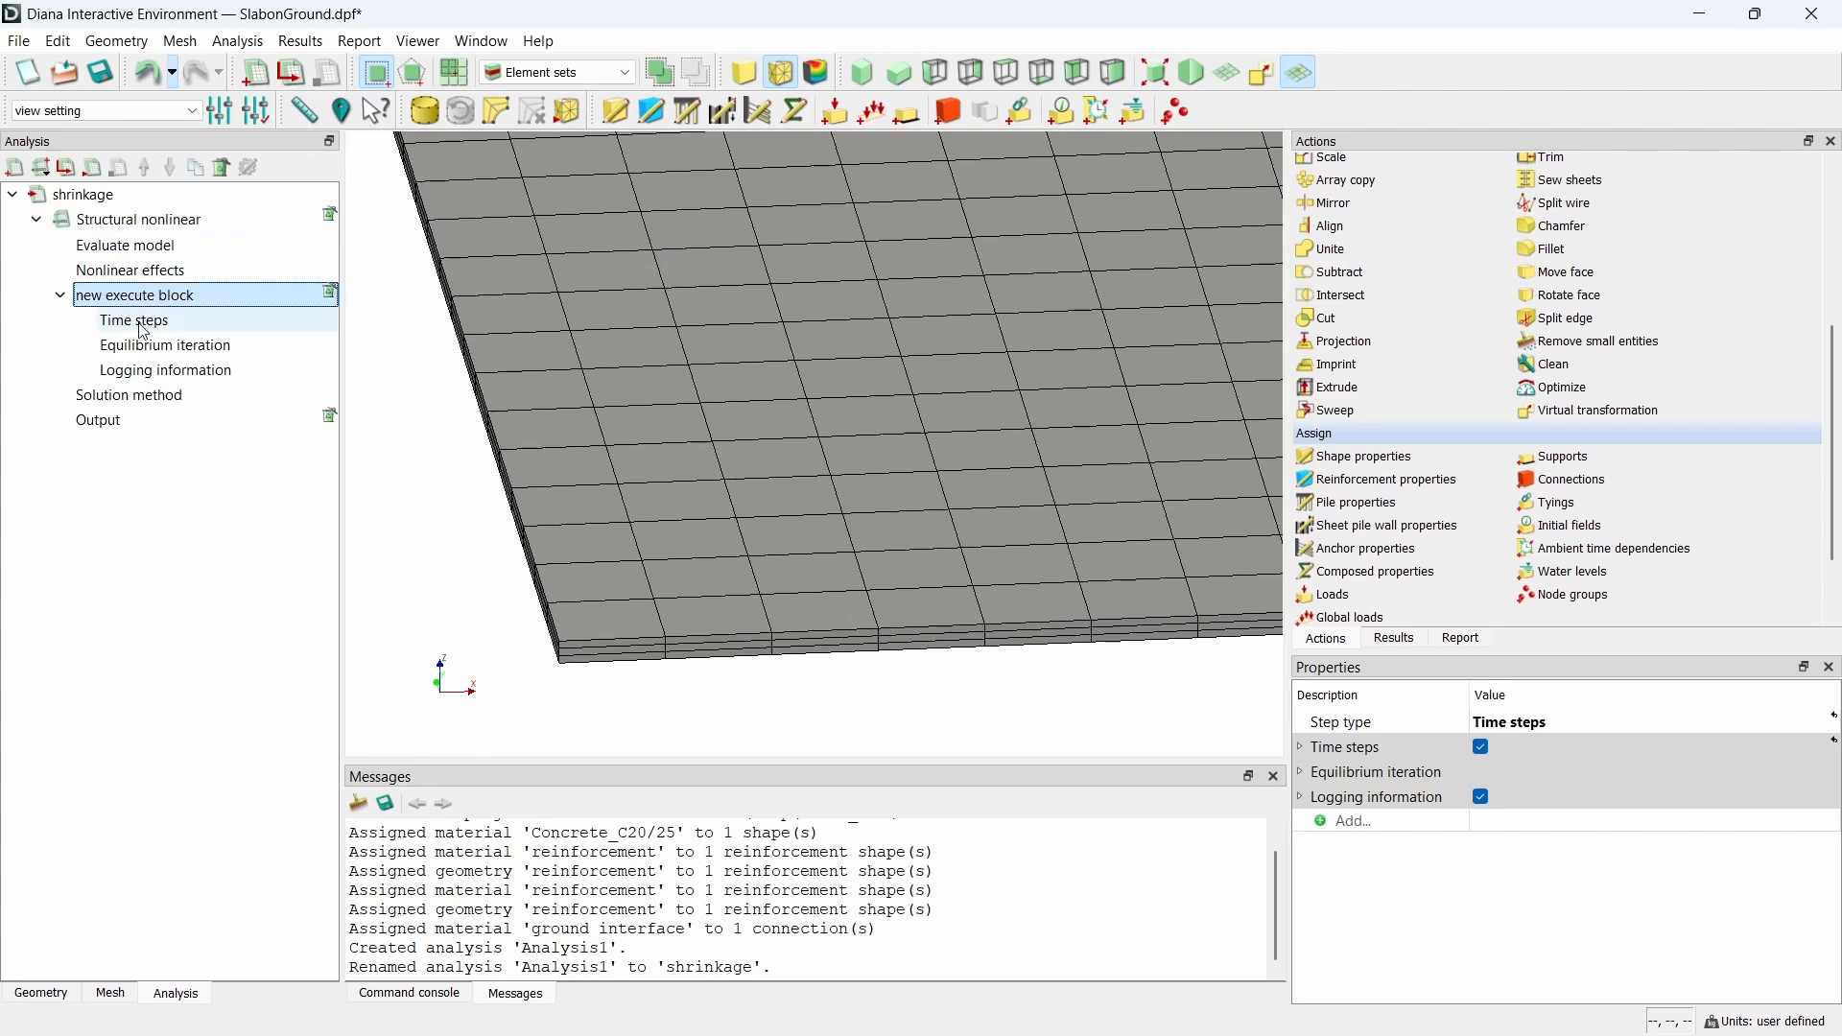
pyautogui.doubleClick(185, 293)
pyautogui.write('s')
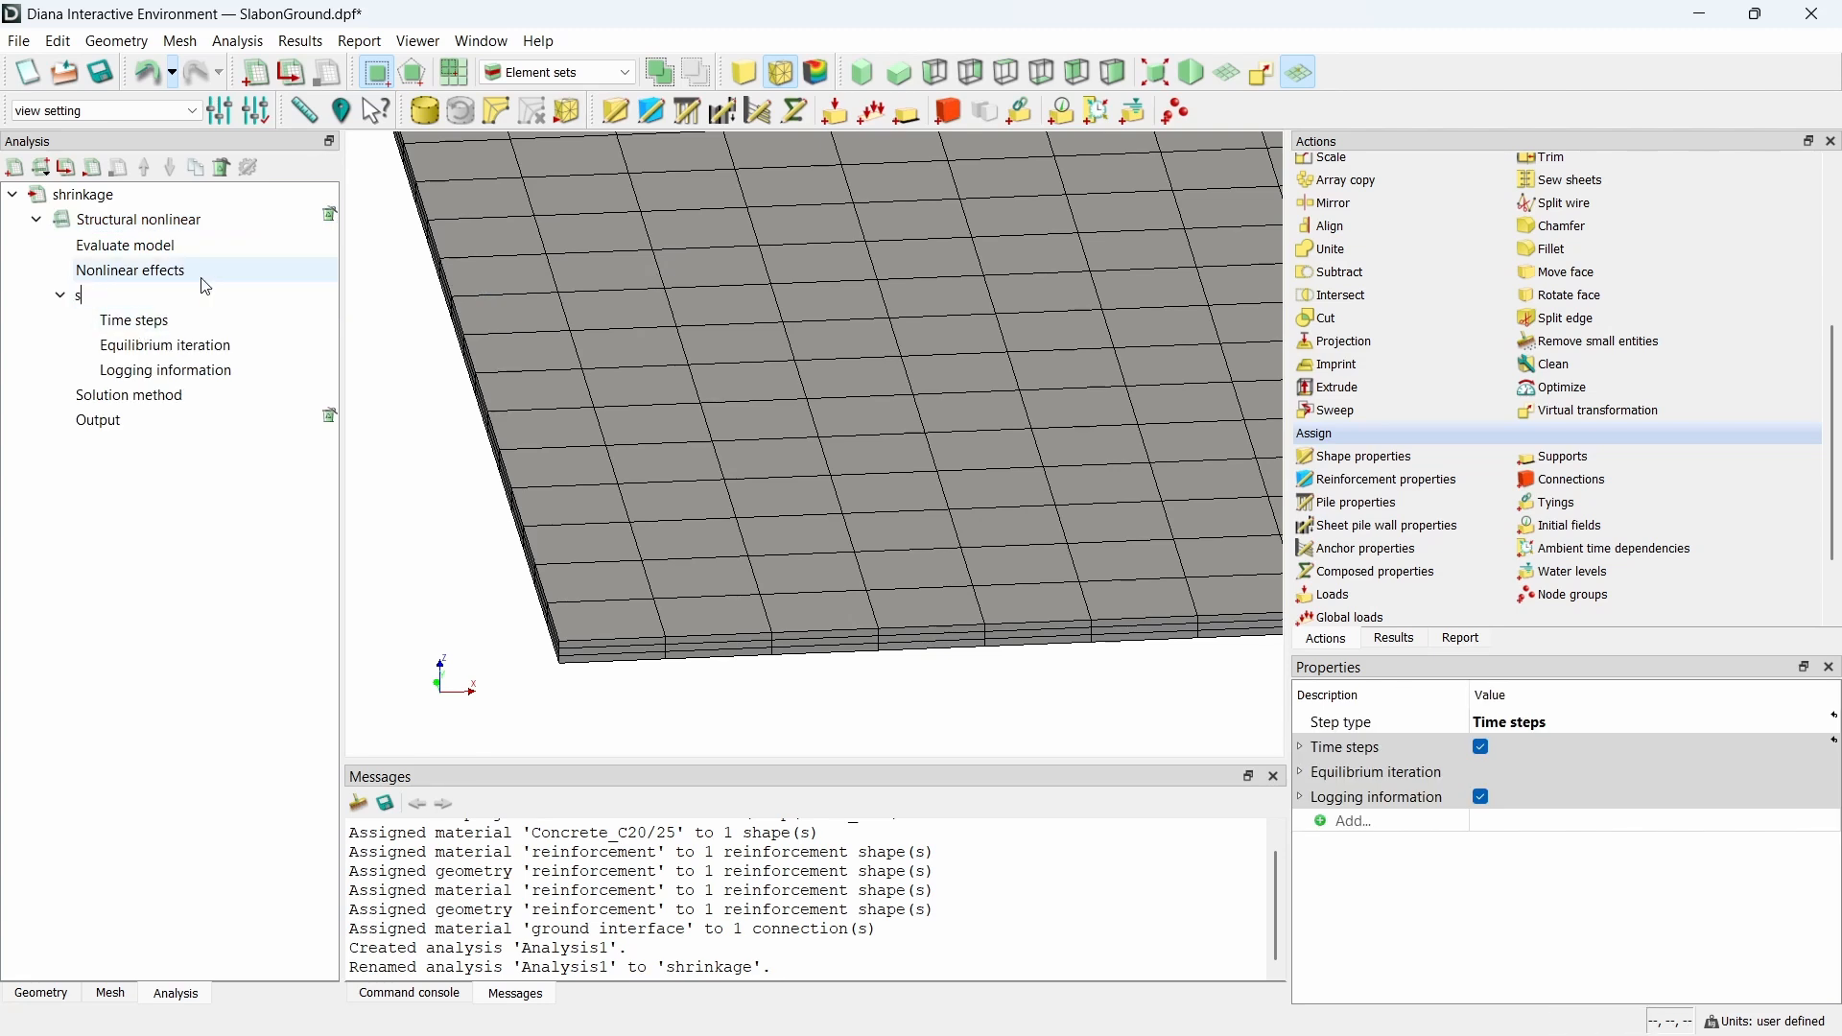
pyautogui.write('hrinkage')
pyautogui.press('Return')
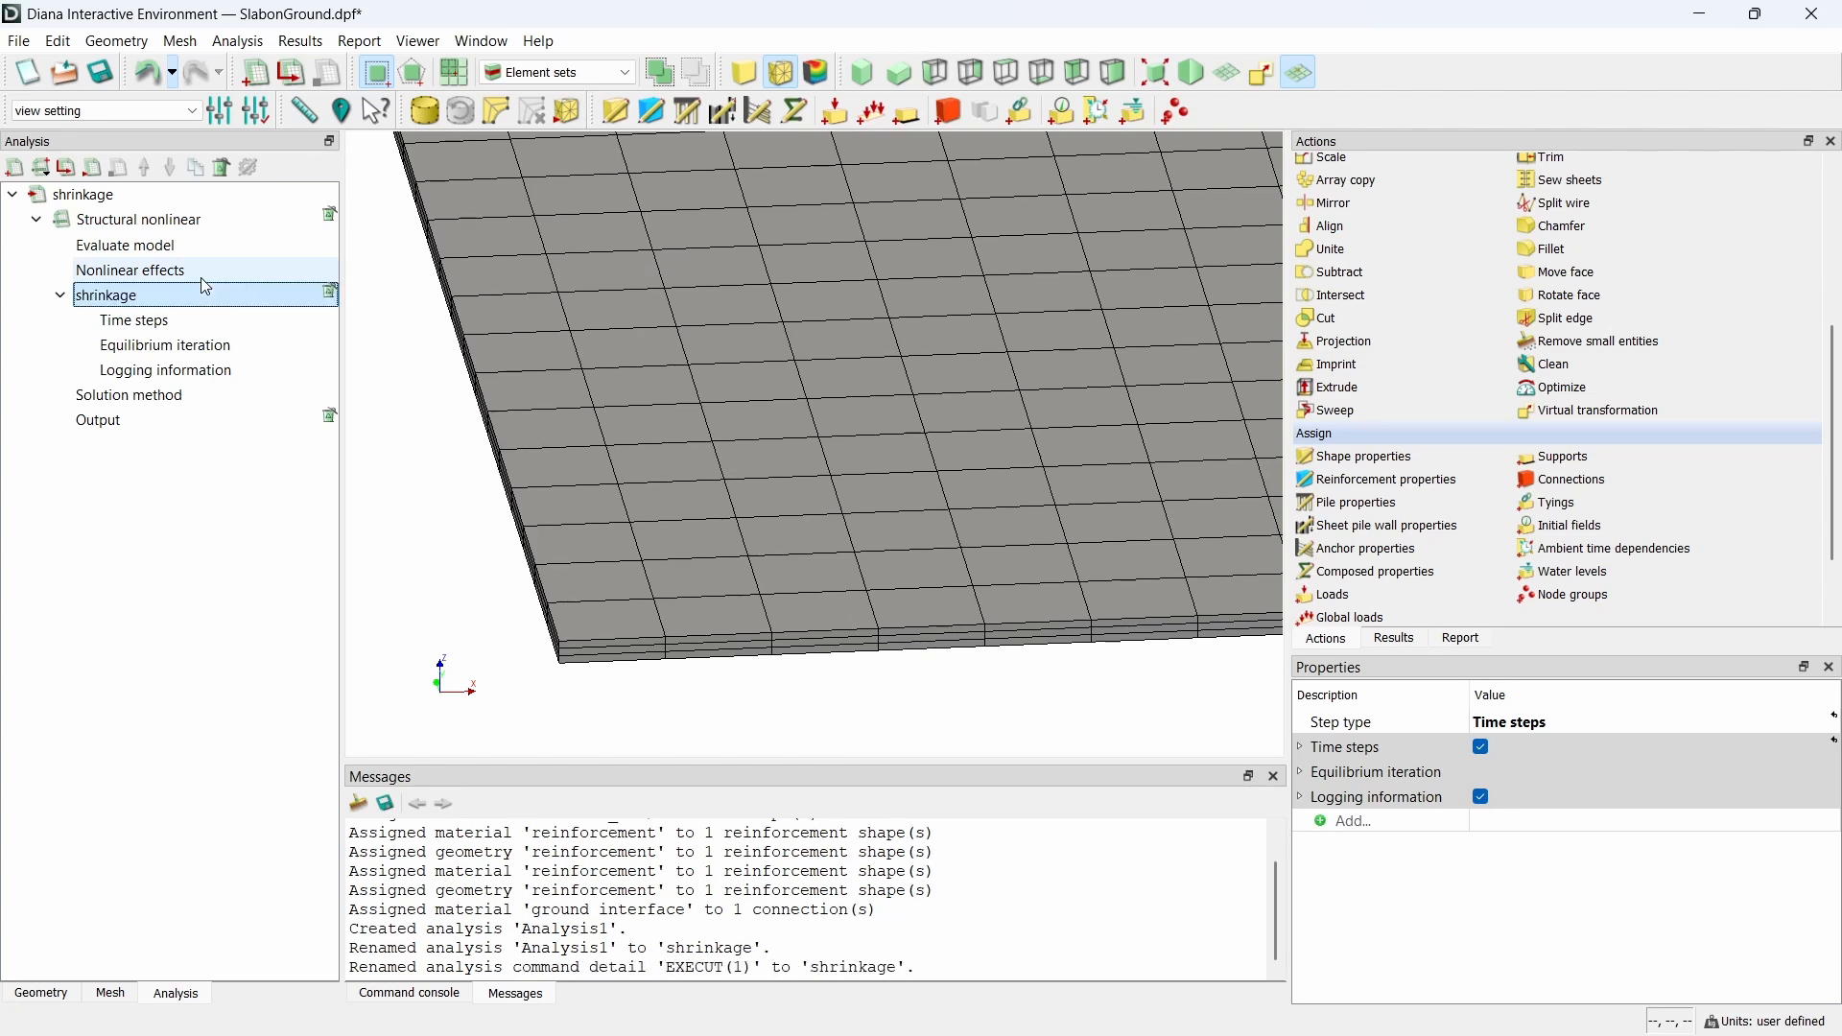
# - Paste the copied step sizes as the user specified time step sizes of the shrinkage block
pyautogui.doubleClick(144, 321)
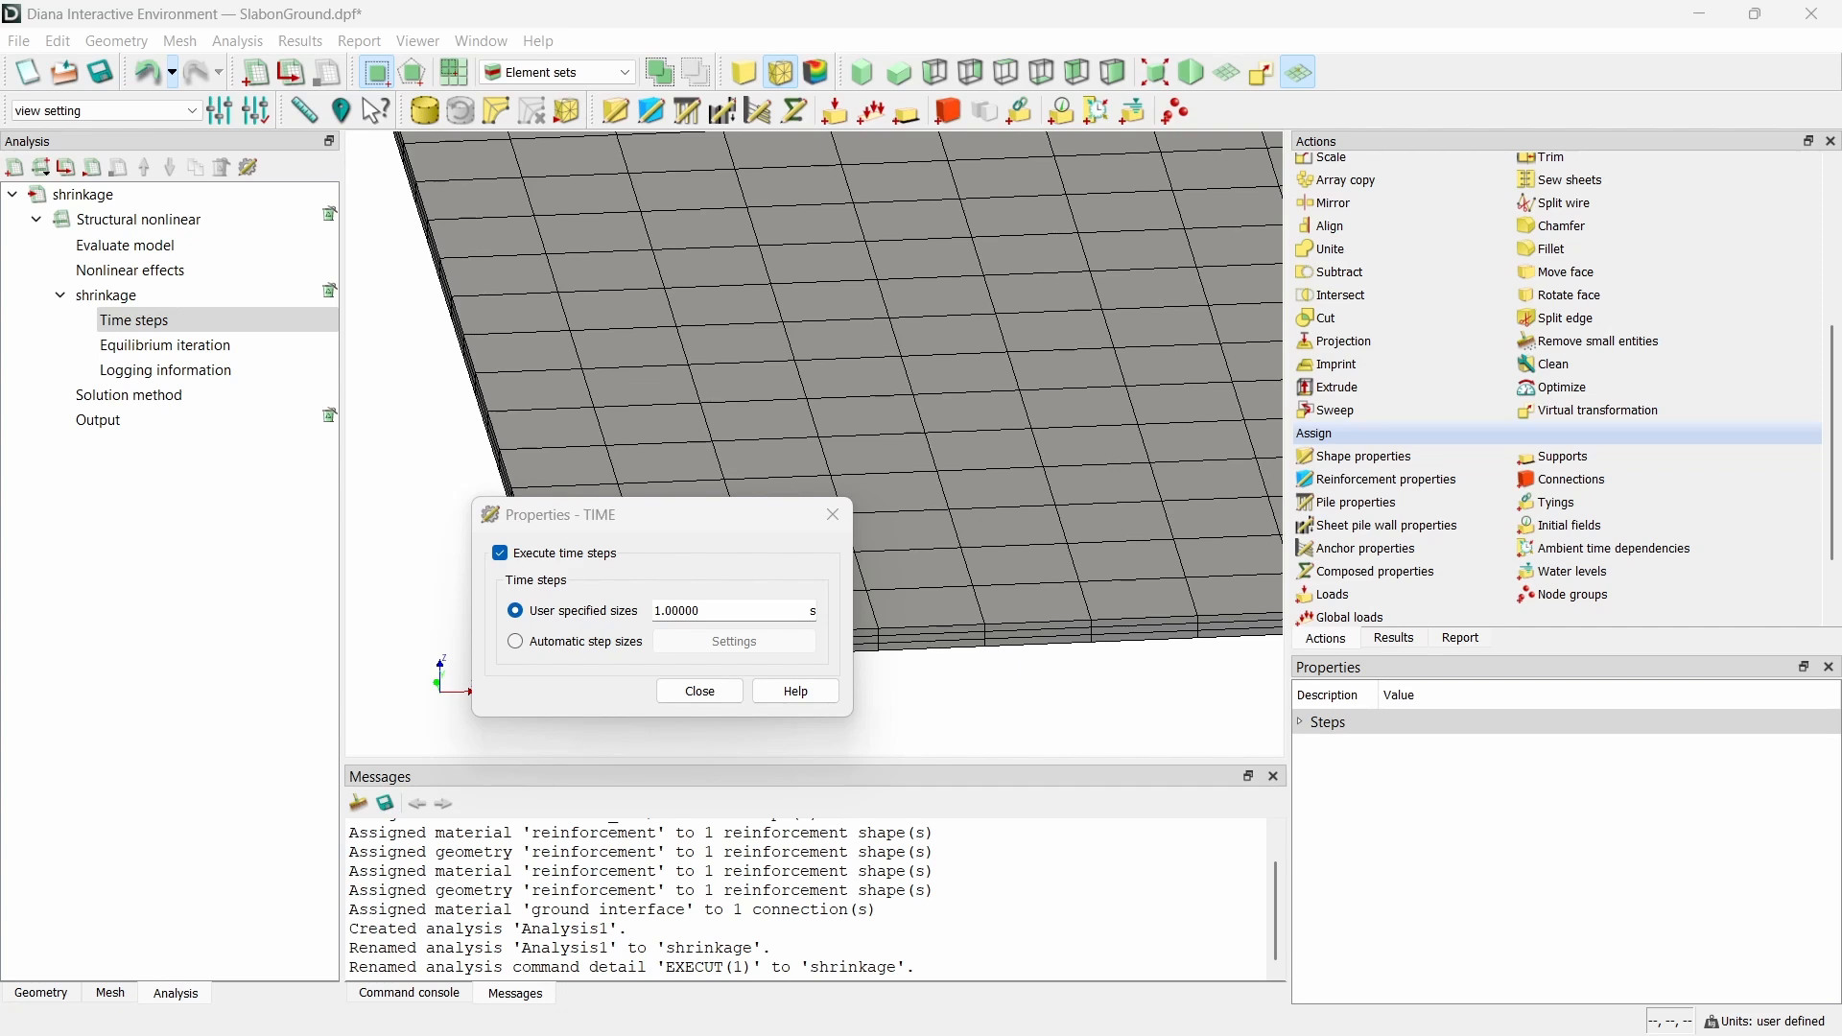
pyautogui.tripleClick(687, 611)
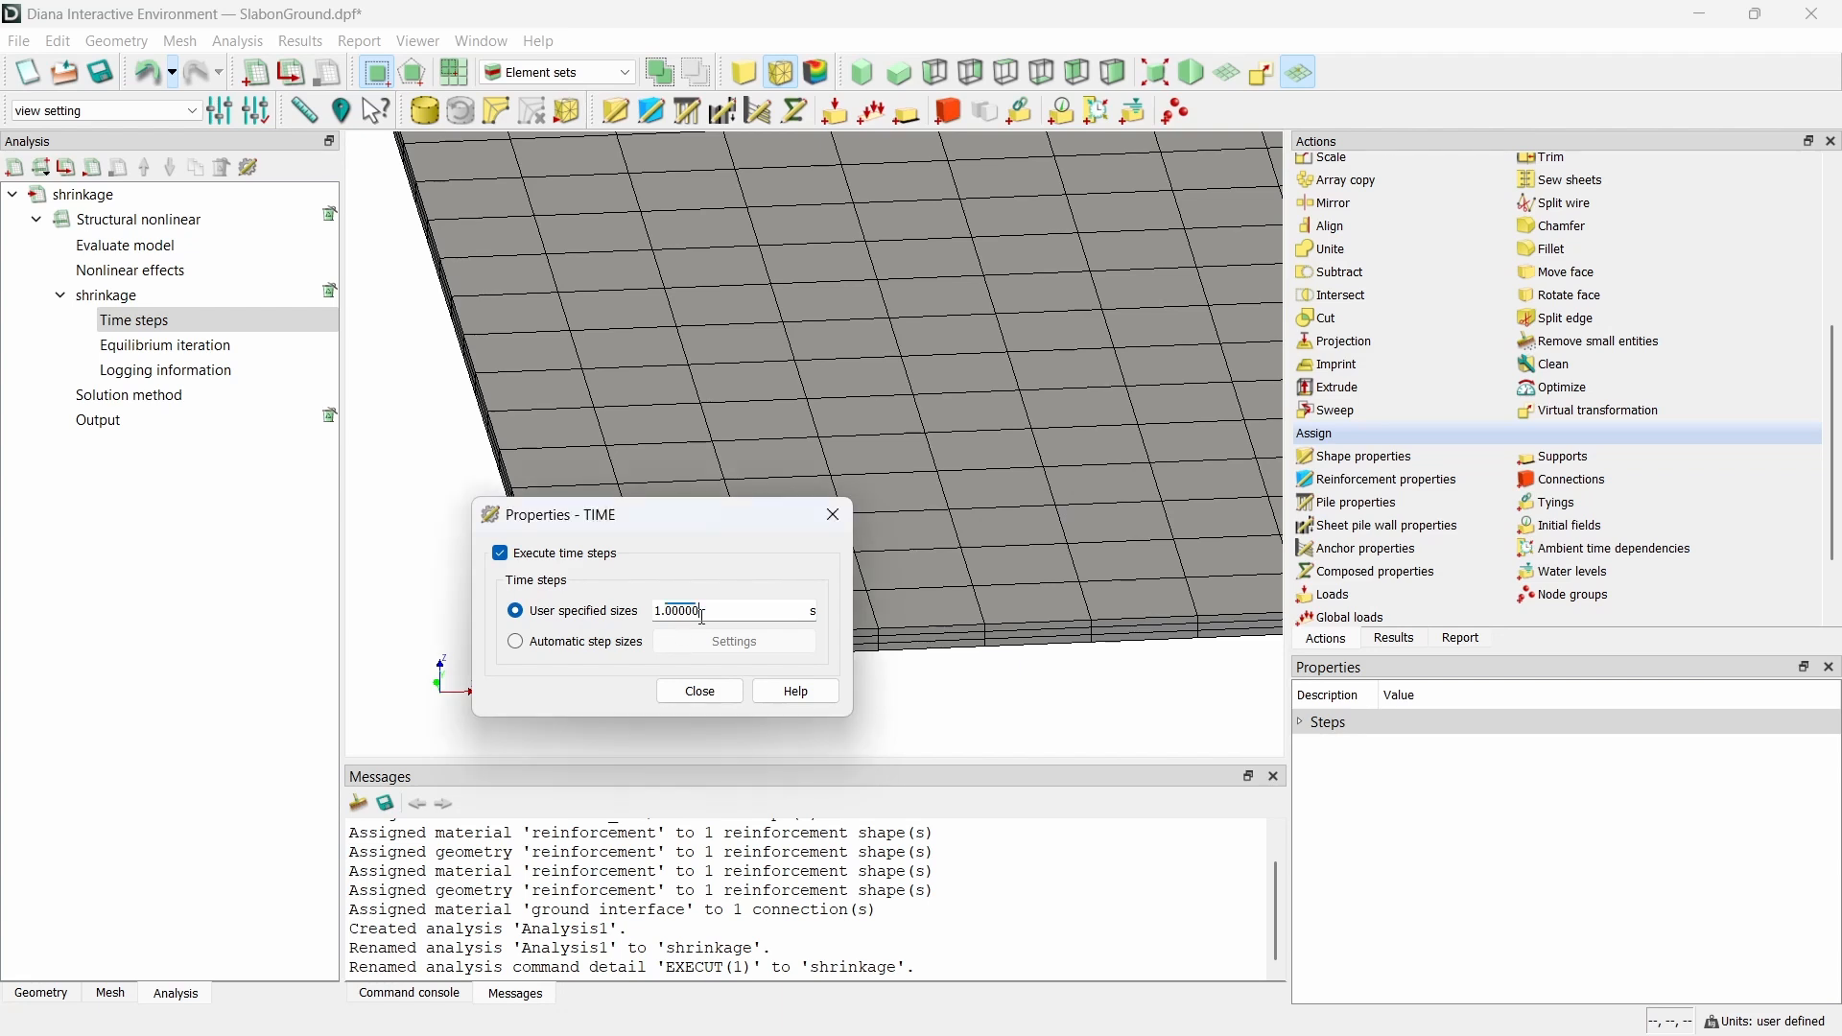
pyautogui.hotkey('ctrl', 'v')
pyautogui.click(710, 695)
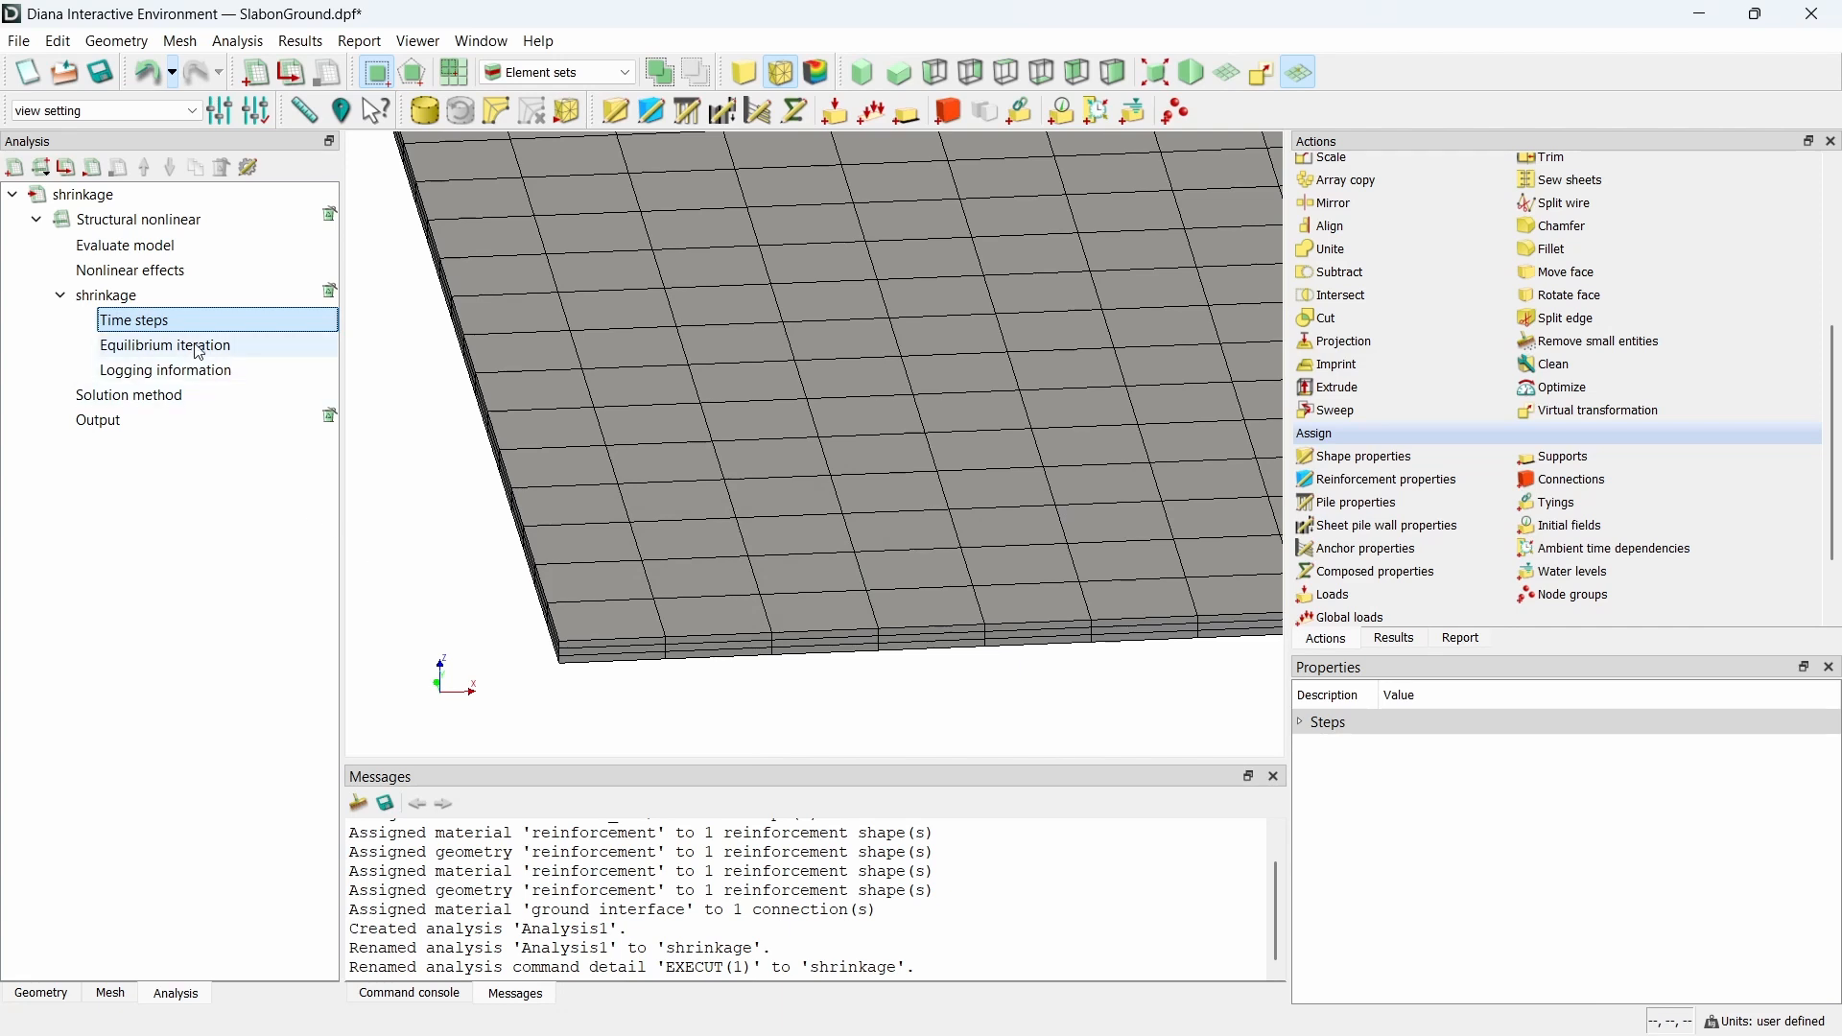
# - Set the maximum number of equilibrium iterations of the shrinkage block to 20
pyautogui.doubleClick(163, 346)
pyautogui.doubleClick(1154, 380)
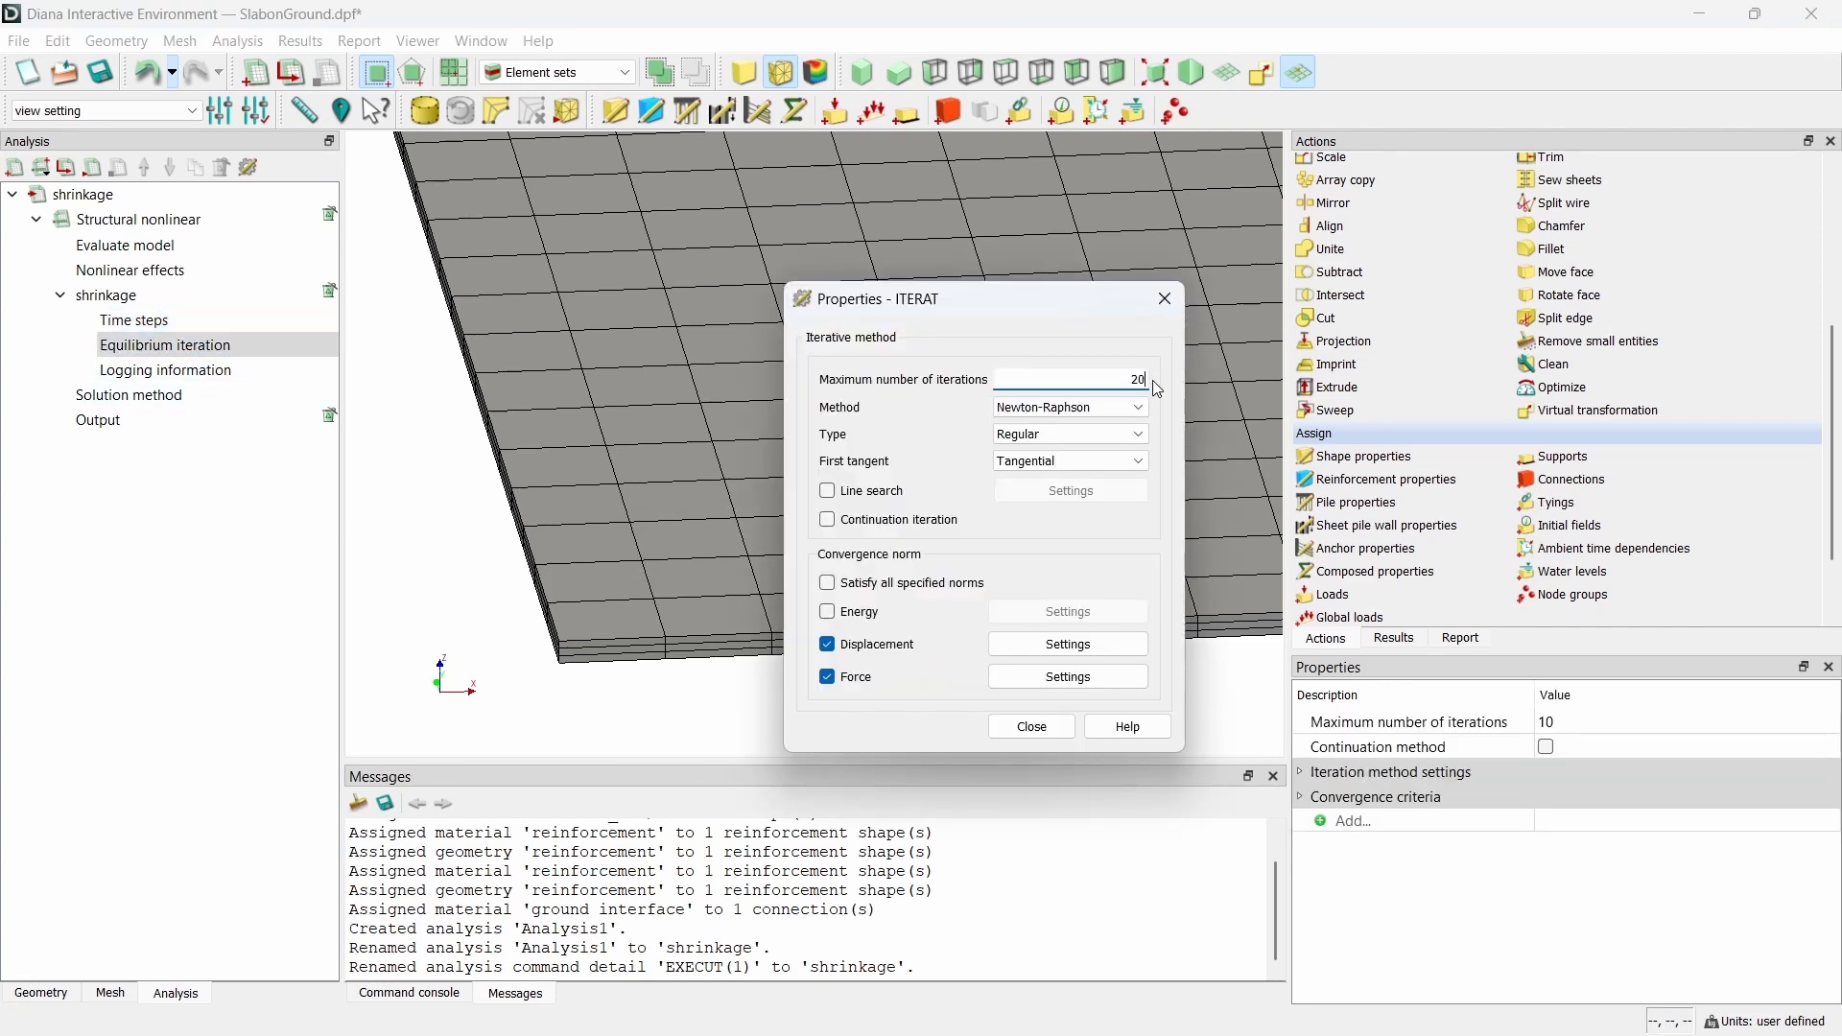
pyautogui.write('20')
# - Set the no convergence option to Continue for both the displacement and force convergence norms
pyautogui.click(1061, 644)
pyautogui.click(1036, 597)
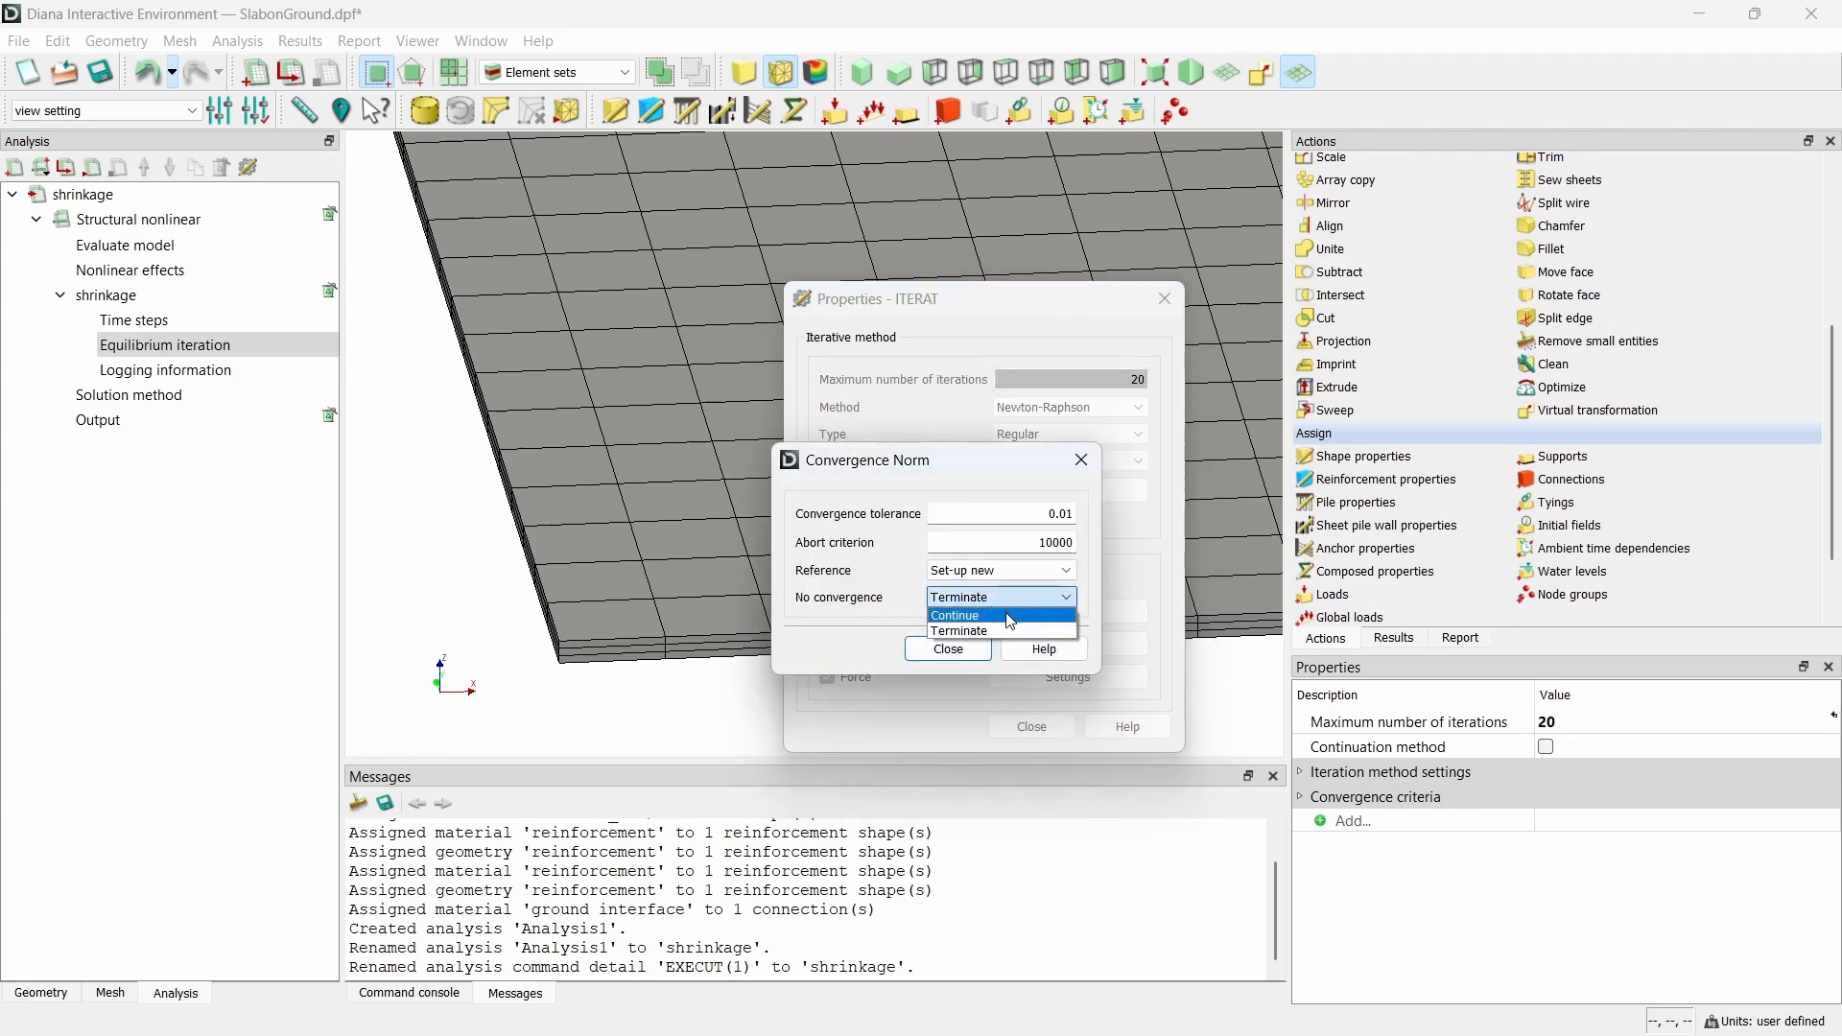
pyautogui.click(969, 634)
pyautogui.click(967, 649)
pyautogui.click(1041, 677)
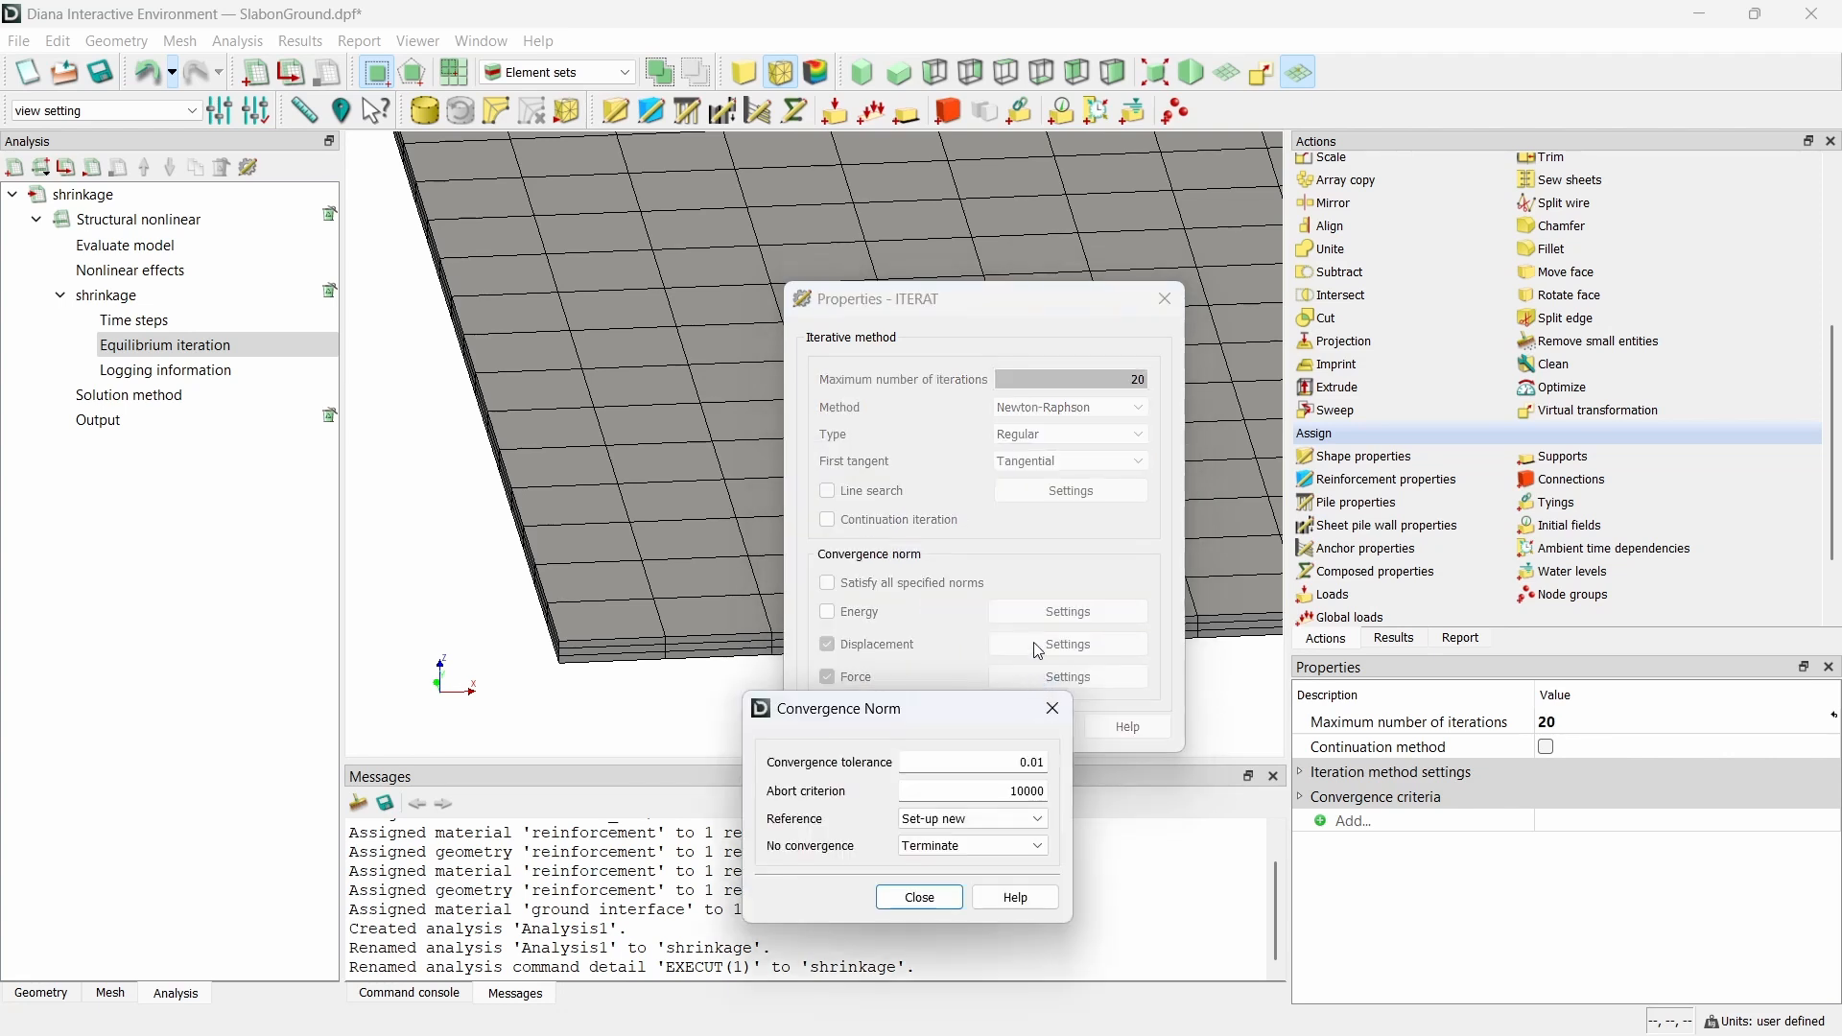
pyautogui.click(969, 846)
pyautogui.click(959, 865)
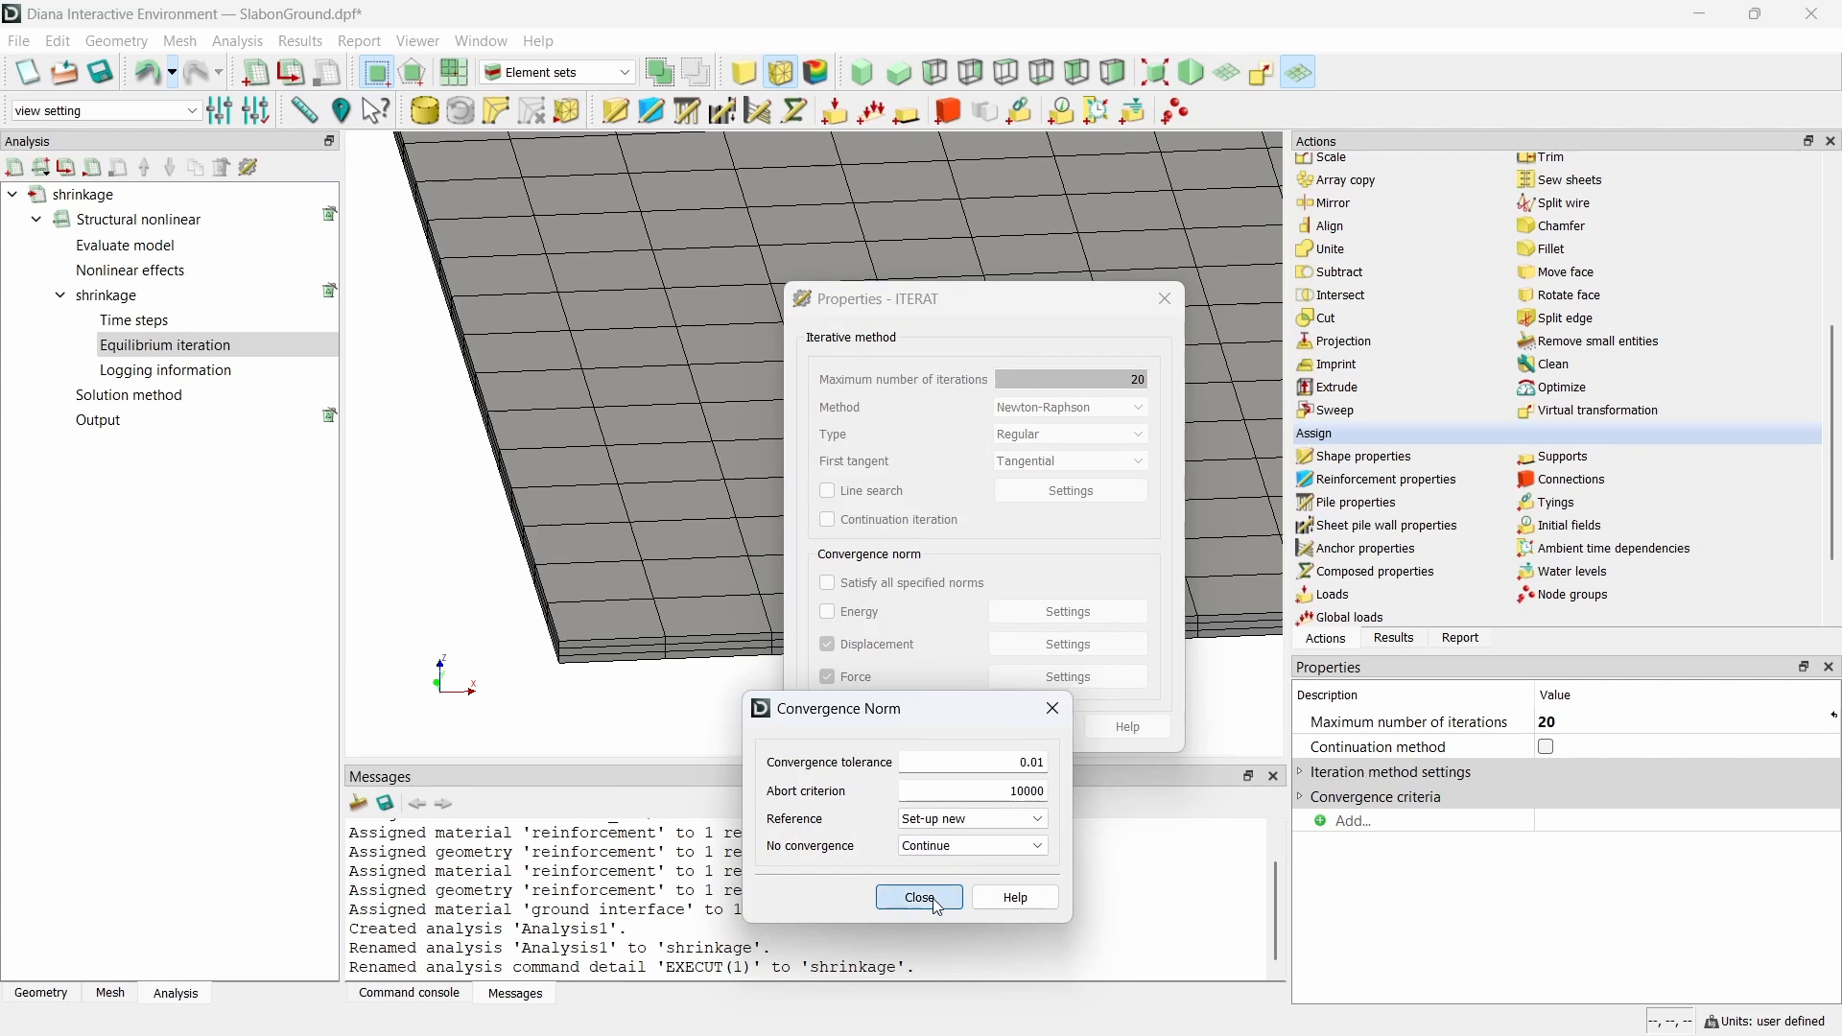
pyautogui.click(919, 898)
pyautogui.click(1036, 727)
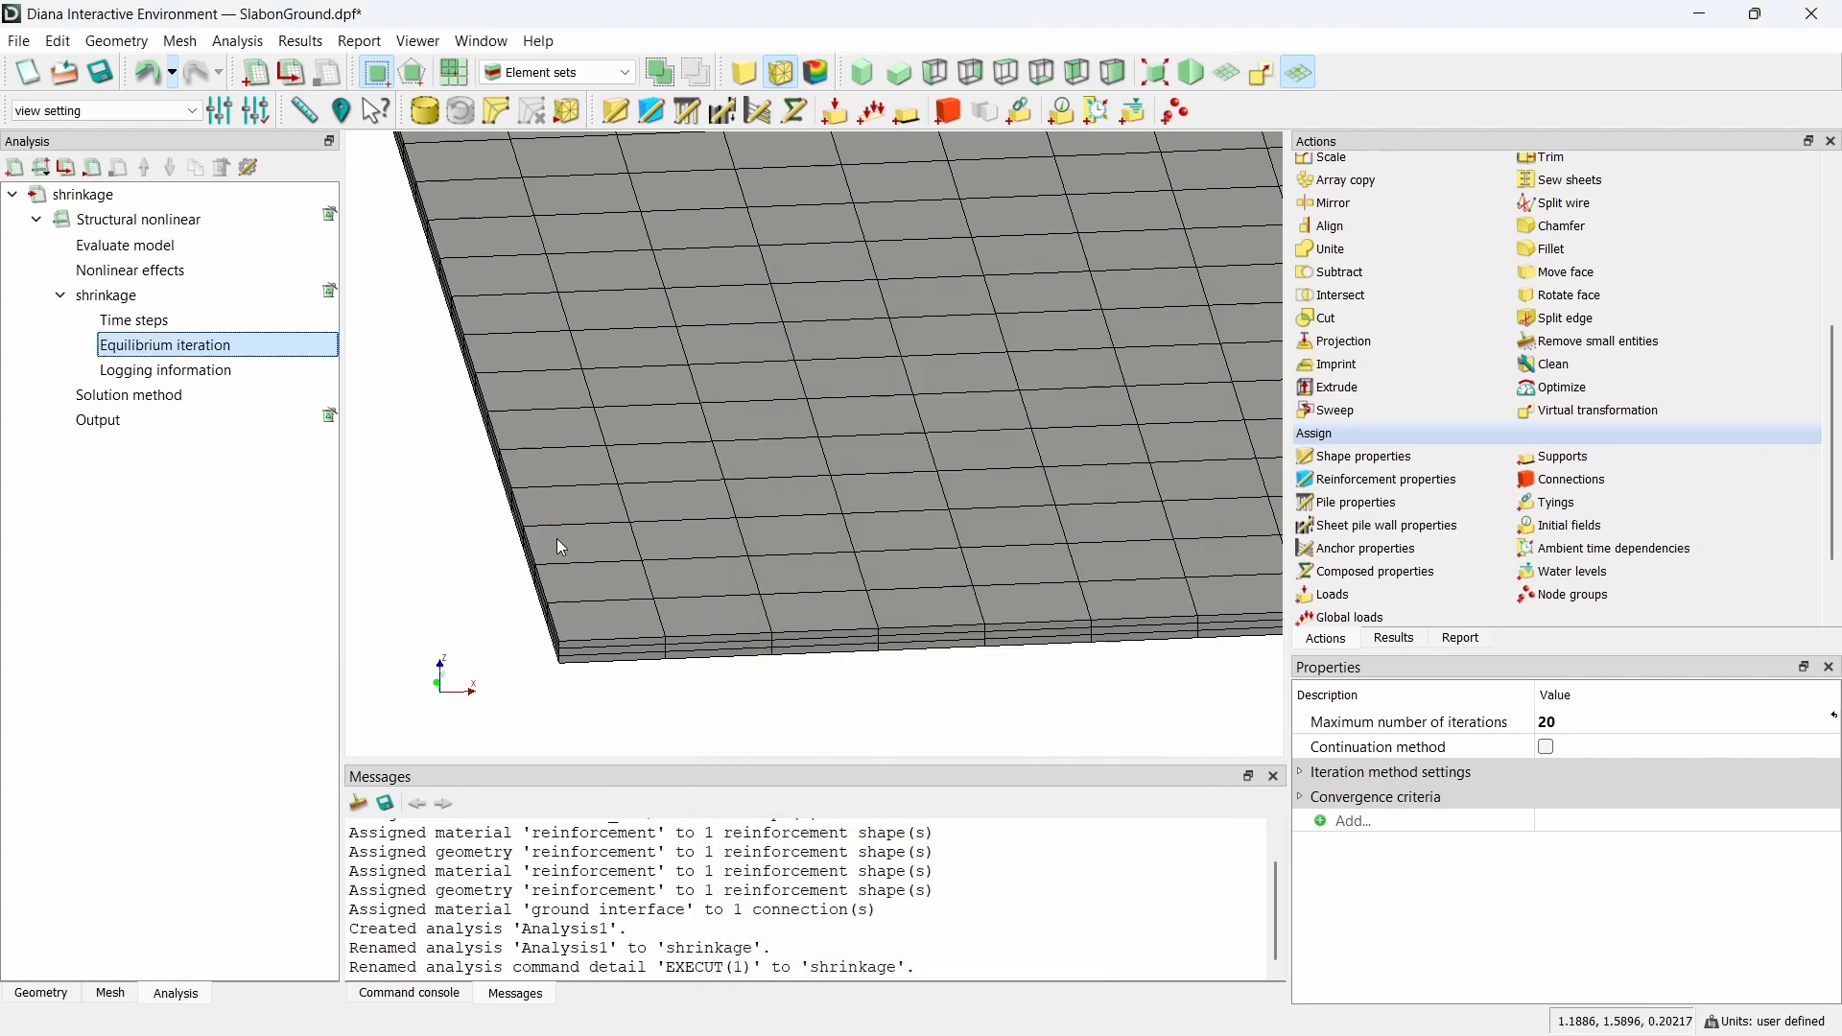
# - Switch the analysis output to a user selection of results and add the total global translational displacements
pyautogui.doubleClick(173, 421)
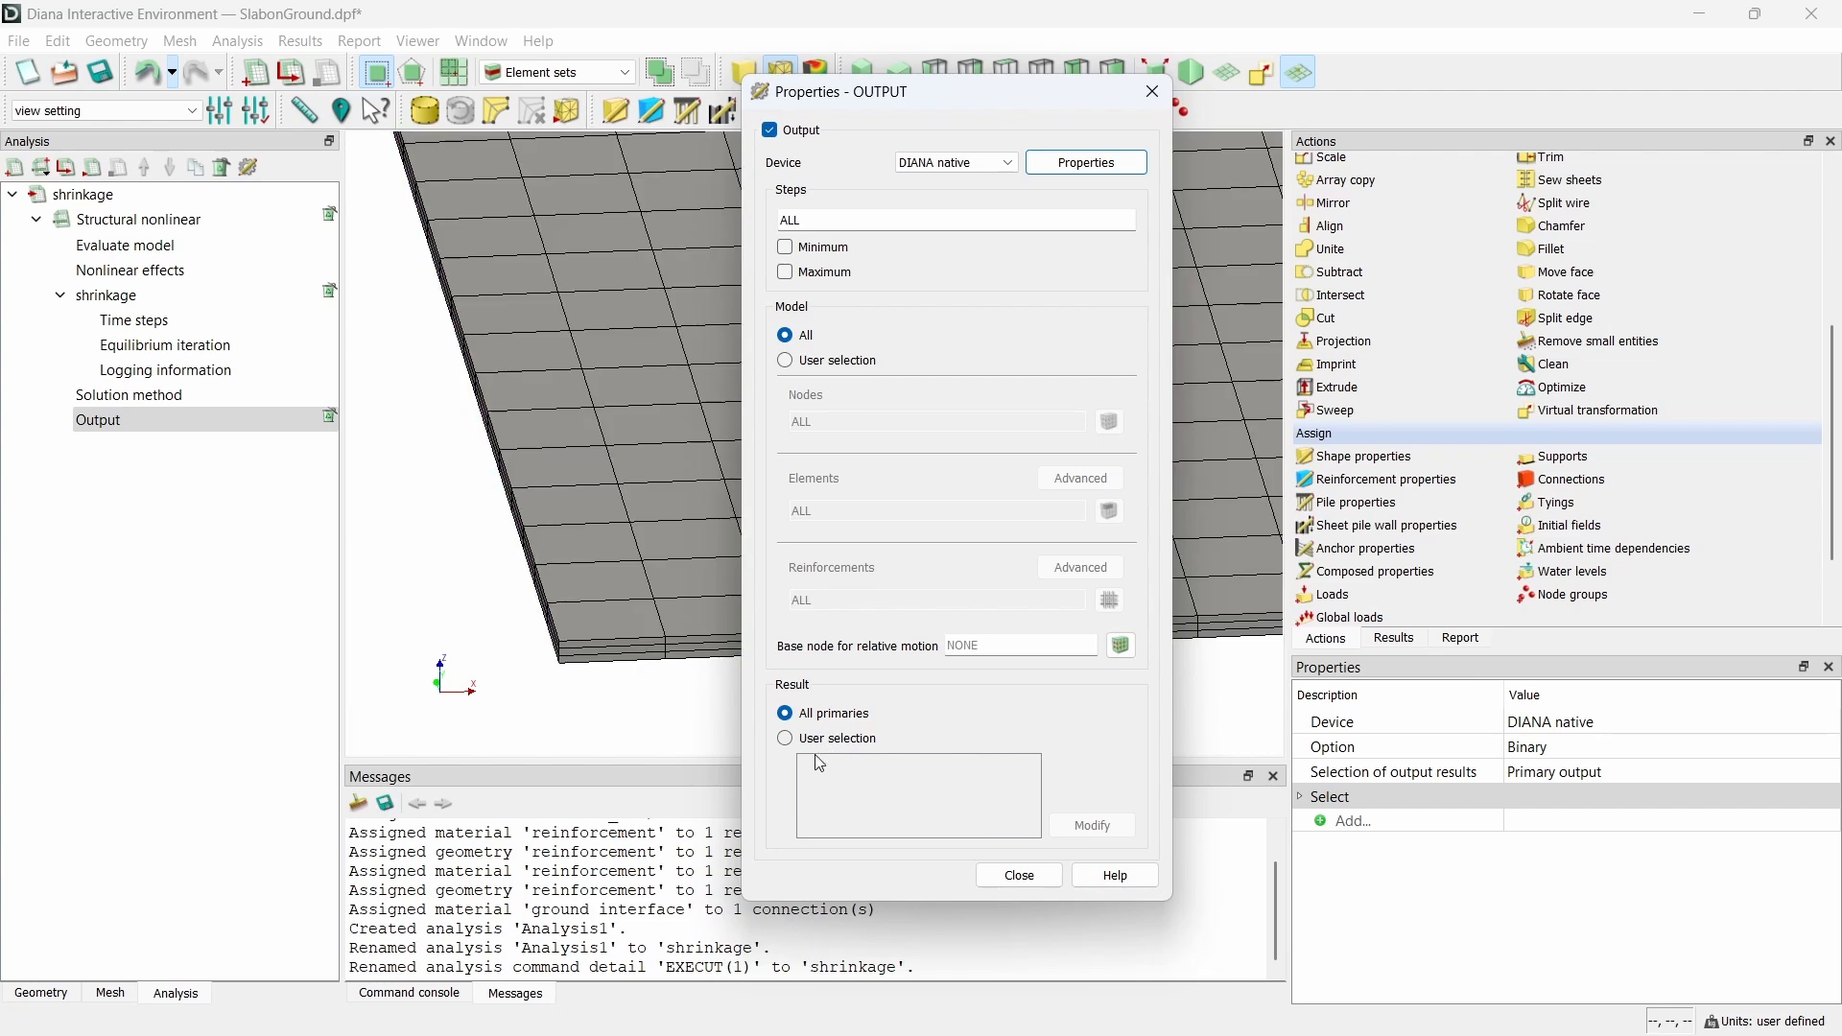
pyautogui.click(820, 741)
pyautogui.click(1066, 820)
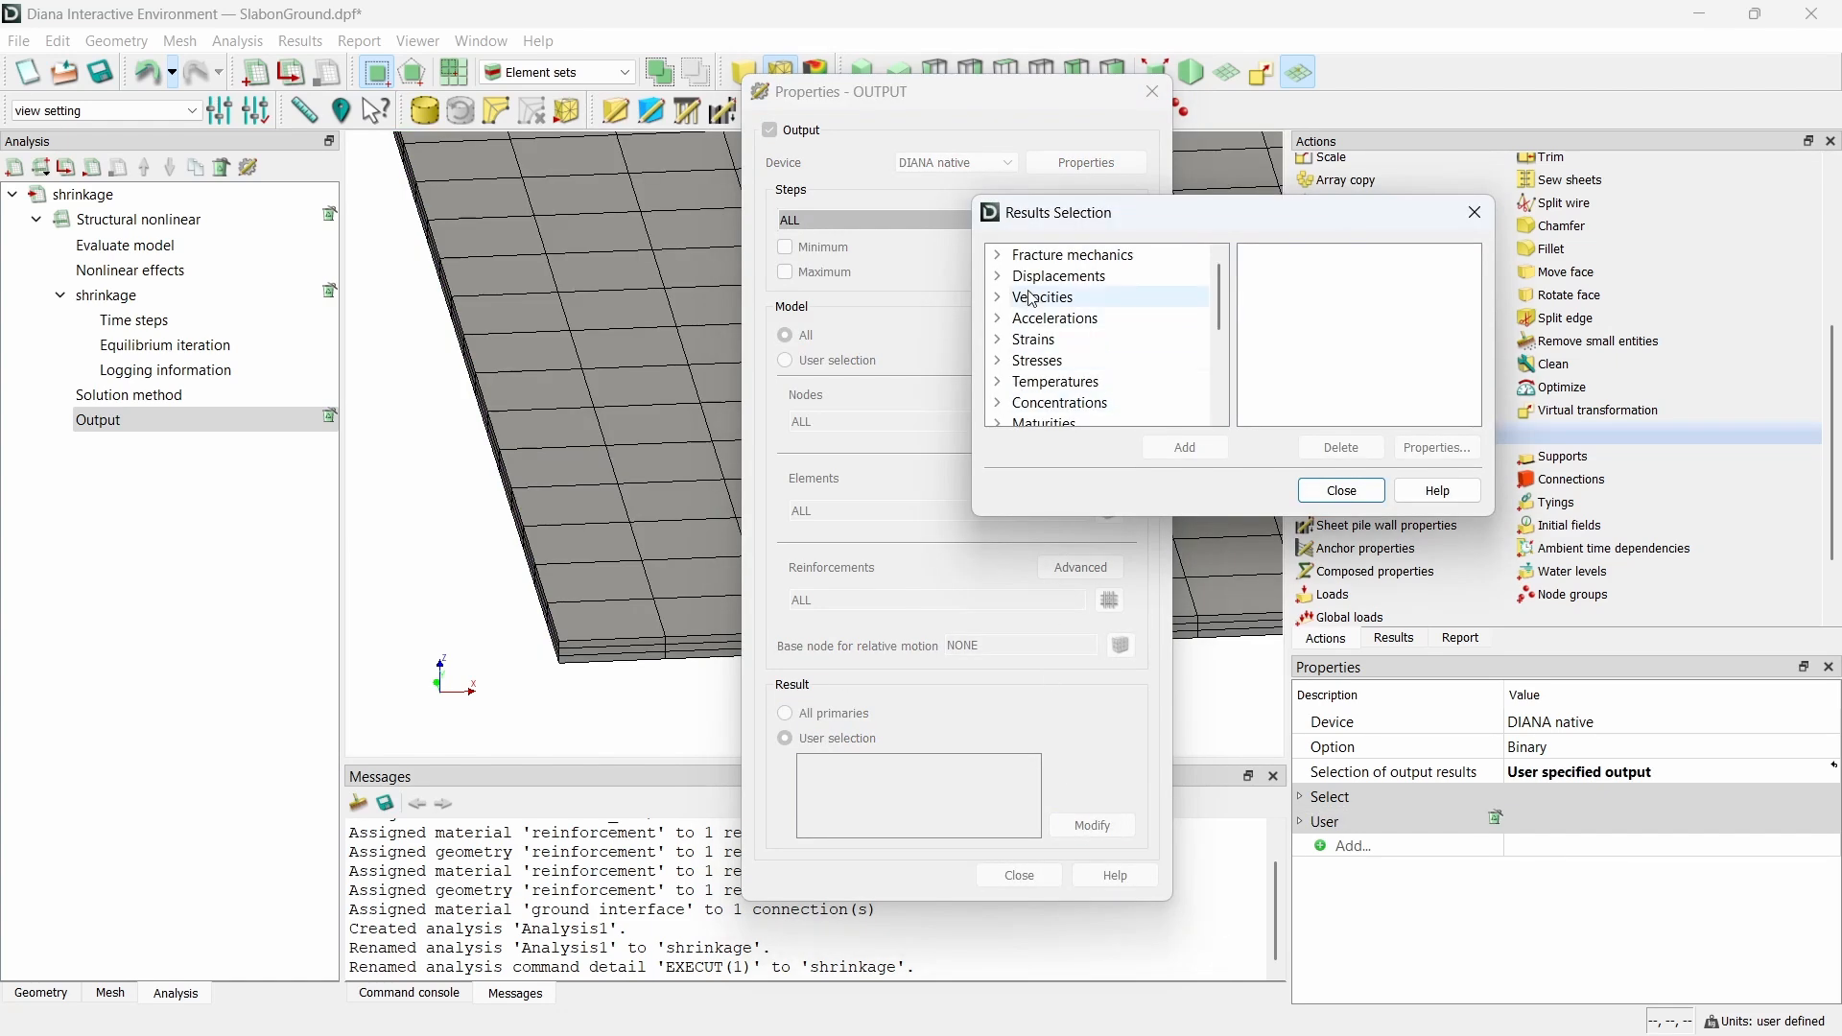
pyautogui.click(1060, 276)
pyautogui.click(1211, 451)
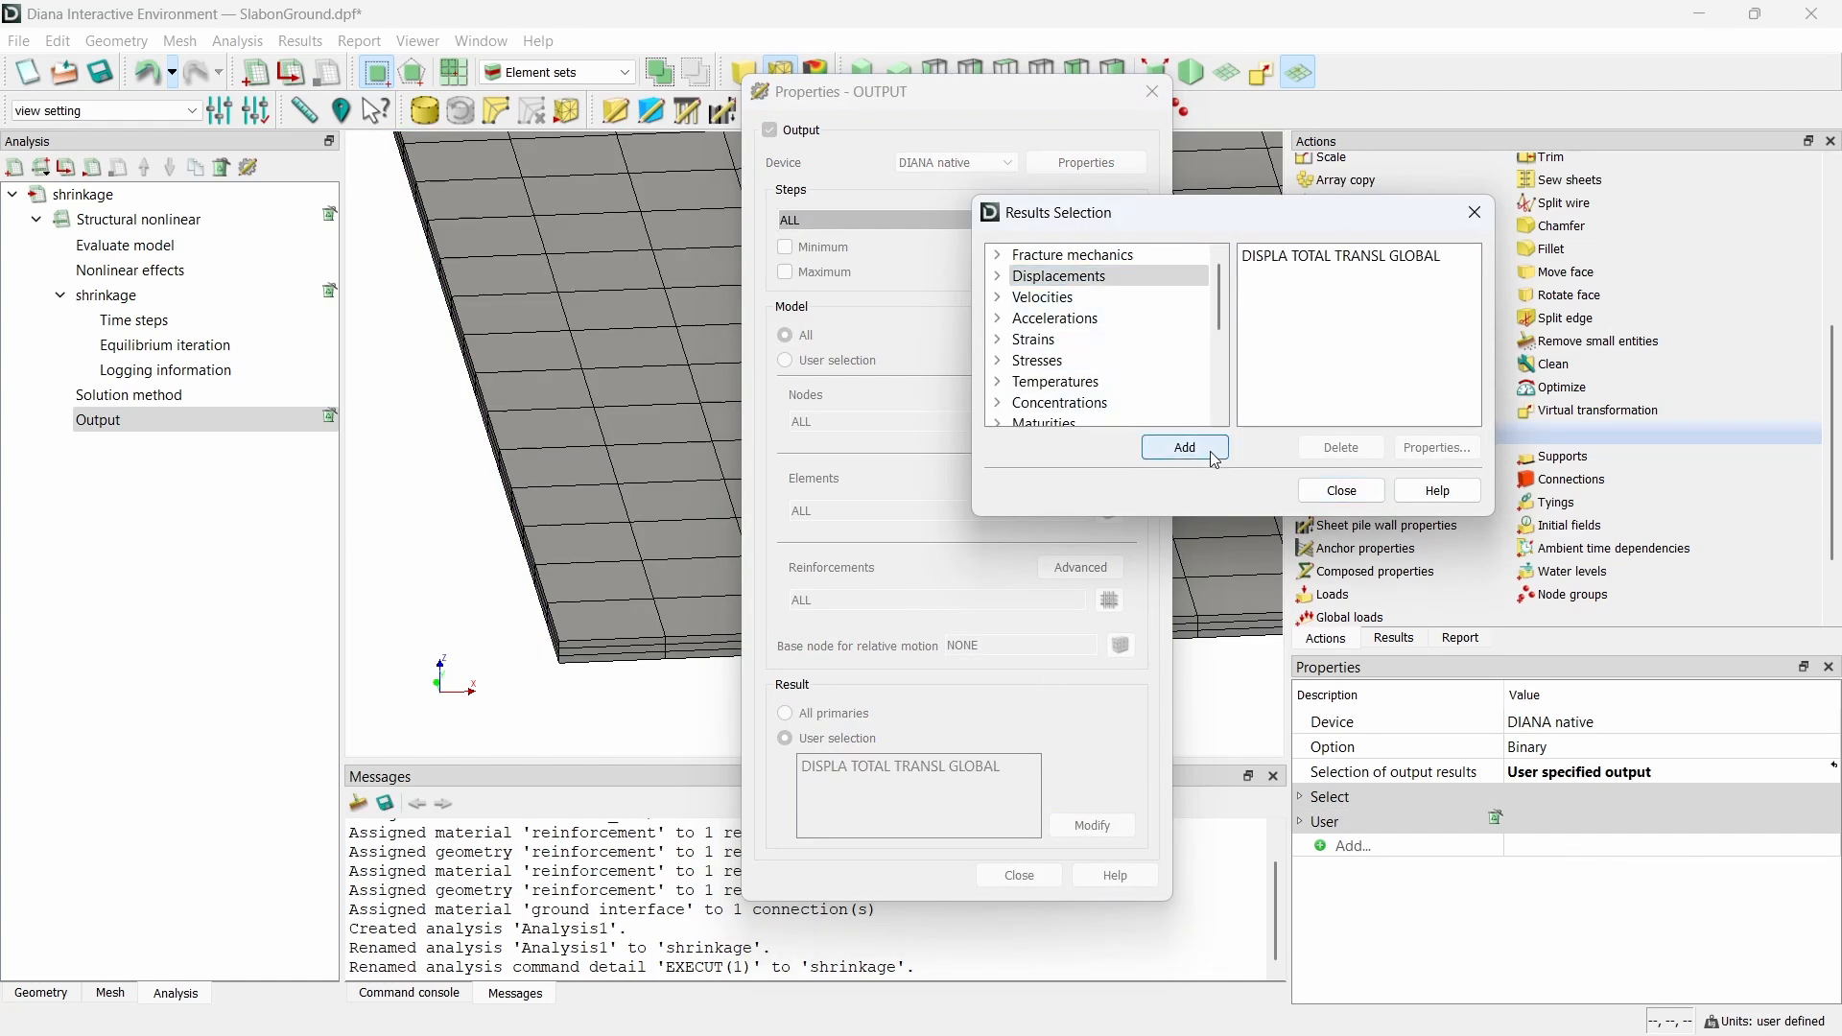
# - Add the global and principal total Green-Lagrange strains to the output results selection
pyautogui.click(998, 340)
pyautogui.click(1021, 360)
pyautogui.click(1045, 382)
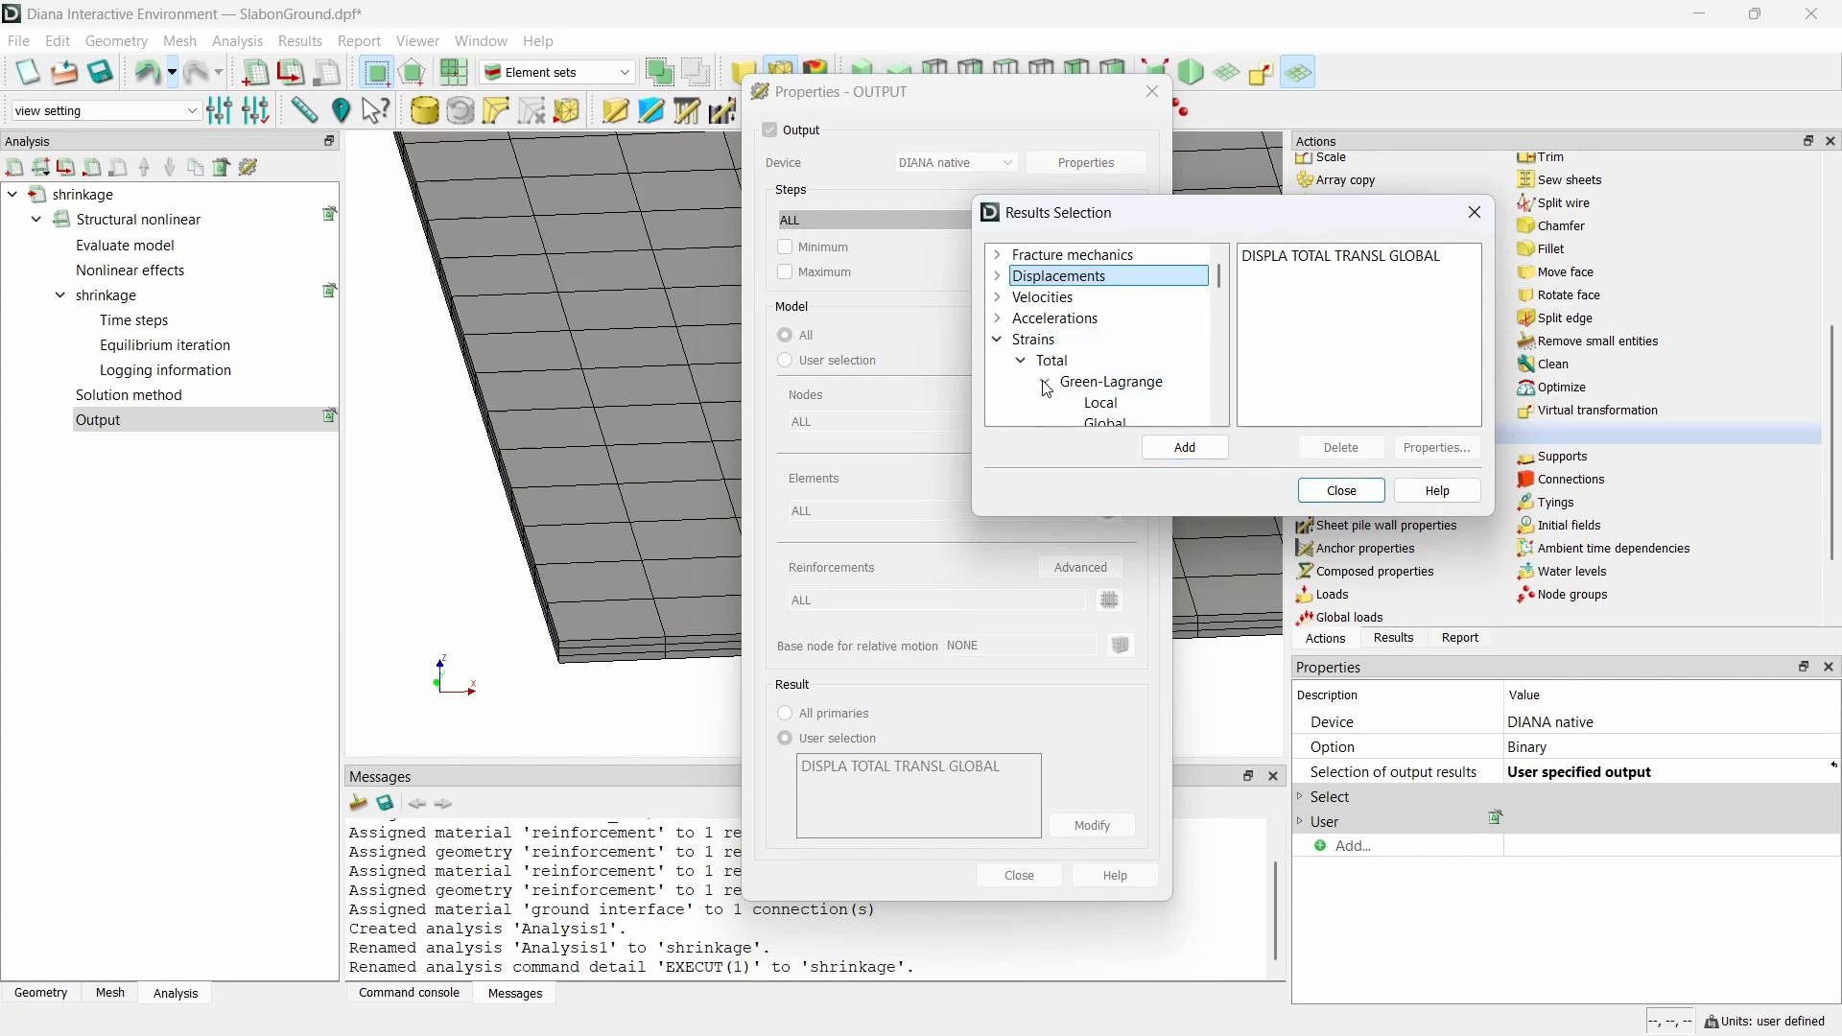
pyautogui.moveTo(1198, 518); pyautogui.dragTo(1197, 630)
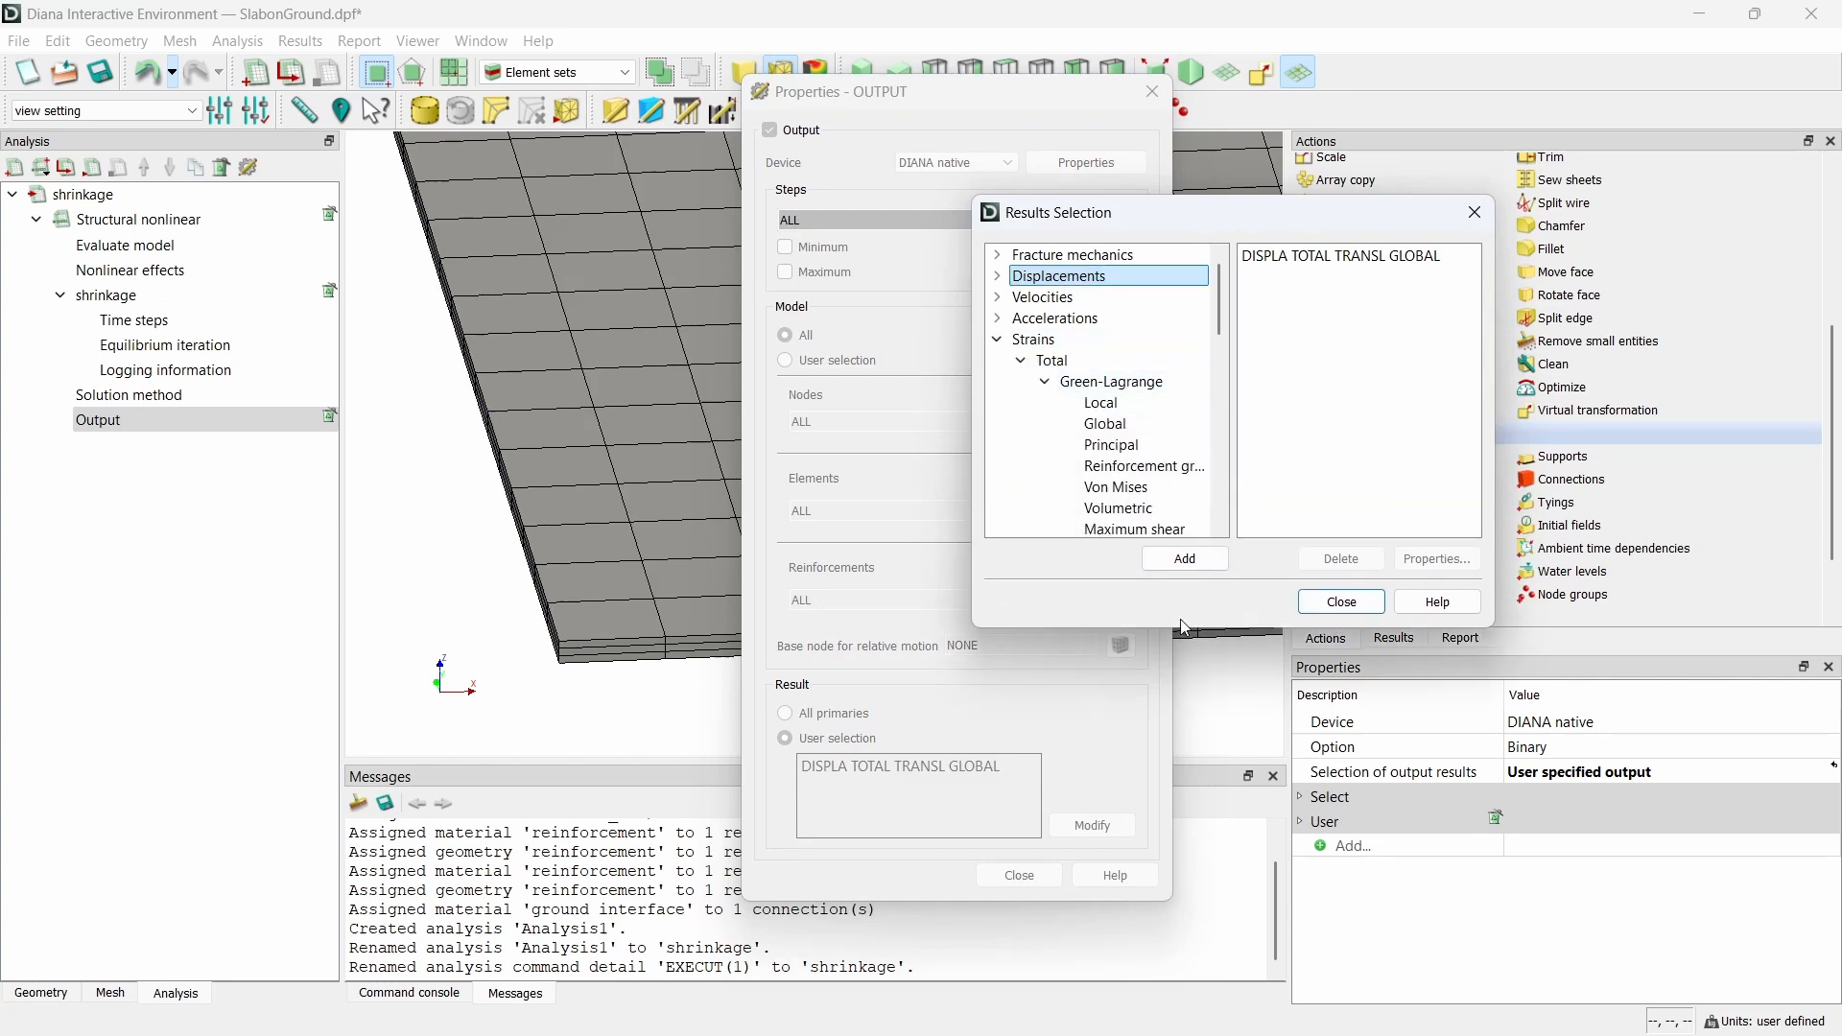
pyautogui.click(1113, 403)
pyautogui.click(1142, 424)
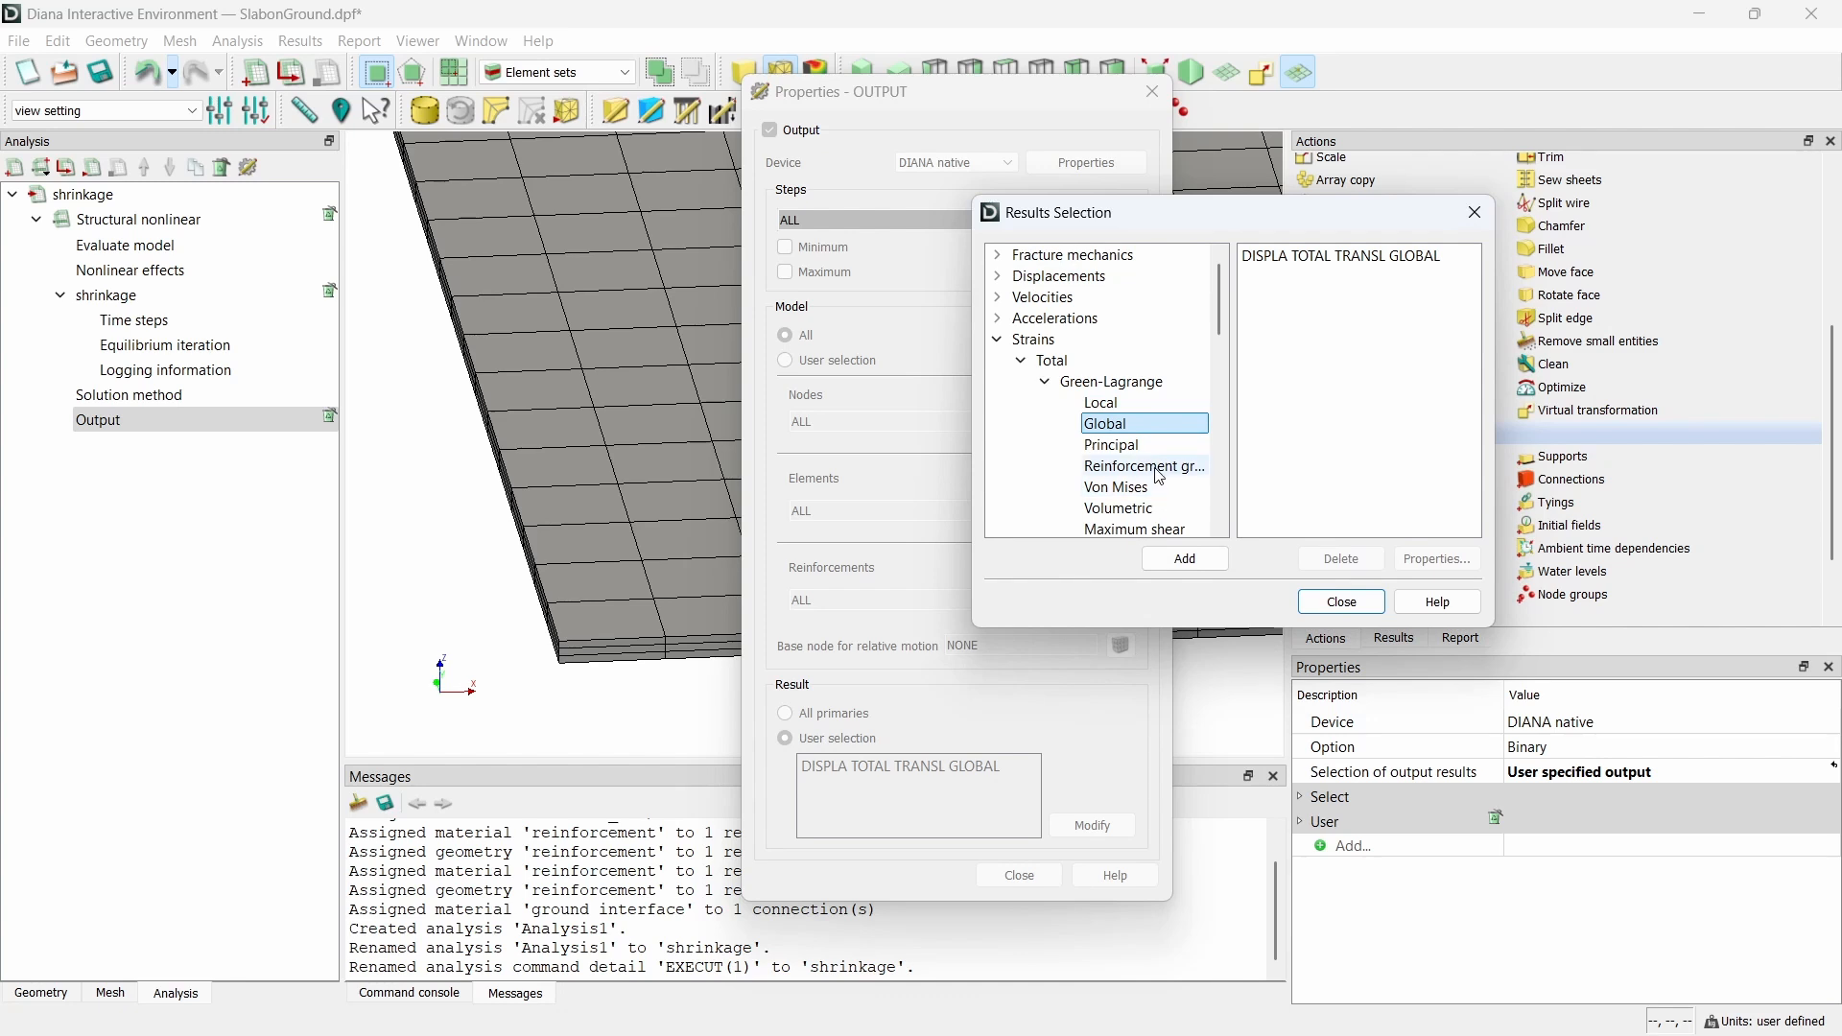
pyautogui.click(1186, 560)
pyautogui.click(1135, 447)
pyautogui.click(1186, 559)
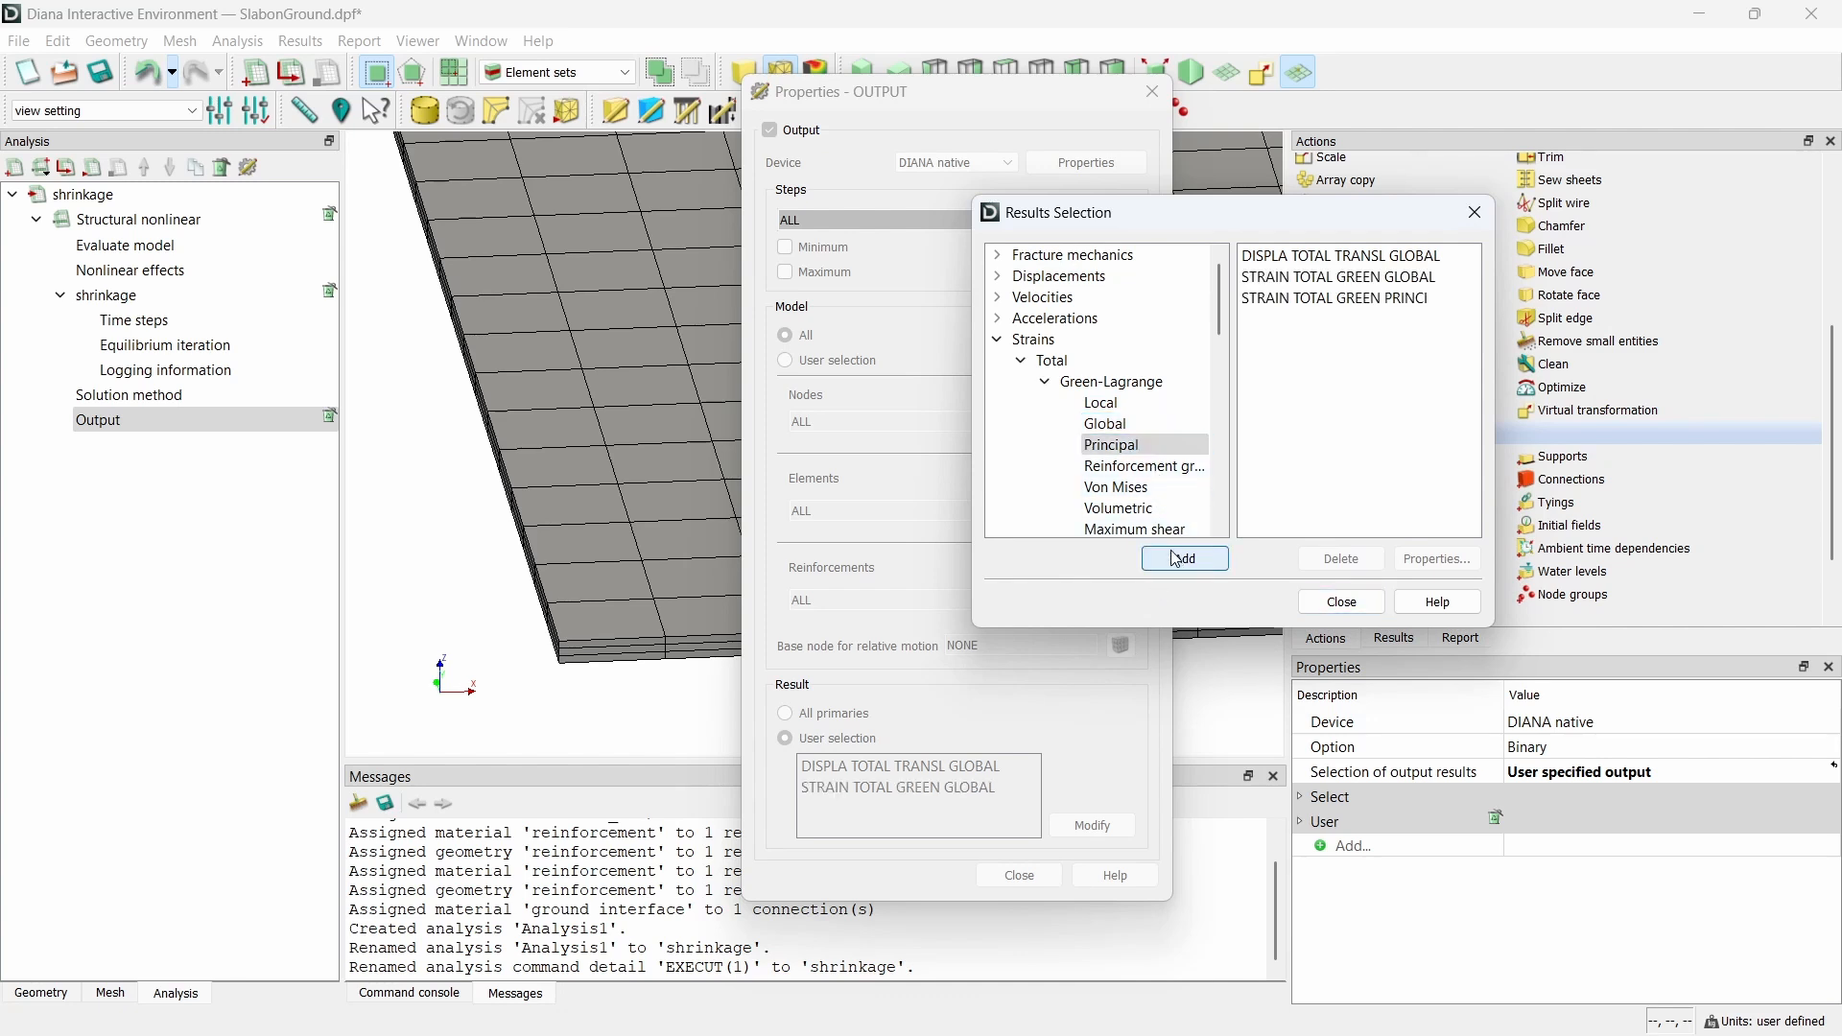
# - Add the global and principal total Cauchy stresses to the output results and close the output settings
pyautogui.click(998, 339)
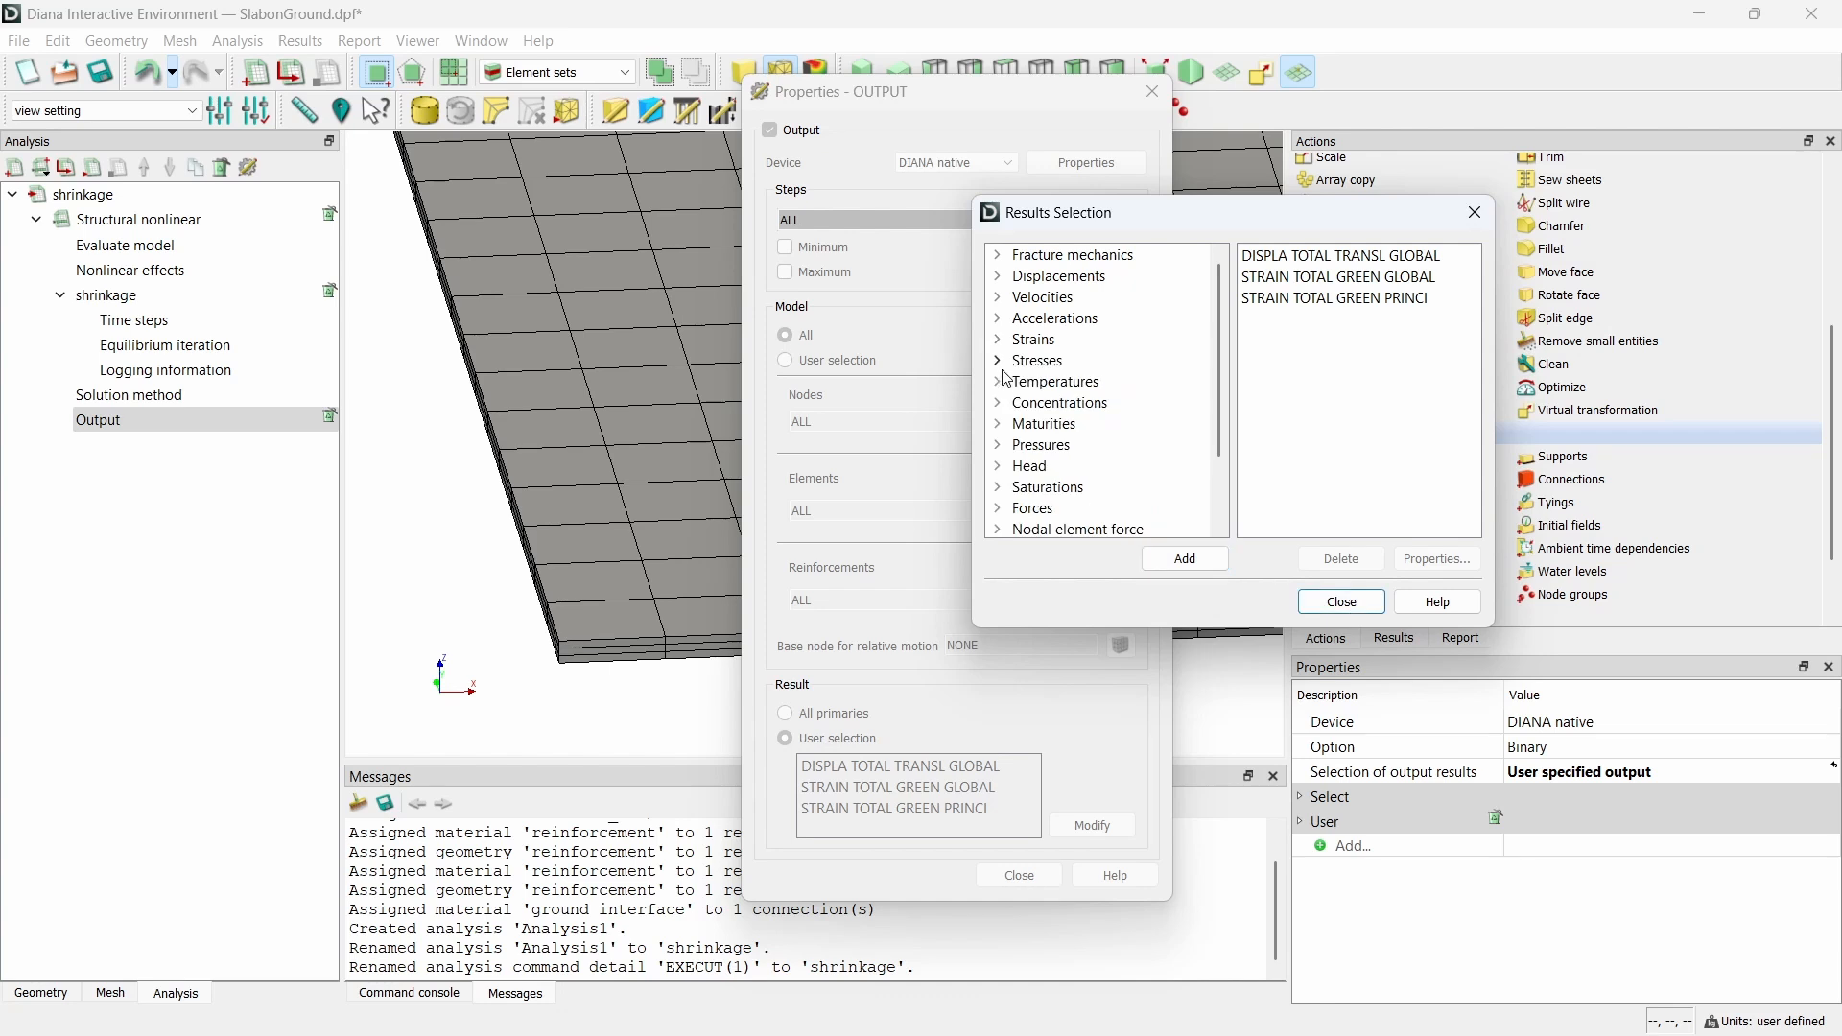
pyautogui.click(998, 361)
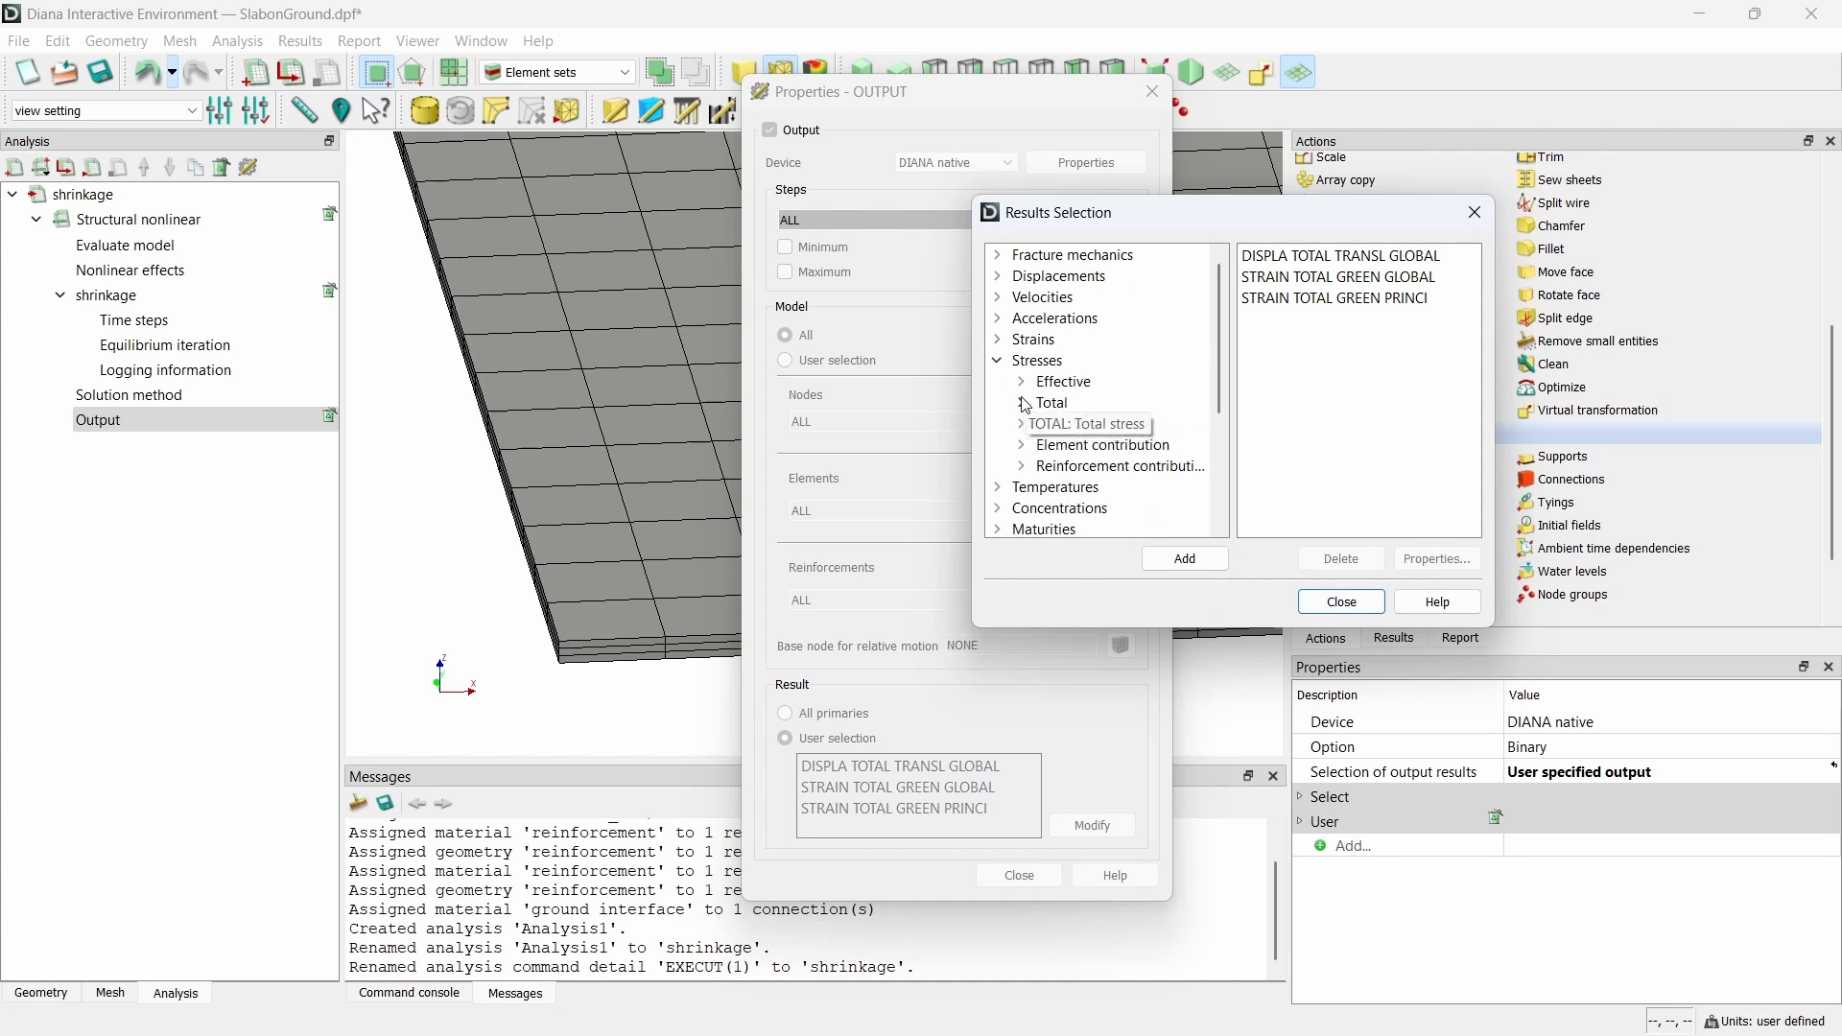
pyautogui.click(1023, 404)
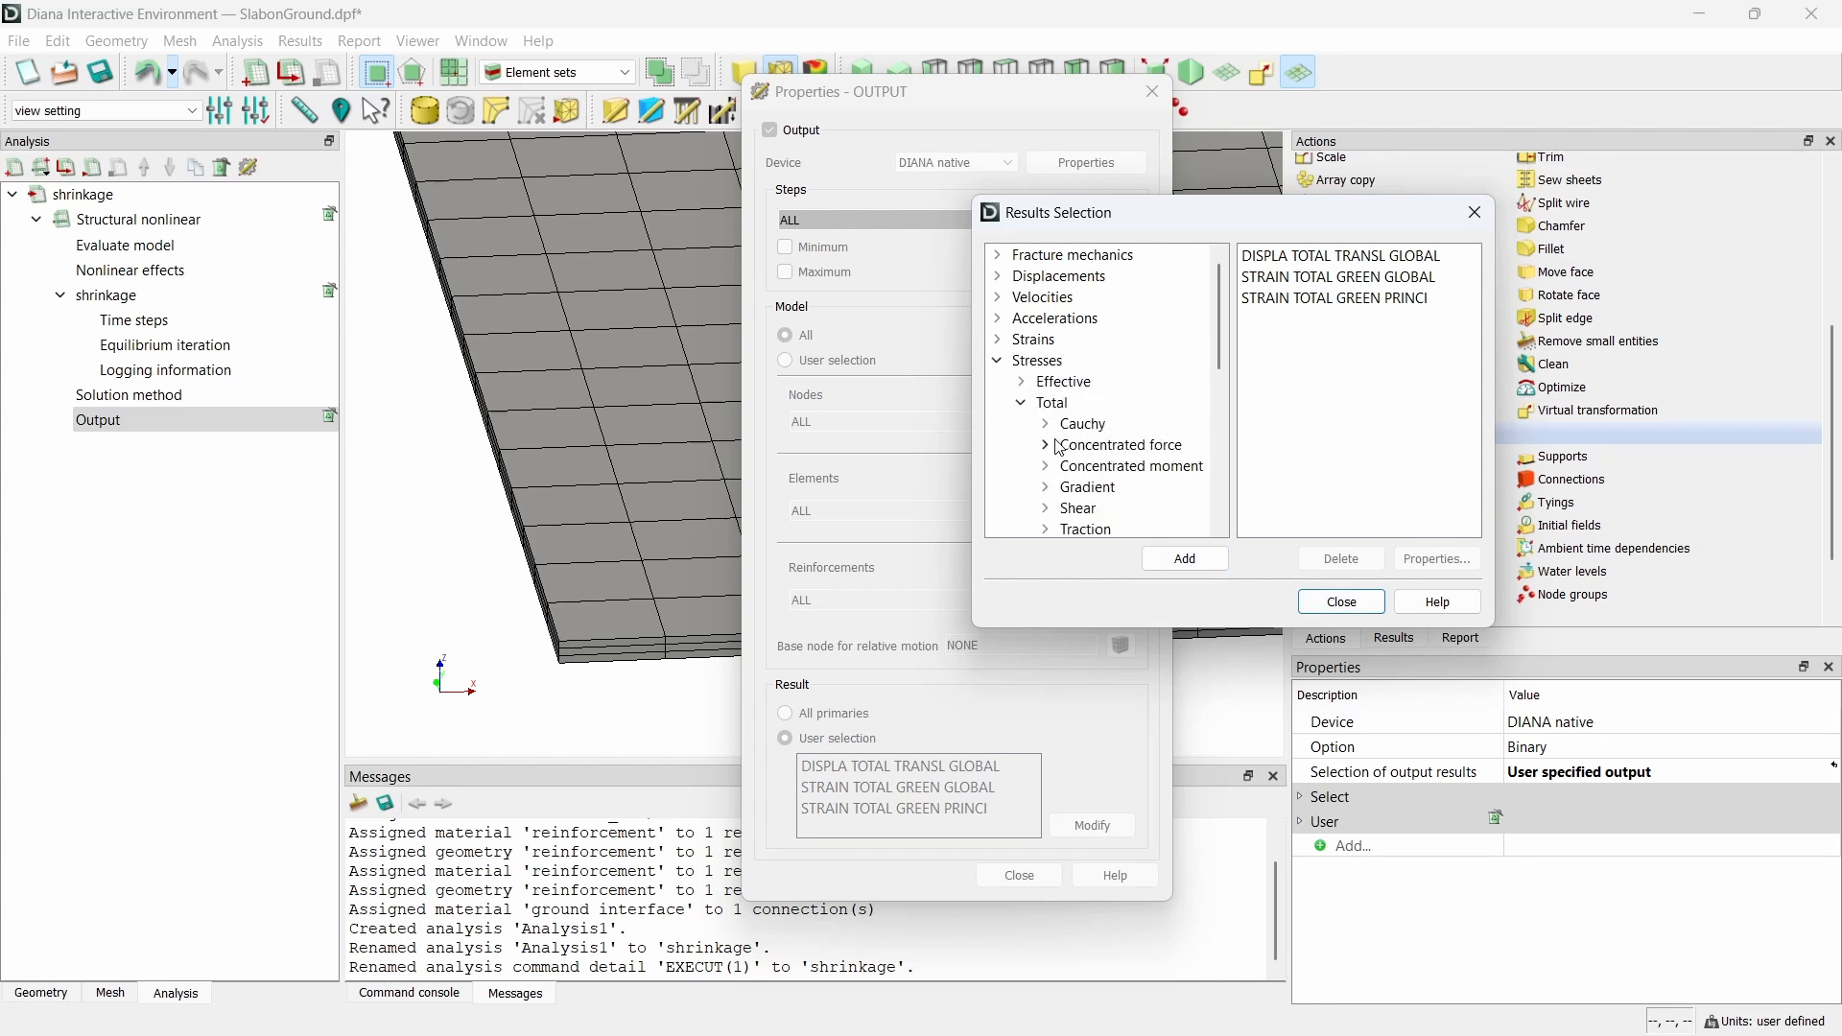
pyautogui.click(1045, 424)
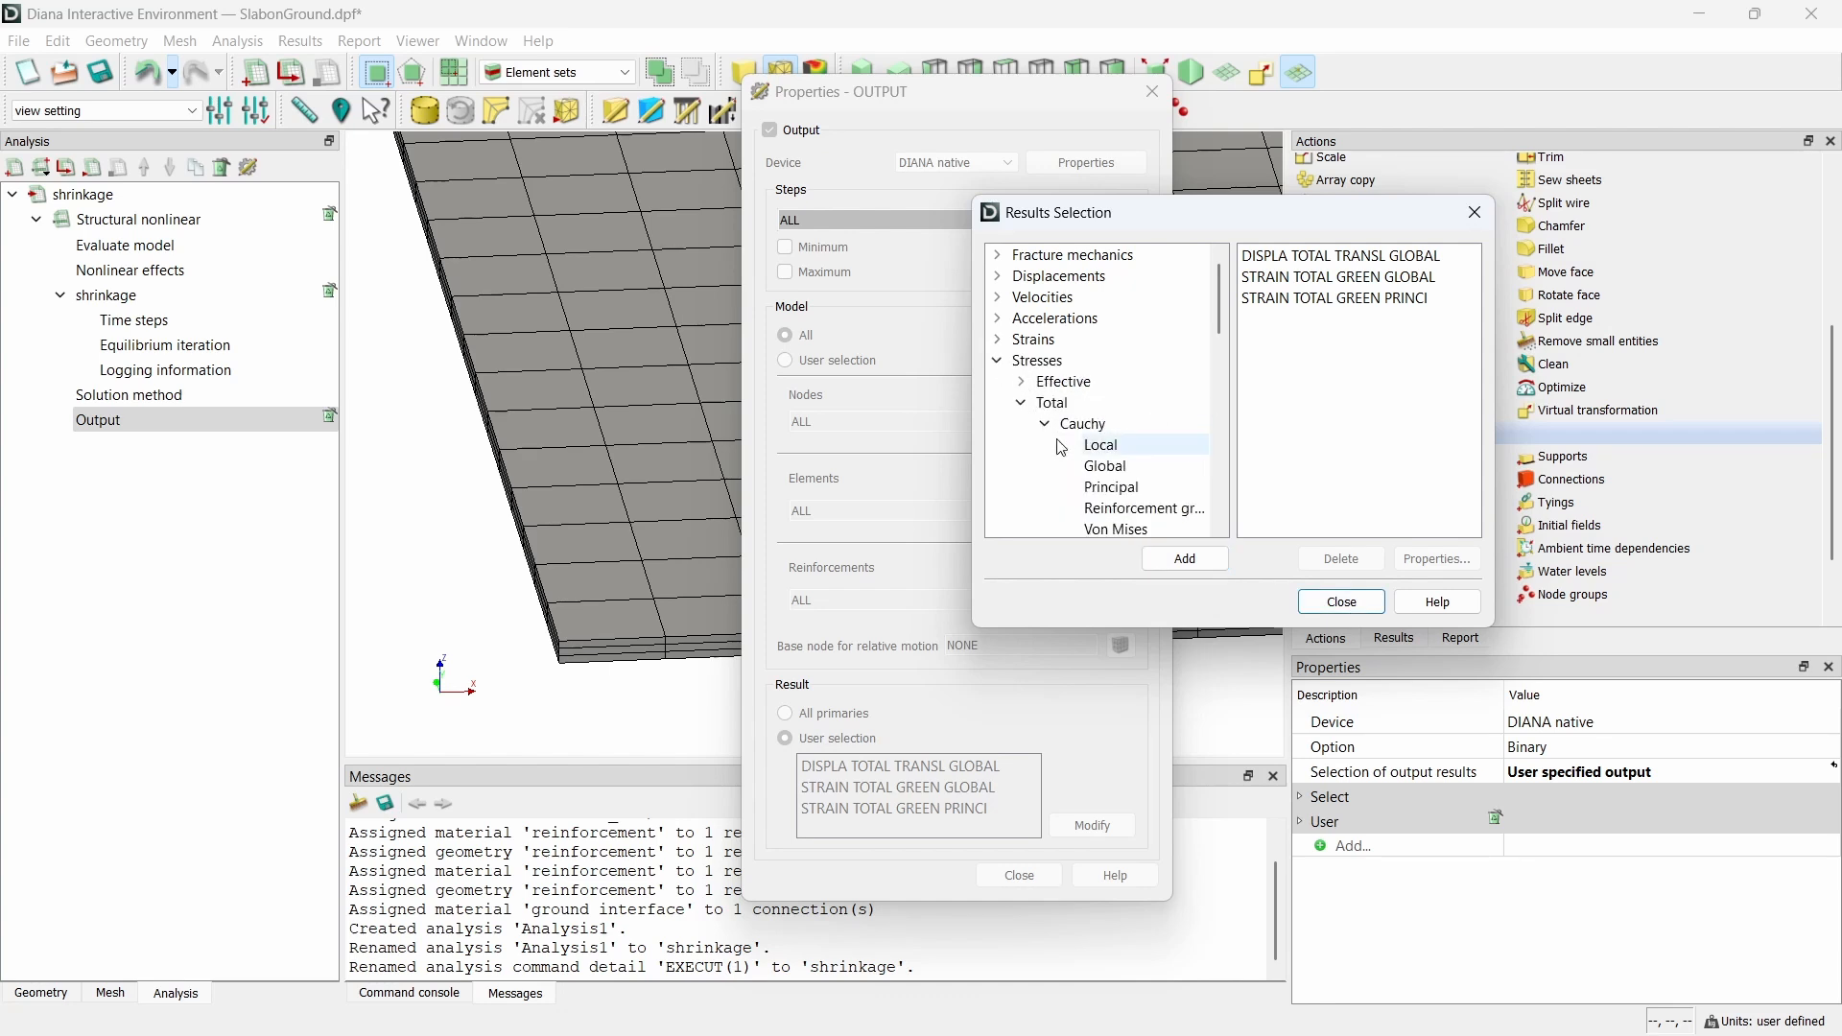
pyautogui.click(1108, 471)
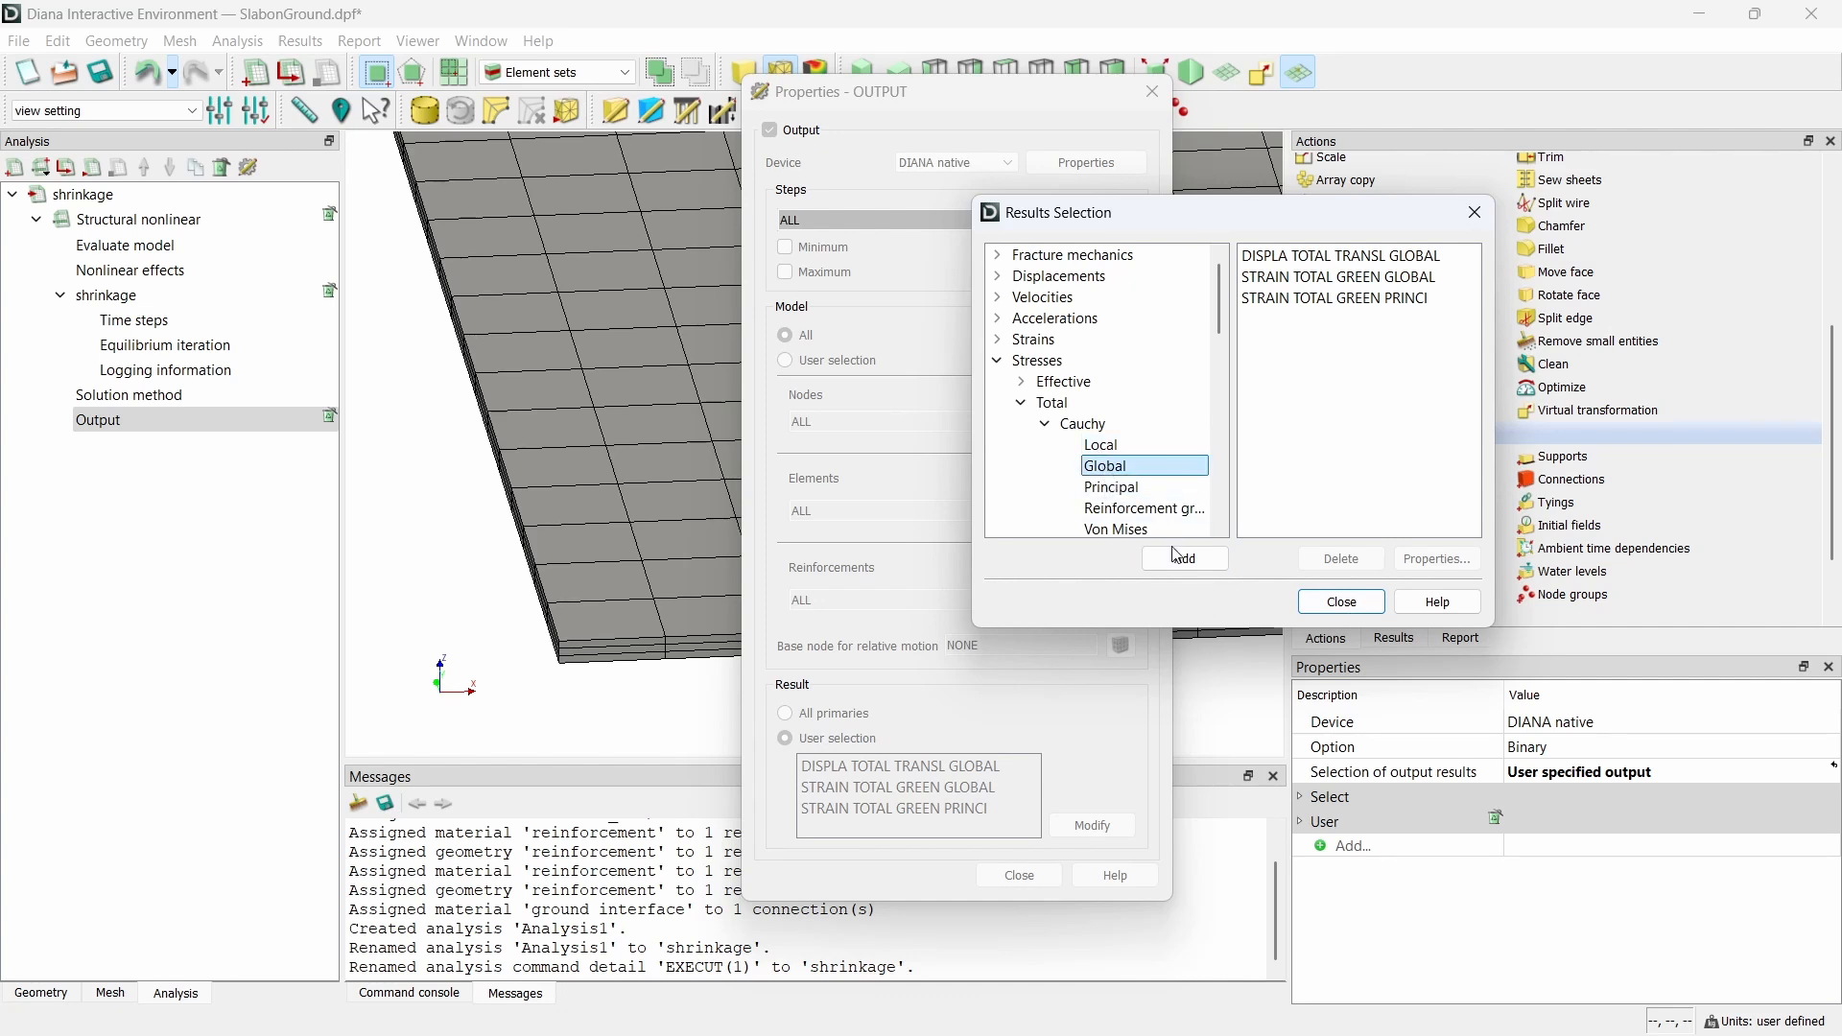
pyautogui.click(1186, 559)
pyautogui.click(1114, 488)
pyautogui.click(1186, 559)
pyautogui.click(1365, 613)
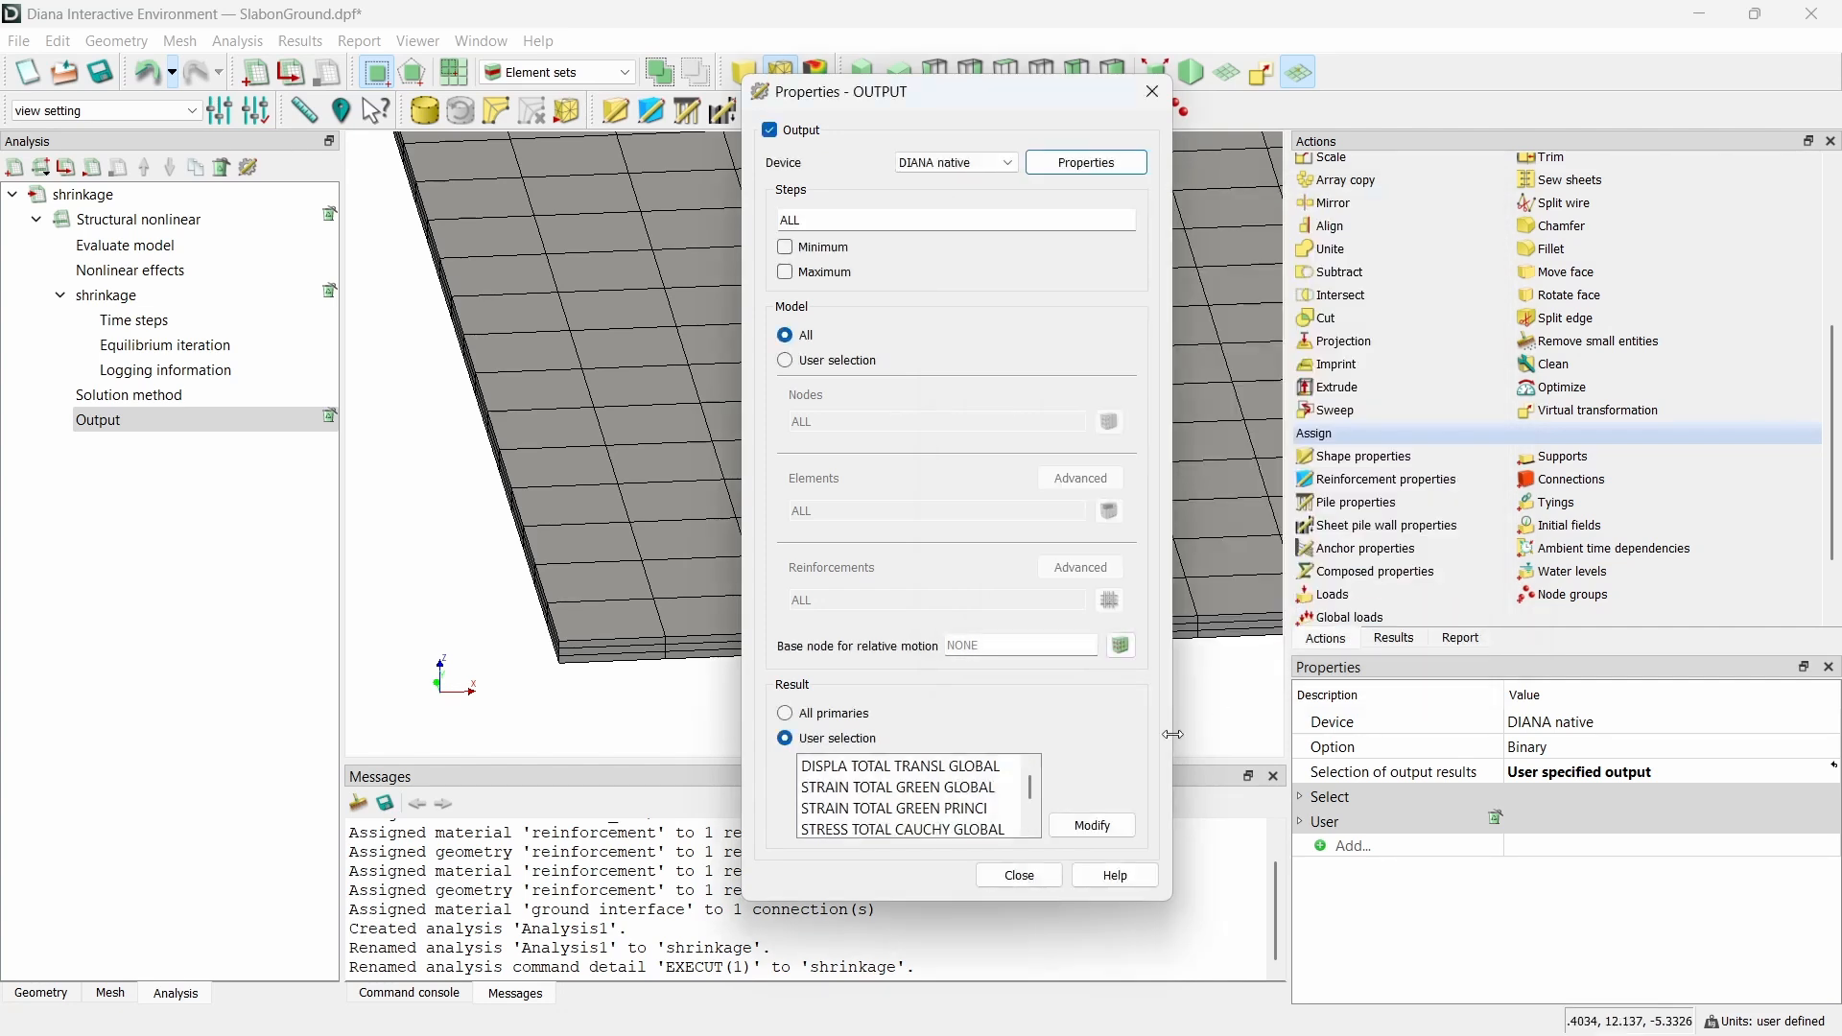
pyautogui.click(1042, 881)
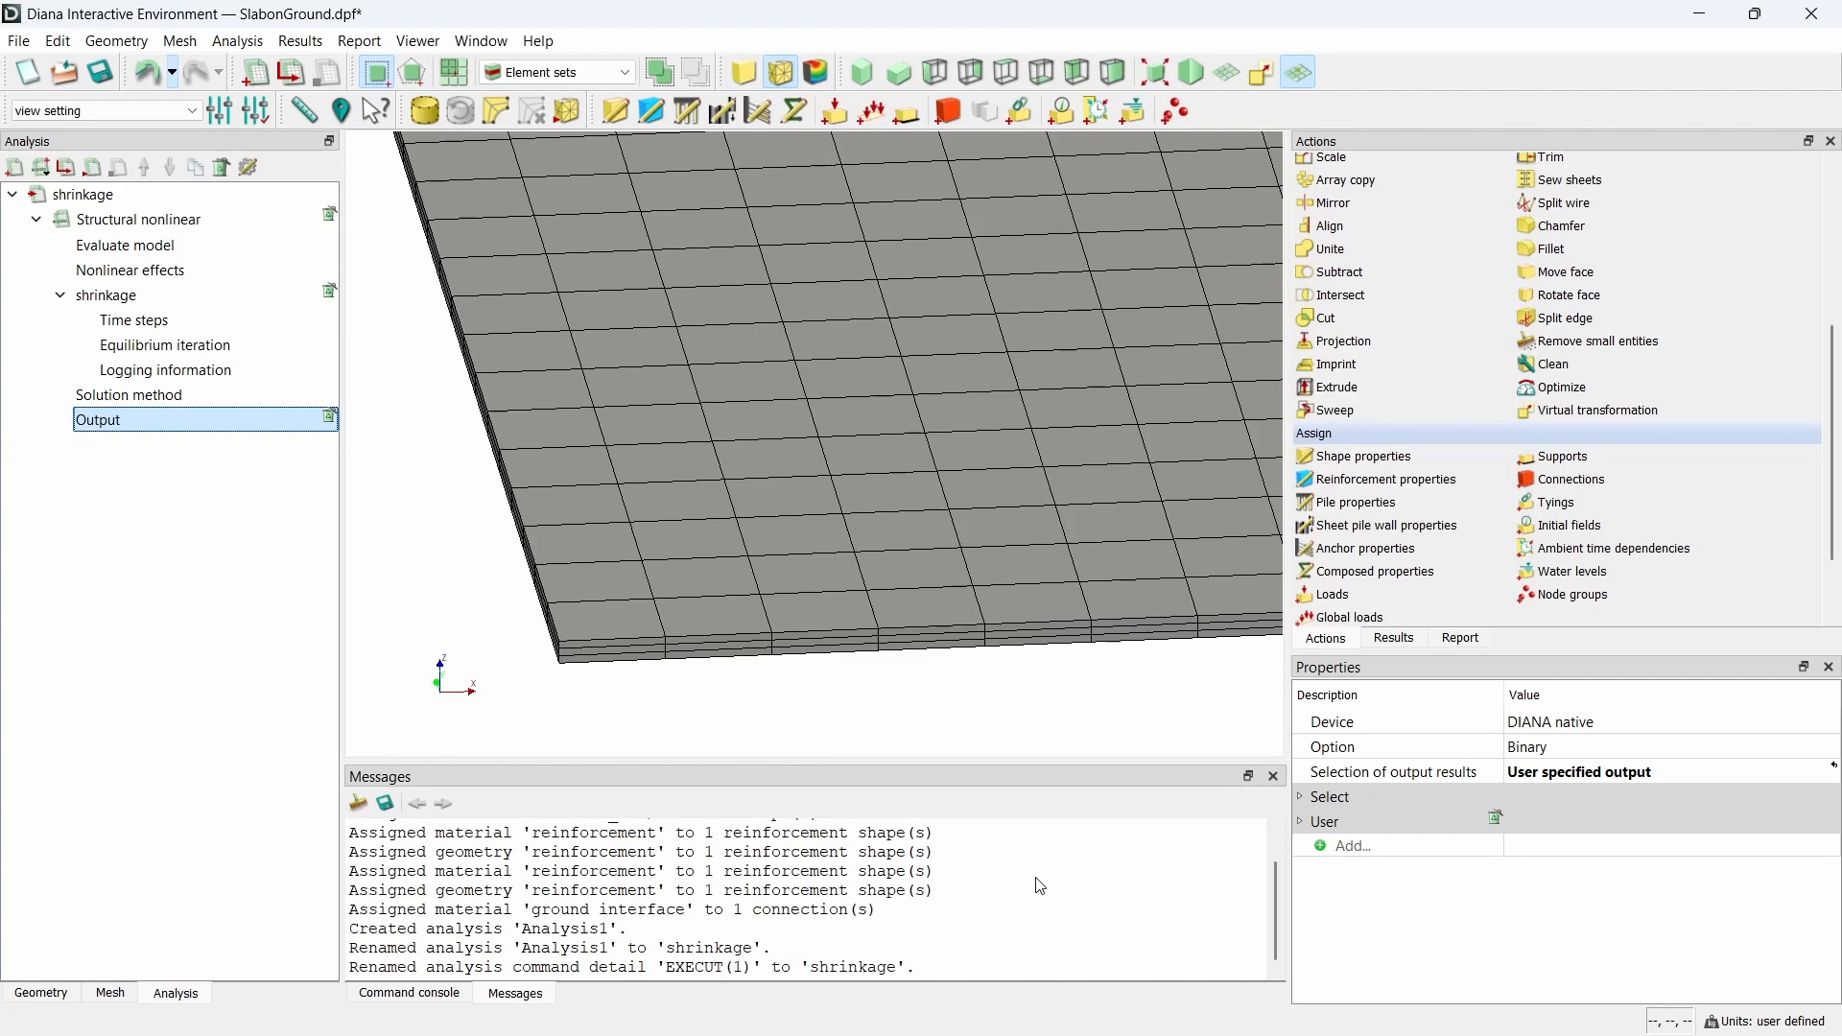
# - Run the shrinkage analysis
pyautogui.click(96, 173)
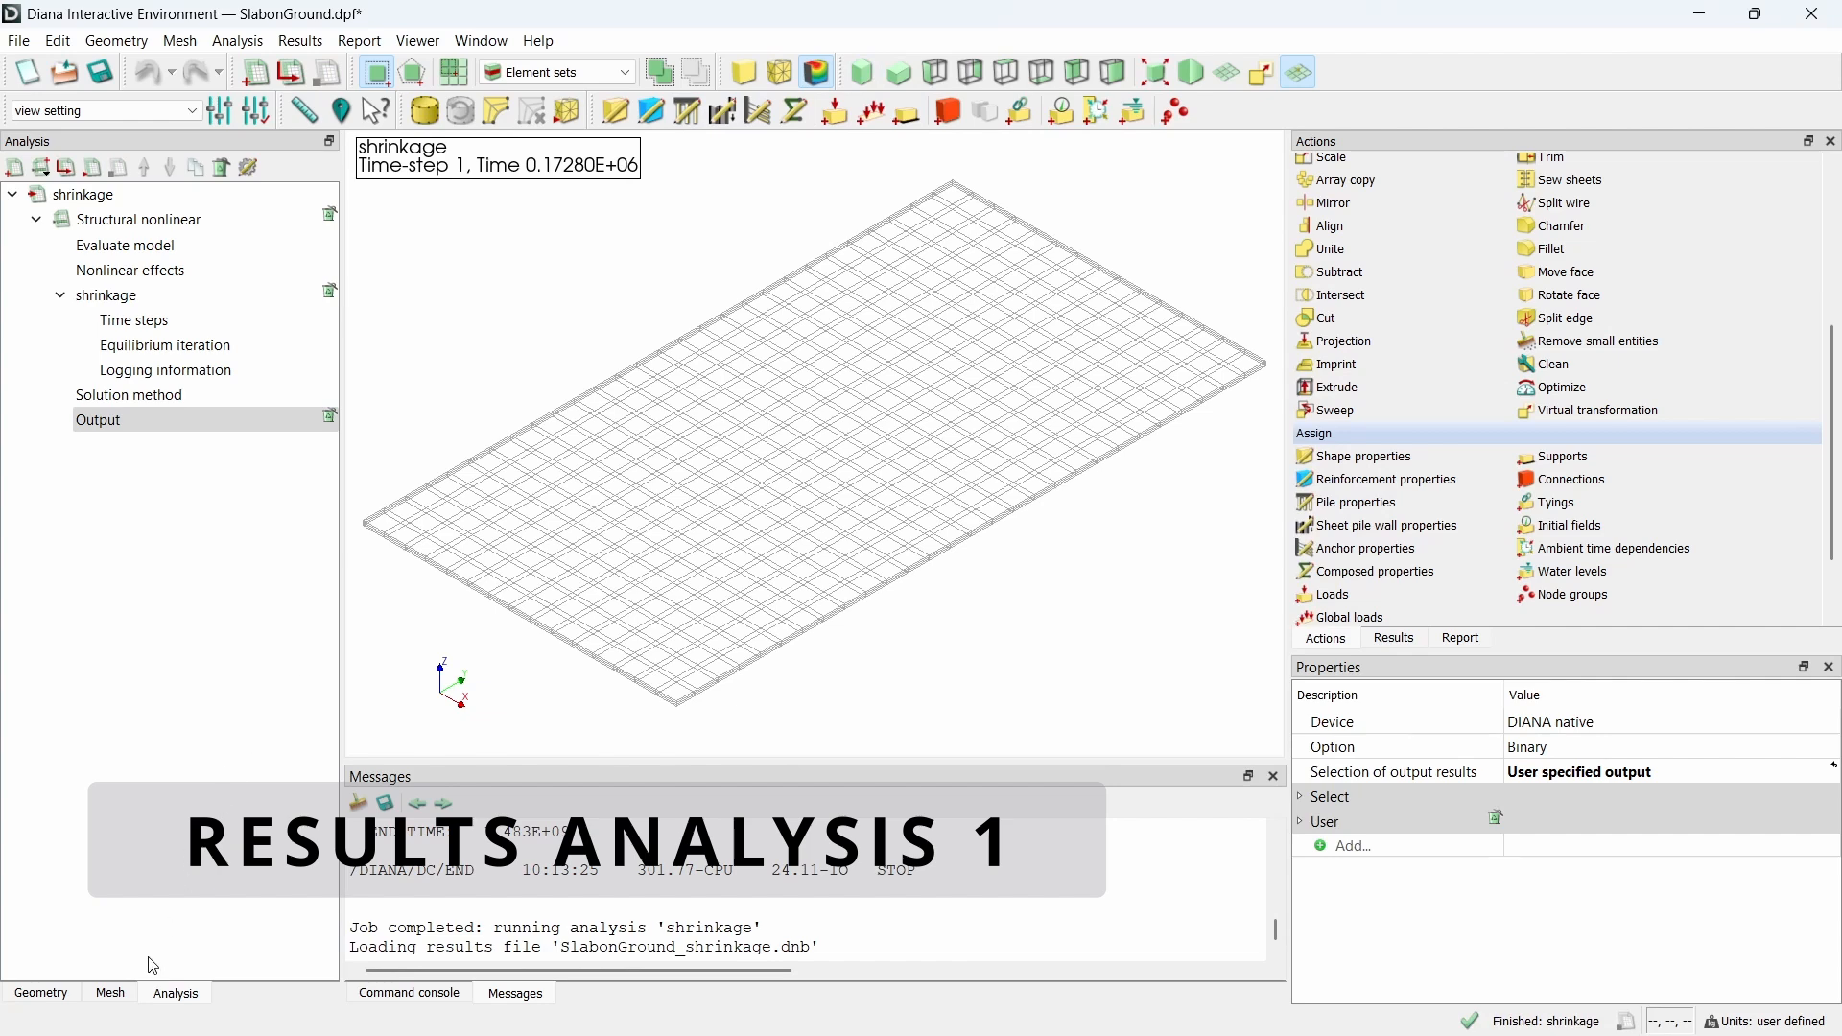
# - Plot the principal Cauchy total stress S1 as a contour on the slab mesh and clear the slab selection highlight
pyautogui.click(111, 993)
pyautogui.click(165, 269)
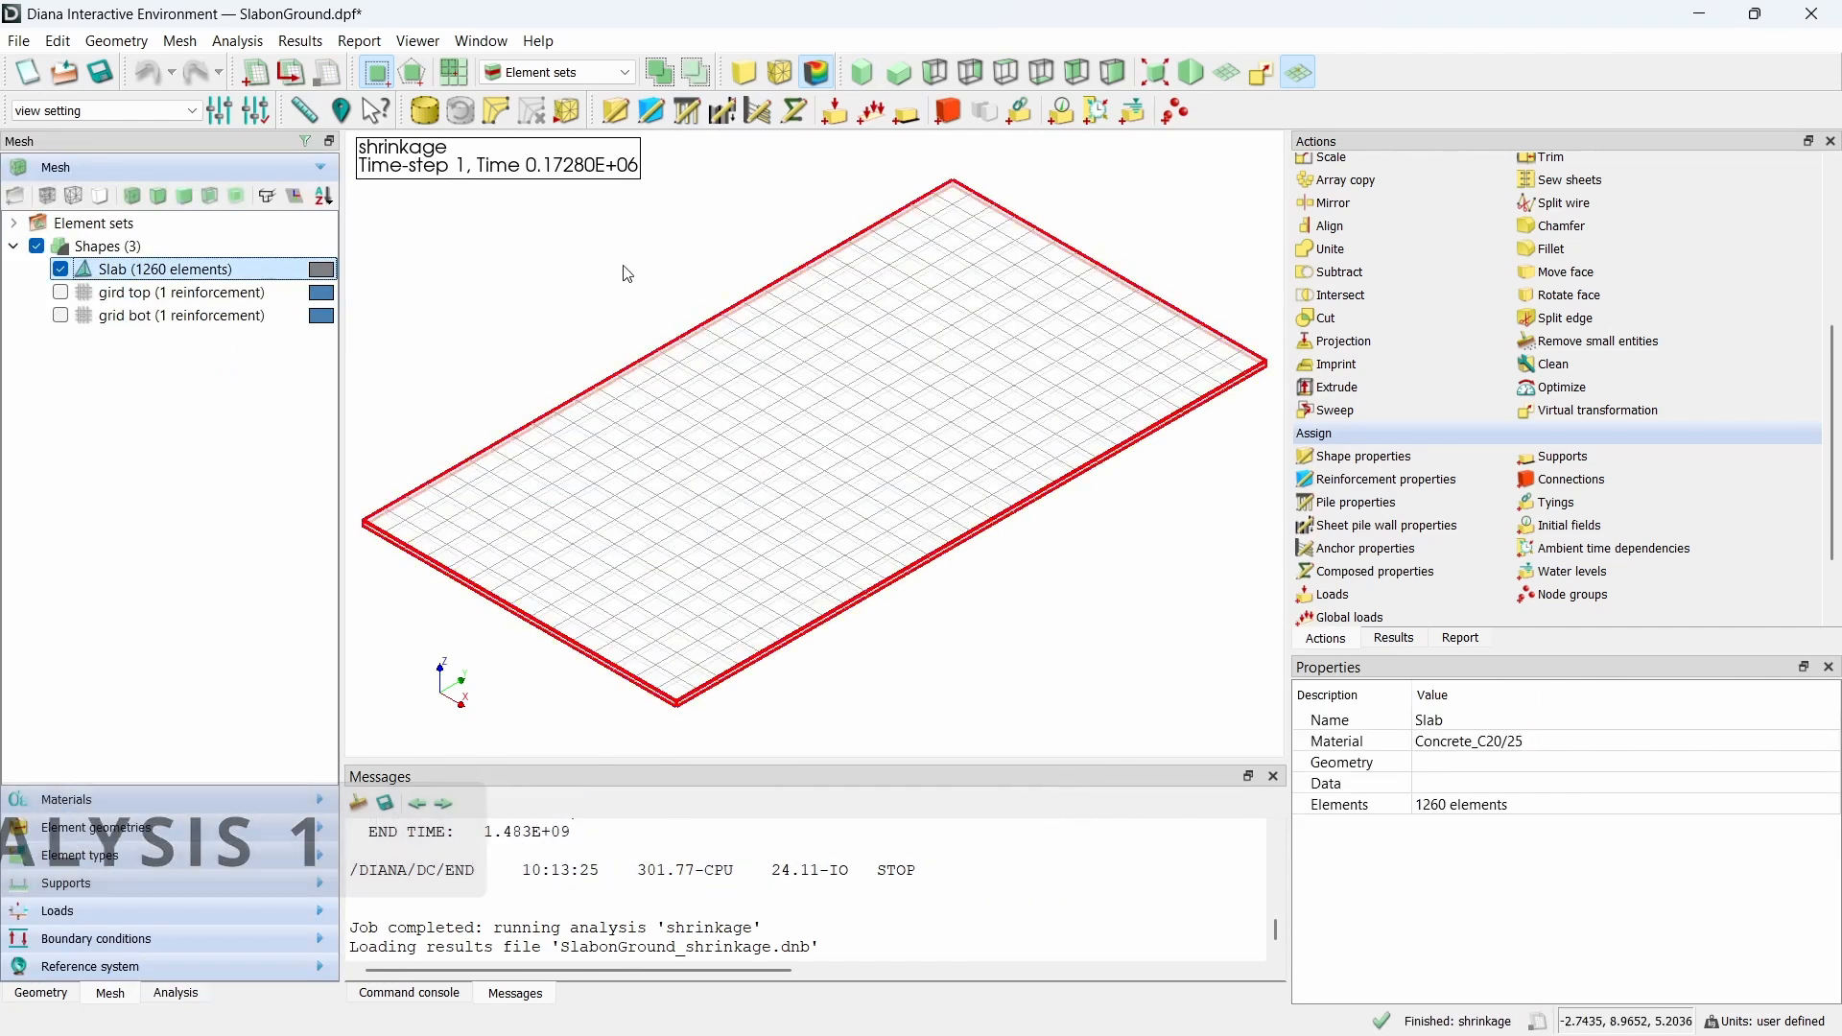
pyautogui.click(1403, 638)
pyautogui.click(1304, 279)
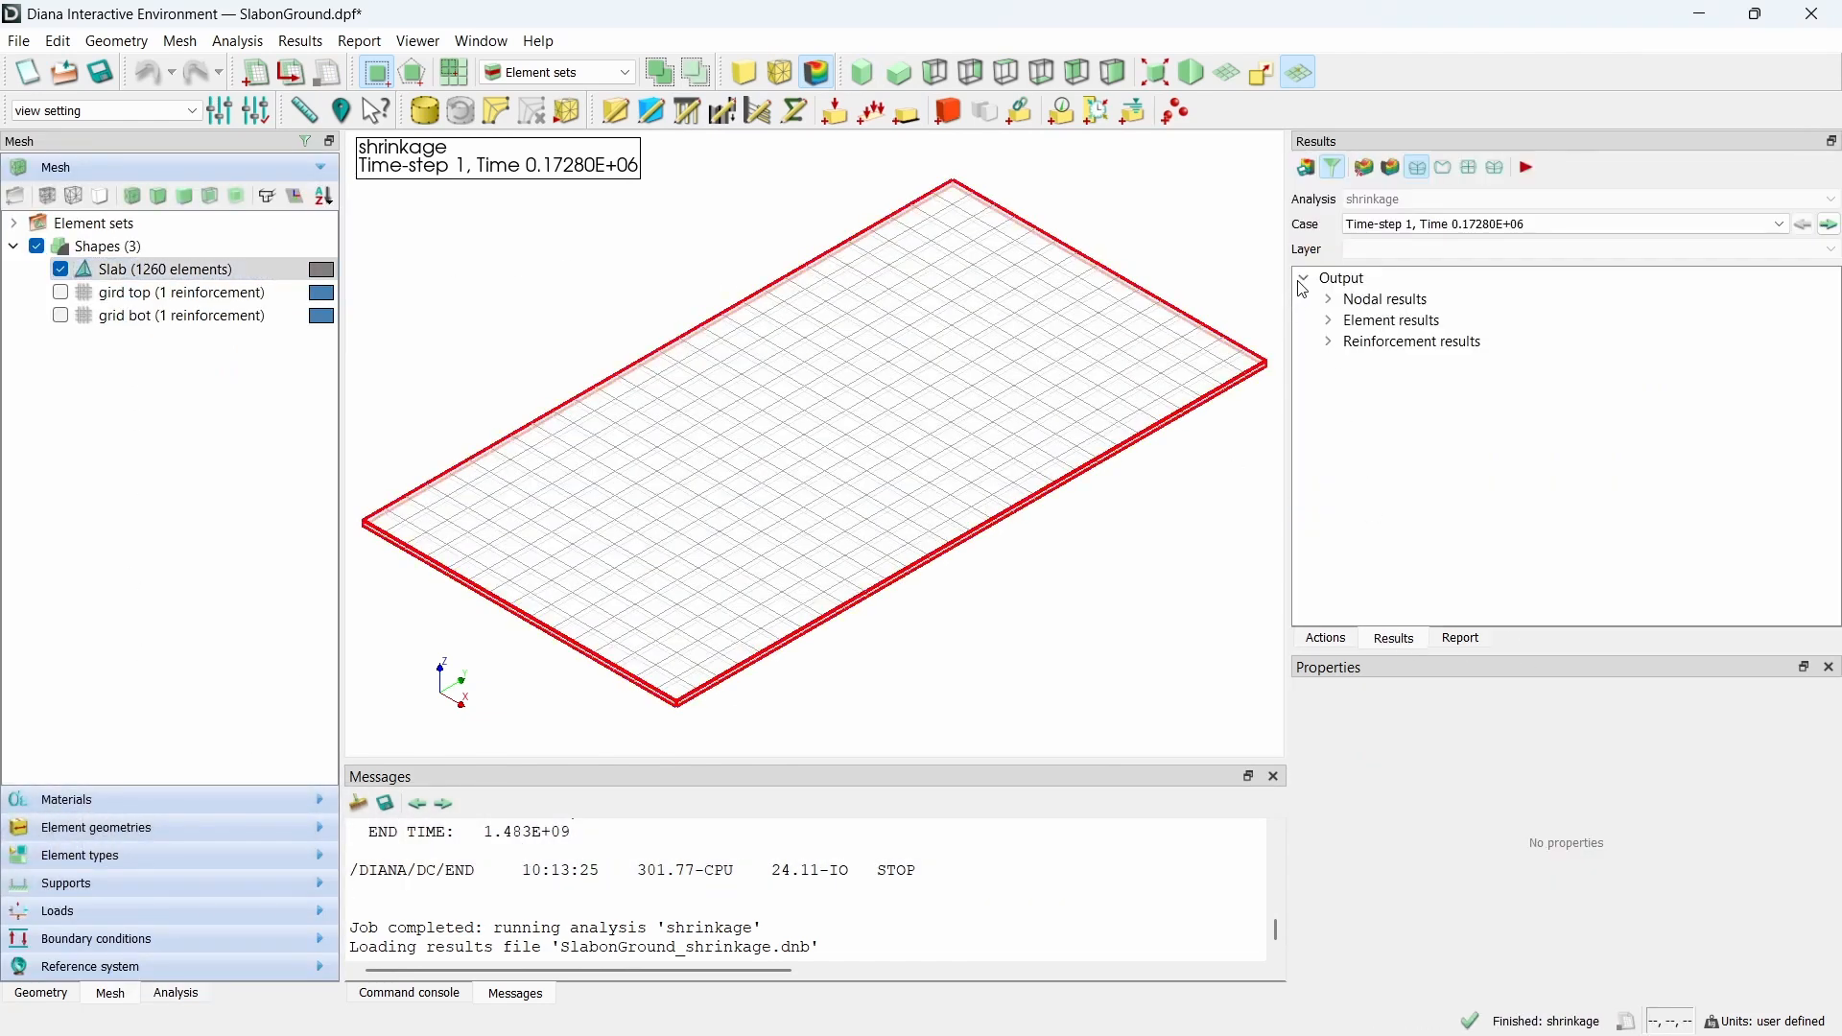
pyautogui.click(1329, 299)
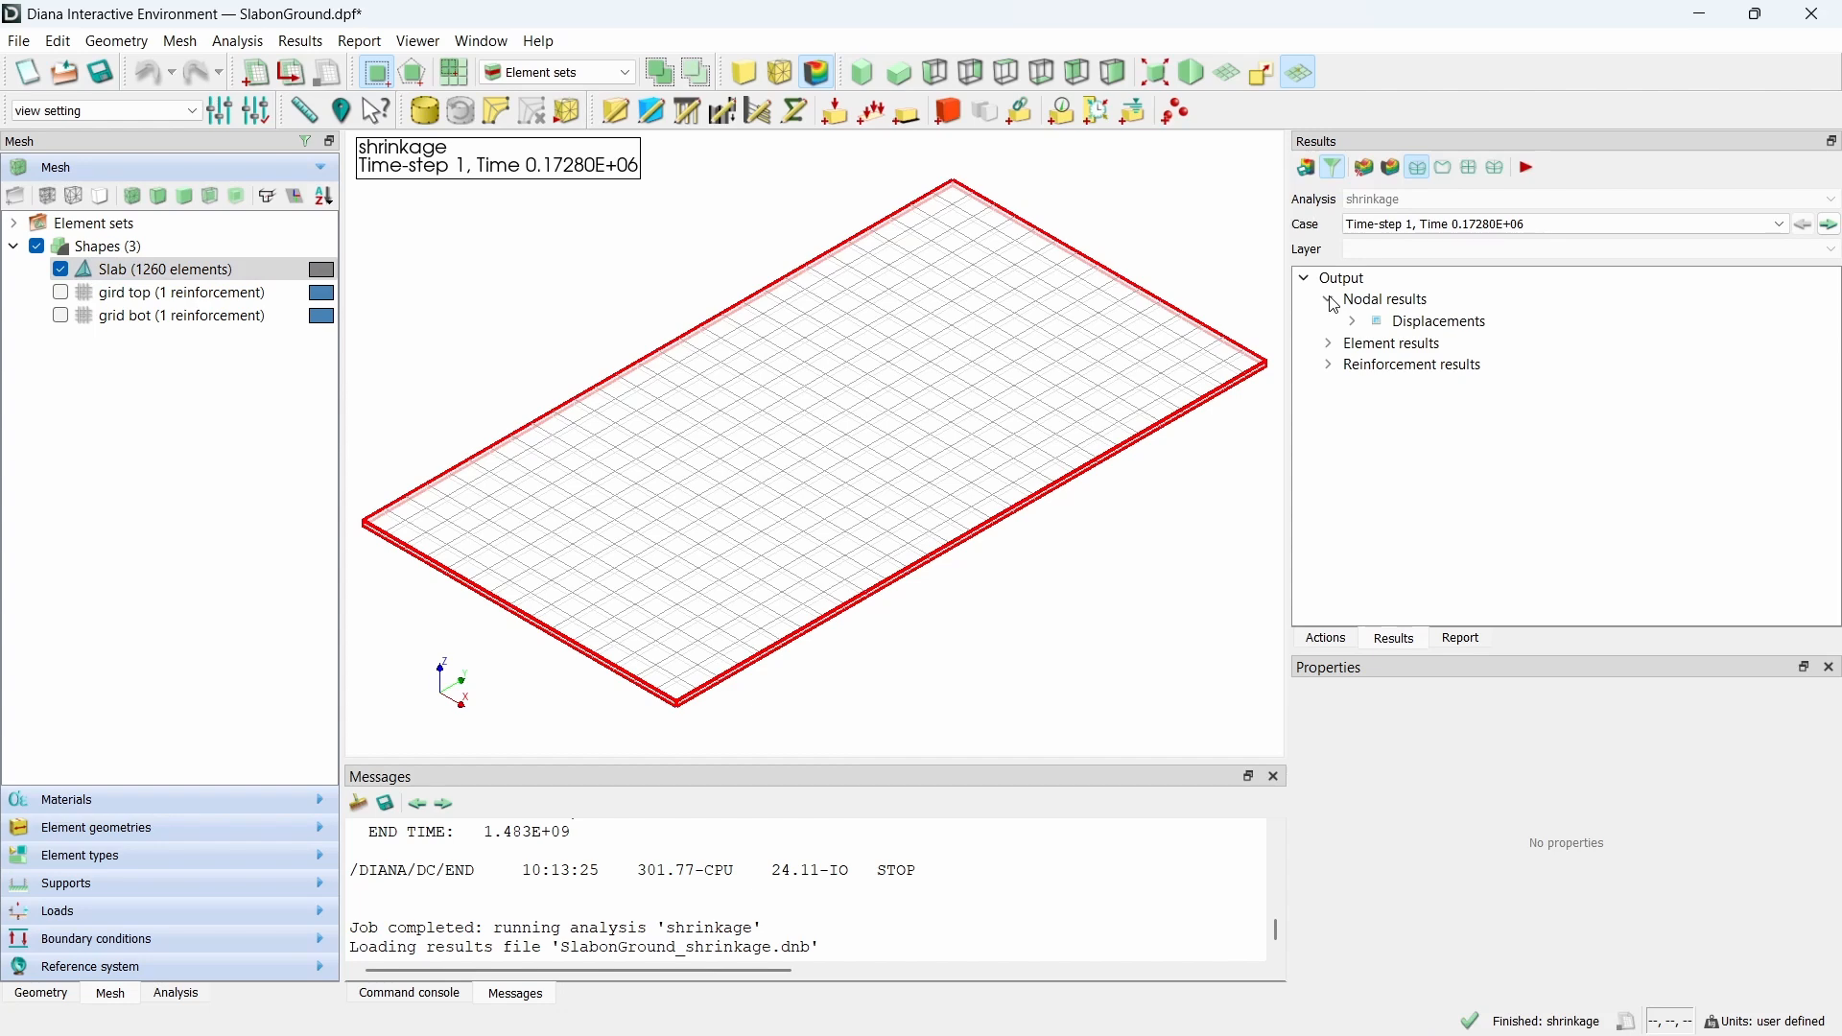
pyautogui.click(1330, 344)
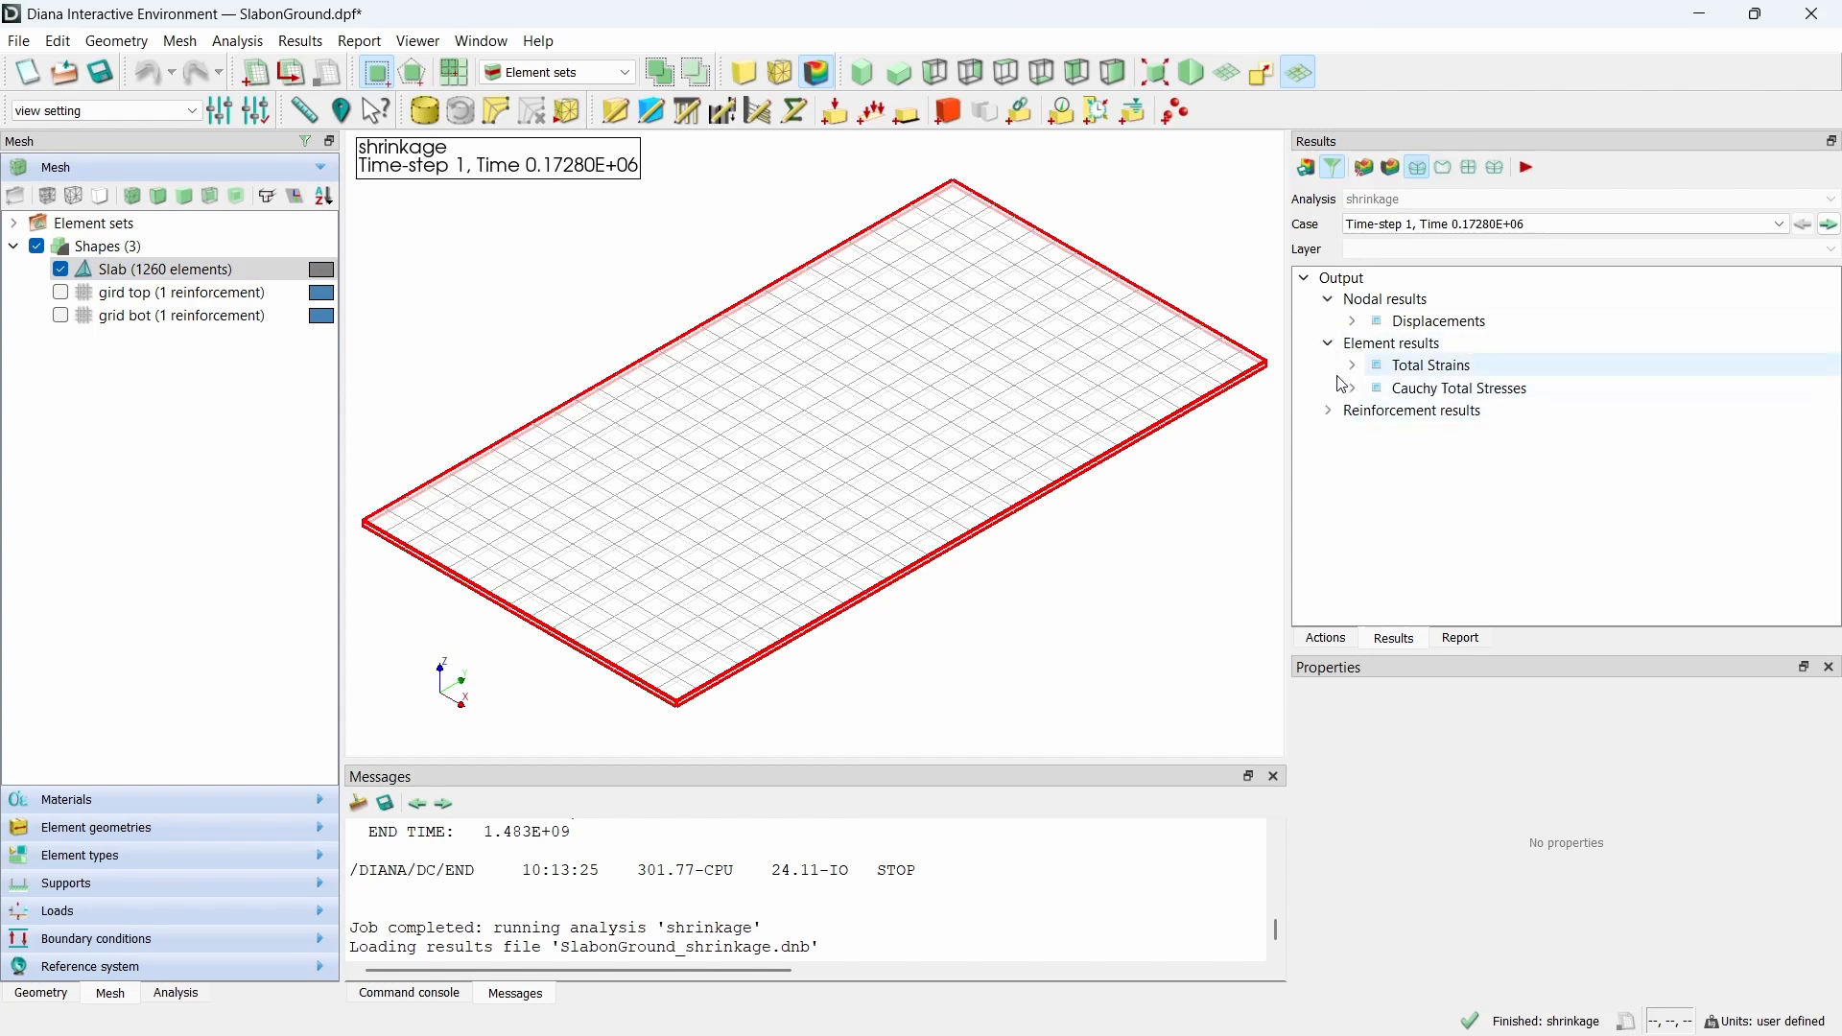
pyautogui.click(1352, 366)
pyautogui.click(1353, 596)
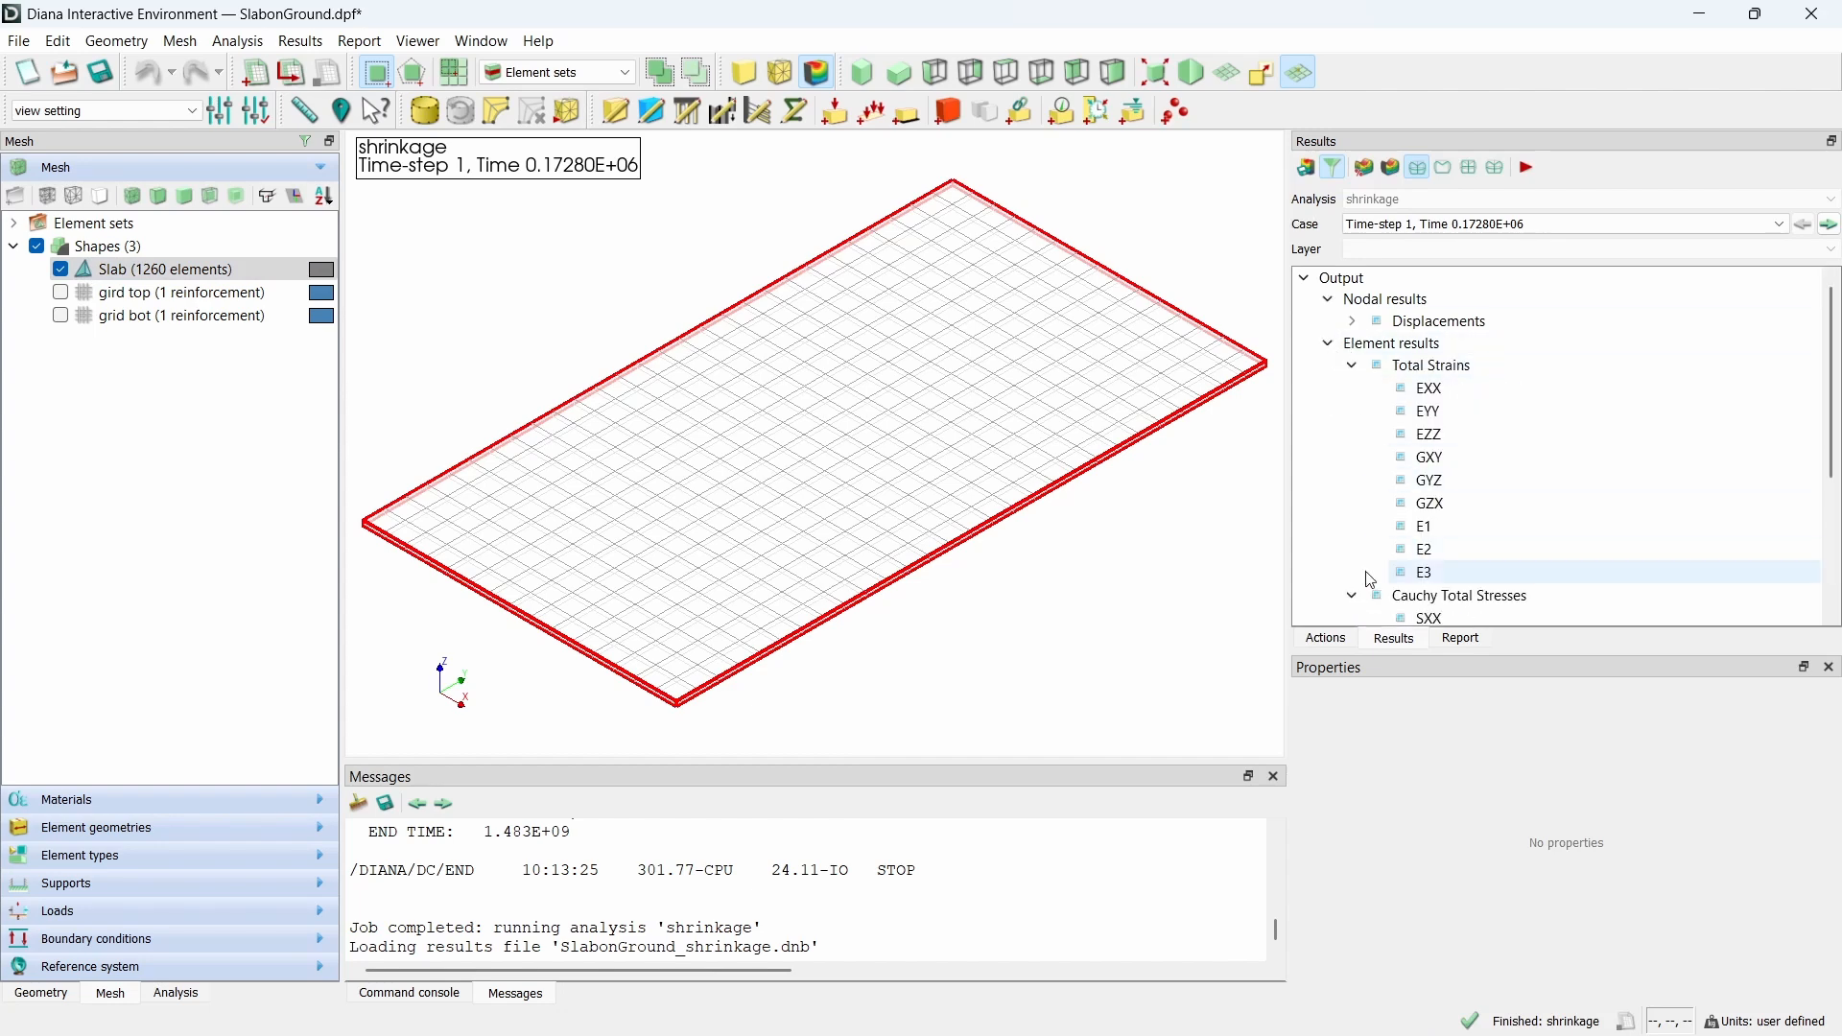
pyautogui.scroll(-3, 1437, 535)
pyautogui.click(1425, 533)
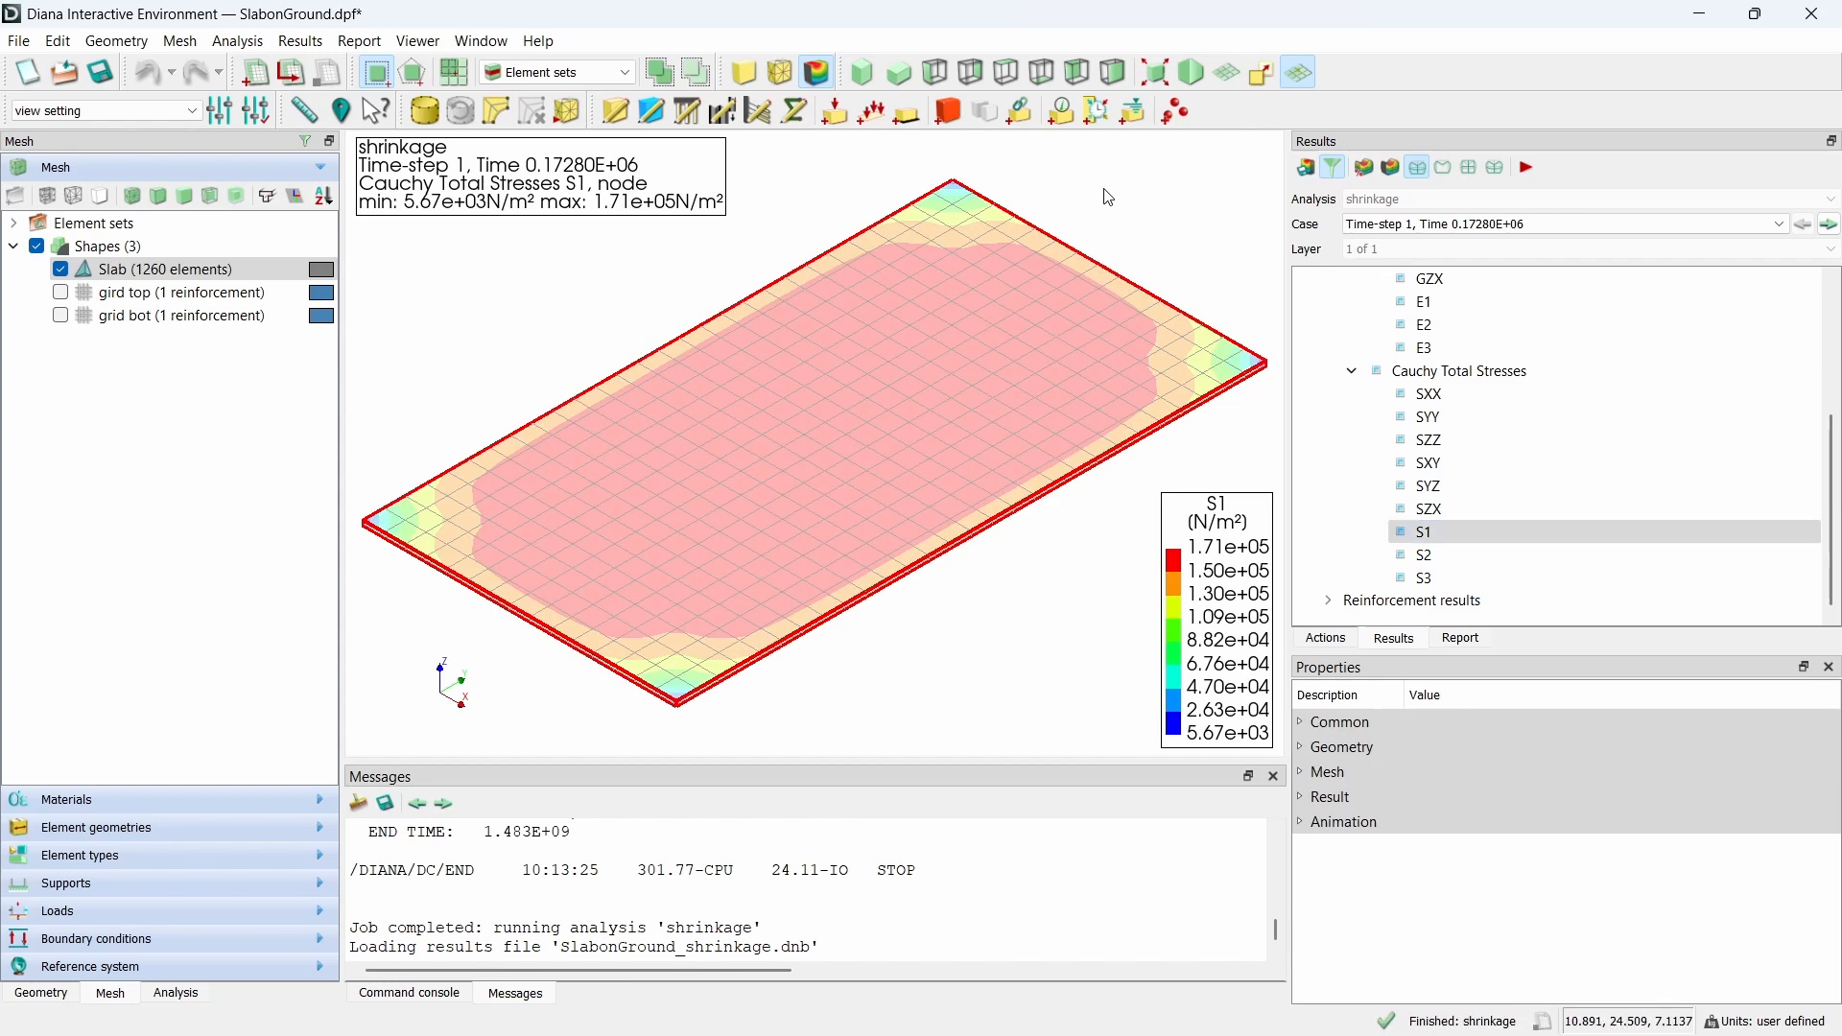
pyautogui.click(1103, 189)
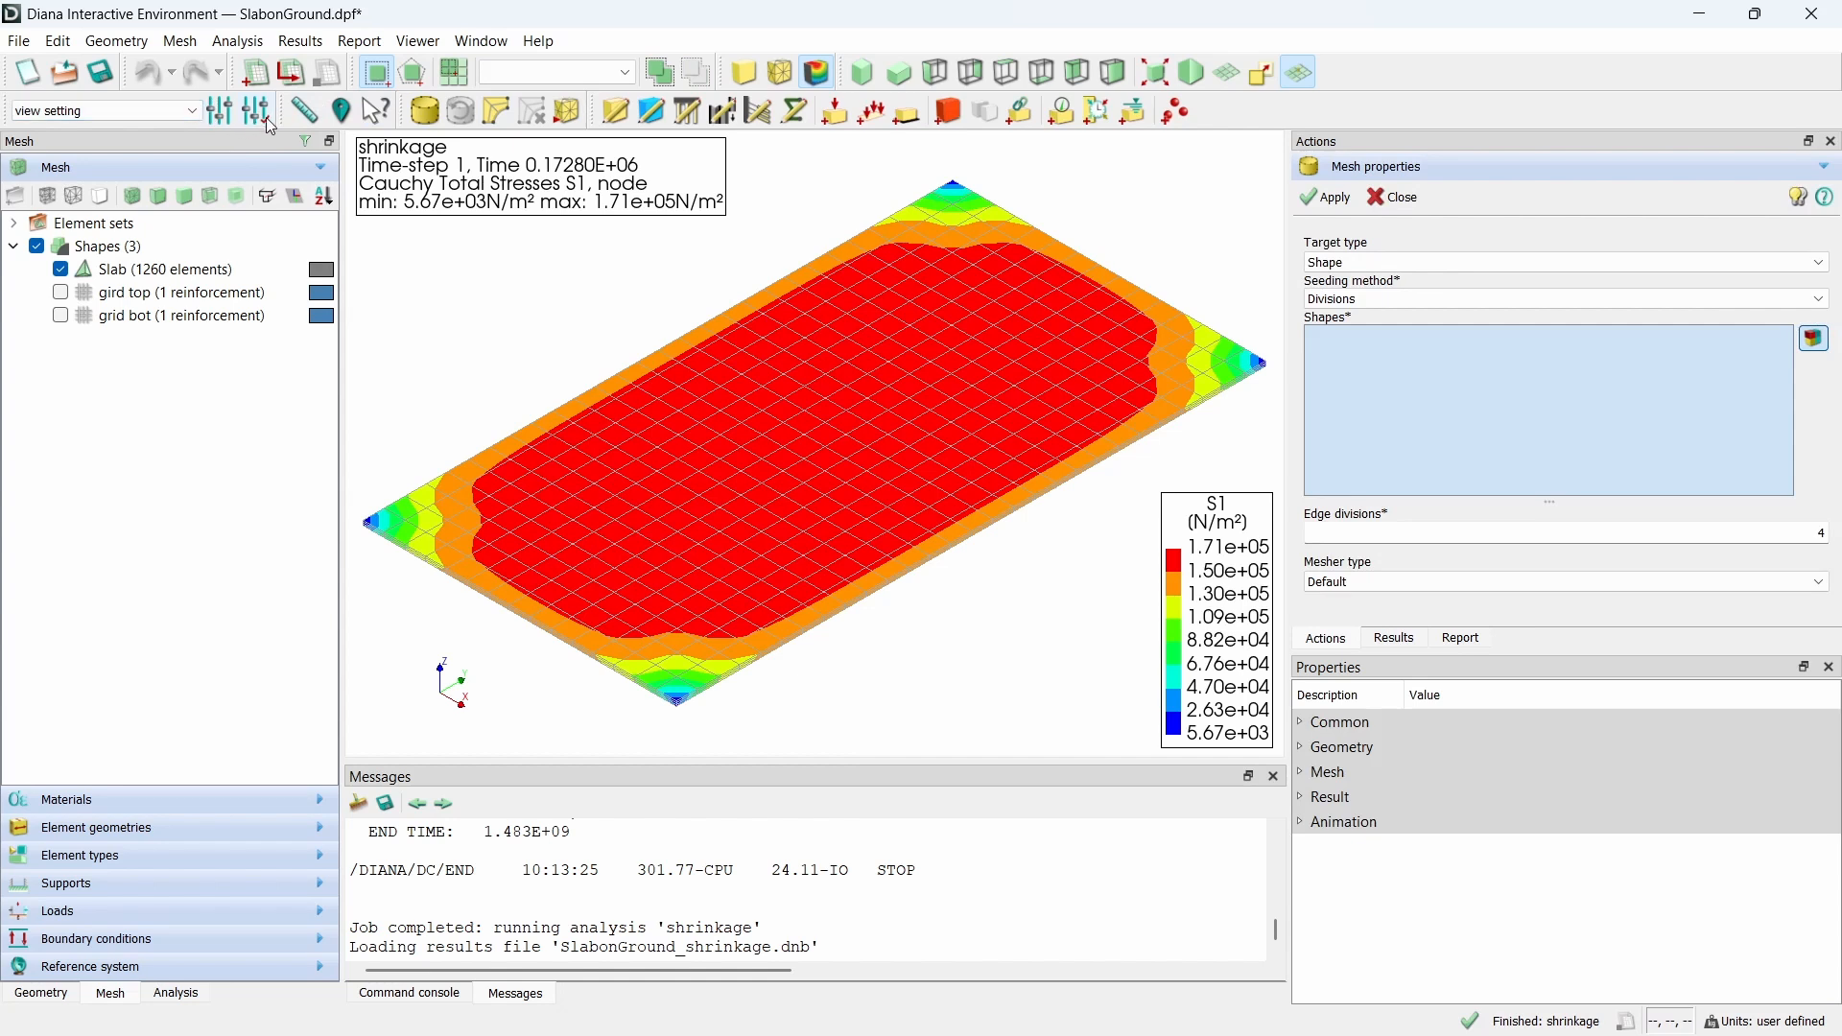
# - Set the contour plot's color scale limits to specified values, with minimum 36500 and maximum 2.12e+06
pyautogui.click(1303, 798)
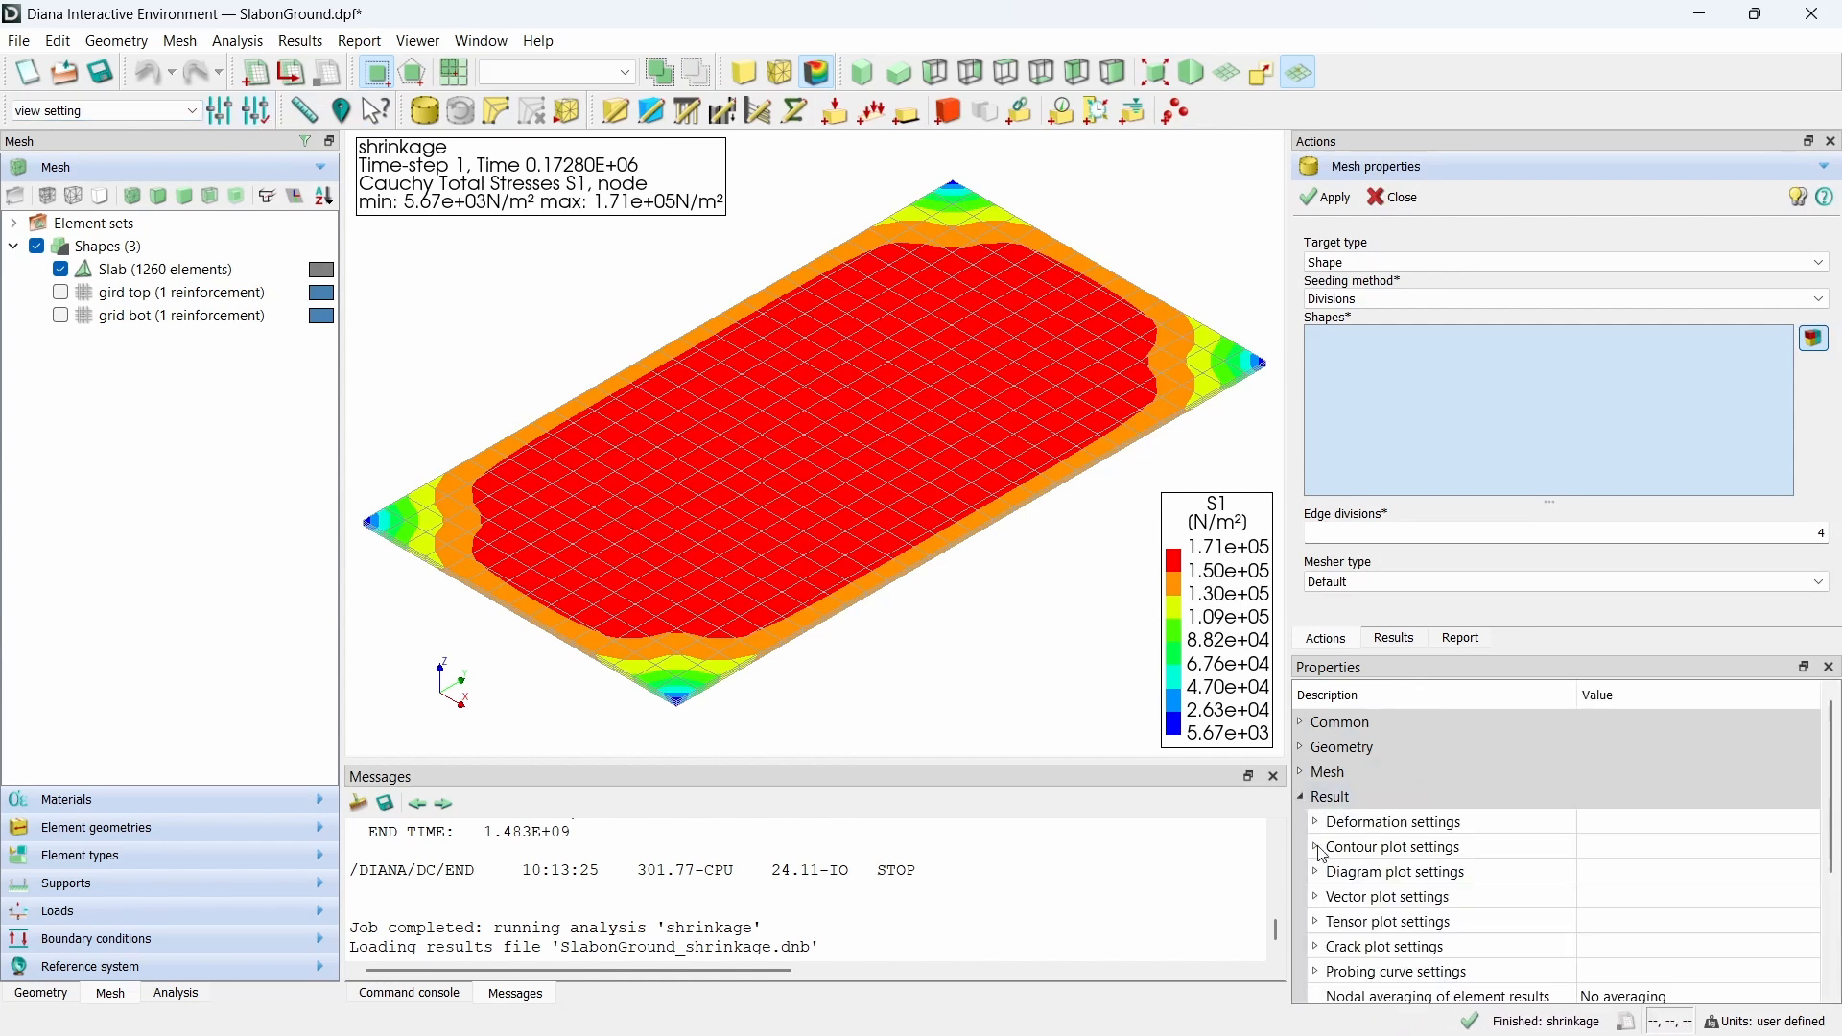
pyautogui.click(1317, 848)
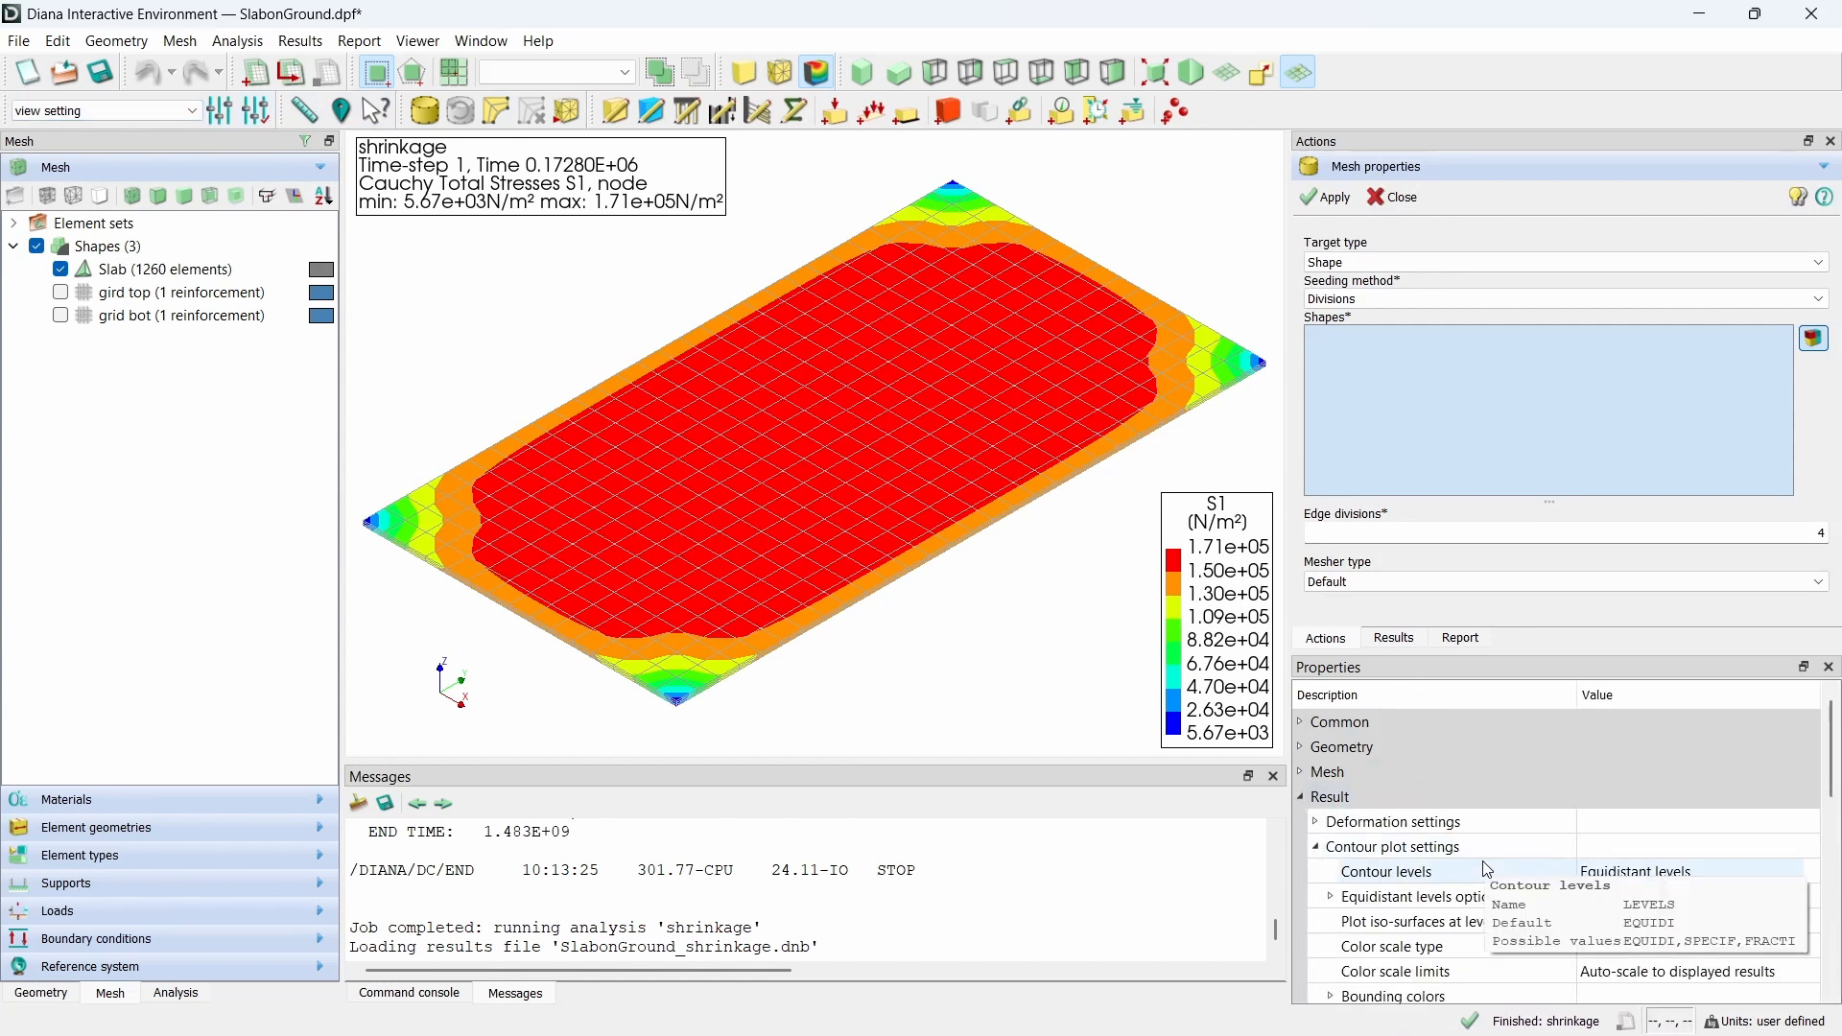
pyautogui.scroll(-3, 1477, 845)
pyautogui.click(1657, 774)
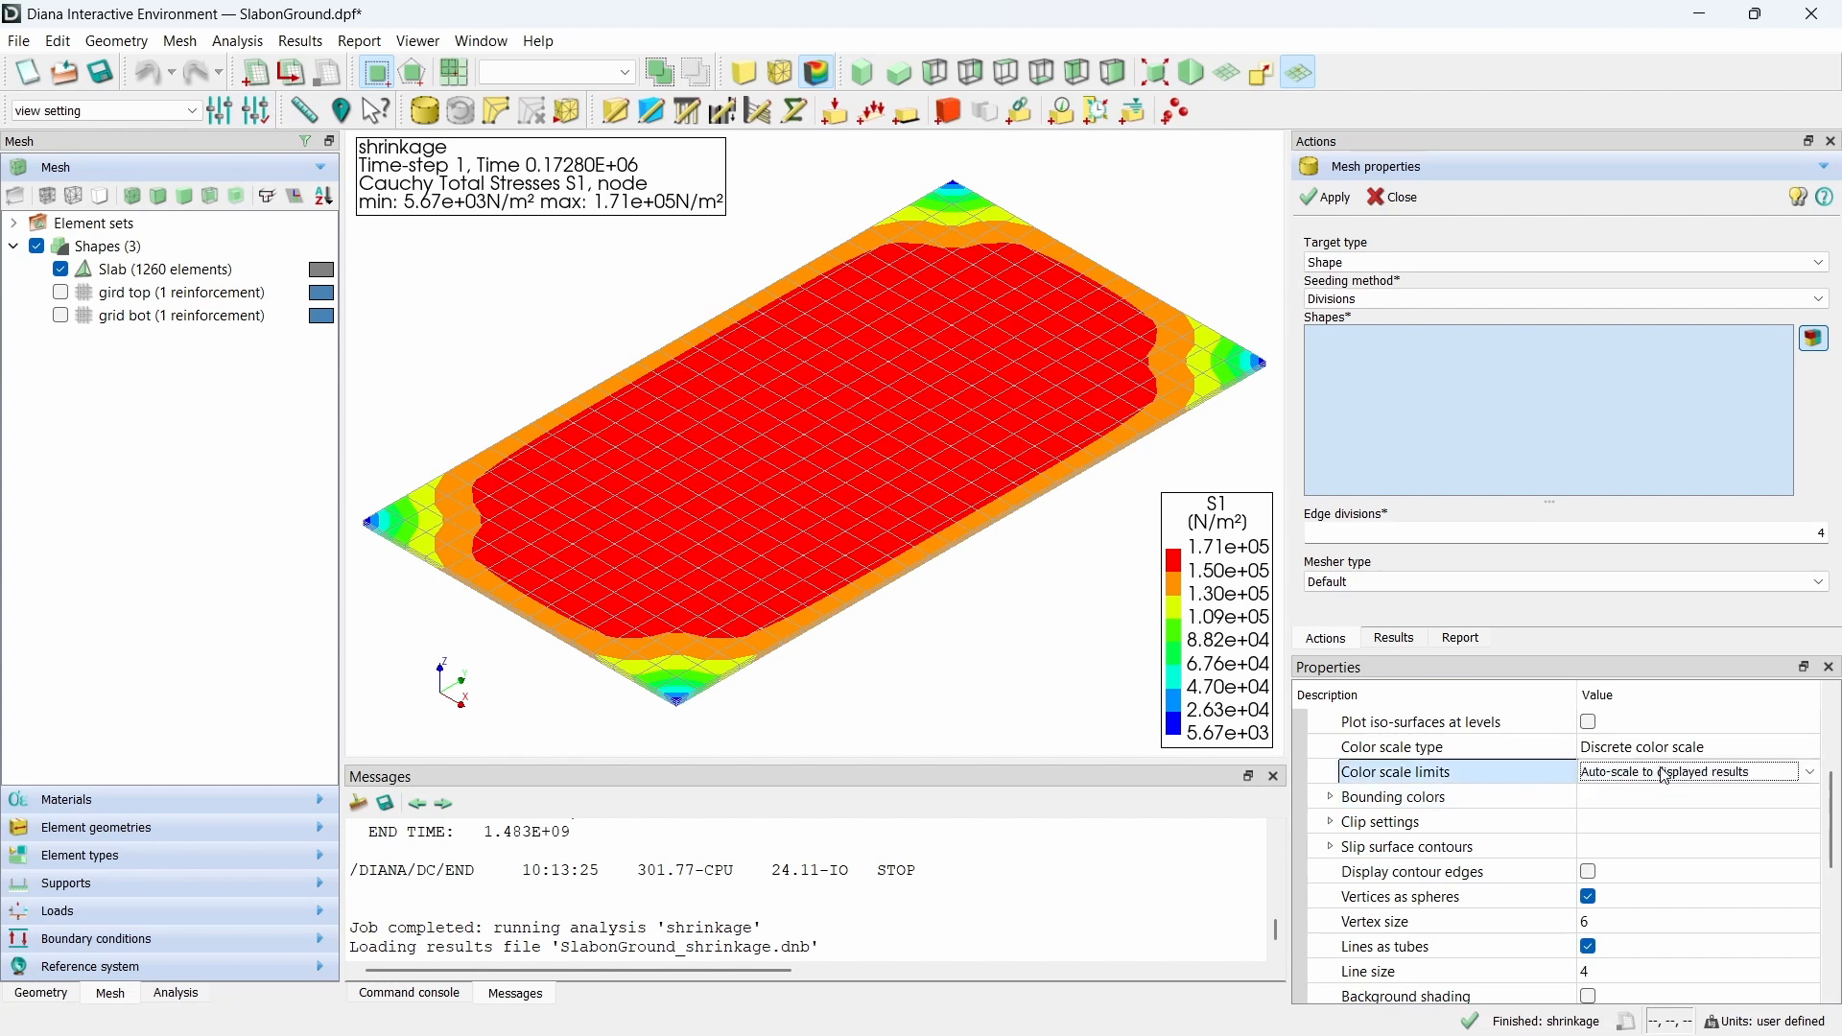
pyautogui.click(1662, 774)
pyautogui.click(1648, 828)
pyautogui.click(1331, 798)
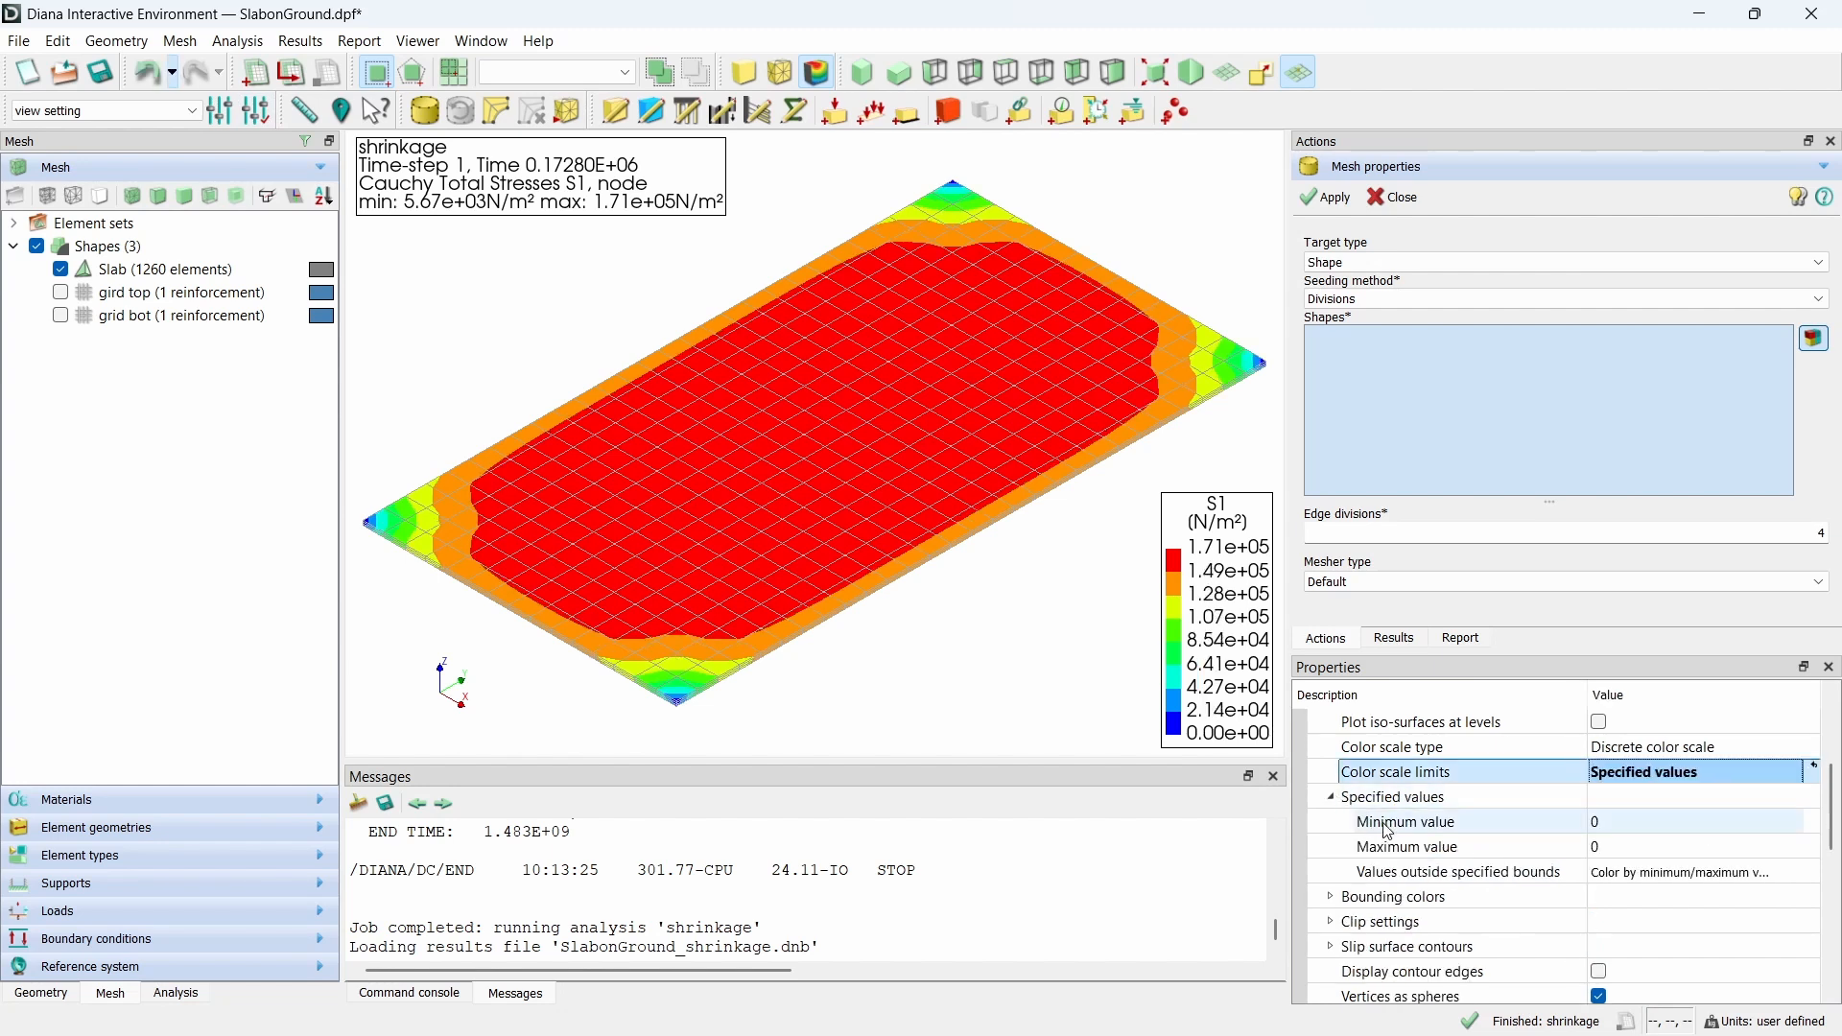
pyautogui.click(1650, 823)
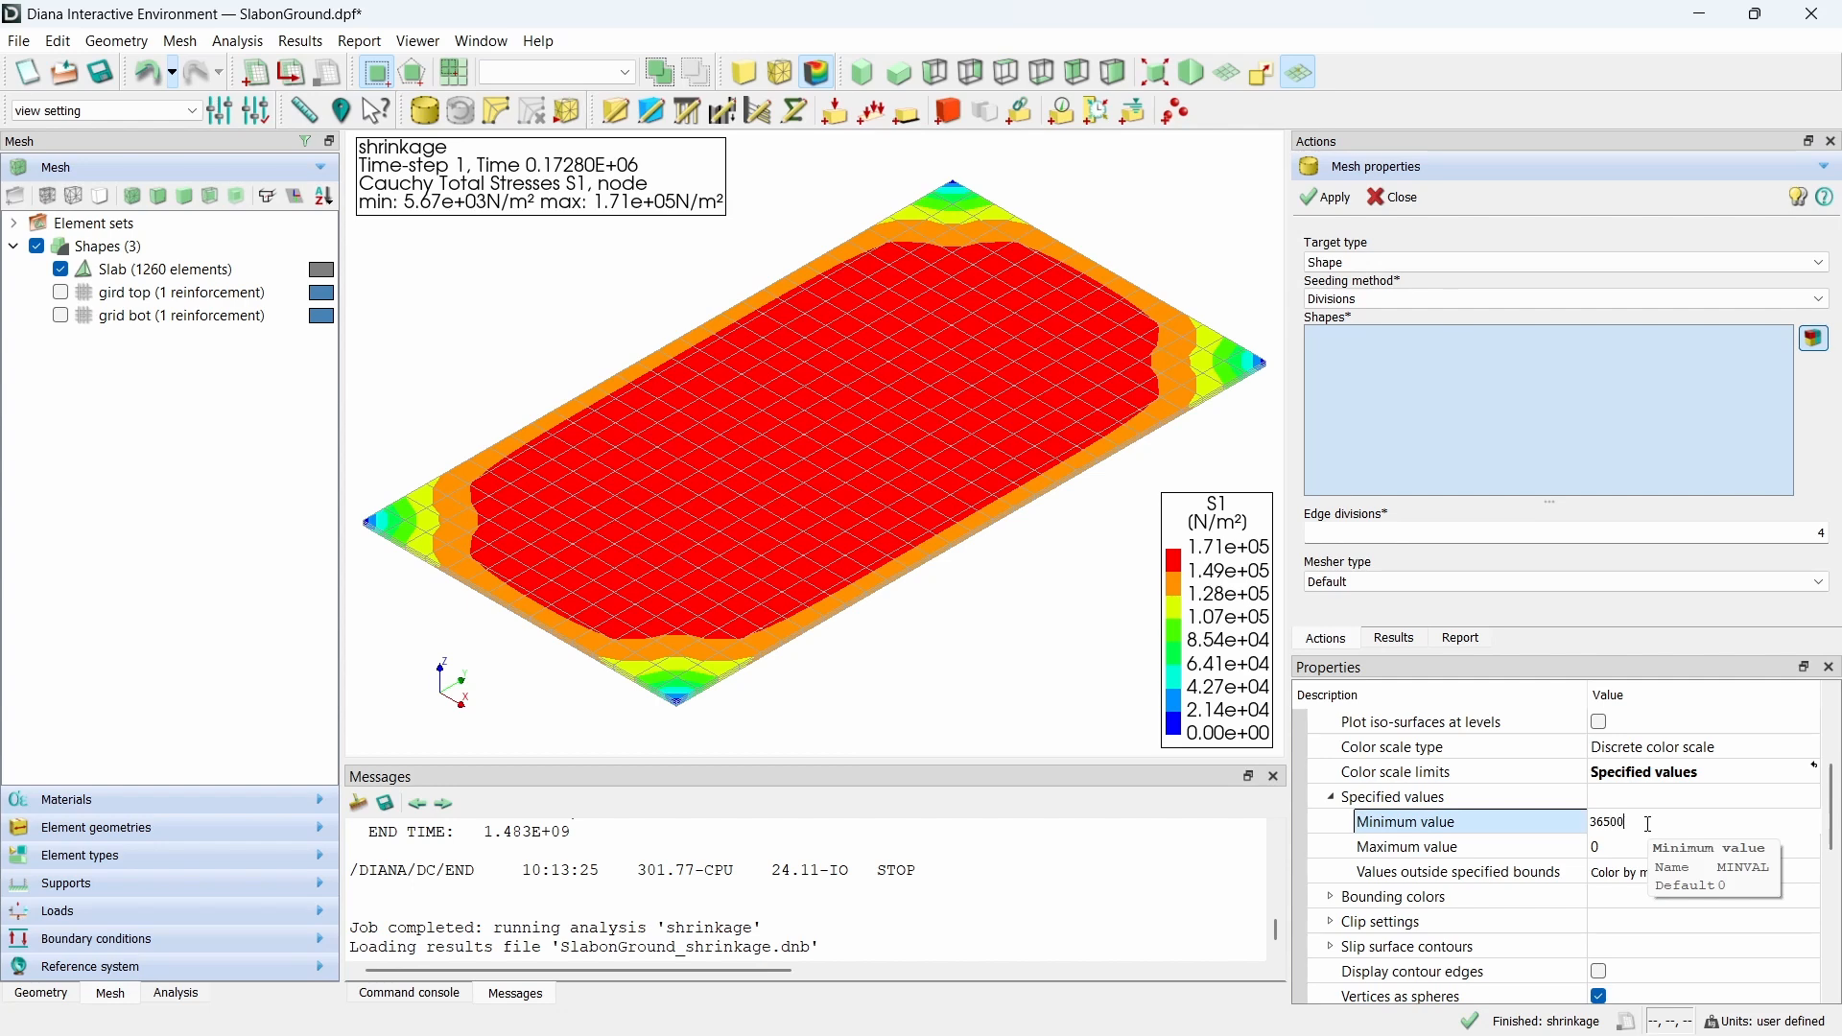
pyautogui.click(1635, 846)
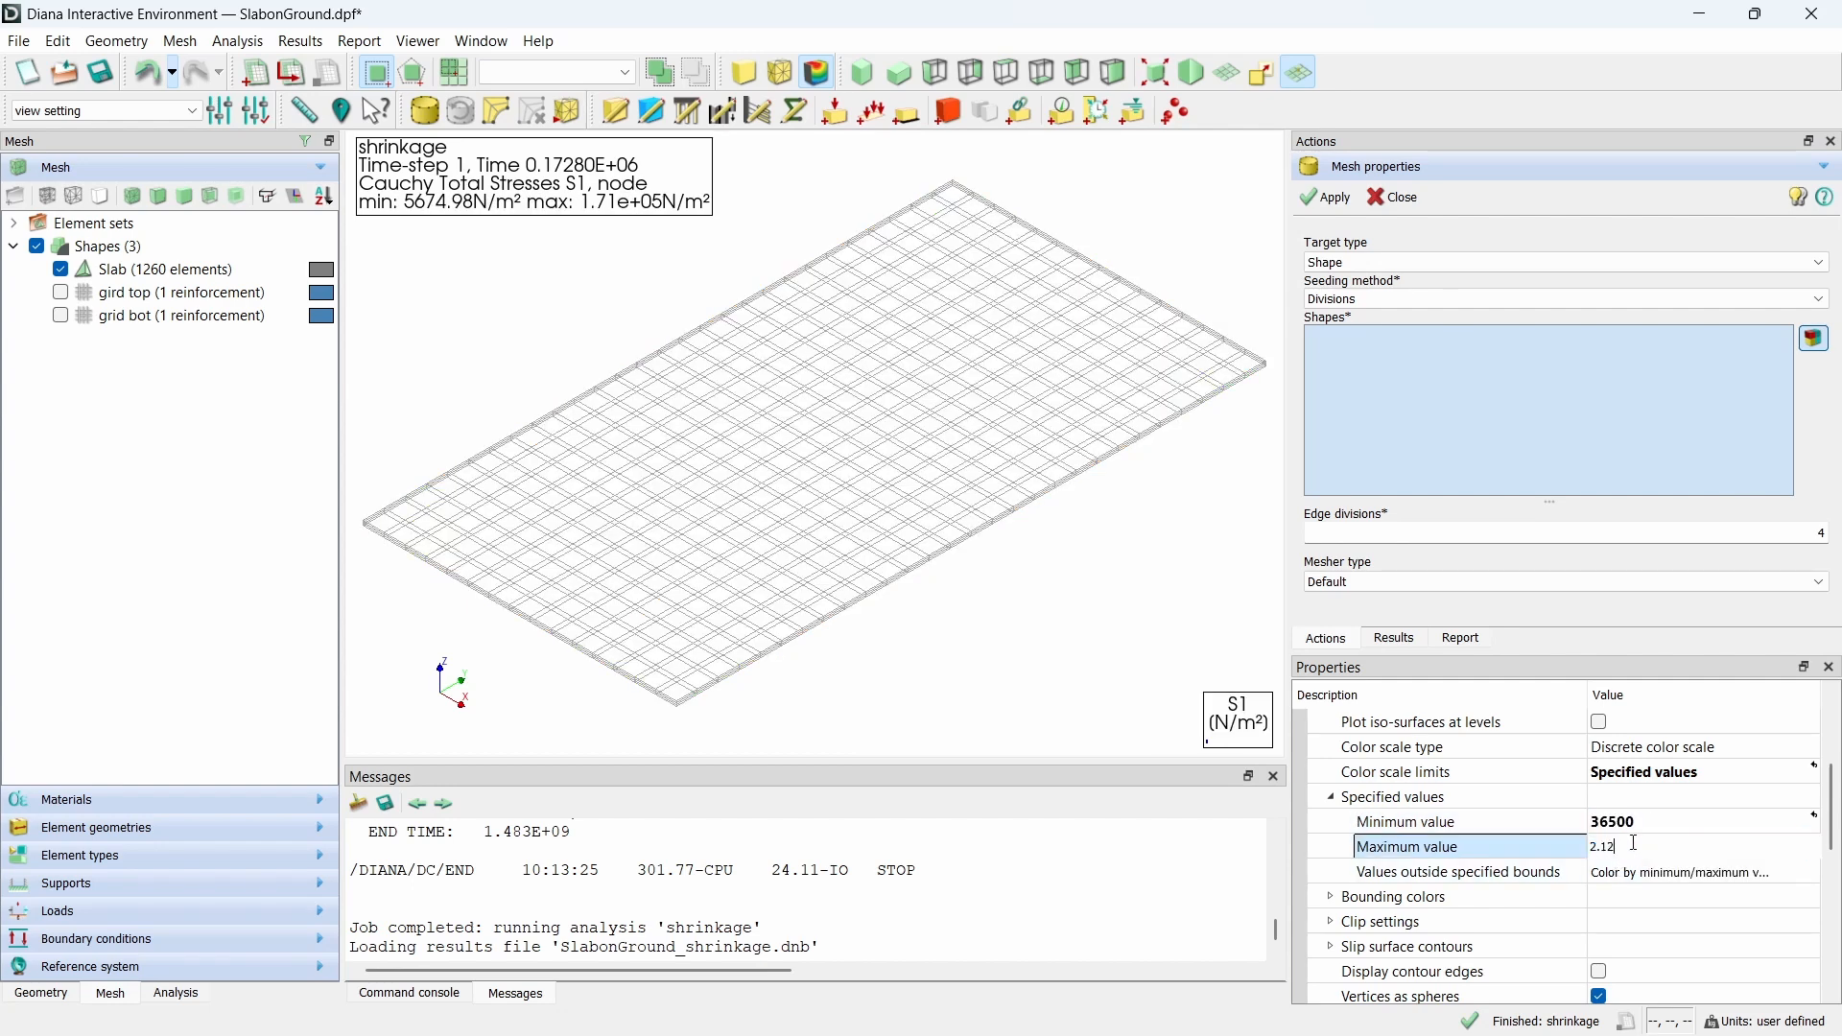
pyautogui.press('Return')
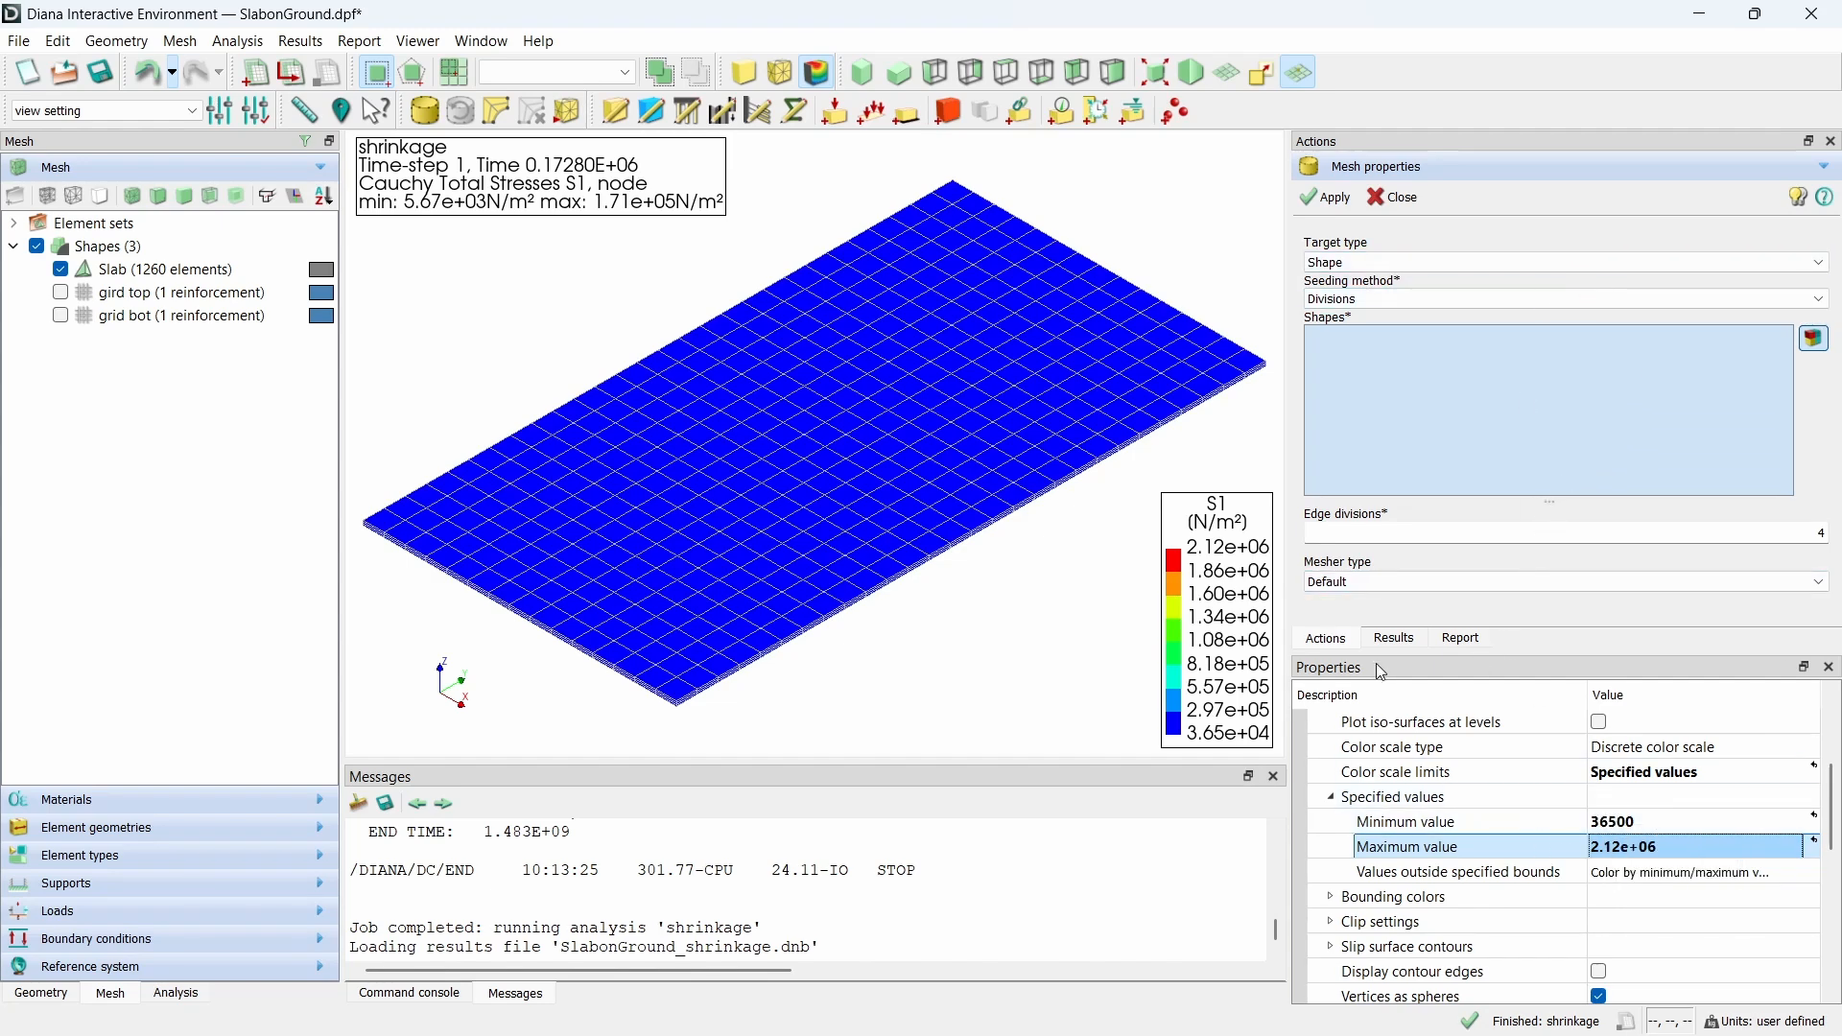
# - Switch the displayed result case to time-step 8
pyautogui.click(1394, 638)
pyautogui.click(1494, 229)
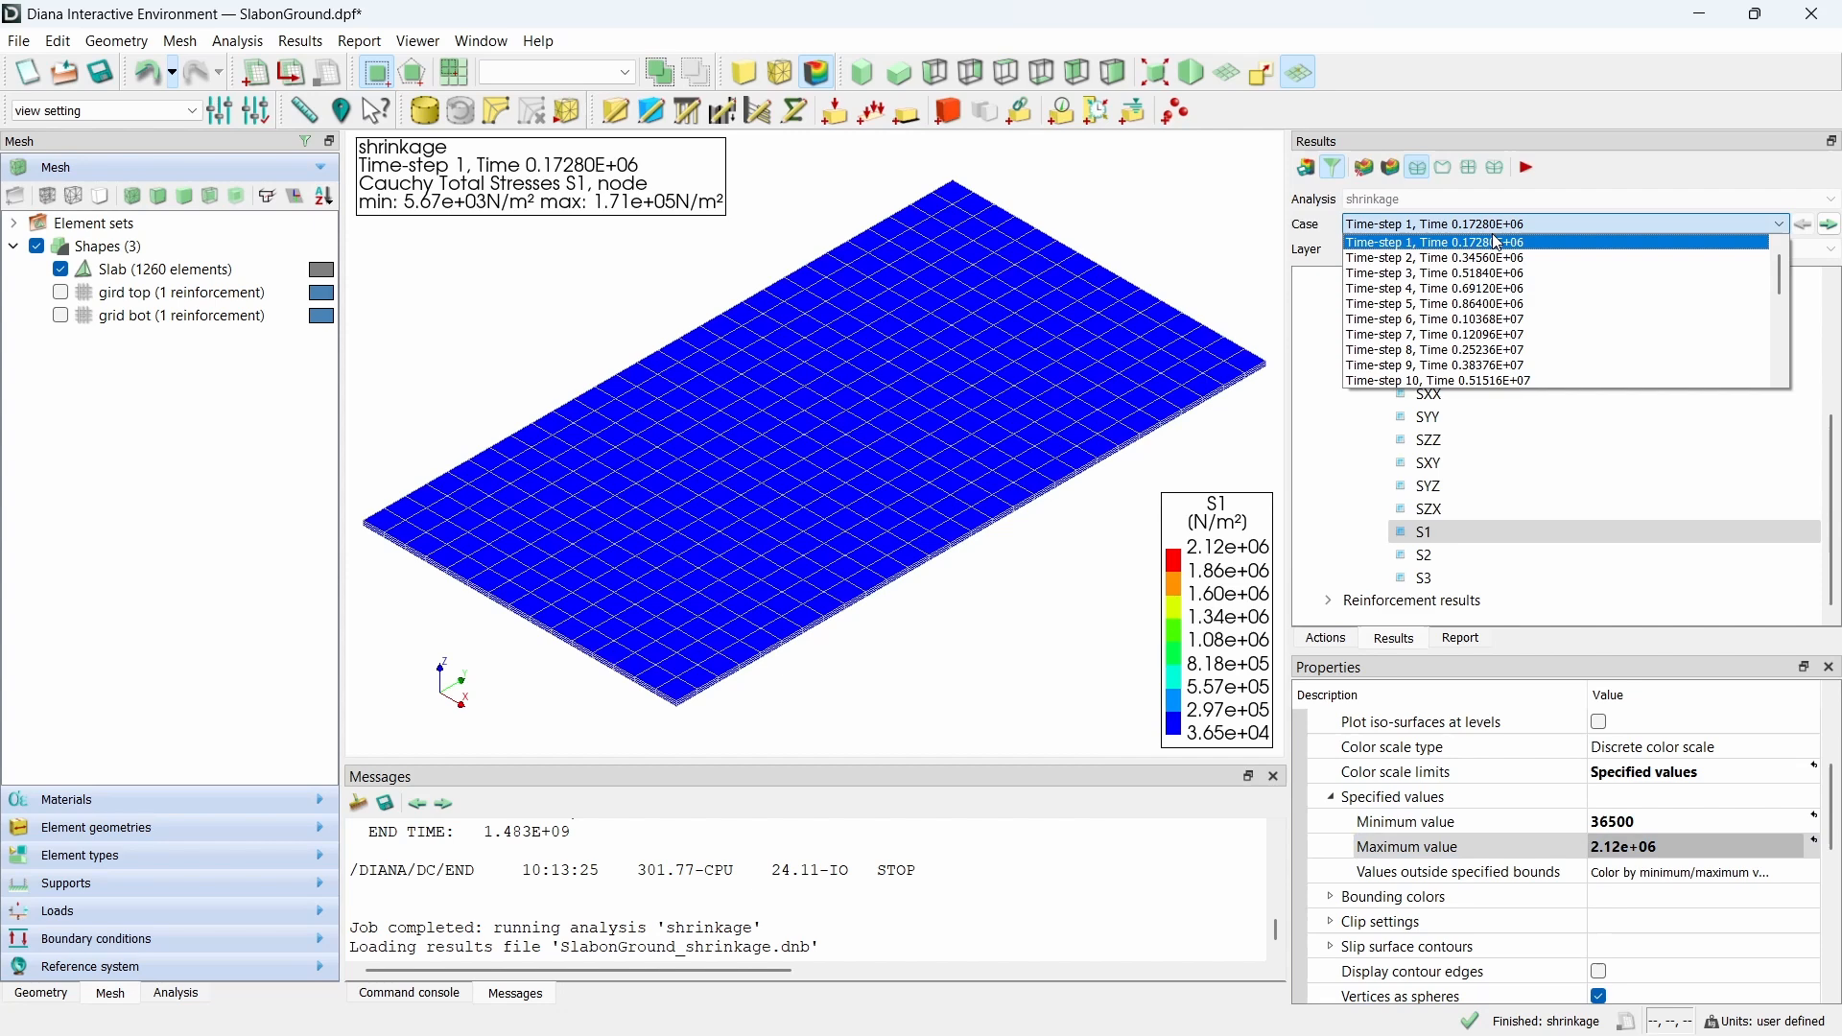
pyautogui.click(1497, 361)
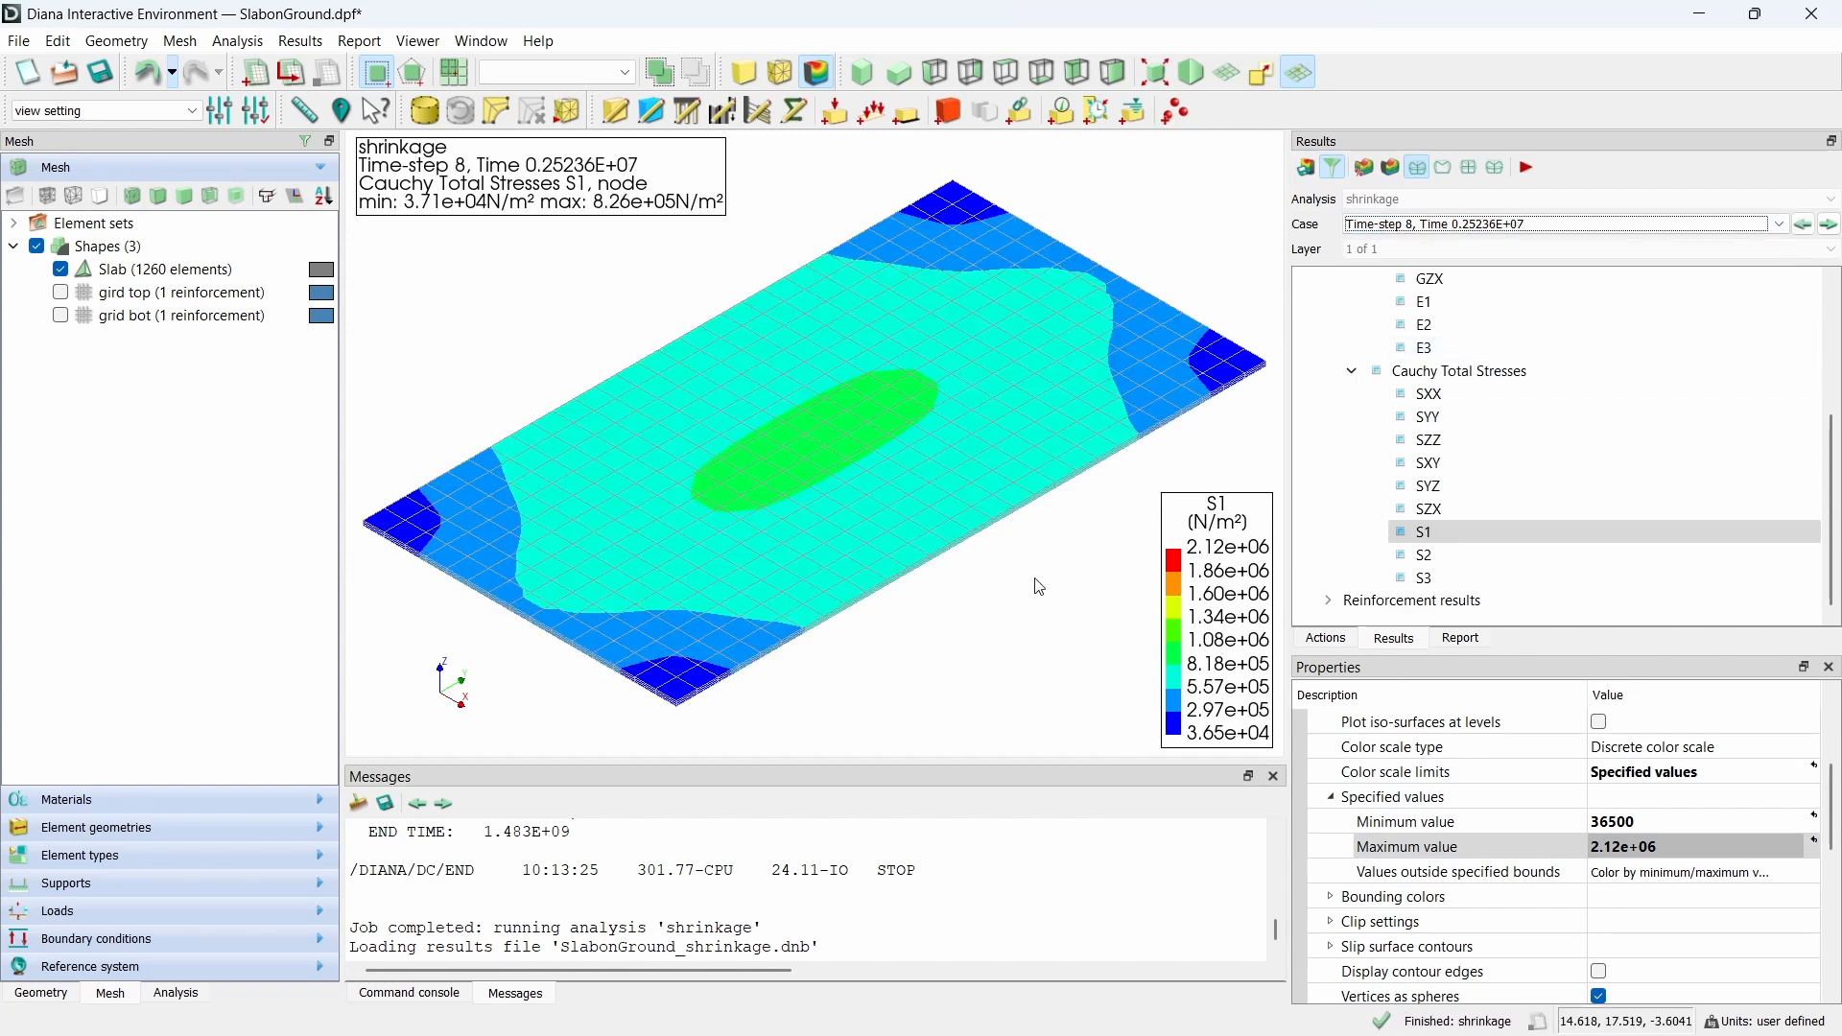
# - Advance the S1 contour plot one result case at a time from time-step 8 to time-step 19
pyautogui.click(1459, 234)
pyautogui.click(1832, 224)
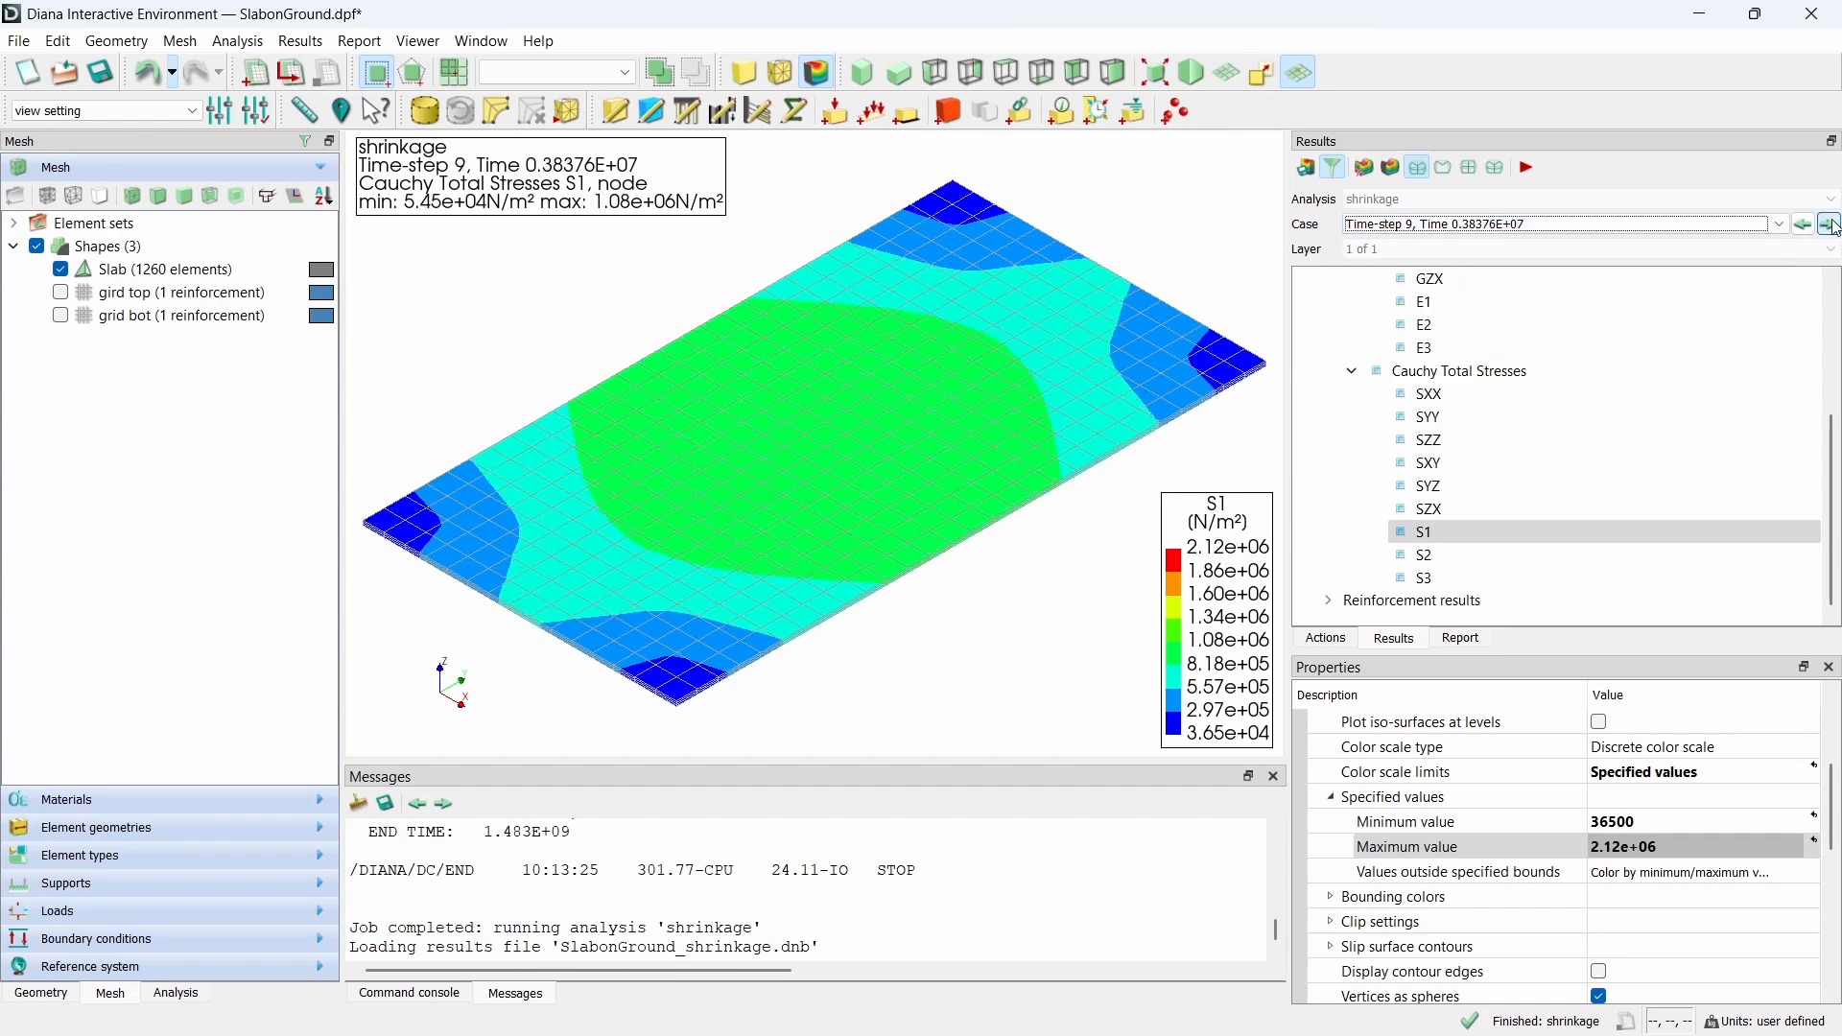
pyautogui.click(1832, 225)
pyautogui.click(1832, 225)
pyautogui.click(1832, 224)
pyautogui.click(1832, 224)
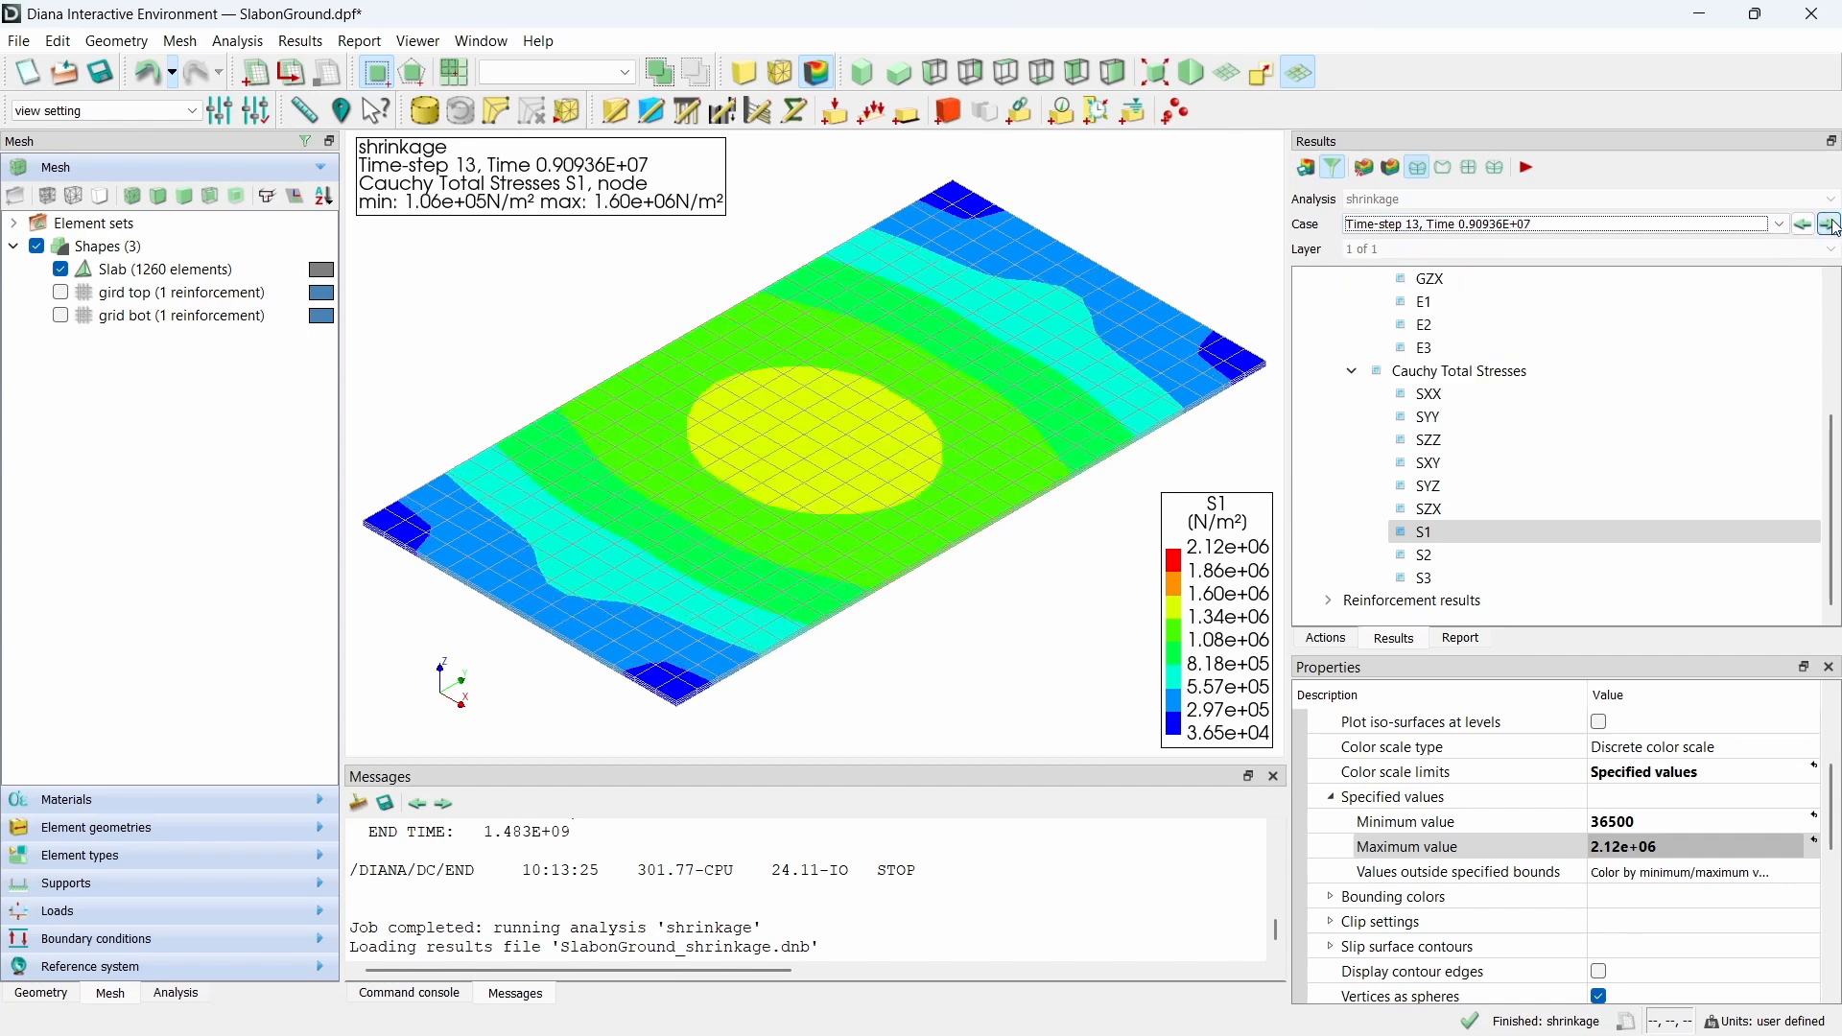
pyautogui.click(1832, 225)
pyautogui.click(1832, 224)
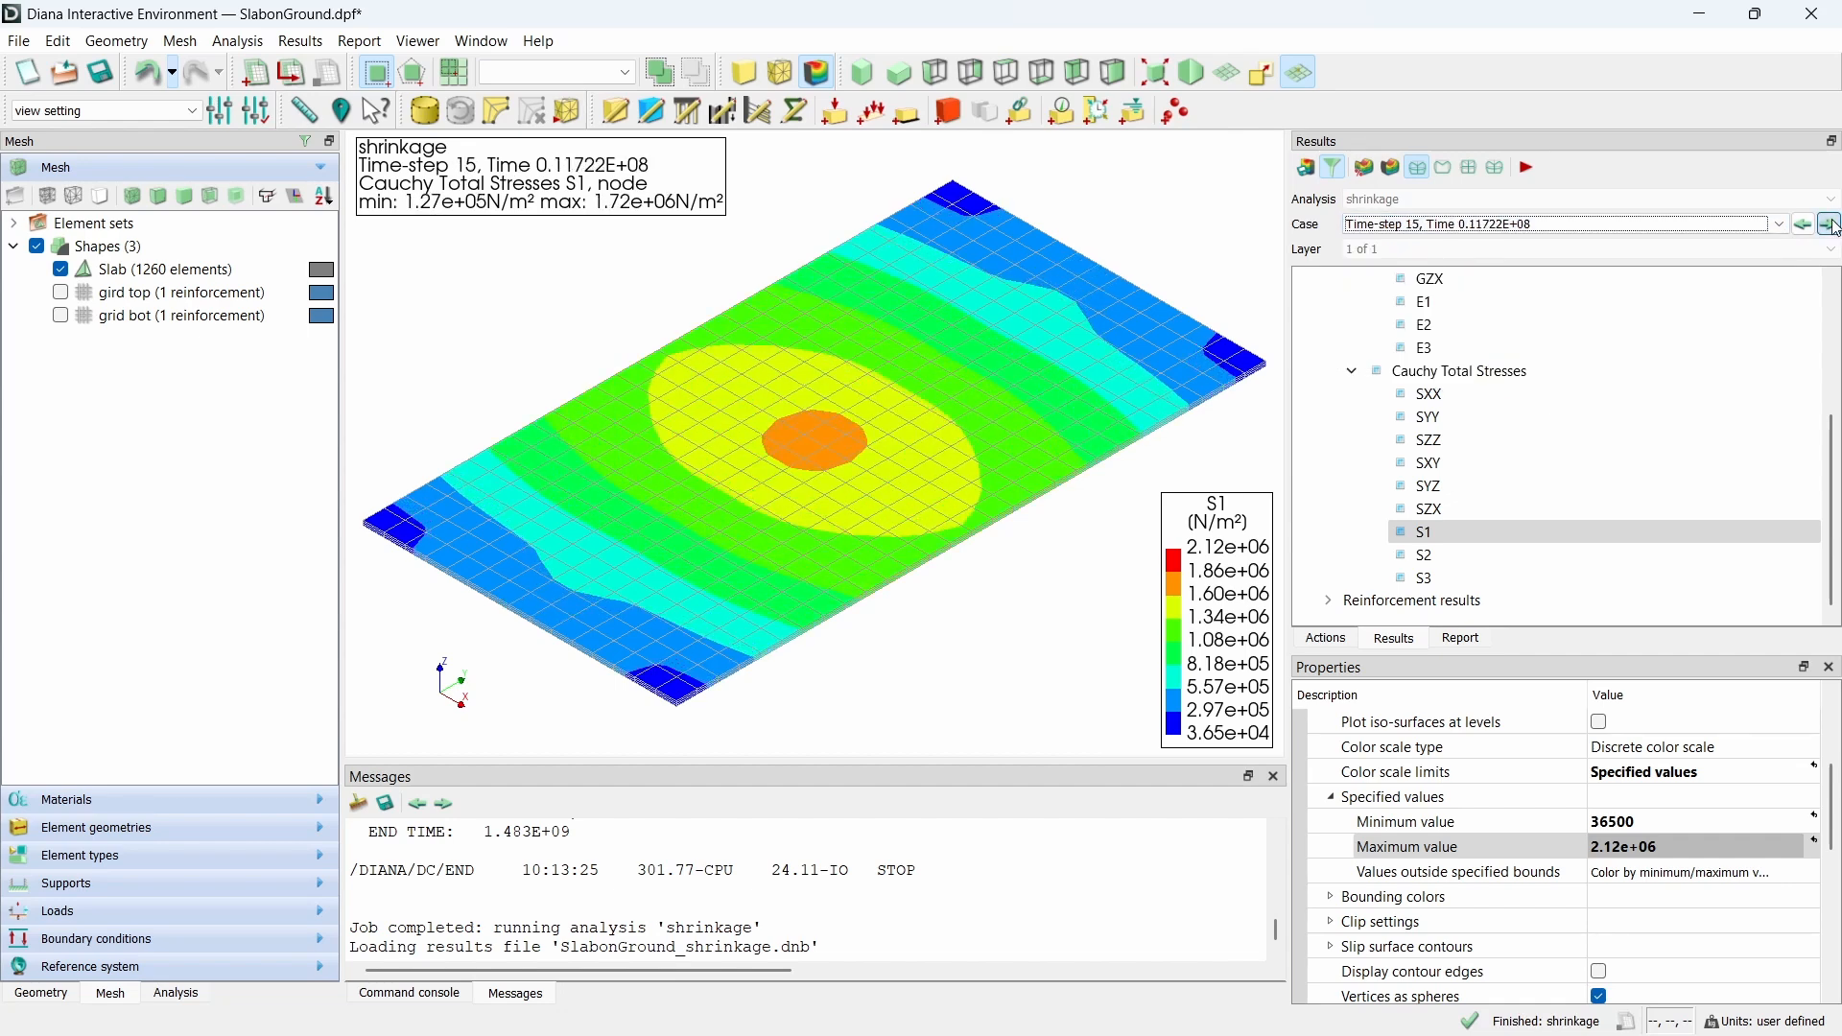
pyautogui.click(1831, 224)
pyautogui.click(1832, 224)
pyautogui.click(1832, 224)
pyautogui.click(1832, 225)
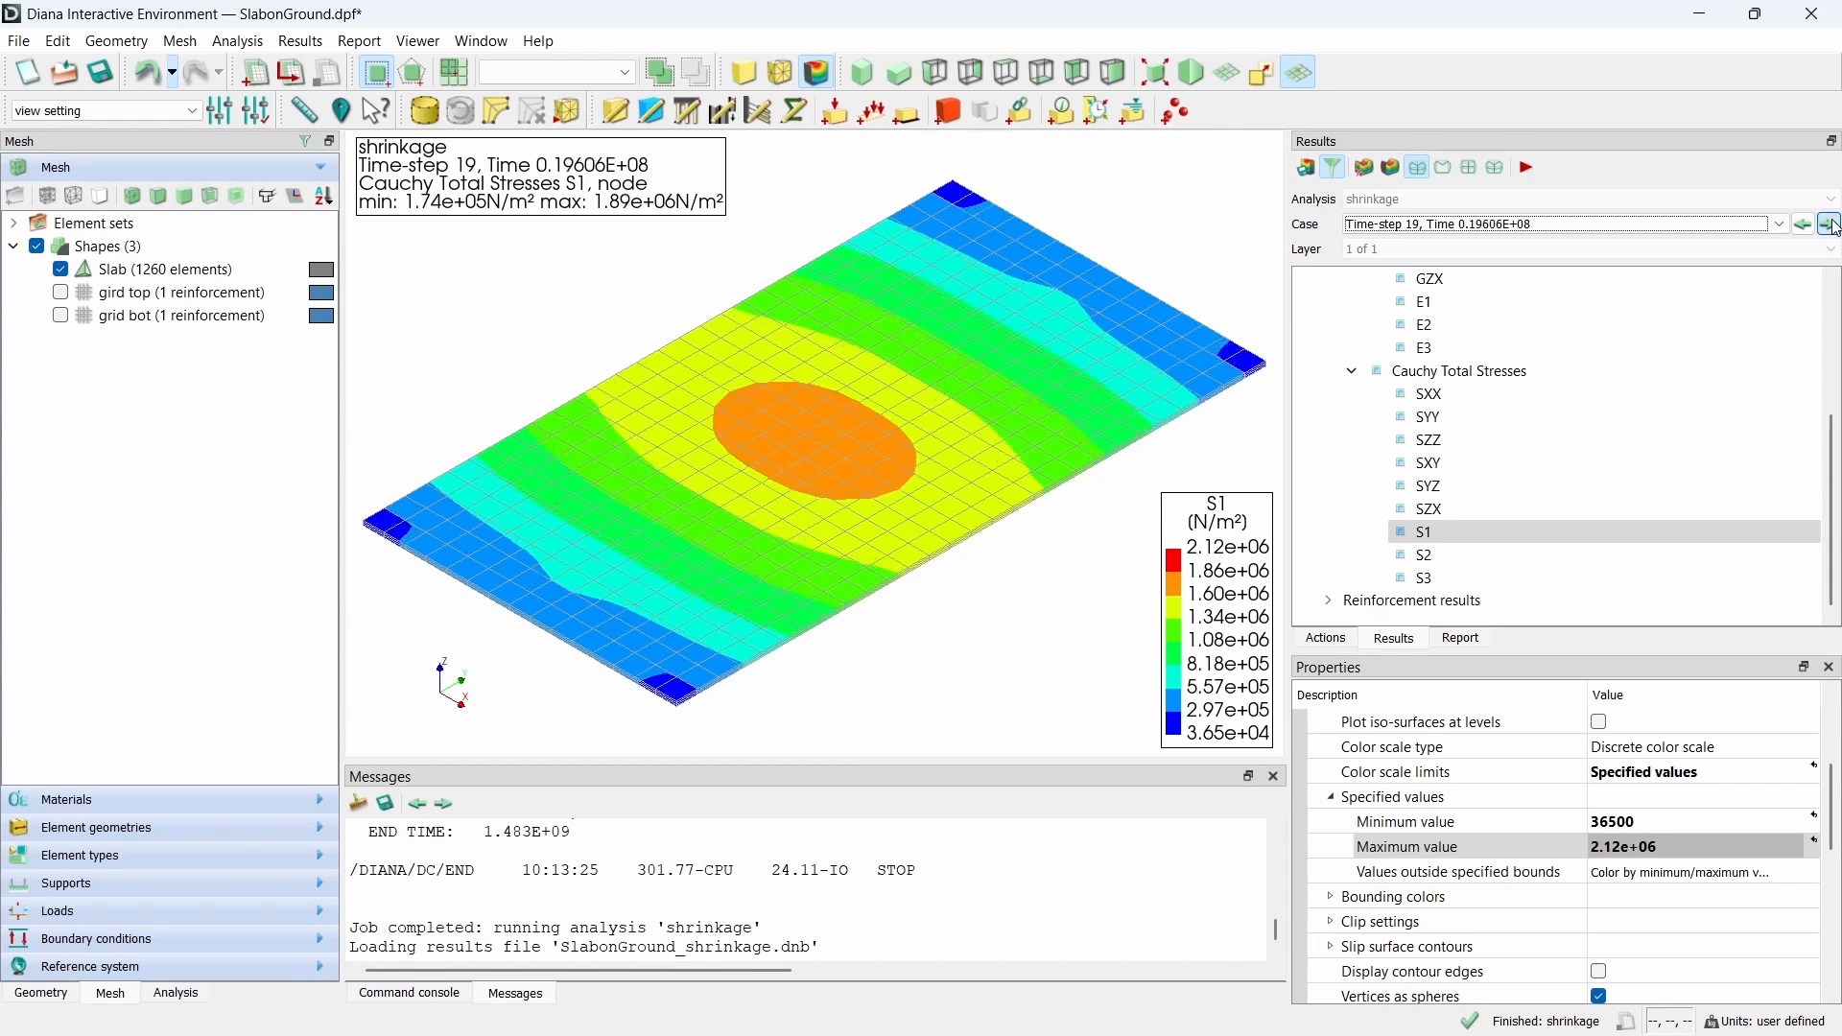
# - Advance the S1 contour plot two result cases to time-step 21, then display time-step 27
pyautogui.click(1832, 225)
pyautogui.click(1832, 225)
pyautogui.click(1631, 224)
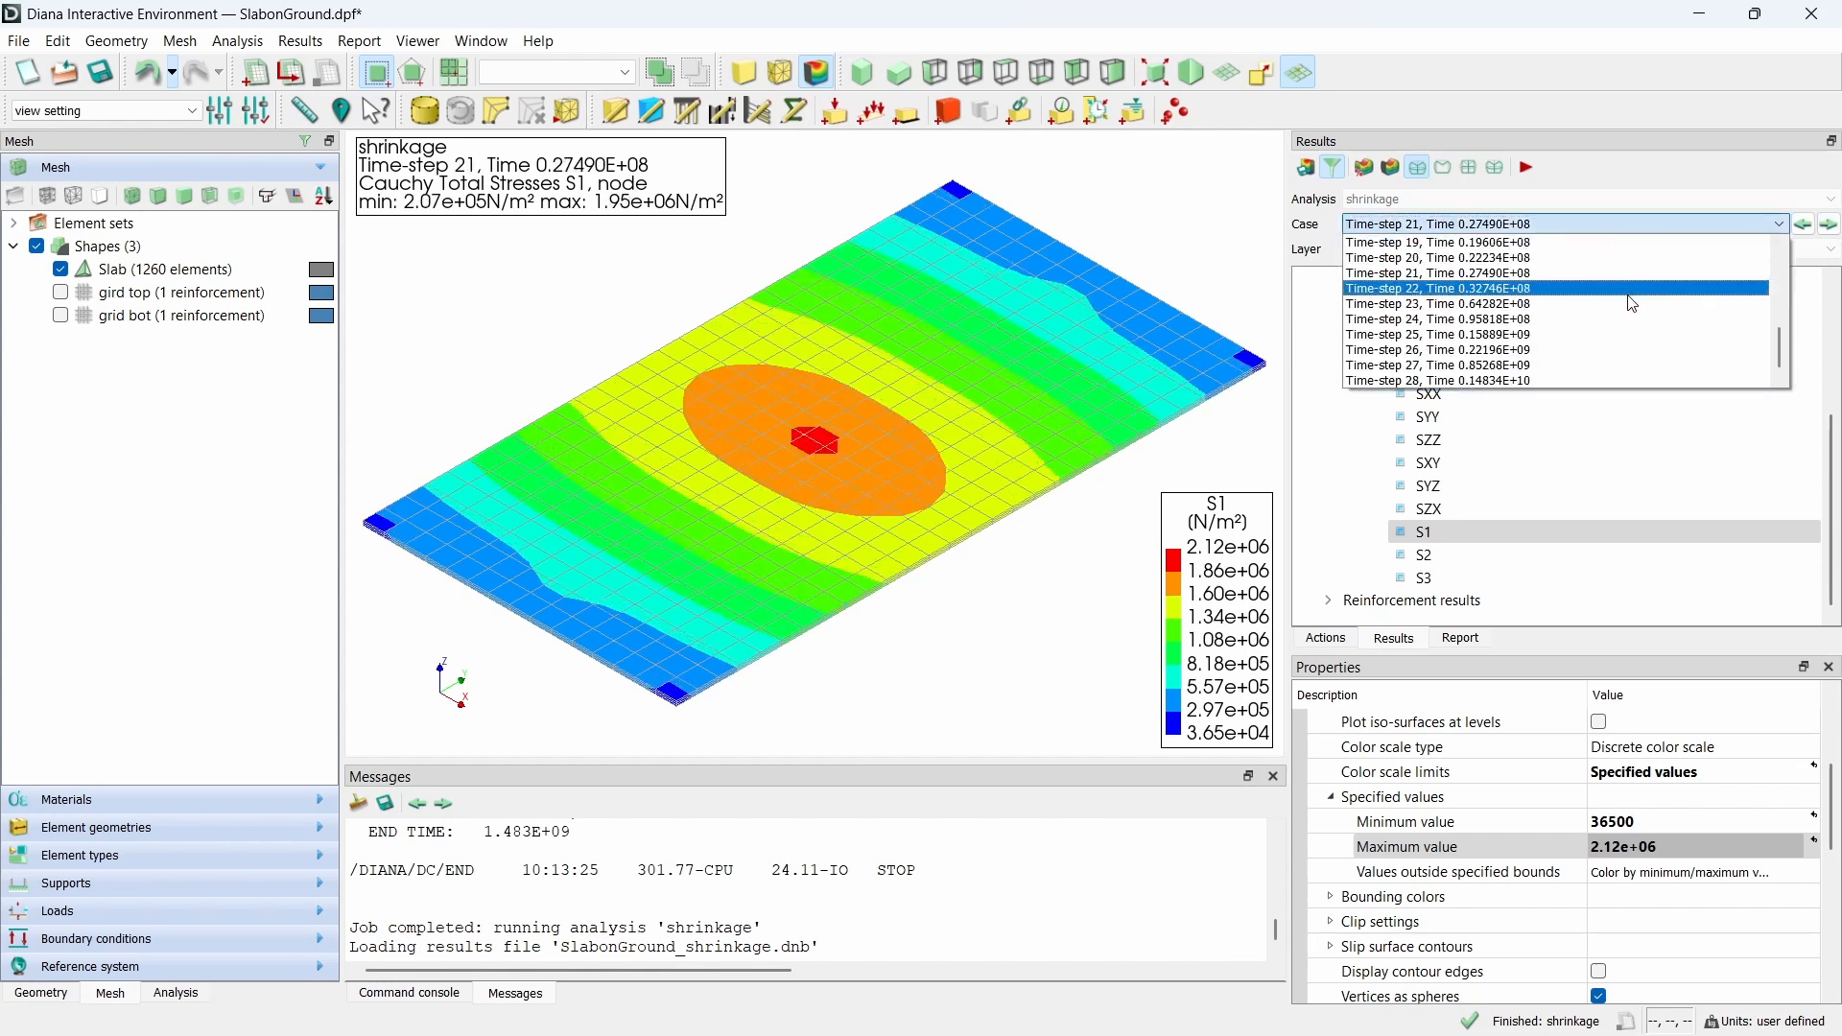
pyautogui.click(1583, 365)
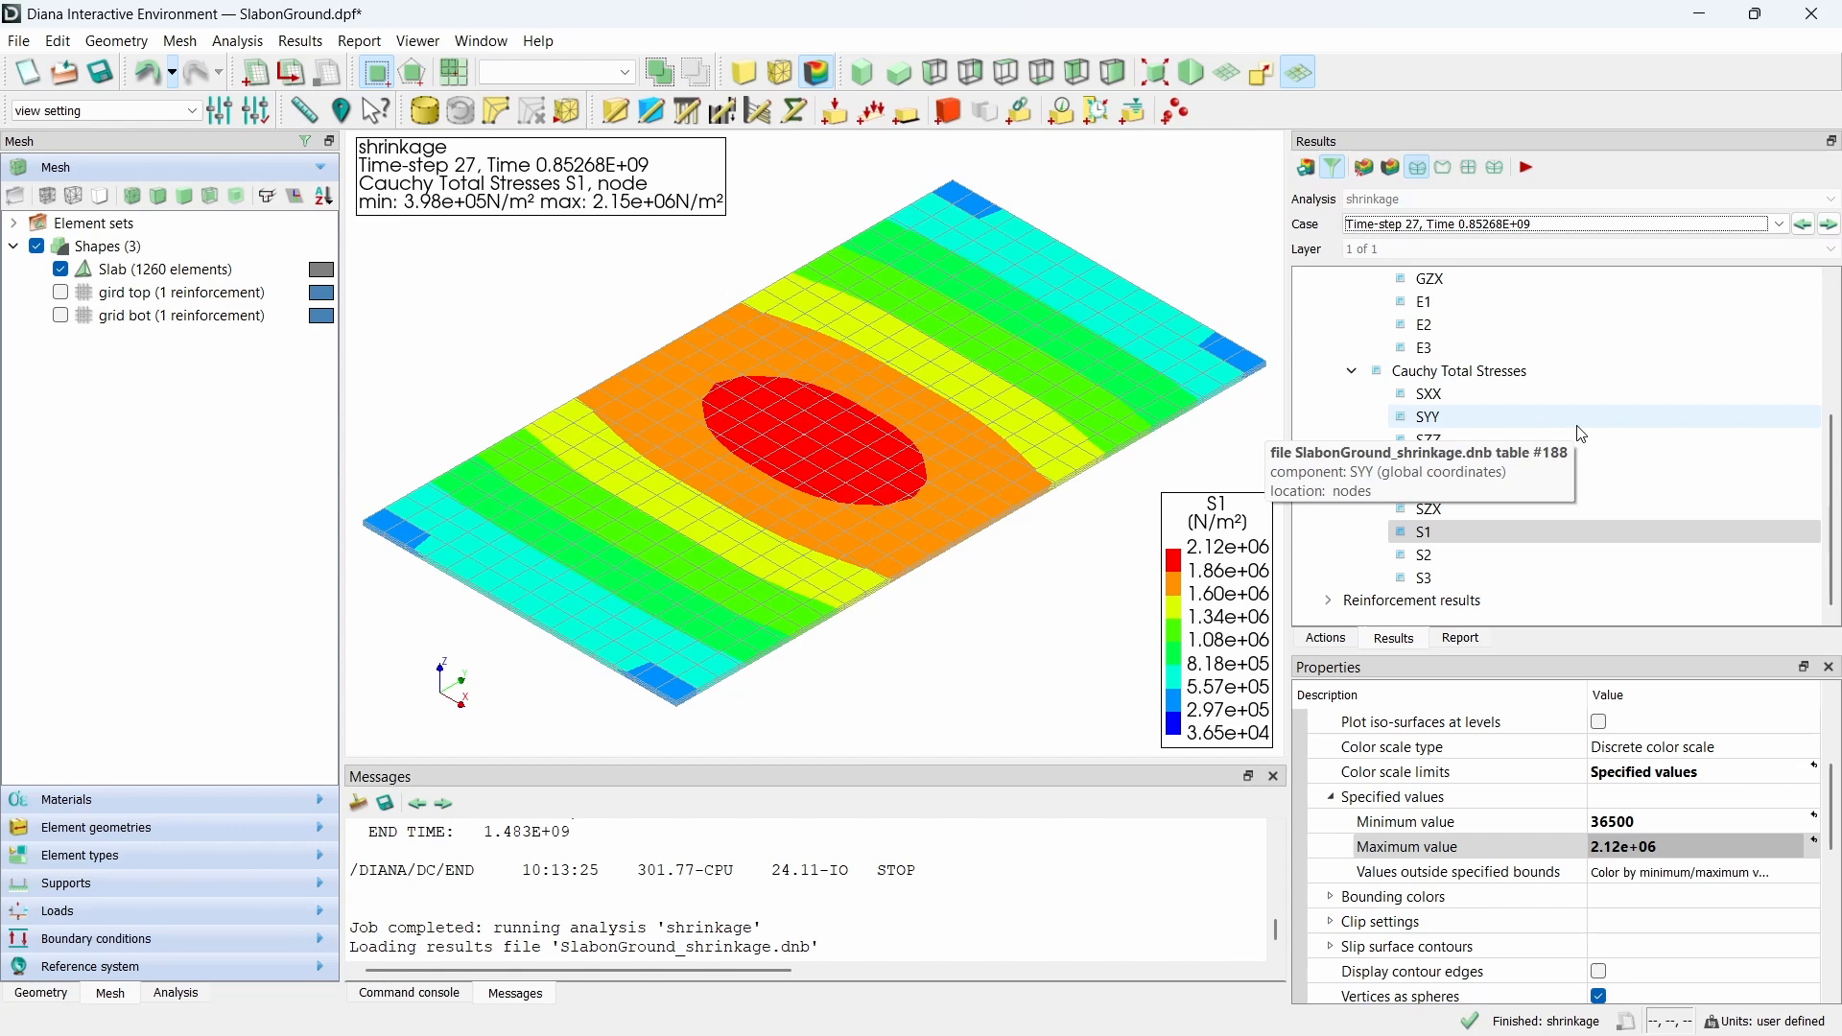
# - Select a single mesh element at the slab's center and show the table and chart of its total strain E1
pyautogui.click(557, 72)
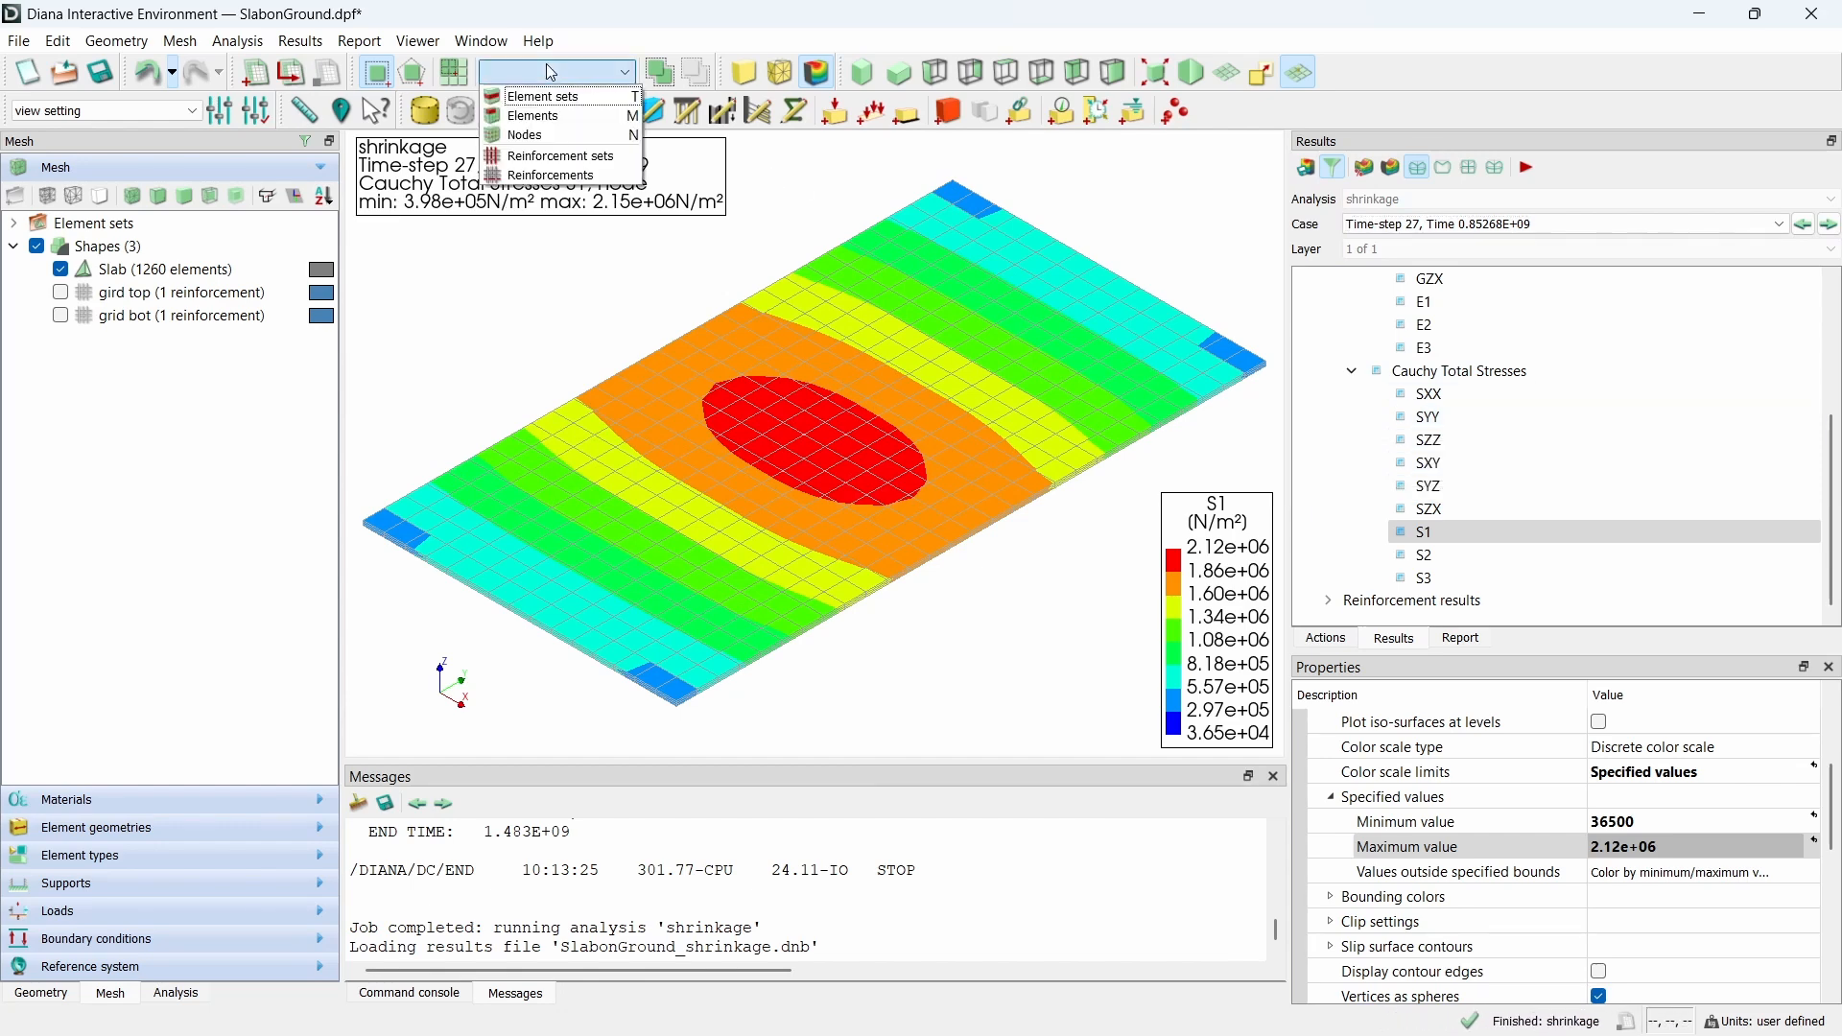
pyautogui.click(547, 113)
pyautogui.click(816, 437)
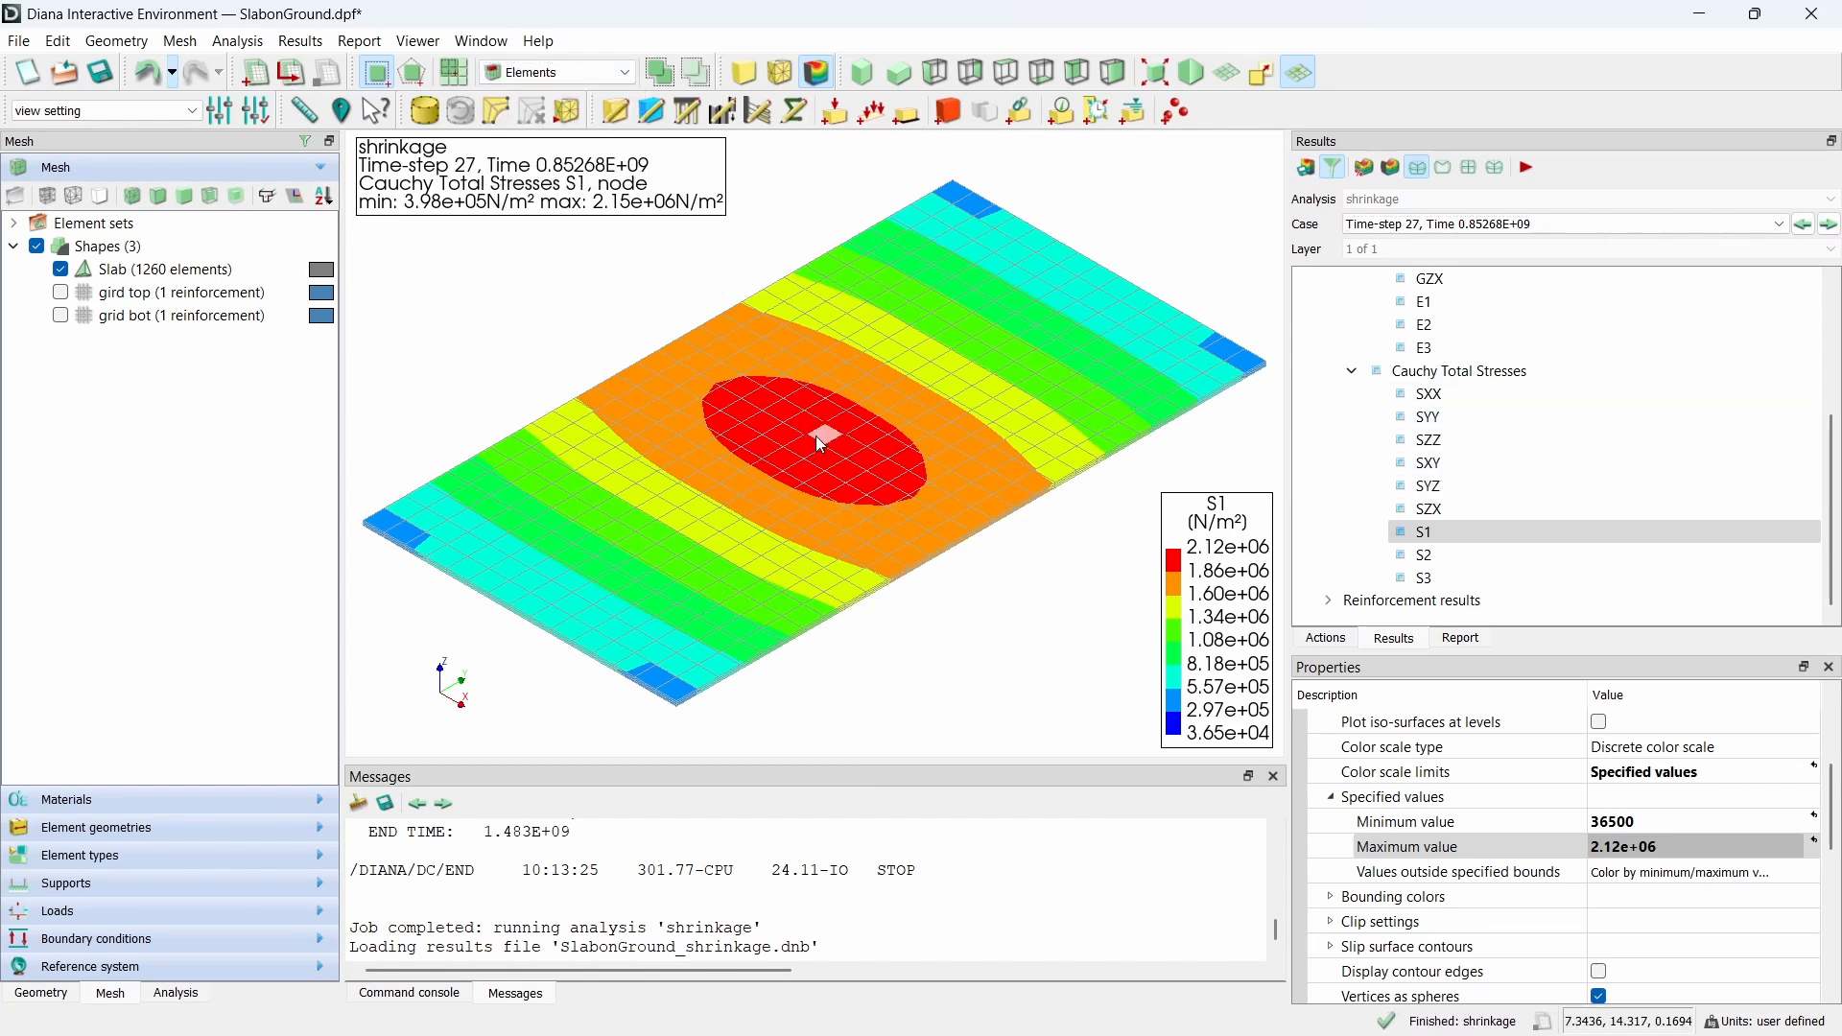
pyautogui.rightClick(1501, 532)
pyautogui.click(1419, 305)
pyautogui.rightClick(1422, 311)
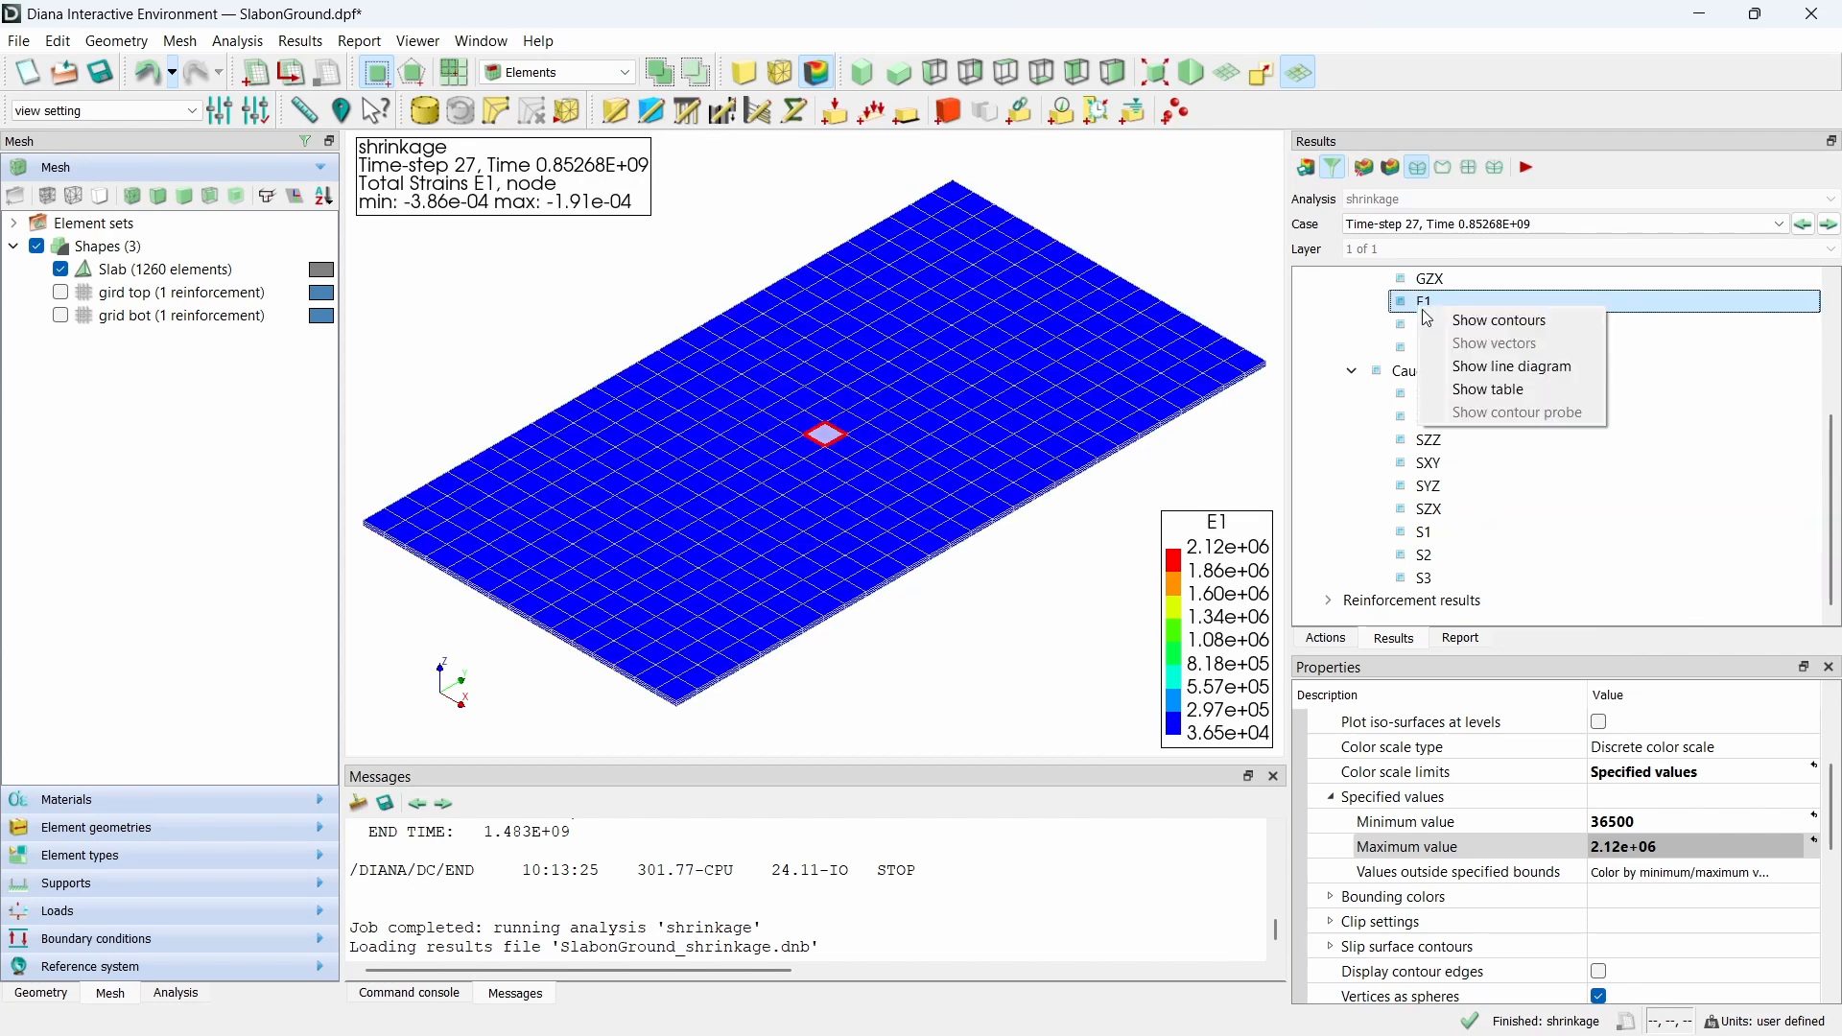
pyautogui.click(1521, 390)
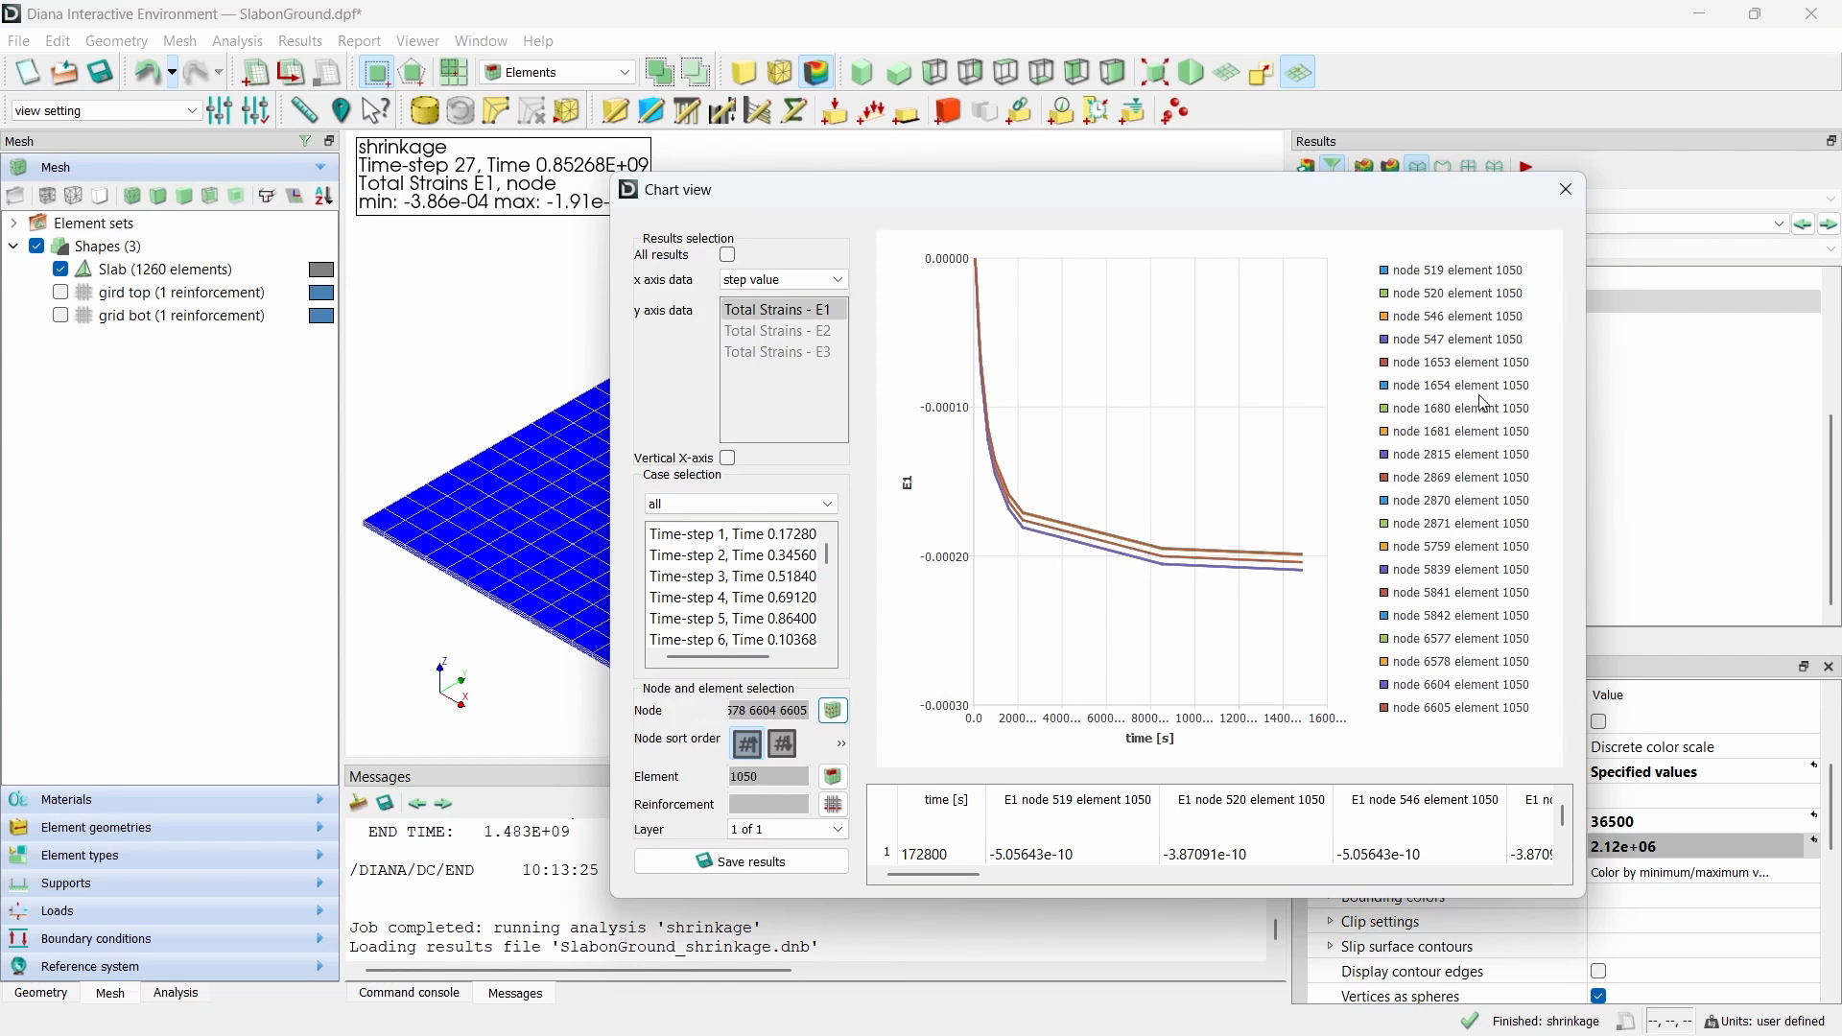
# - Make all results available in the chart and plot Cauchy total stress S1 together with total strain E1 over time
pyautogui.click(730, 256)
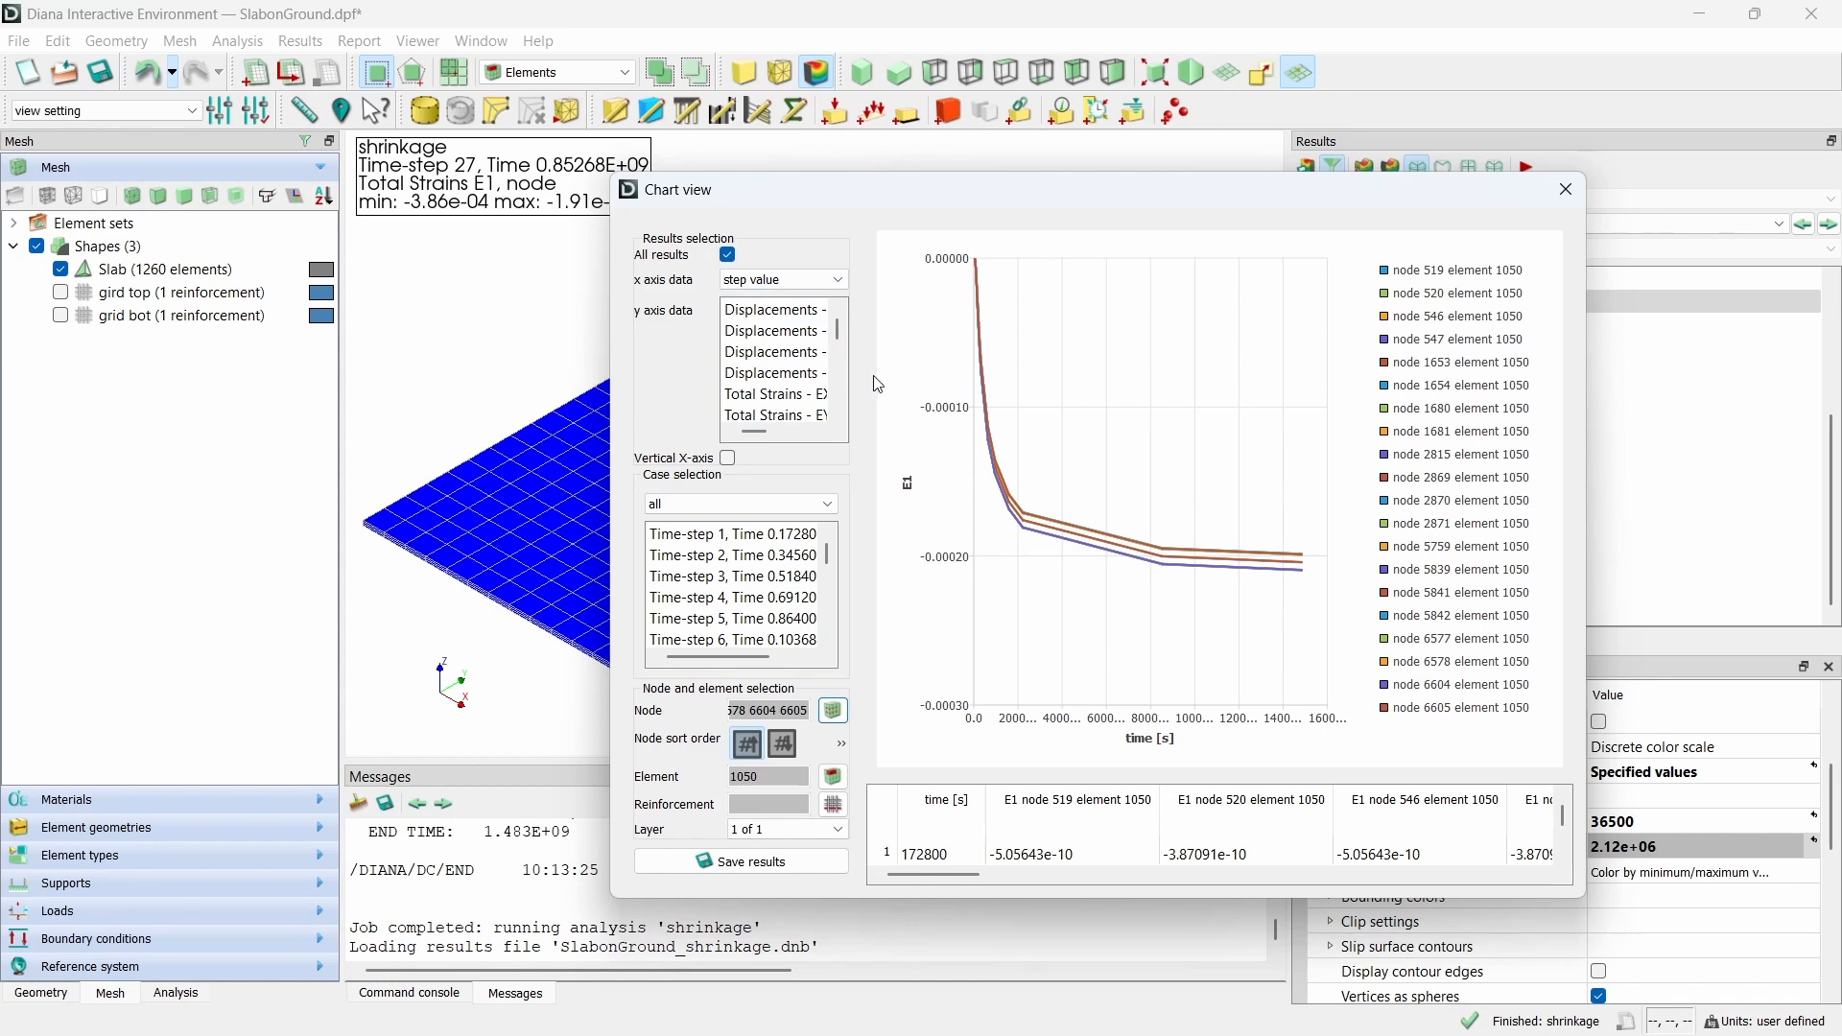
pyautogui.moveTo(864, 377); pyautogui.dragTo(1008, 378)
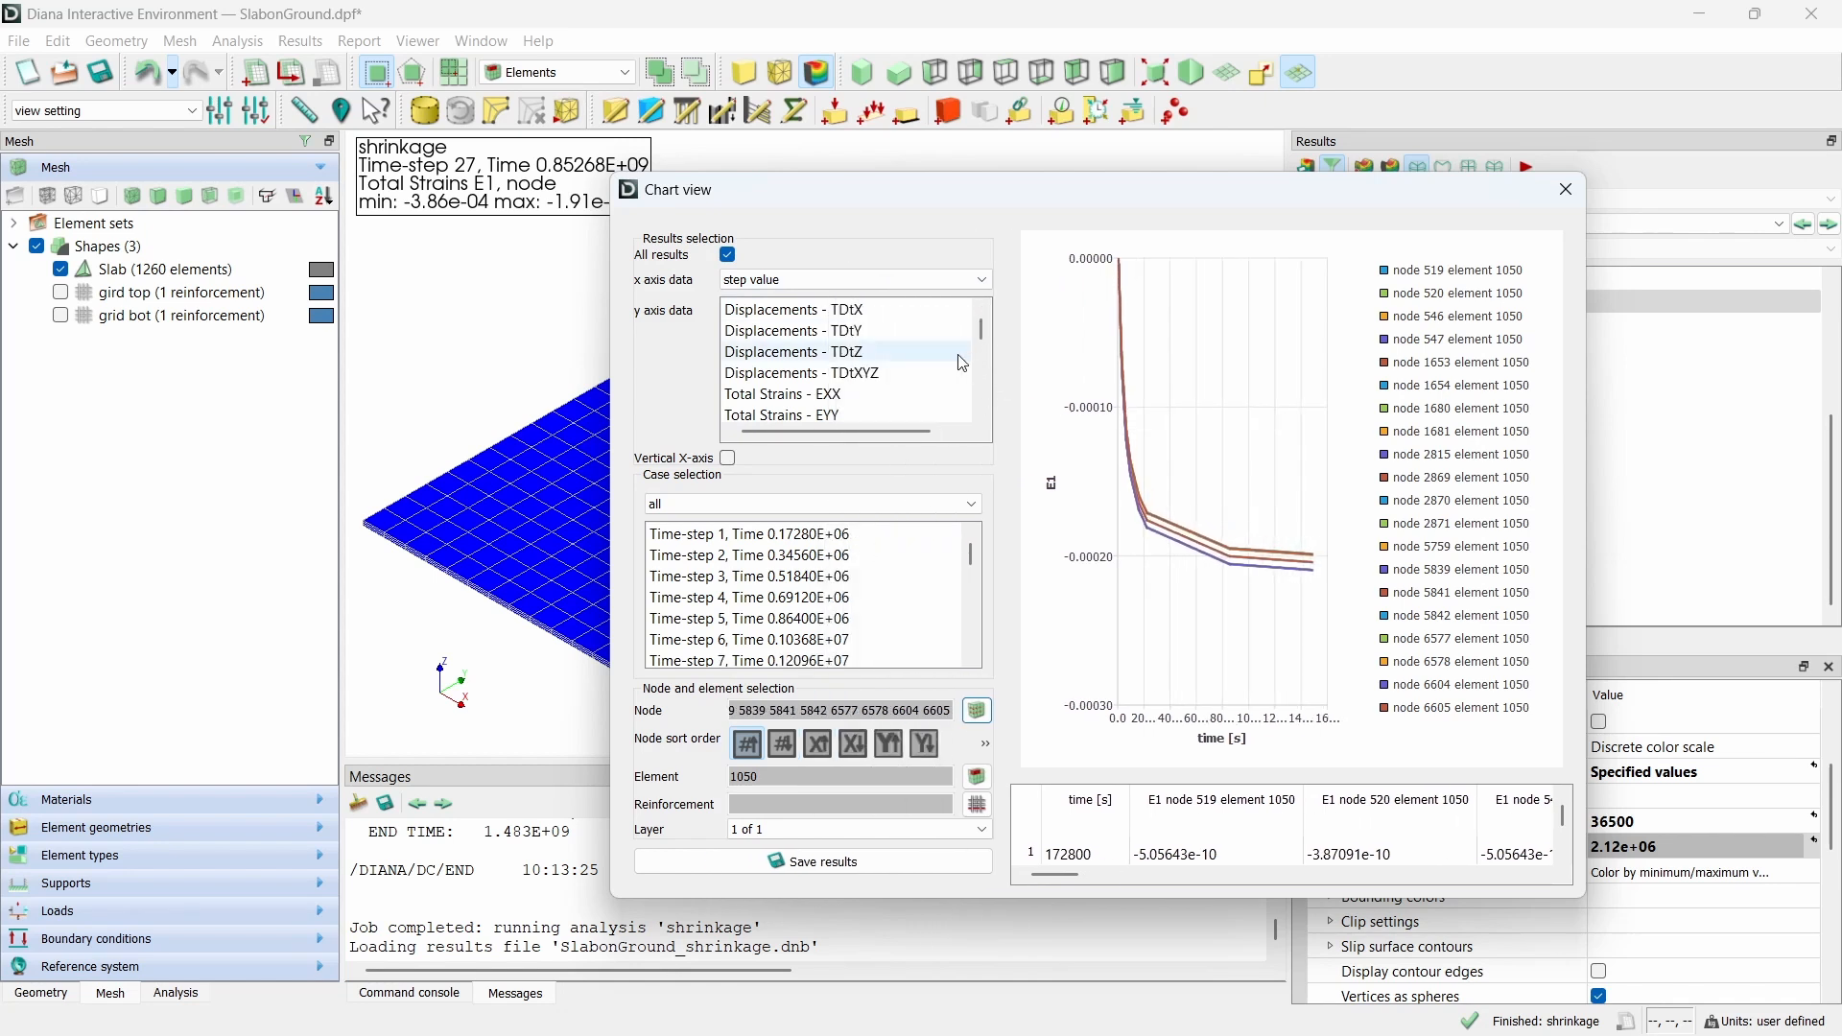
pyautogui.scroll(-5, 936, 372)
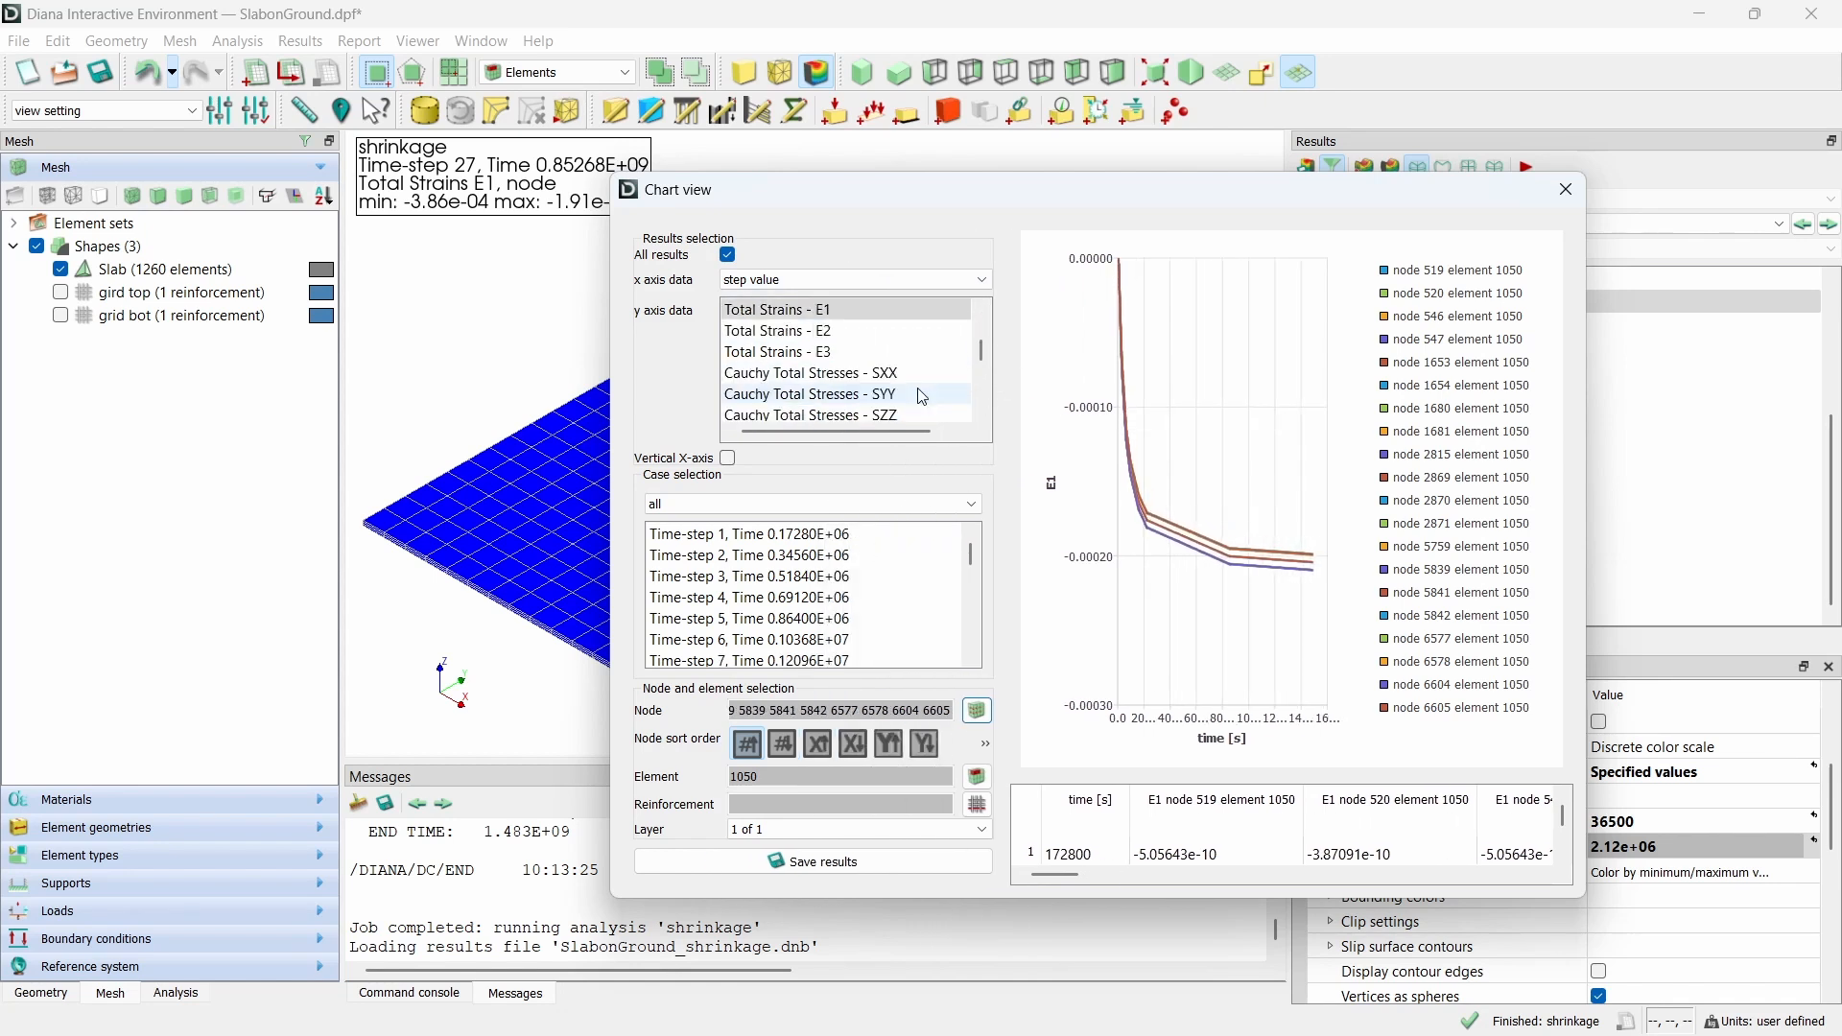
pyautogui.click(948, 396)
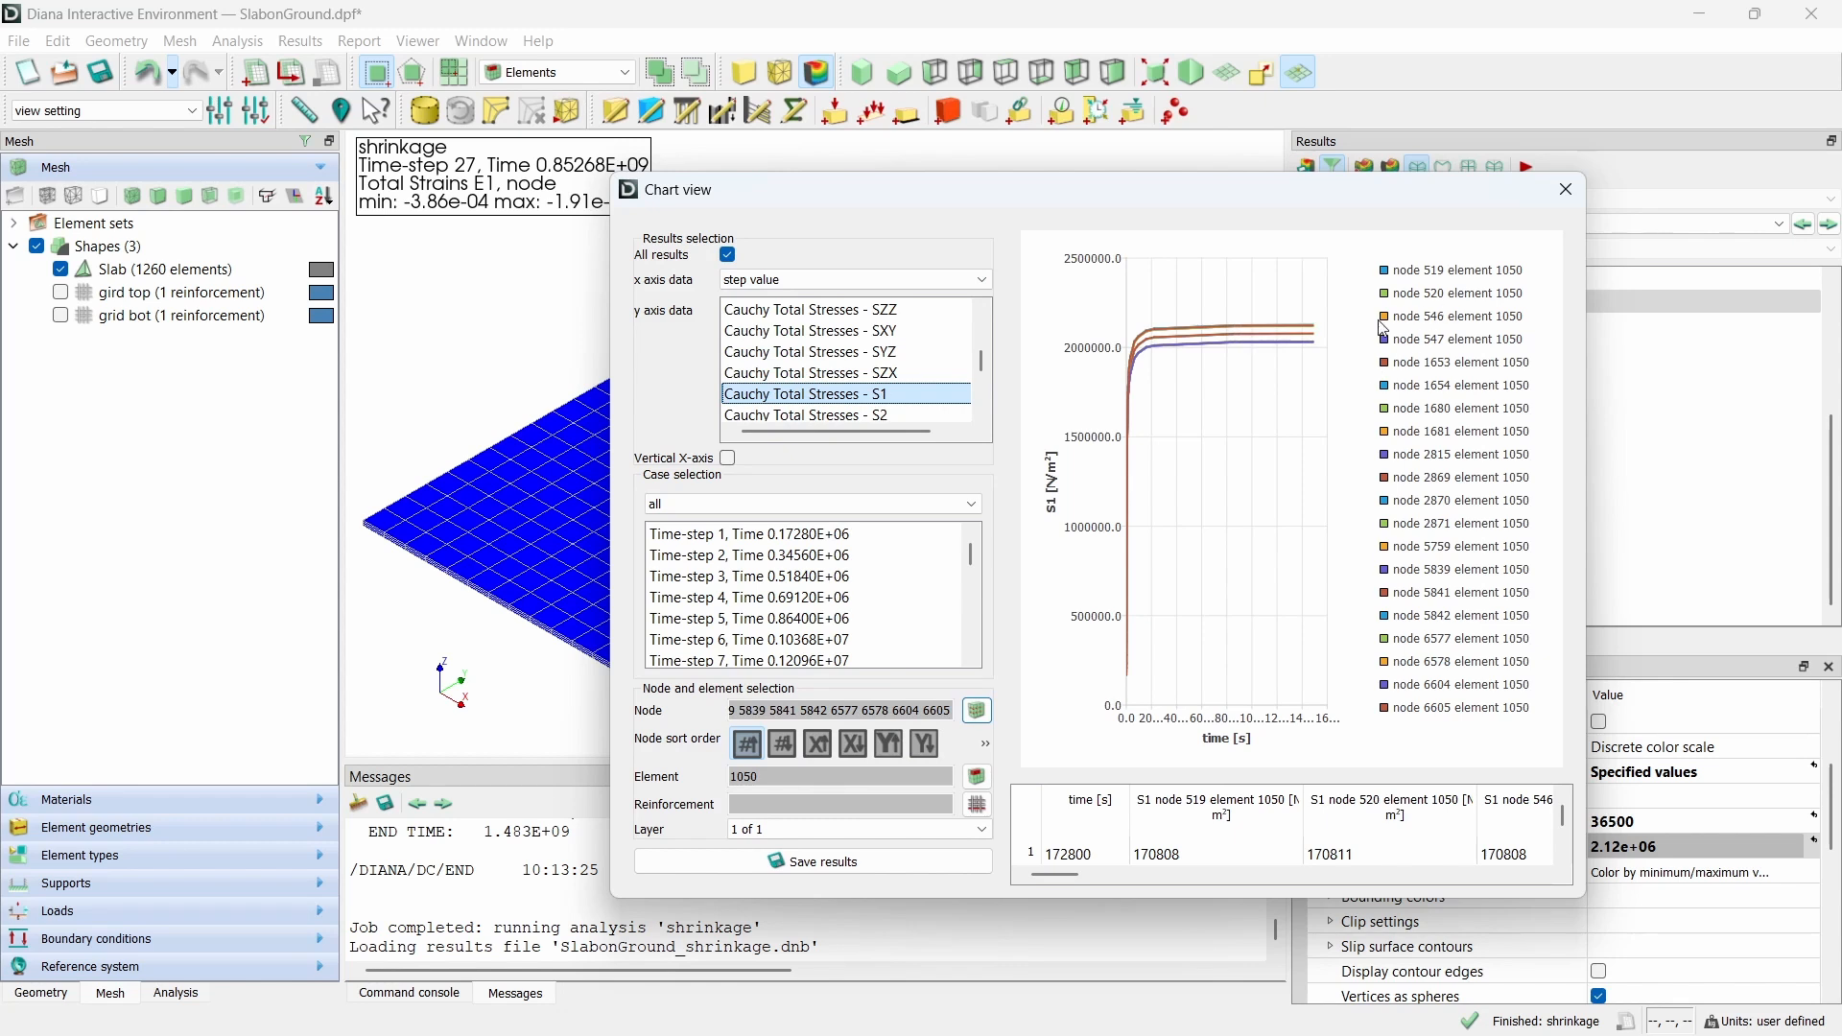
pyautogui.scroll(3, 864, 389)
pyautogui.click(873, 414)
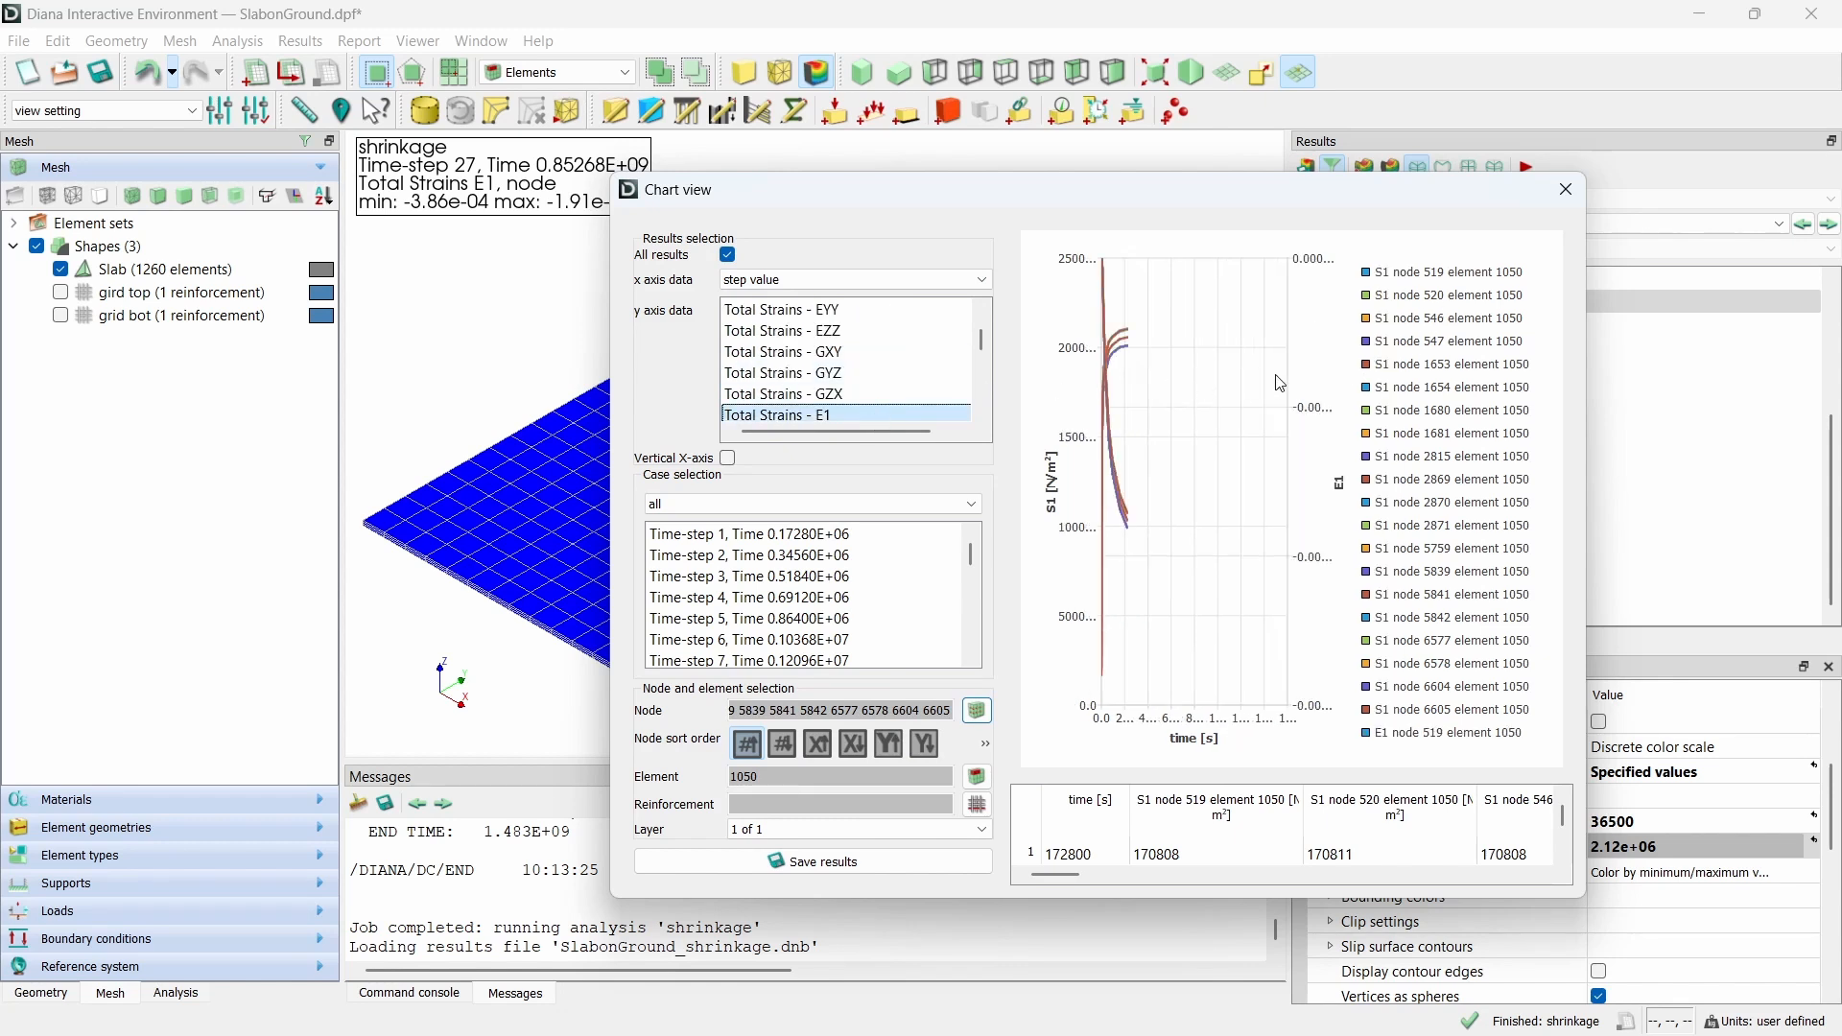
# - Enlarge and reposition the chart window, and restrict the plotted curves to node 2815
pyautogui.moveTo(1585, 424); pyautogui.dragTo(1741, 423)
pyautogui.moveTo(1348, 203); pyautogui.dragTo(1116, 191)
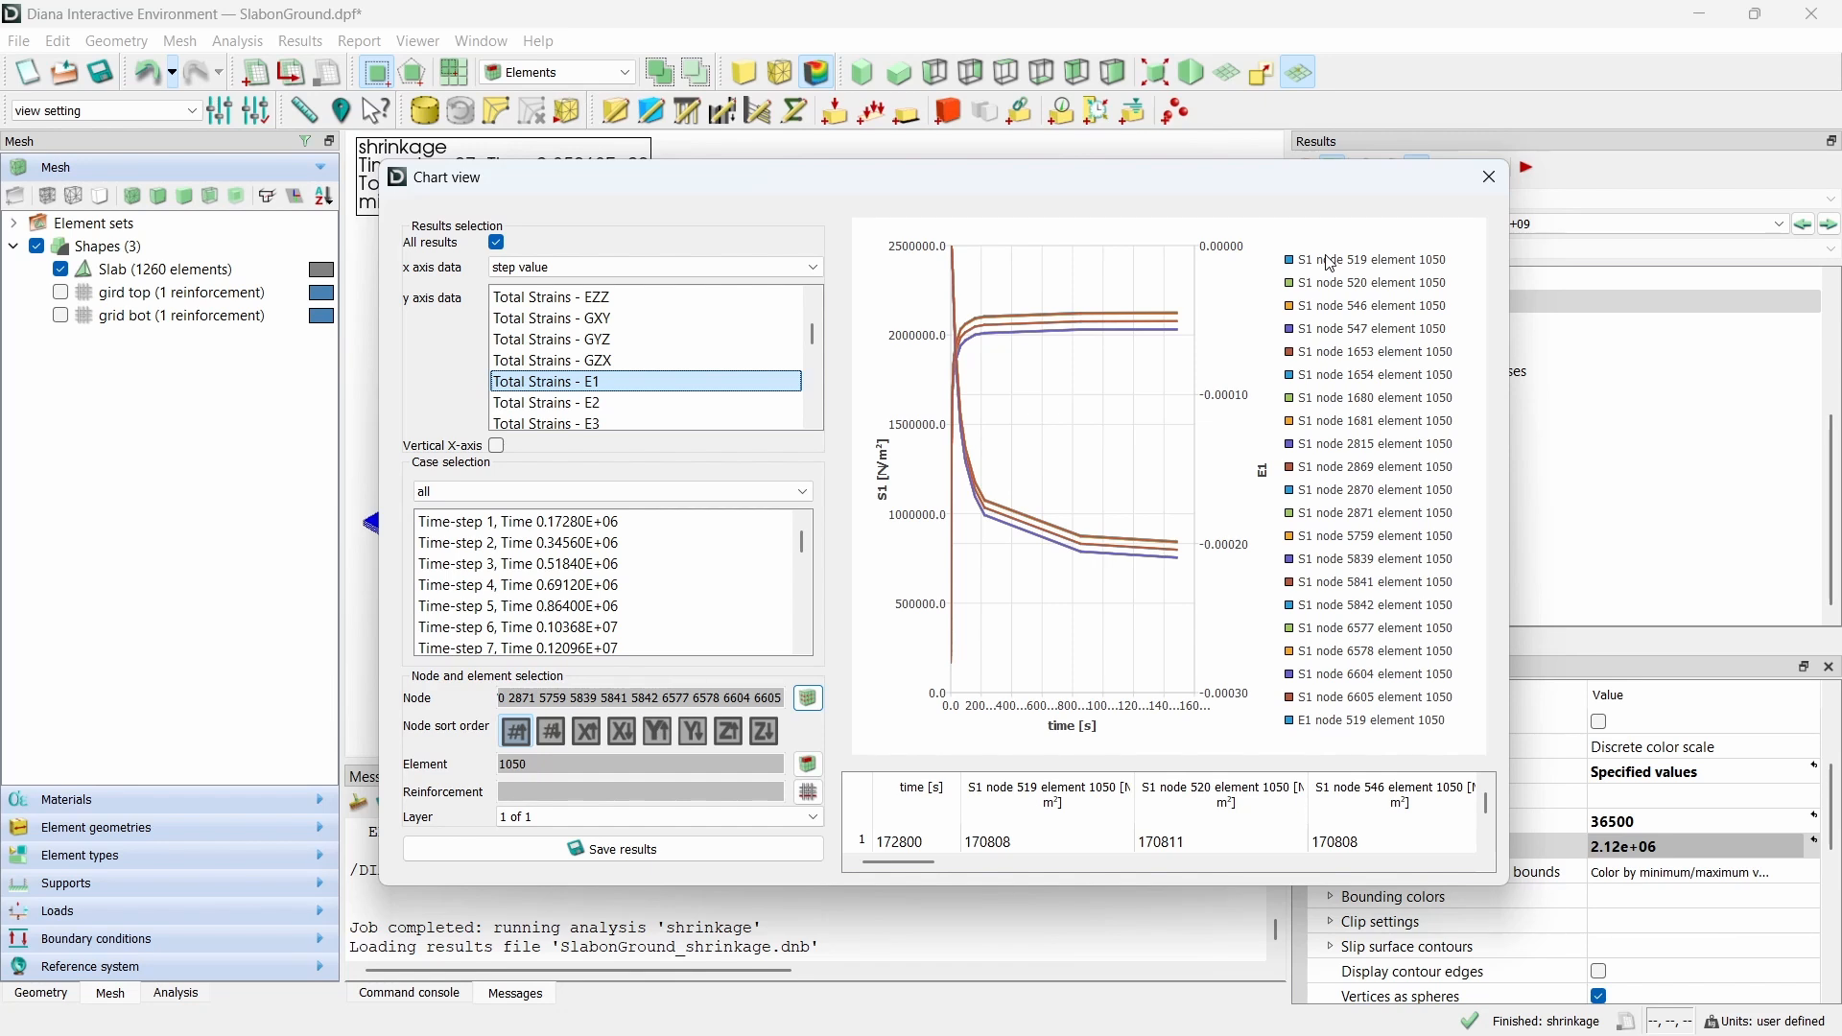
pyautogui.click(807, 700)
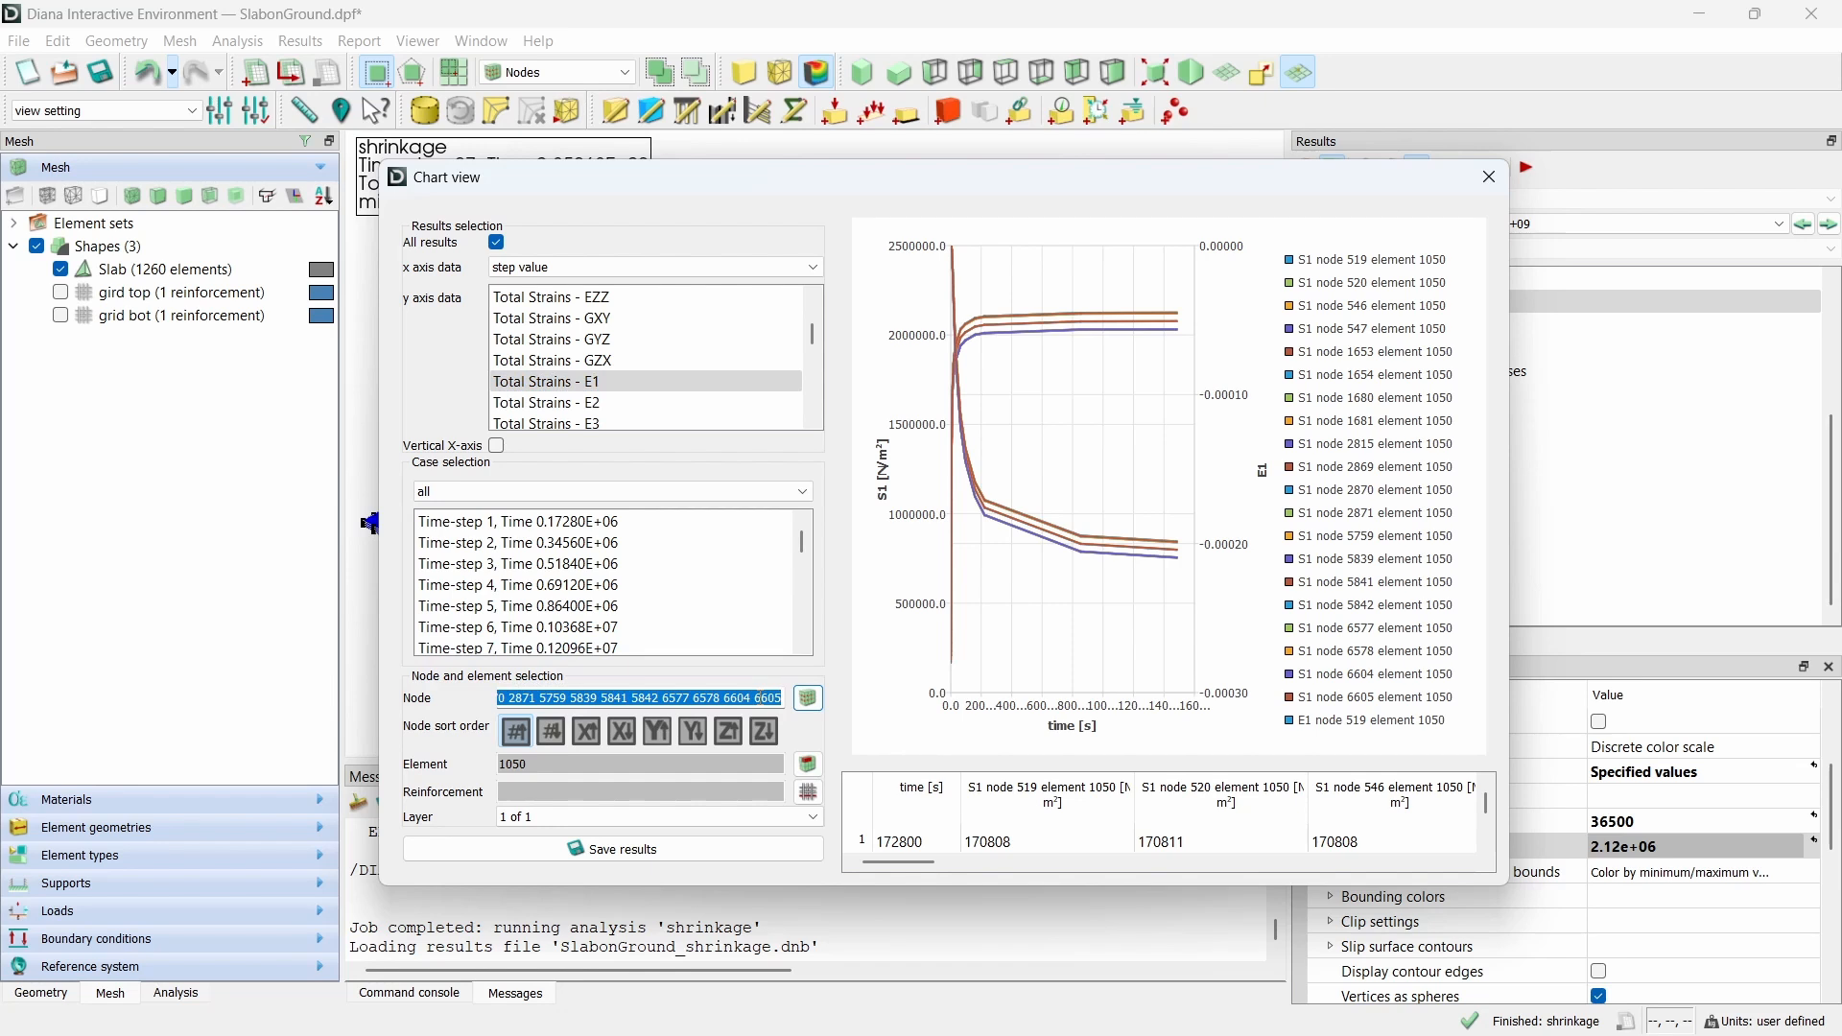
pyautogui.write('2815')
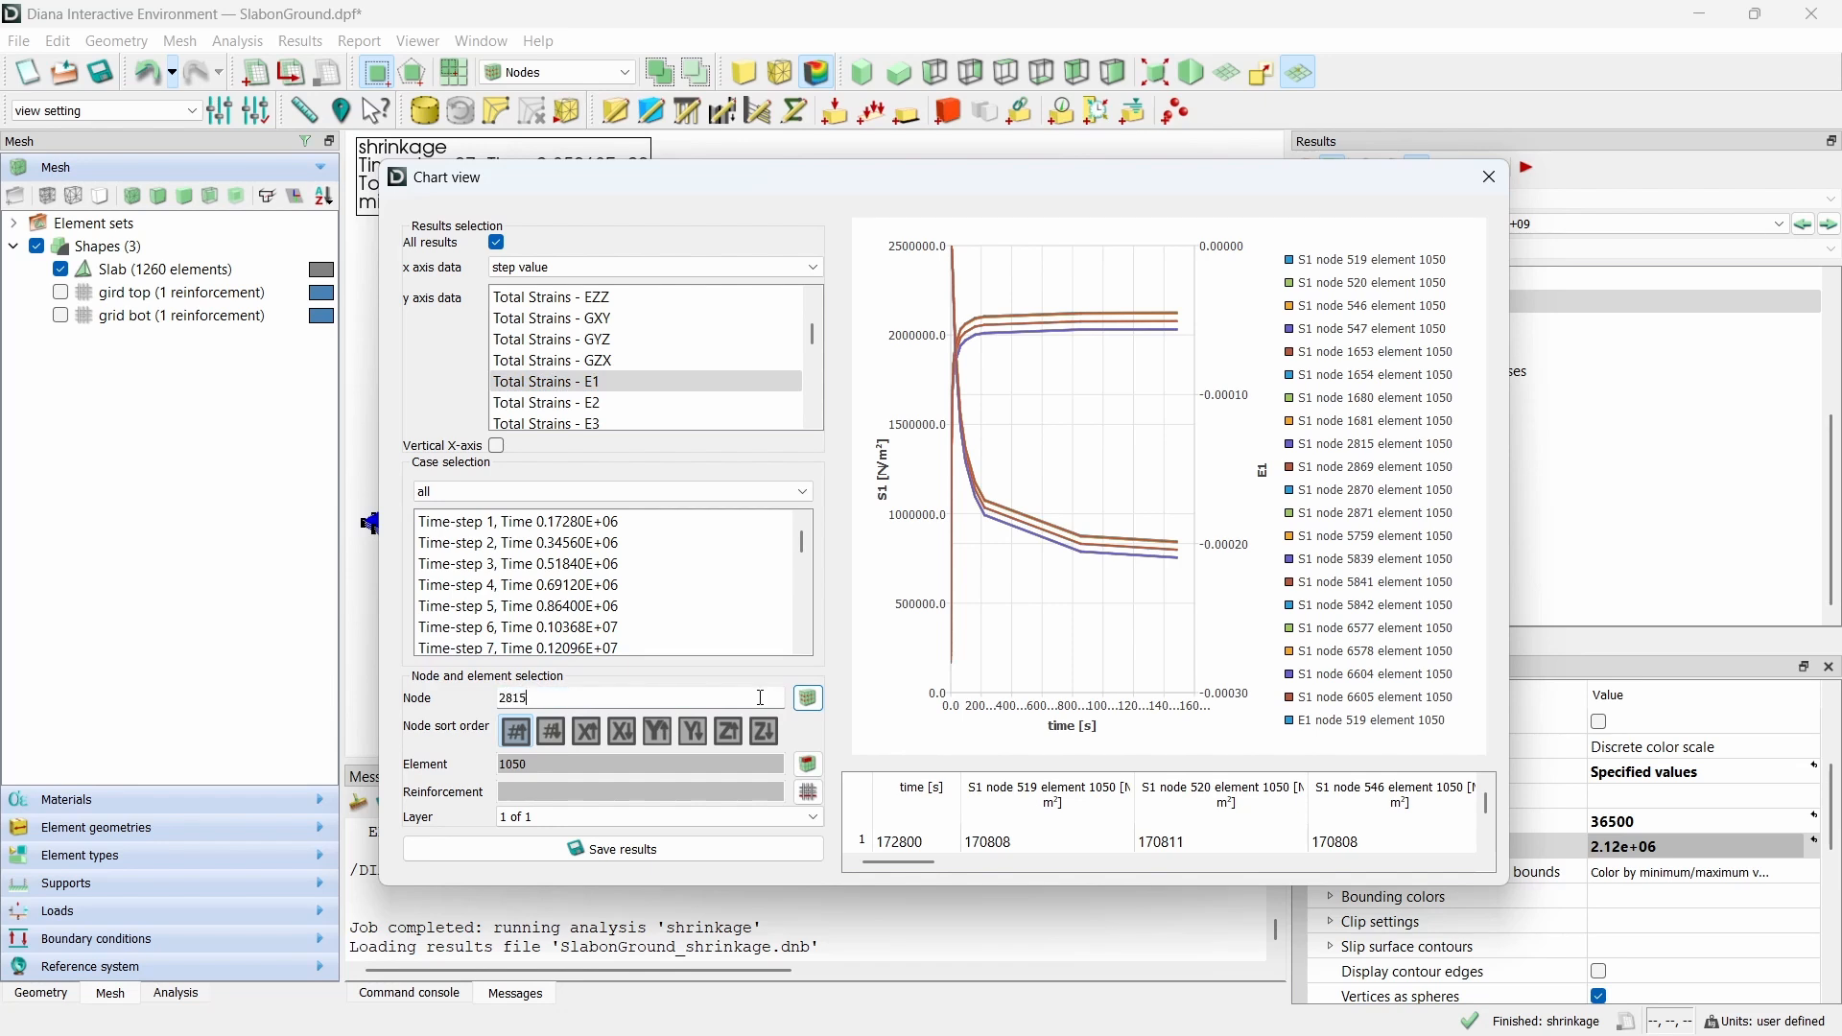
pyautogui.press('Return')
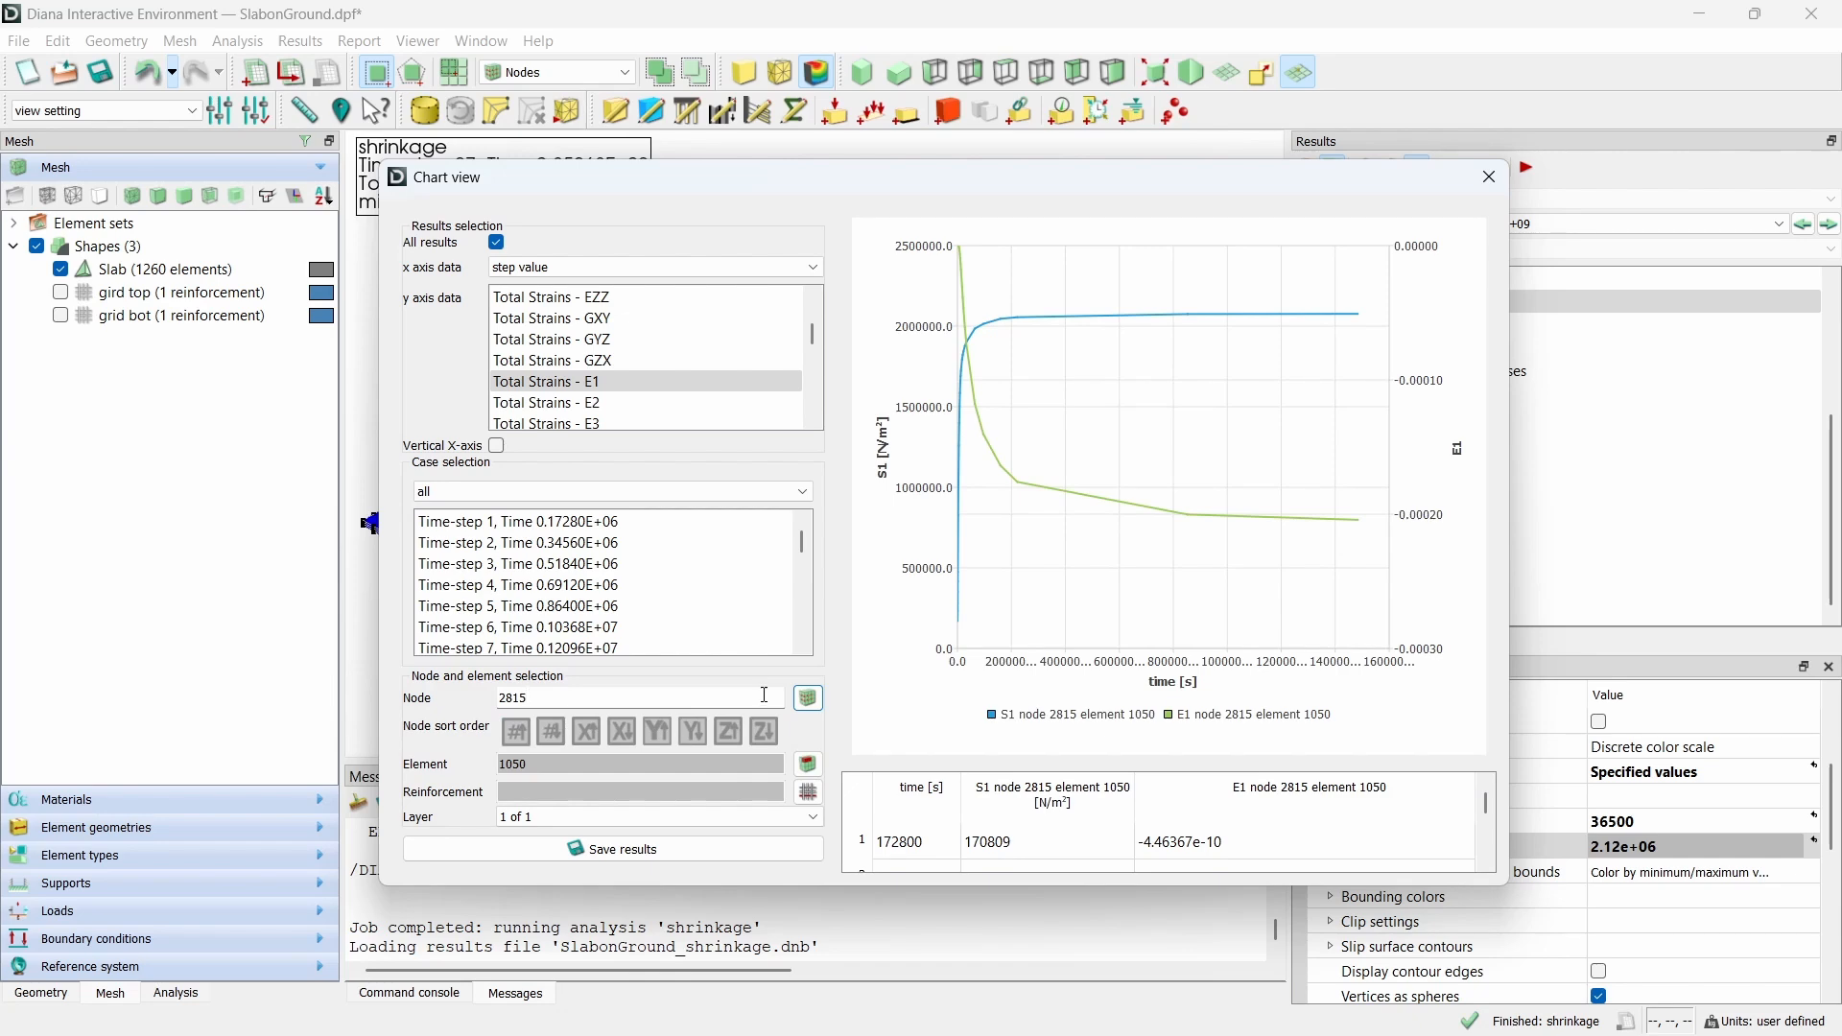
# - Close the chart and set the selection filter to element sets
pyautogui.click(1489, 177)
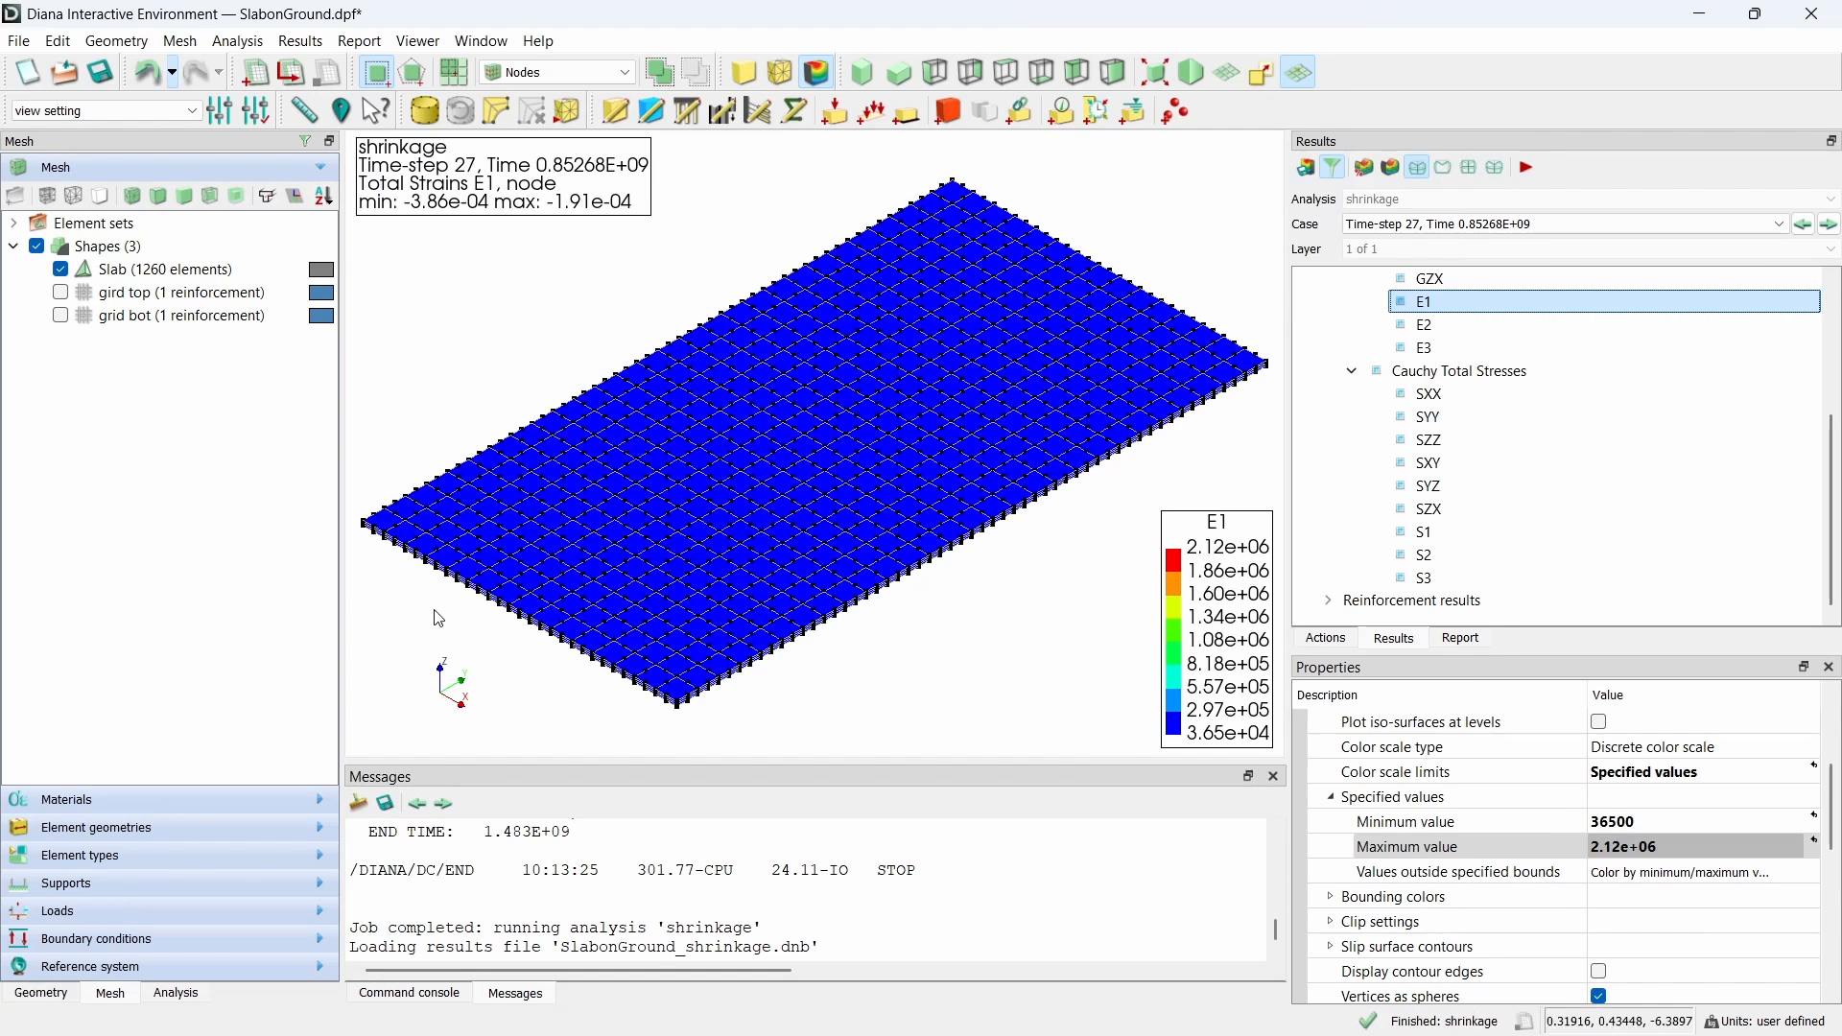
pyautogui.click(588, 76)
pyautogui.click(587, 98)
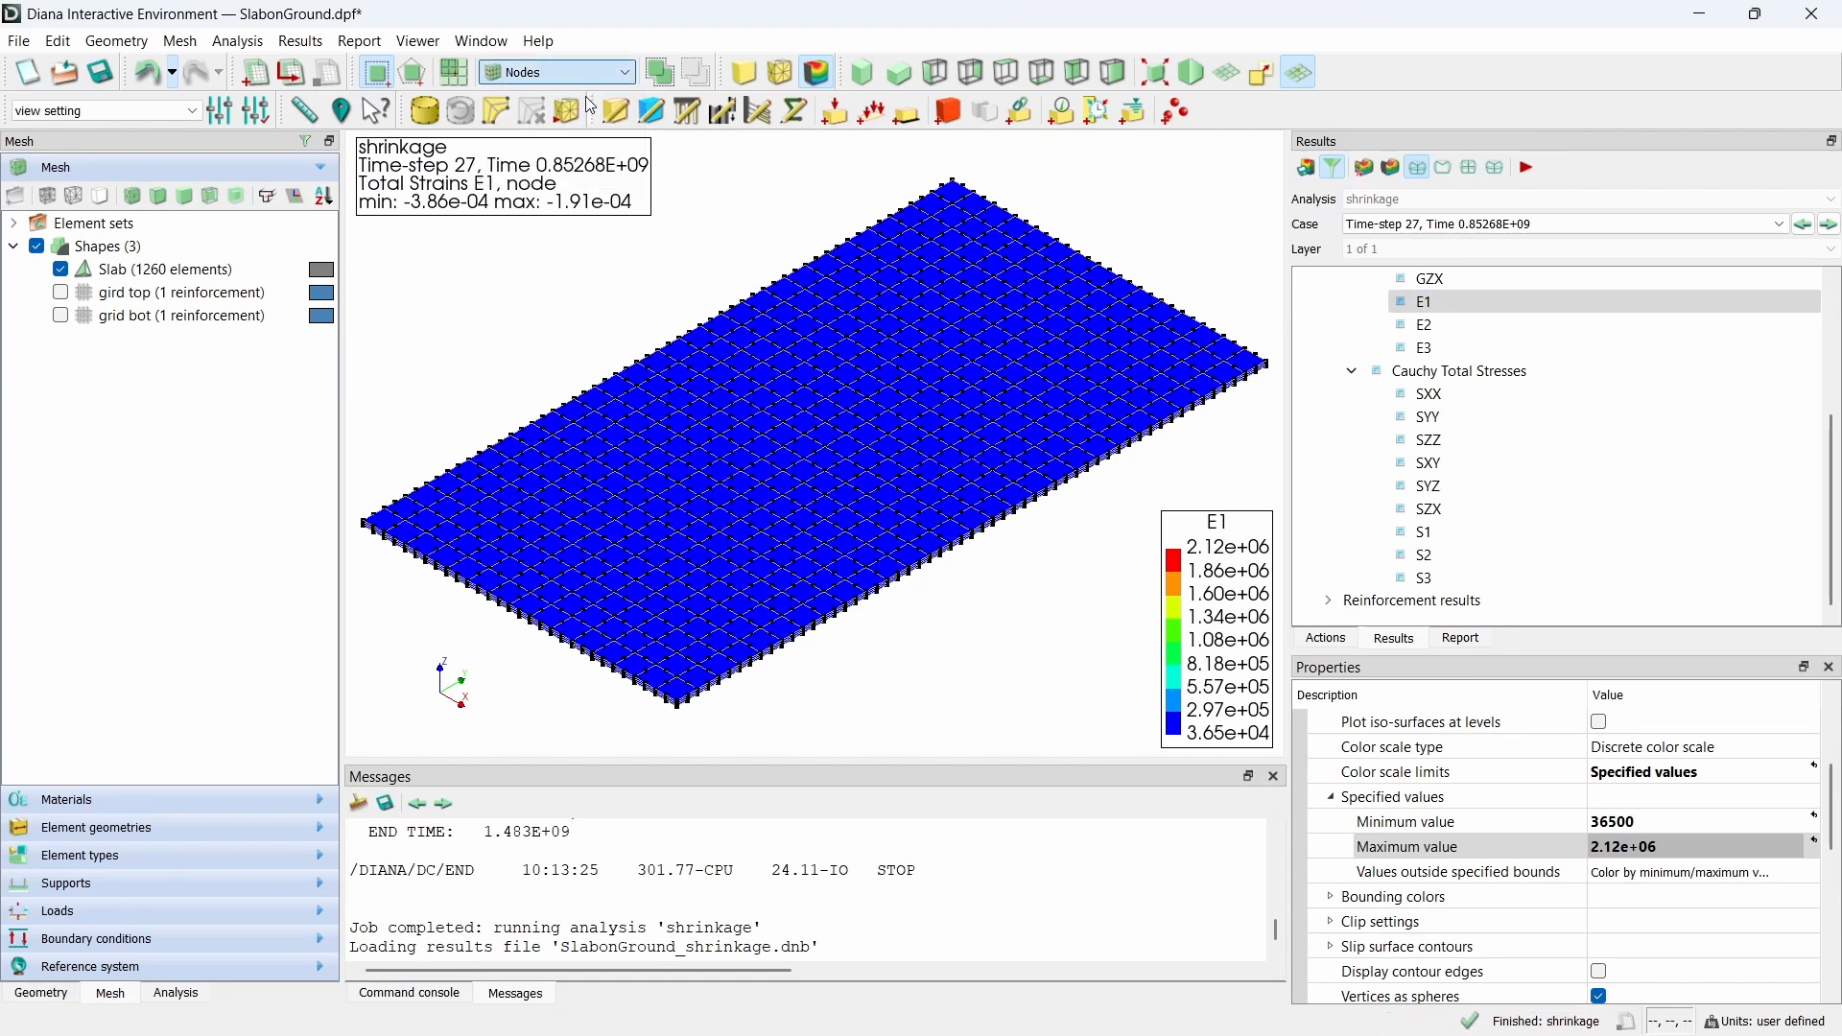
# - Return to the geometry model display and select the Concrete_C20/25 material to view its properties
pyautogui.click(41, 996)
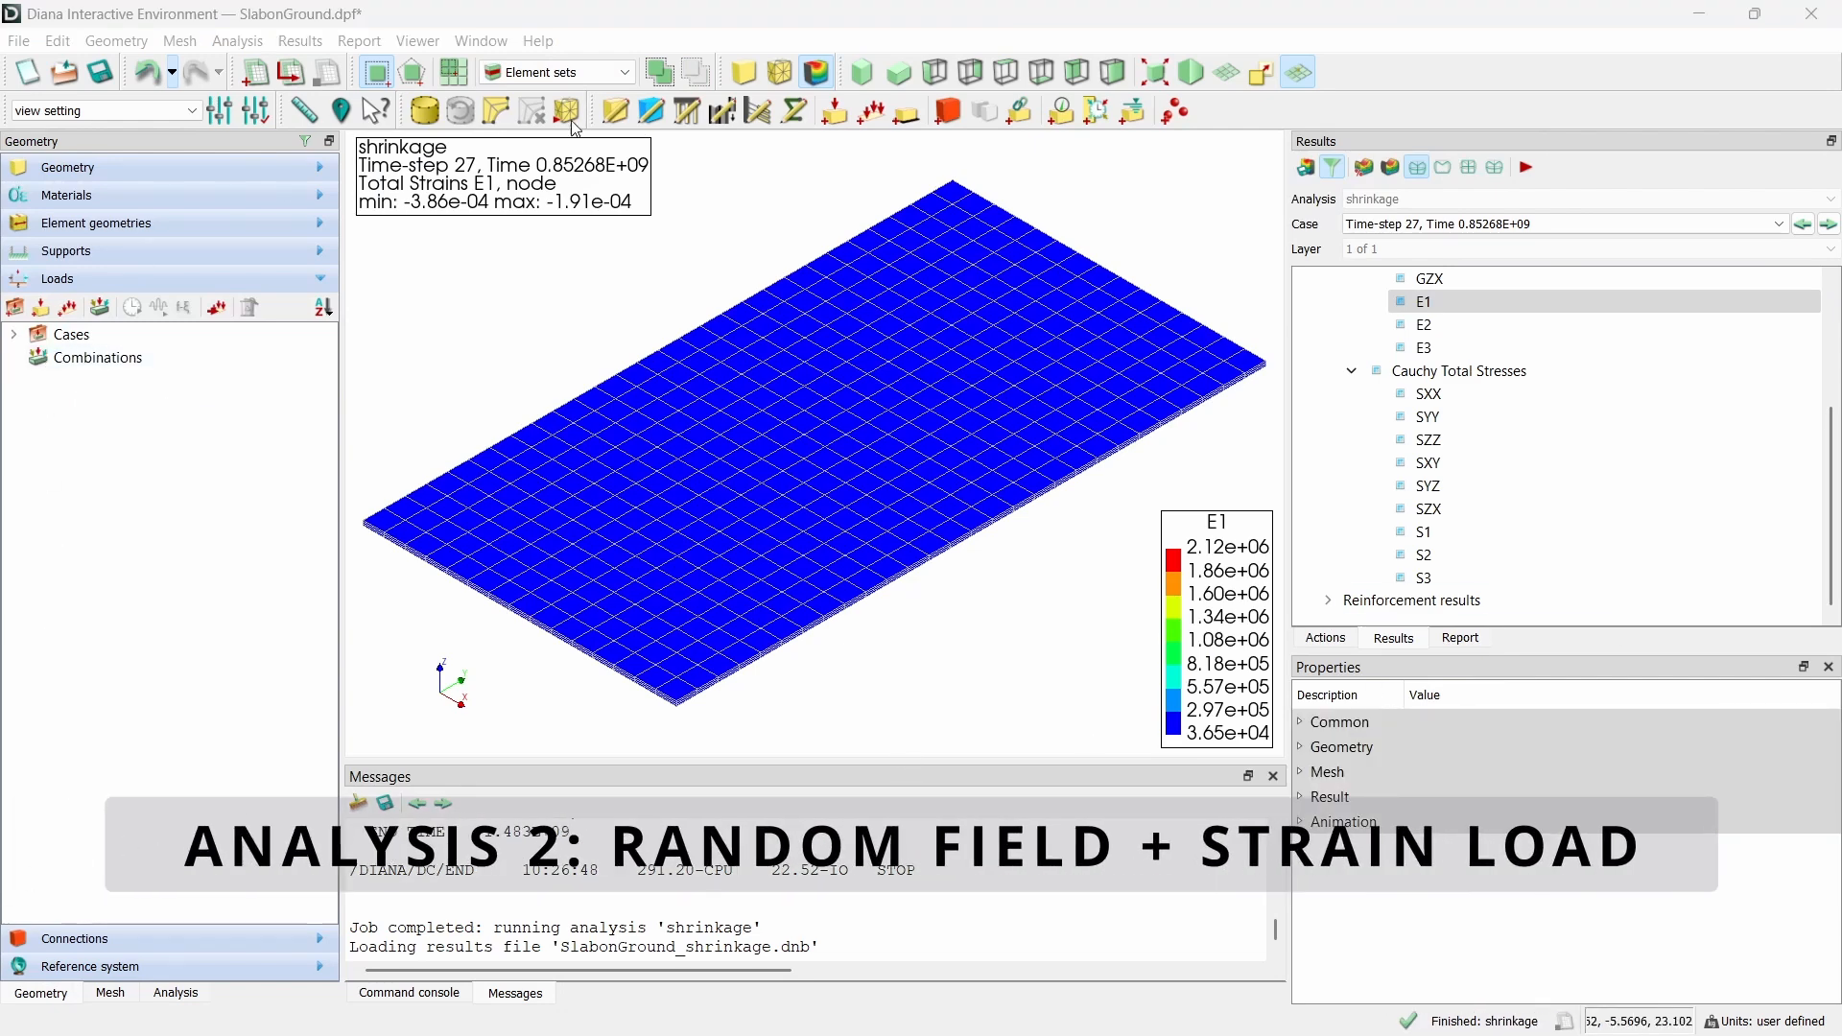
pyautogui.click(746, 75)
pyautogui.click(86, 194)
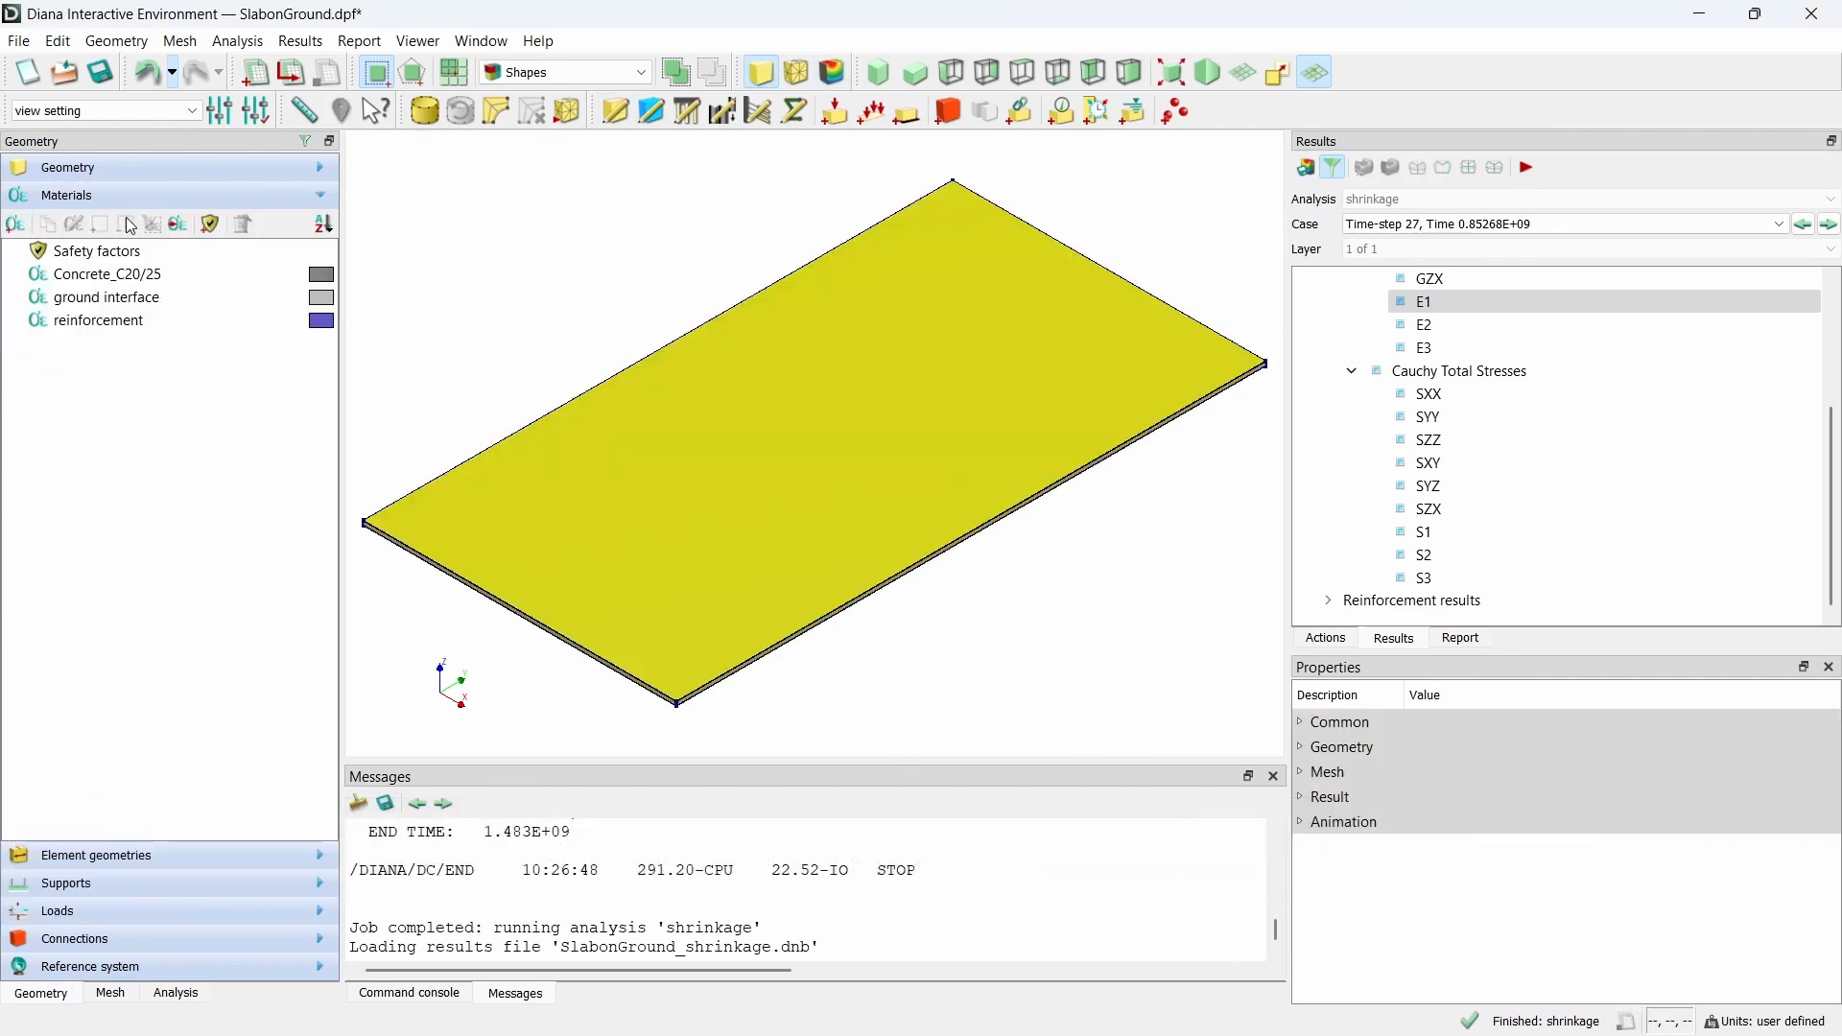
pyautogui.click(62, 274)
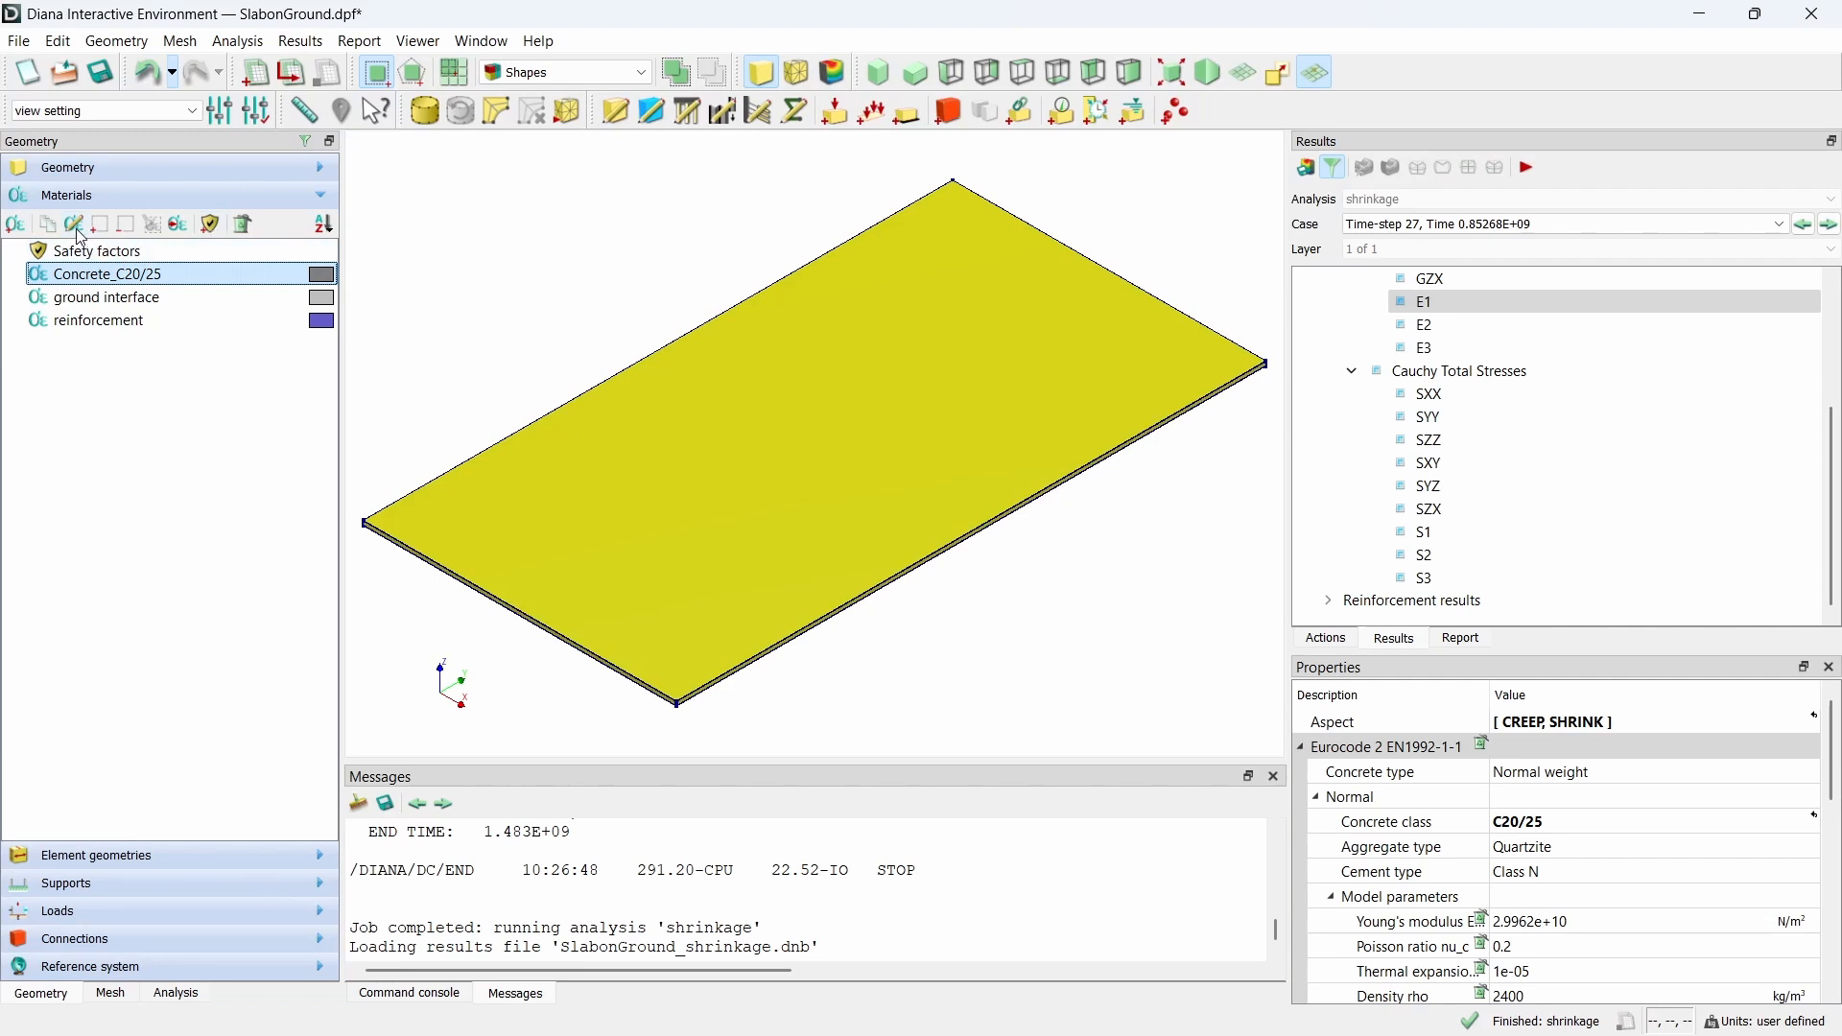
# - For the slab's shape properties, add material "concrete C20/25_random field" using the JCSS Probabilistic model code with the JCSS Random field aspect
pyautogui.click(650, 110)
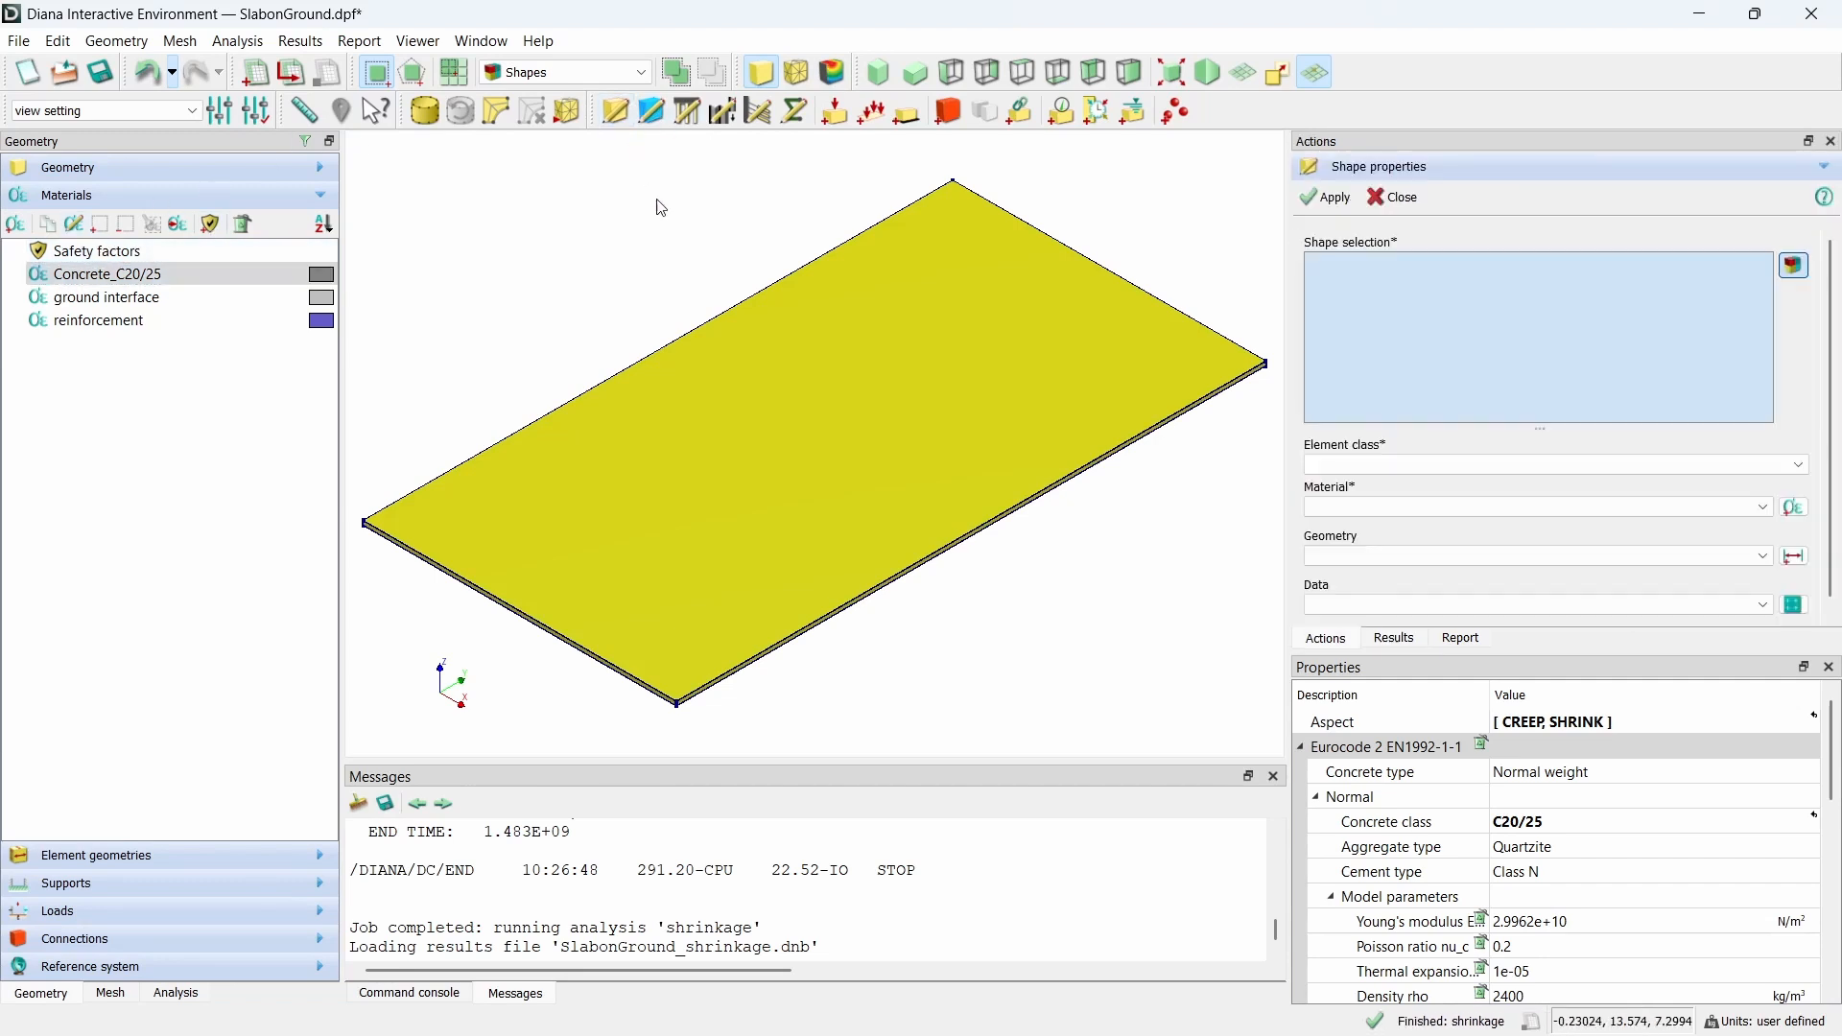
pyautogui.click(987, 378)
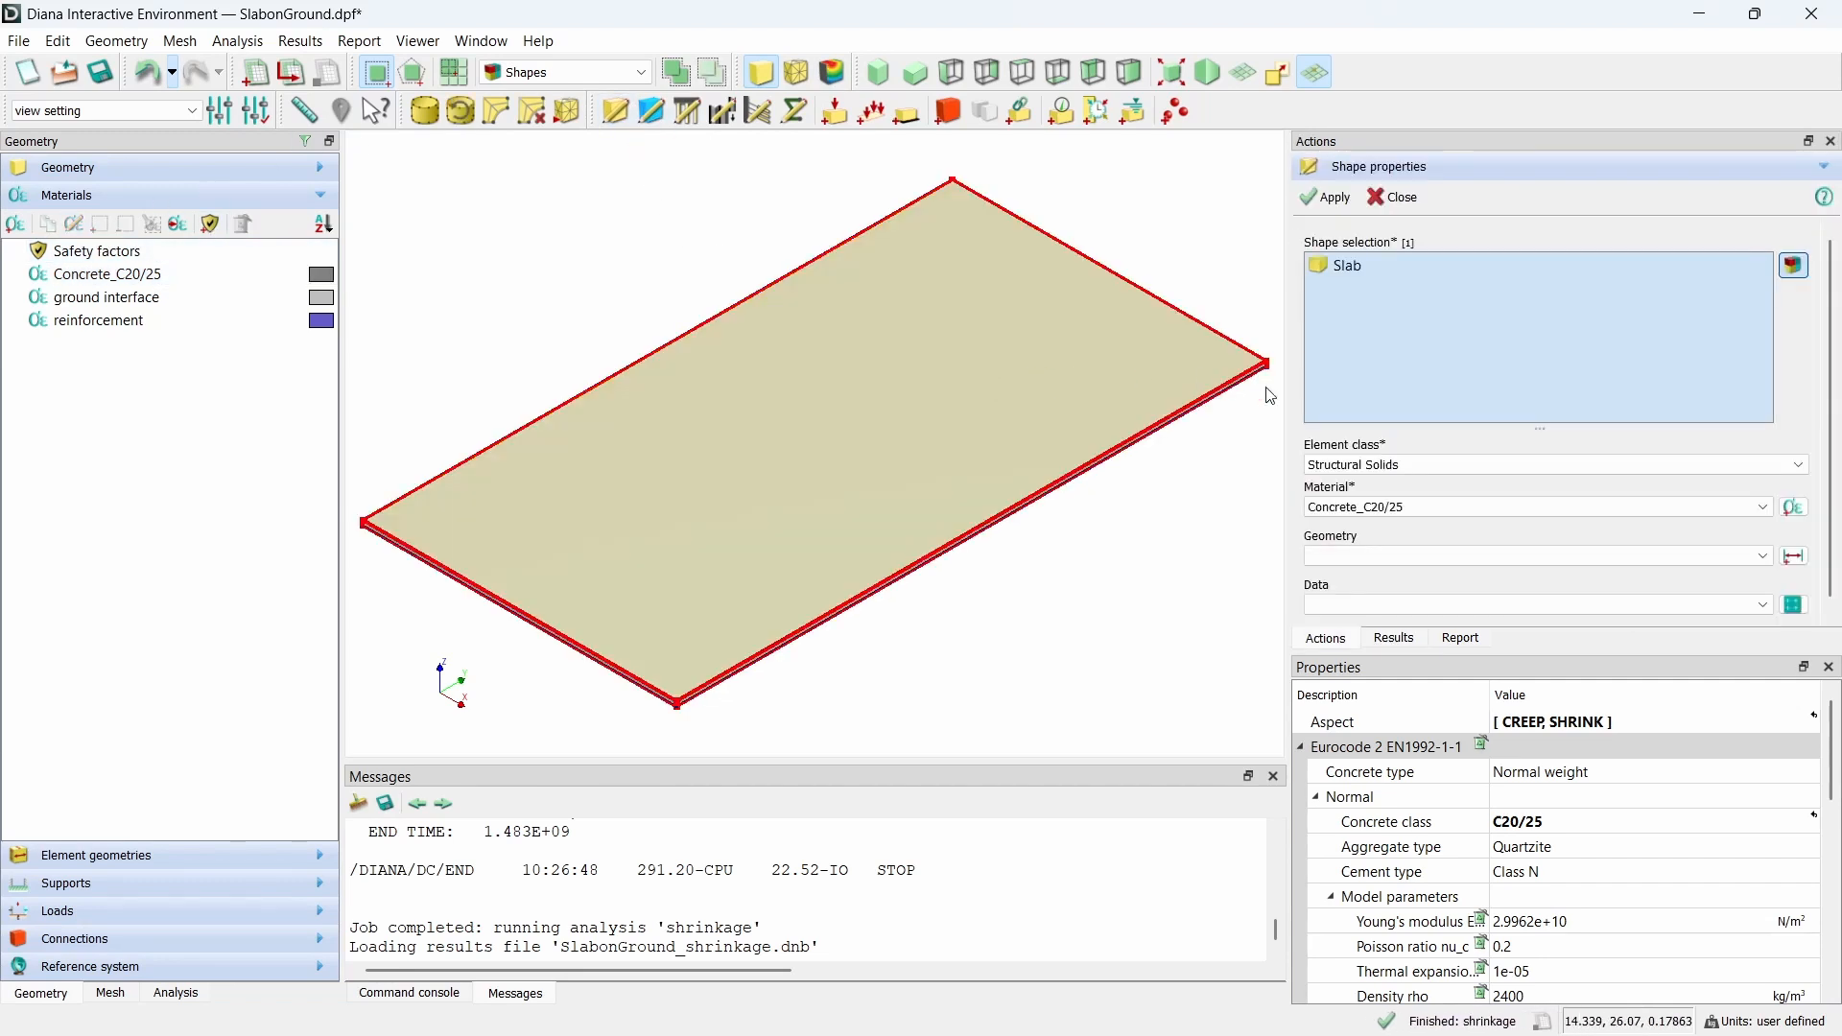
pyautogui.click(1794, 507)
pyautogui.tripleClick(891, 431)
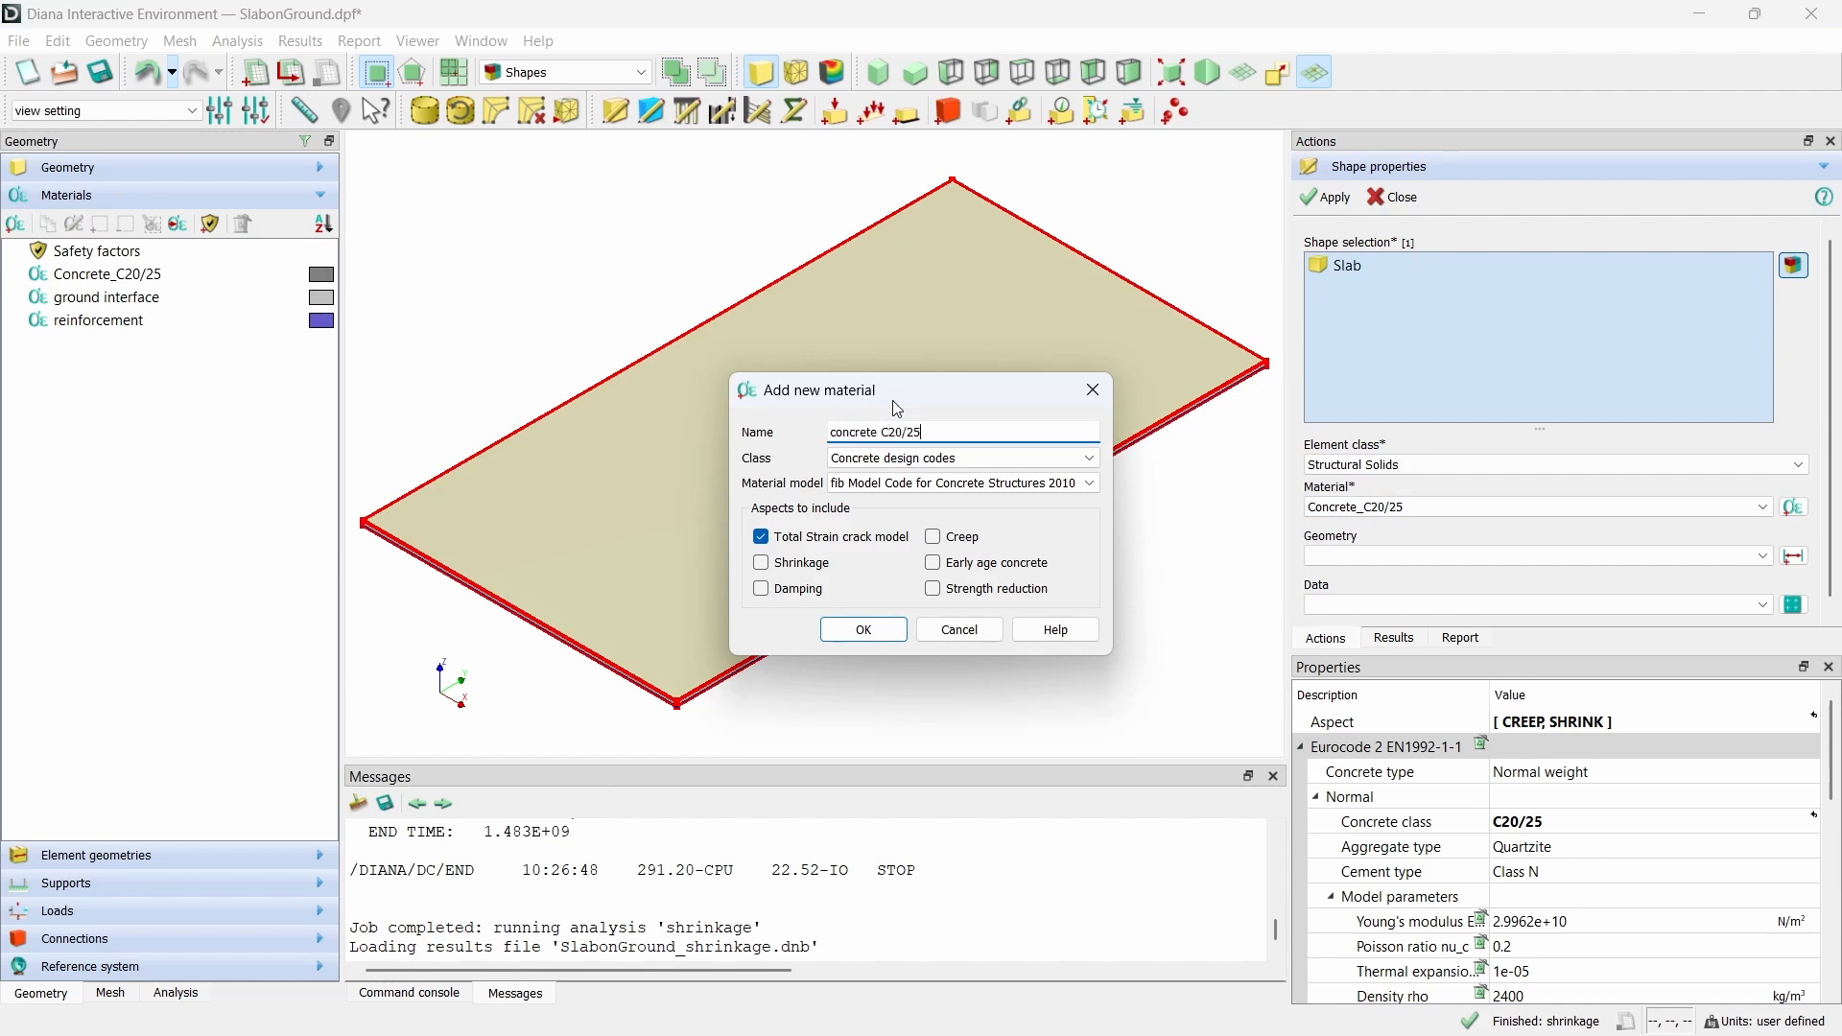
pyautogui.write('concrete C20/25_random field')
pyautogui.click(960, 483)
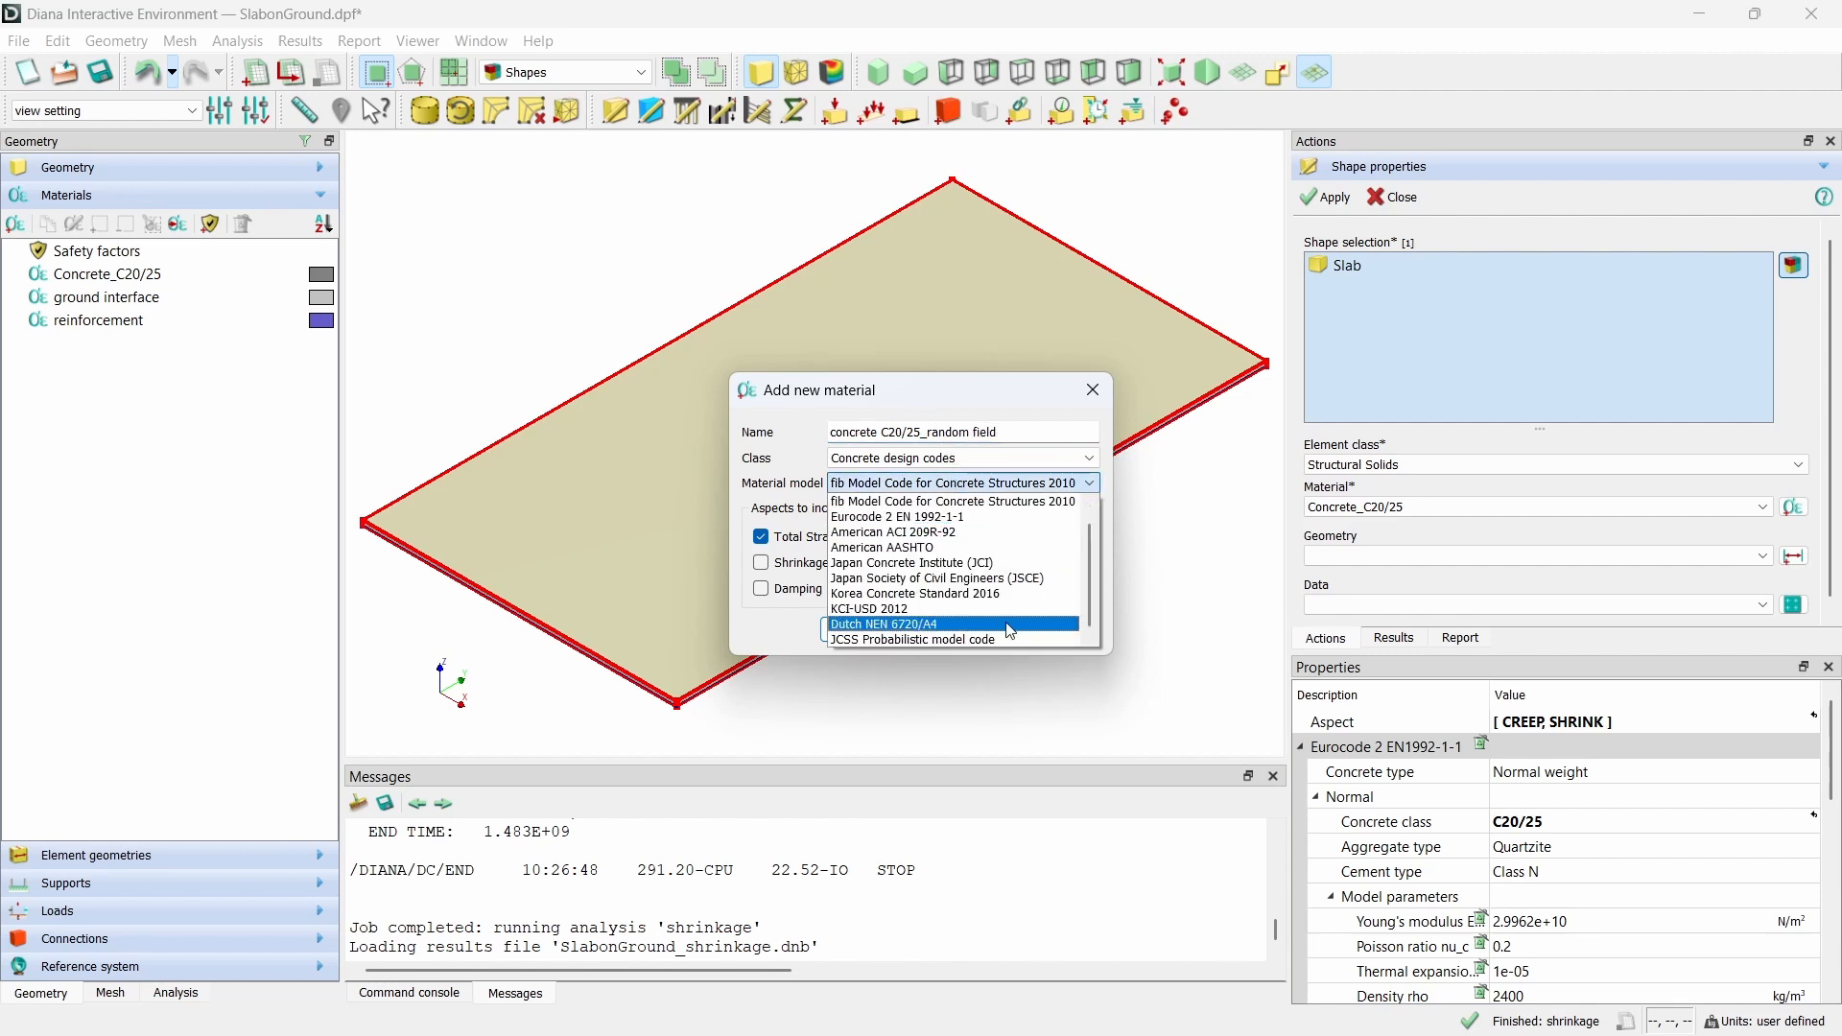
pyautogui.click(998, 639)
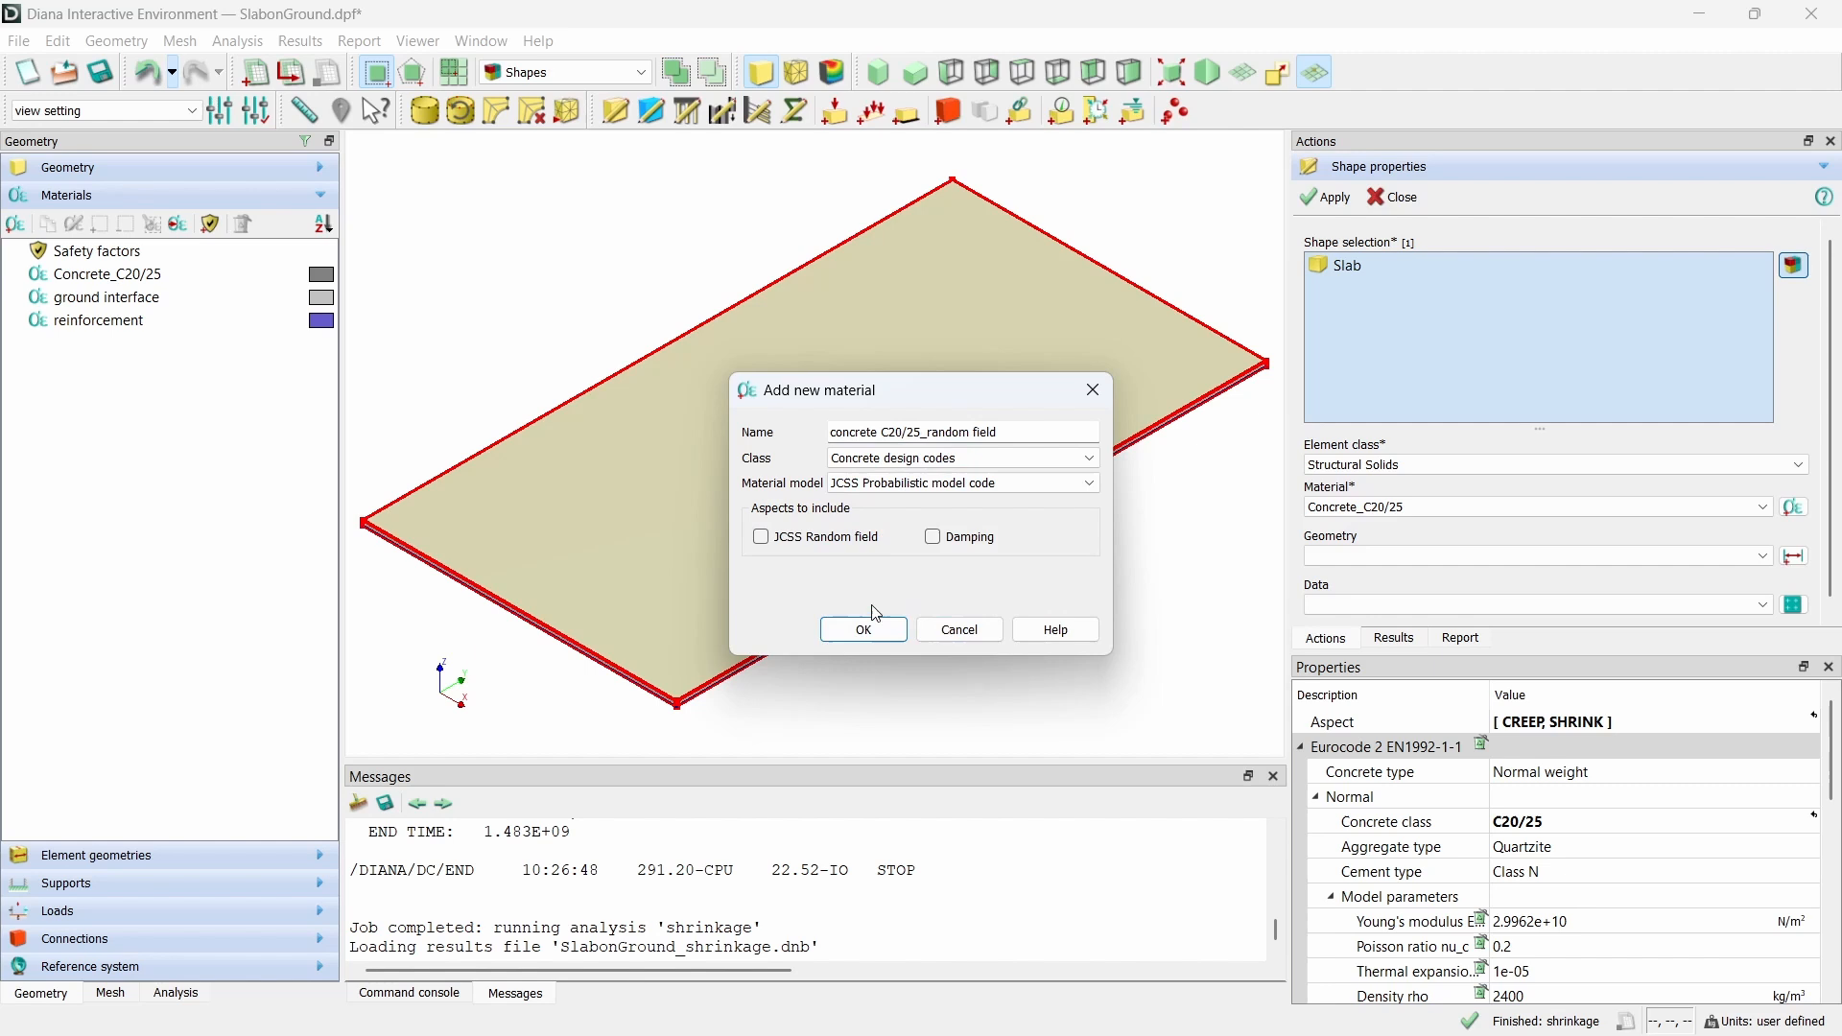
pyautogui.click(837, 543)
pyautogui.click(864, 630)
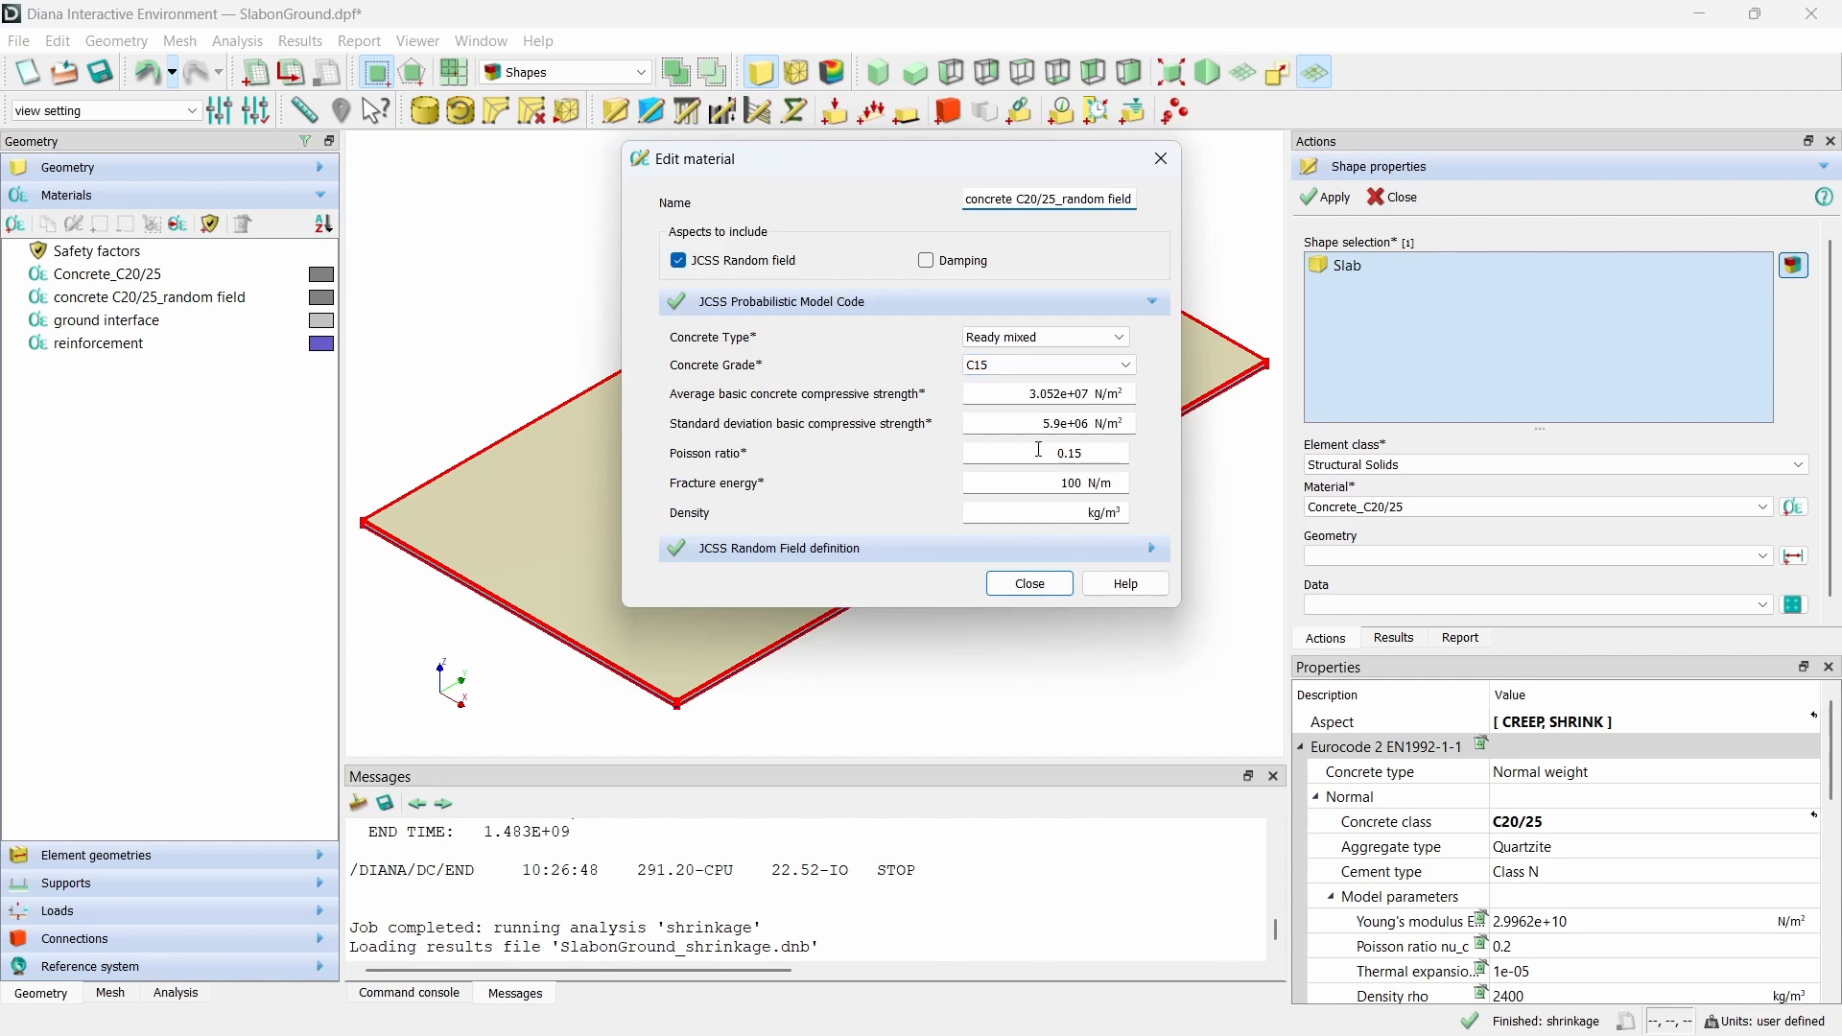
# - Set the new material's density to 2400 kg/m³ and its random field steps to 20 in global X and 45 in global Y
pyautogui.click(1047, 505)
pyautogui.write('2400')
pyautogui.click(994, 547)
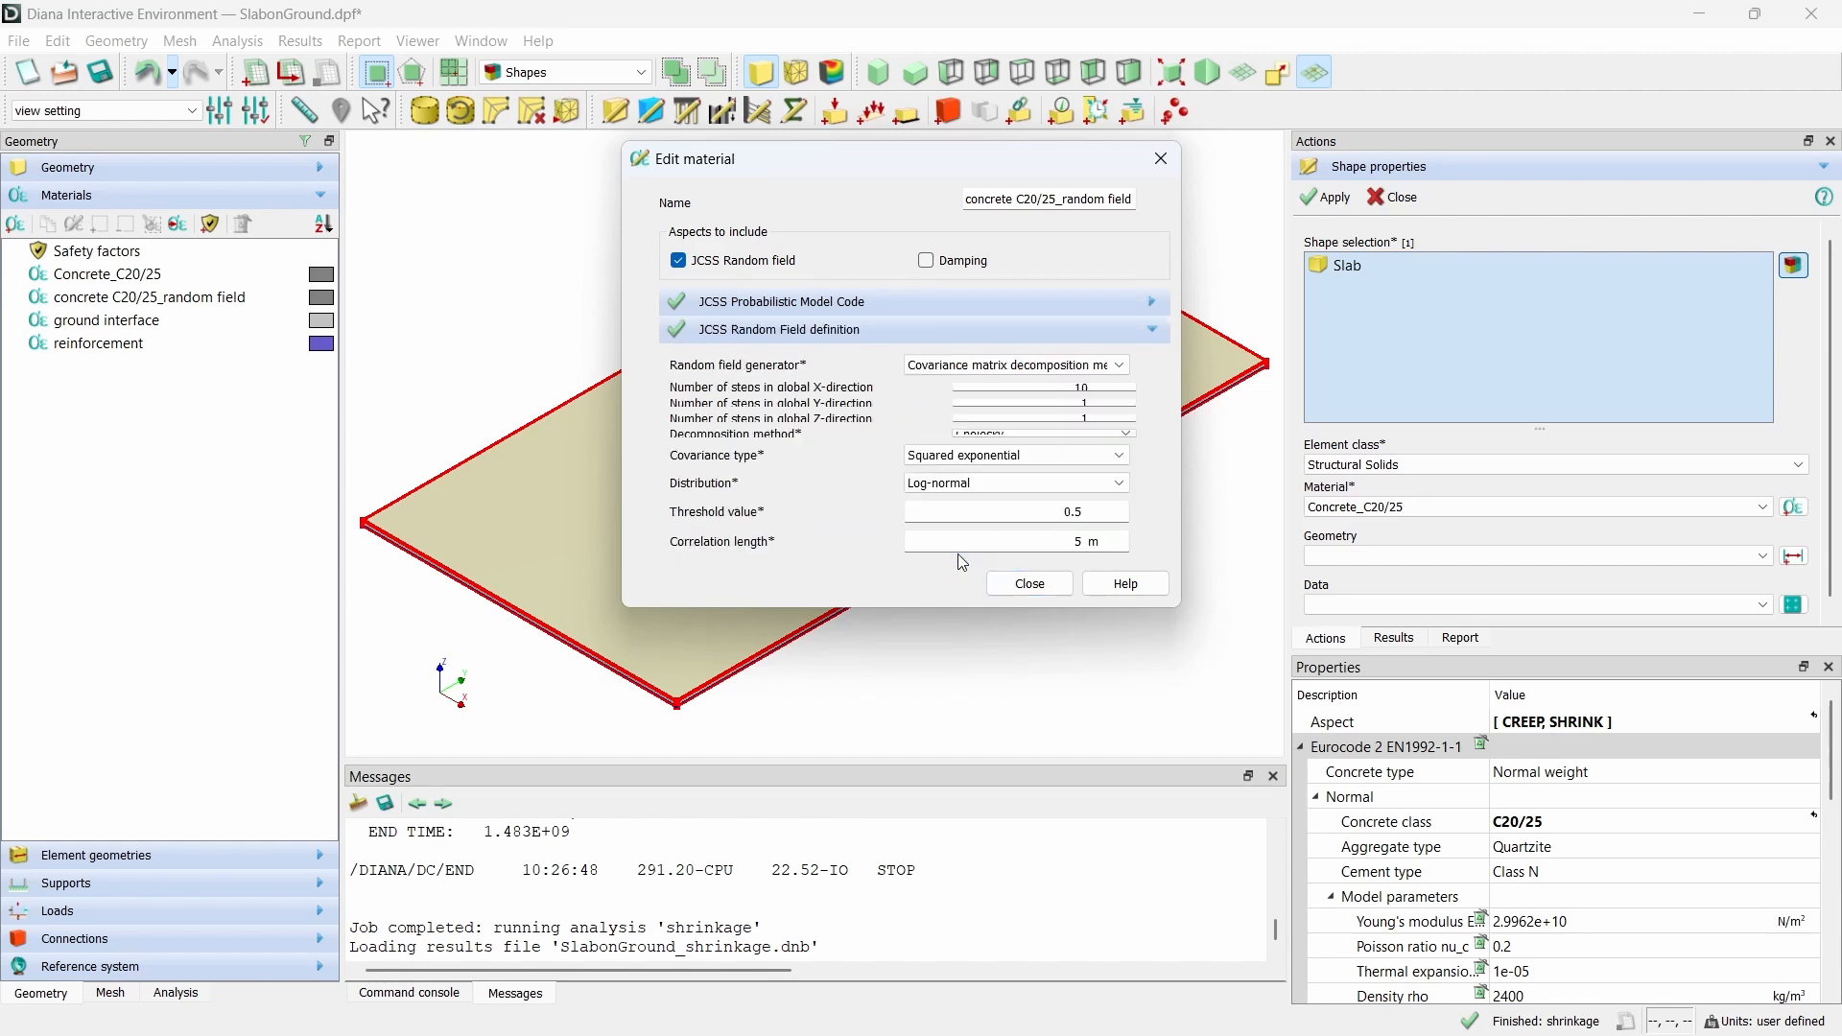
pyautogui.doubleClick(1144, 393)
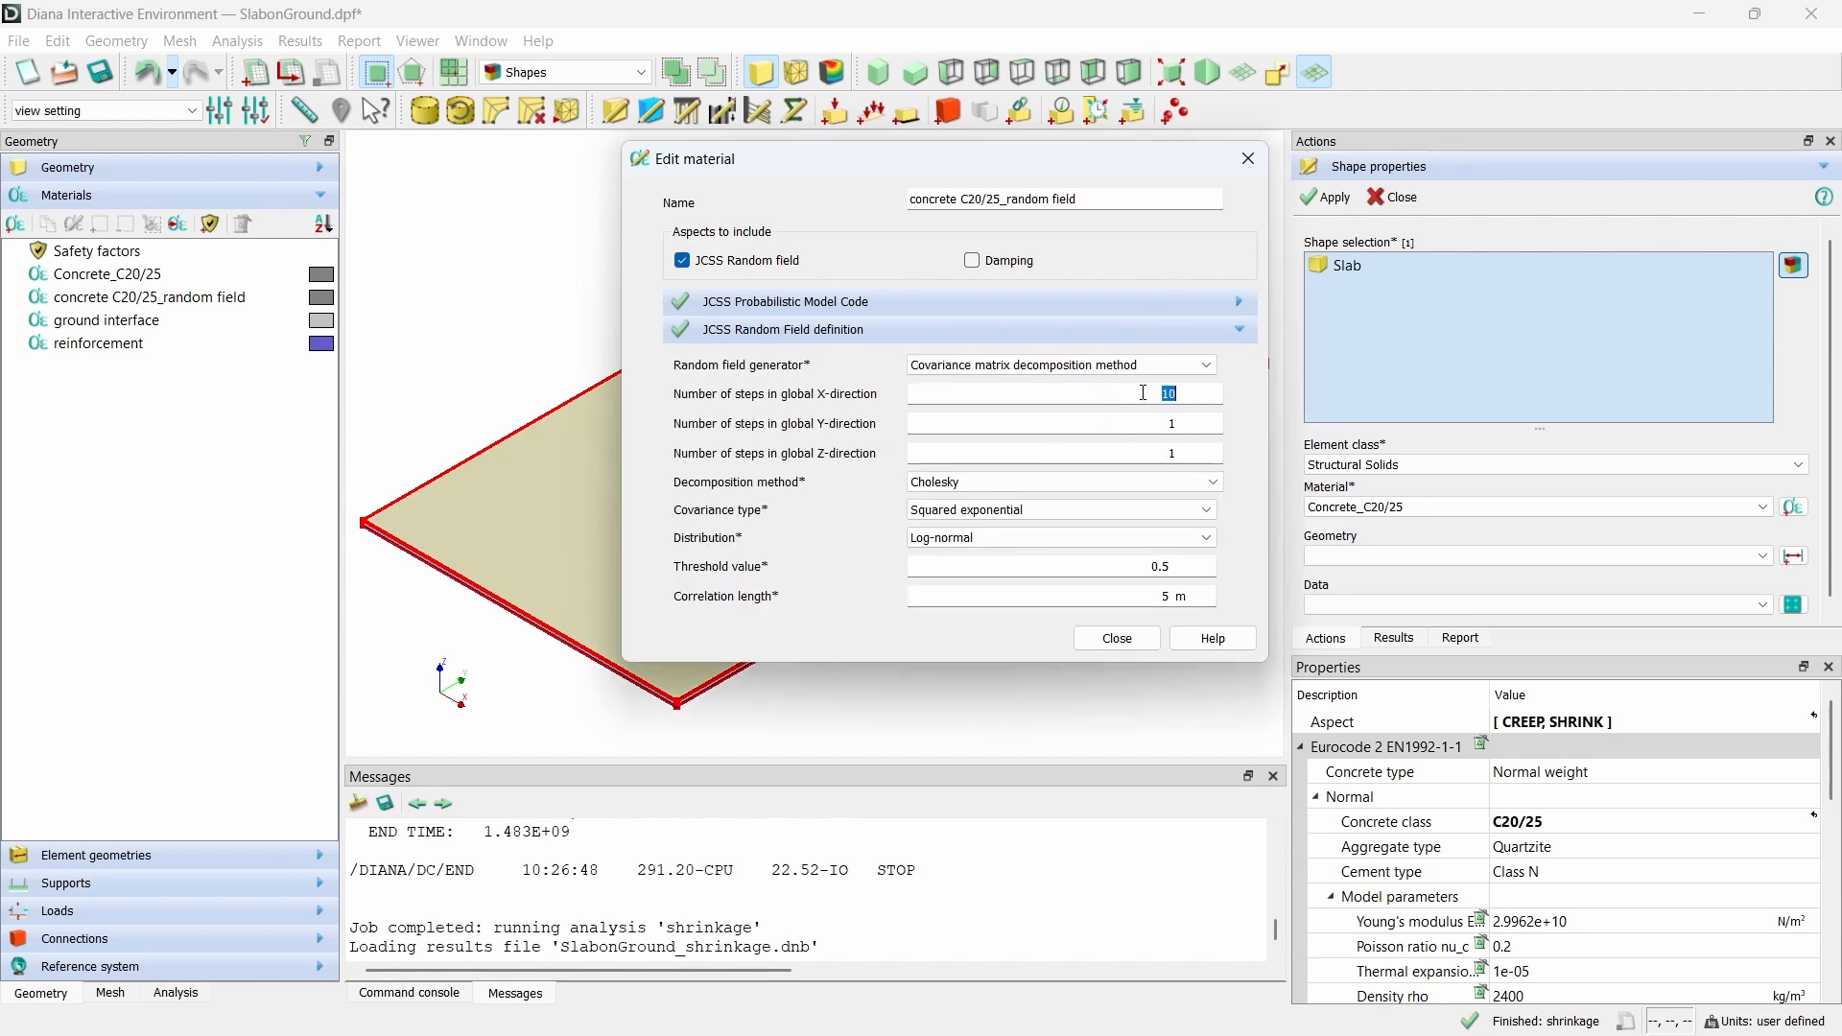
pyautogui.write('20')
pyautogui.press('Tab')
pyautogui.write('45')
pyautogui.press('Tab')
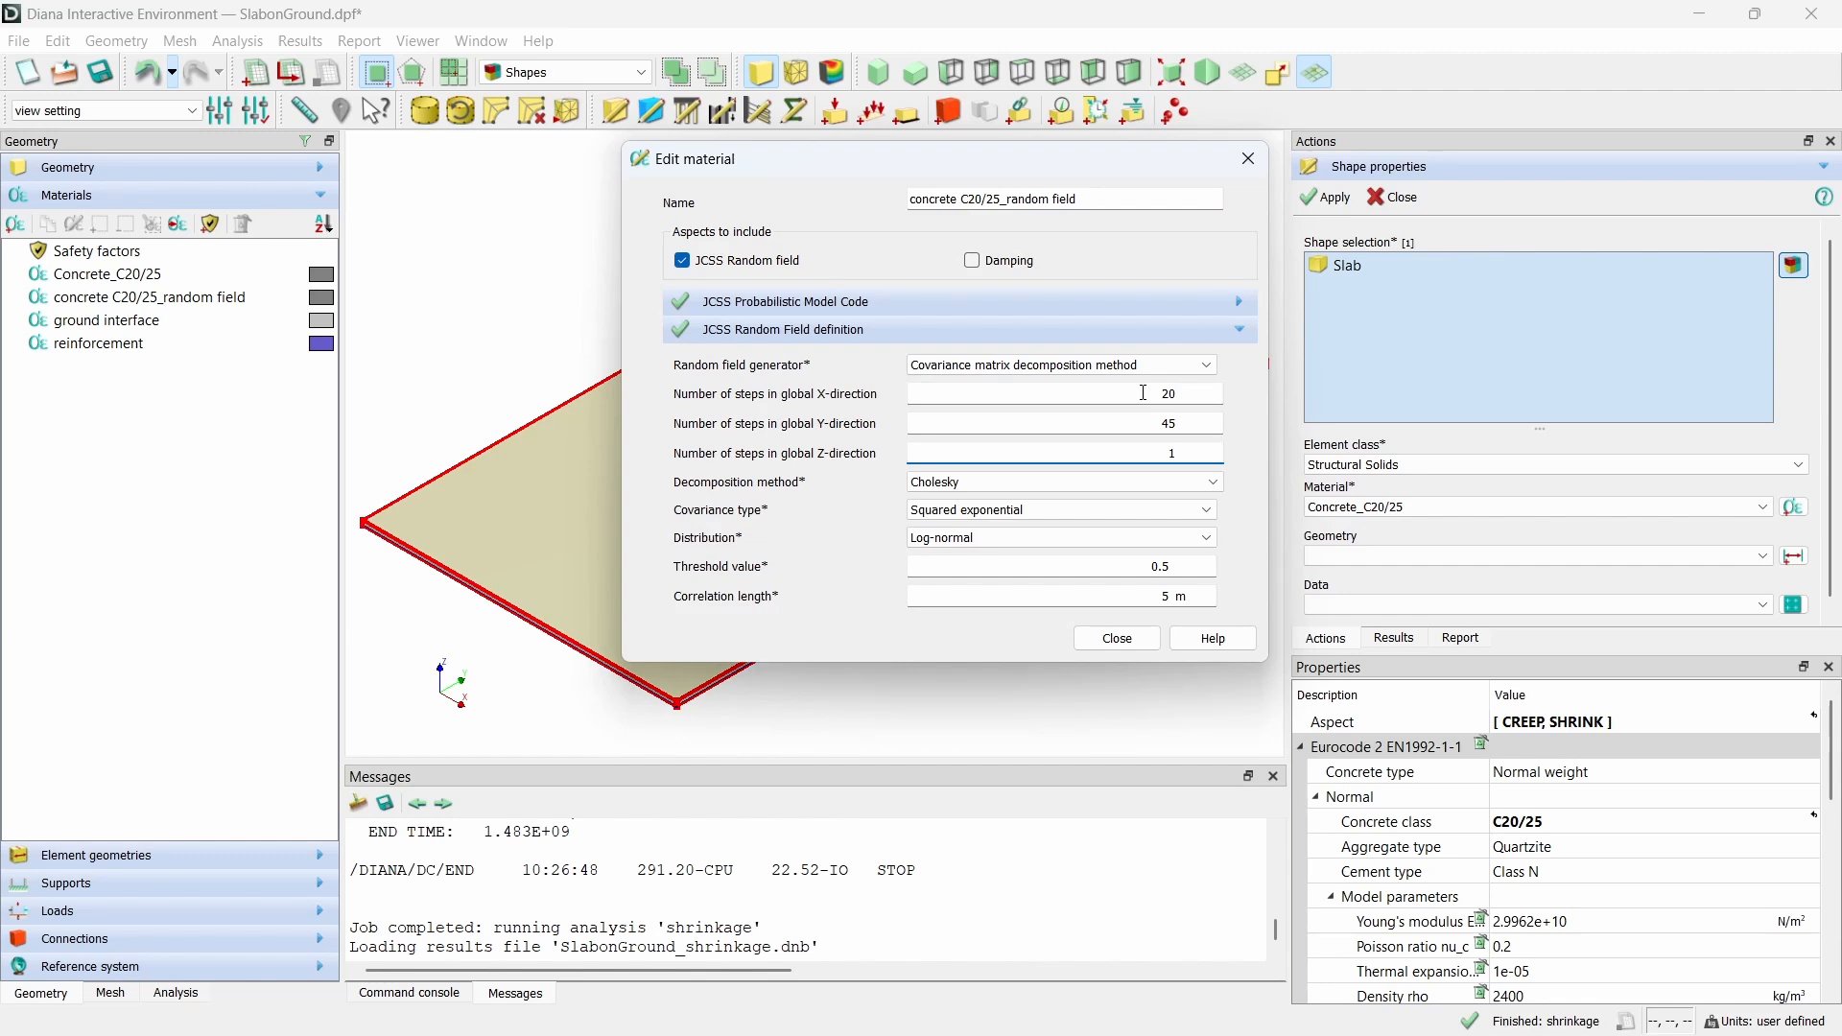
# - Review the random field's threshold value and the options for decomposition method, covariance type and distribution
pyautogui.doubleClick(1155, 565)
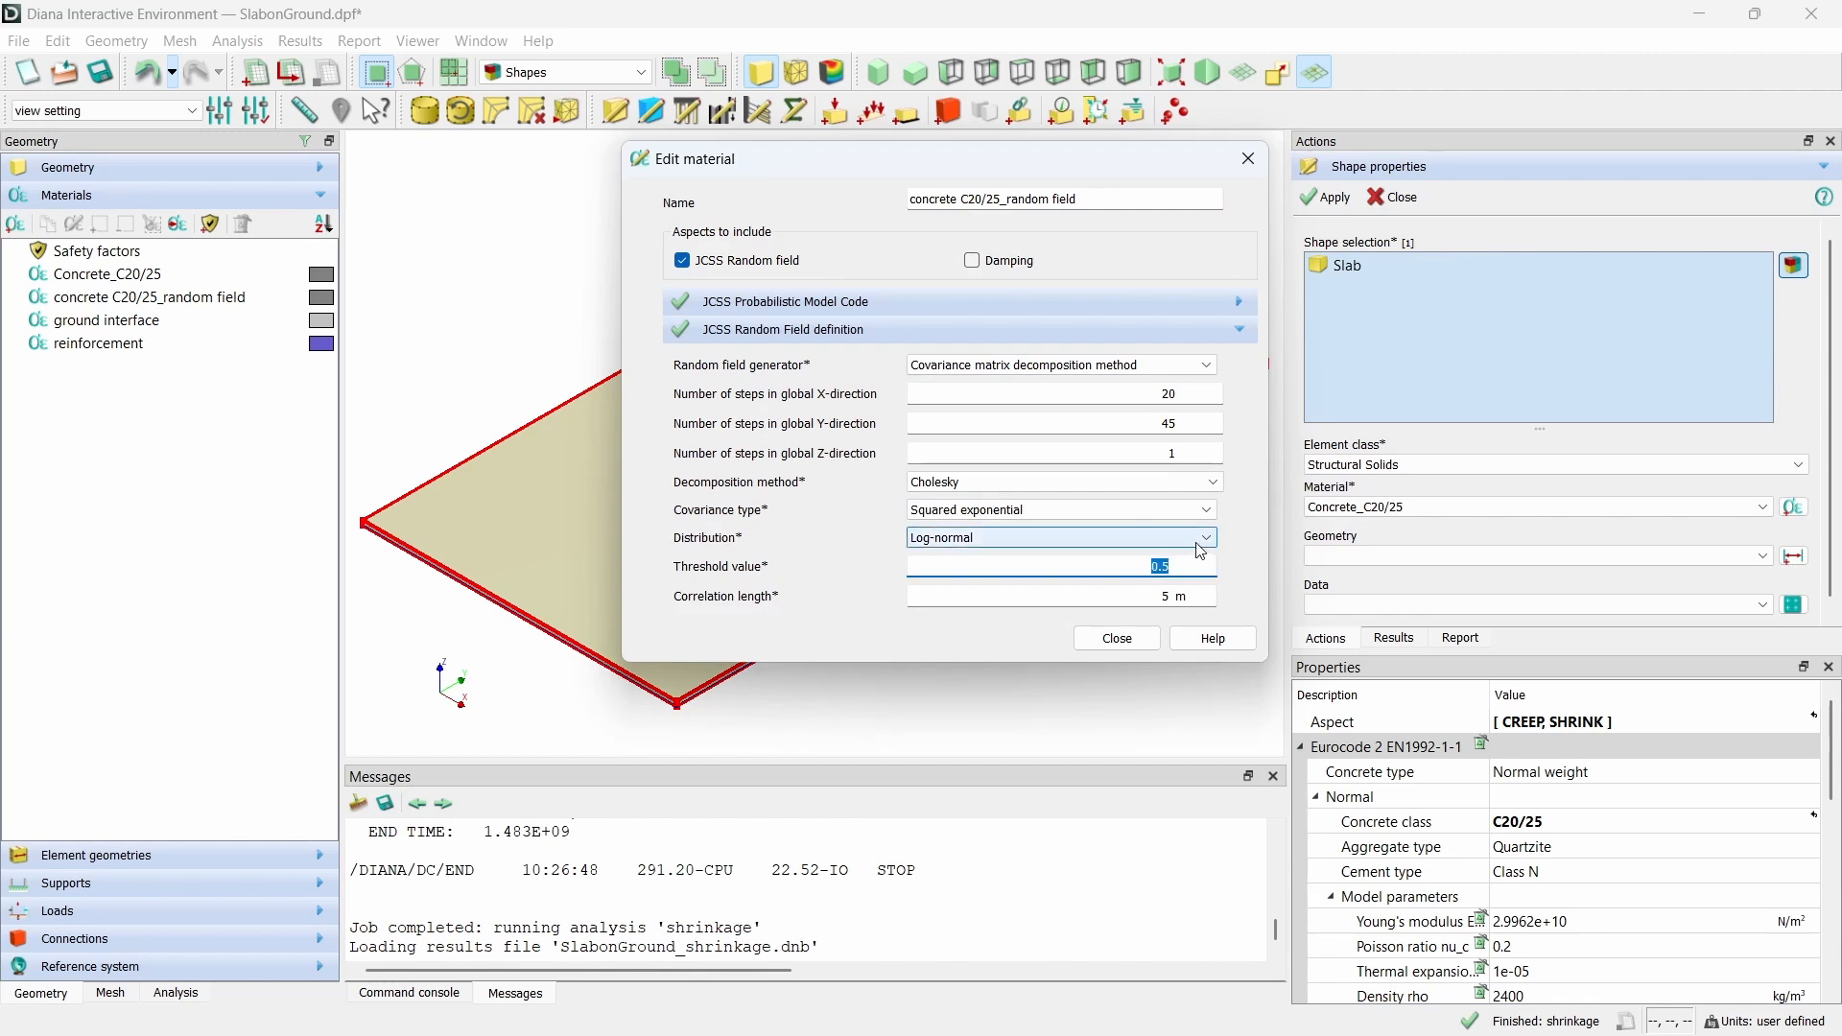
pyautogui.click(1166, 486)
pyautogui.click(1166, 485)
pyautogui.click(1148, 513)
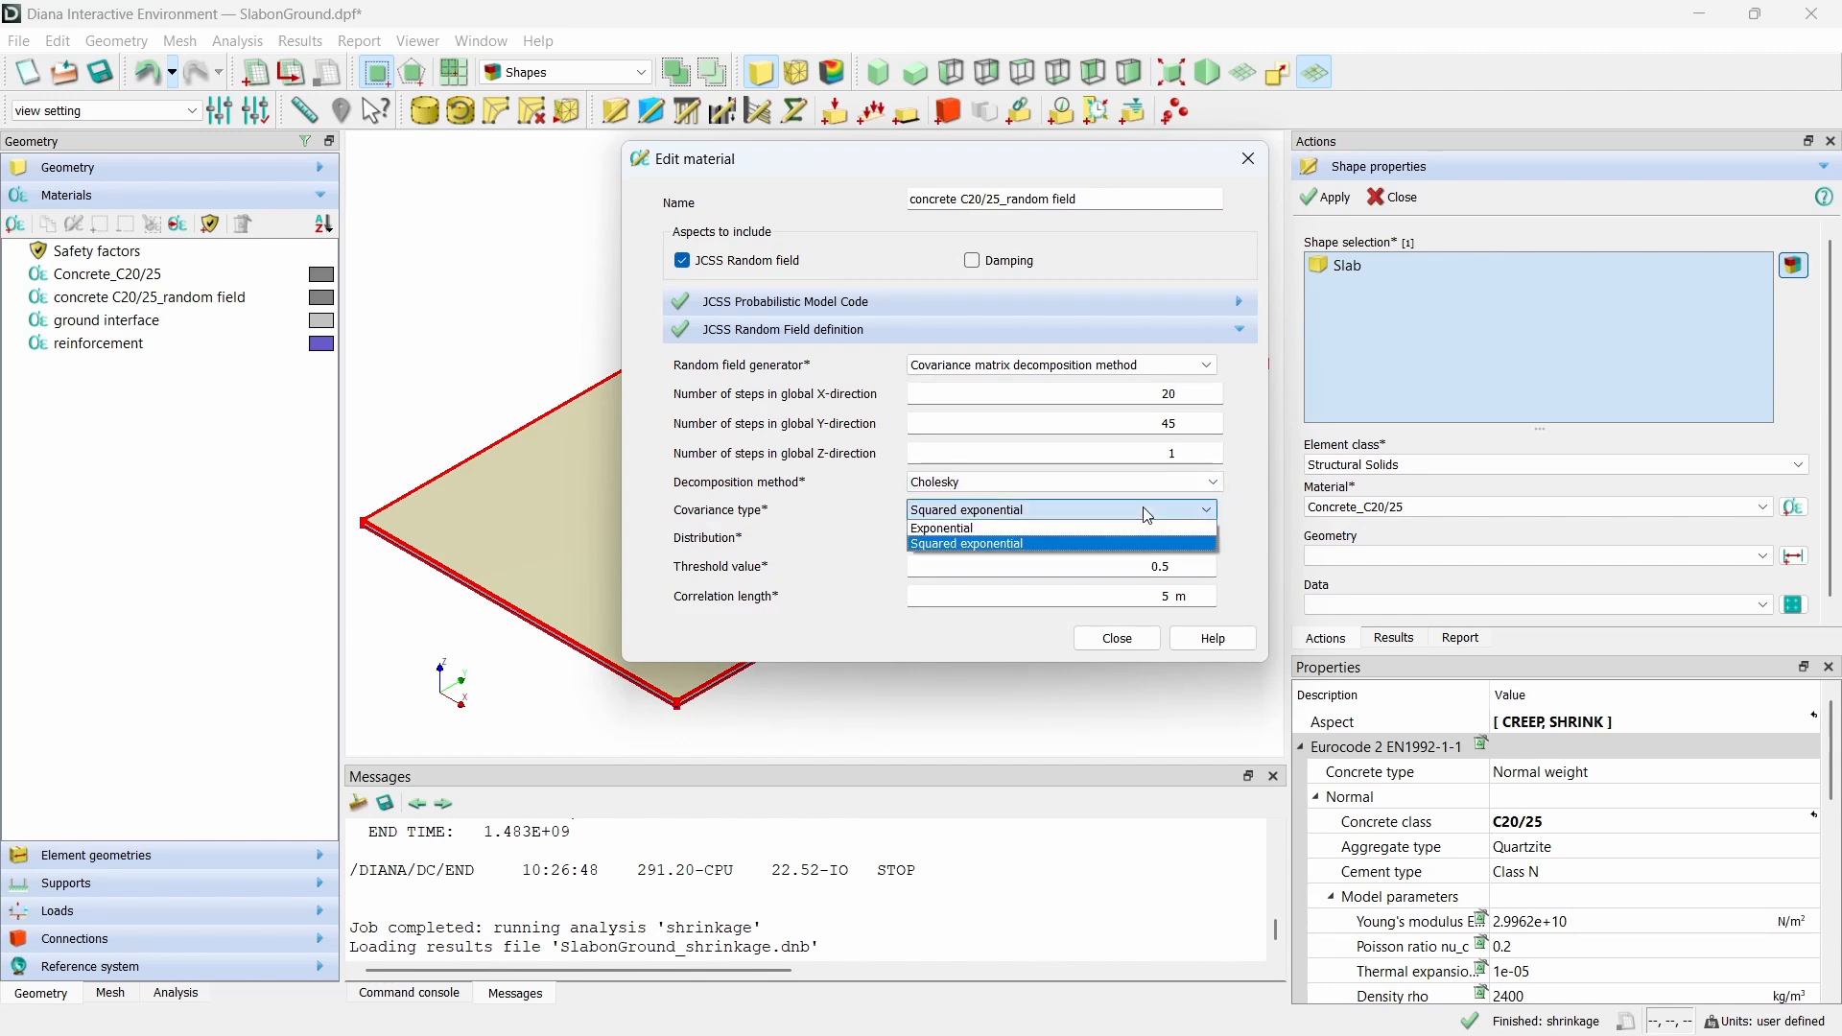
pyautogui.click(1149, 513)
pyautogui.click(1125, 538)
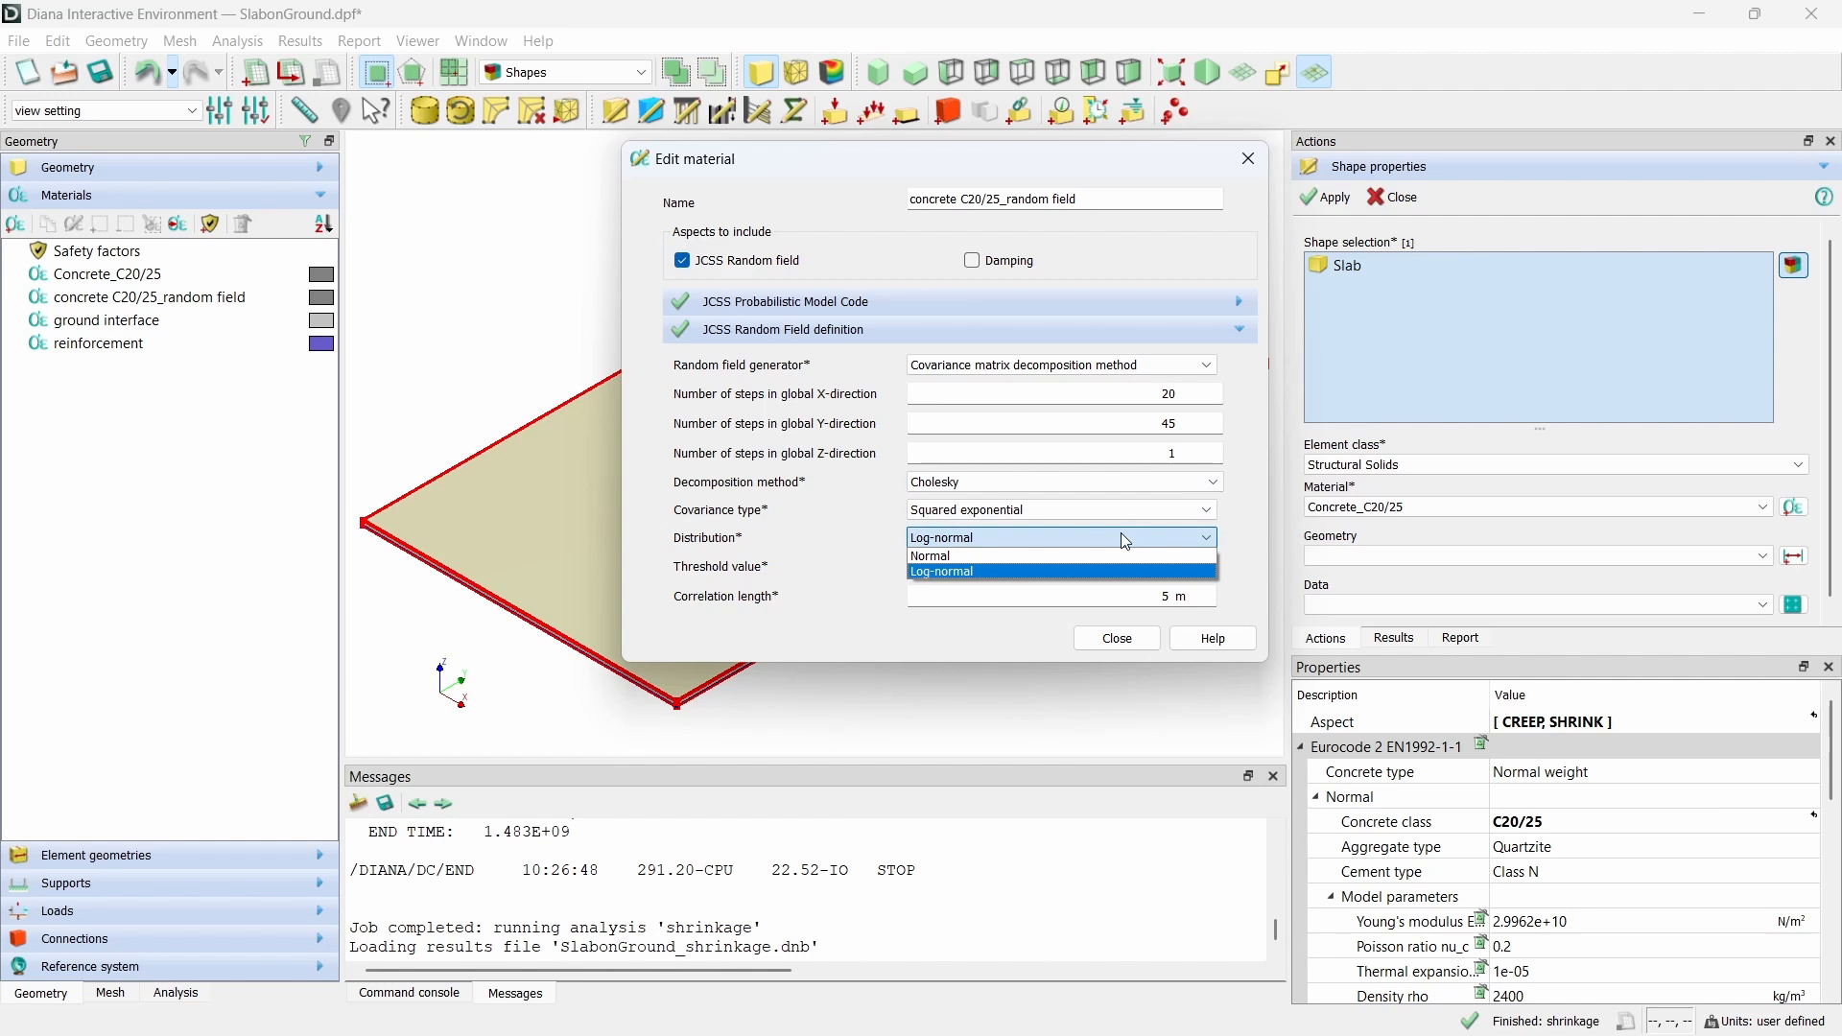
pyautogui.click(1126, 539)
# - Set the random field's correlation length to 0.15 m and assign the new material to the slab
pyautogui.doubleClick(1166, 596)
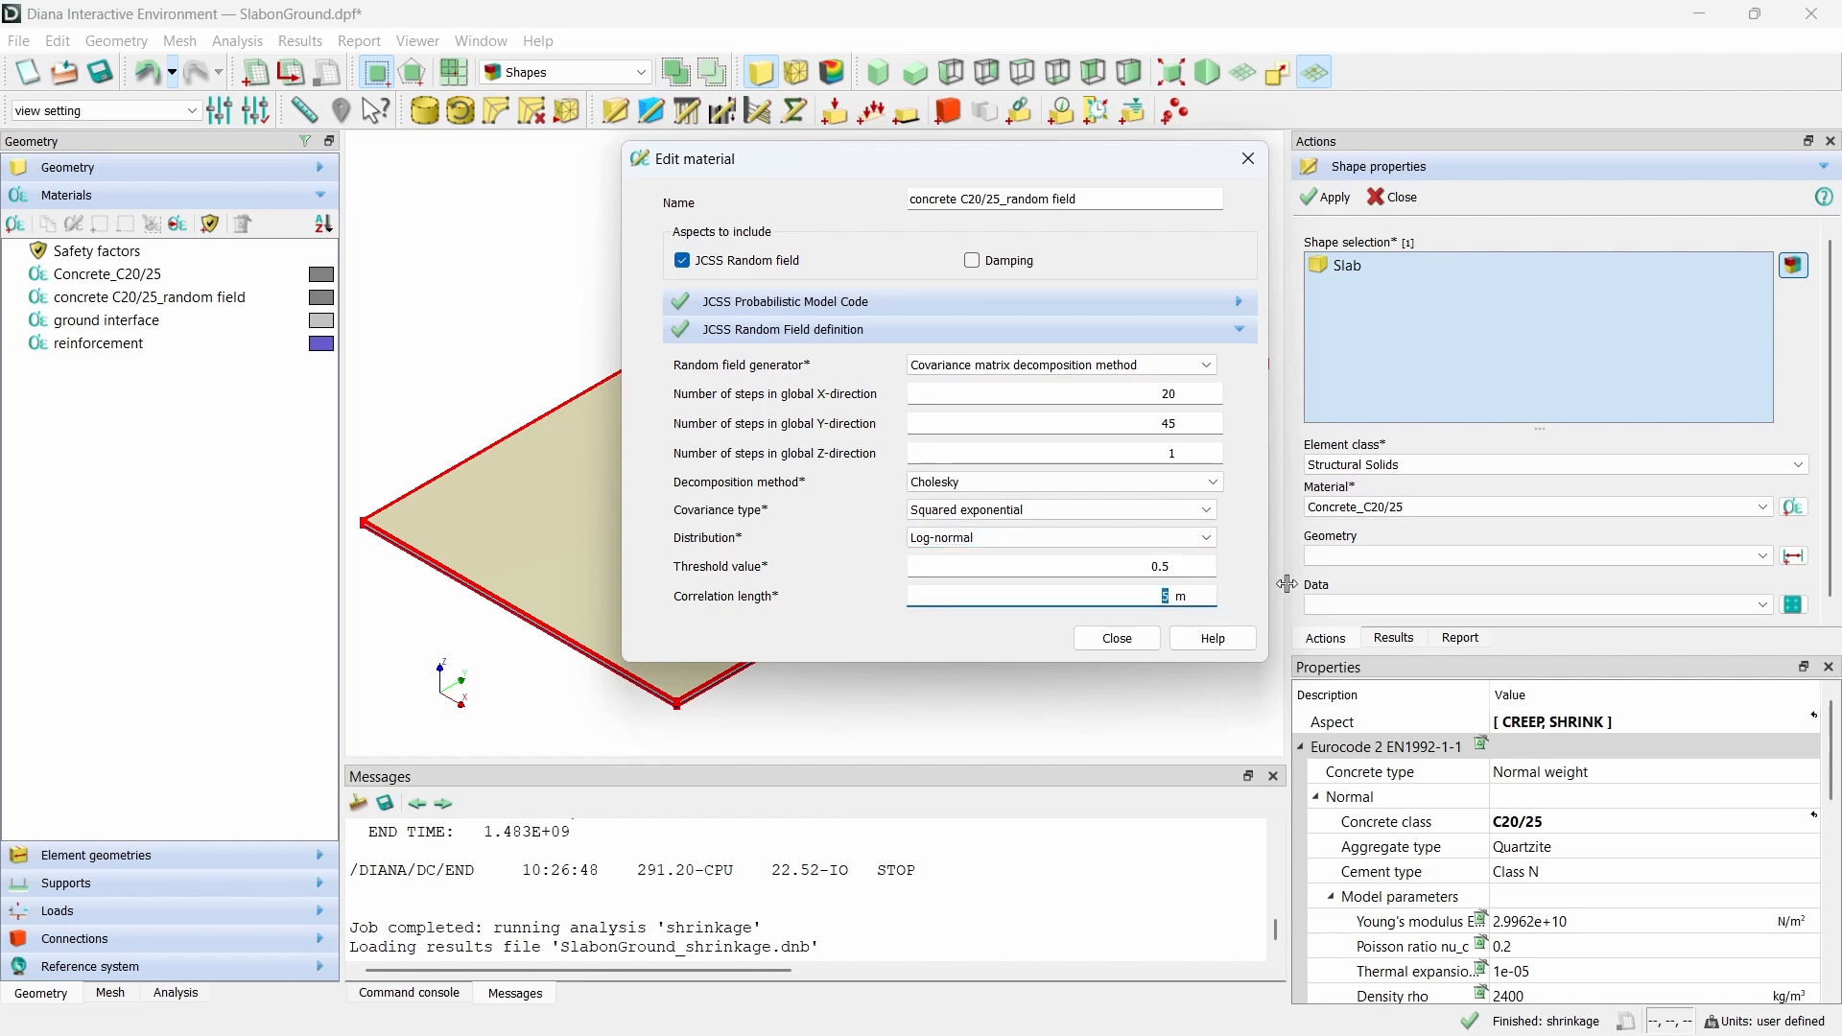
pyautogui.write('0.15')
pyautogui.click(1123, 640)
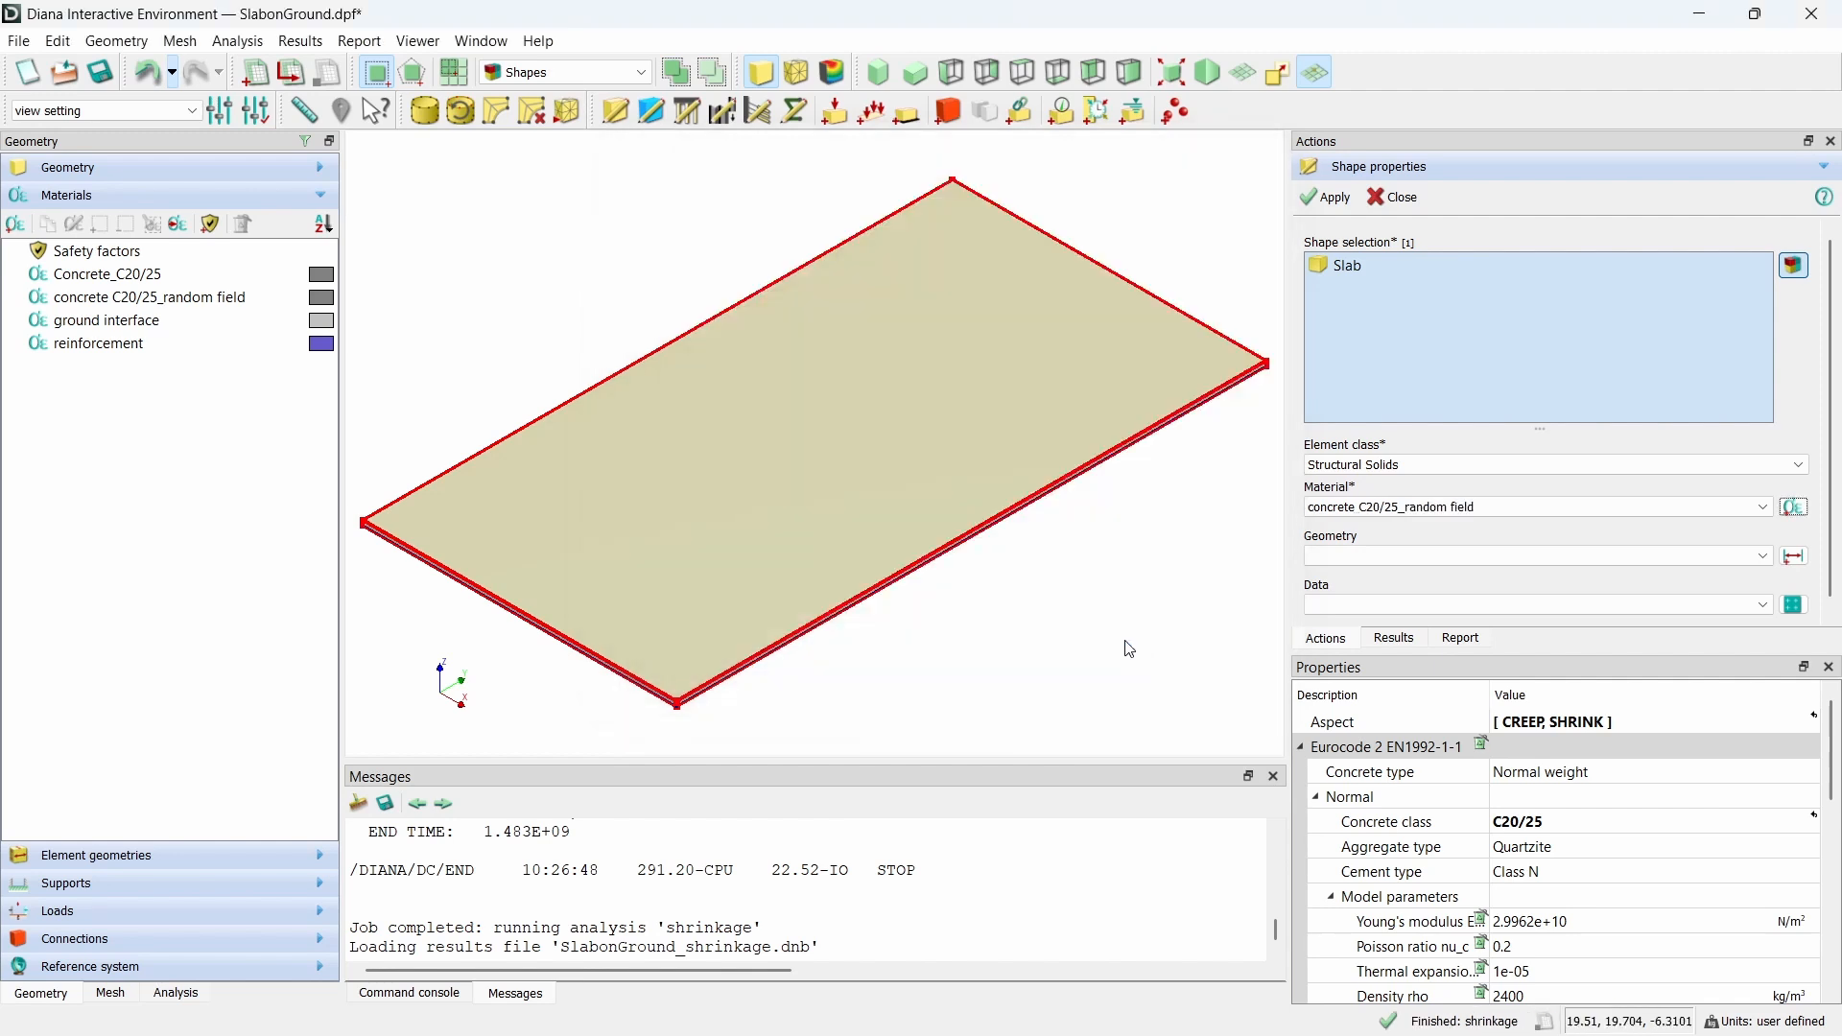
pyautogui.click(1349, 199)
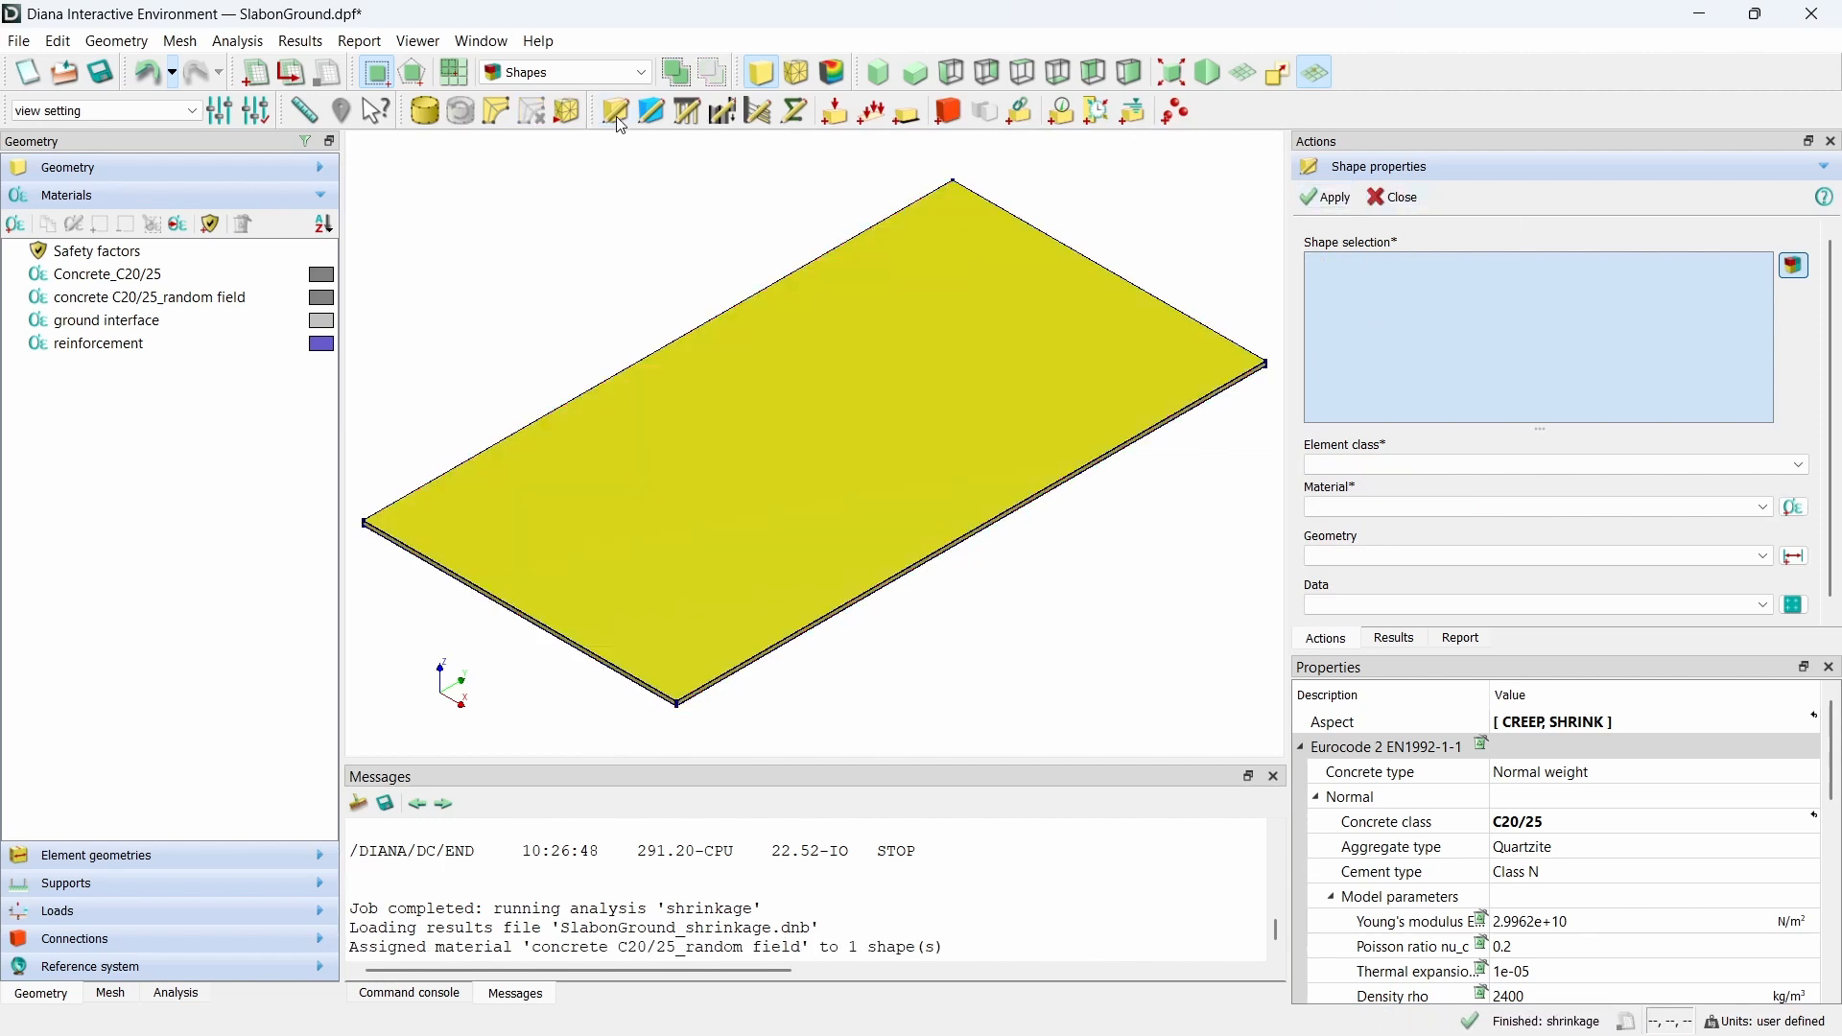
# - Start a new load named "strain load" and add a load case with the same name for it
pyautogui.click(838, 112)
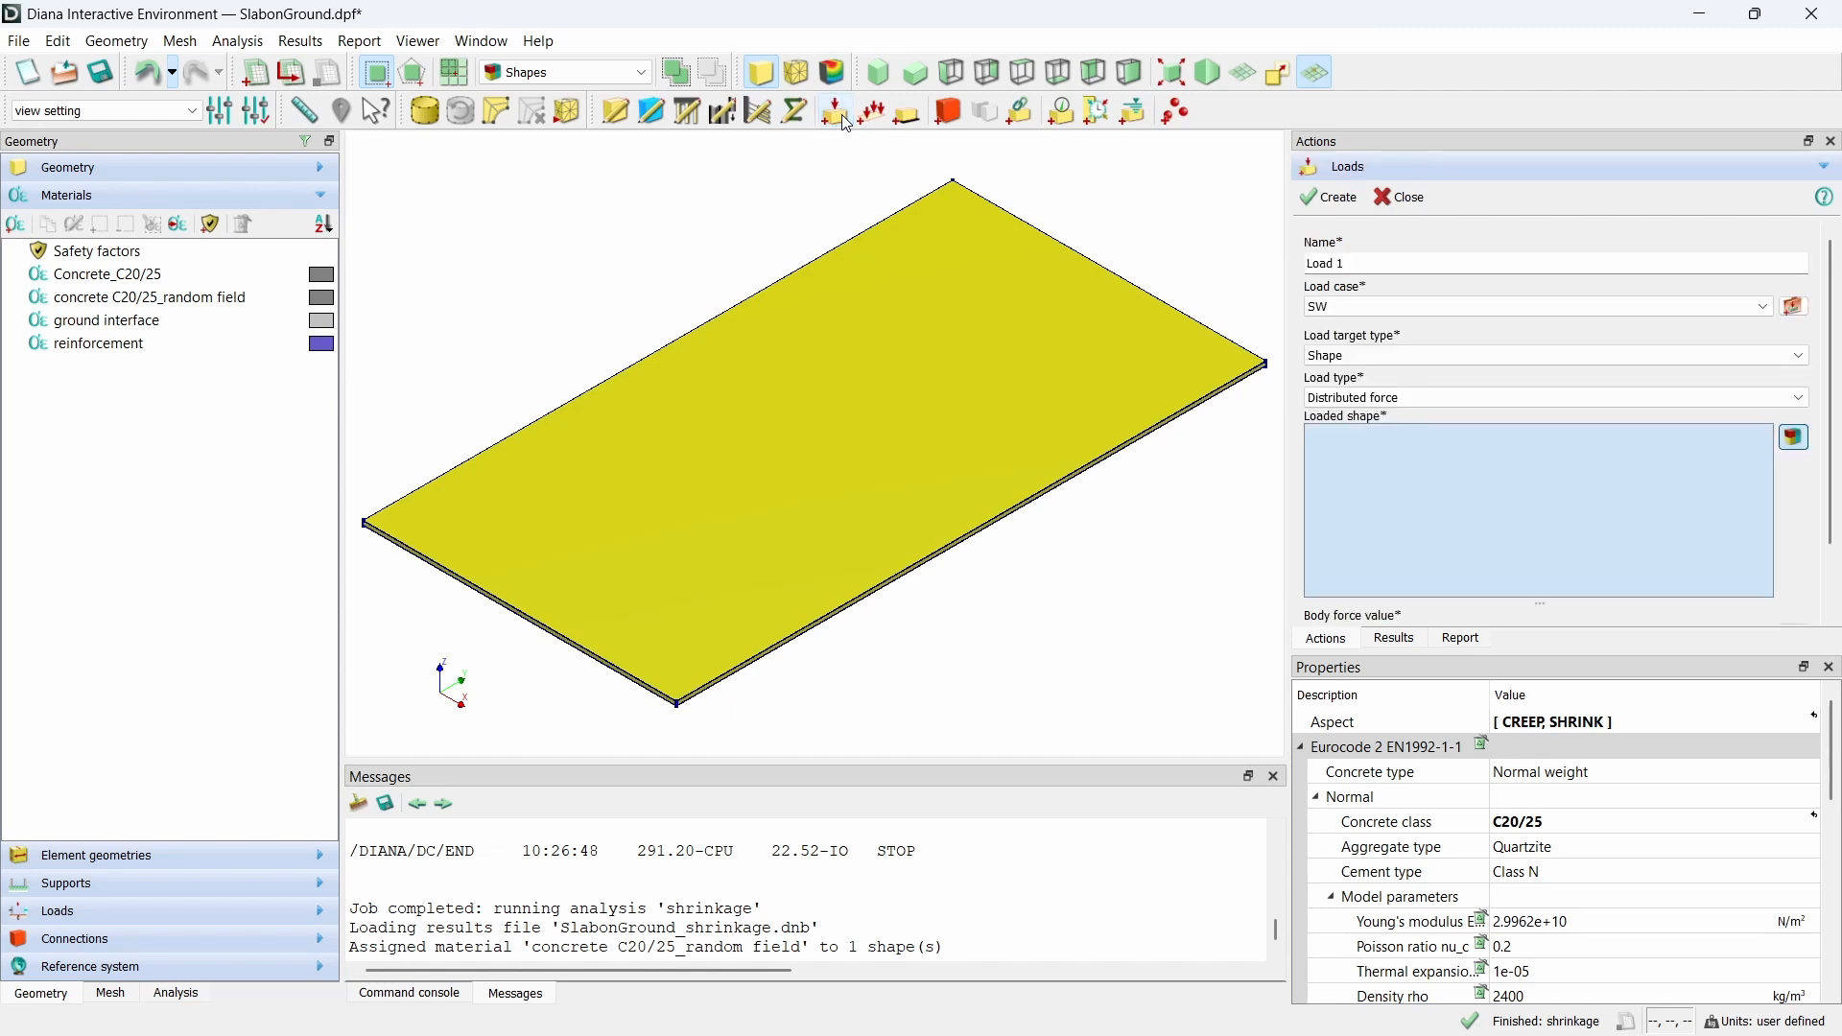
pyautogui.tripleClick(1414, 261)
pyautogui.write('strain load')
pyautogui.tripleClick(1414, 261)
pyautogui.hotkey('ctrl', 'c')
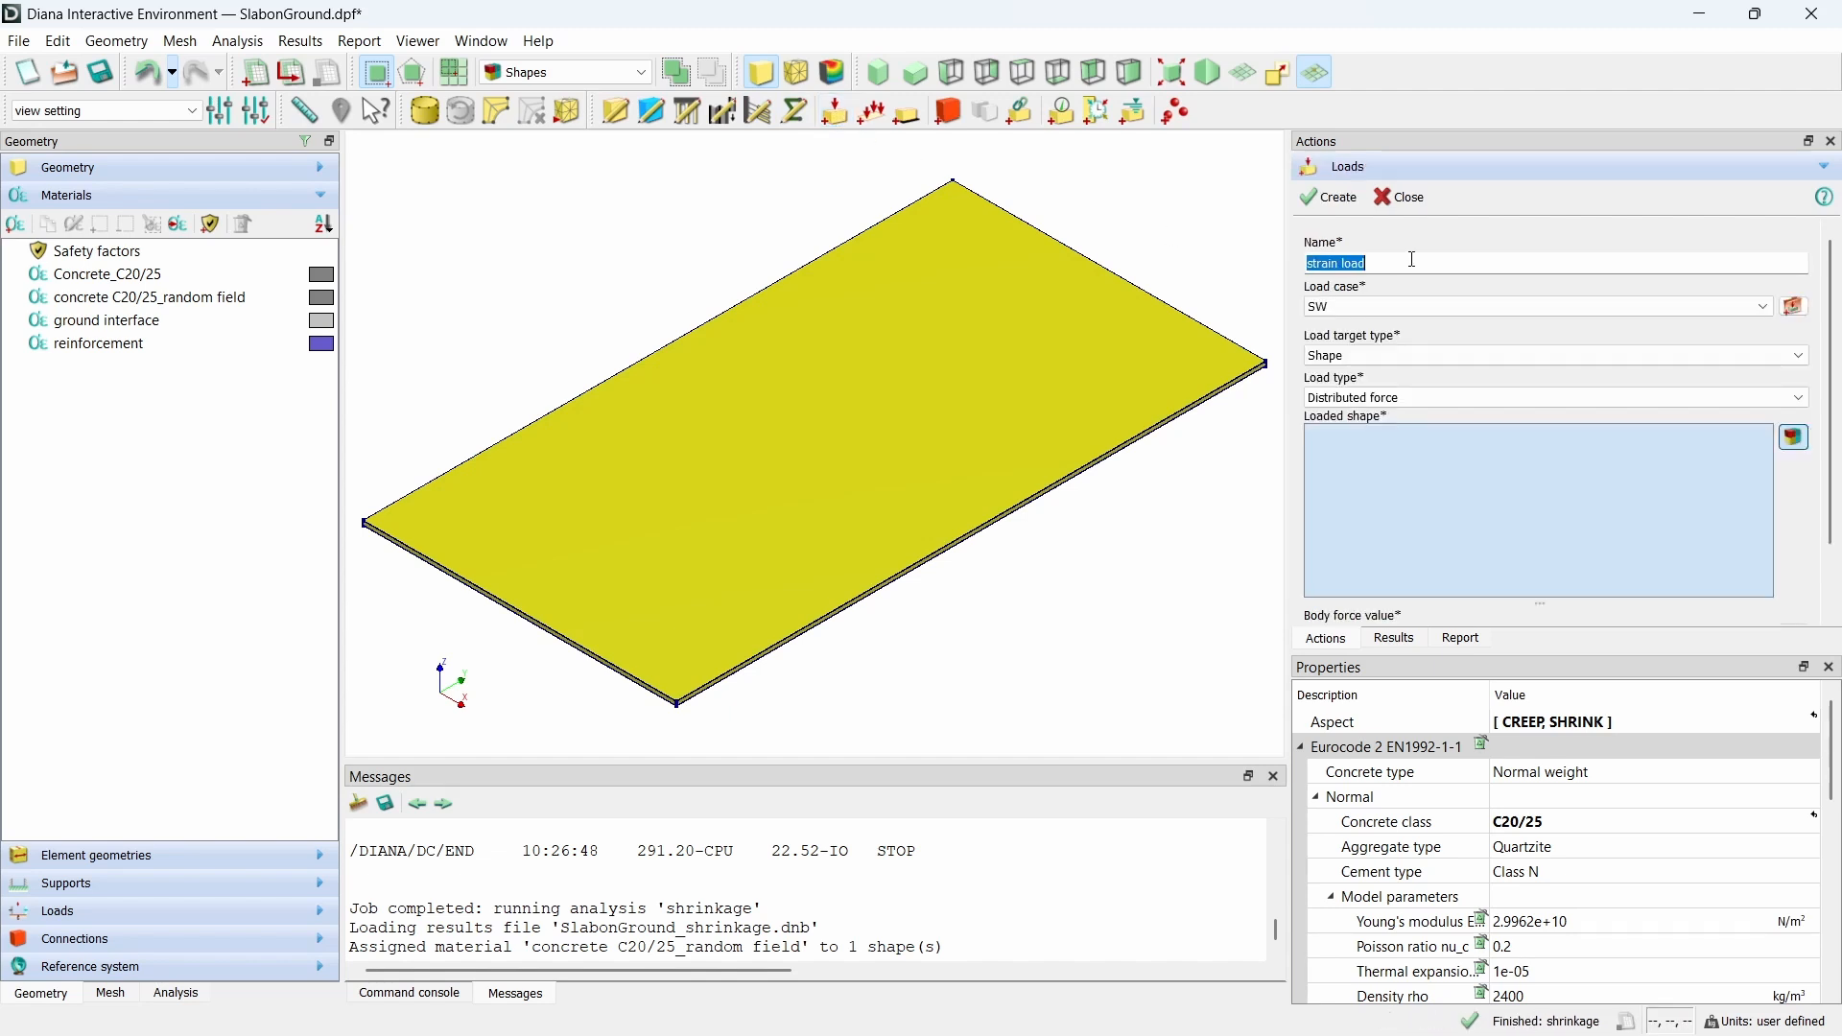
pyautogui.click(1796, 306)
pyautogui.tripleClick(1715, 360)
pyautogui.hotkey('ctrl', 'v')
pyautogui.click(1691, 390)
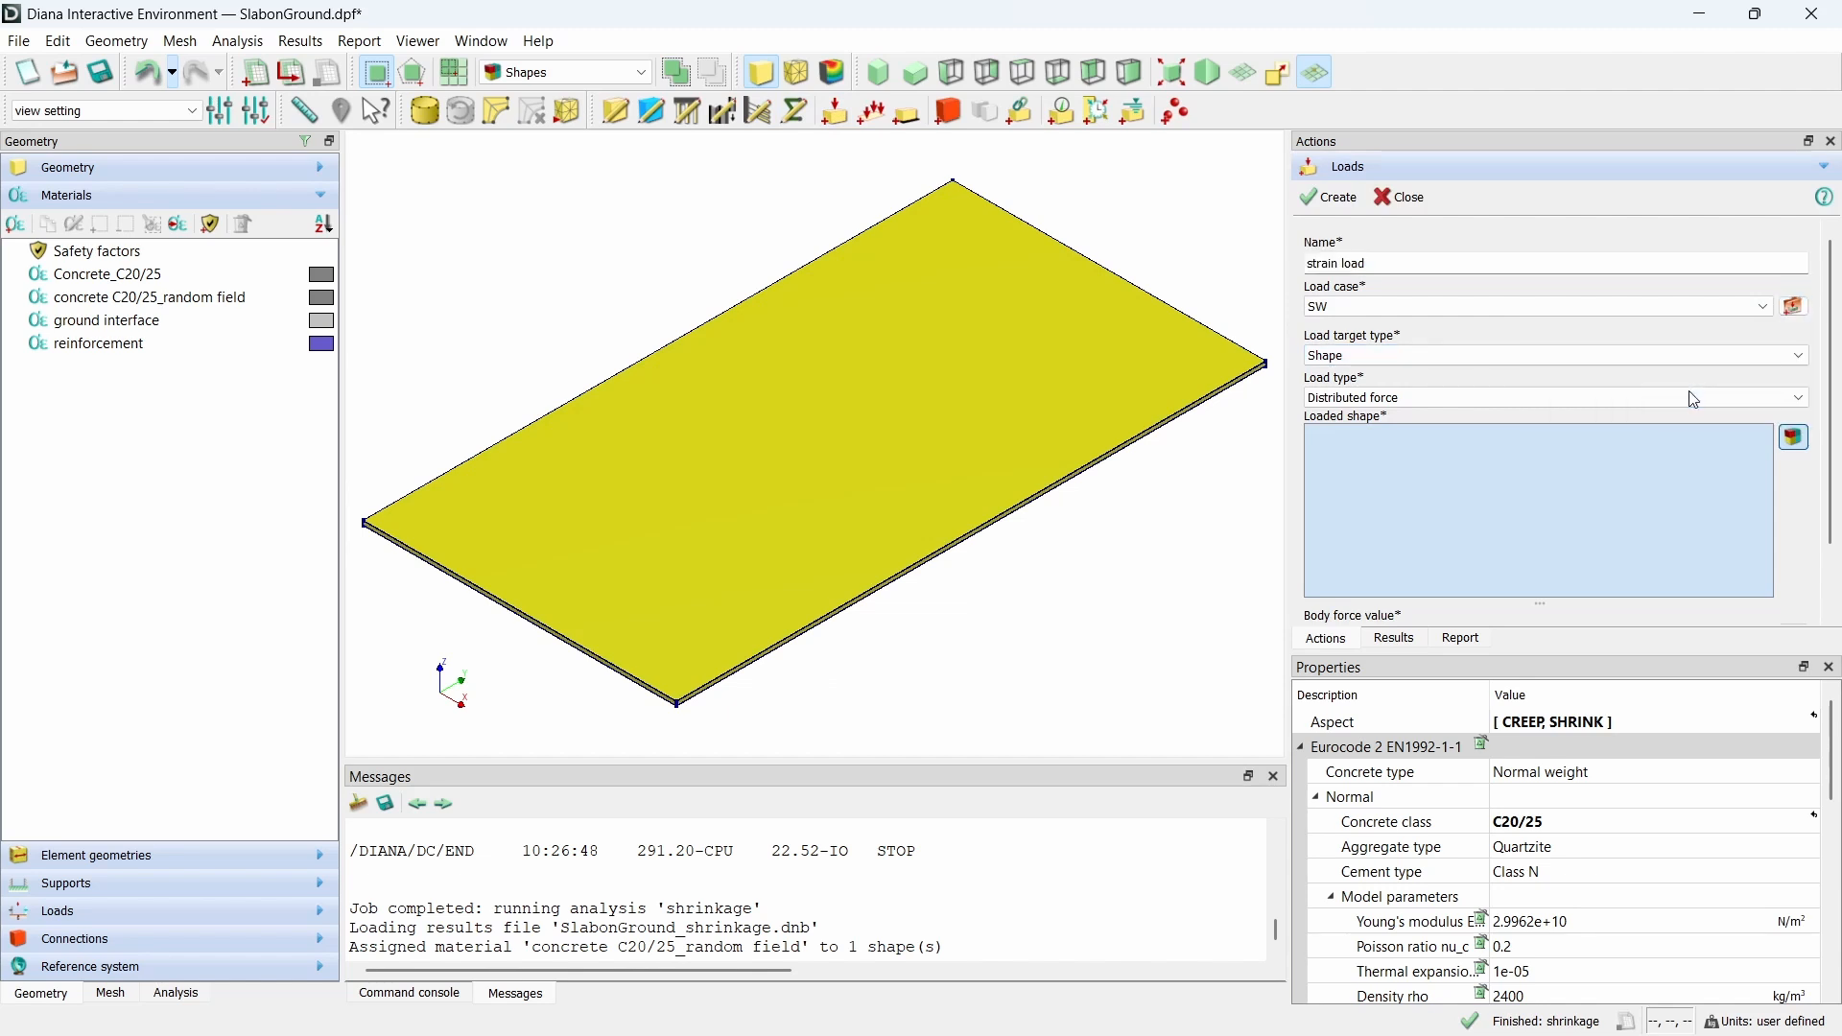
# - Set the load type to Prescribed strain and select the slab as the loaded shape
pyautogui.click(1358, 398)
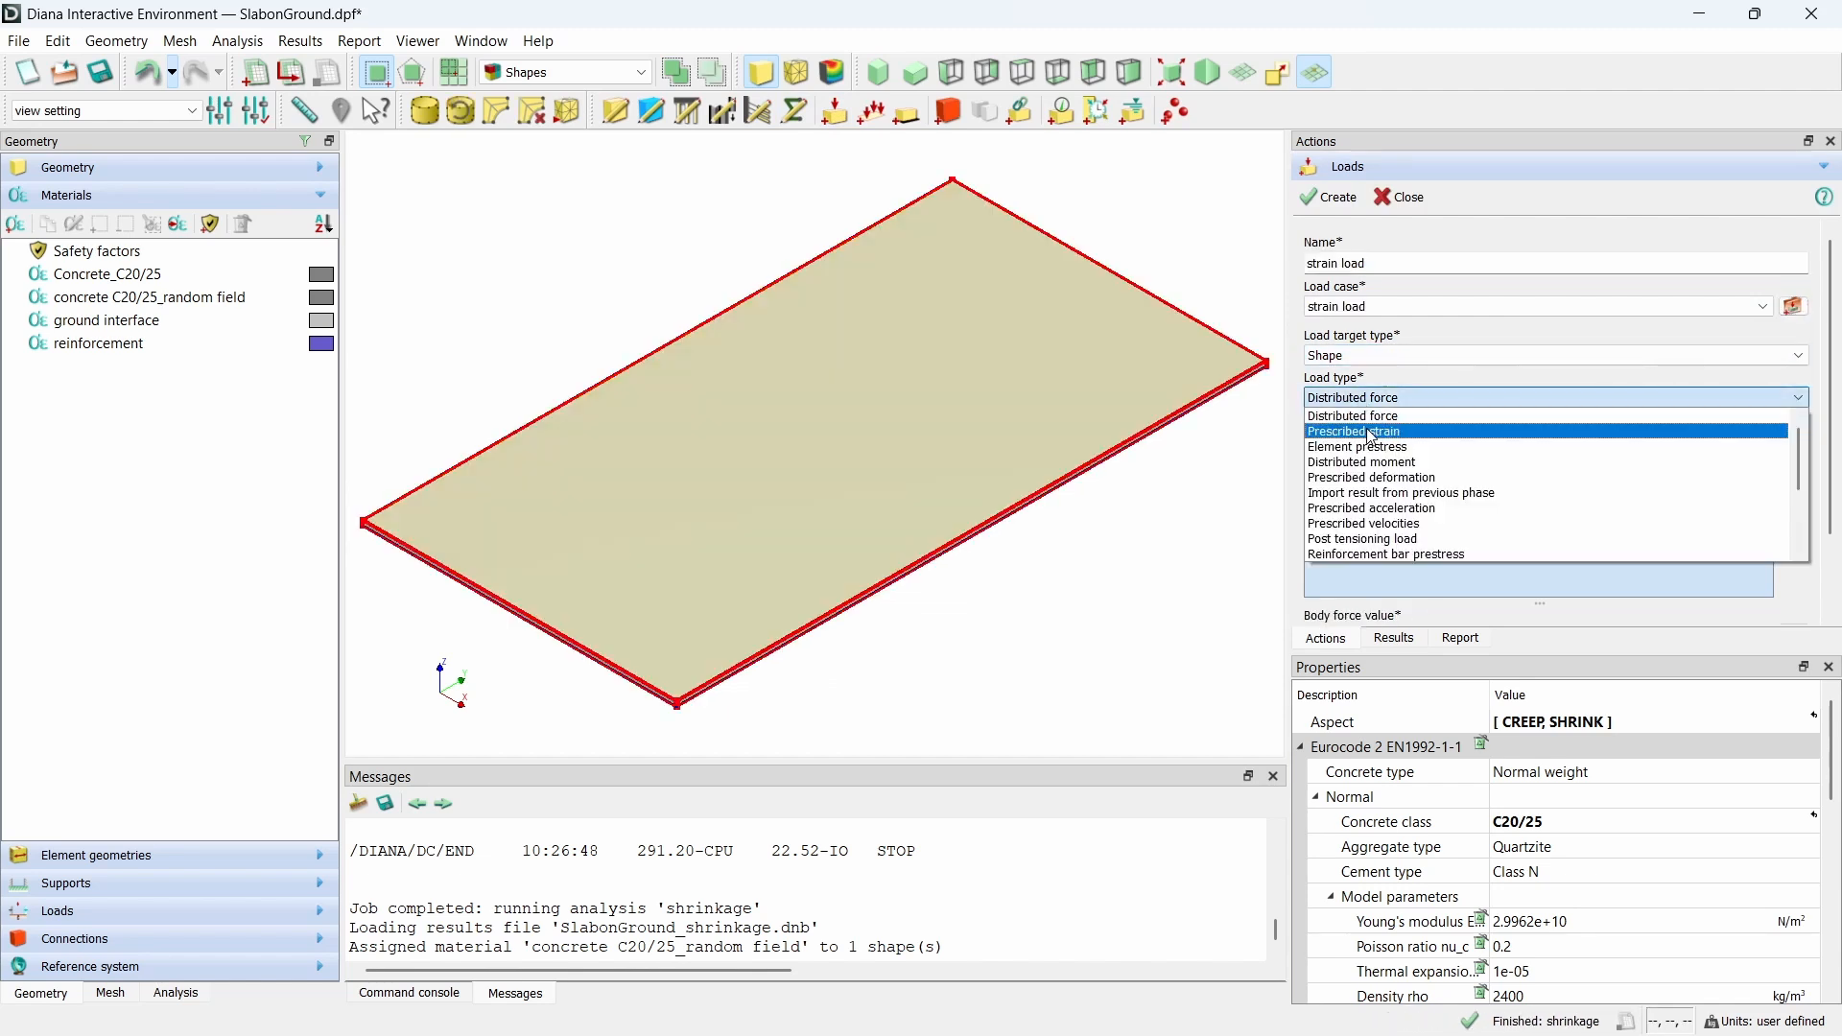
pyautogui.click(1373, 431)
pyautogui.click(905, 465)
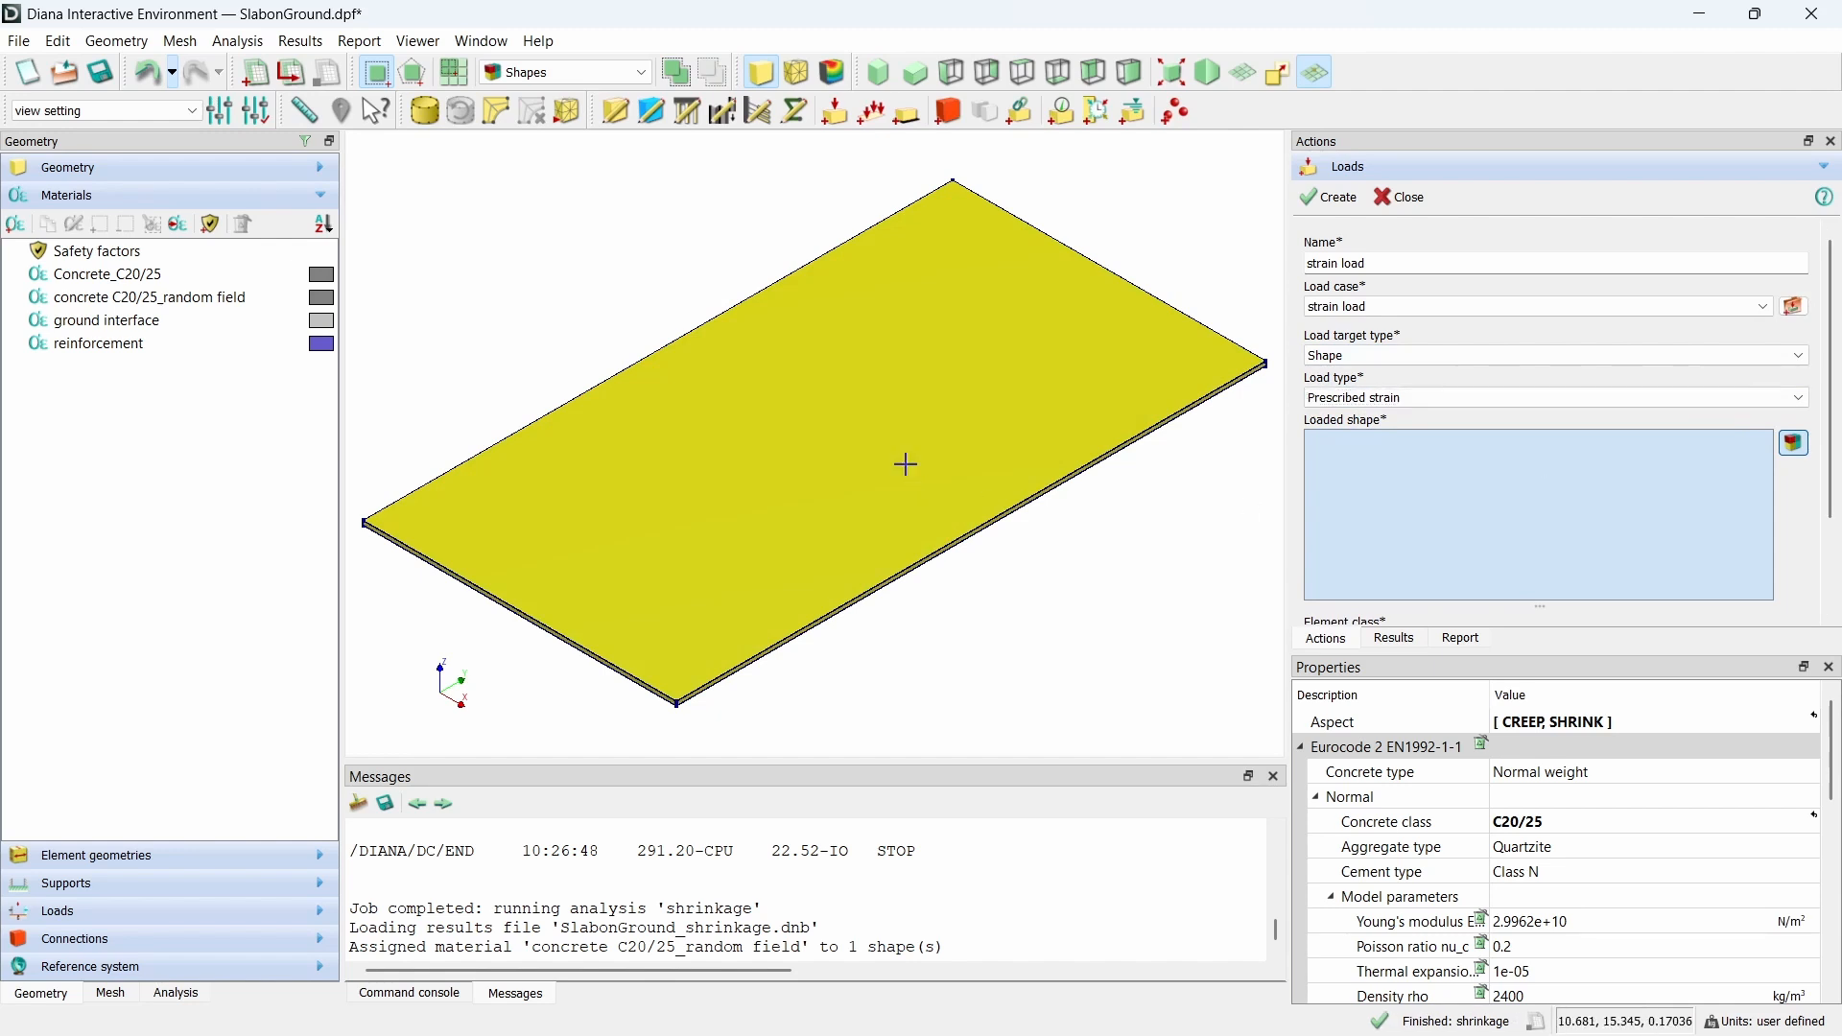
pyautogui.scroll(-3, 1775, 393)
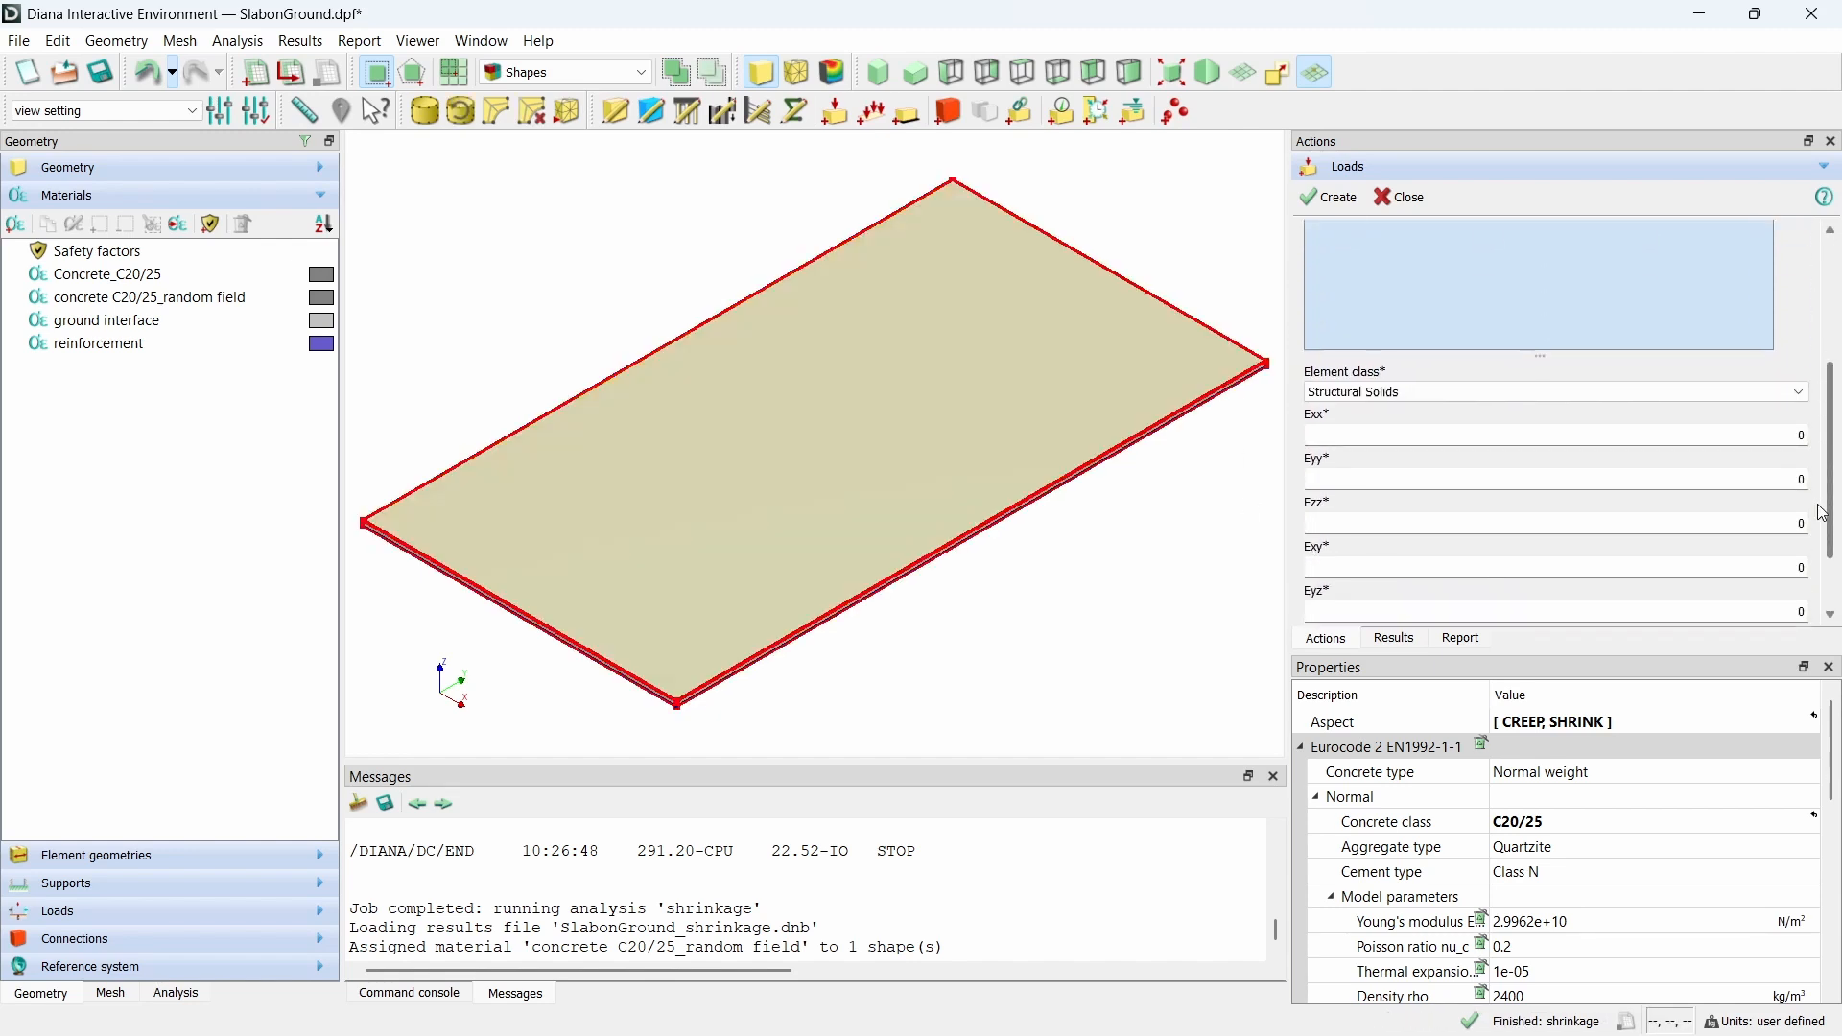
# - Set the prescribed normal strains Exx, Eyy and Ezz of the slab to -0.0005
pyautogui.click(1790, 390)
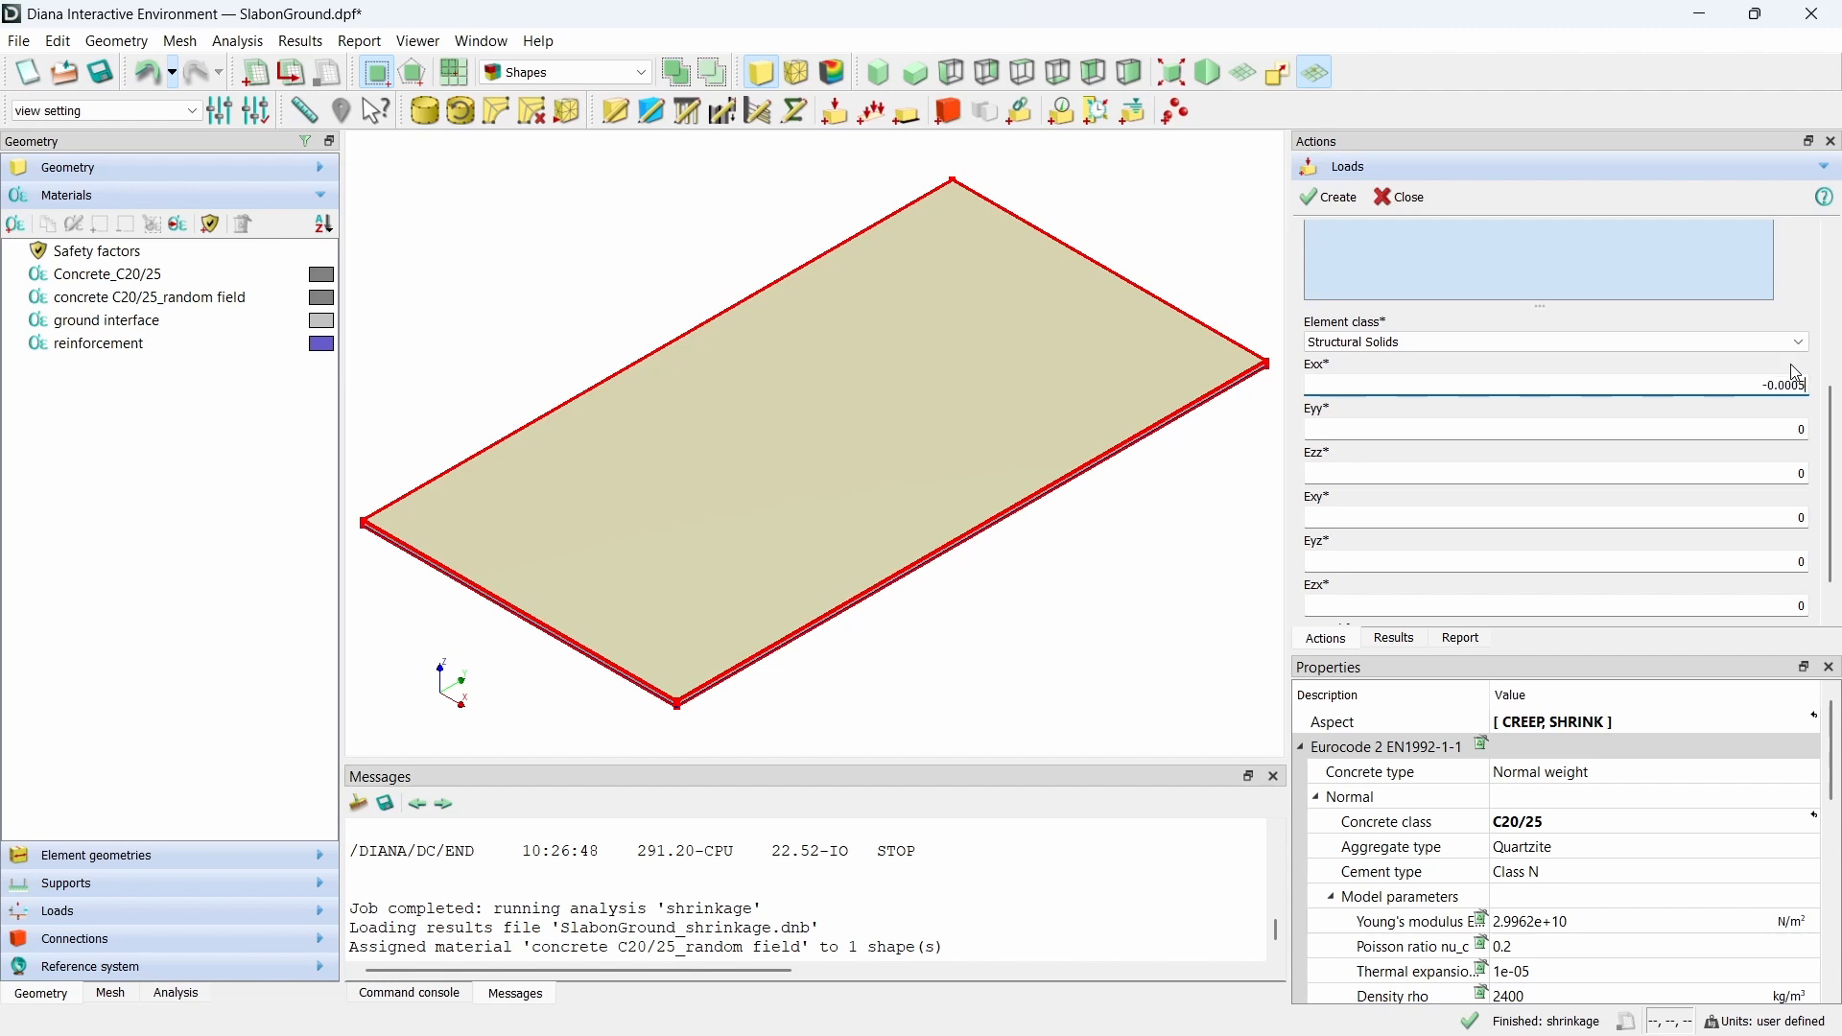
pyautogui.hotkey('ctrl', 'a')
pyautogui.hotkey('ctrl', 'c')
pyautogui.press('Tab')
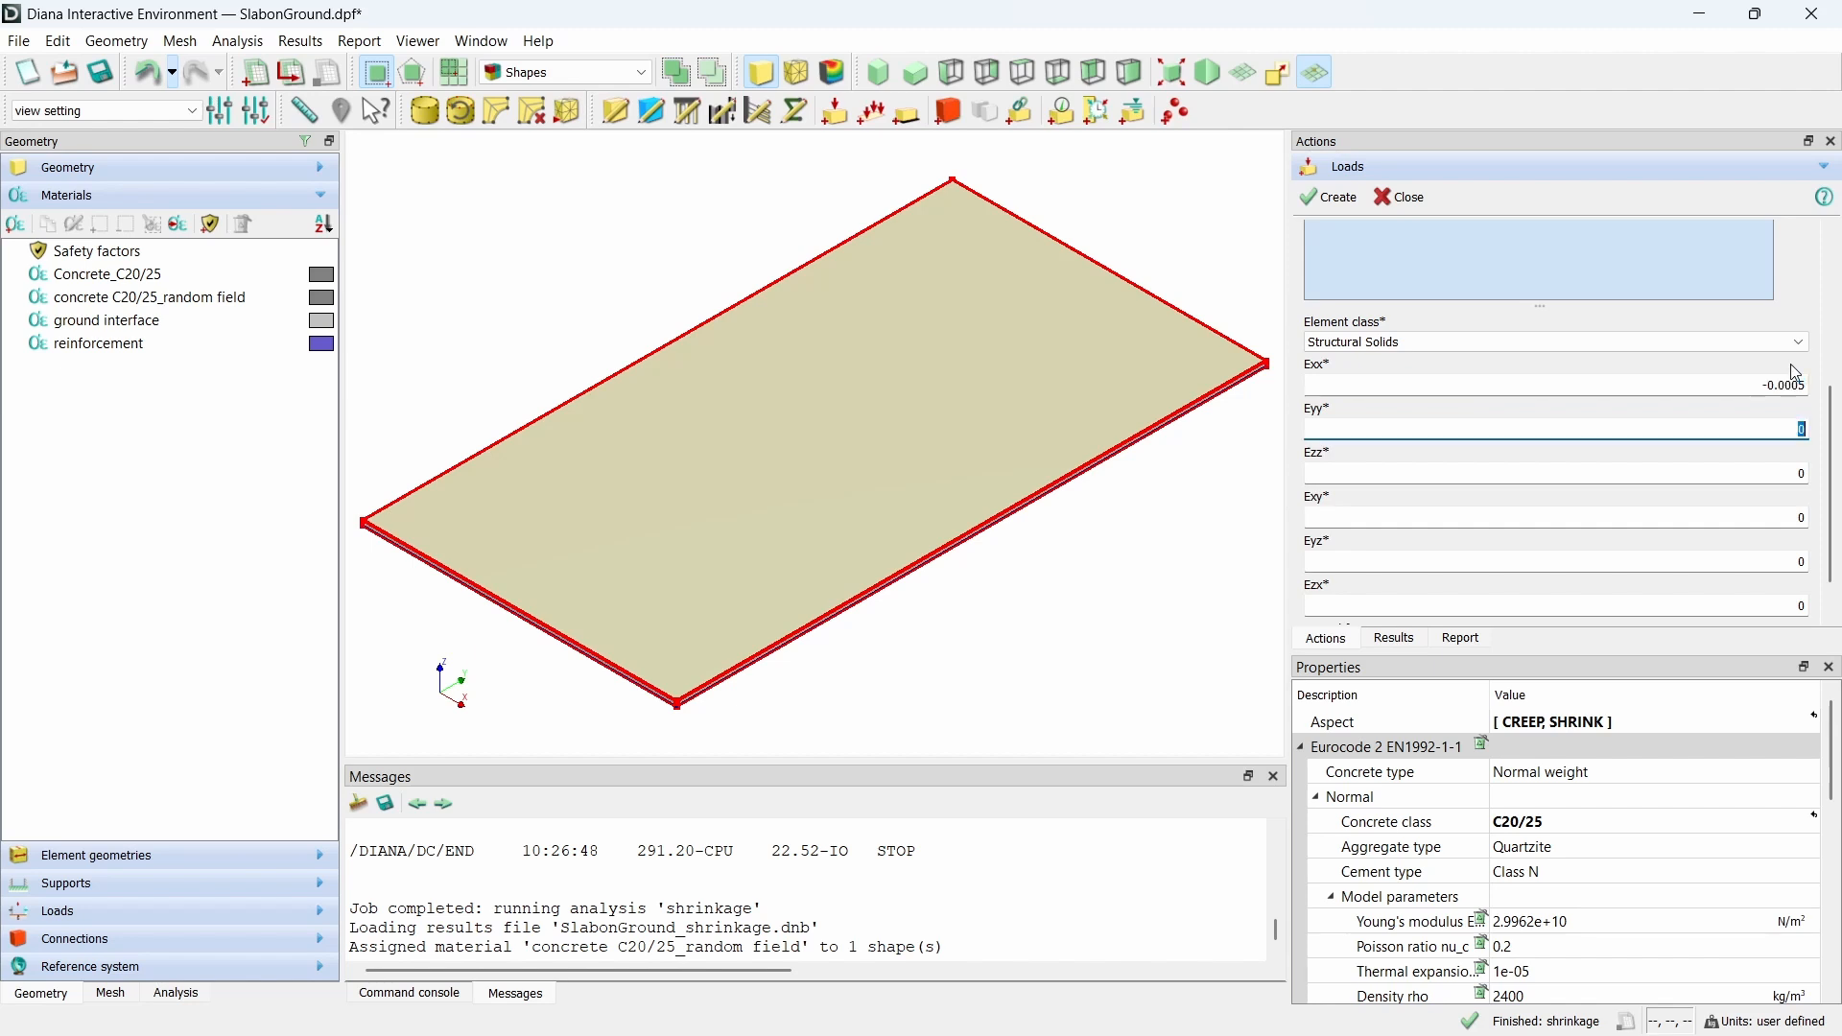
pyautogui.hotkey('ctrl', 'v')
pyautogui.press('Tab')
pyautogui.hotkey('ctrl', 'v')
pyautogui.press('Tab')
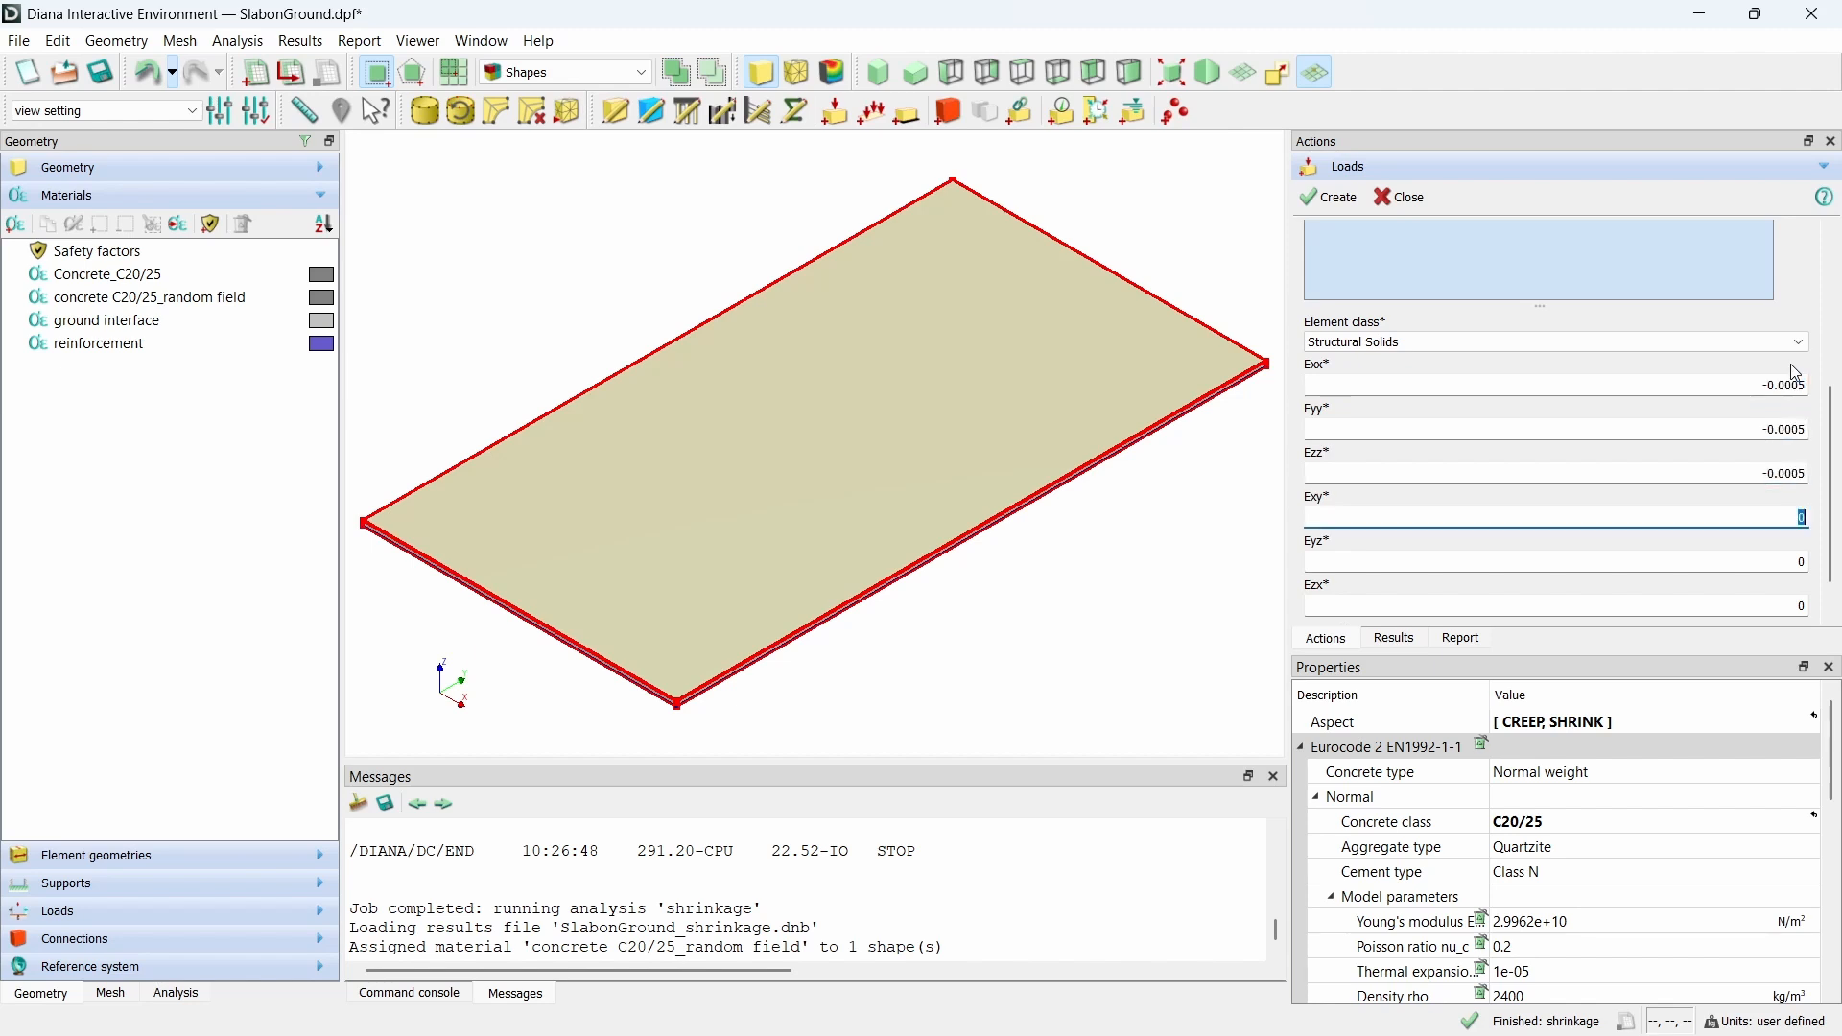
# - Set the shear strains Exy, Eyz and Ezx to -1e-8 and create the strain load
pyautogui.write('-1e-8')
pyautogui.hotkey('ctrl', 'a')
pyautogui.press('Tab')
pyautogui.hotkey('ctrl', 'v')
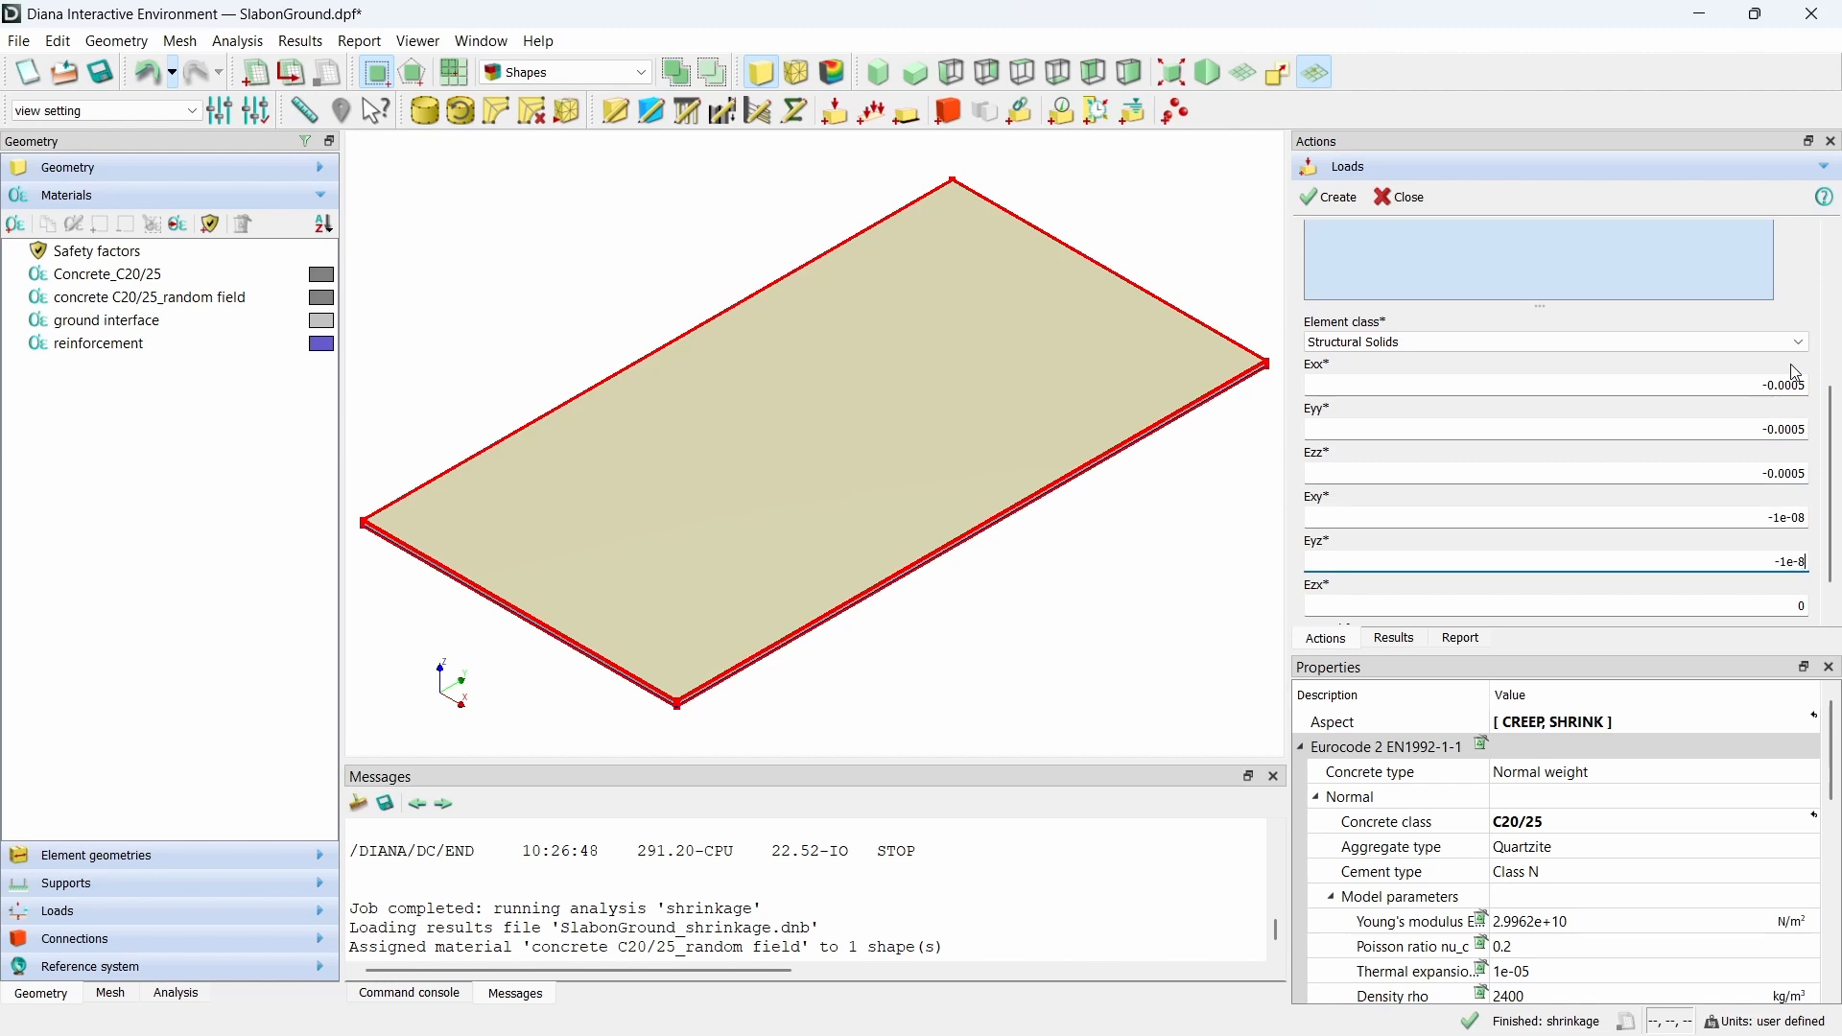
pyautogui.press('Tab')
pyautogui.hotkey('ctrl', 'v')
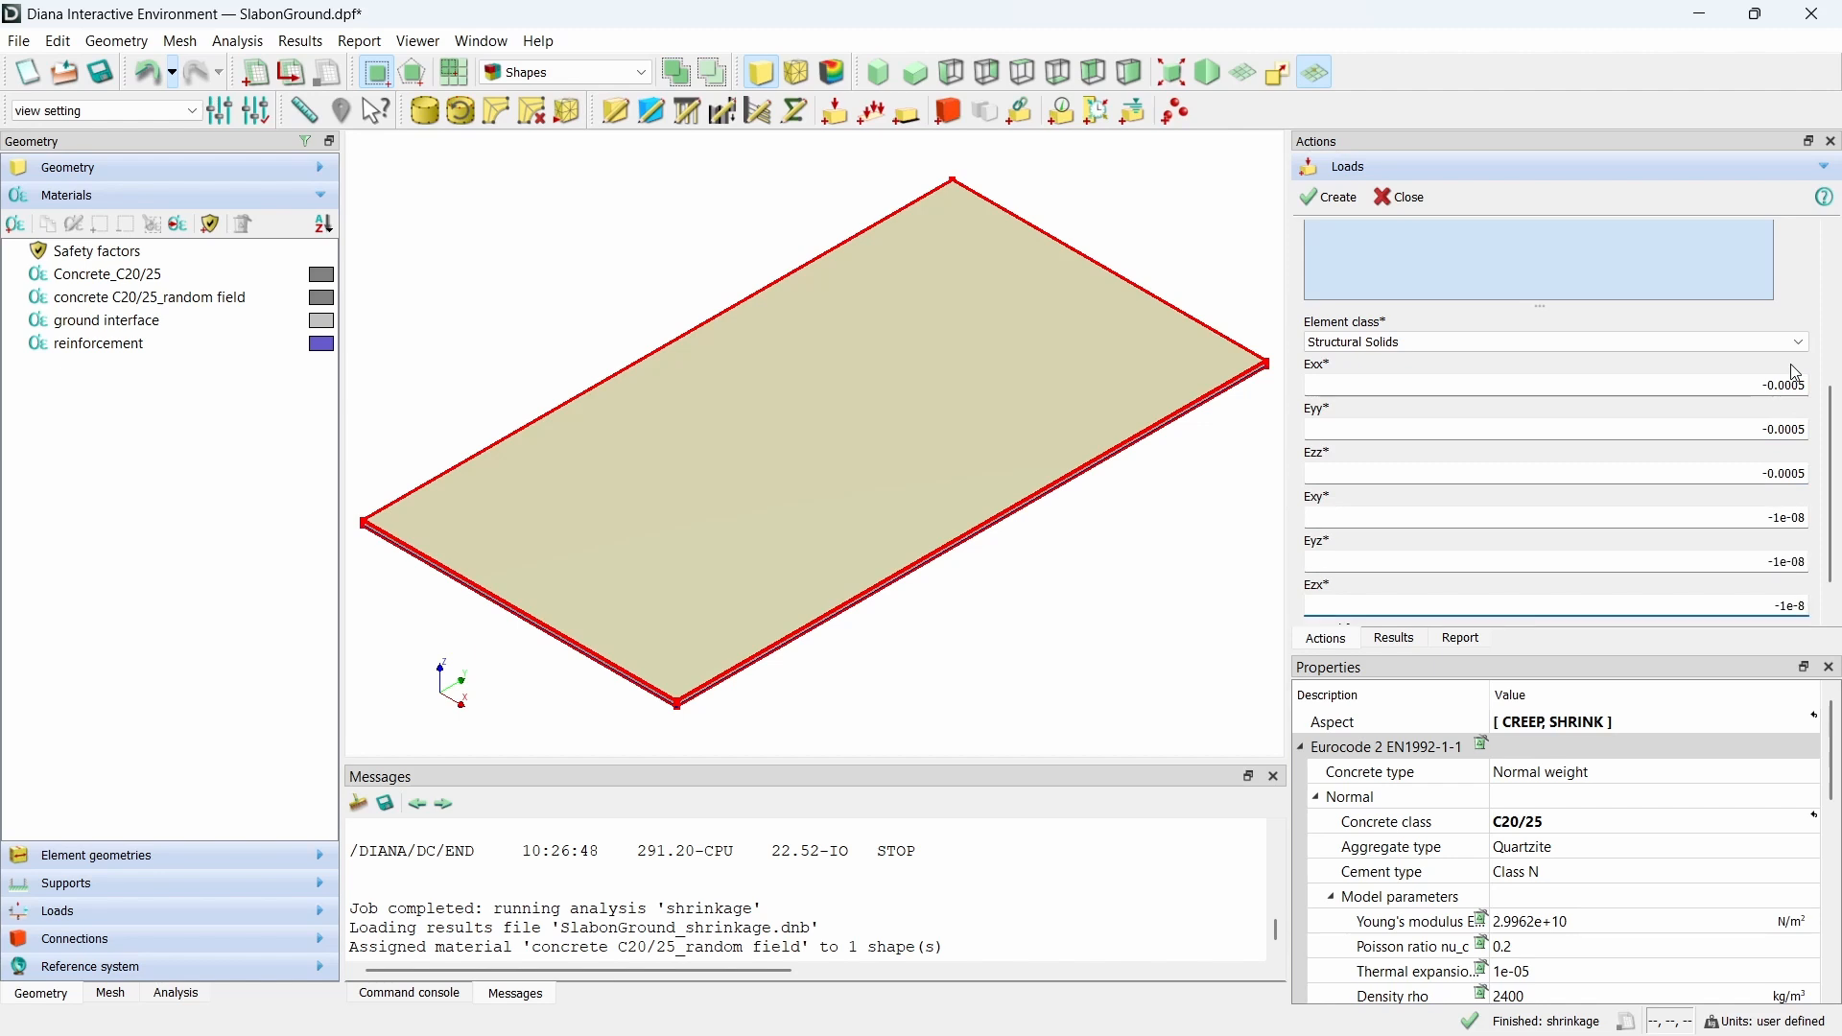
pyautogui.press('Tab')
pyautogui.click(1330, 198)
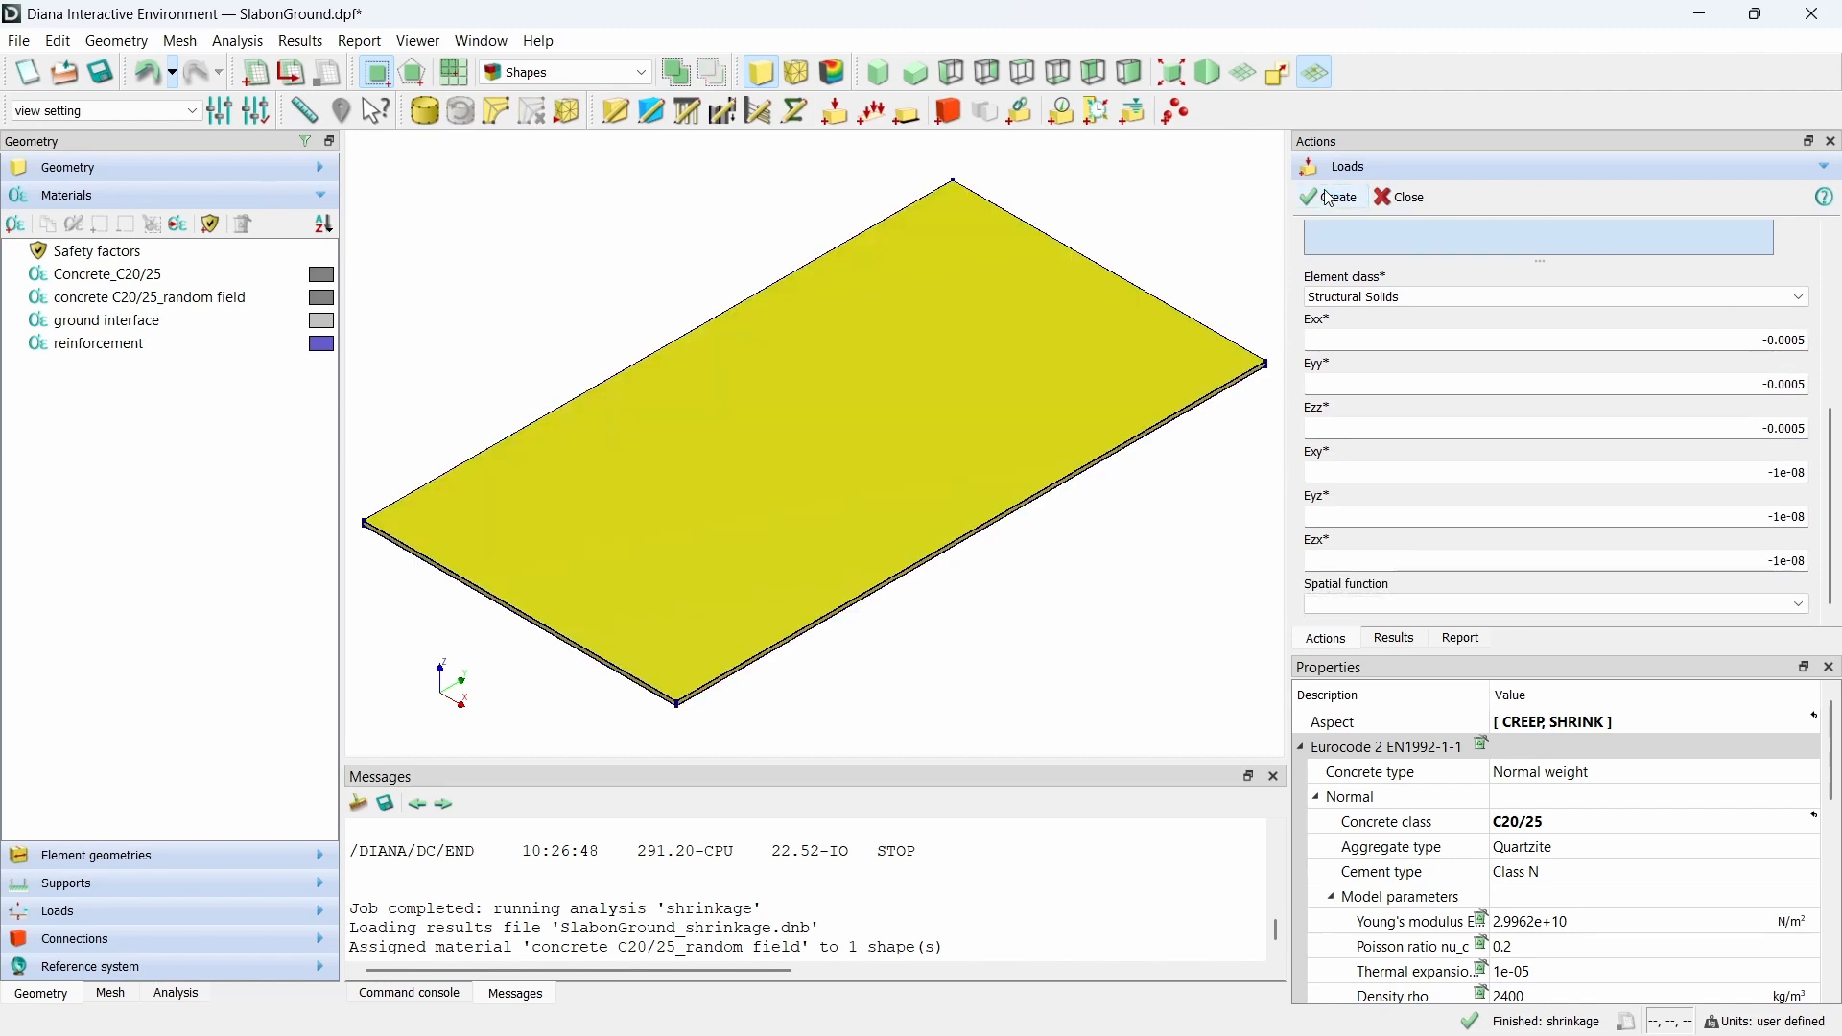
# - Regenerate the mesh and add a new analysis named "randomfield"
pyautogui.click(580, 118)
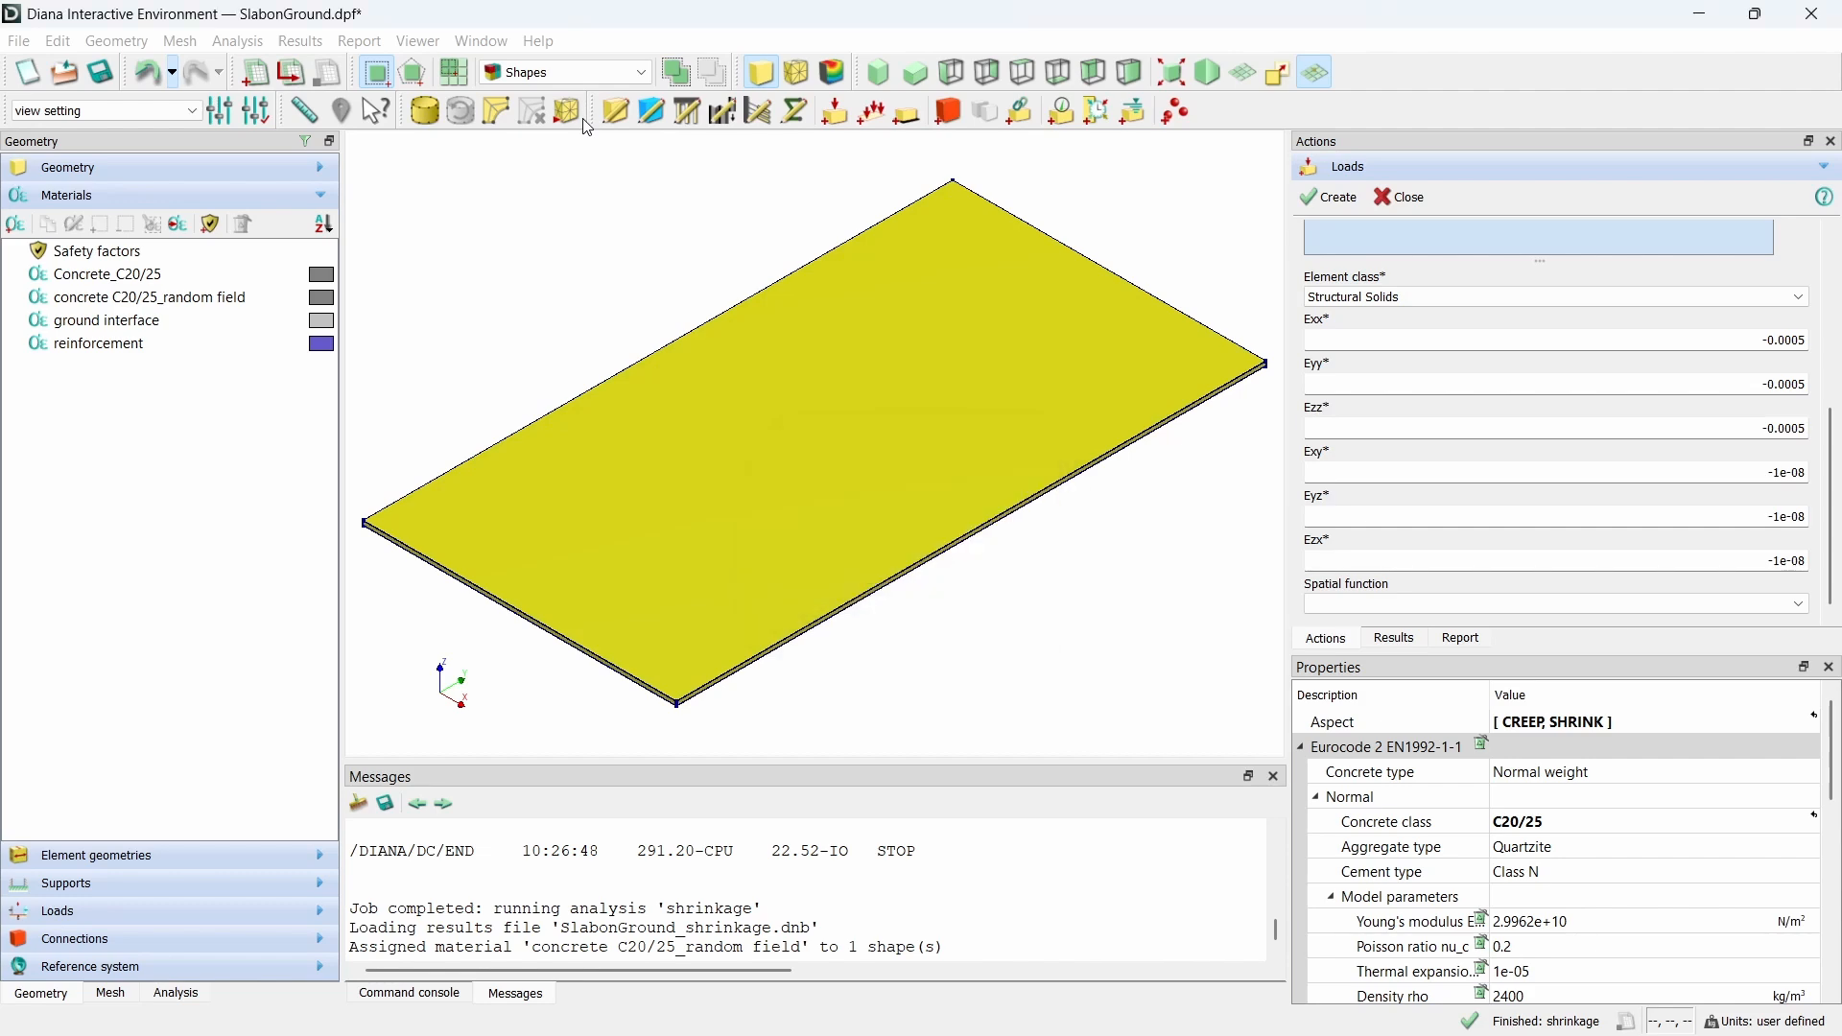
pyautogui.click(176, 994)
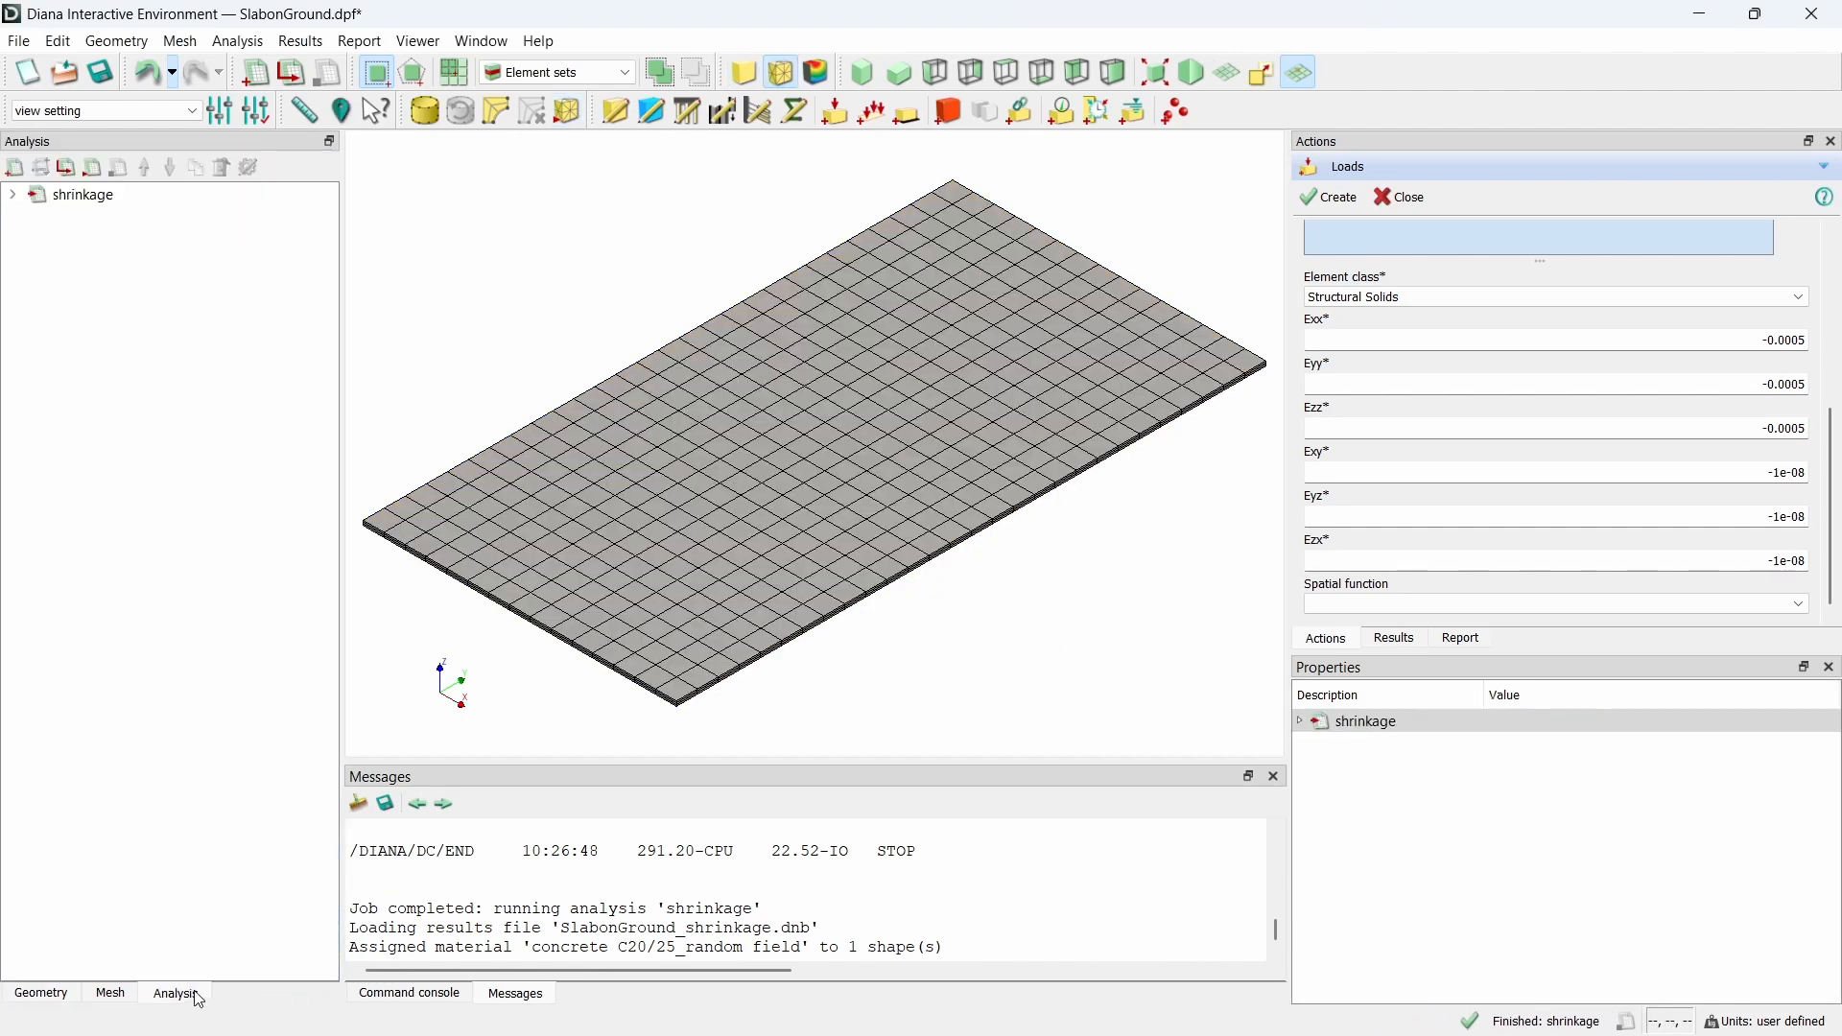
pyautogui.click(18, 169)
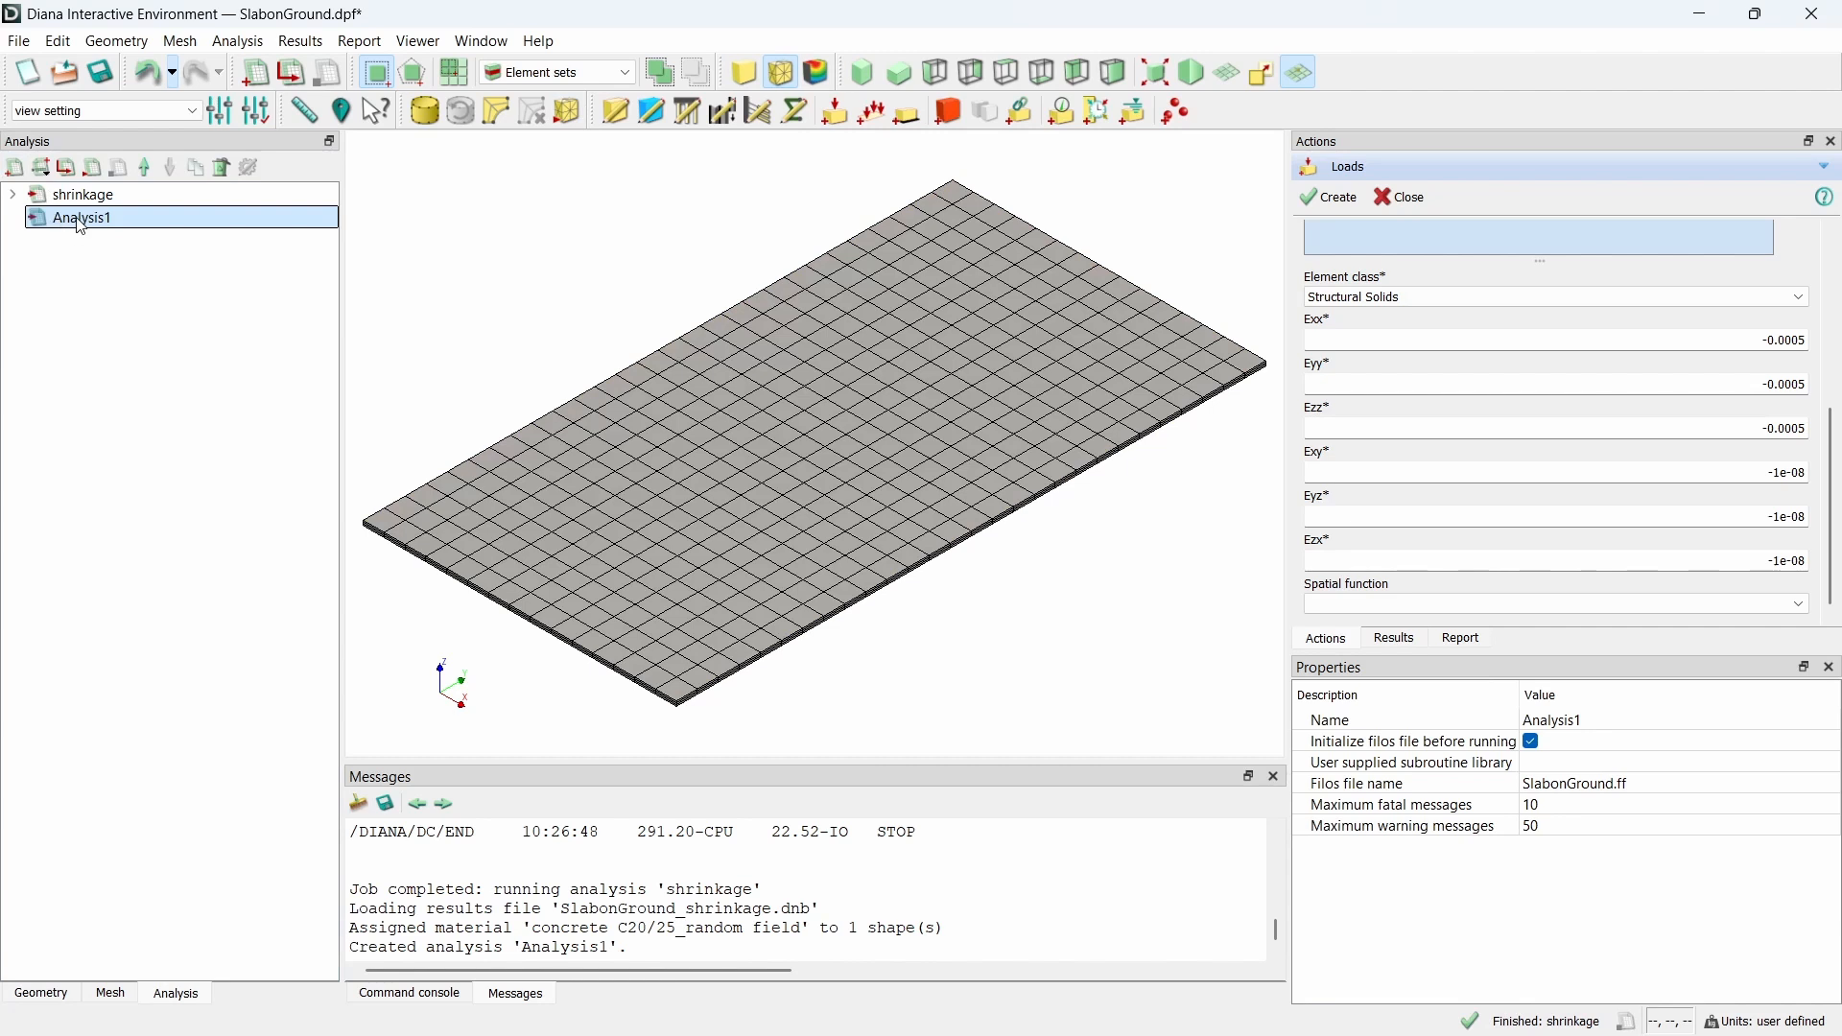
pyautogui.rightClick(81, 227)
pyautogui.click(265, 341)
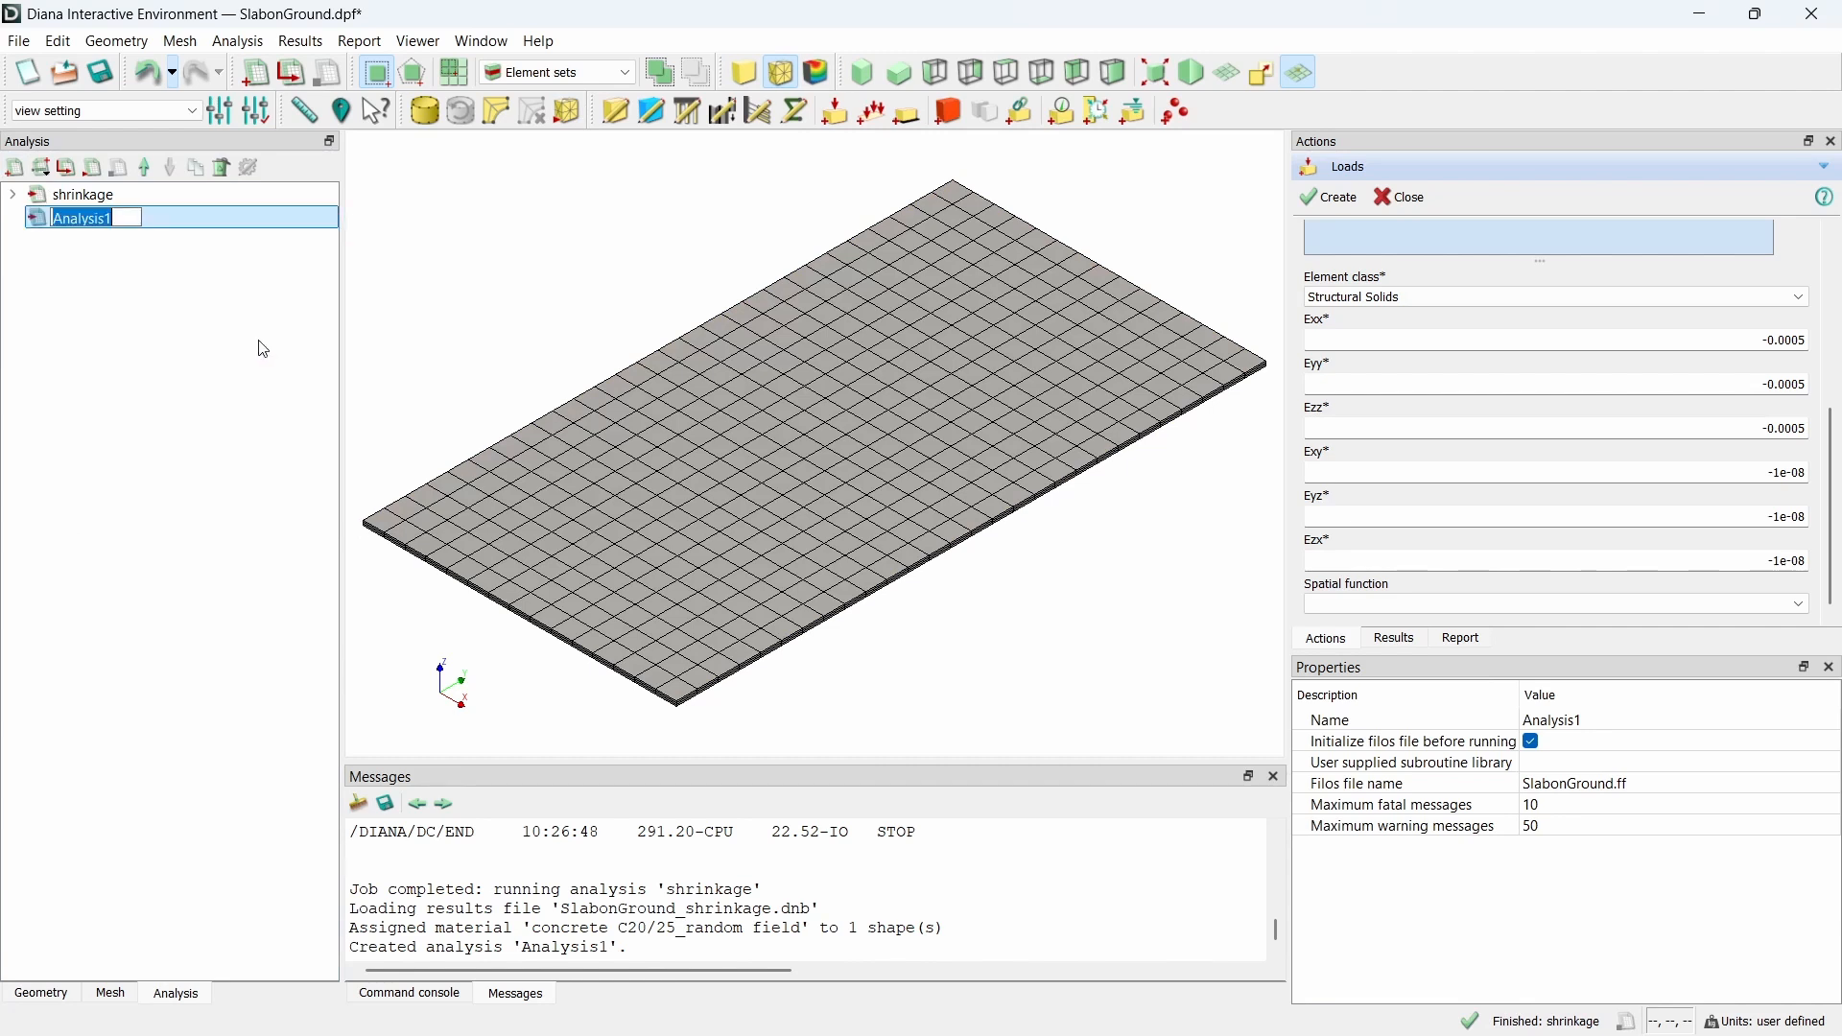
pyautogui.write('randomfield')
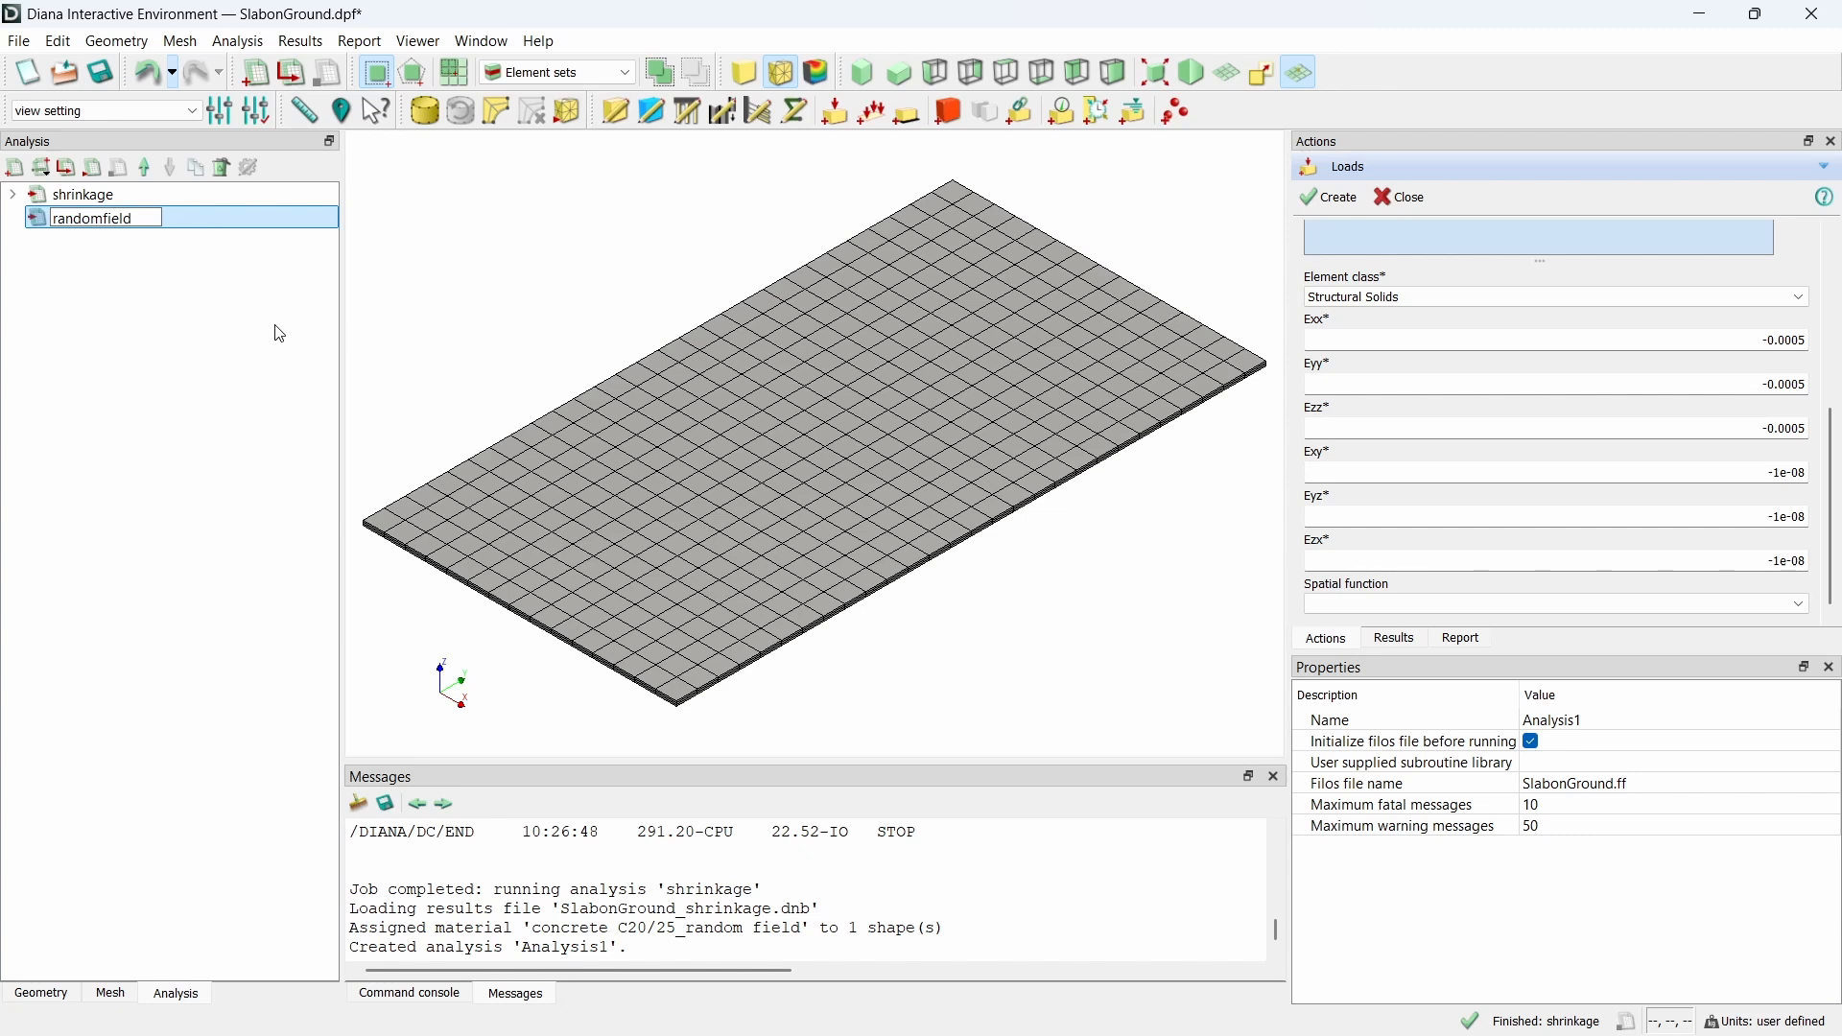
pyautogui.press('Return')
# - Add a Structural nonlinear command to the randomfield analysis and remove its default execute block
pyautogui.rightClick(212, 220)
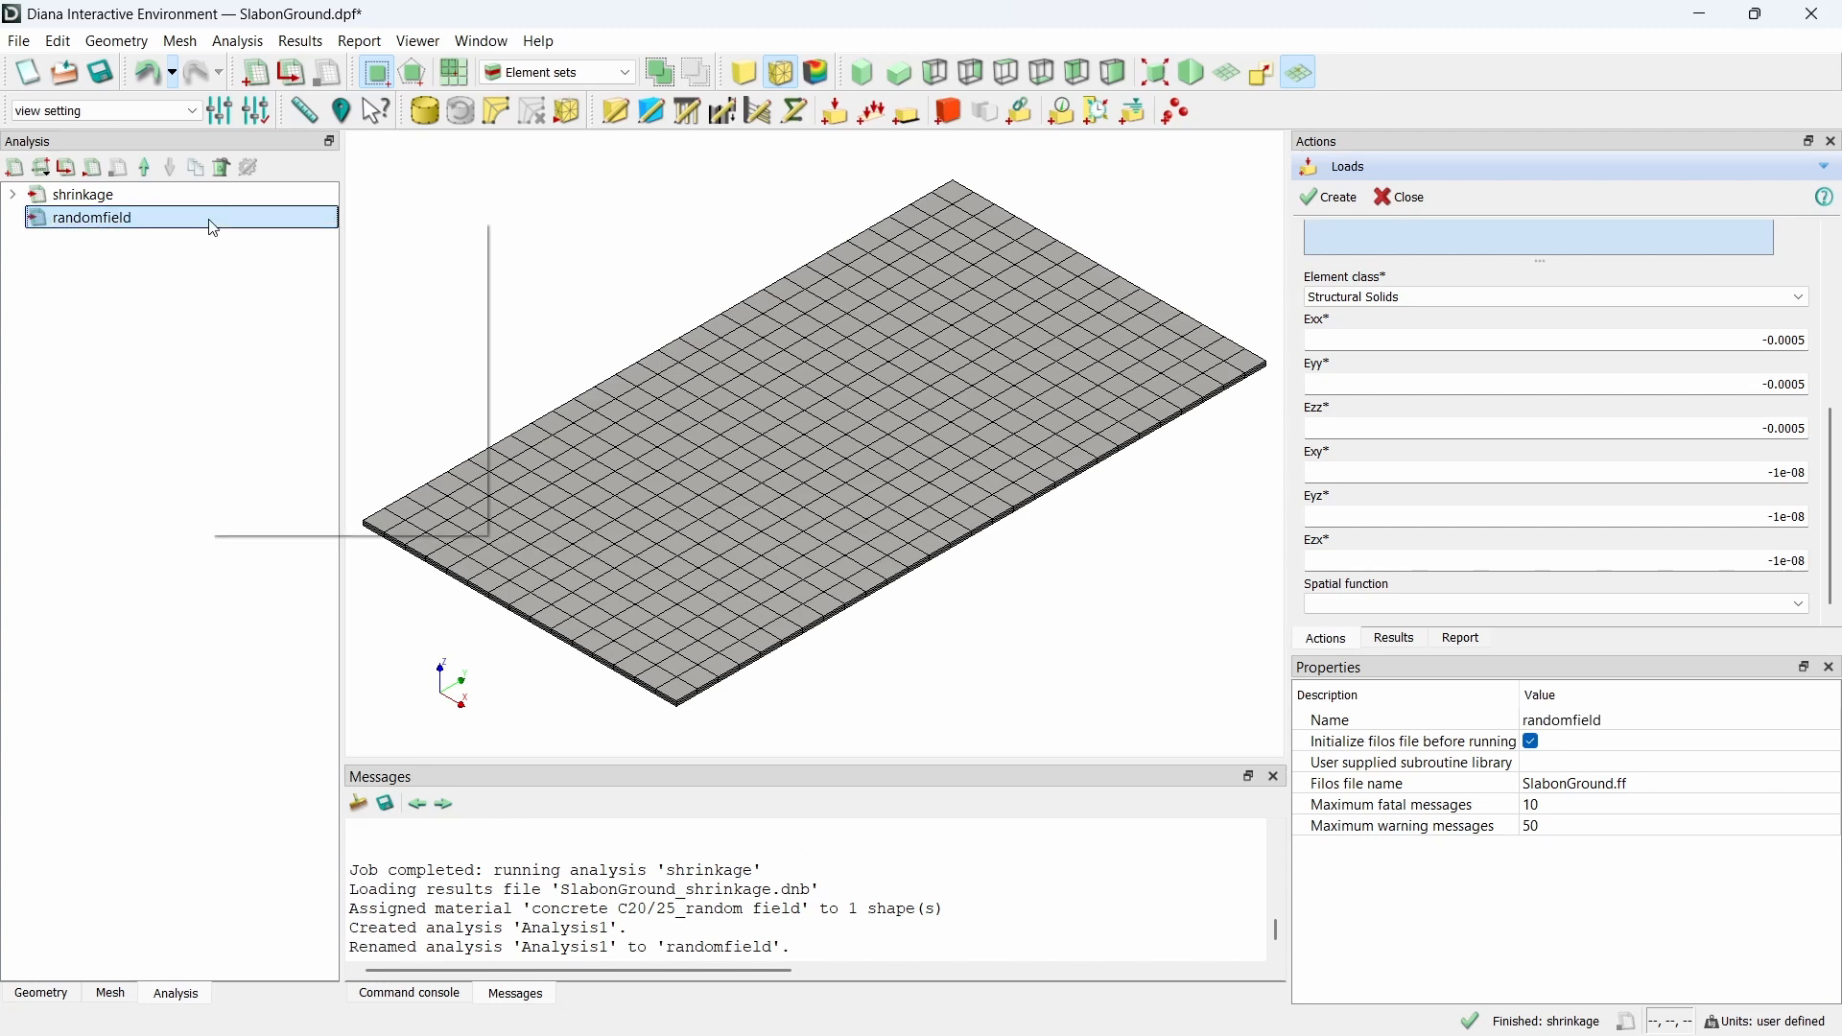
pyautogui.moveTo(305, 234)
pyautogui.click(538, 316)
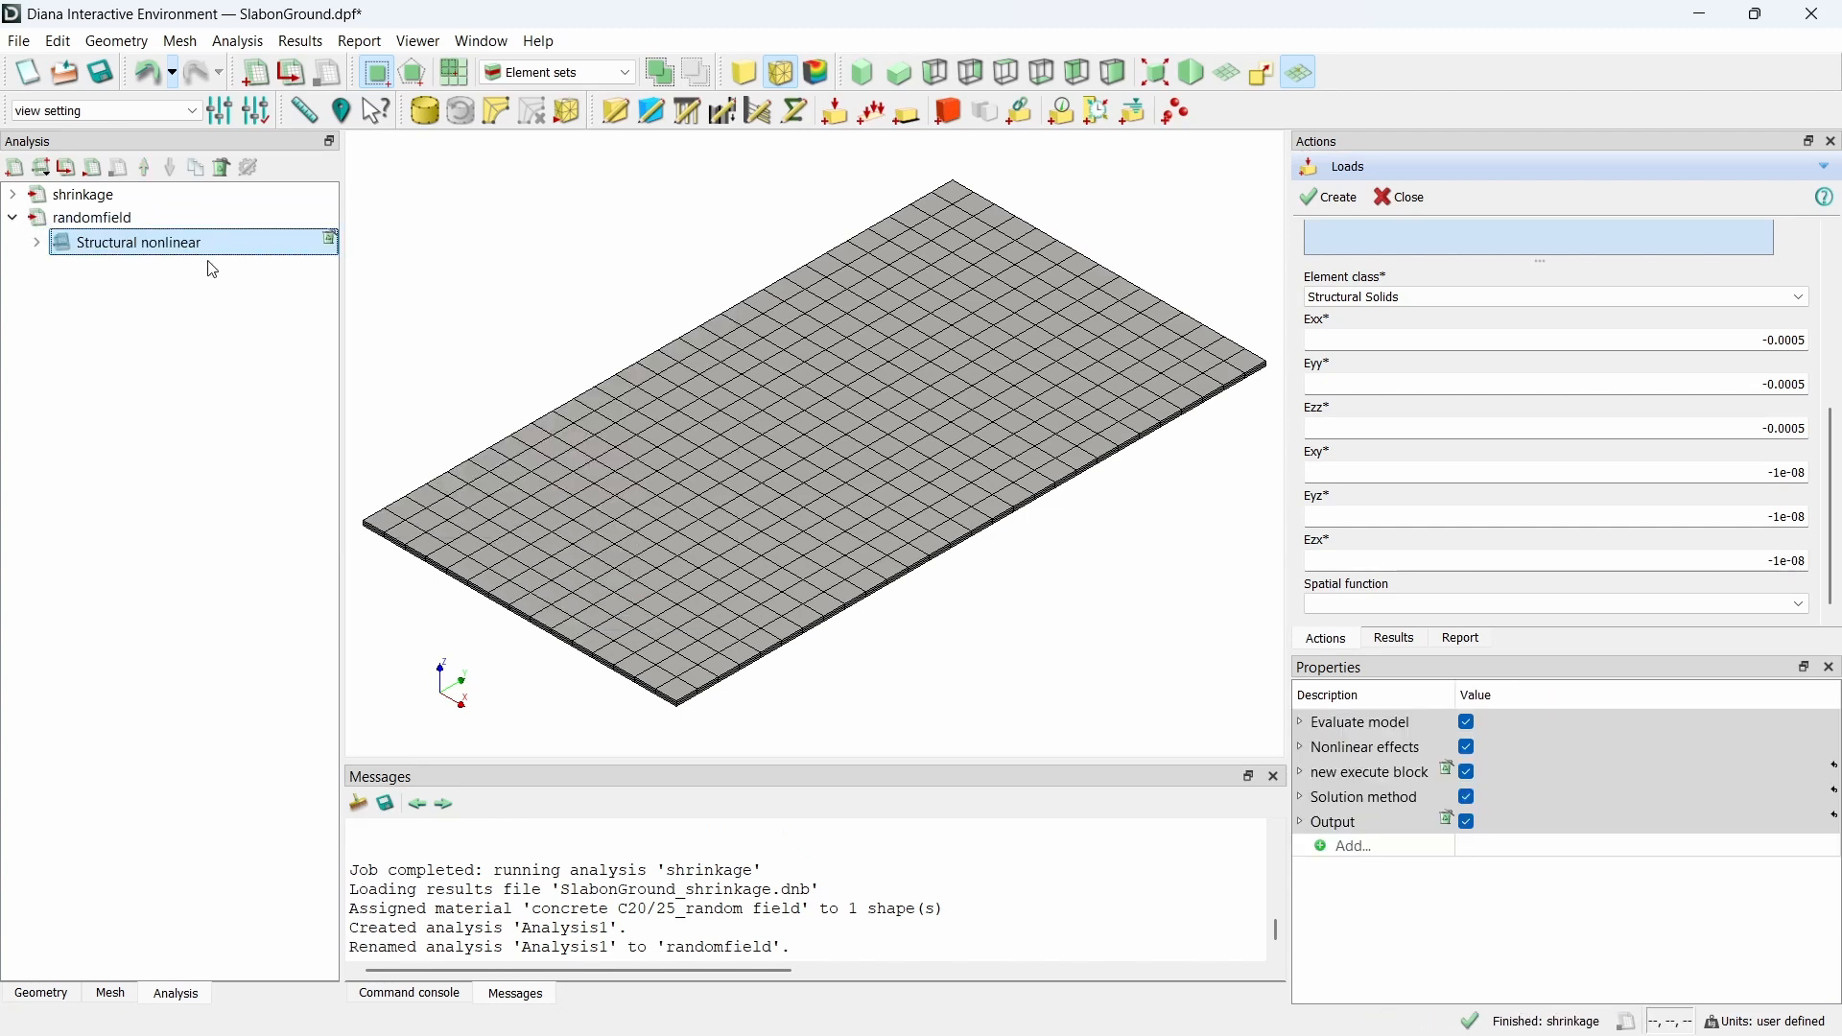
pyautogui.click(60, 320)
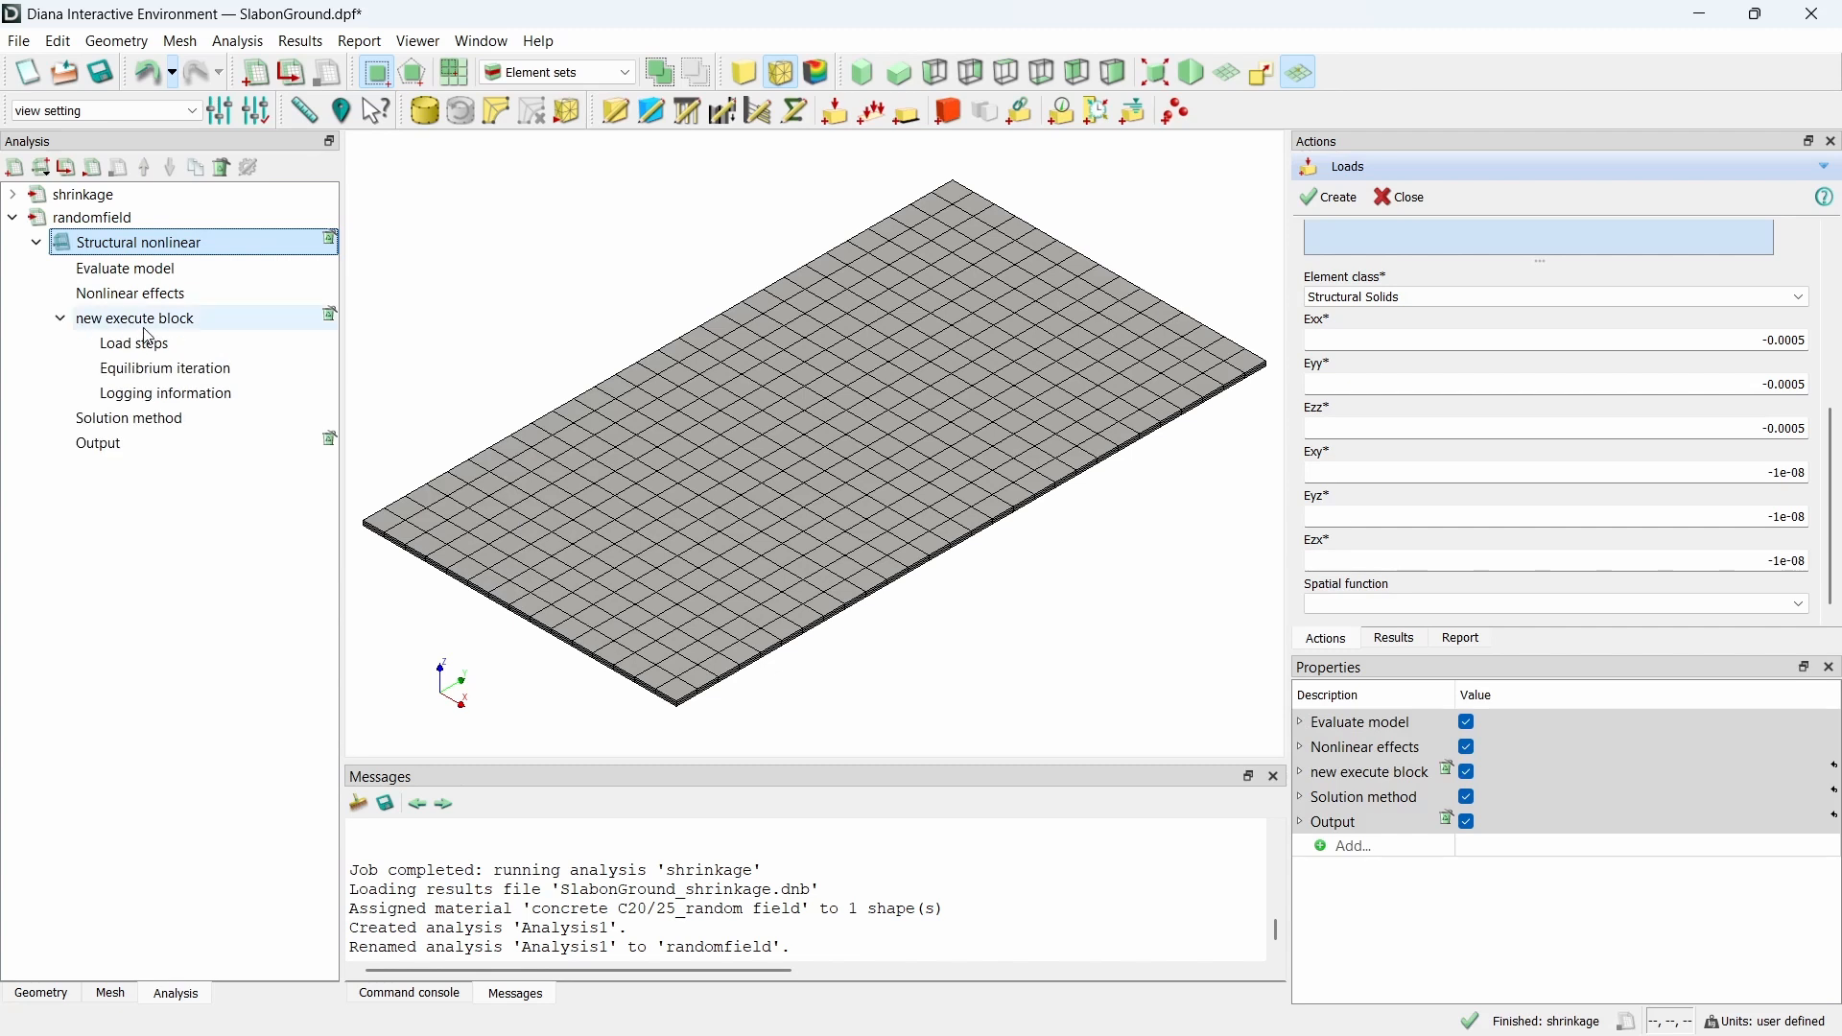
pyautogui.click(334, 318)
# - Add a start steps execute block to the structural nonlinear command and name it "SW"
pyautogui.rightClick(289, 245)
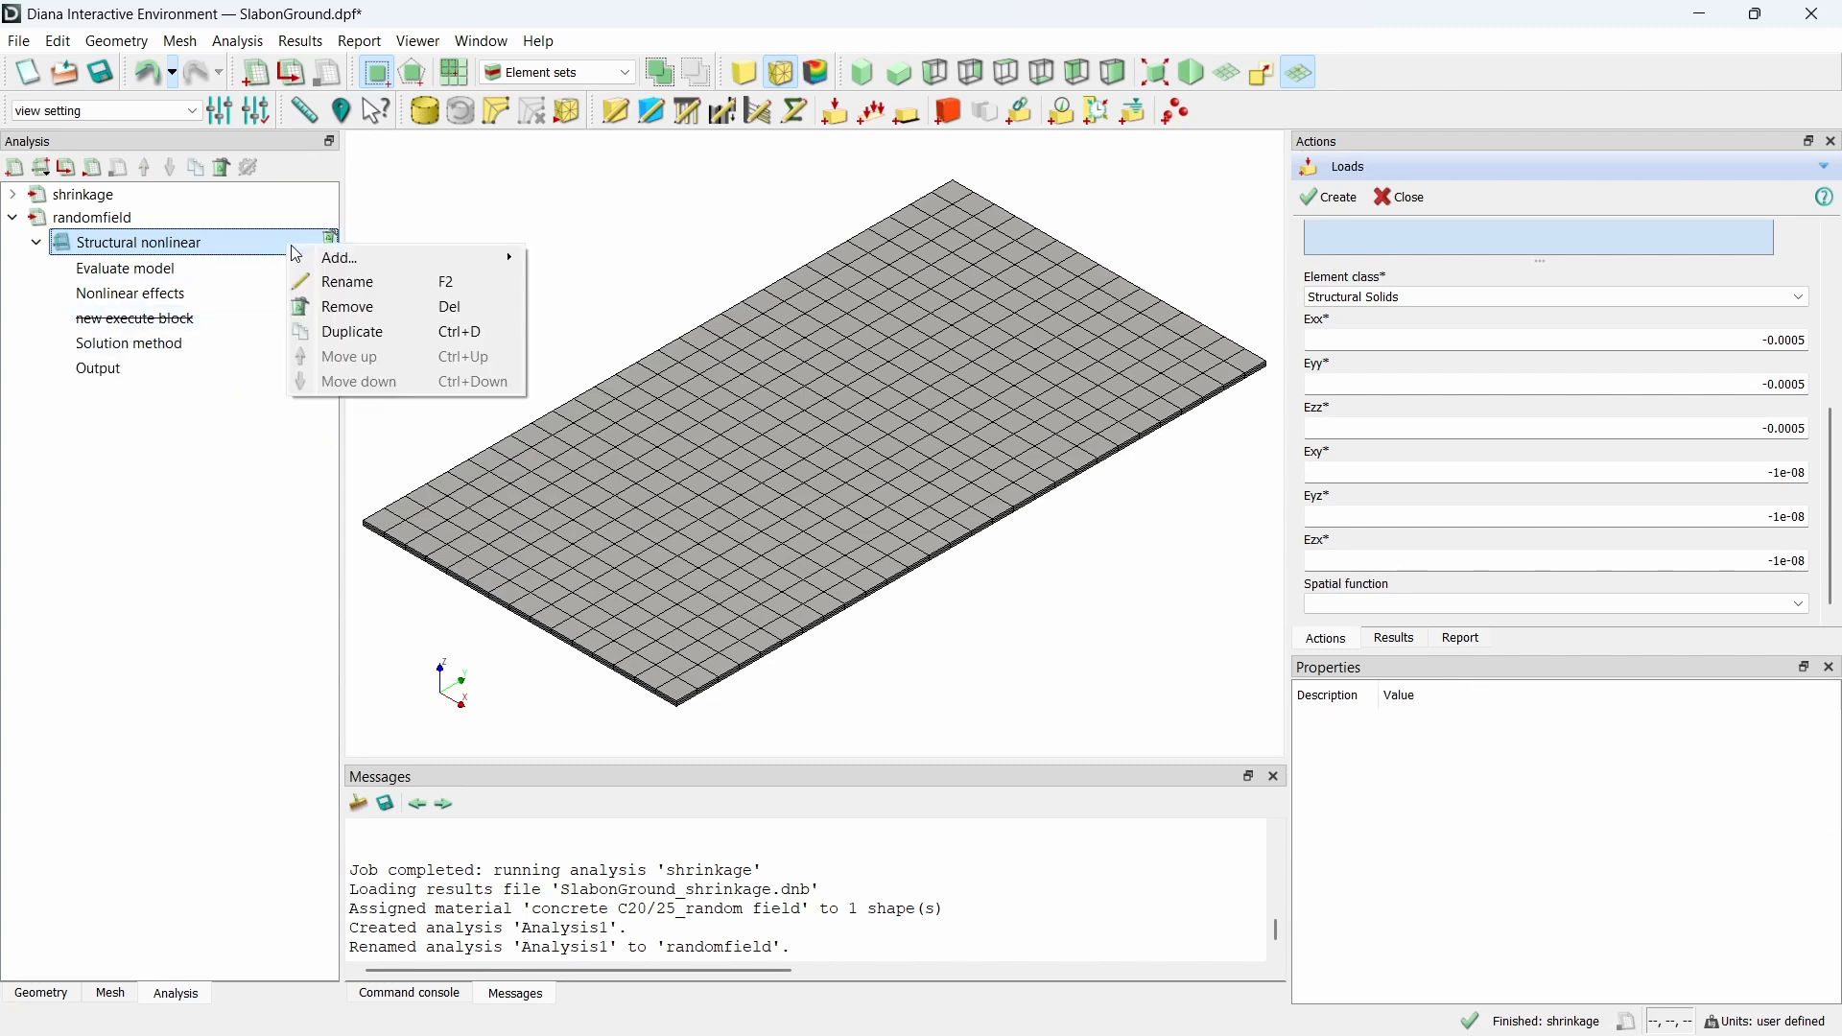
pyautogui.moveTo(324, 259)
pyautogui.click(566, 268)
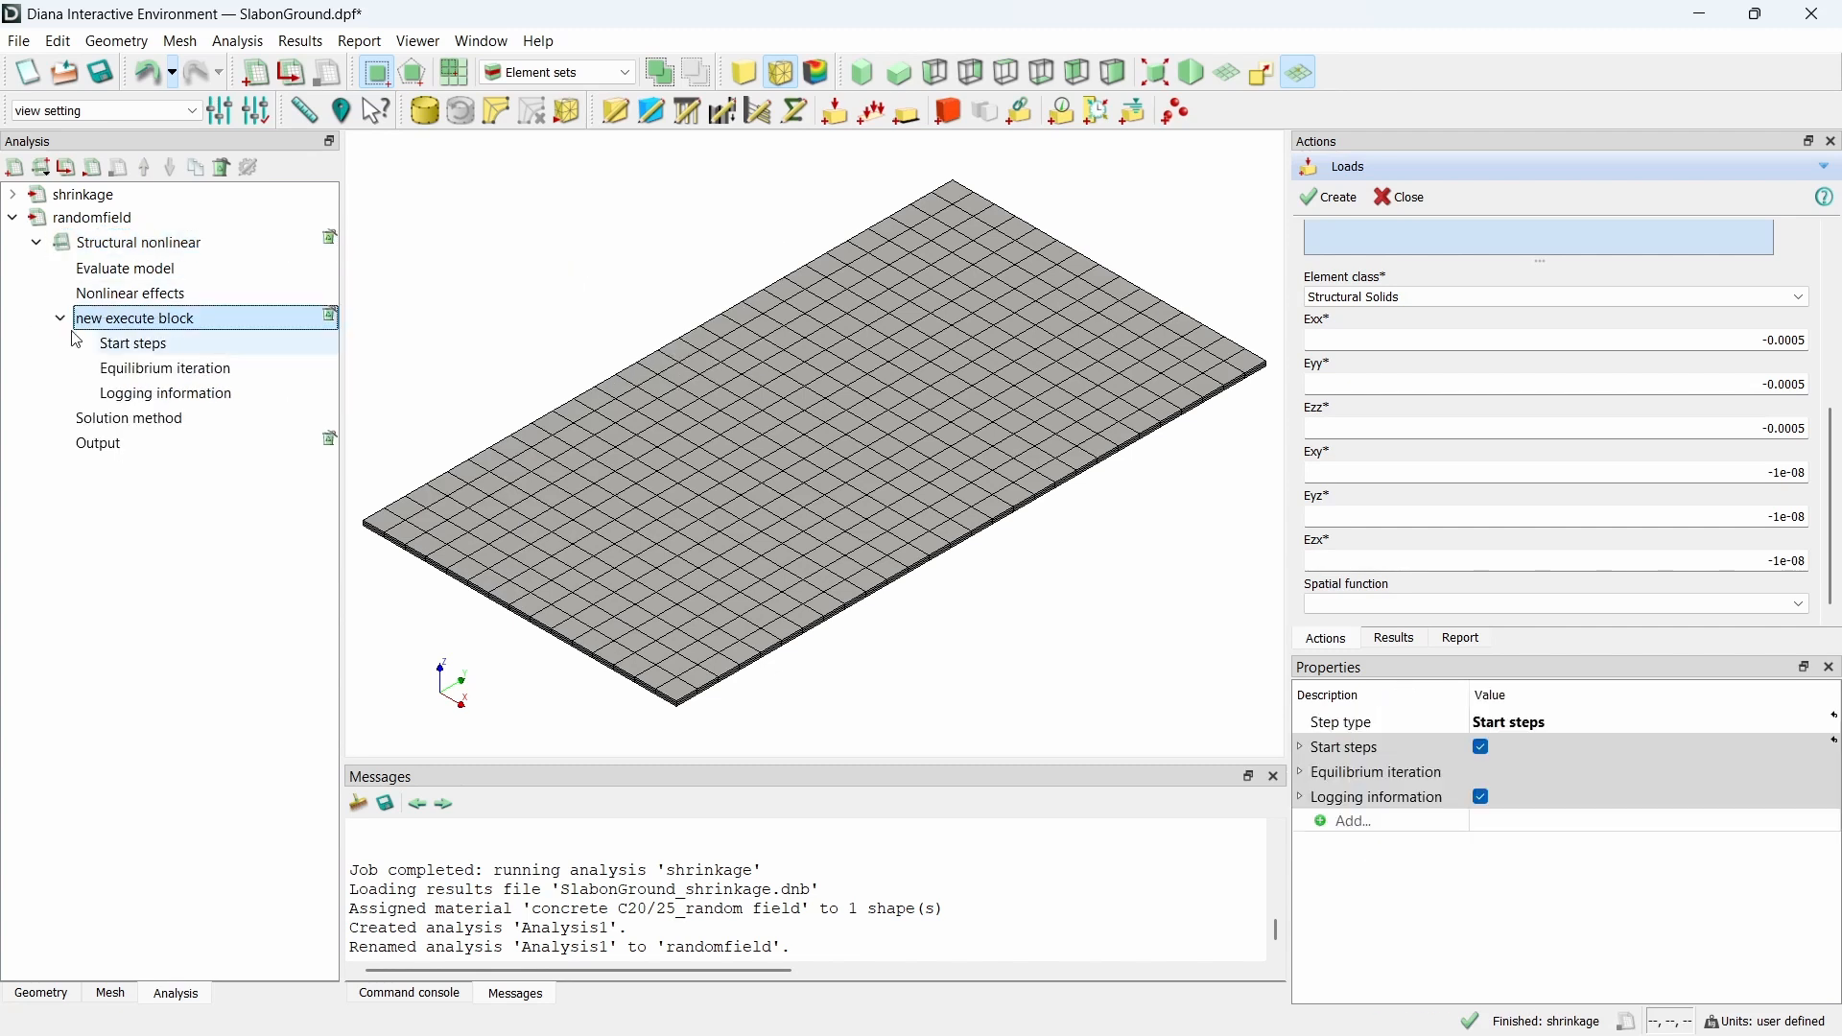
pyautogui.doubleClick(110, 319)
pyautogui.write('SW')
pyautogui.press('Return')
# - In the SW start steps, turn off the load of the previous phase and enable an additional load with load set SW
pyautogui.doubleClick(125, 343)
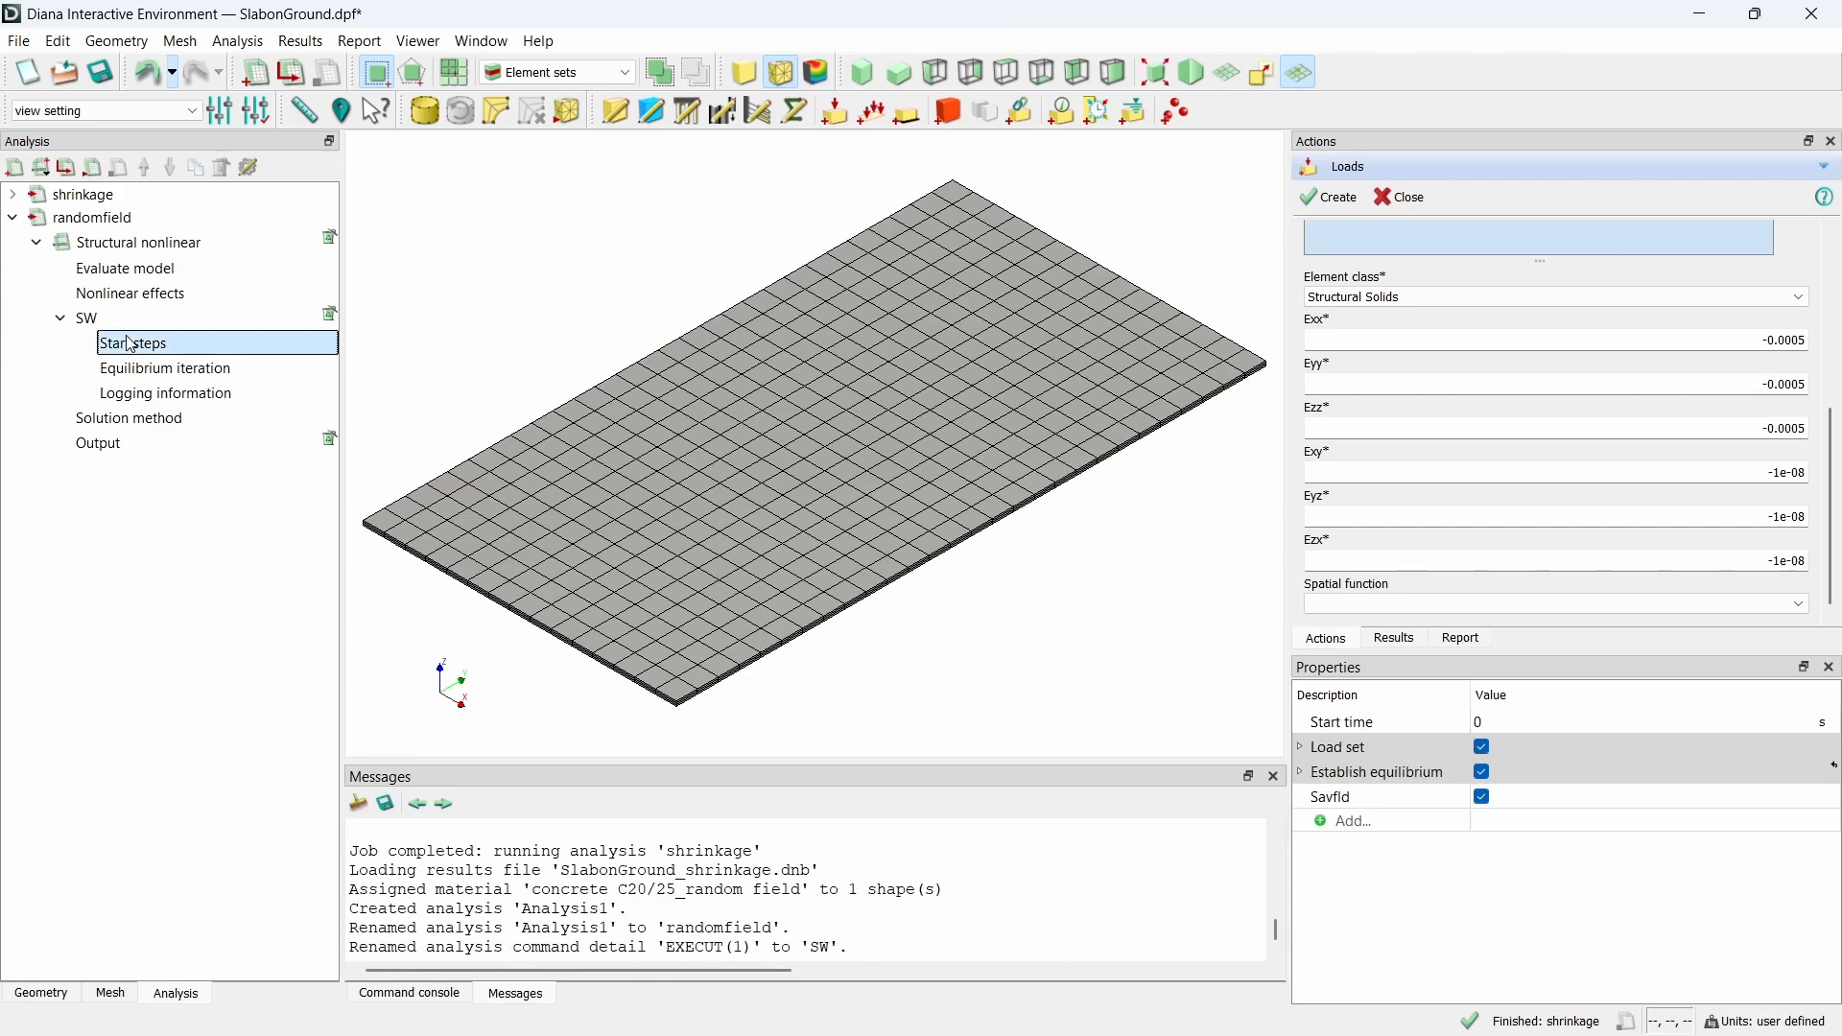
pyautogui.click(902, 628)
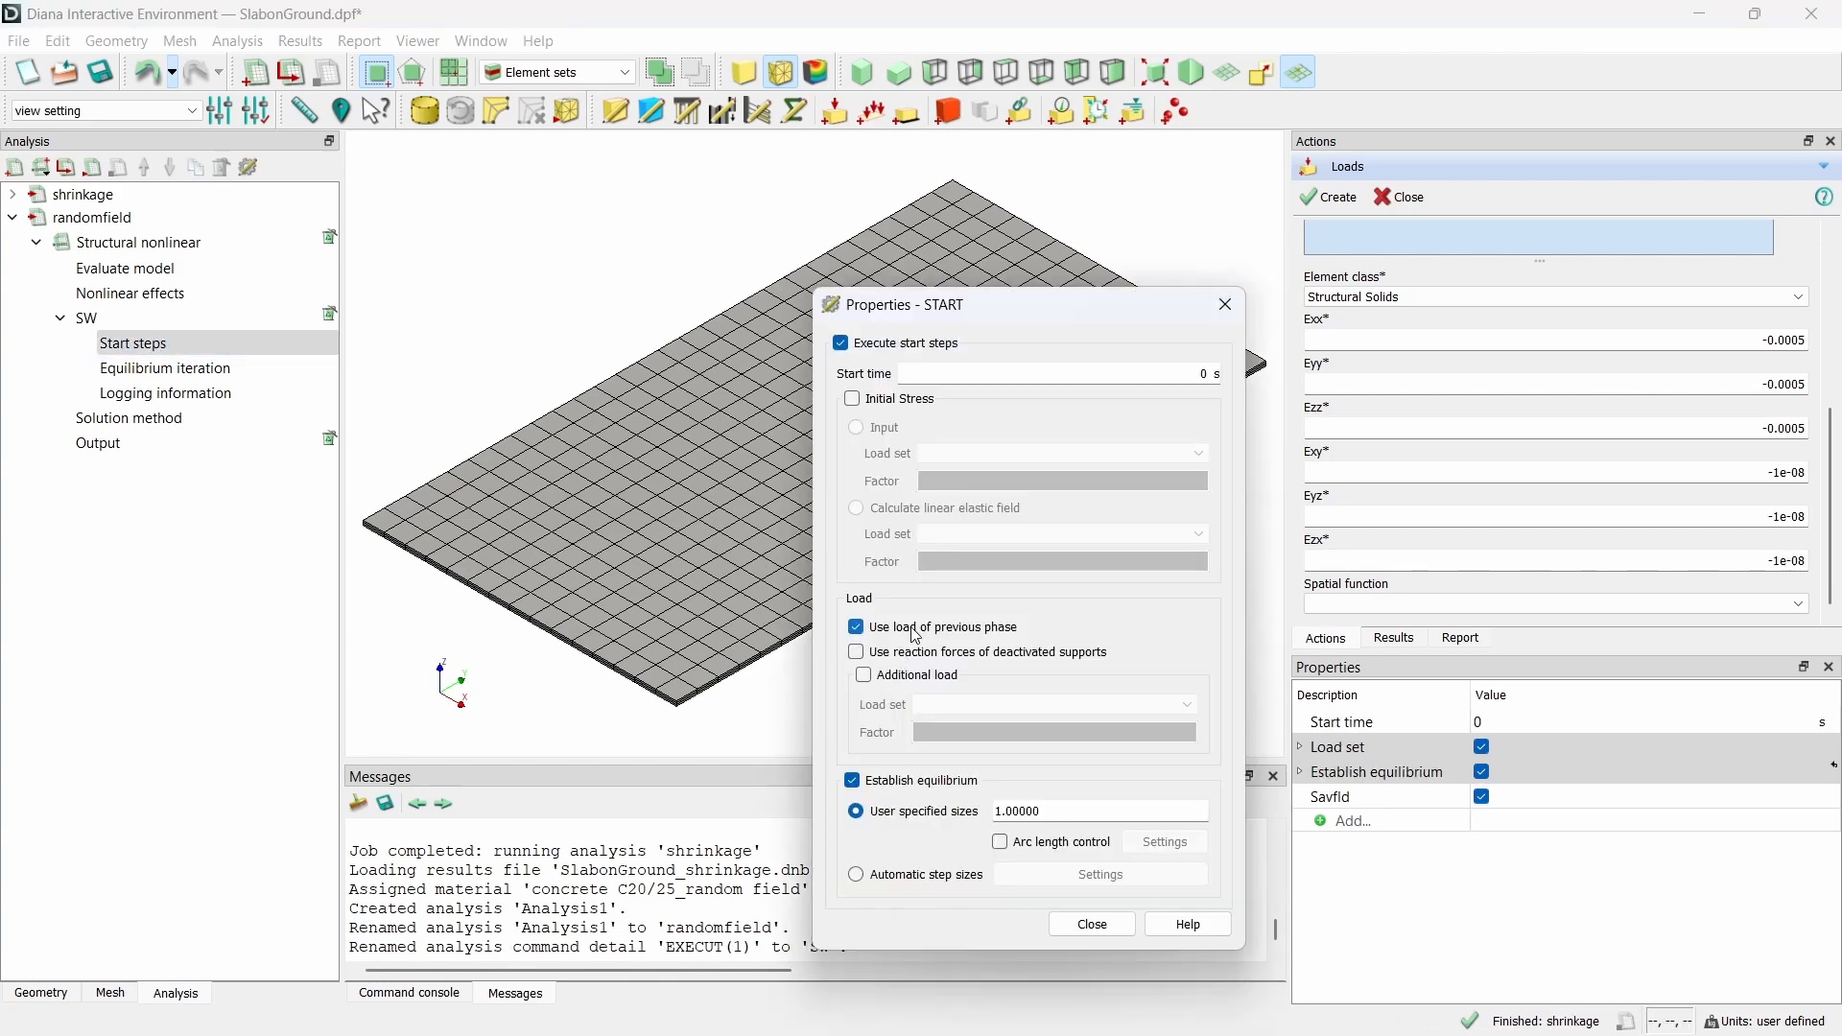
pyautogui.click(916, 675)
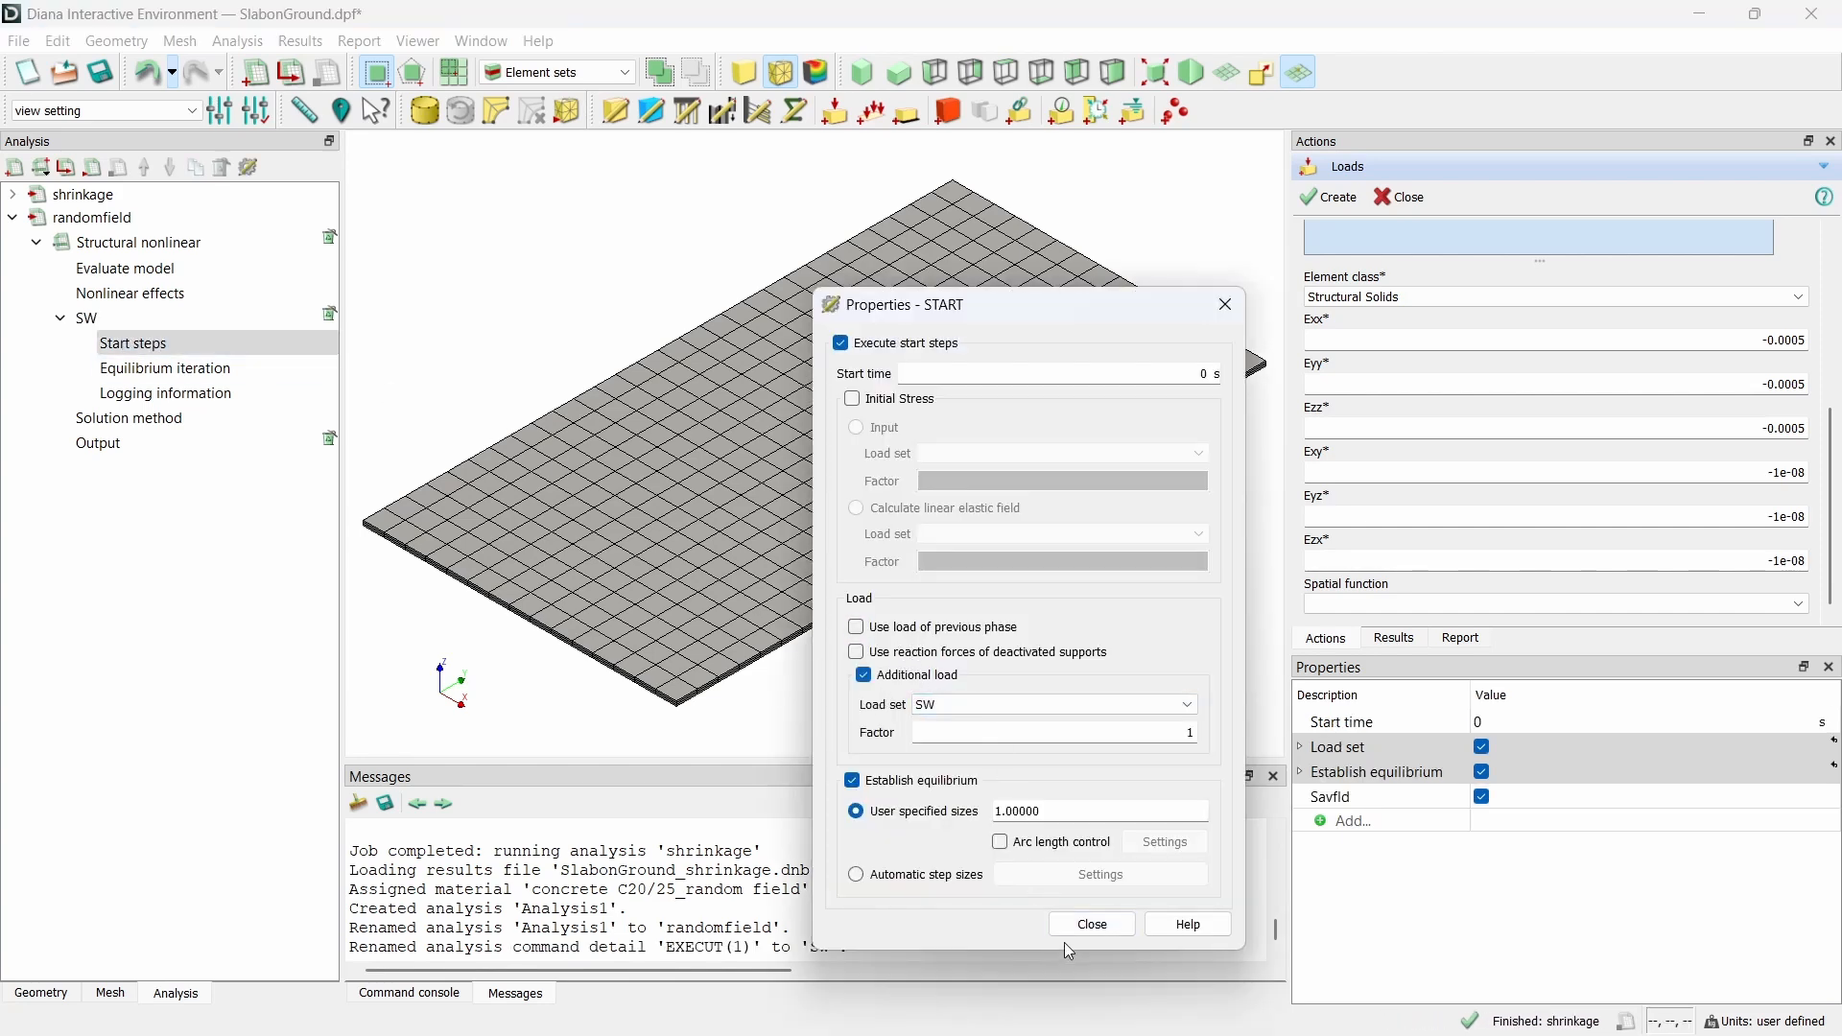
pyautogui.click(1092, 927)
# - Add a load steps execute block to the structural nonlinear command and name it "strain load"
pyautogui.rightClick(143, 219)
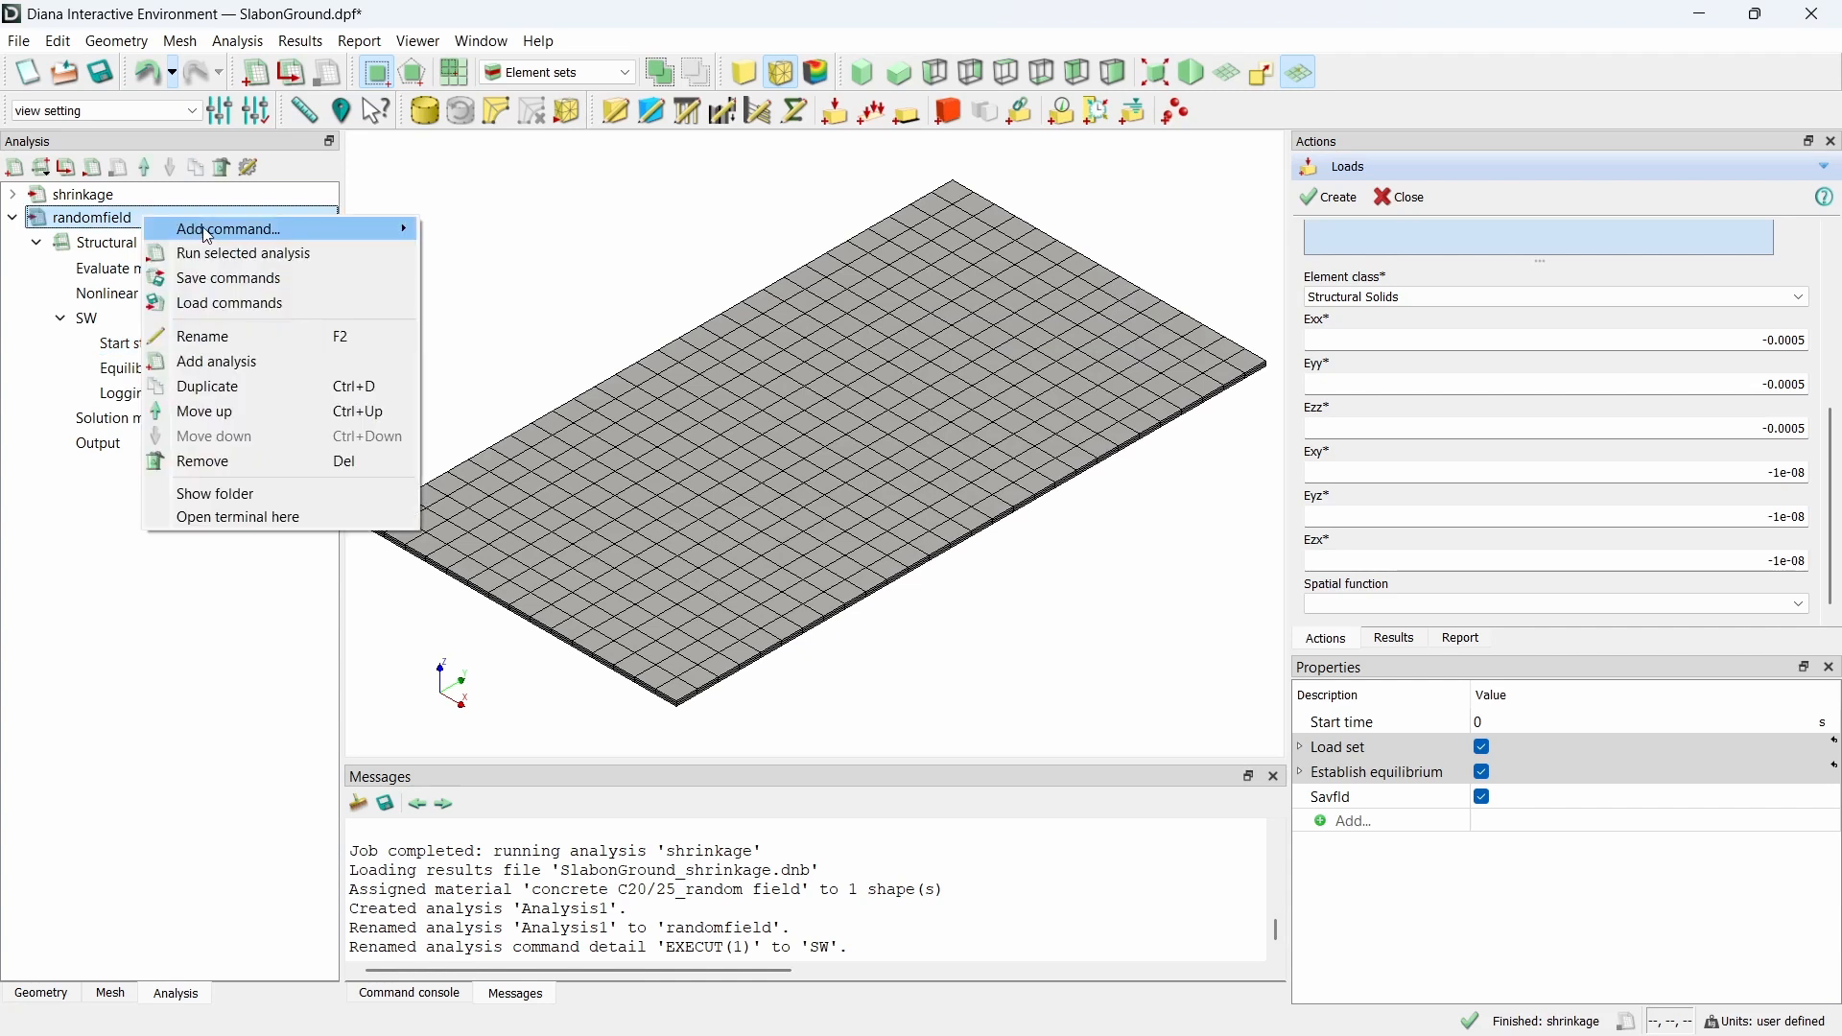
pyautogui.rightClick(108, 247)
pyautogui.moveTo(203, 265)
pyautogui.click(412, 284)
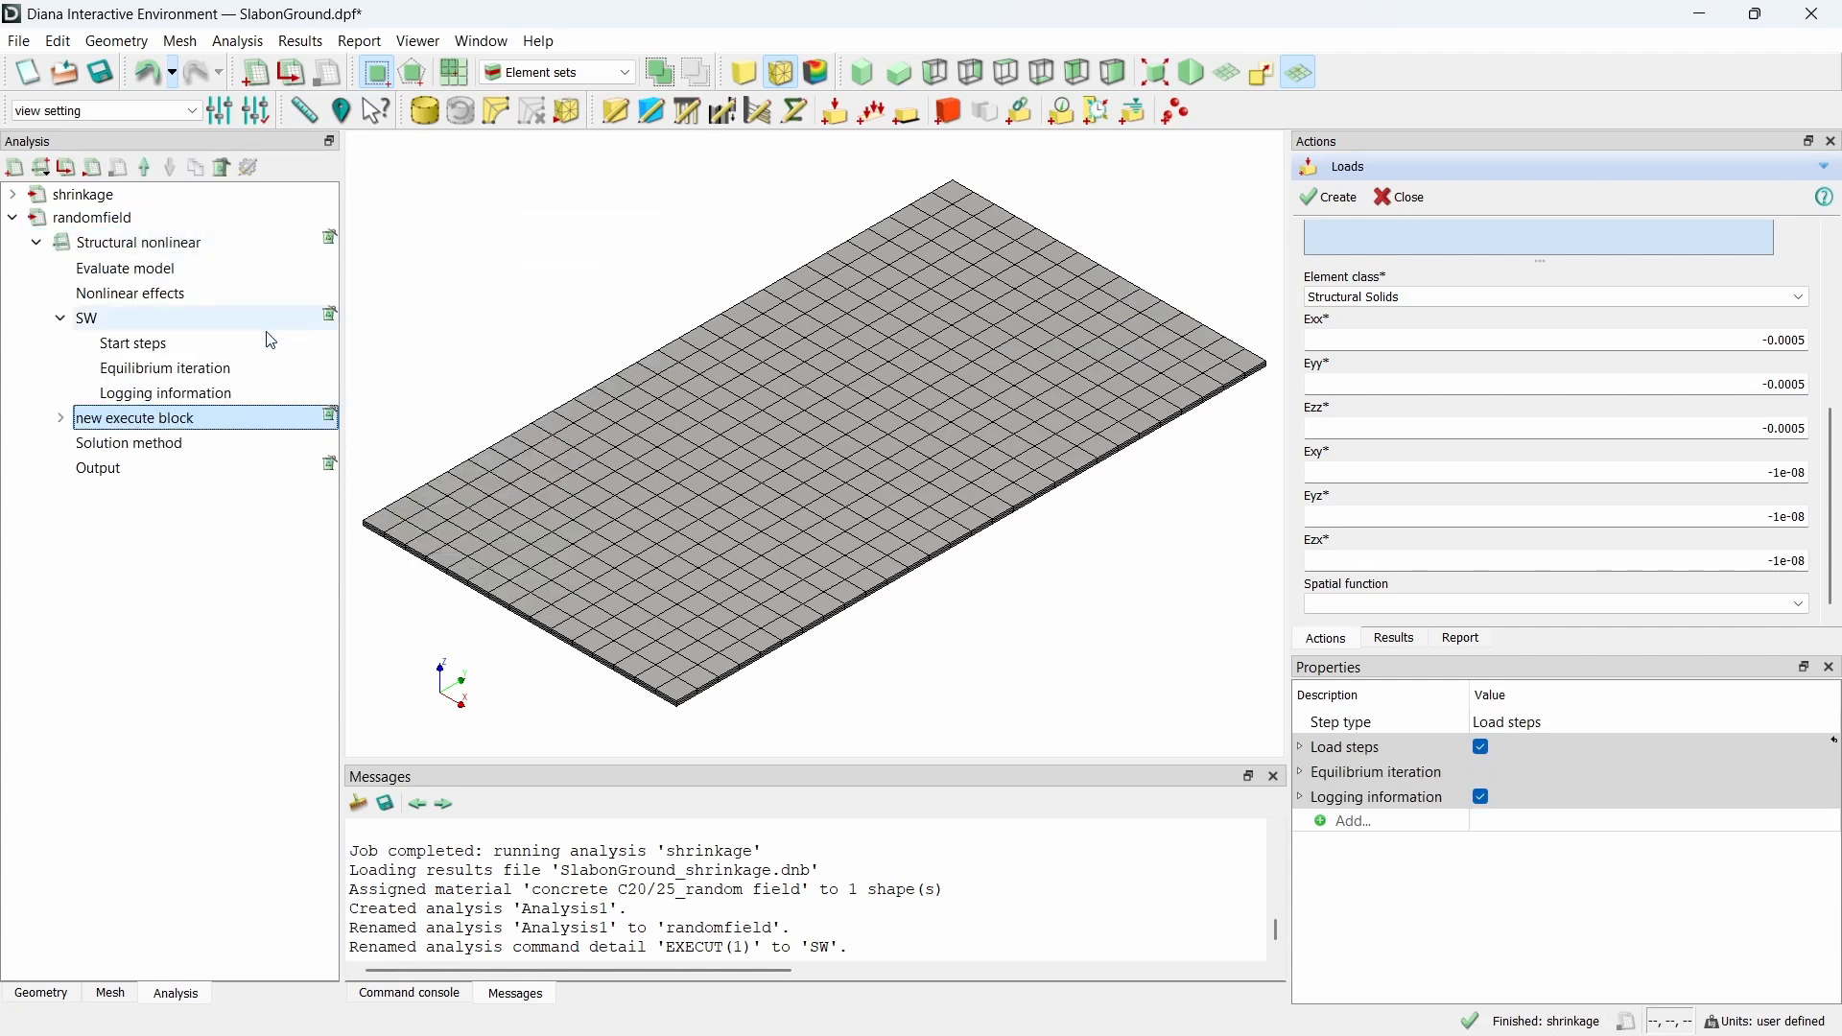
pyautogui.write('s')
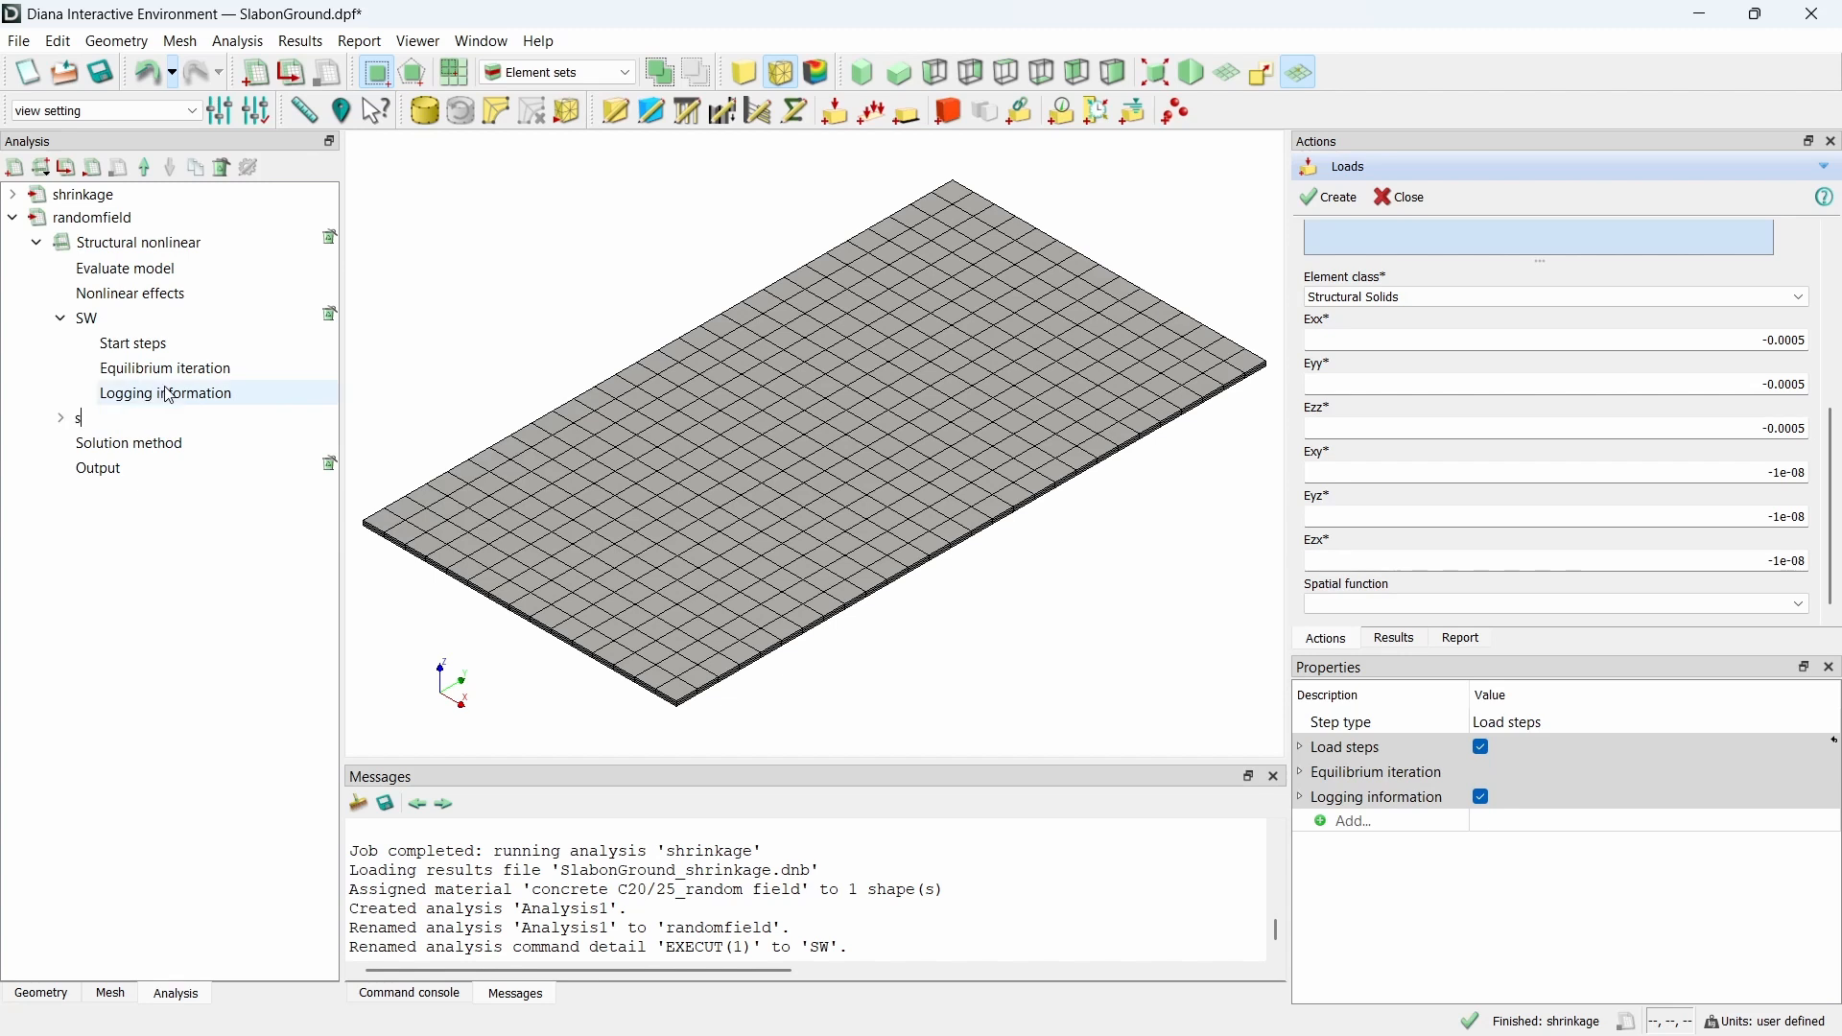
pyautogui.write('train load')
pyautogui.press('Return')
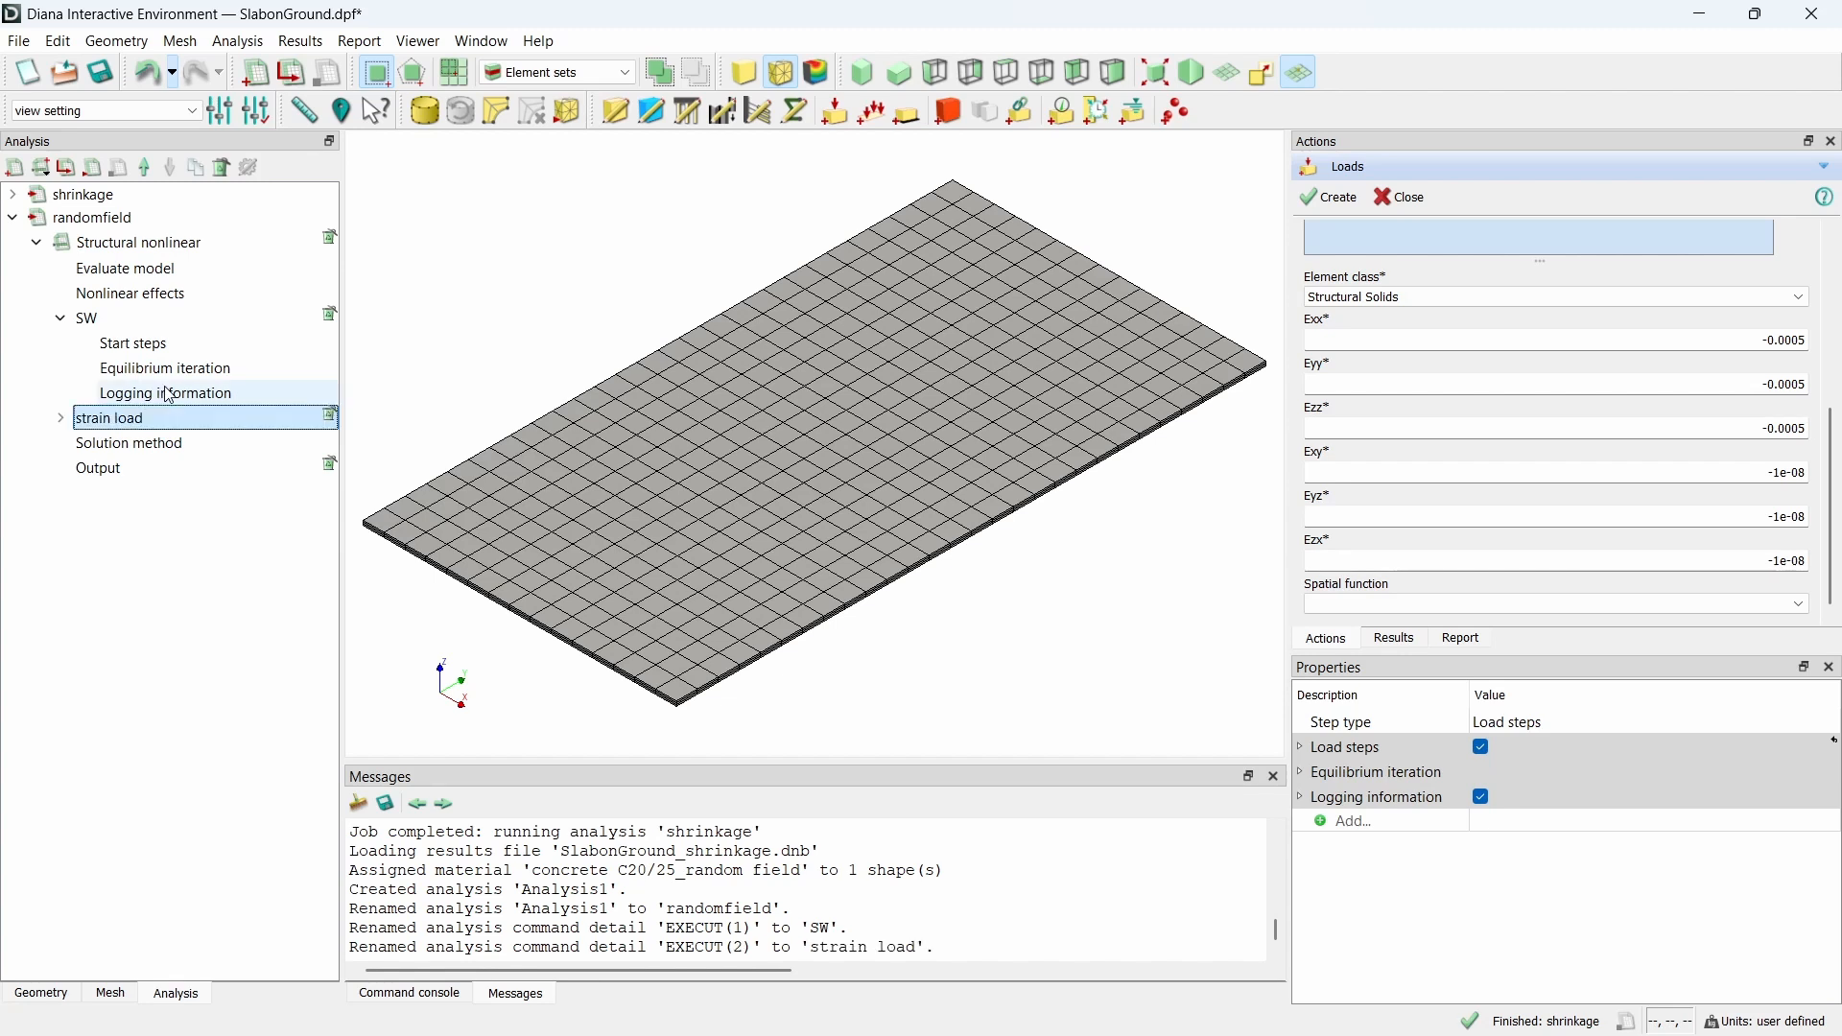
# - For the strain load block's load steps, choose load set "strain load" with user specified sizes 0.1(8)
pyautogui.click(61, 418)
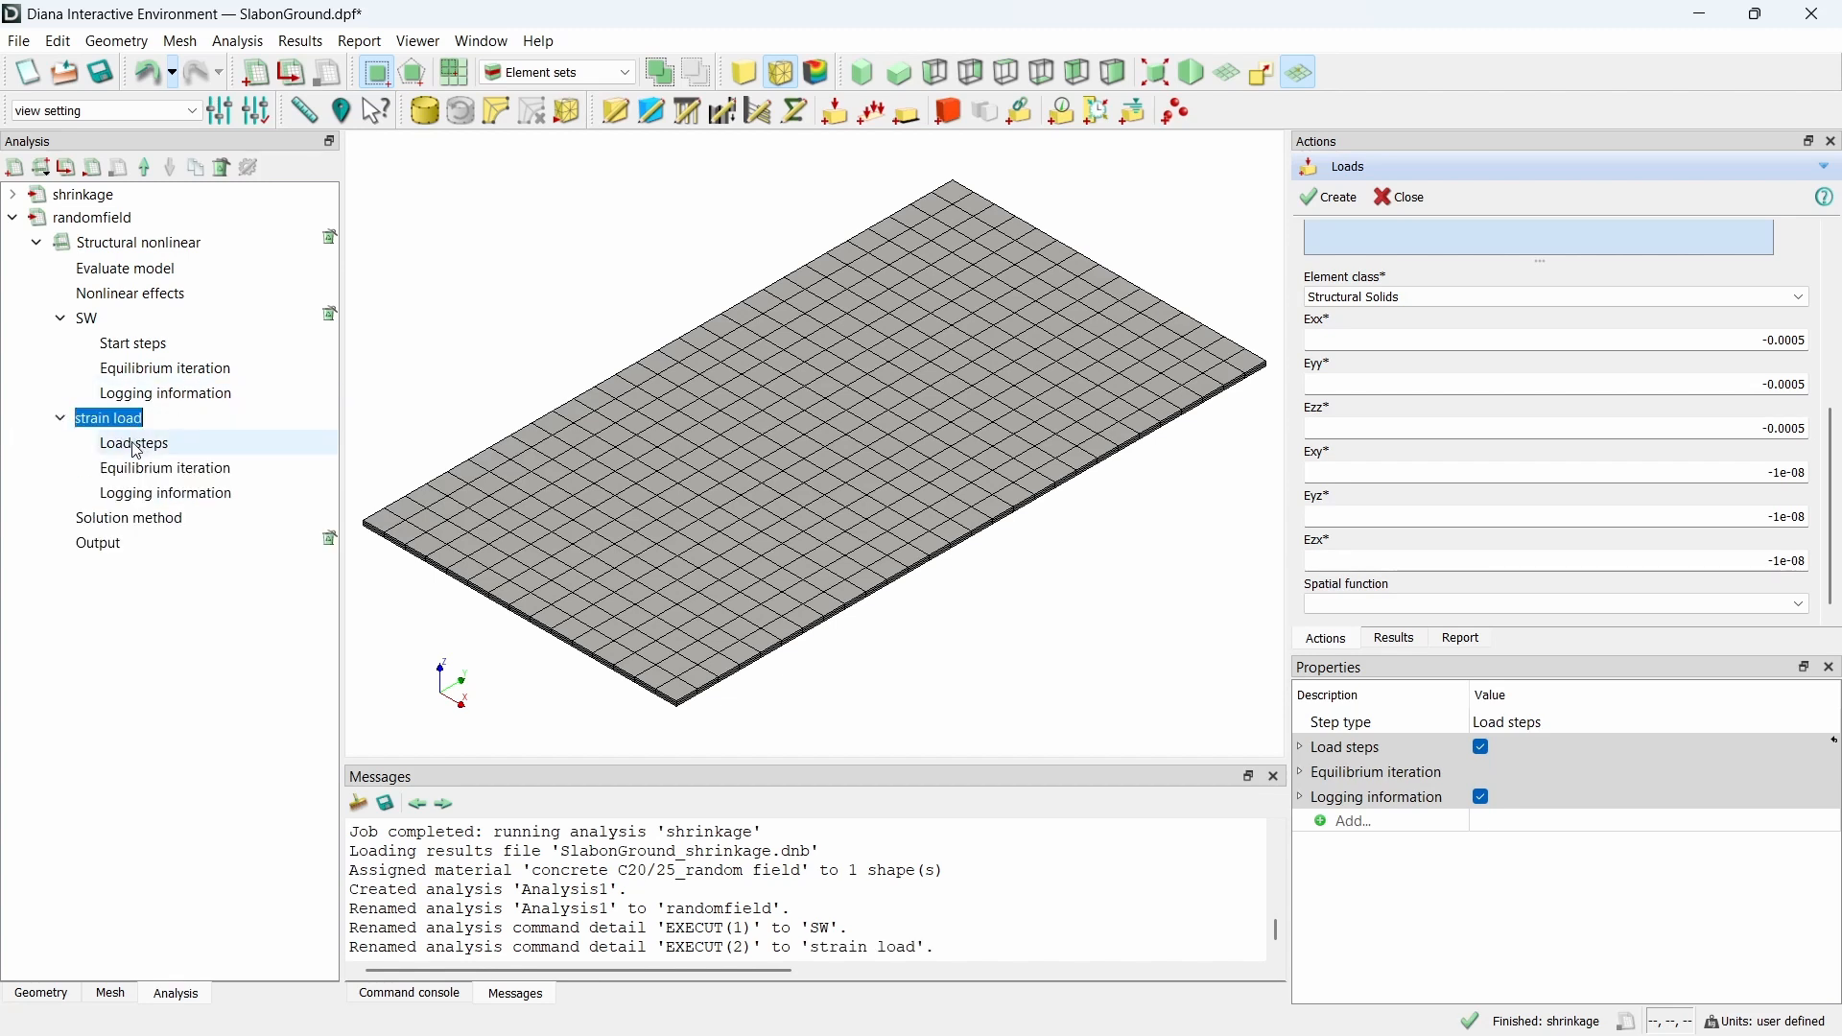
pyautogui.doubleClick(137, 450)
pyautogui.click(1085, 470)
pyautogui.click(1077, 503)
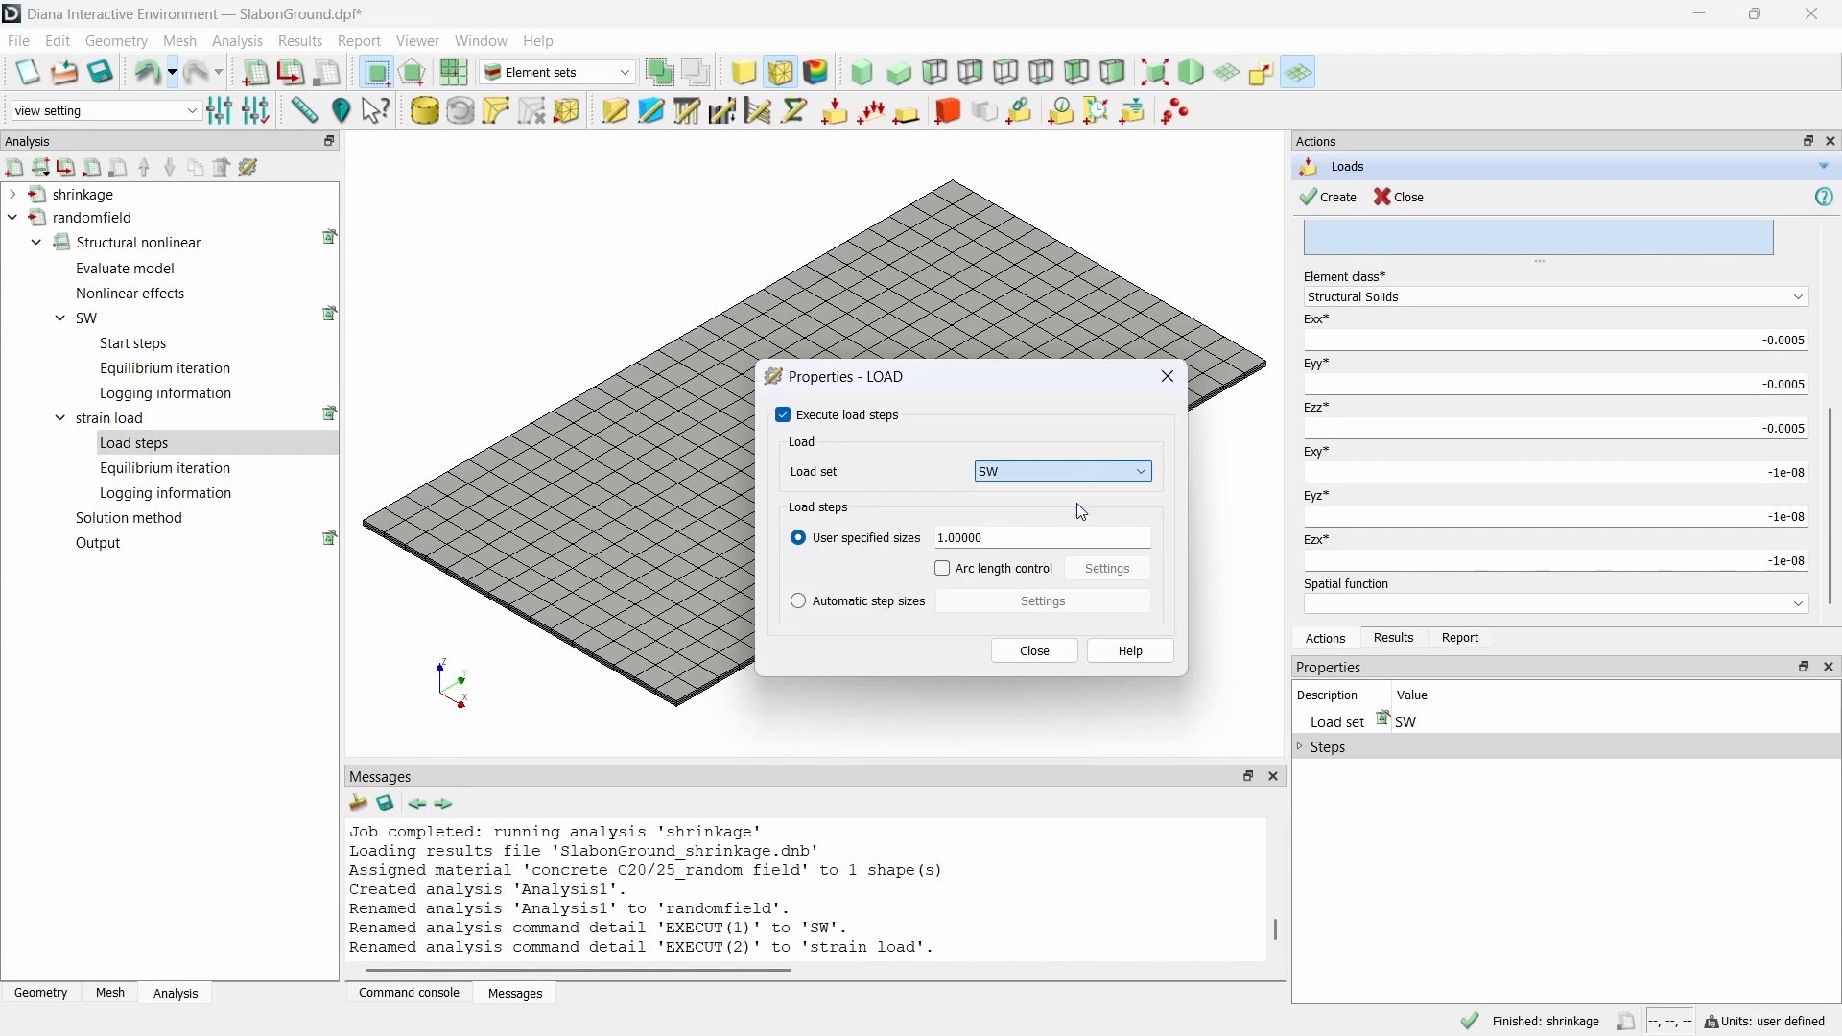
pyautogui.press('Tab')
pyautogui.write('0.')
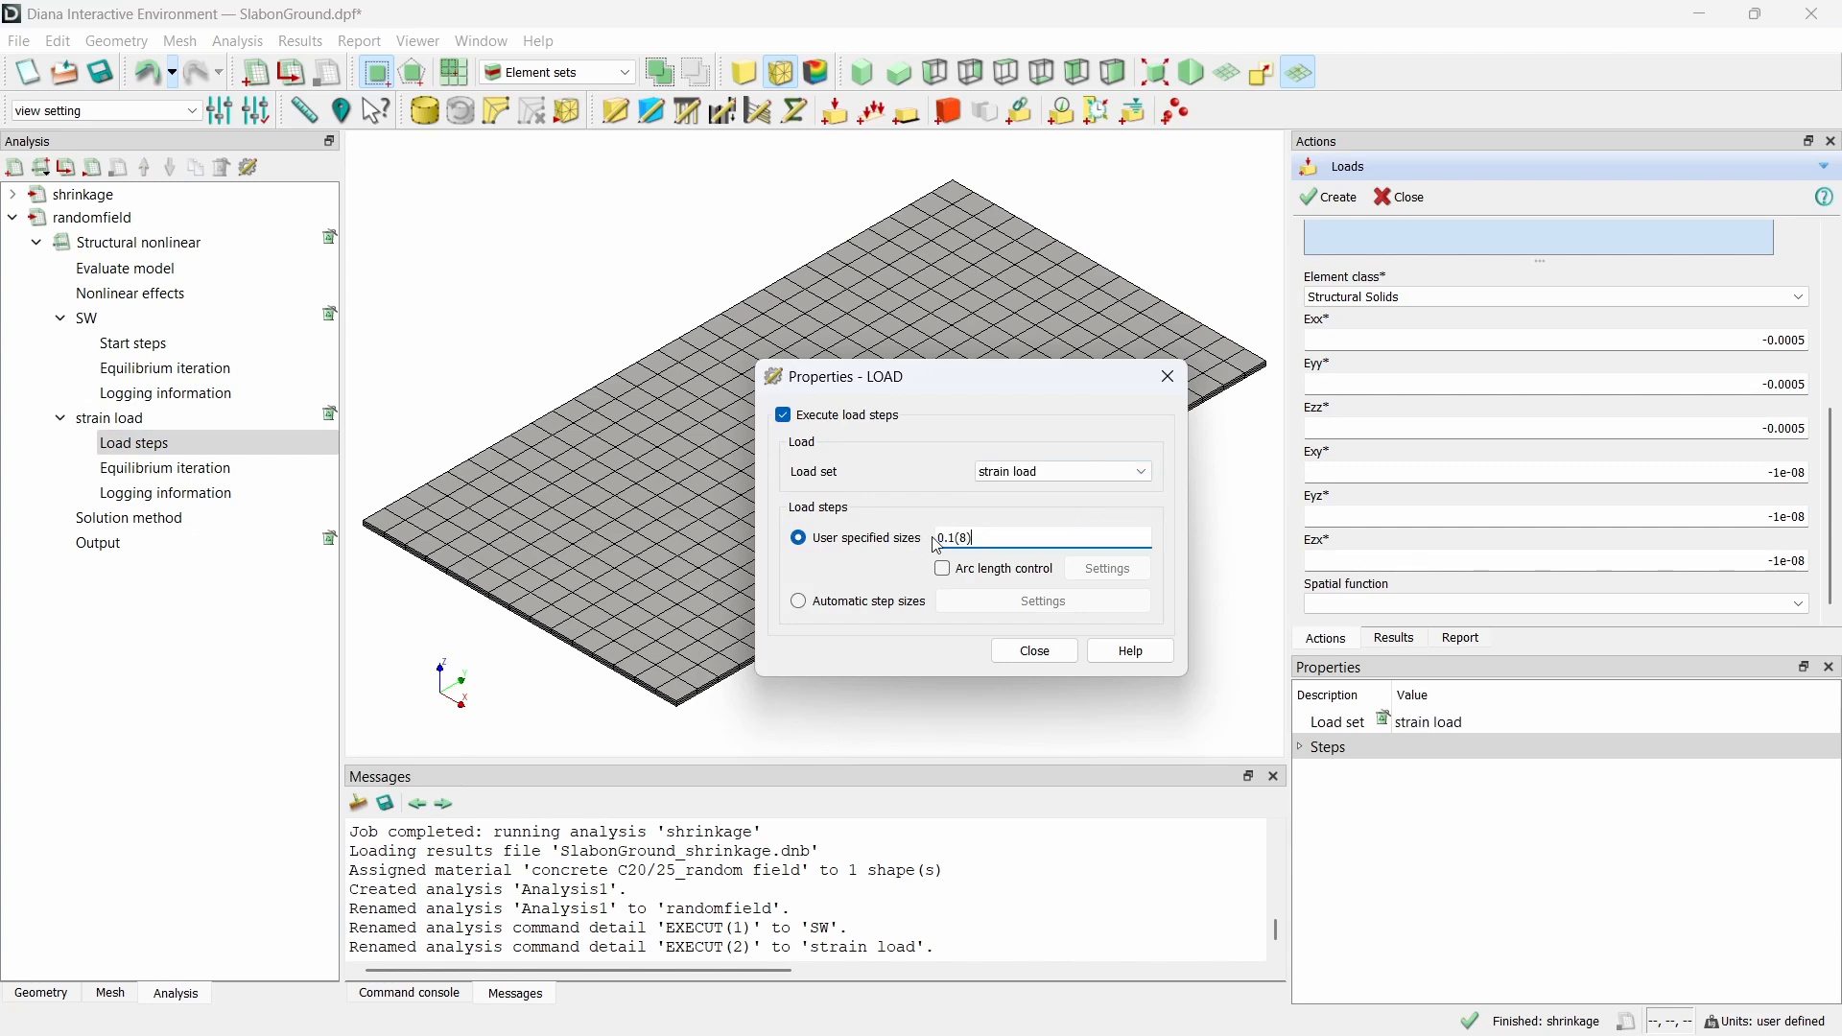
pyautogui.click(1035, 652)
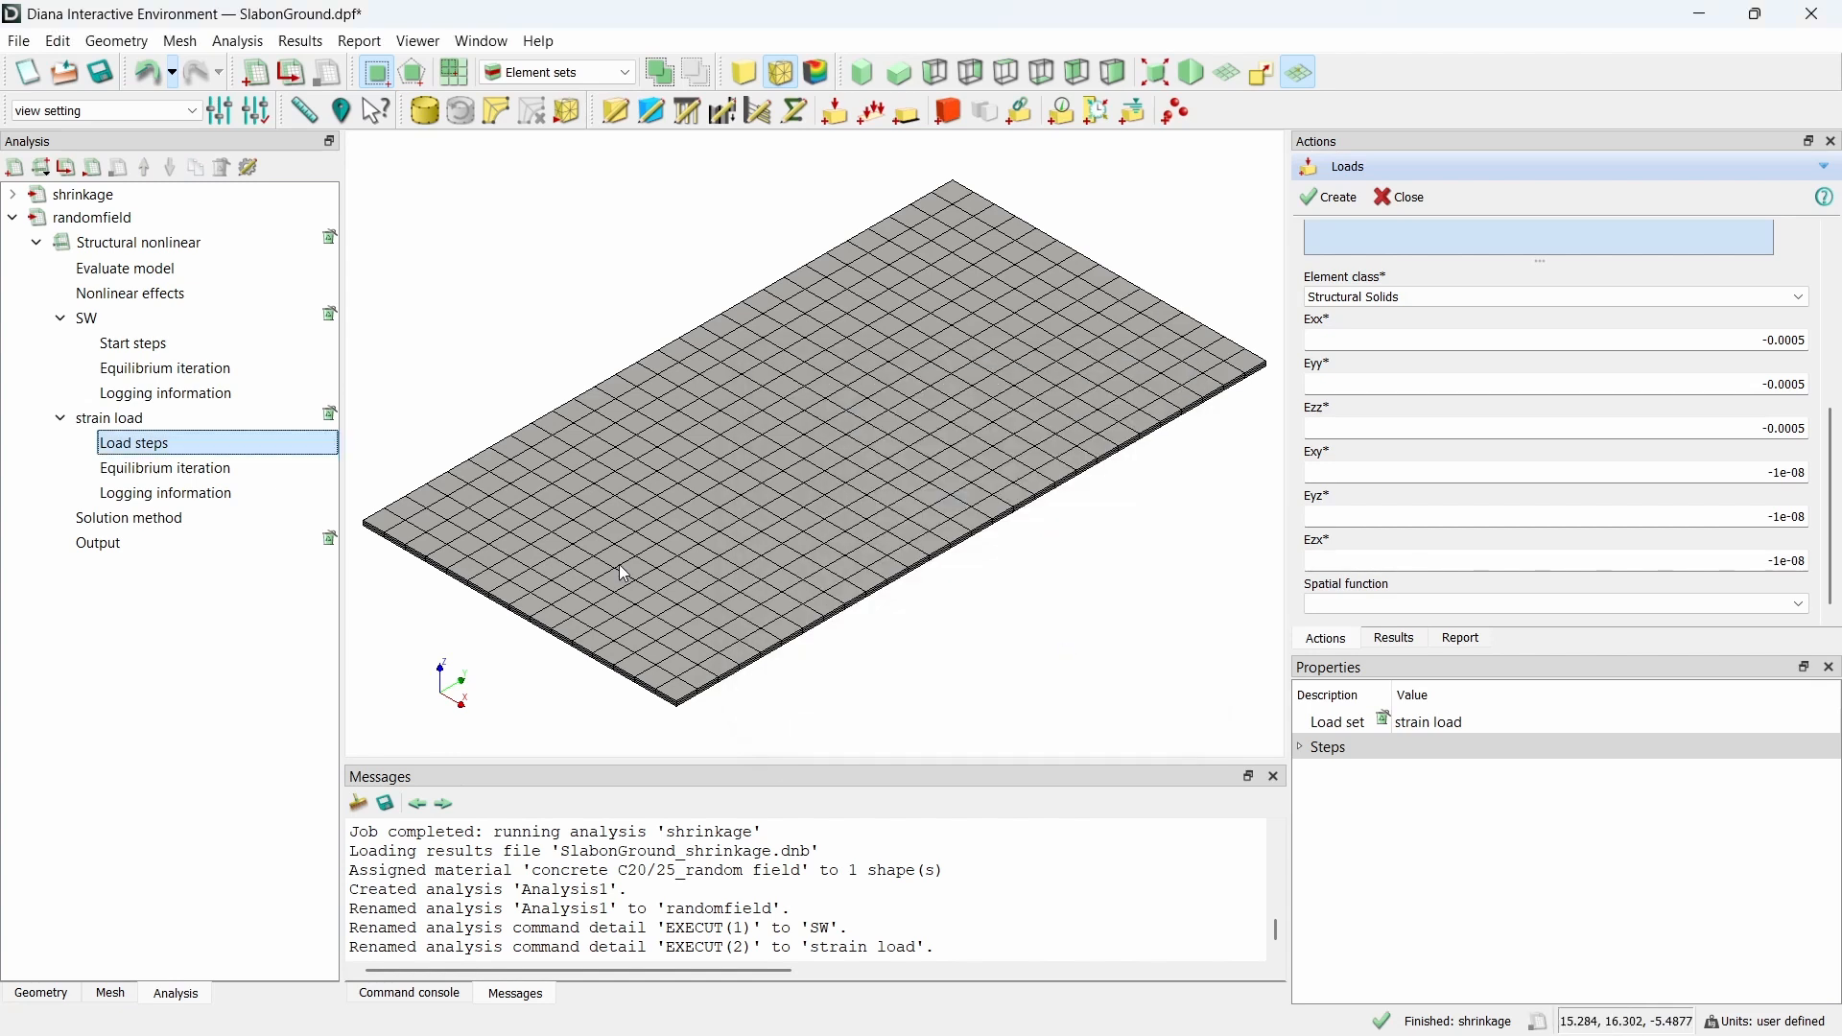
# - Set the strain load block's equilibrium iteration to the Secant (Quasi-Newton) method with a maximum of 20 iterations
pyautogui.doubleClick(158, 471)
pyautogui.click(1041, 409)
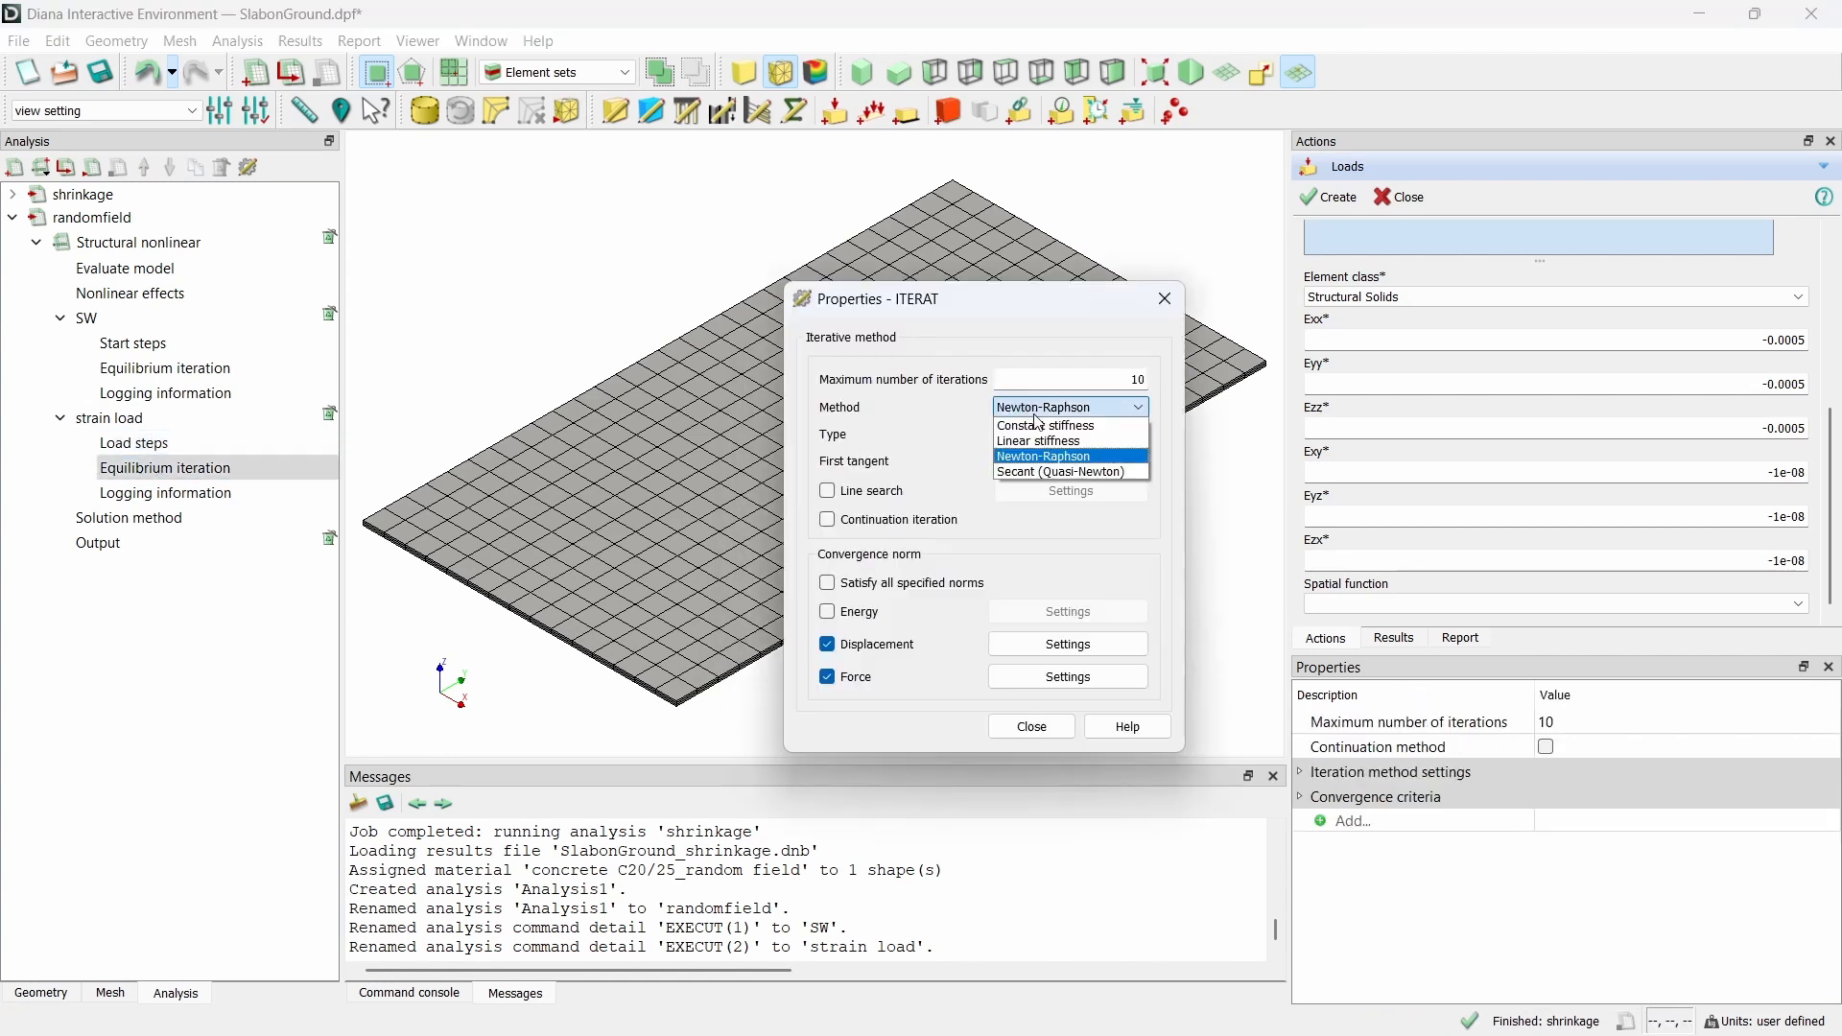
pyautogui.click(1054, 471)
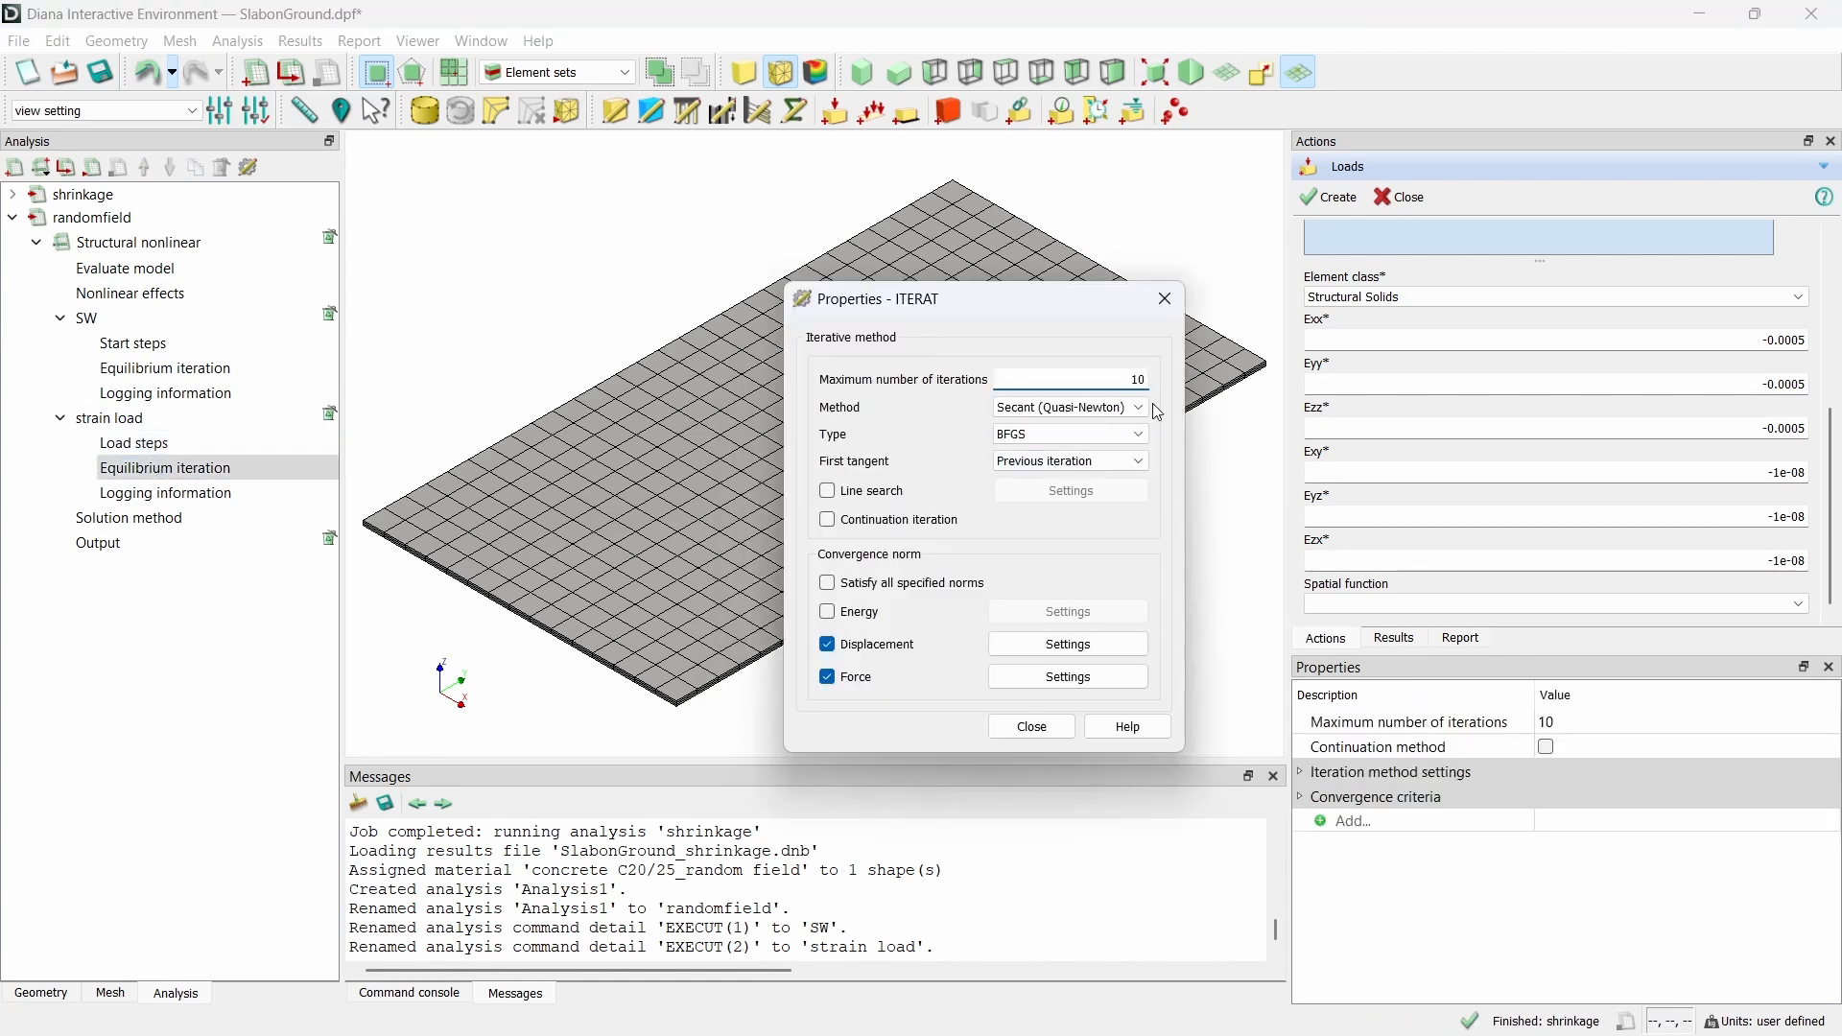
# - Use only the energy convergence norm for the strain load iterations and let the analysis continue on no convergence
pyautogui.click(827, 643)
pyautogui.click(828, 678)
pyautogui.click(828, 613)
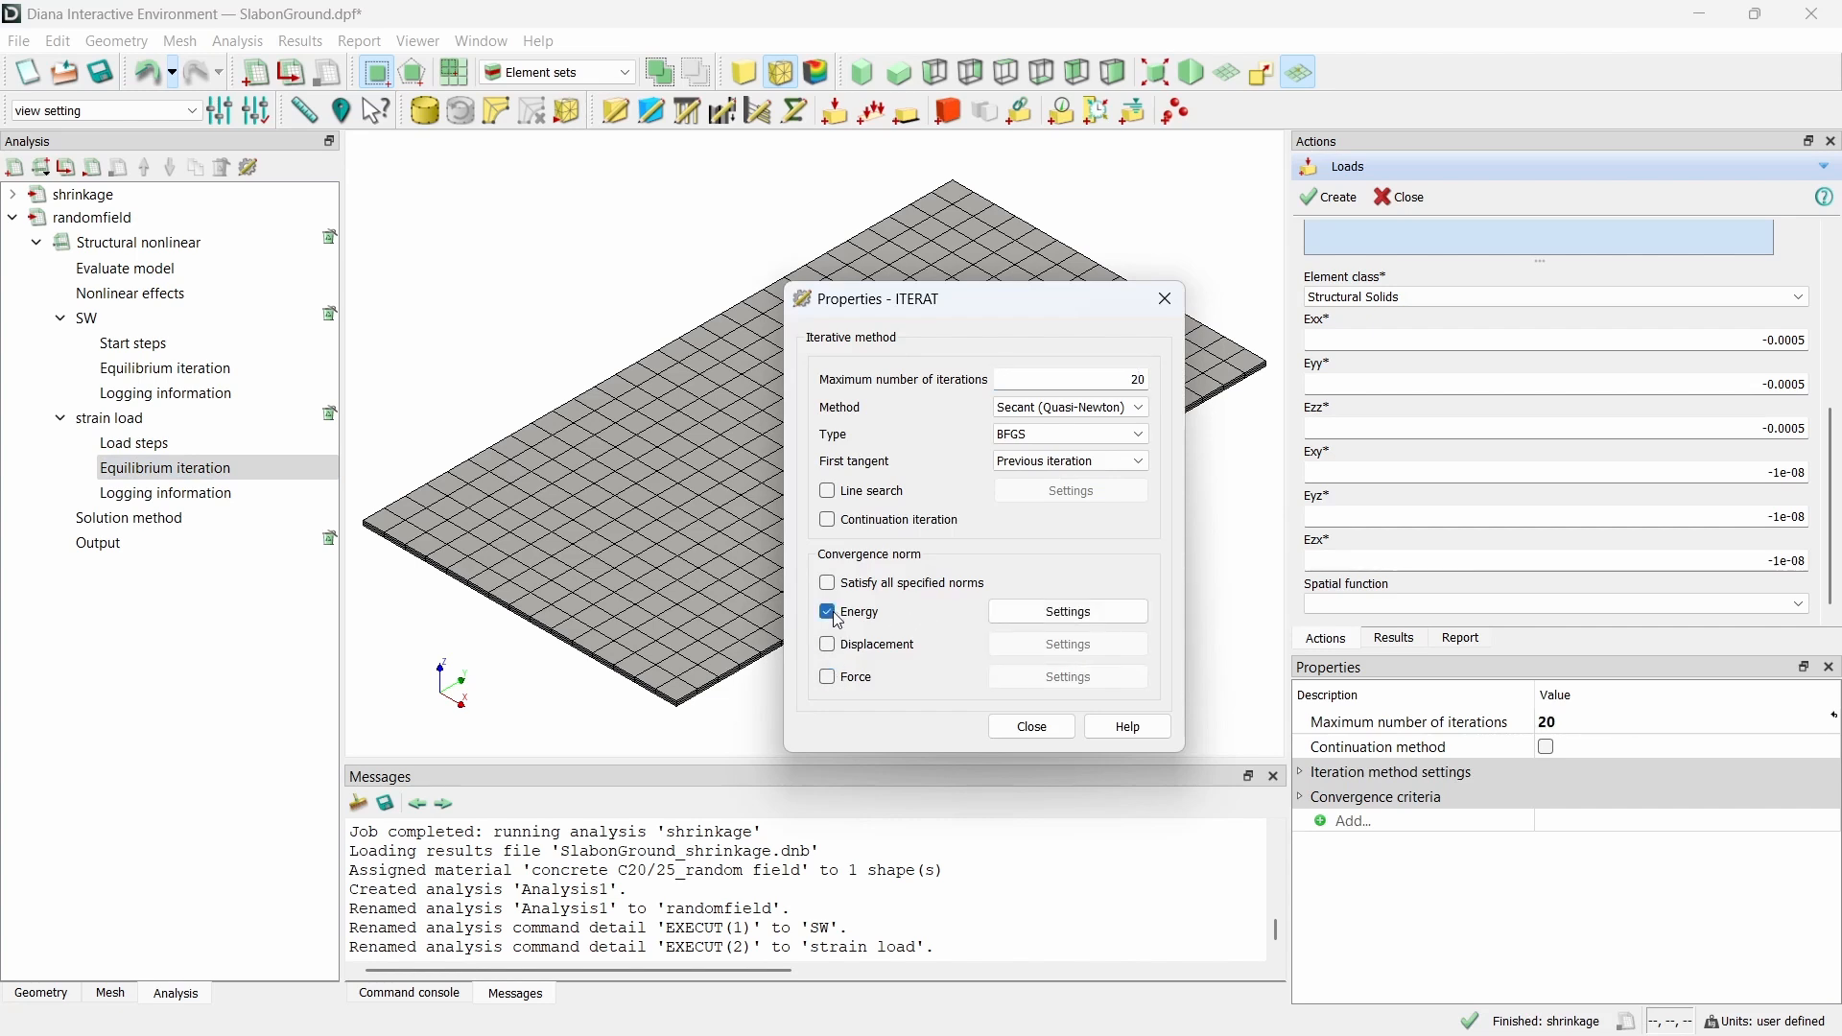
pyautogui.click(1068, 612)
pyautogui.click(1070, 531)
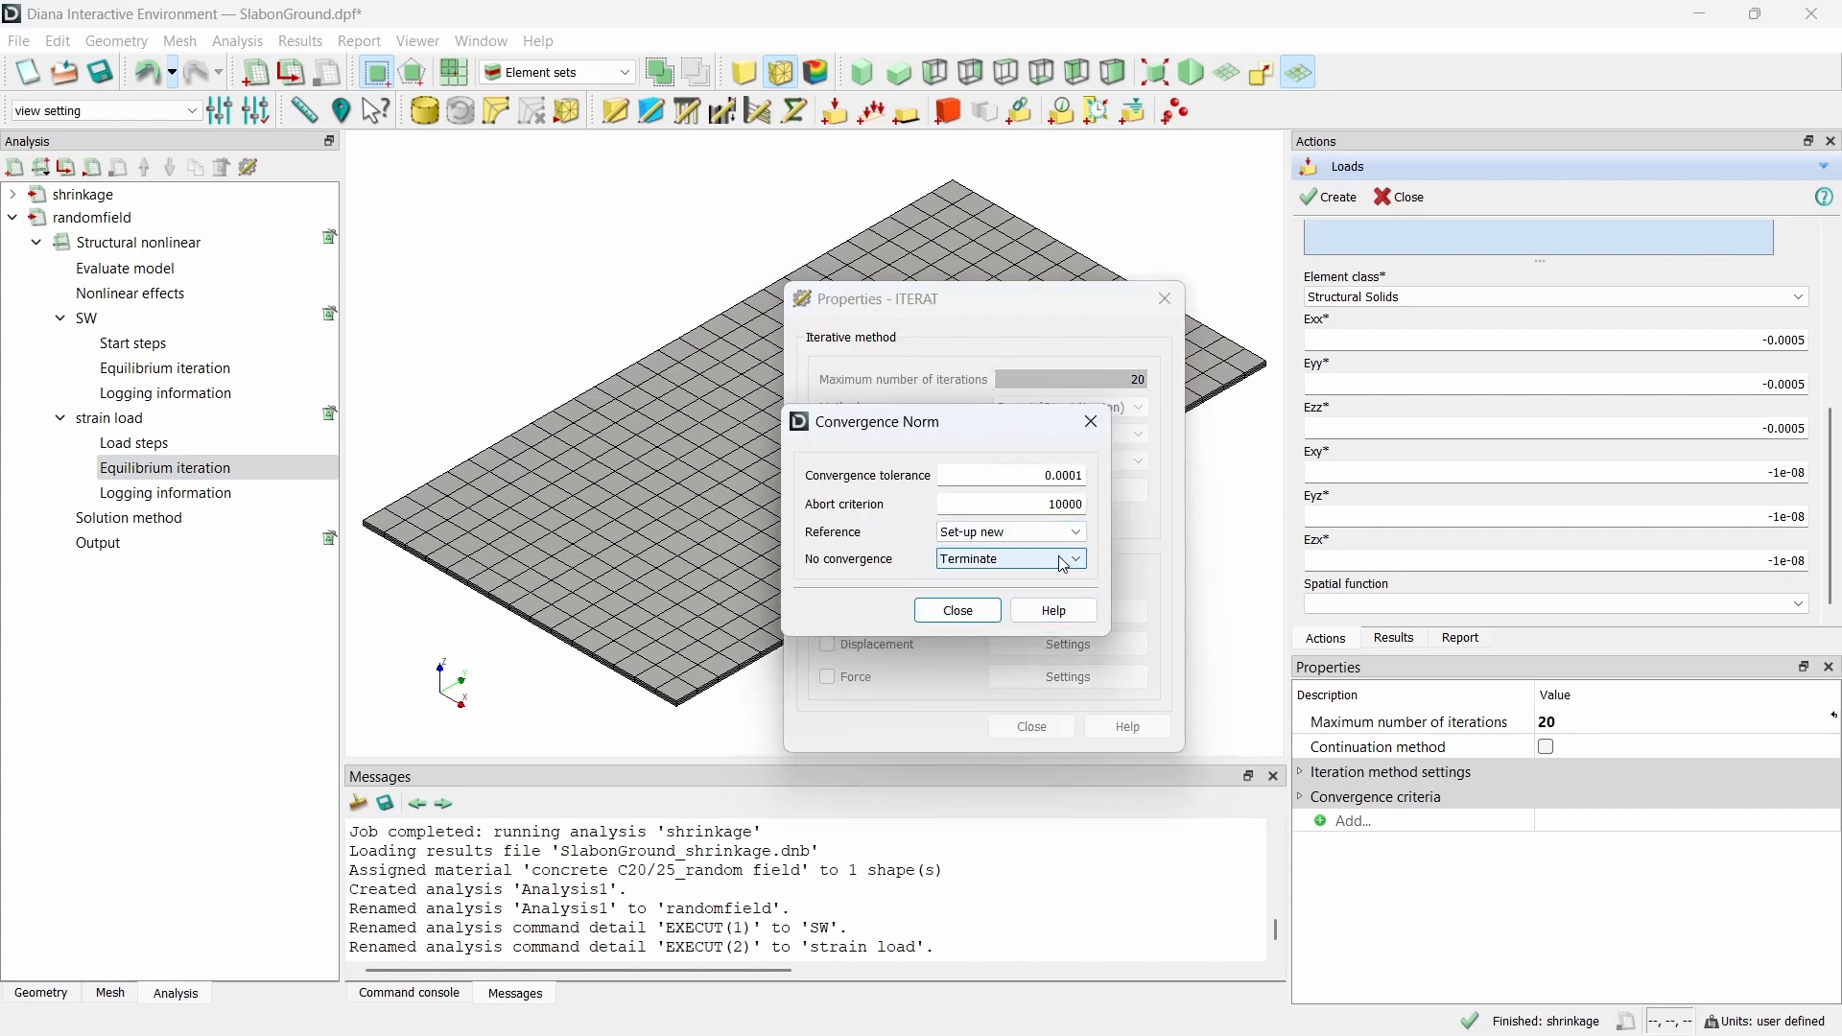
pyautogui.click(1063, 533)
pyautogui.click(1060, 560)
pyautogui.click(1043, 592)
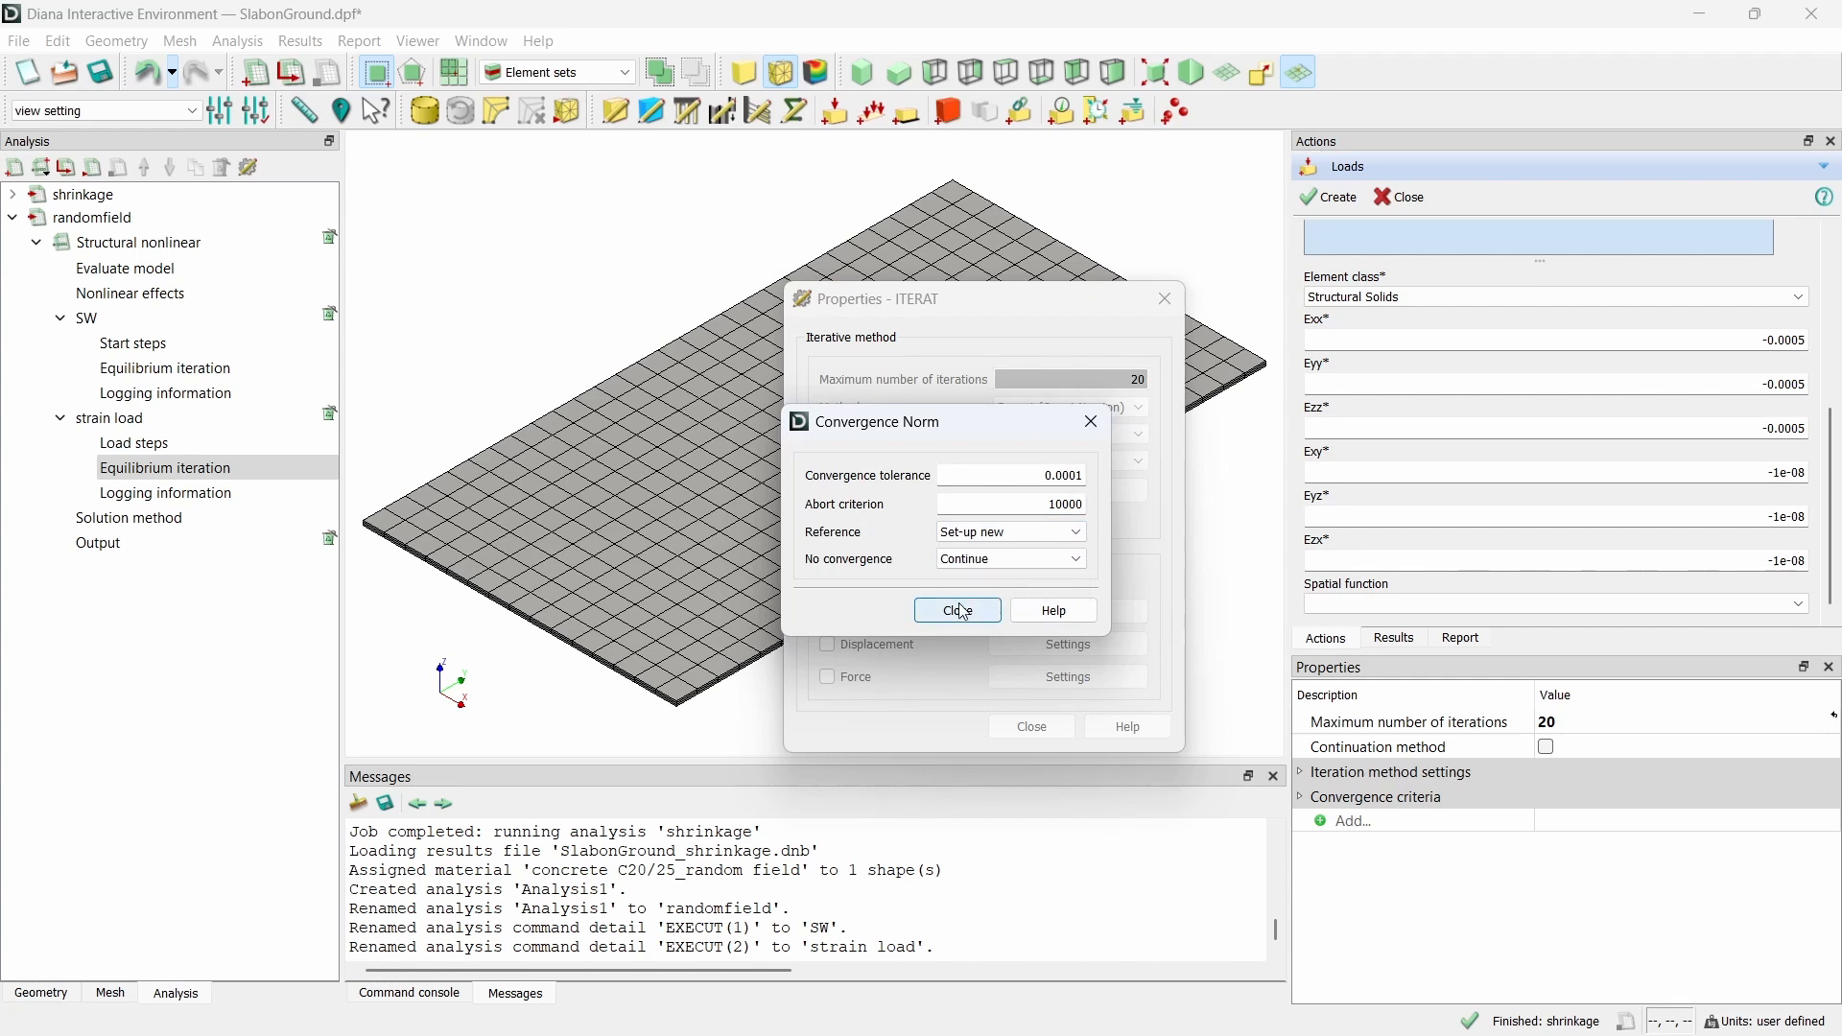
pyautogui.click(958, 611)
pyautogui.click(1032, 726)
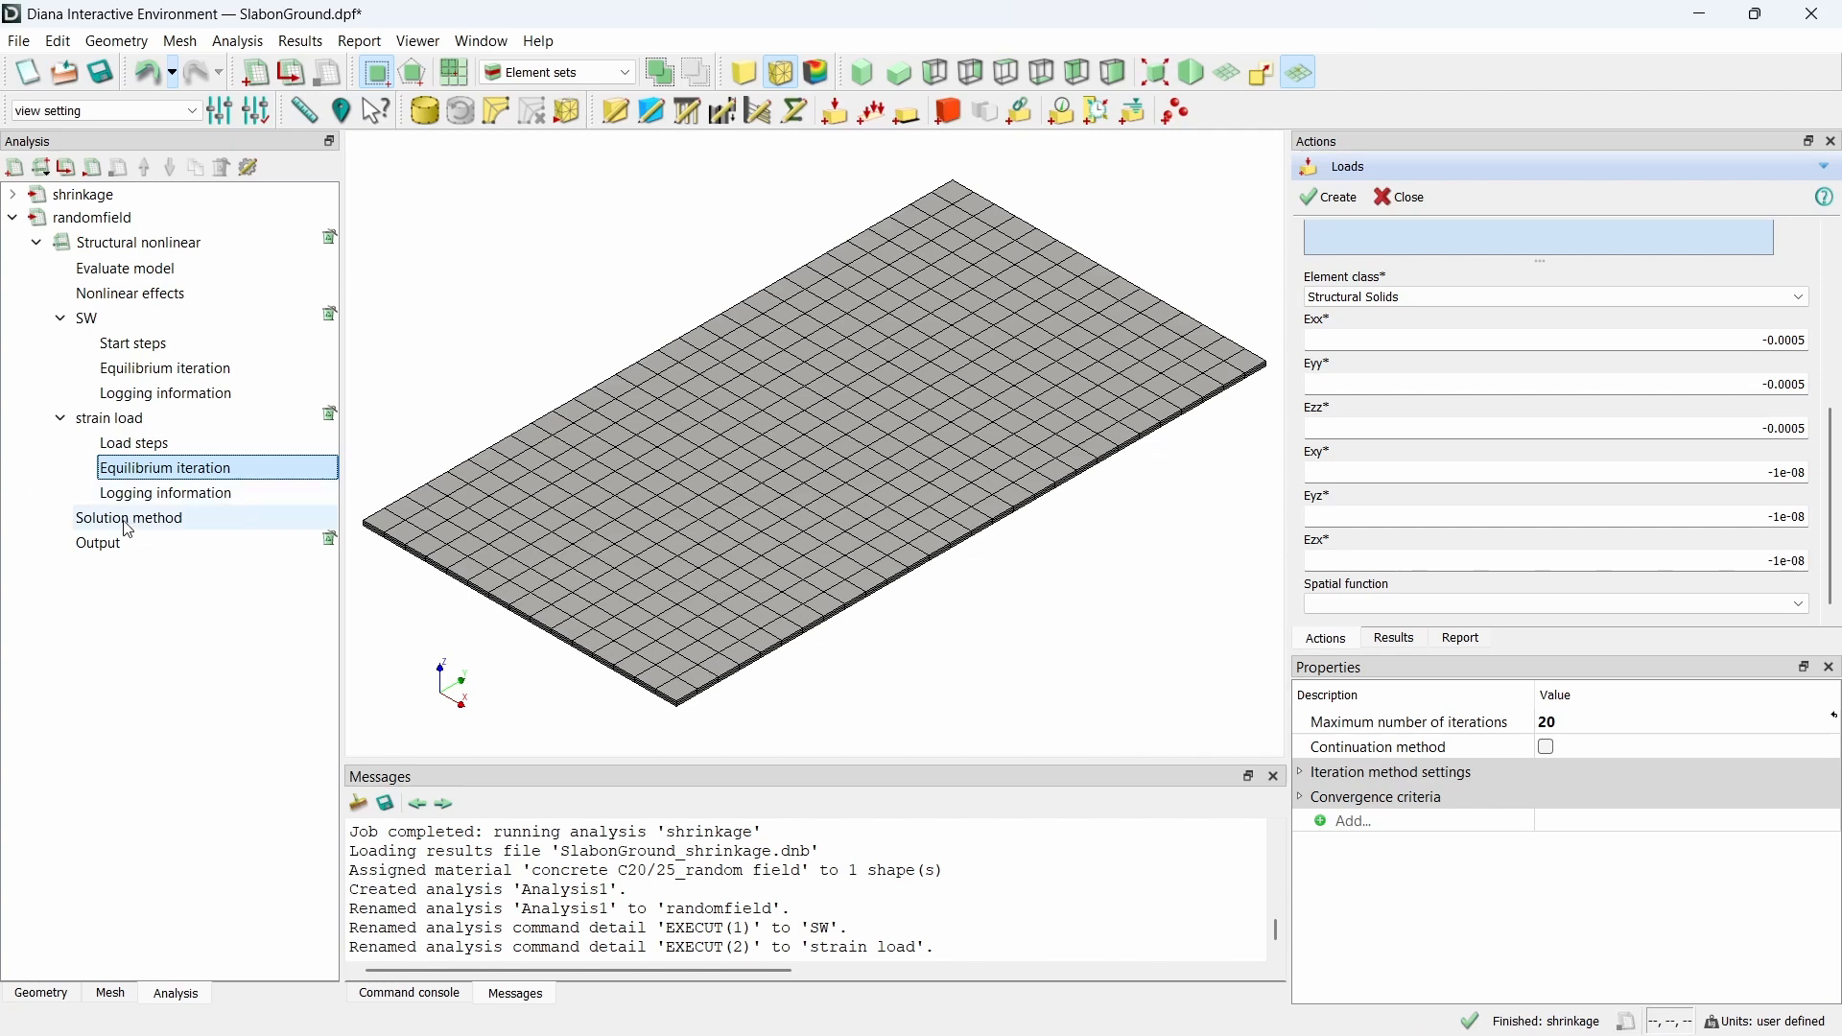
# - Switch the Output block's results to a user selection and add the displacements
pyautogui.doubleClick(230, 543)
pyautogui.click(827, 745)
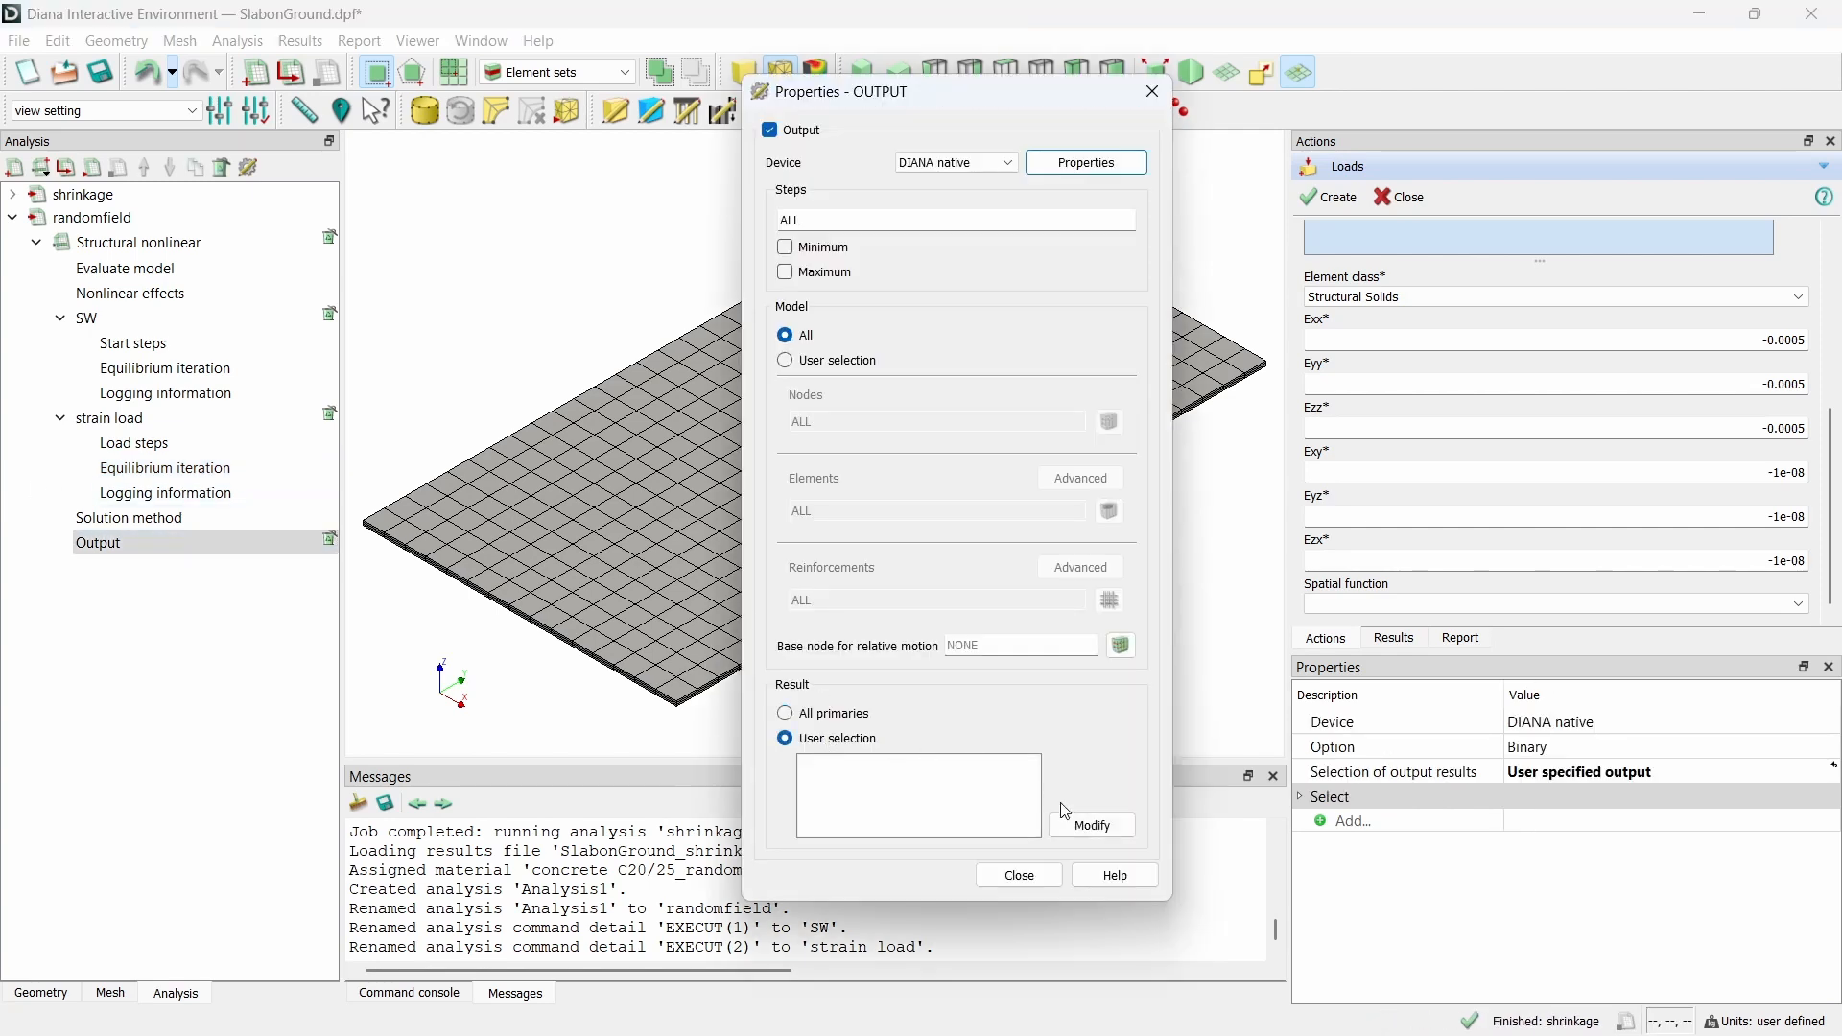
pyautogui.click(1070, 823)
pyautogui.click(1060, 276)
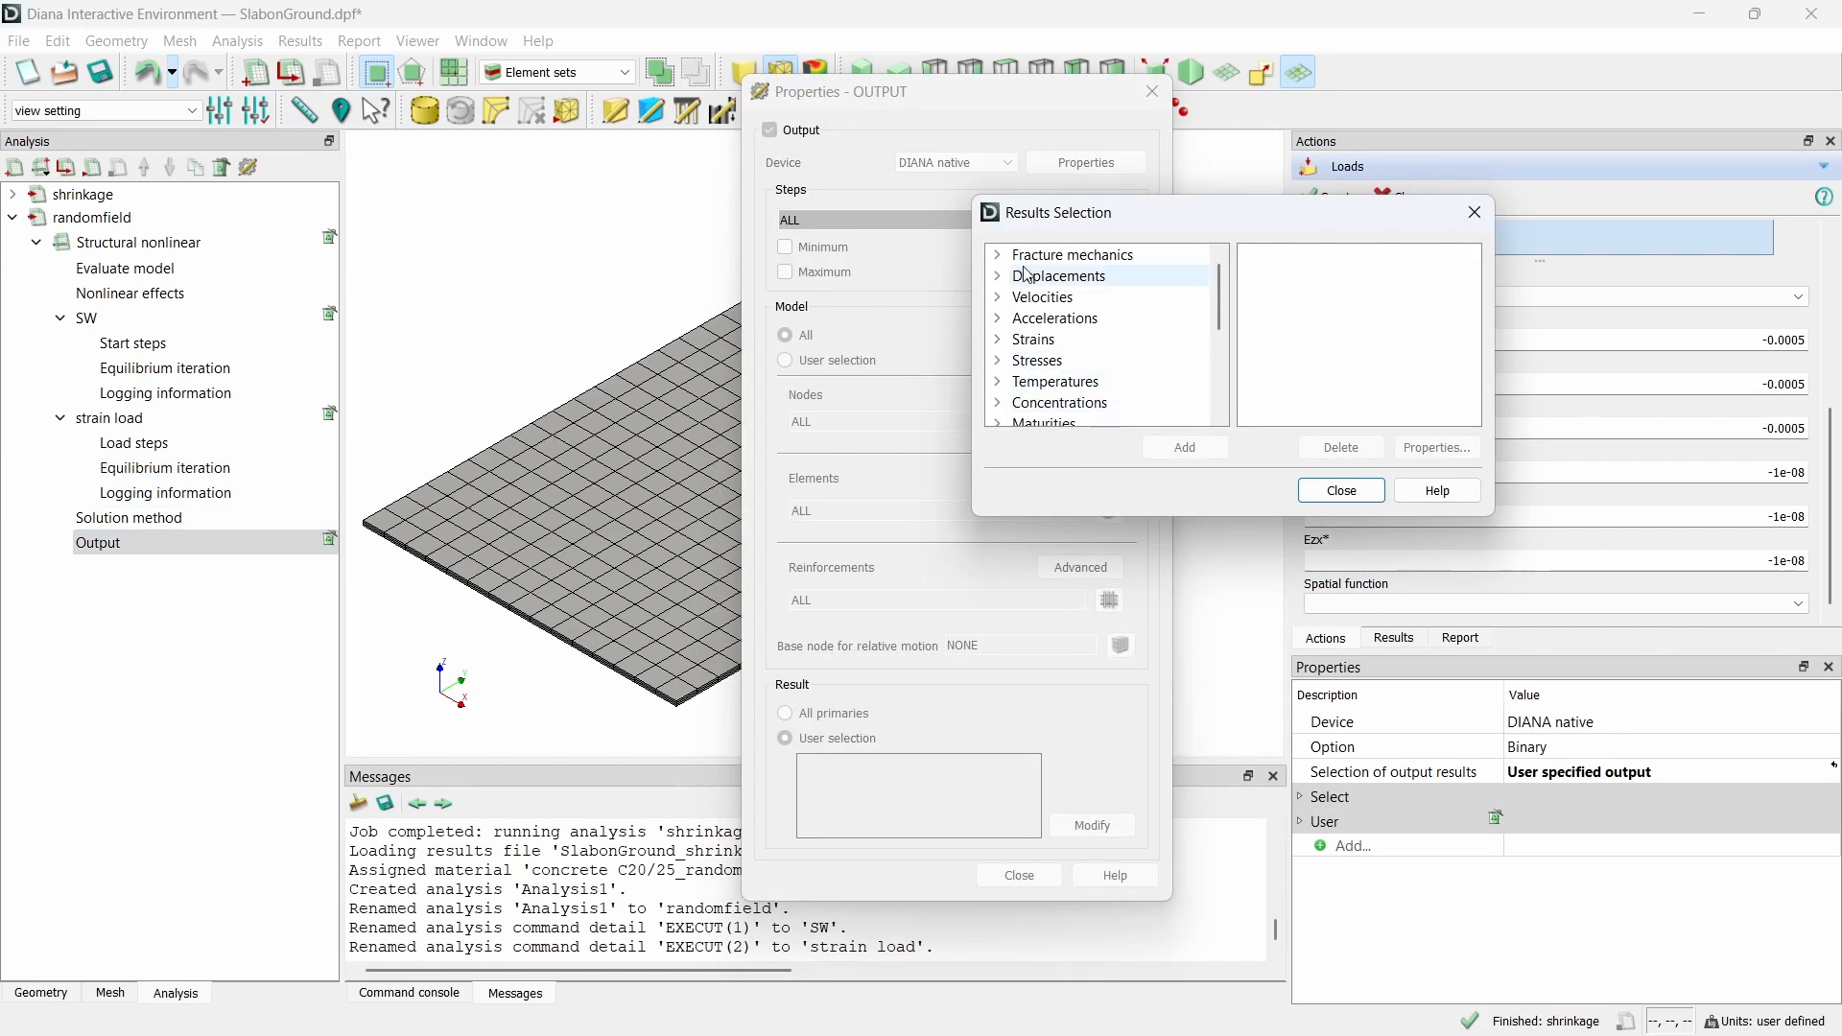
pyautogui.click(1186, 449)
# - Add the global and principal total Green-Lagrange strains to the selected output results
pyautogui.click(999, 341)
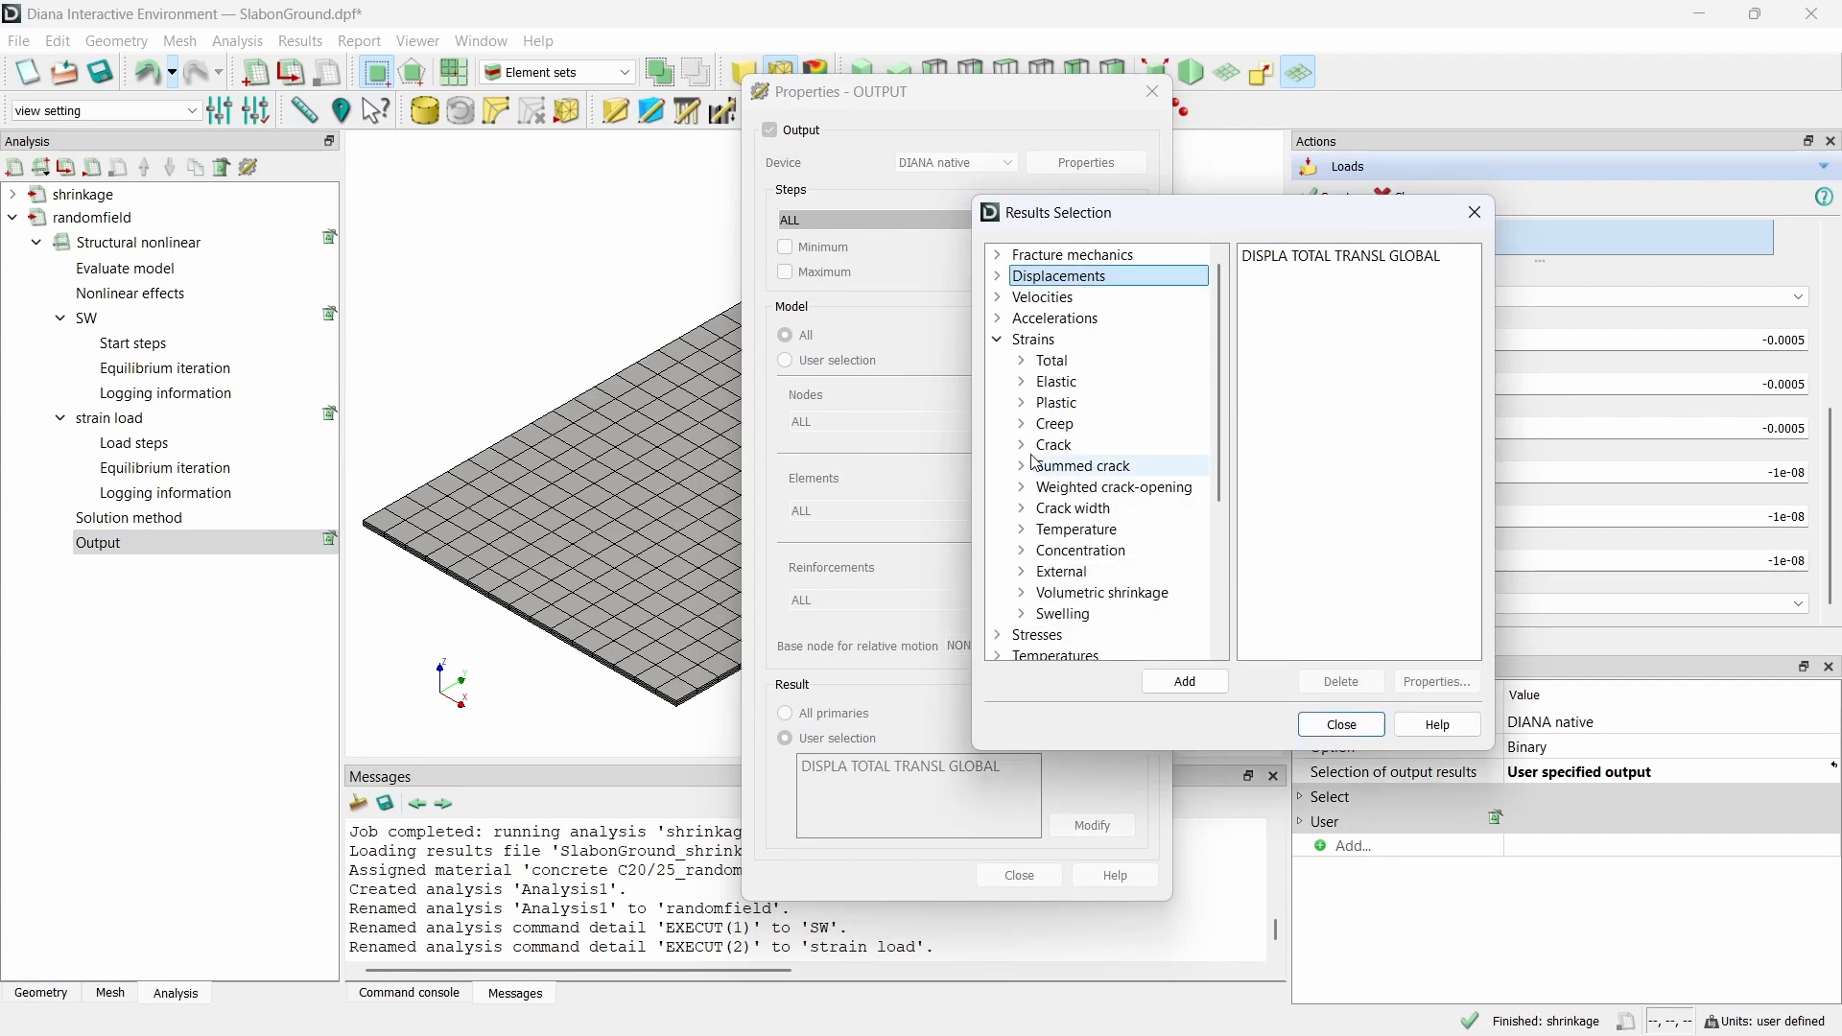
pyautogui.click(1022, 361)
pyautogui.click(1046, 382)
pyautogui.click(1104, 423)
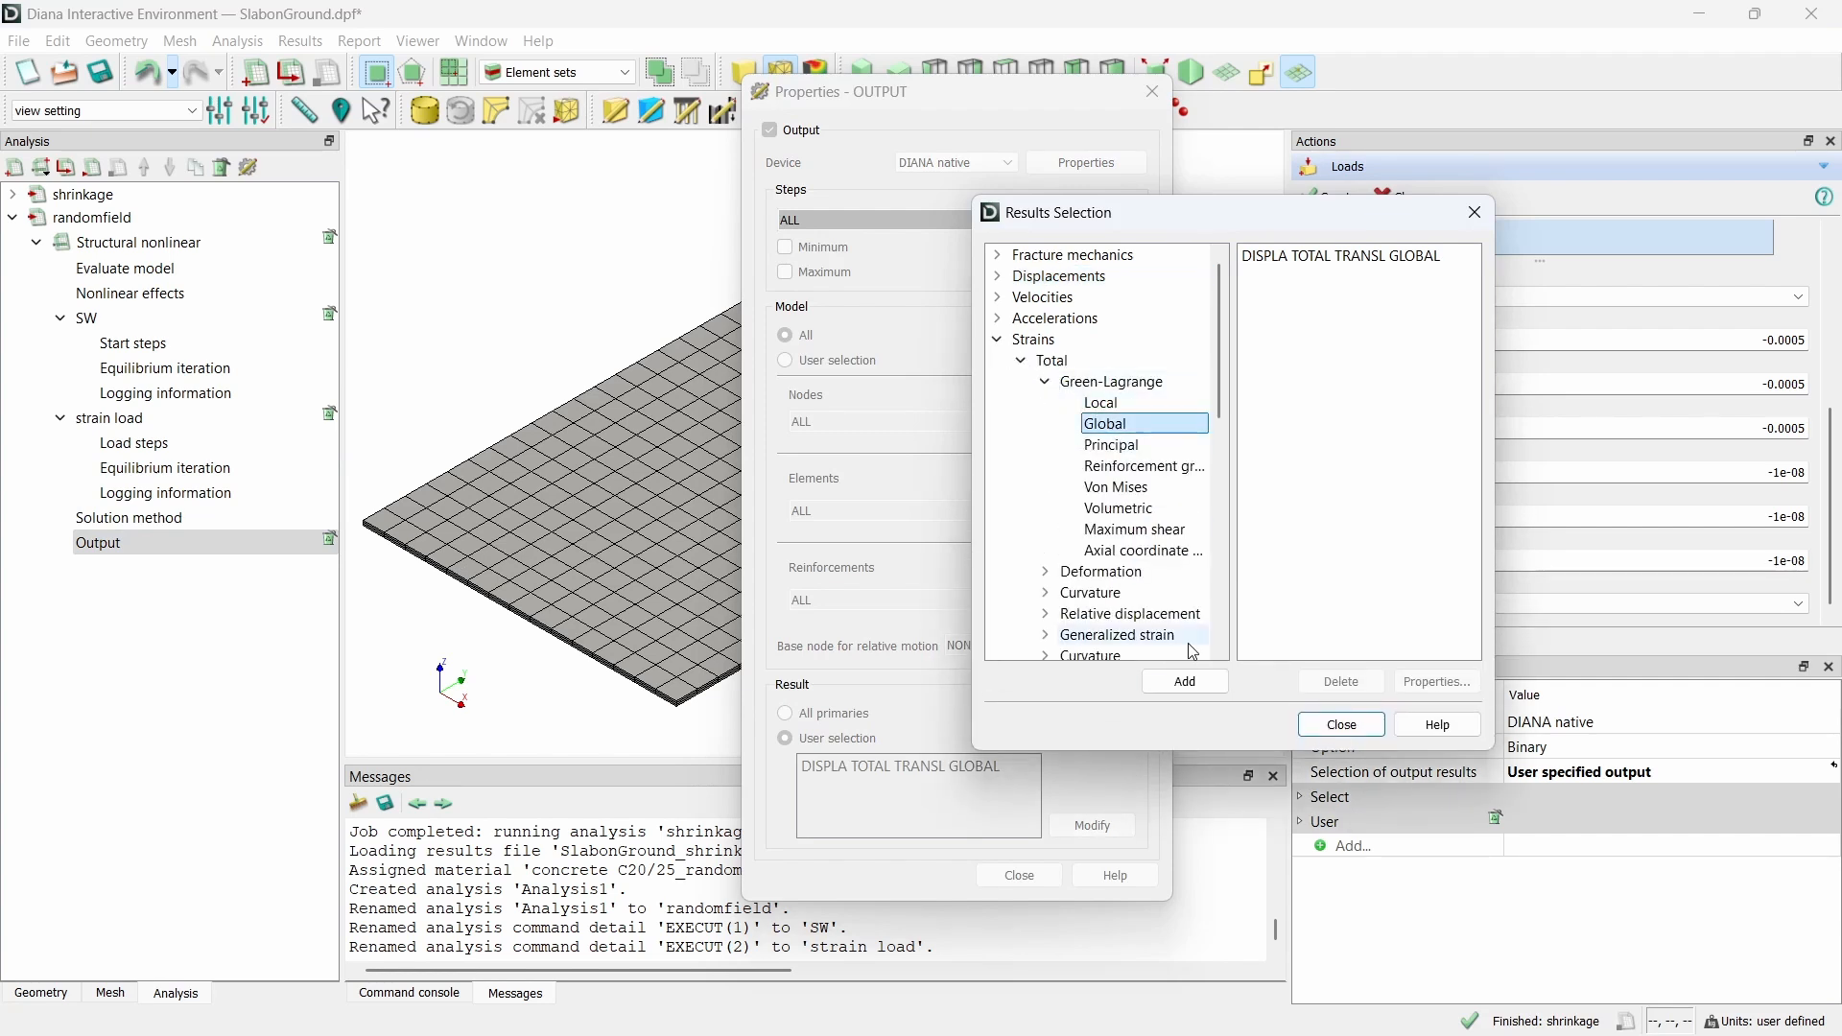
pyautogui.click(1186, 681)
pyautogui.click(1147, 445)
pyautogui.click(1186, 681)
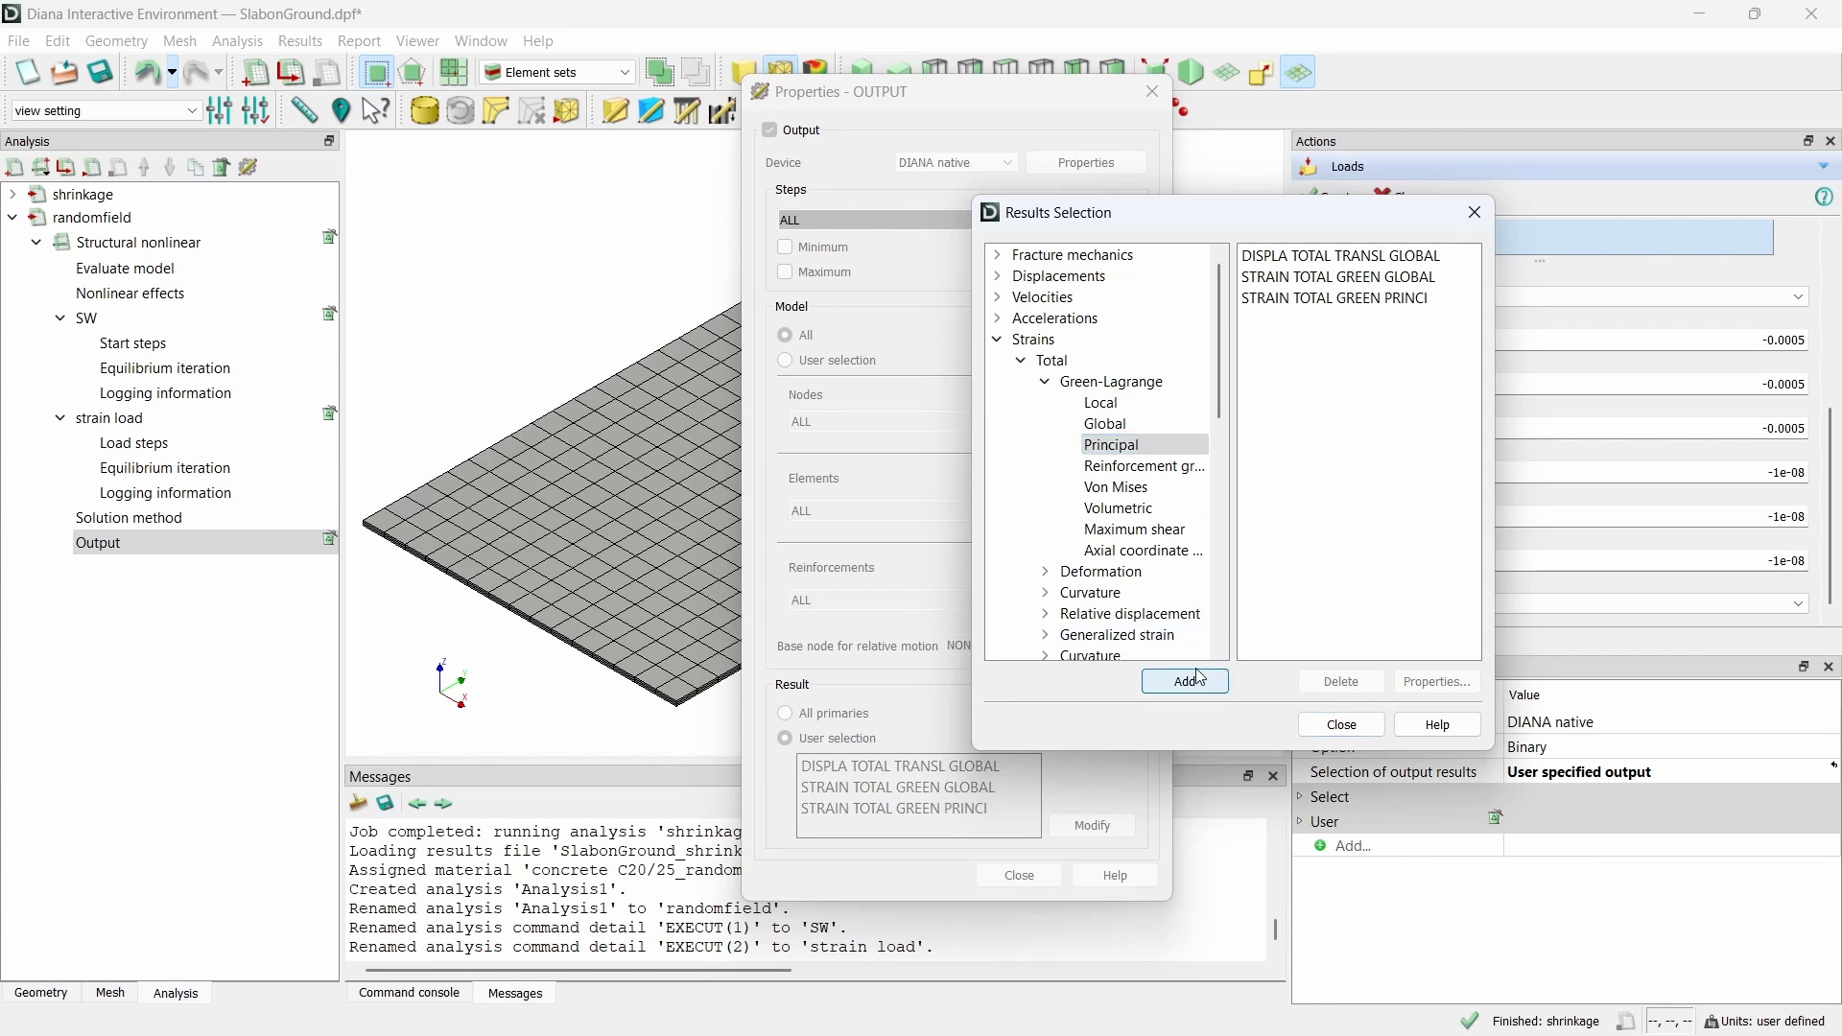
# - Add the global and principal Green-Lagrange crack widths to the selected output results
pyautogui.click(1046, 382)
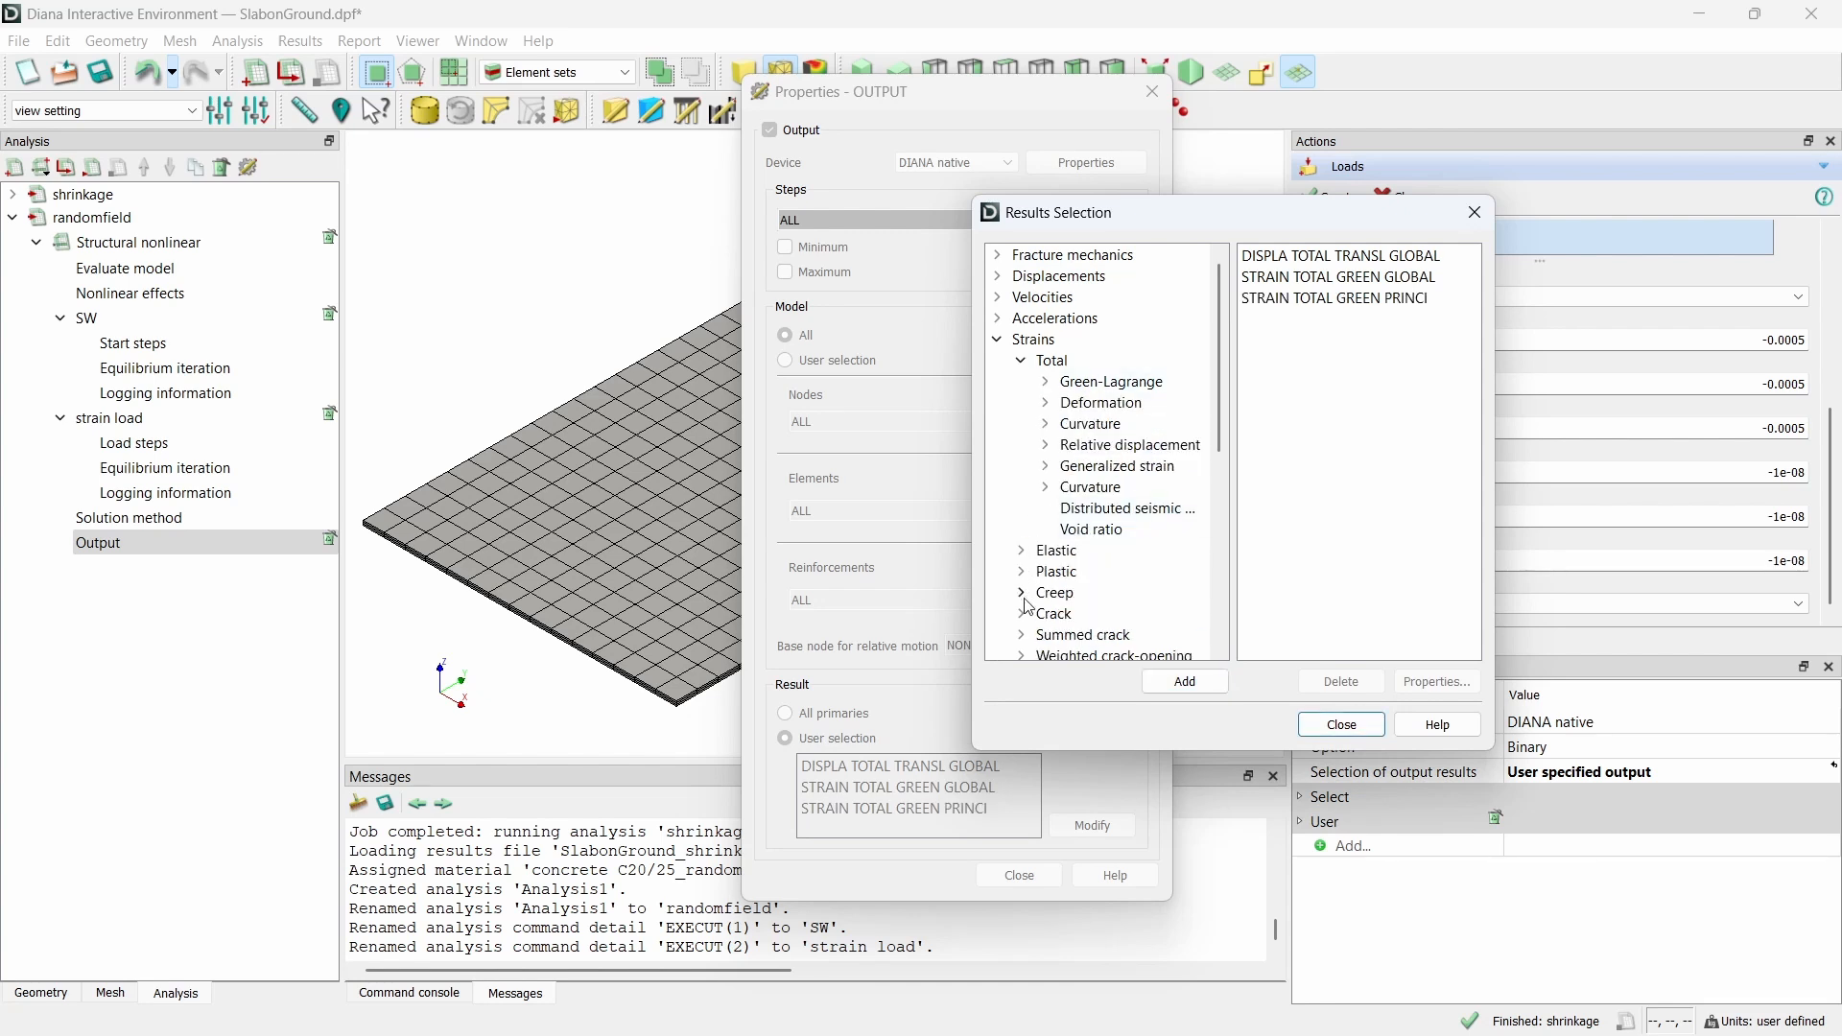
pyautogui.scroll(-3, 1028, 624)
pyautogui.click(1024, 511)
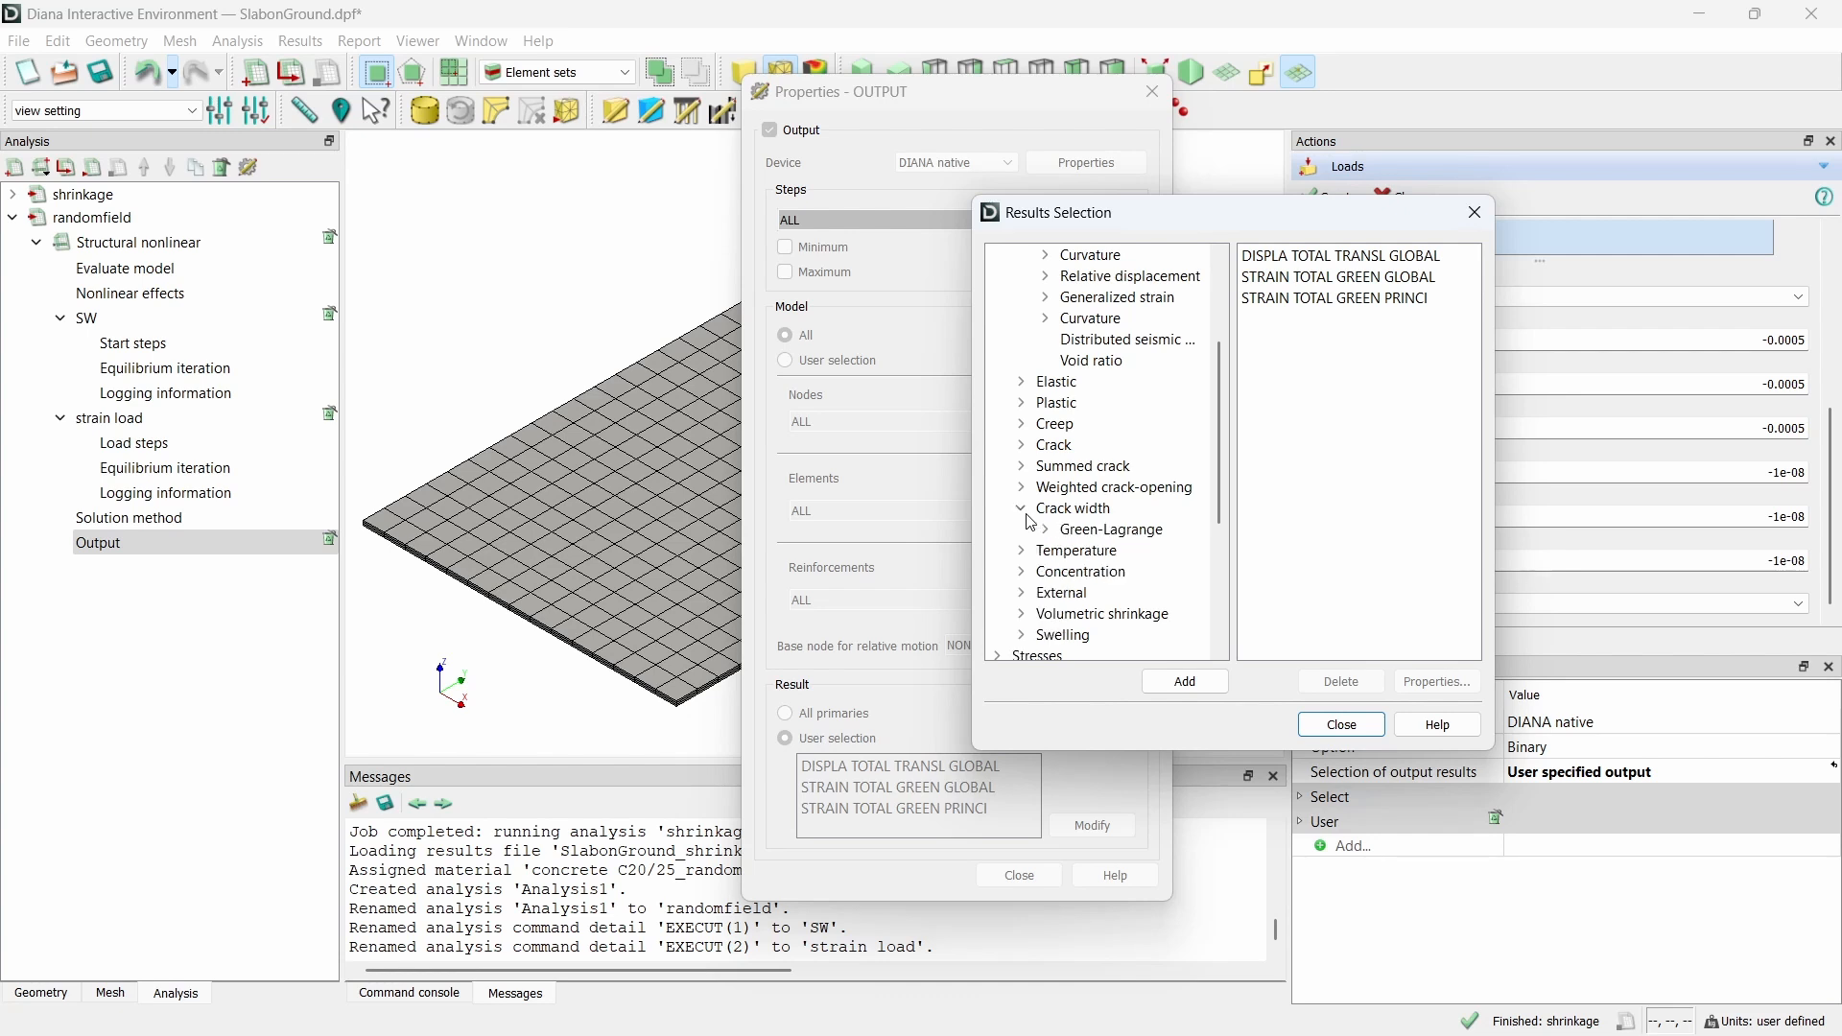
pyautogui.click(1046, 530)
pyautogui.click(1106, 572)
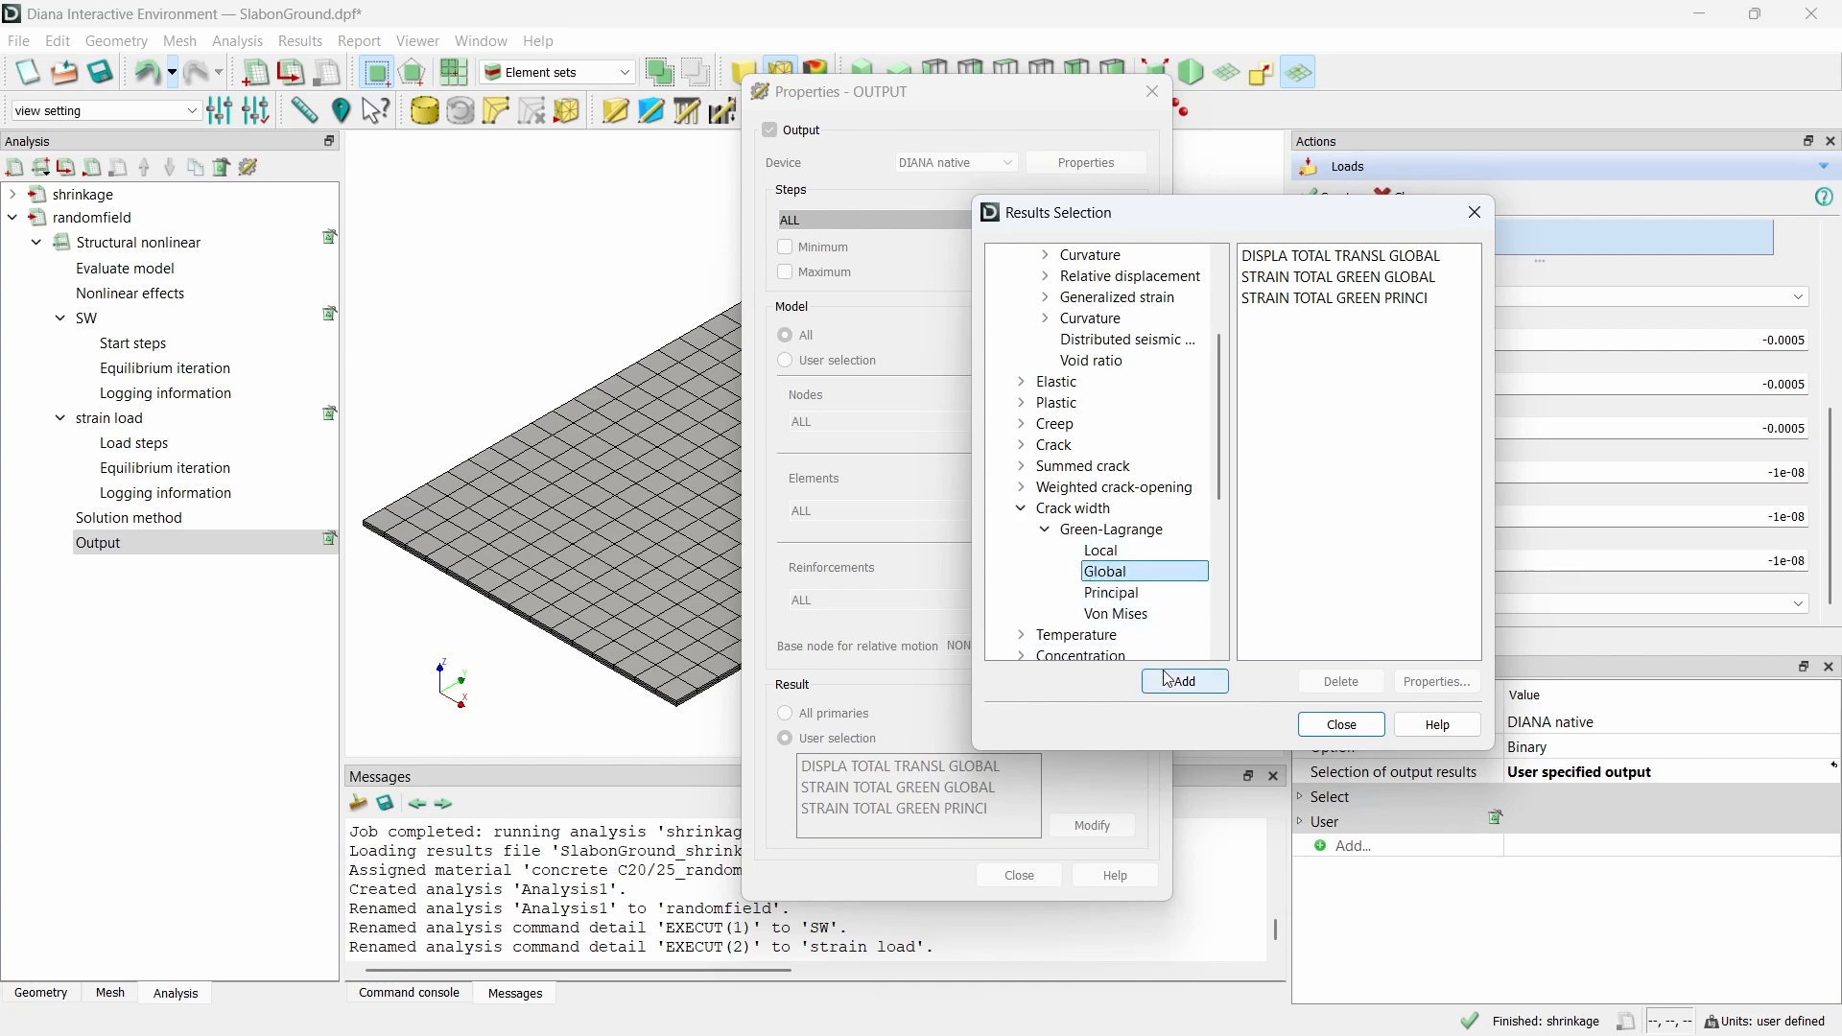
pyautogui.click(1173, 685)
pyautogui.click(1112, 593)
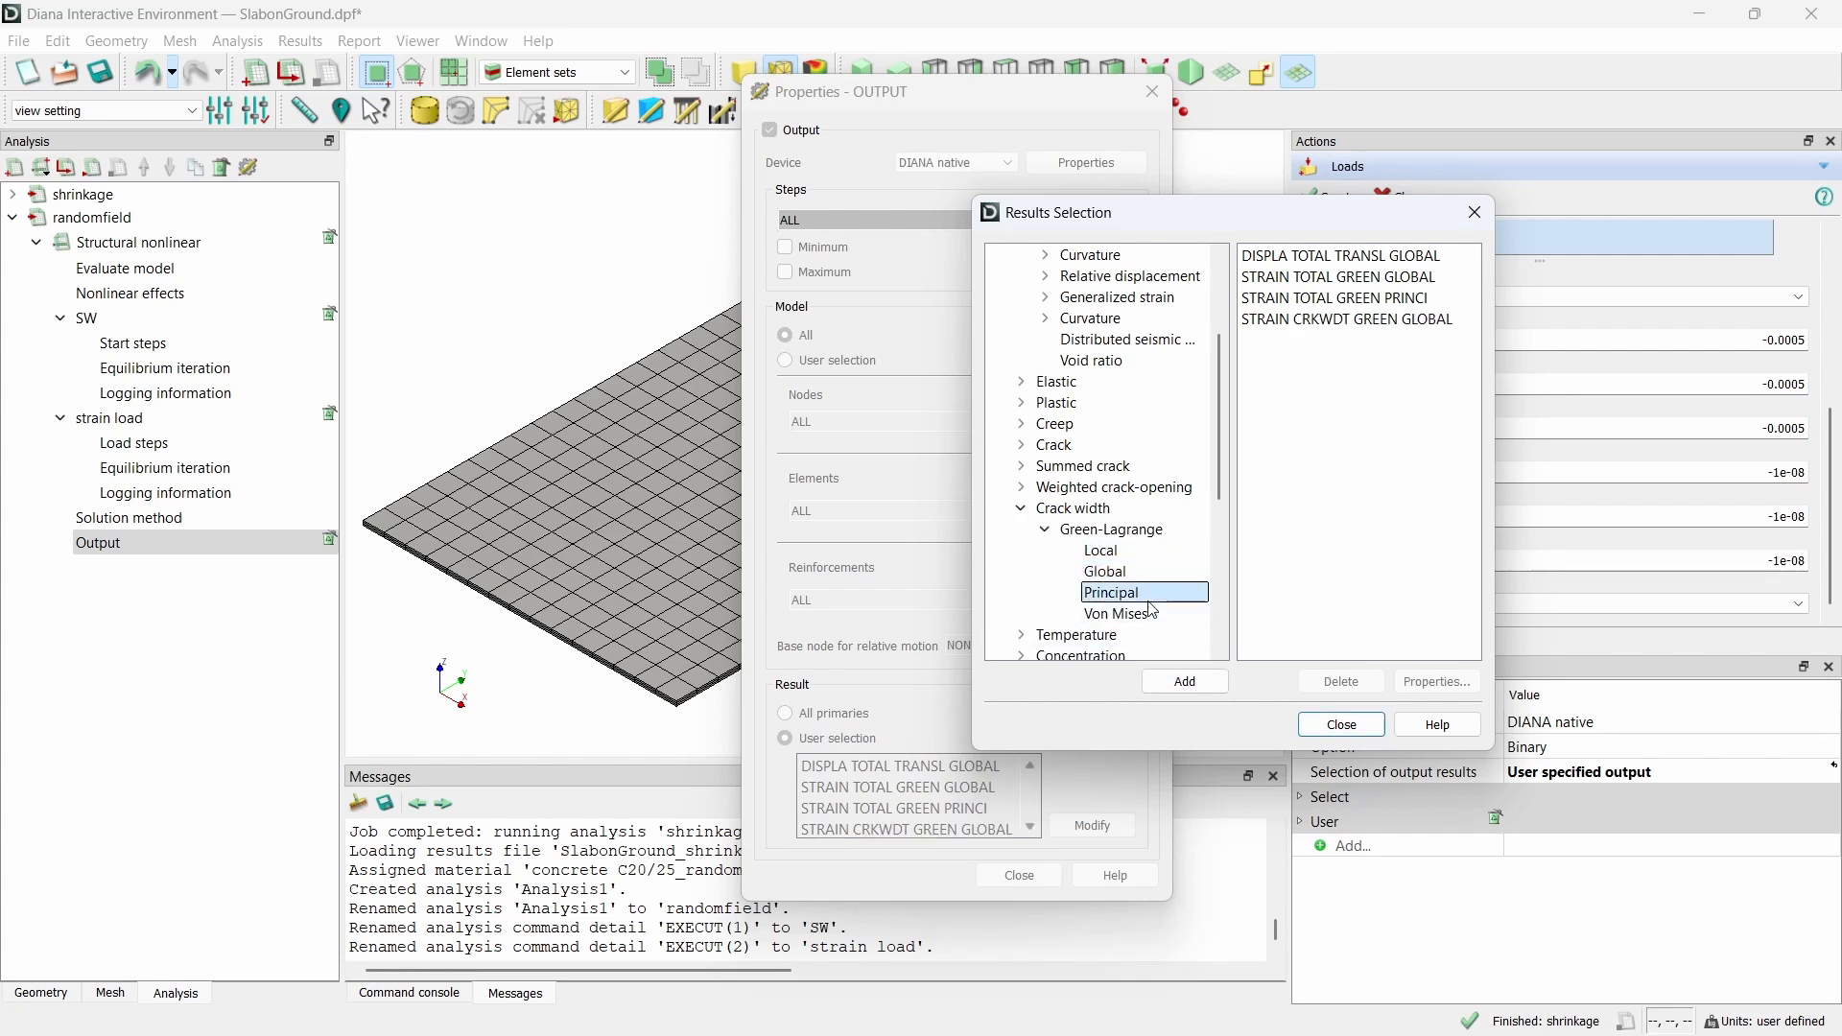
pyautogui.click(1178, 684)
# - Check the location options in the properties of the principal crack width result
pyautogui.click(1344, 340)
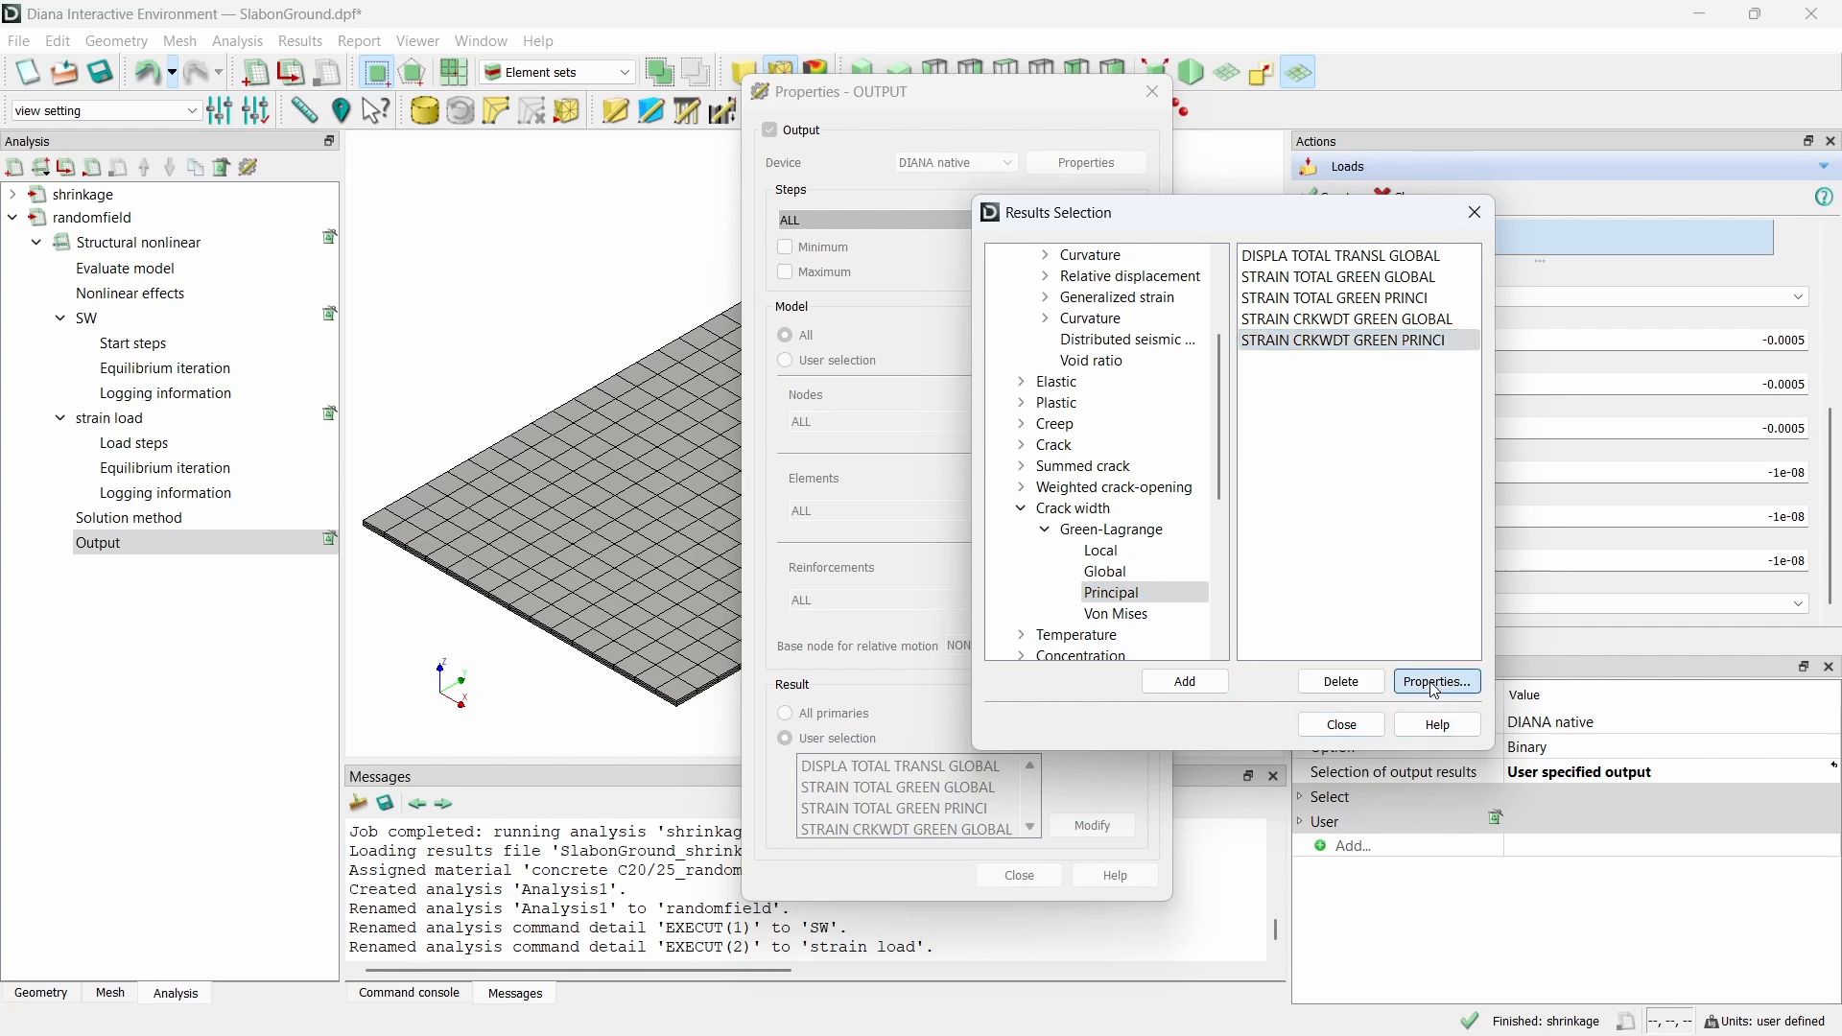
pyautogui.click(1437, 683)
pyautogui.click(1311, 284)
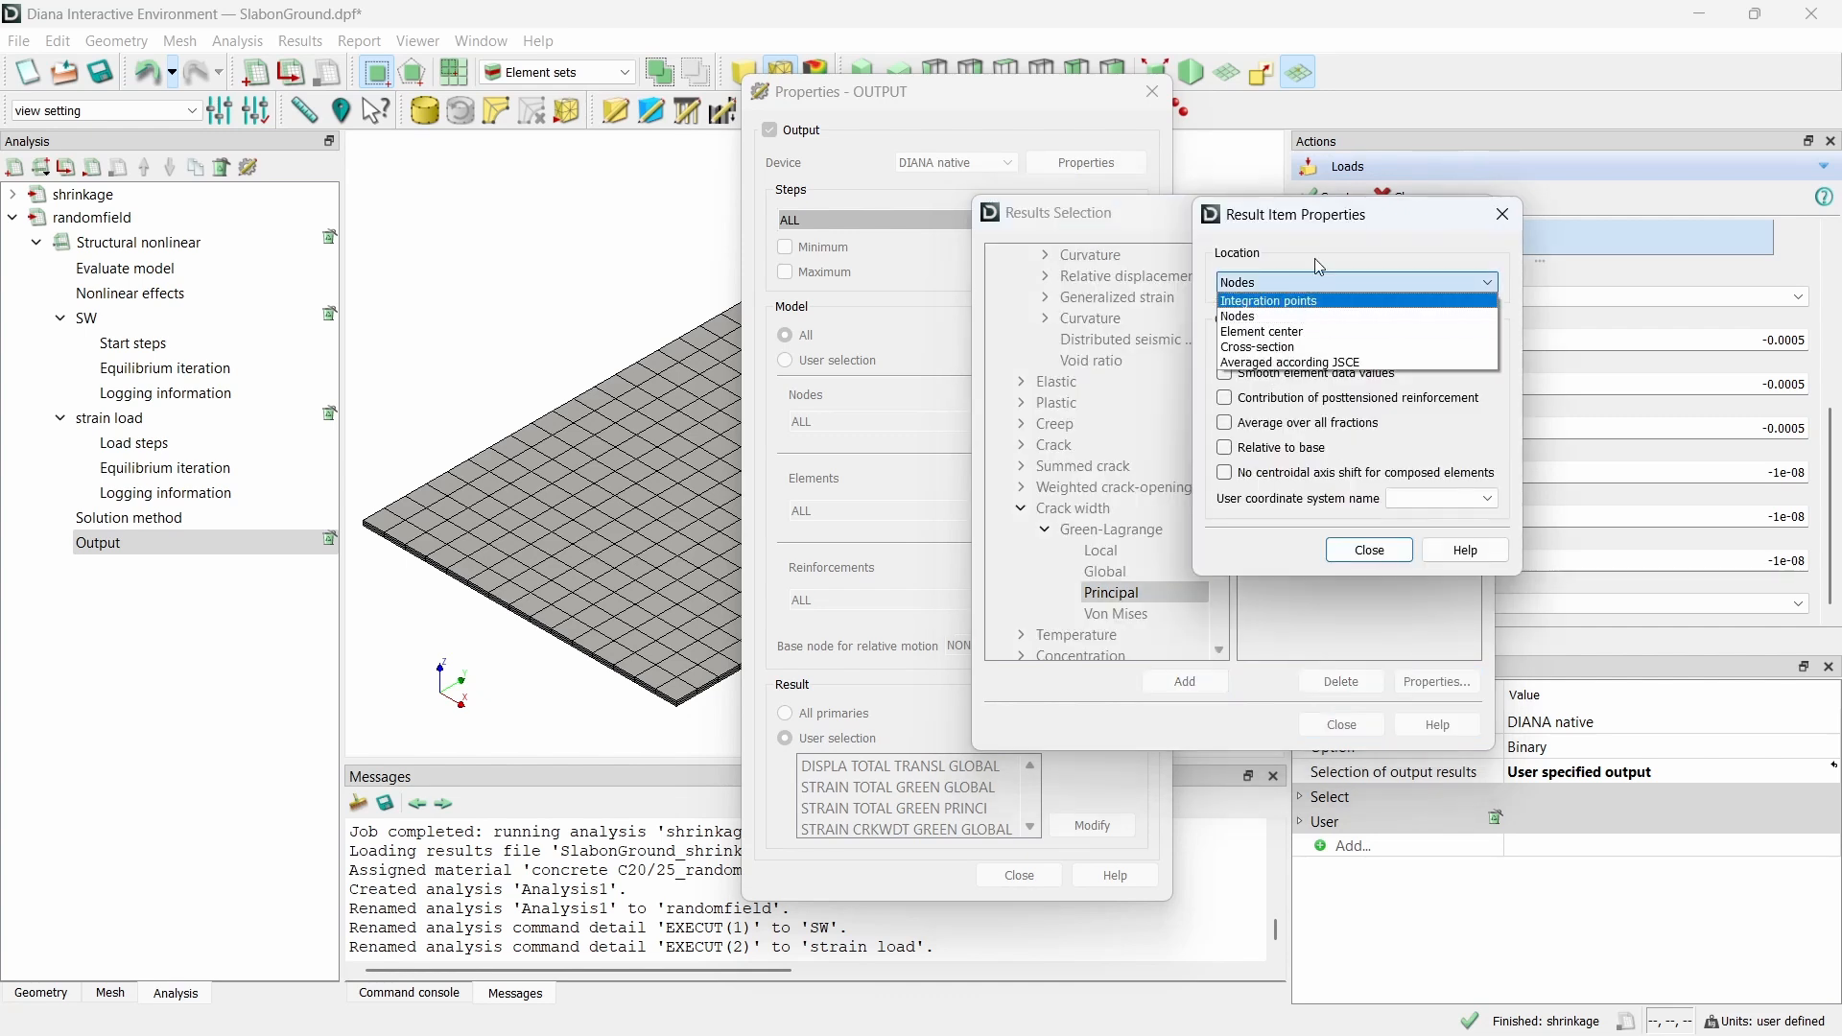
pyautogui.click(1320, 267)
pyautogui.click(1503, 214)
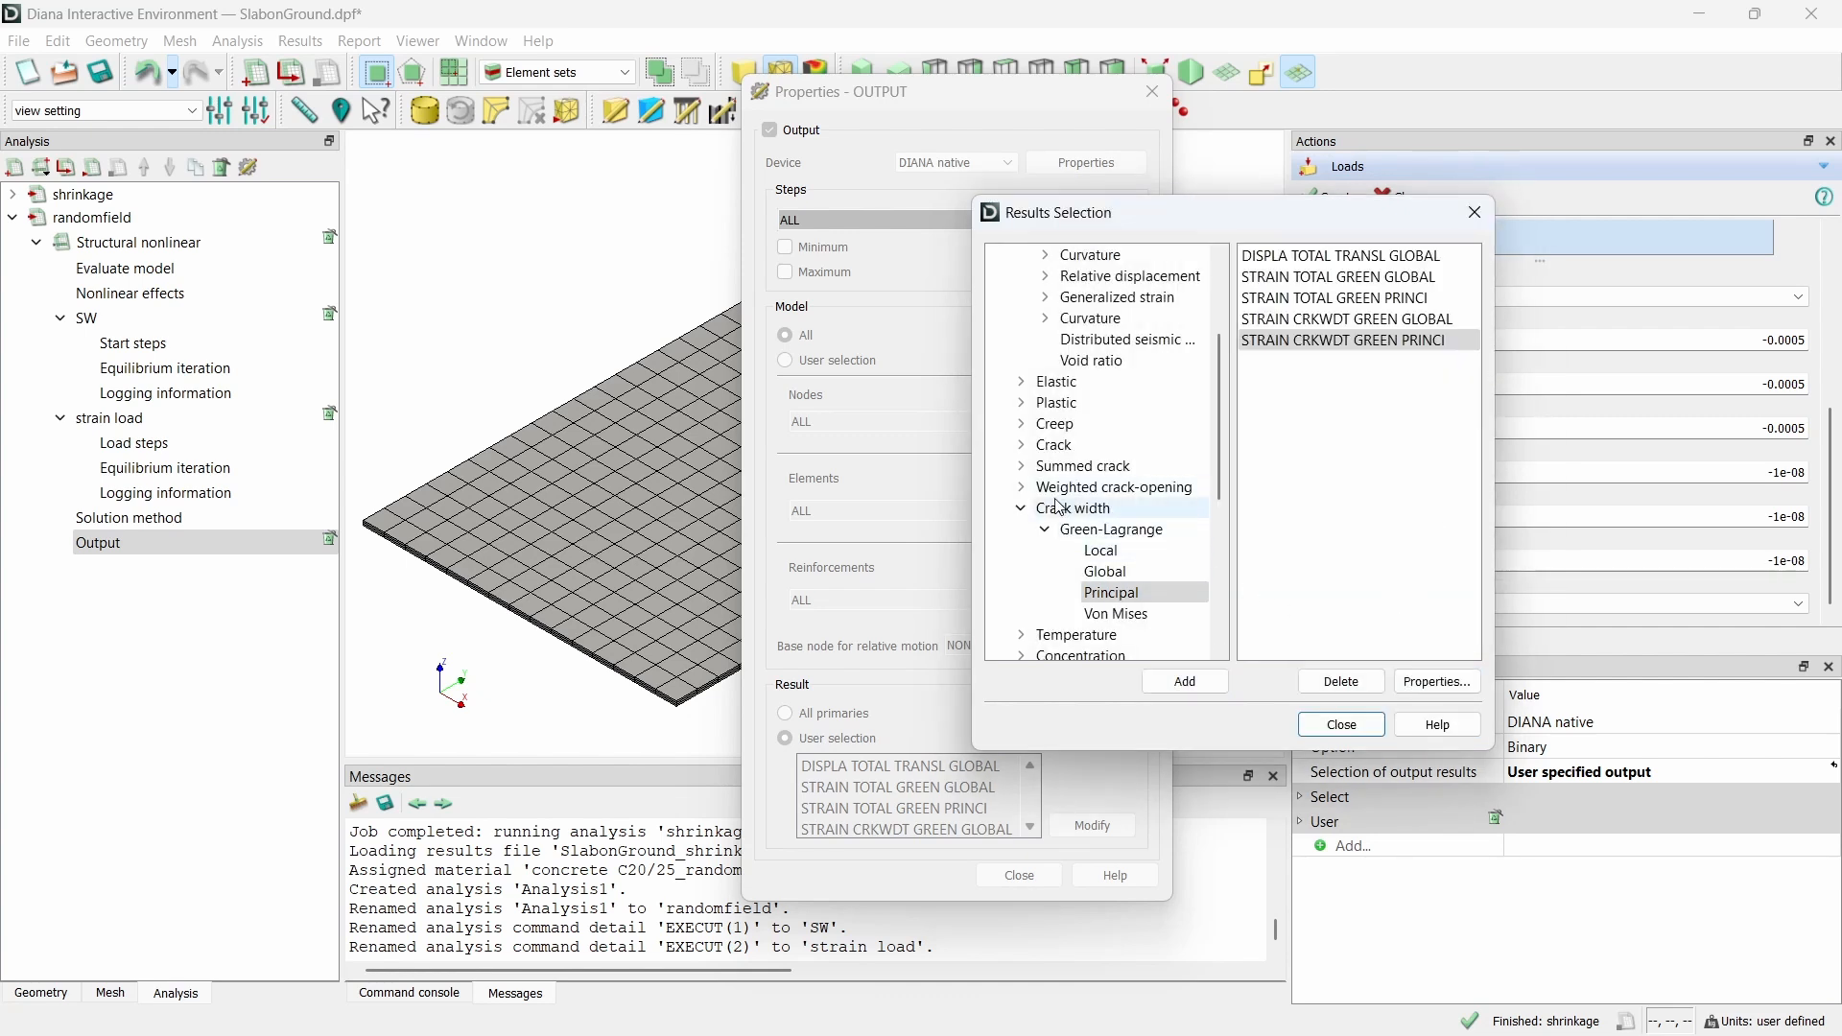
# - Add the global and principal total Cauchy stresses to the selected output results and finish the output settings
pyautogui.click(1023, 508)
pyautogui.scroll(3, 1046, 426)
pyautogui.click(1000, 341)
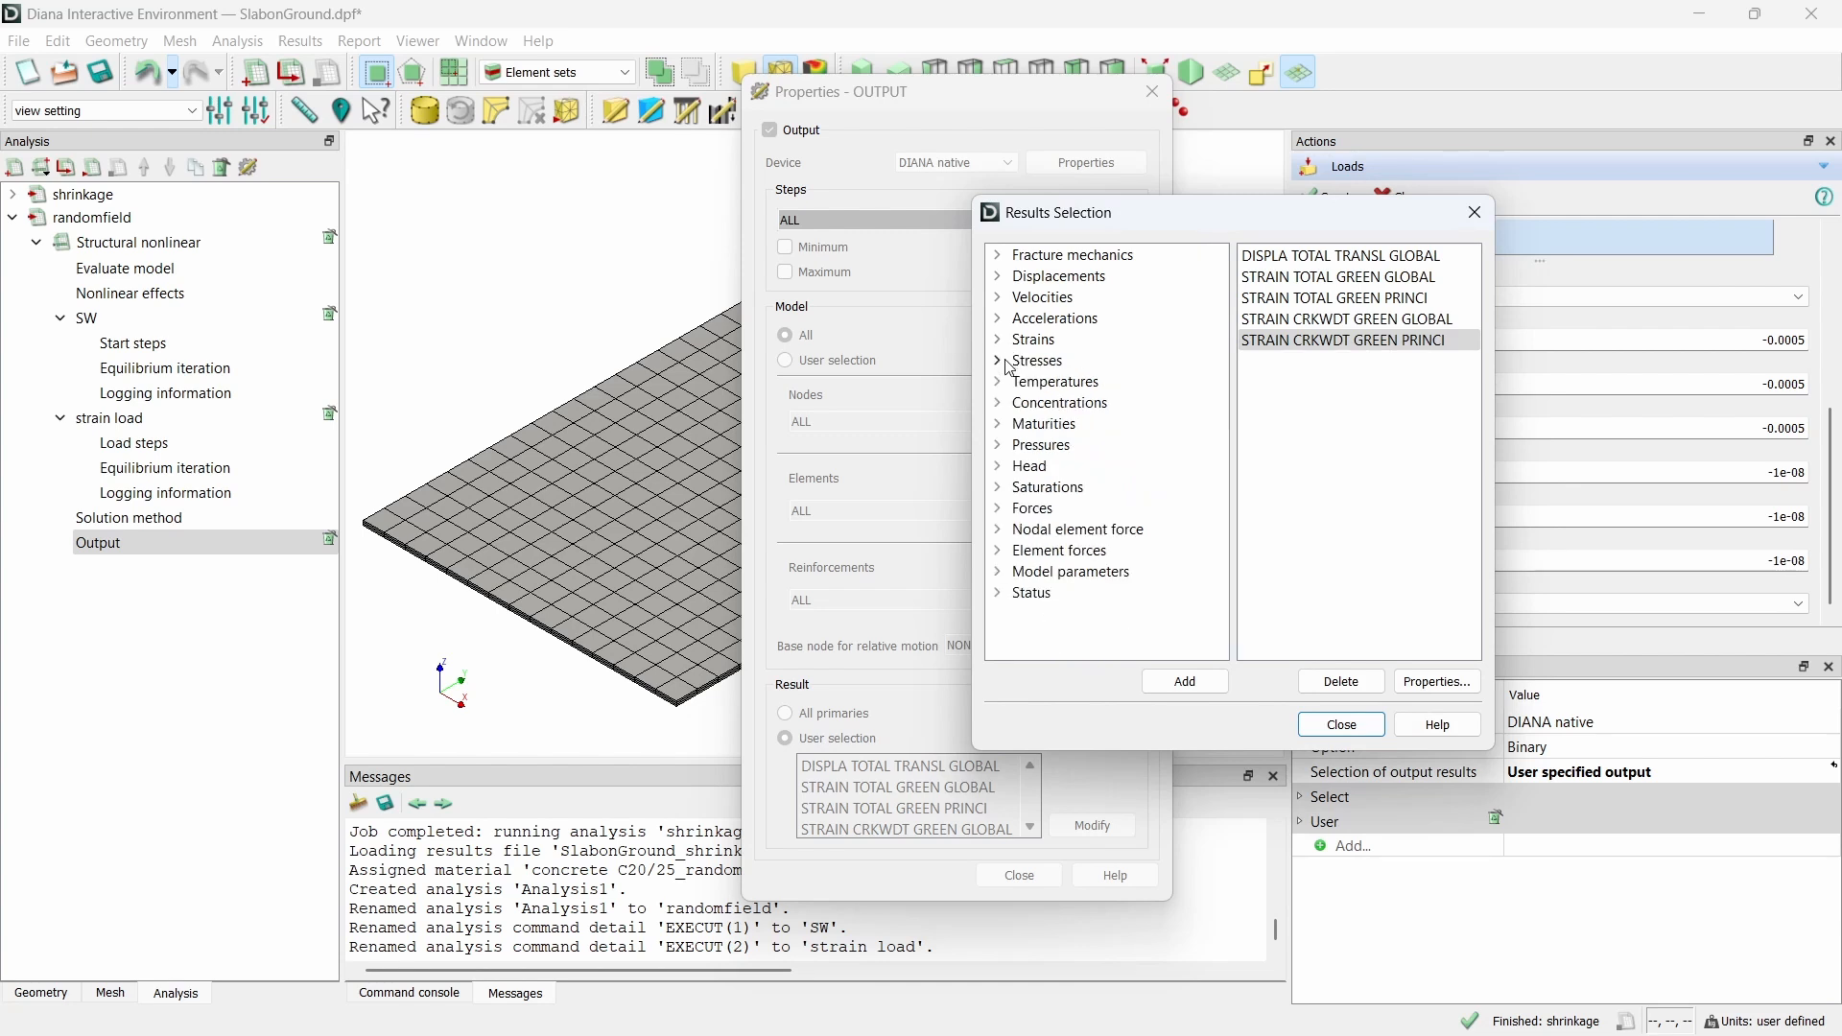
pyautogui.click(1000, 361)
pyautogui.click(1023, 404)
pyautogui.click(1049, 426)
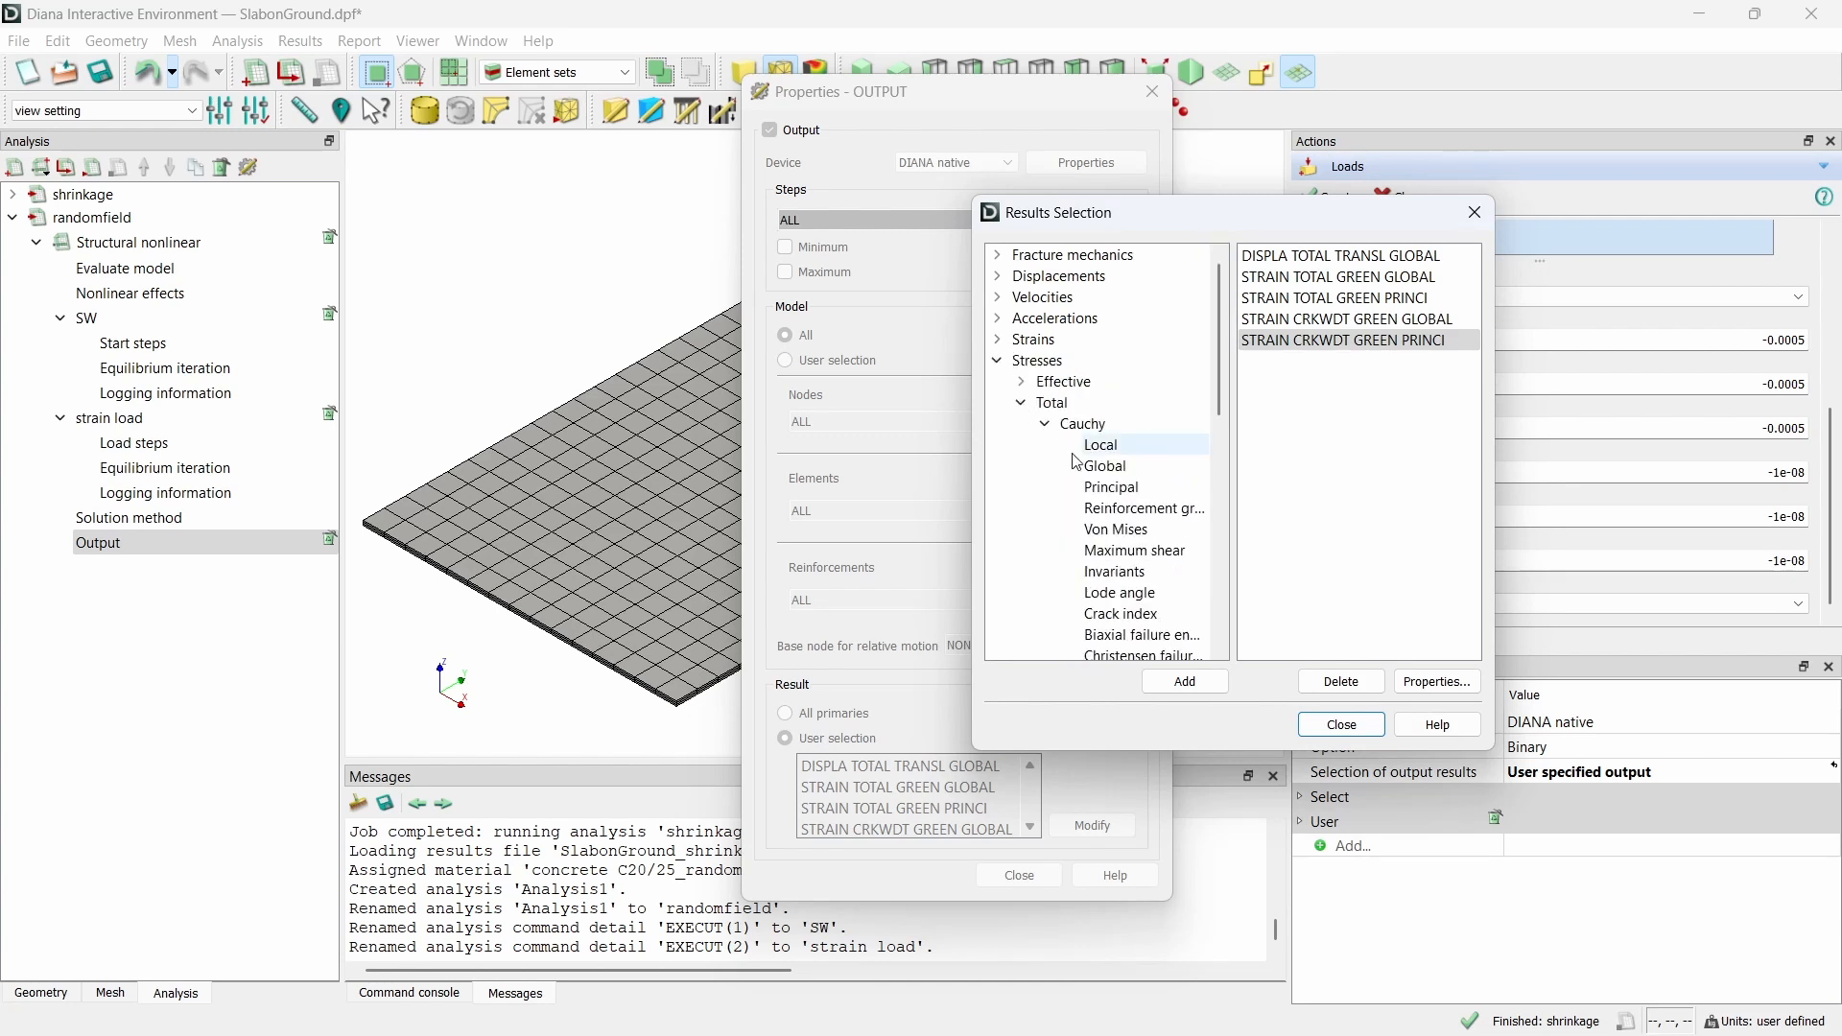
pyautogui.click(1108, 467)
pyautogui.click(1190, 684)
pyautogui.click(1113, 487)
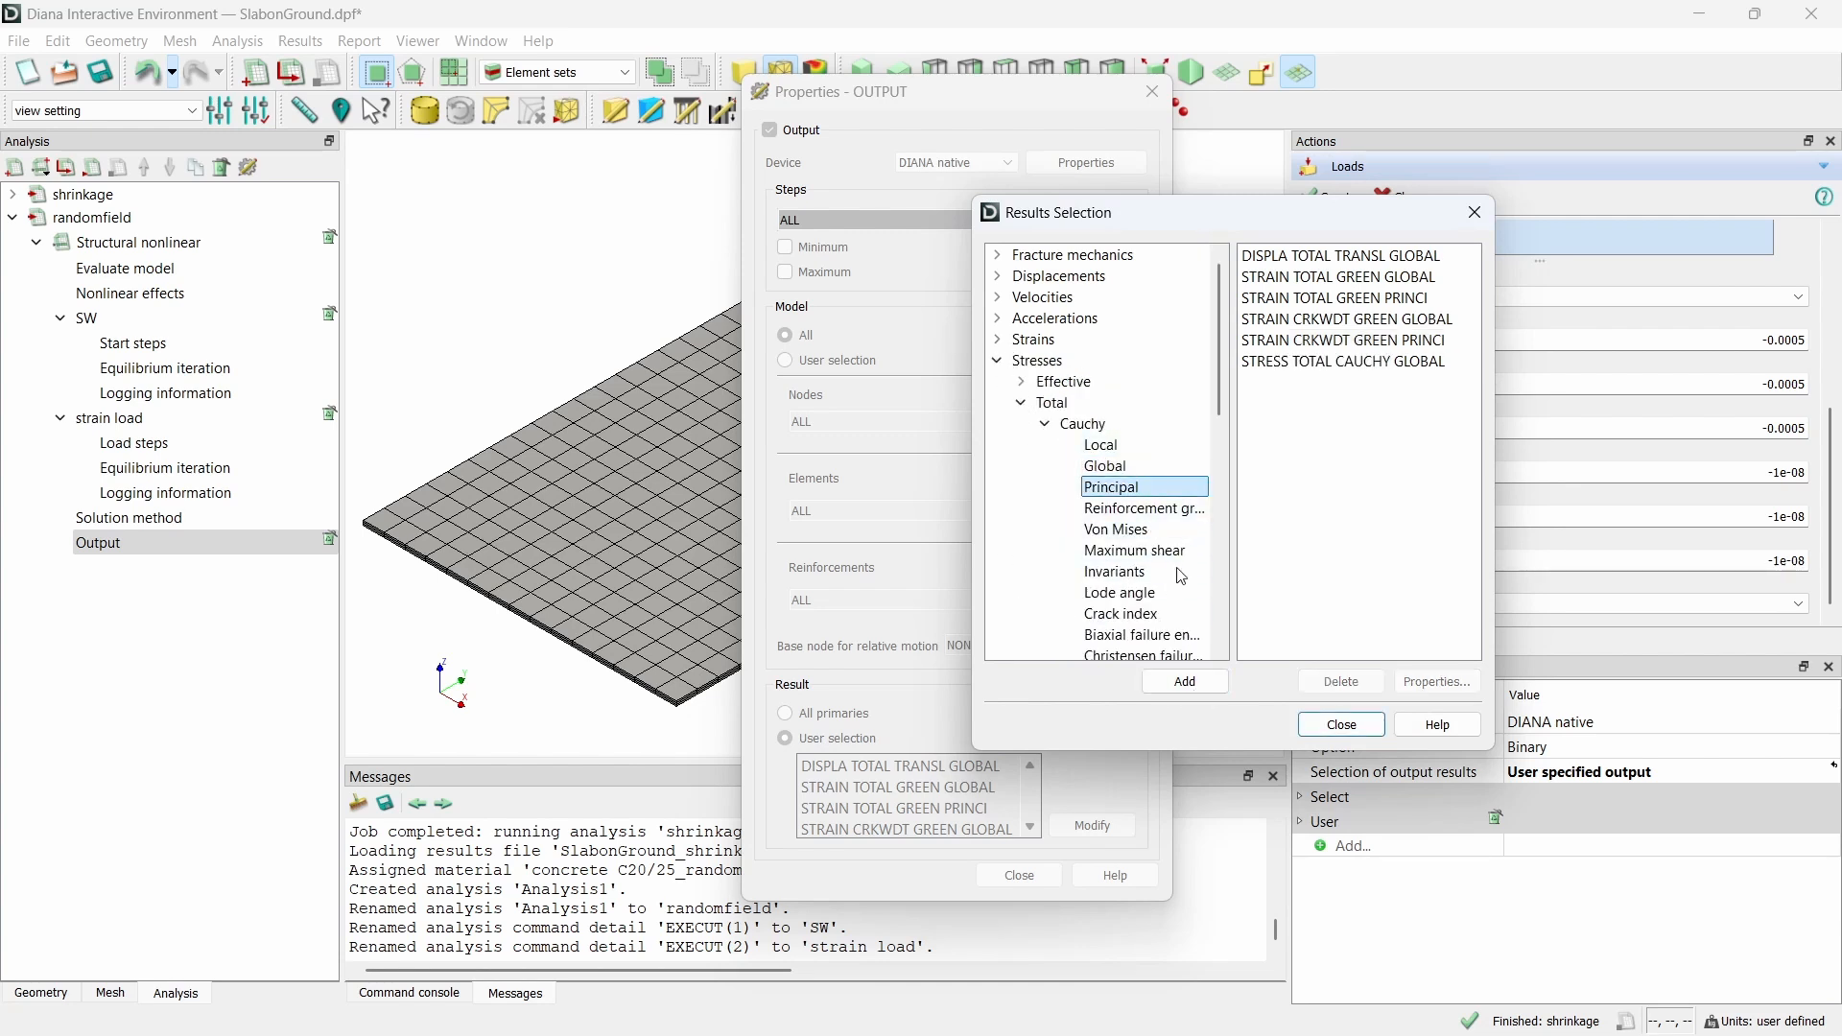
pyautogui.click(1186, 682)
pyautogui.click(1339, 726)
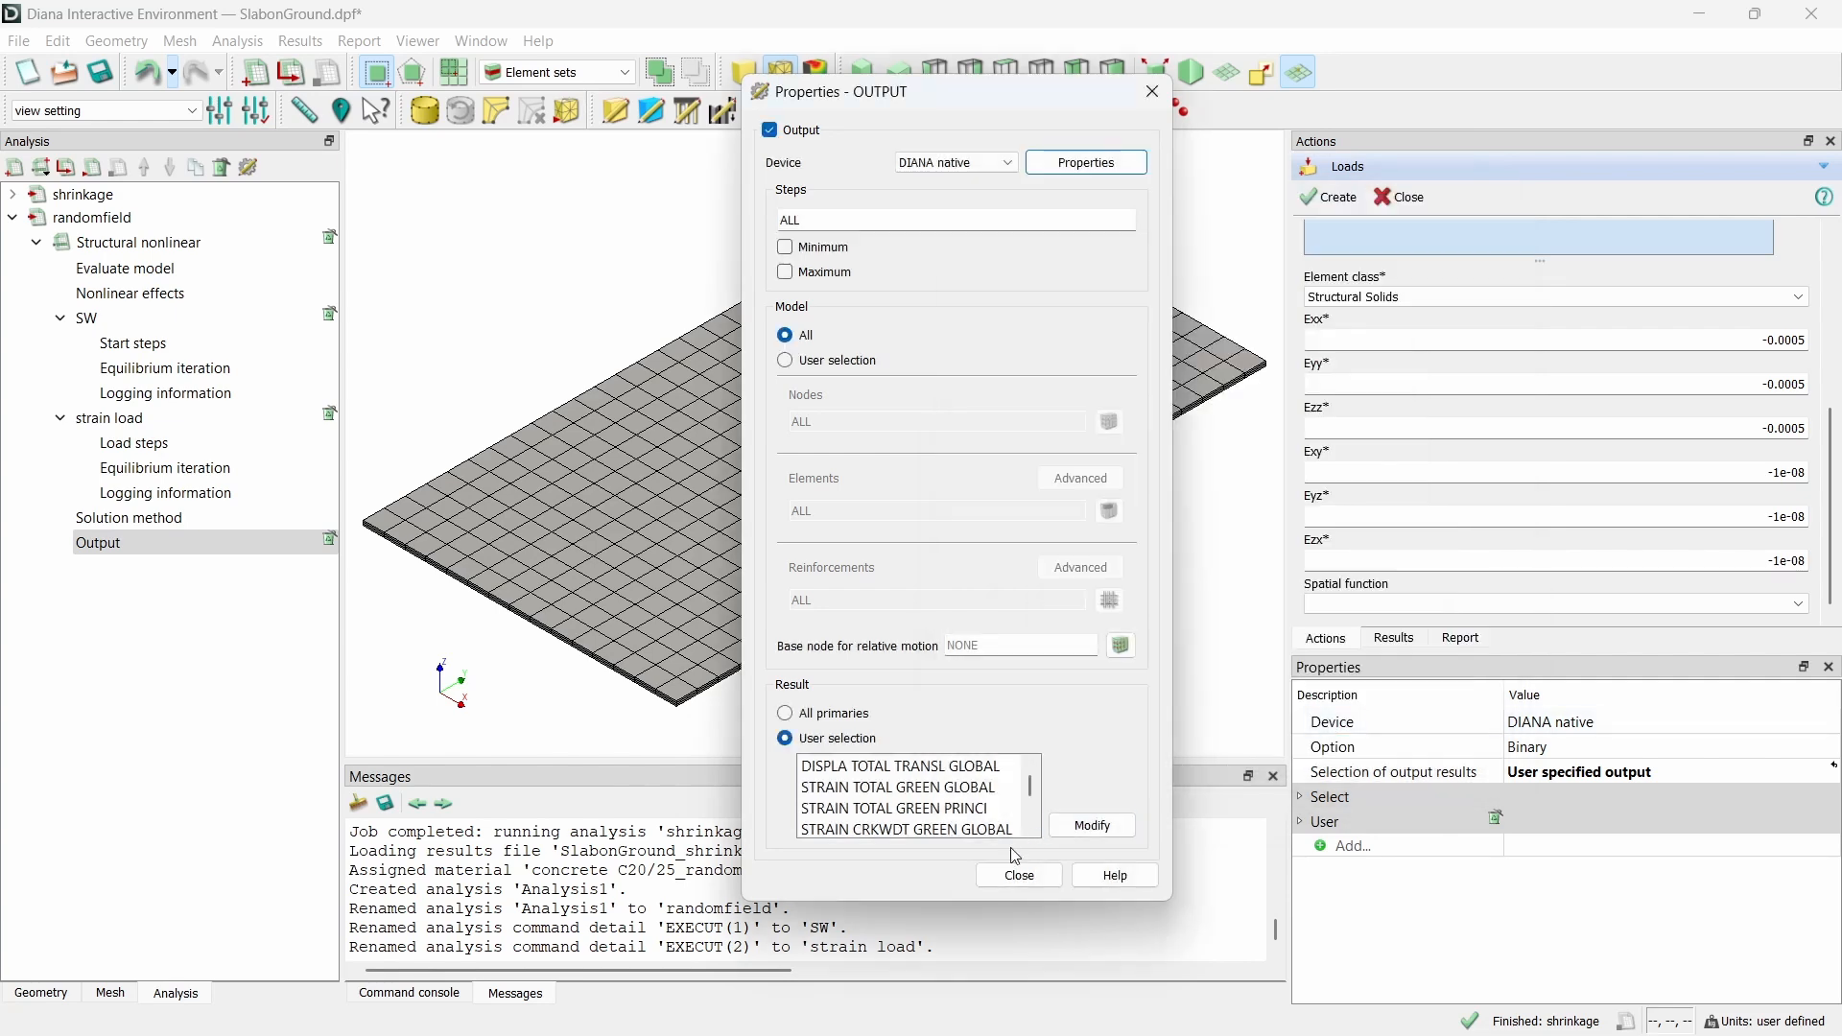
pyautogui.click(1019, 876)
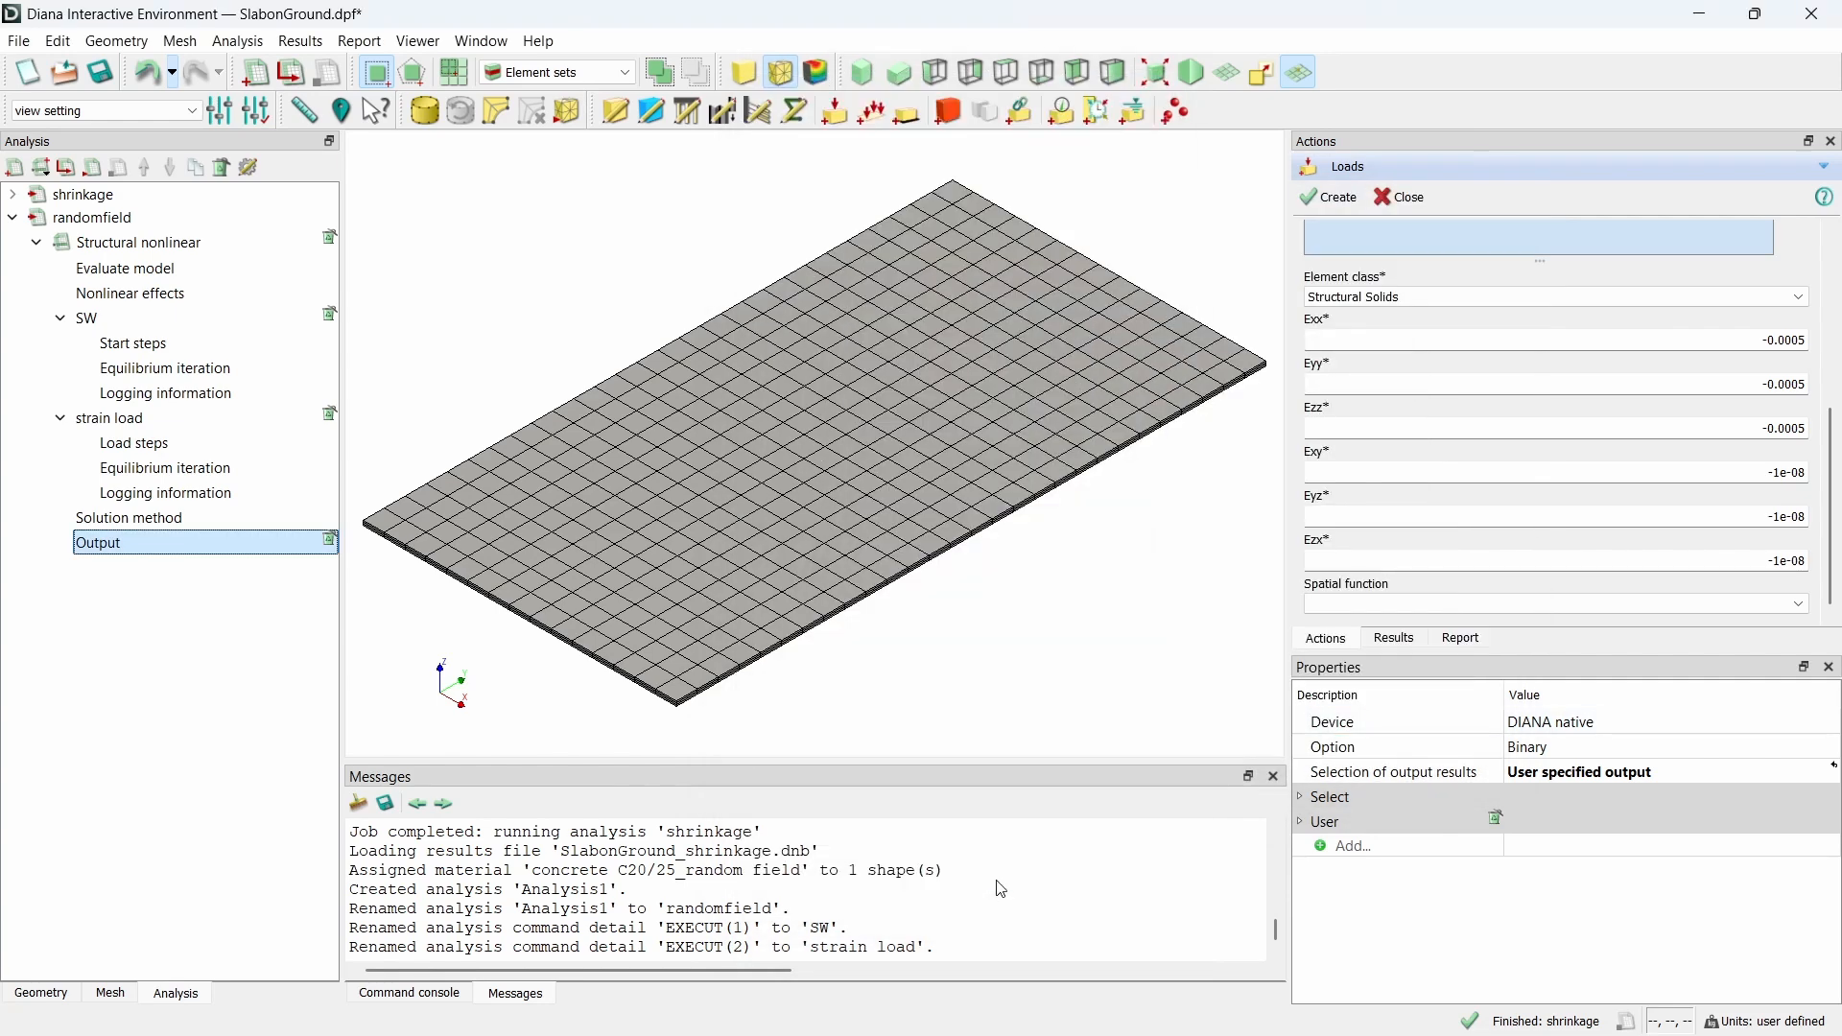
# - Add a second user specified output block to the structural nonlinear command of the randomfield analysis
pyautogui.rightClick(247, 244)
pyautogui.moveTo(299, 260)
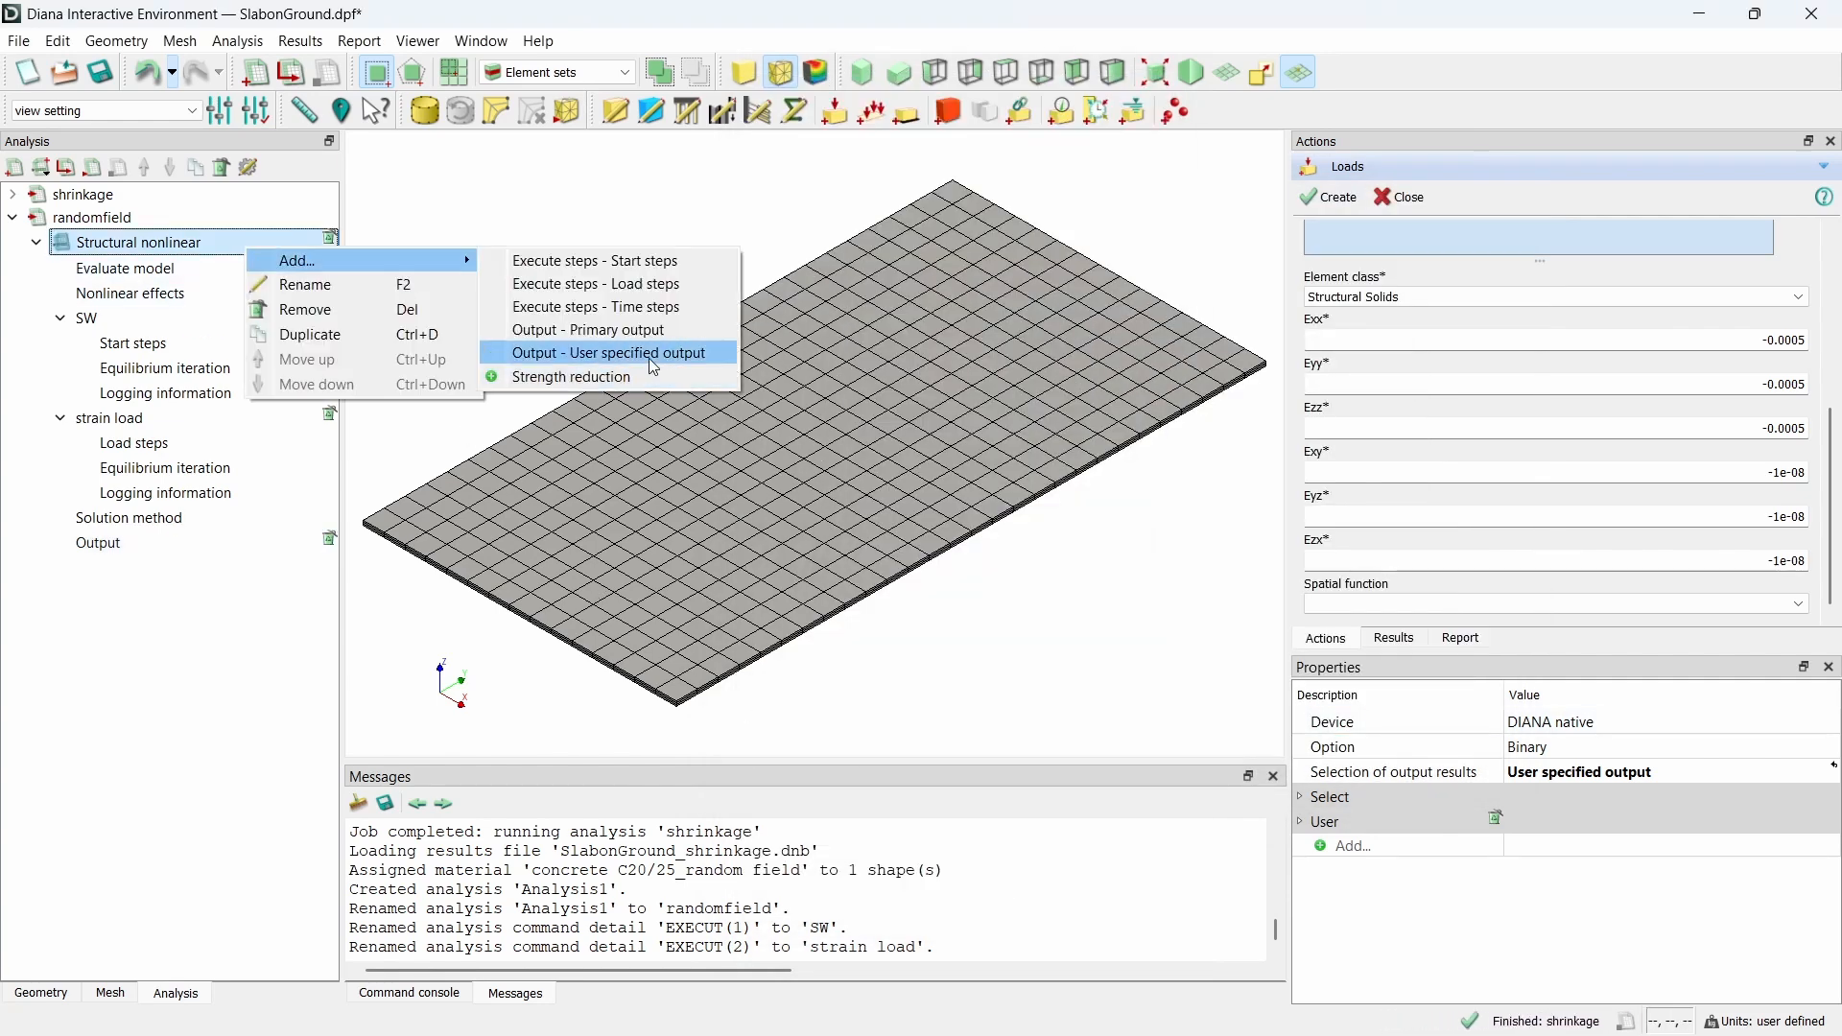
pyautogui.click(633, 353)
# - Add the Young's modulus model parameter to the results of Output 2
pyautogui.doubleClick(192, 569)
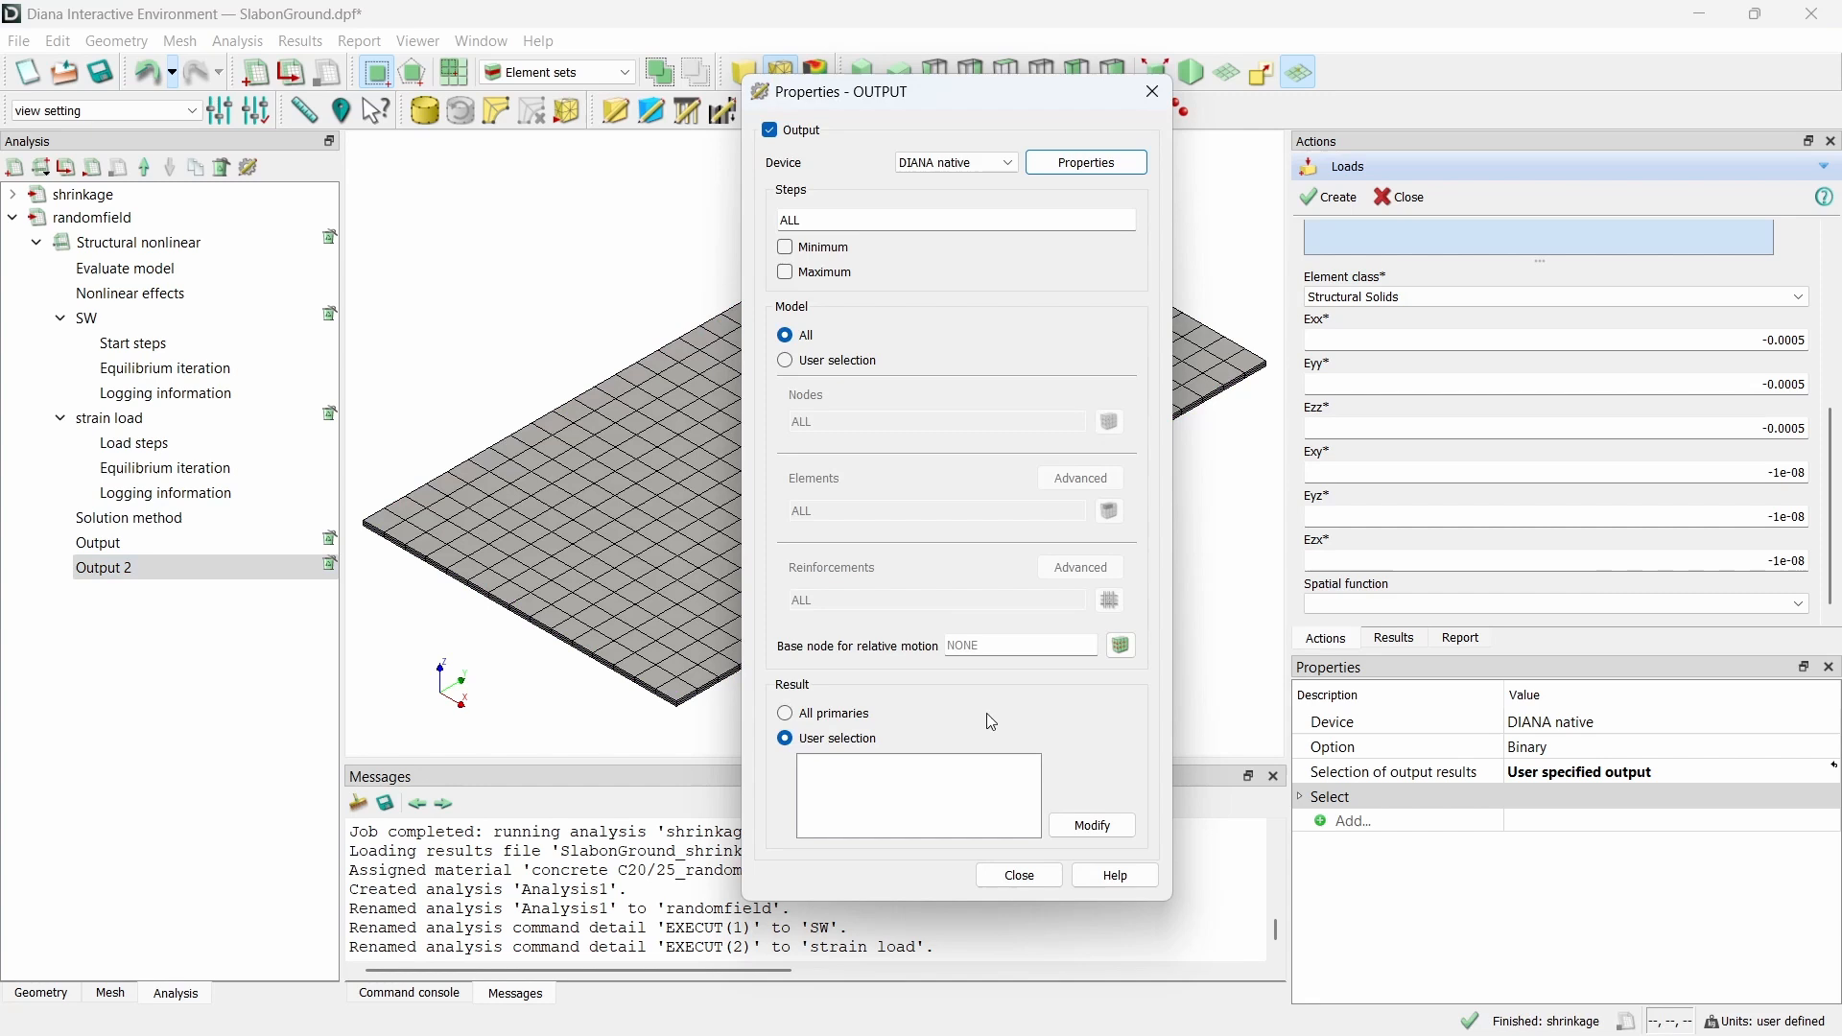
pyautogui.click(1094, 825)
pyautogui.moveTo(1211, 308); pyautogui.dragTo(1233, 357)
pyautogui.scroll(-1, 1104, 364)
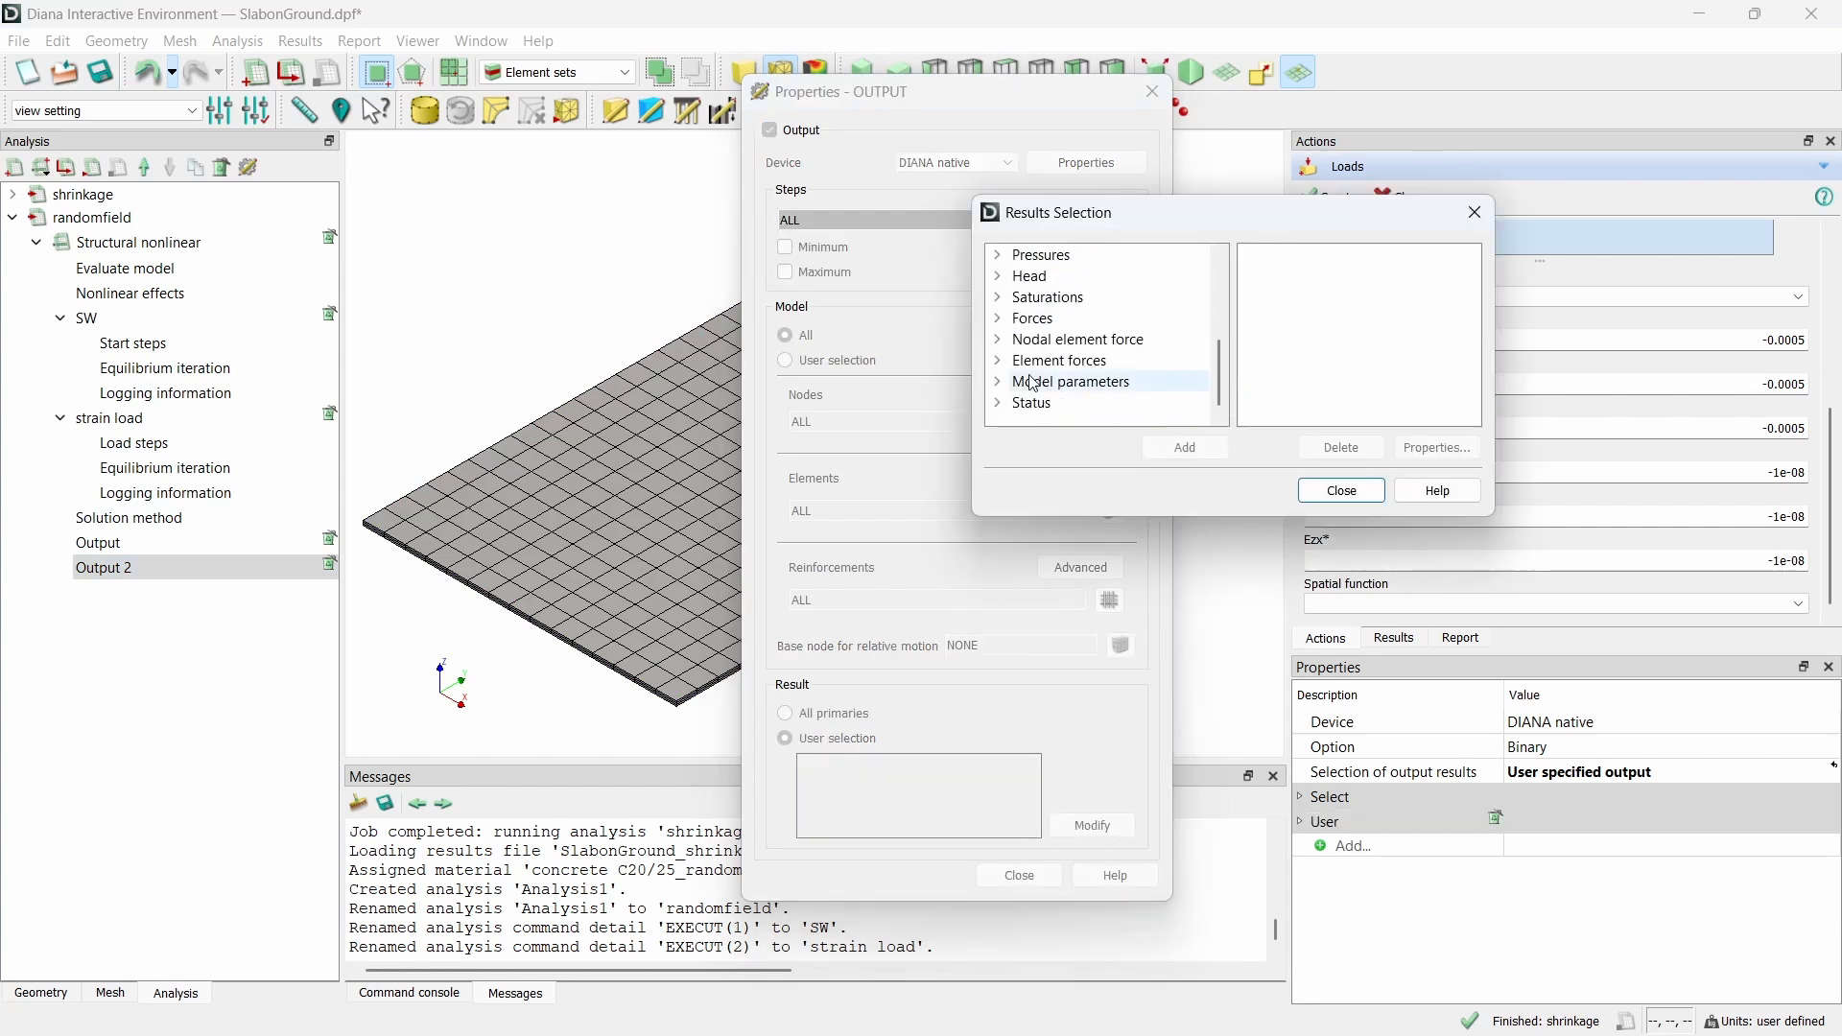
pyautogui.click(999, 382)
pyautogui.click(1094, 403)
pyautogui.click(1184, 449)
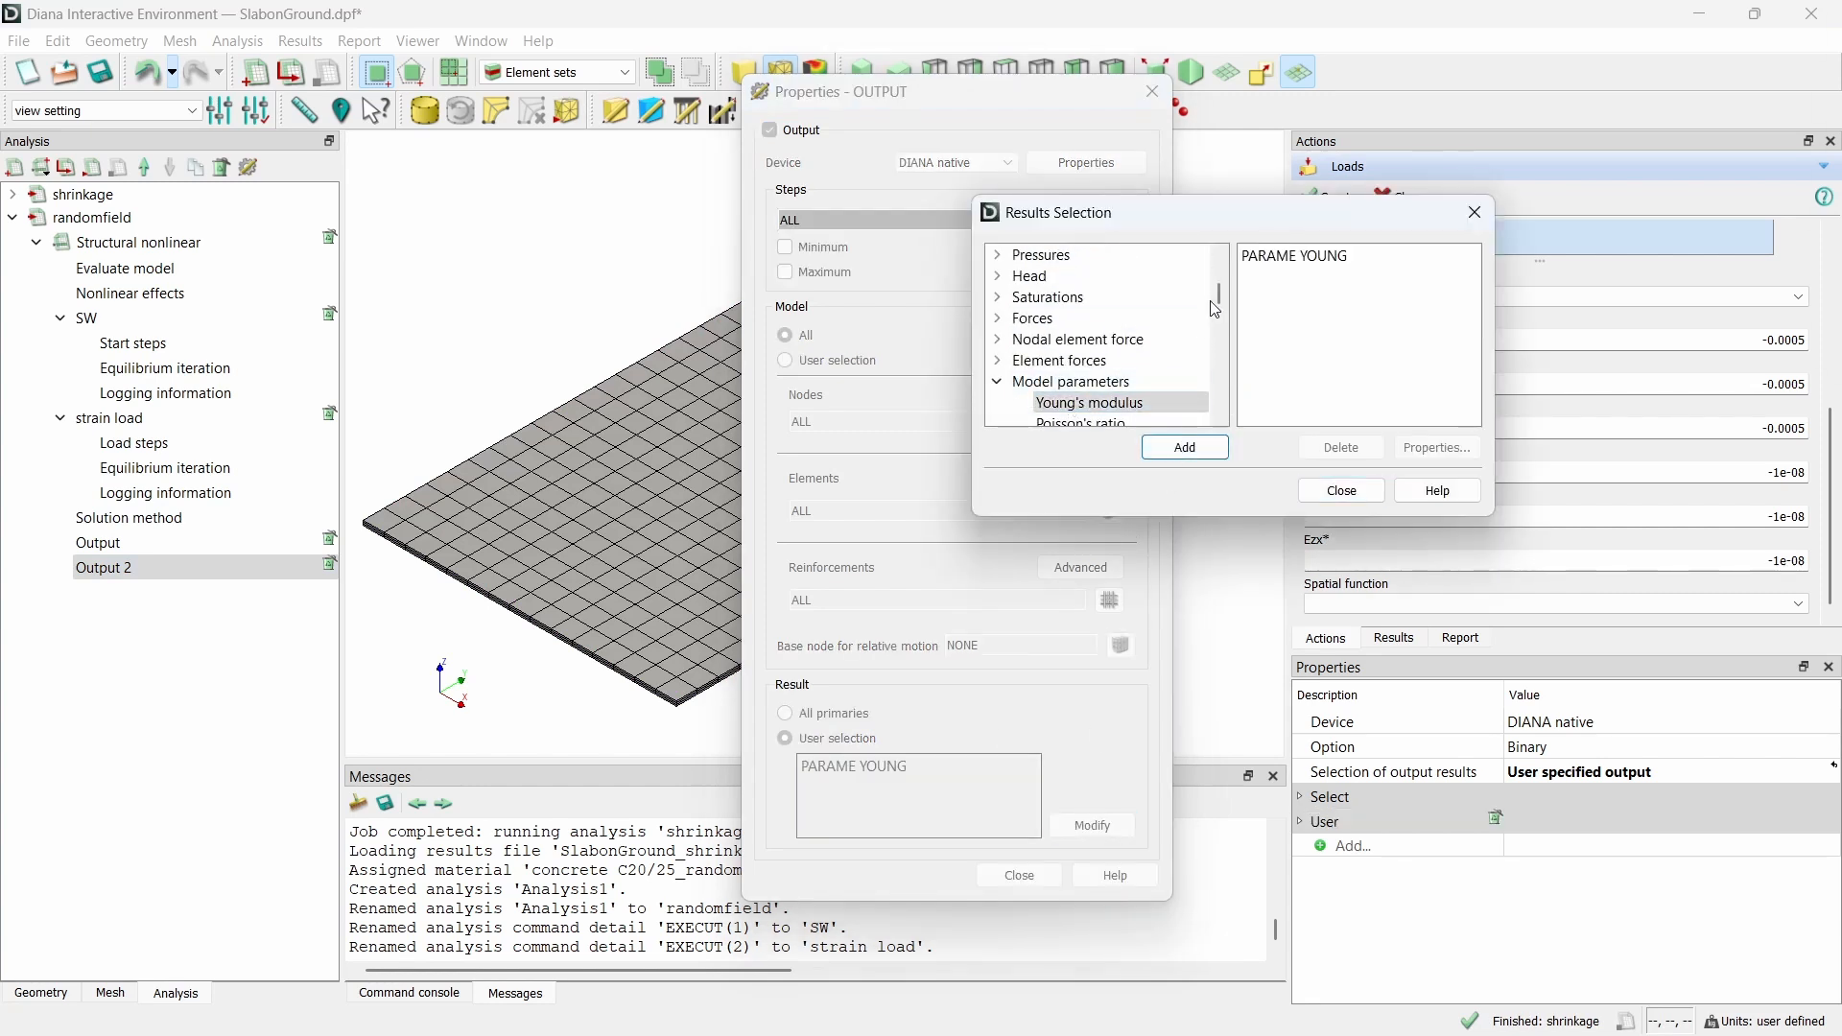
# - Add the tensile strength and compressive strength model parameters to Output 2 and finish its settings
pyautogui.scroll(-5, 1151, 345)
pyautogui.click(1104, 341)
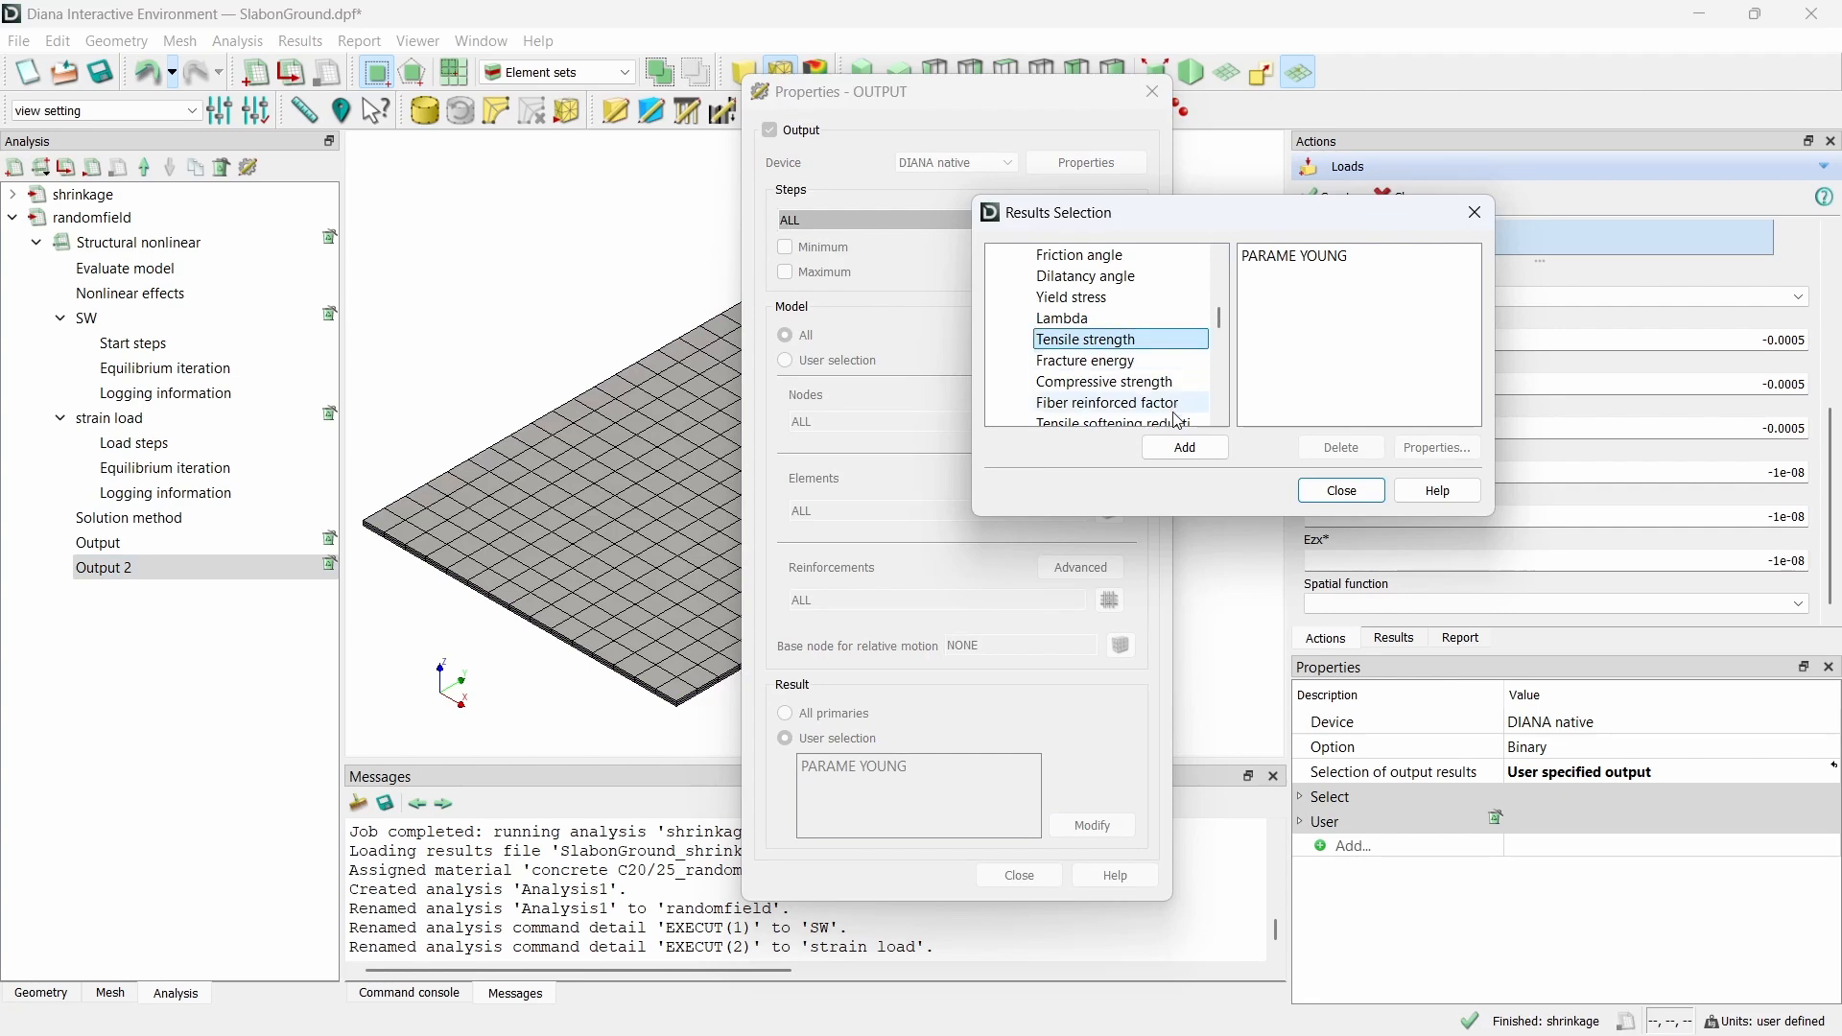
pyautogui.click(1186, 448)
pyautogui.click(1103, 381)
pyautogui.click(1186, 449)
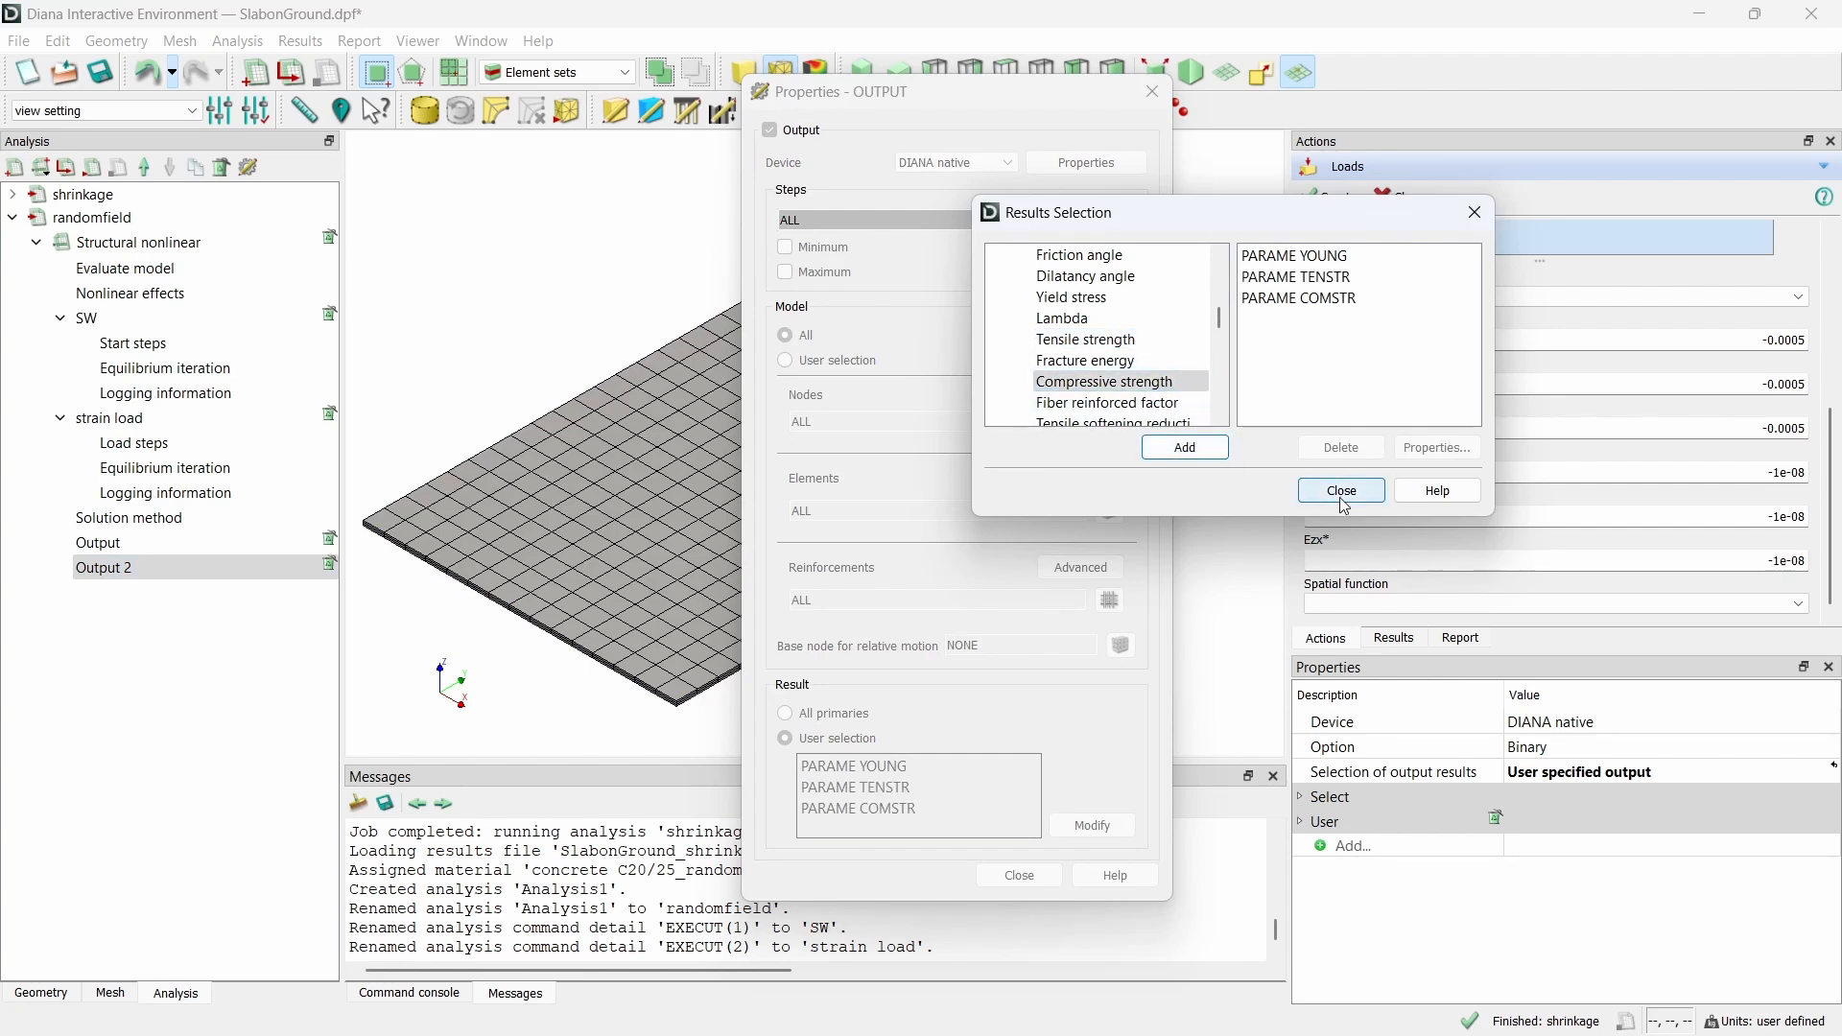
pyautogui.click(1342, 490)
pyautogui.click(1023, 875)
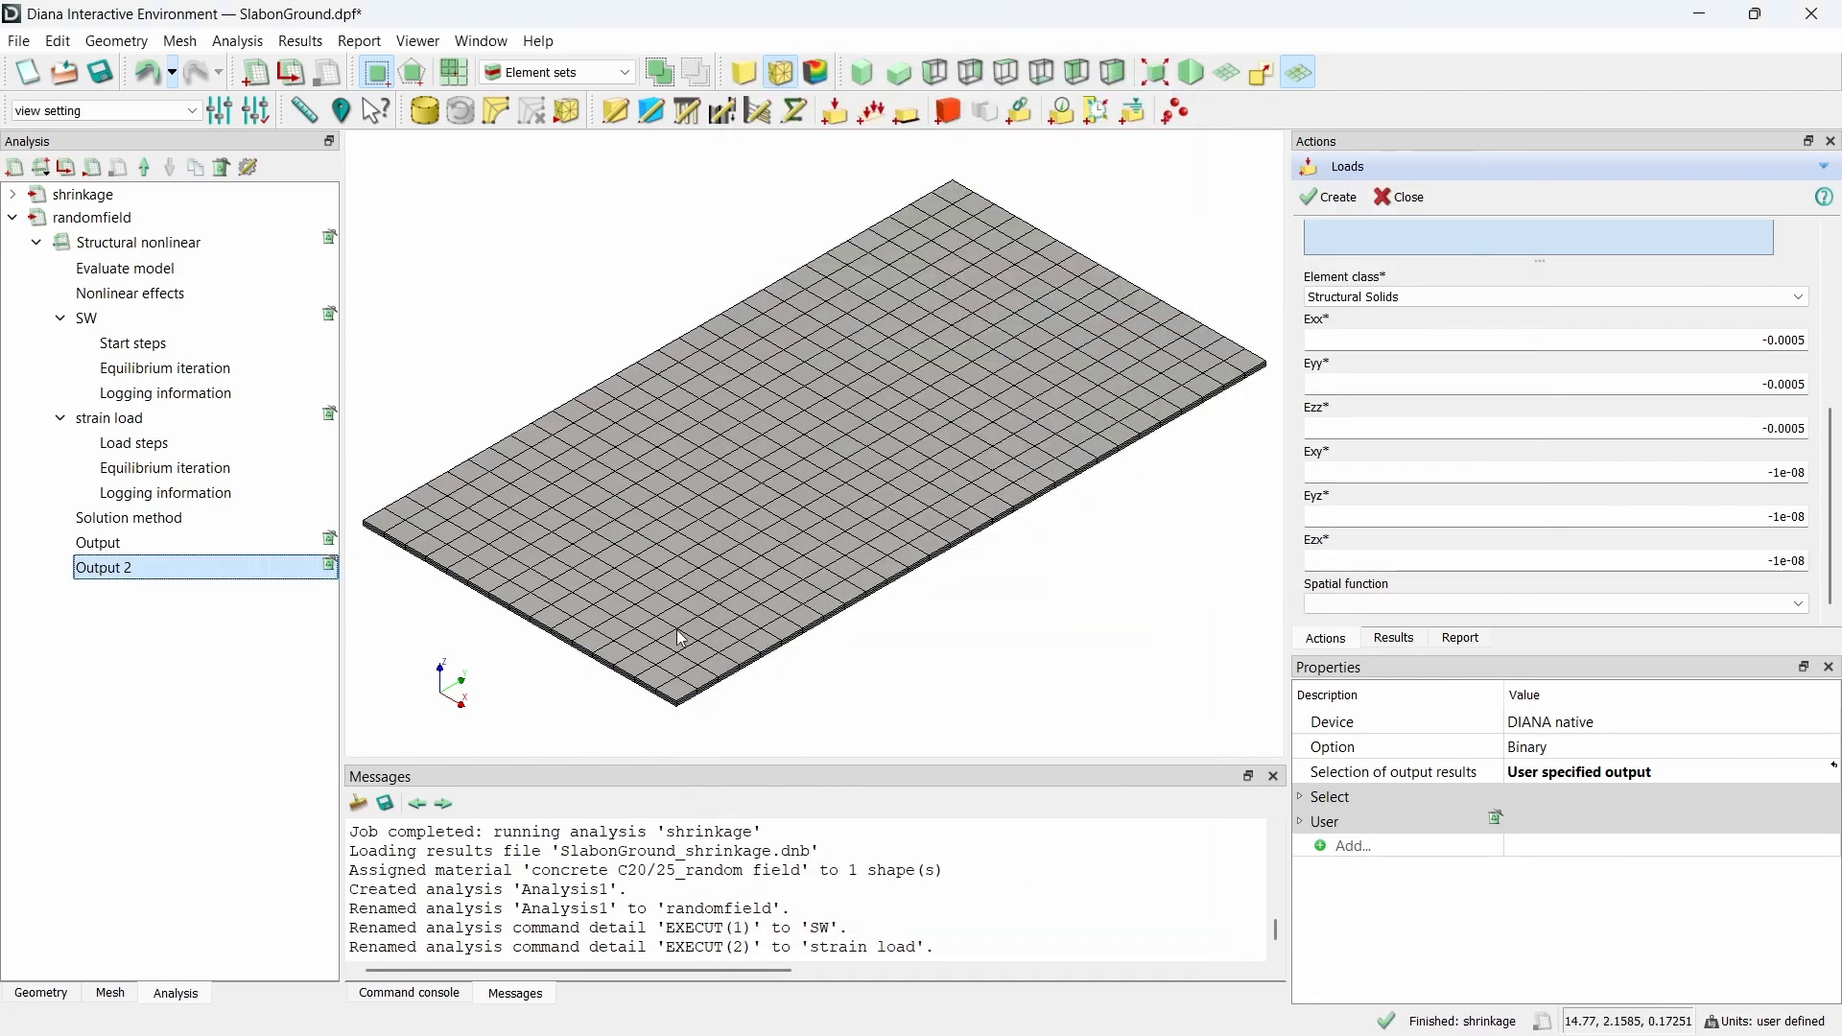
# - Run the randomfield analysis
pyautogui.click(113, 217)
pyautogui.click(94, 168)
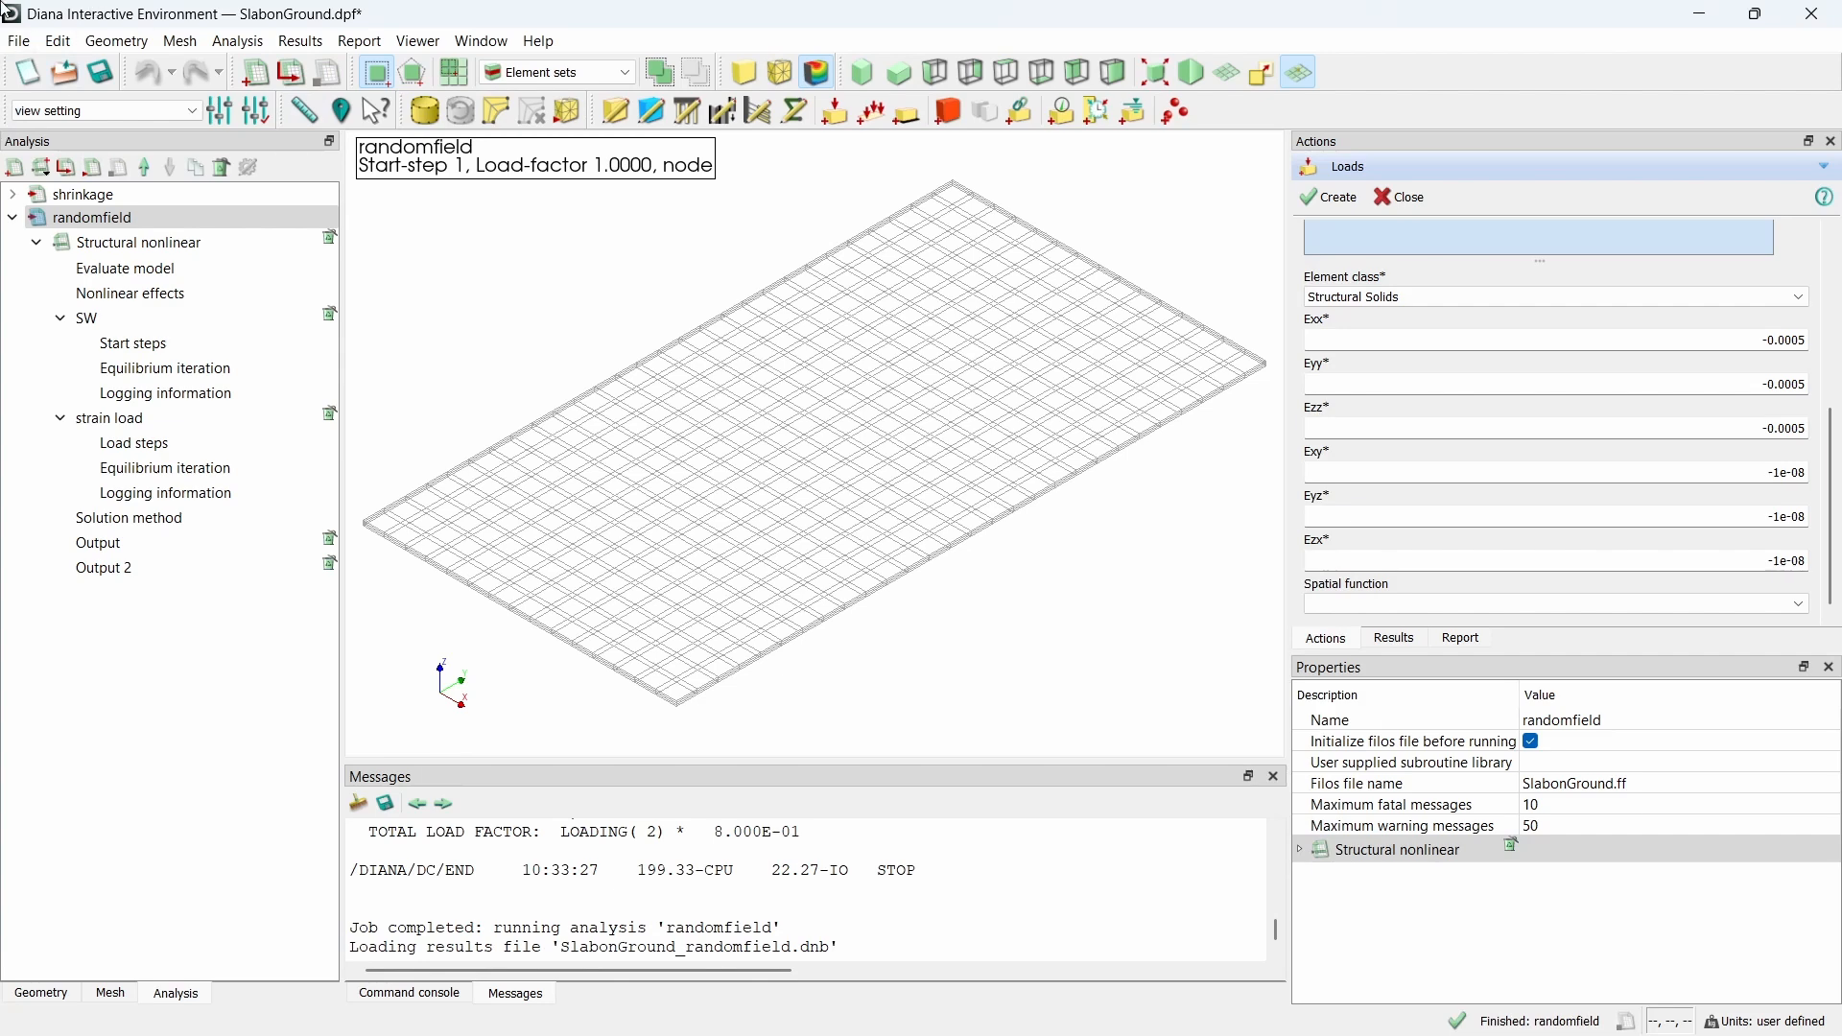
# - Display the Young's modulus element result from Output 2 for start-step 1 of the randomfield analysis
pyautogui.click(1387, 638)
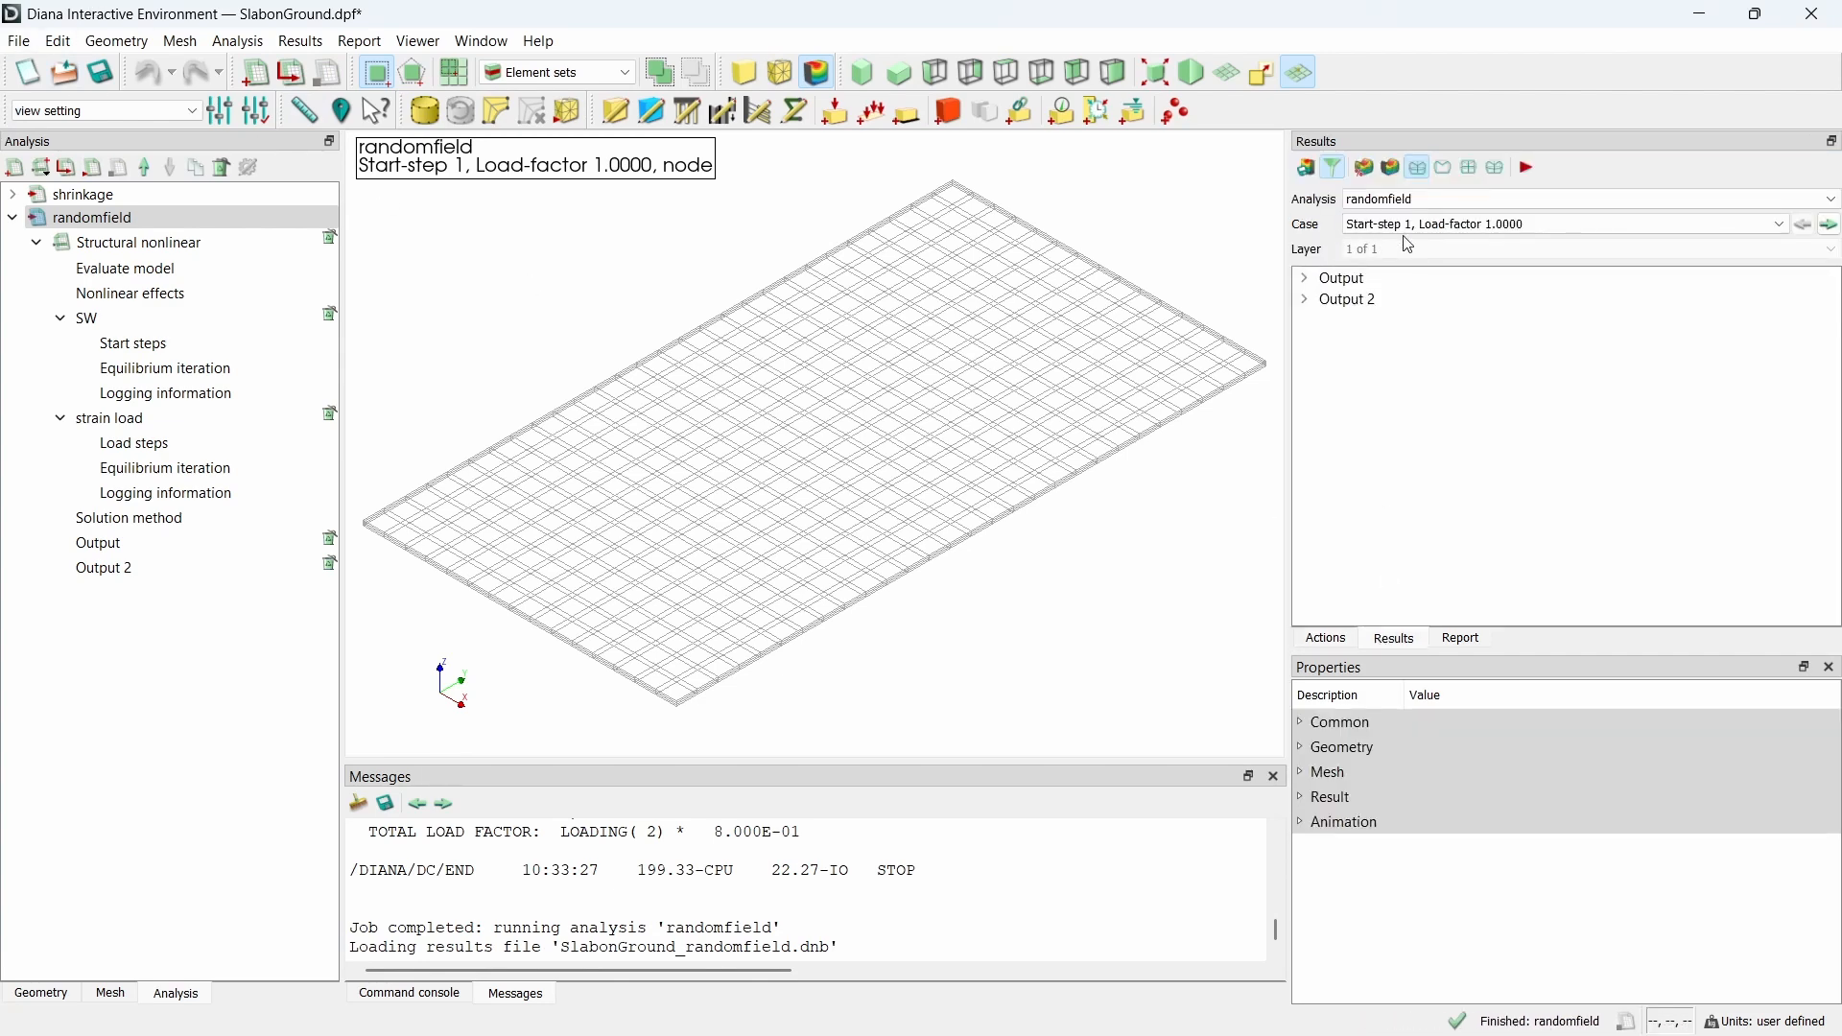
pyautogui.click(1305, 299)
pyautogui.click(1330, 321)
pyautogui.click(1353, 343)
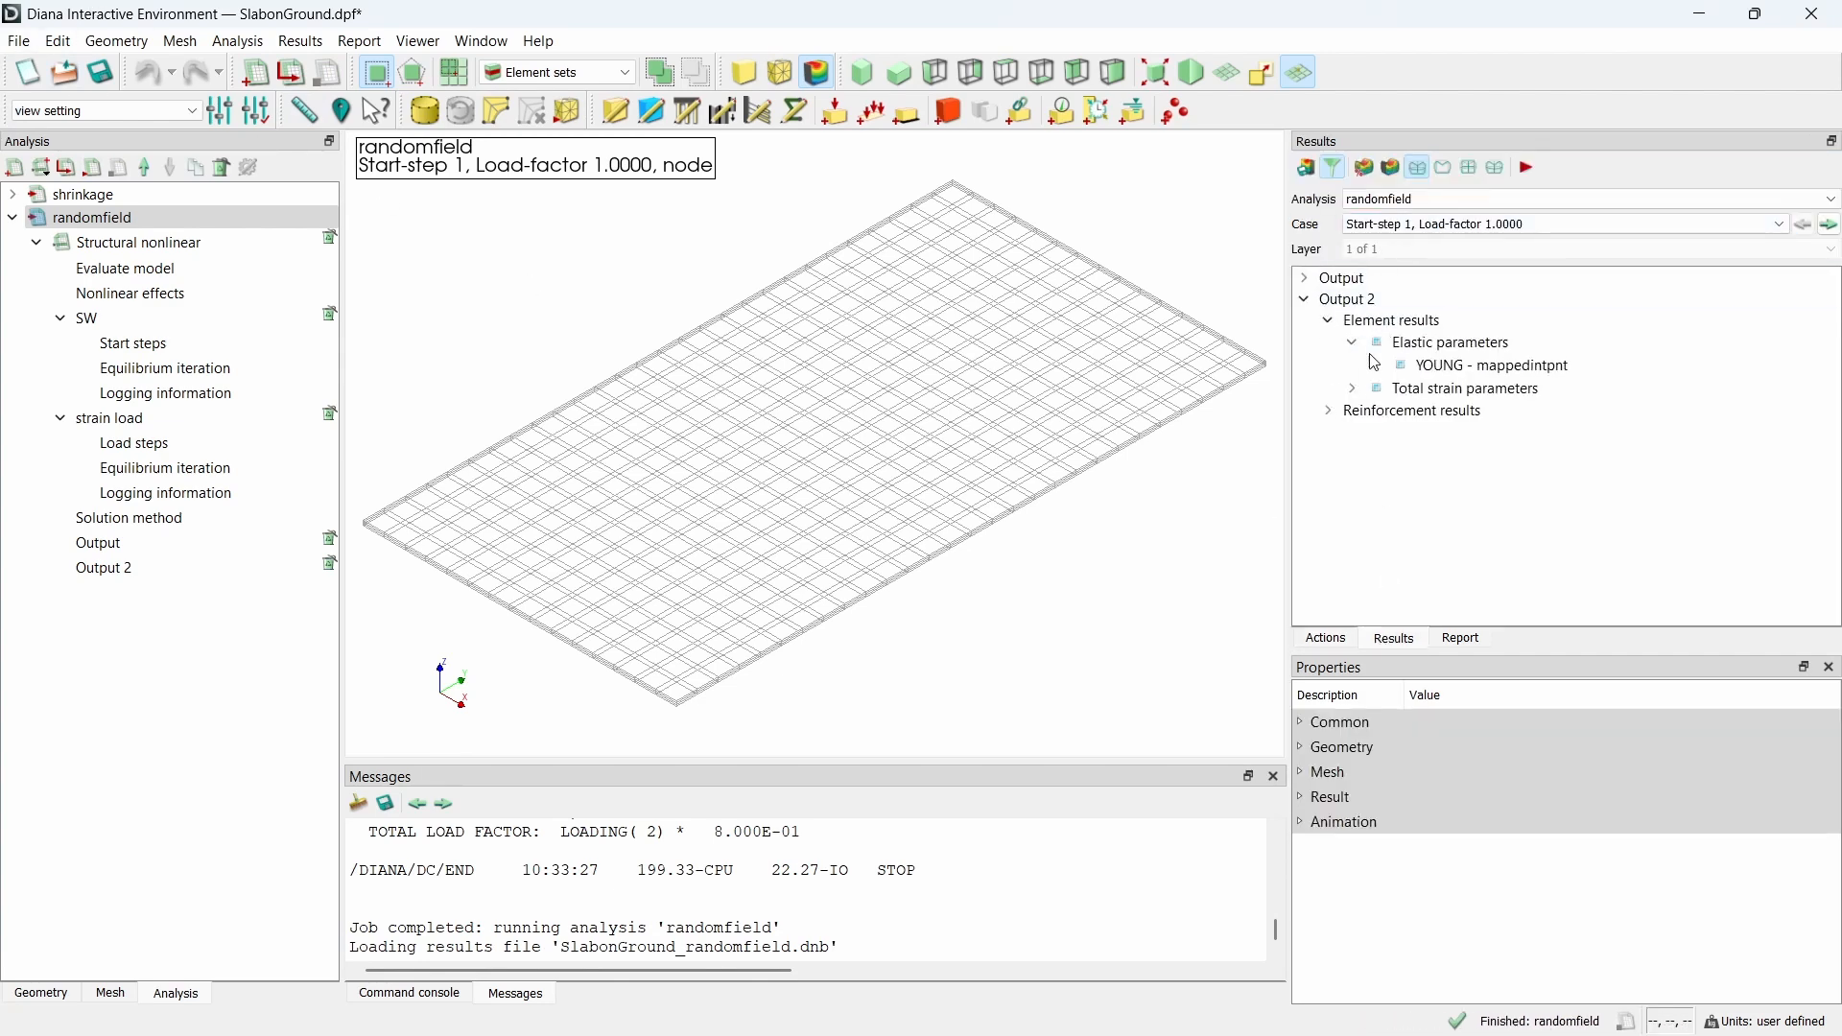
pyautogui.click(1411, 365)
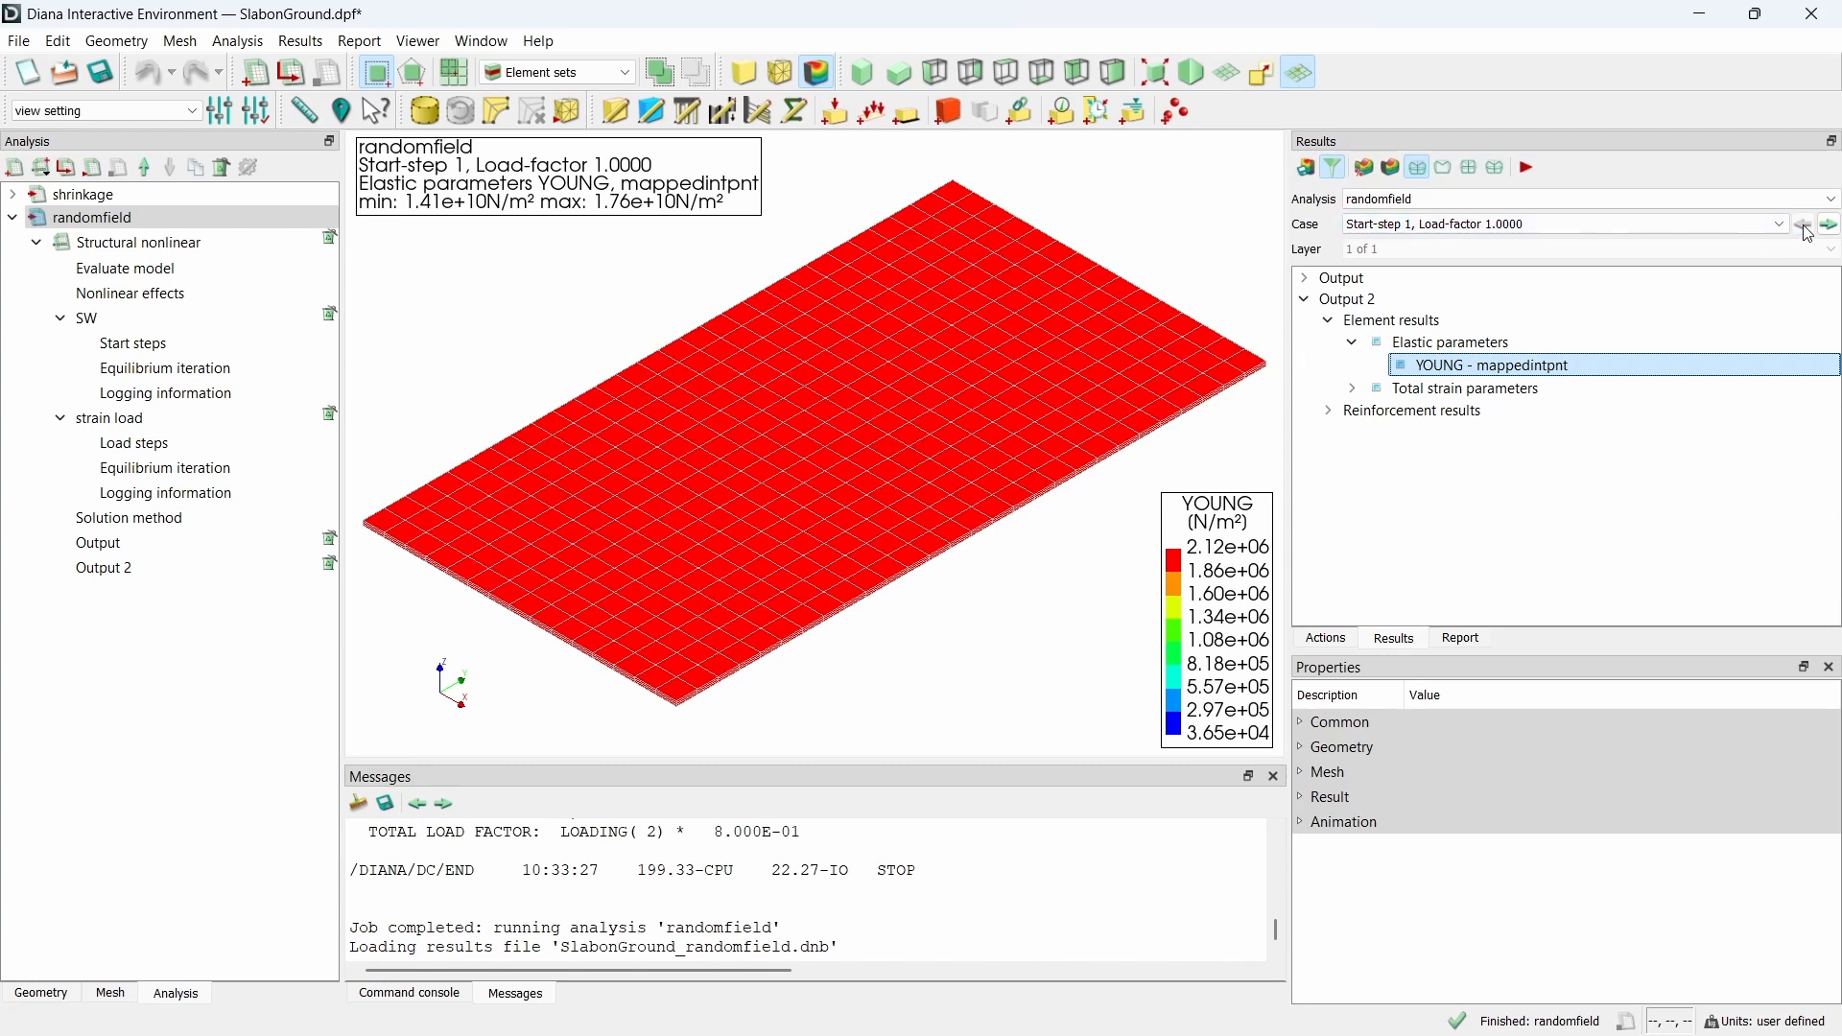
pyautogui.click(1736, 196)
pyautogui.click(1736, 197)
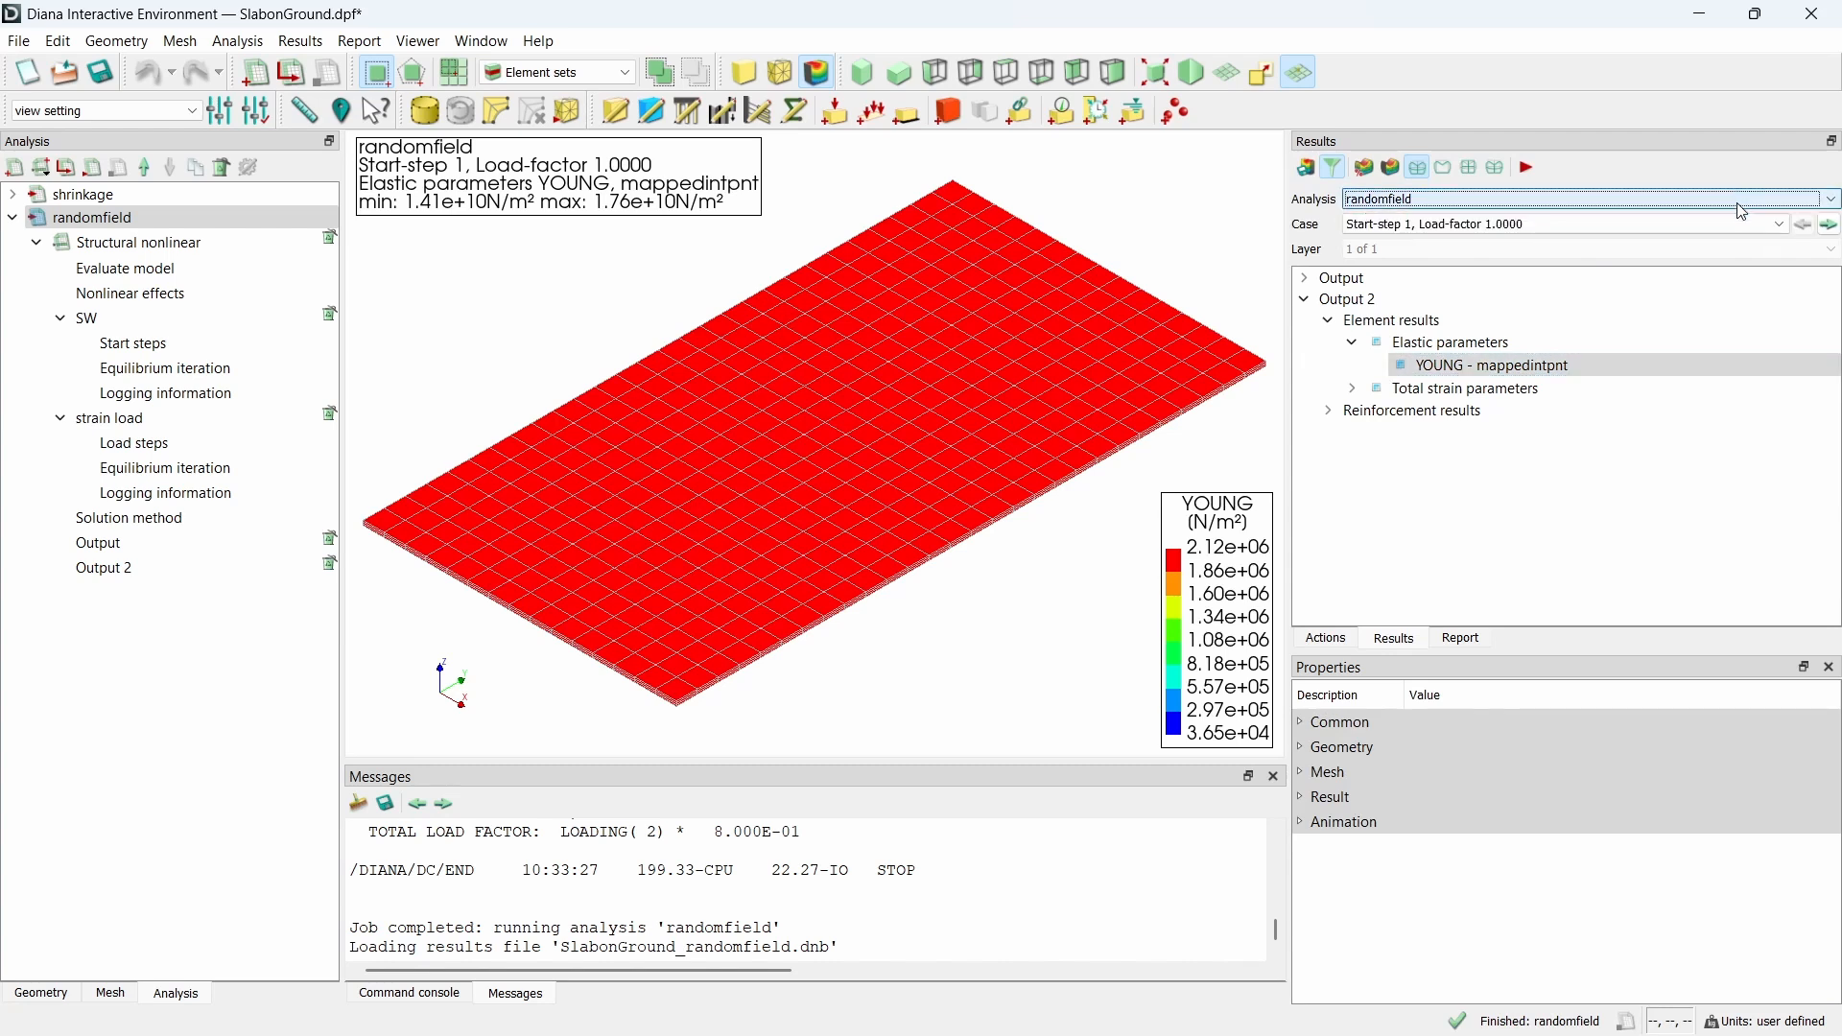
# - Set the contour plot's color scale limits to auto-scale to displayed results
pyautogui.click(1302, 797)
pyautogui.click(1317, 847)
pyautogui.click(1740, 972)
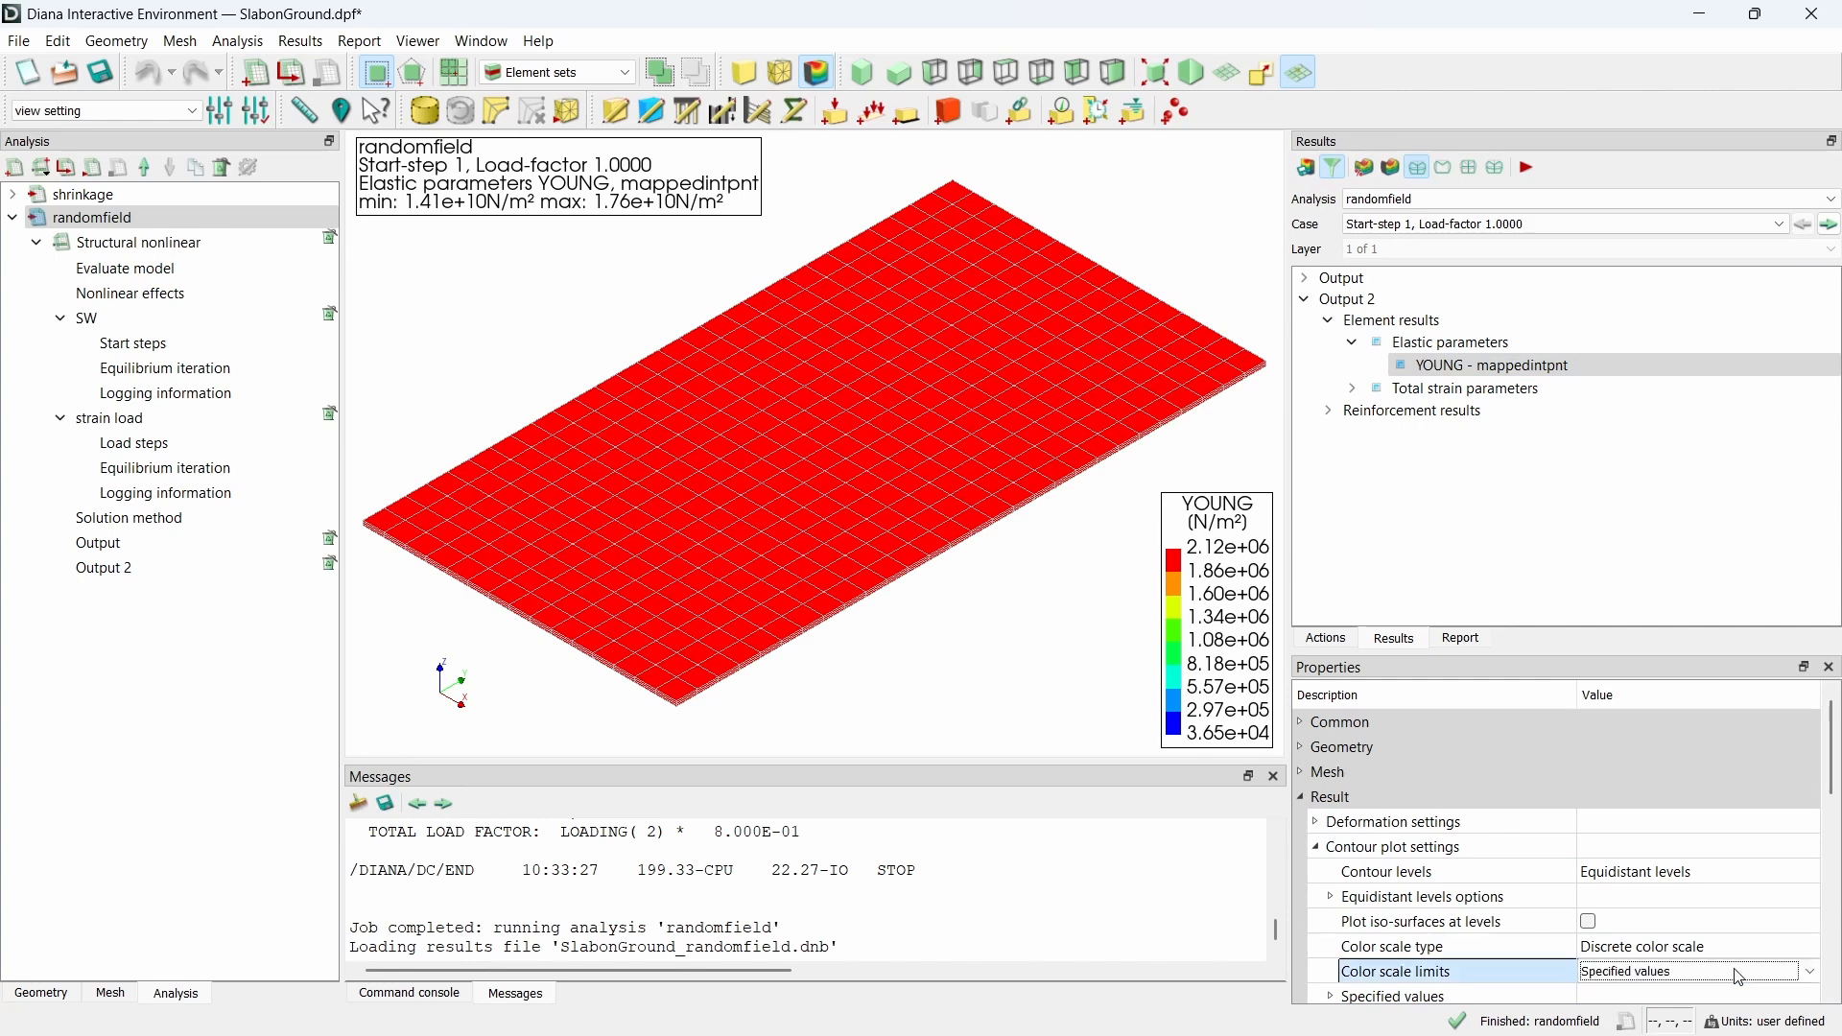
pyautogui.click(1739, 977)
pyautogui.click(1723, 992)
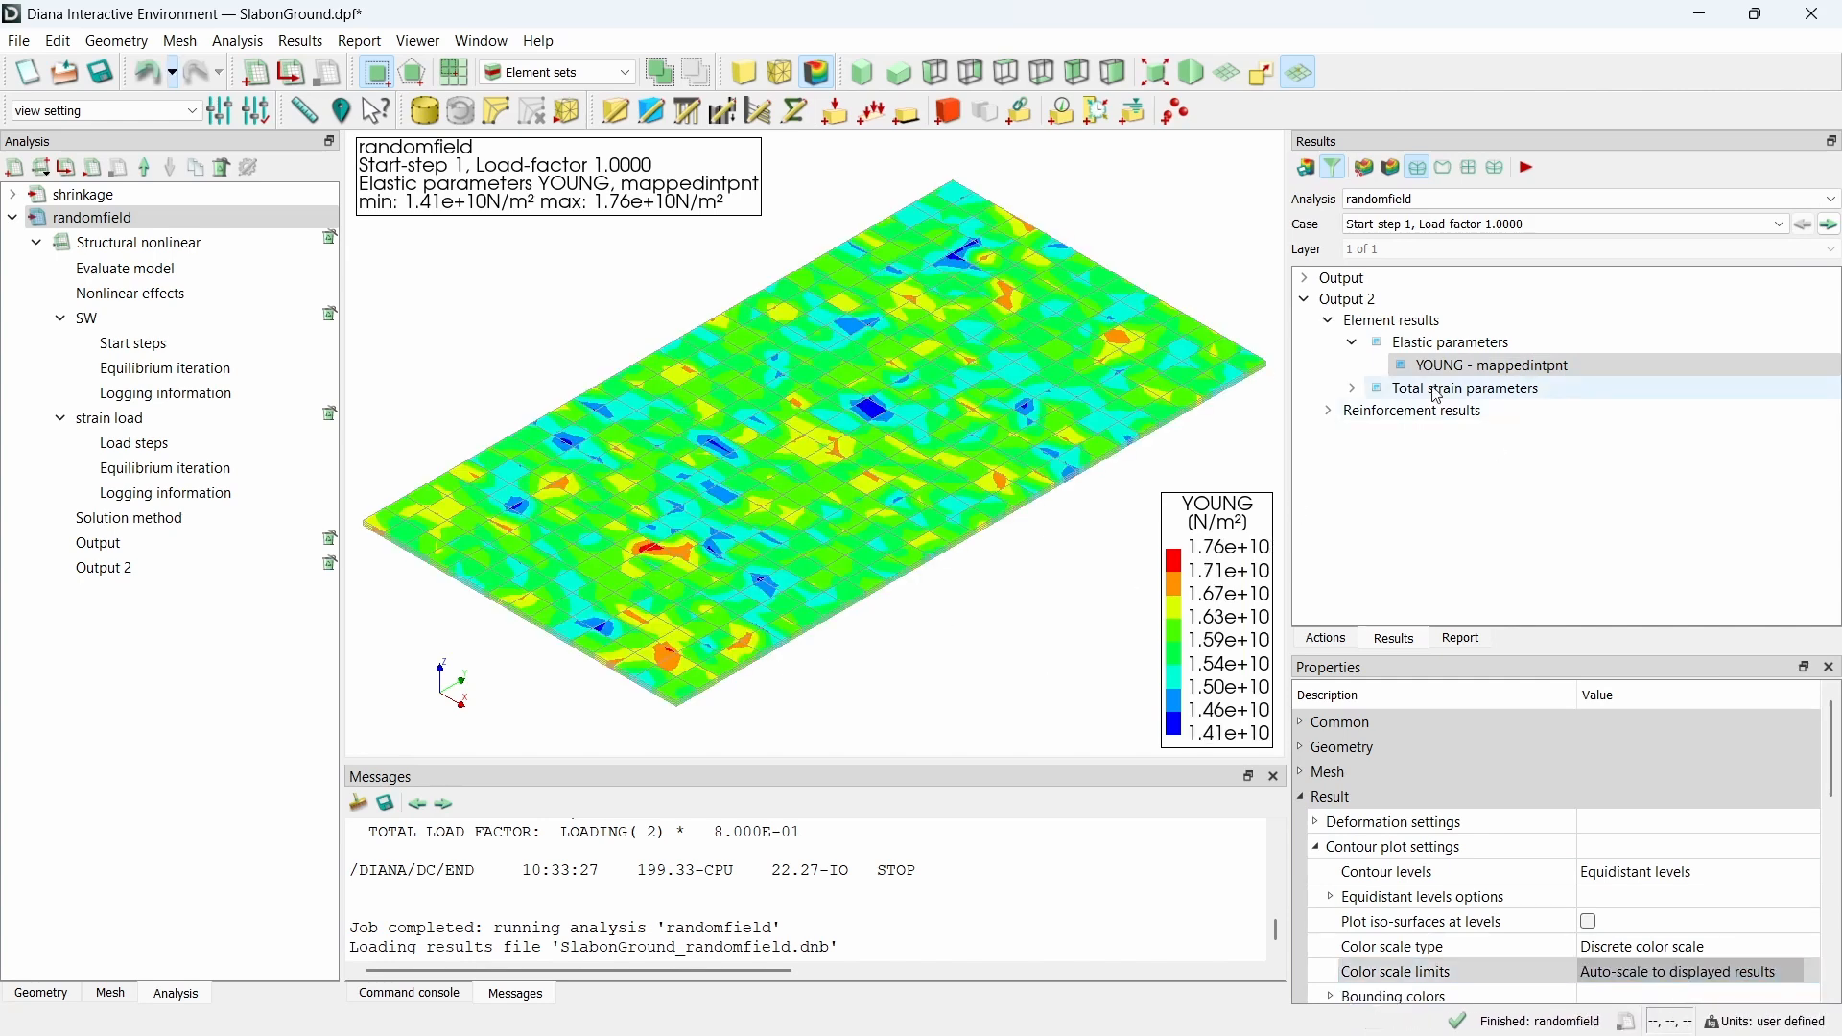
# - Display the tensile strength and compressive strength parameter results (TENSTR and COMSTR) of Output 2
pyautogui.click(1352, 389)
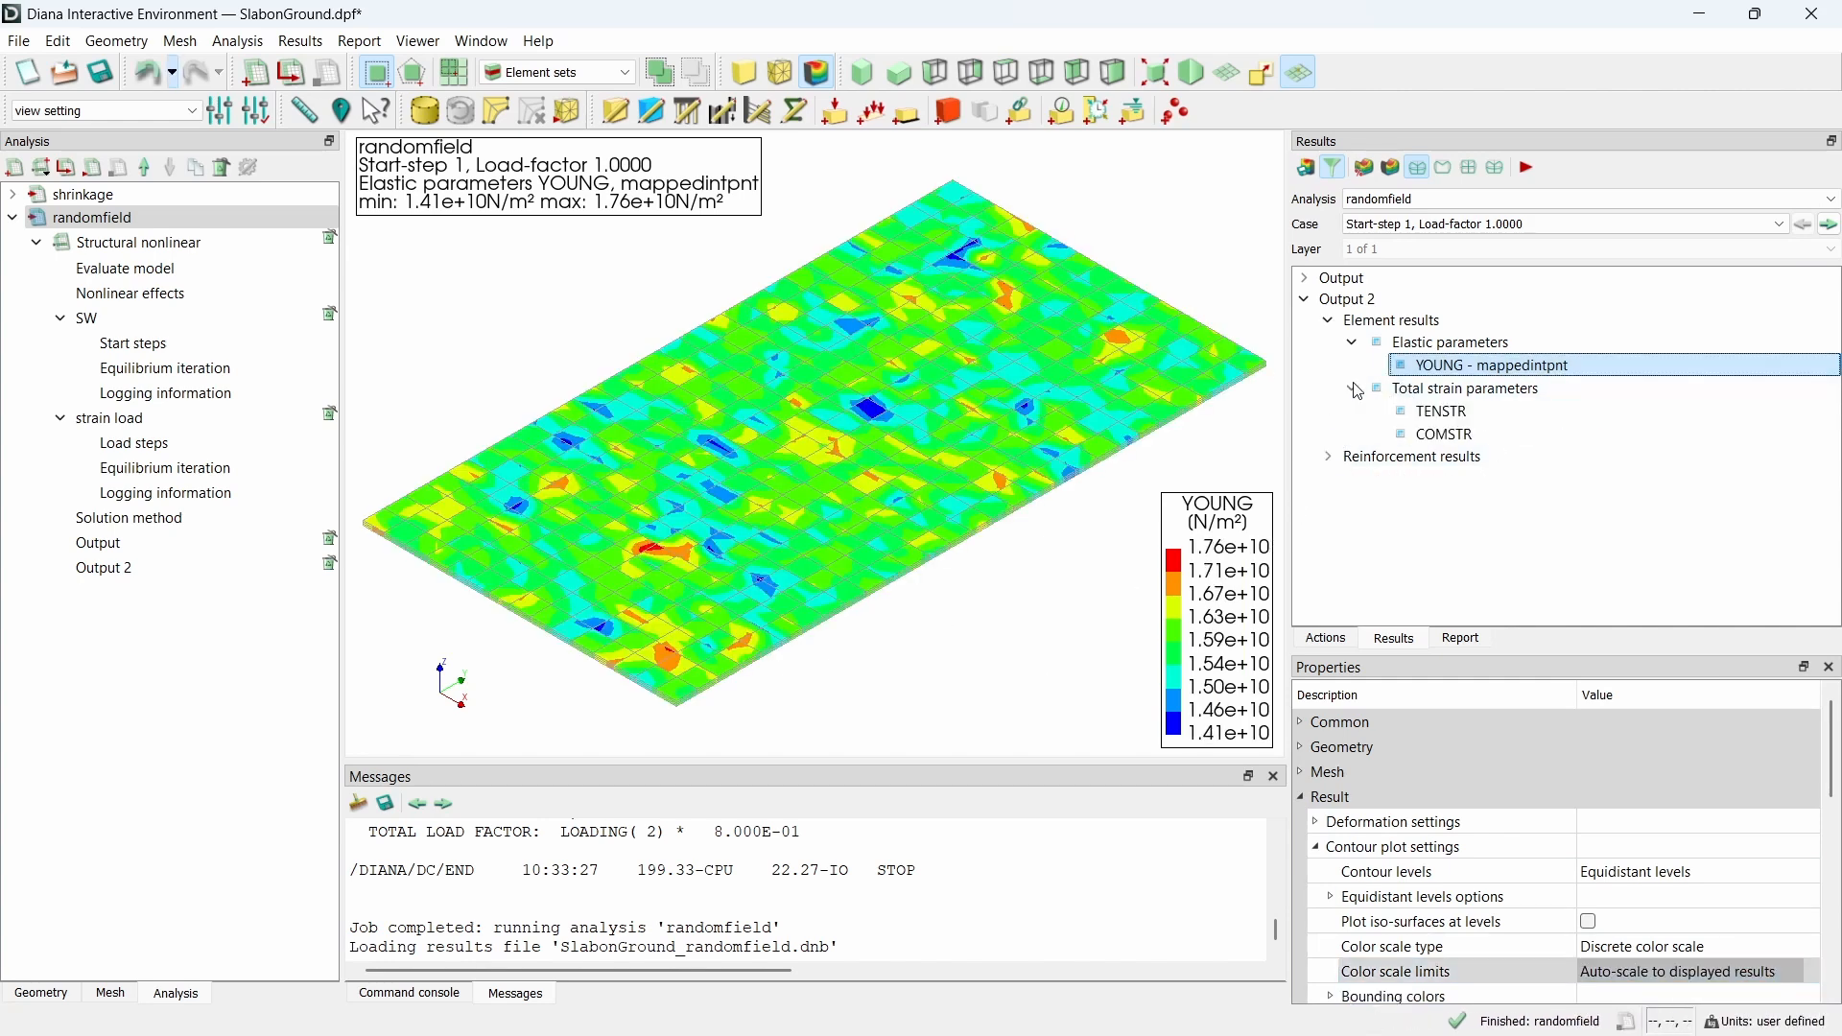
pyautogui.click(1429, 412)
pyautogui.click(1445, 435)
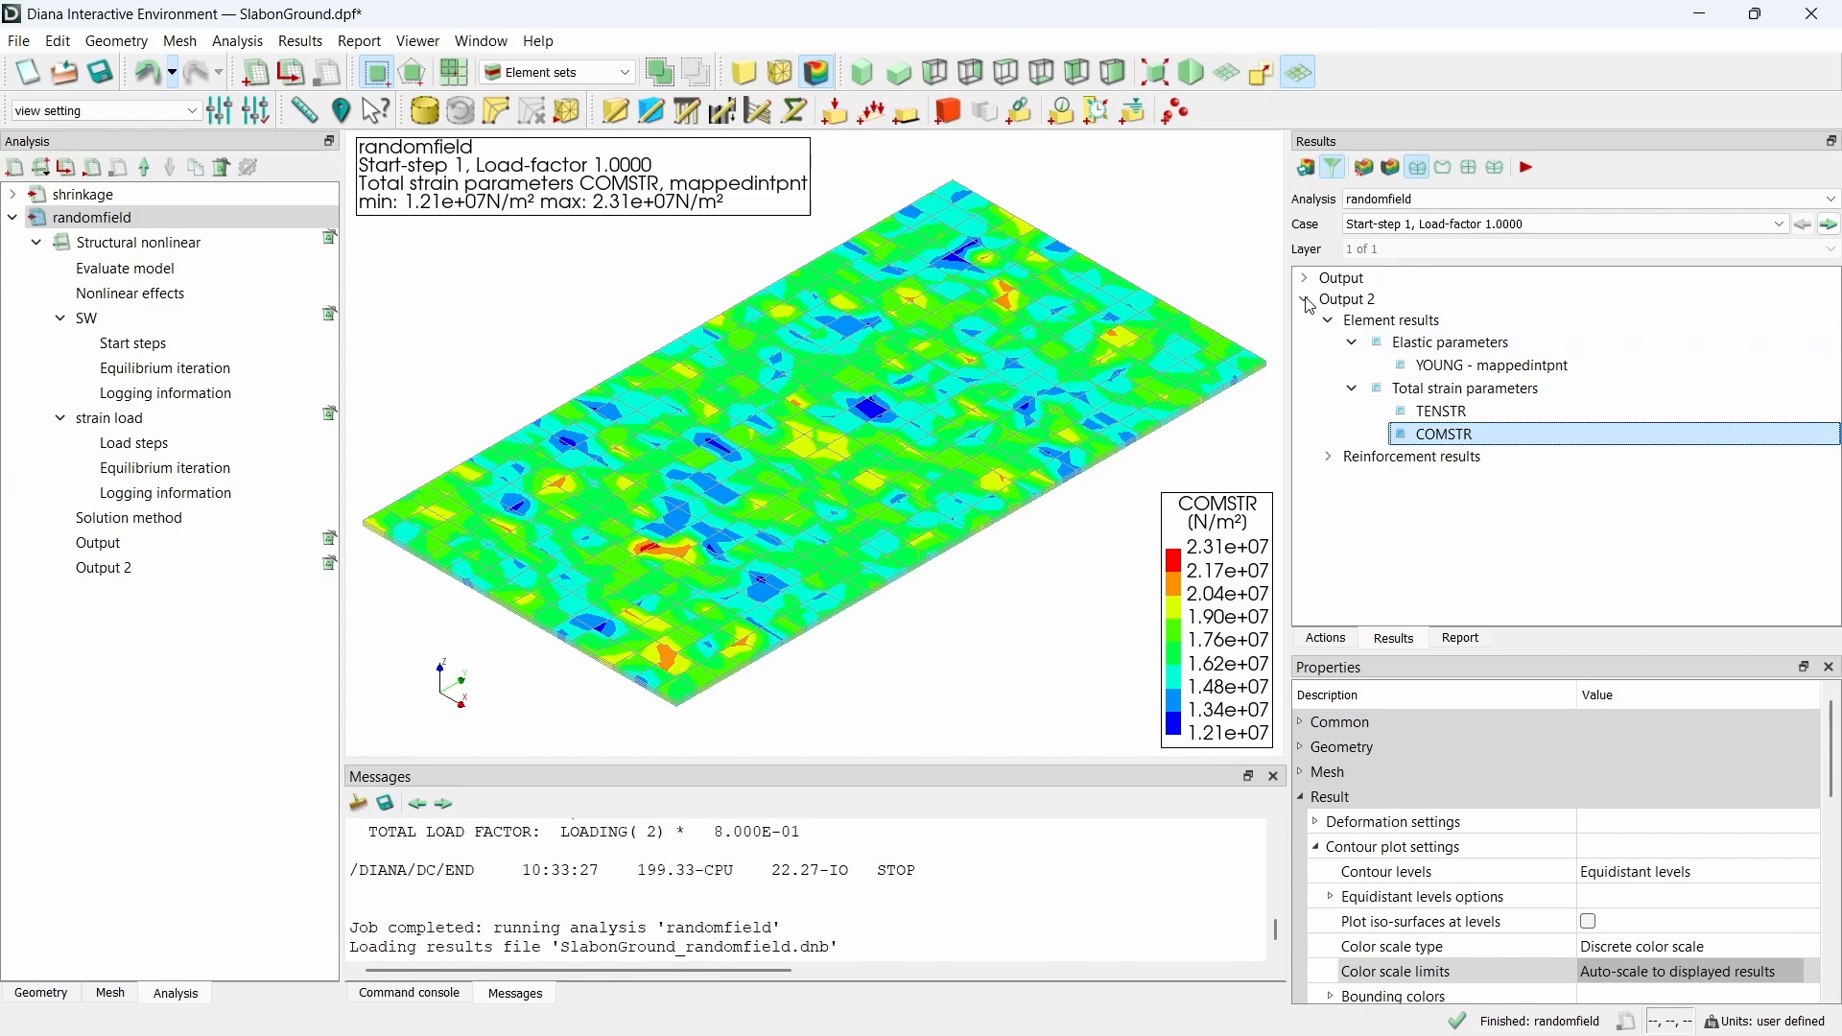
# - Display the principal crack width Ecw1 from the element results of Output for load-step 3, load factor 0.20000
pyautogui.click(1305, 299)
pyautogui.click(1305, 278)
pyautogui.click(1328, 320)
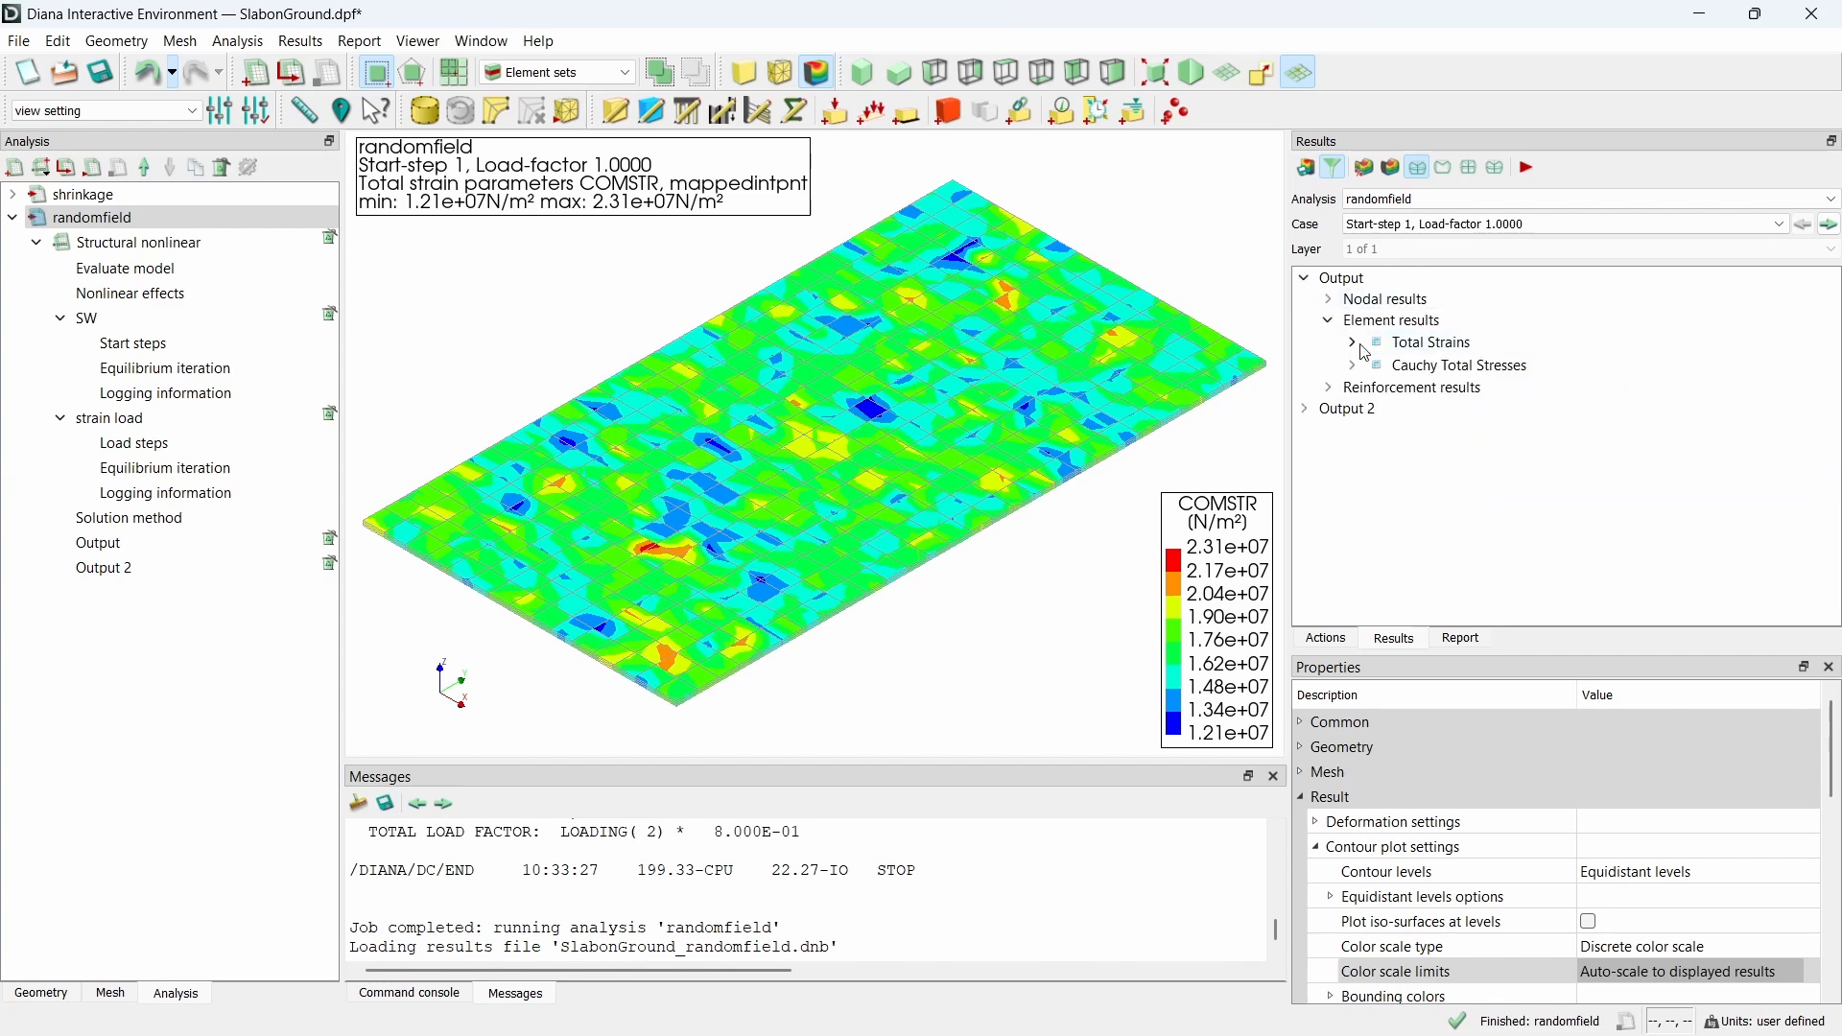
pyautogui.click(1645, 221)
pyautogui.click(1497, 272)
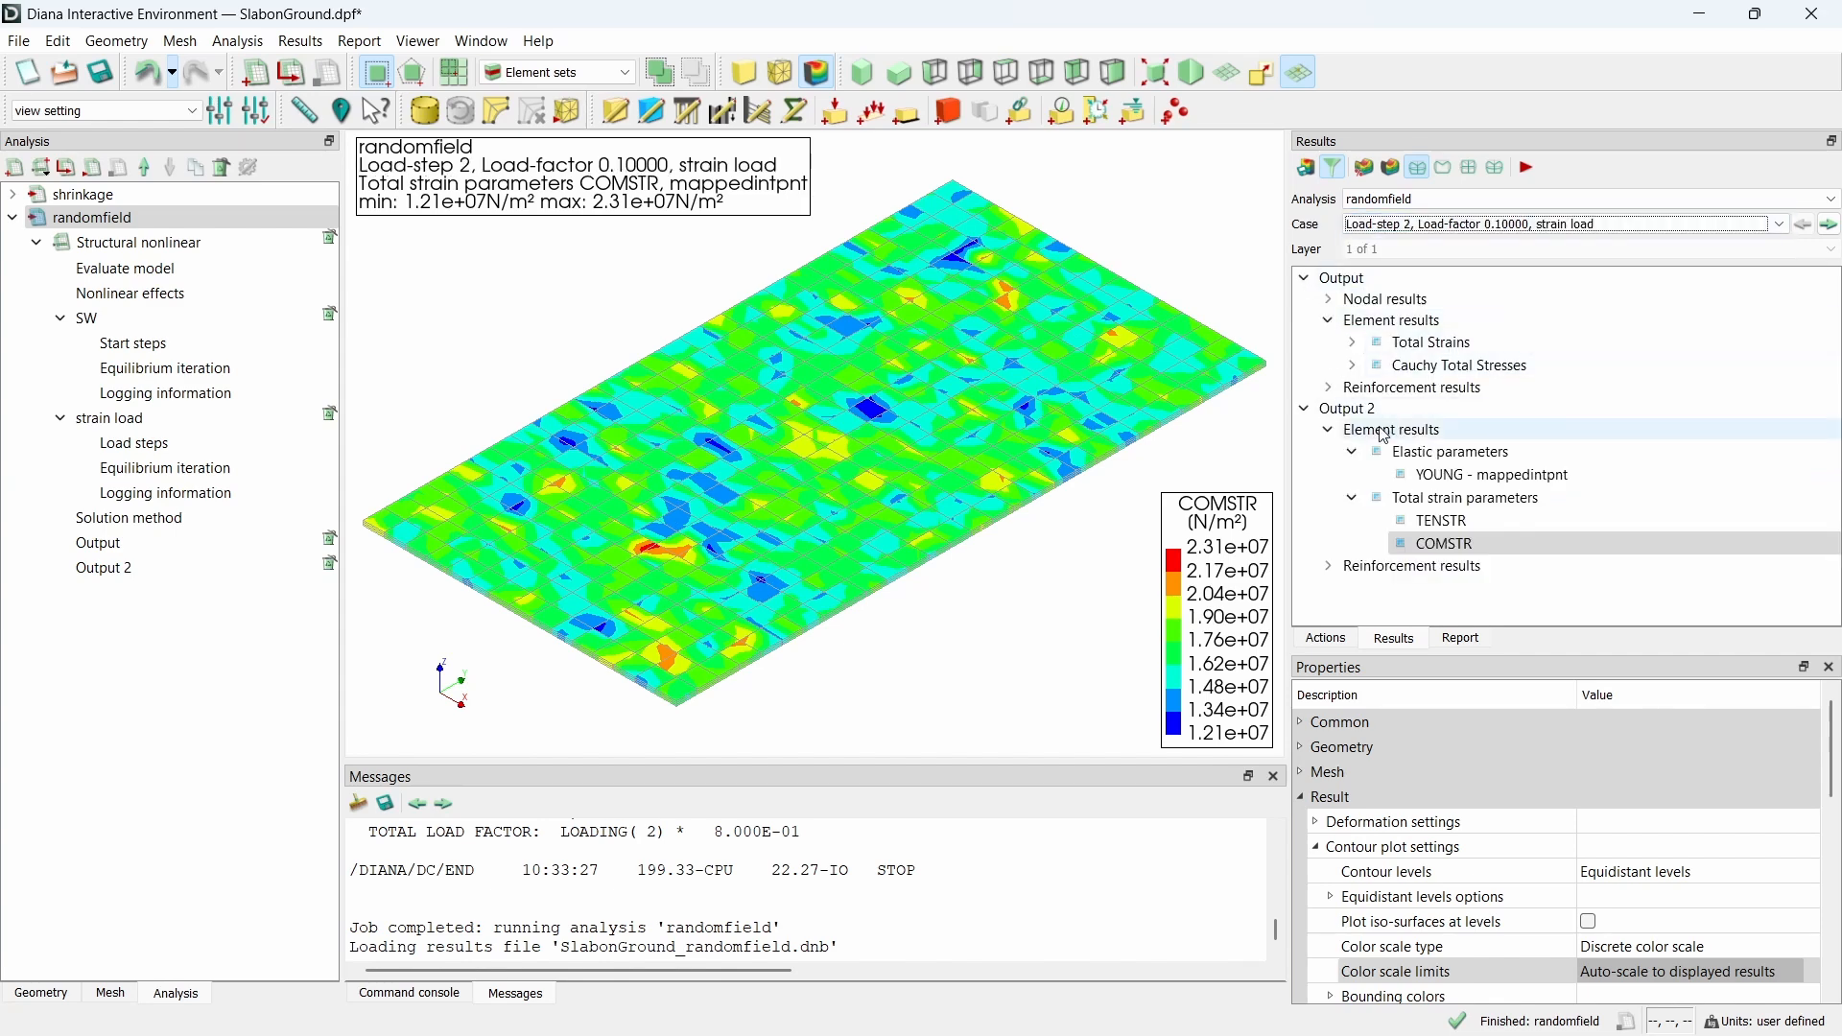
pyautogui.click(1829, 225)
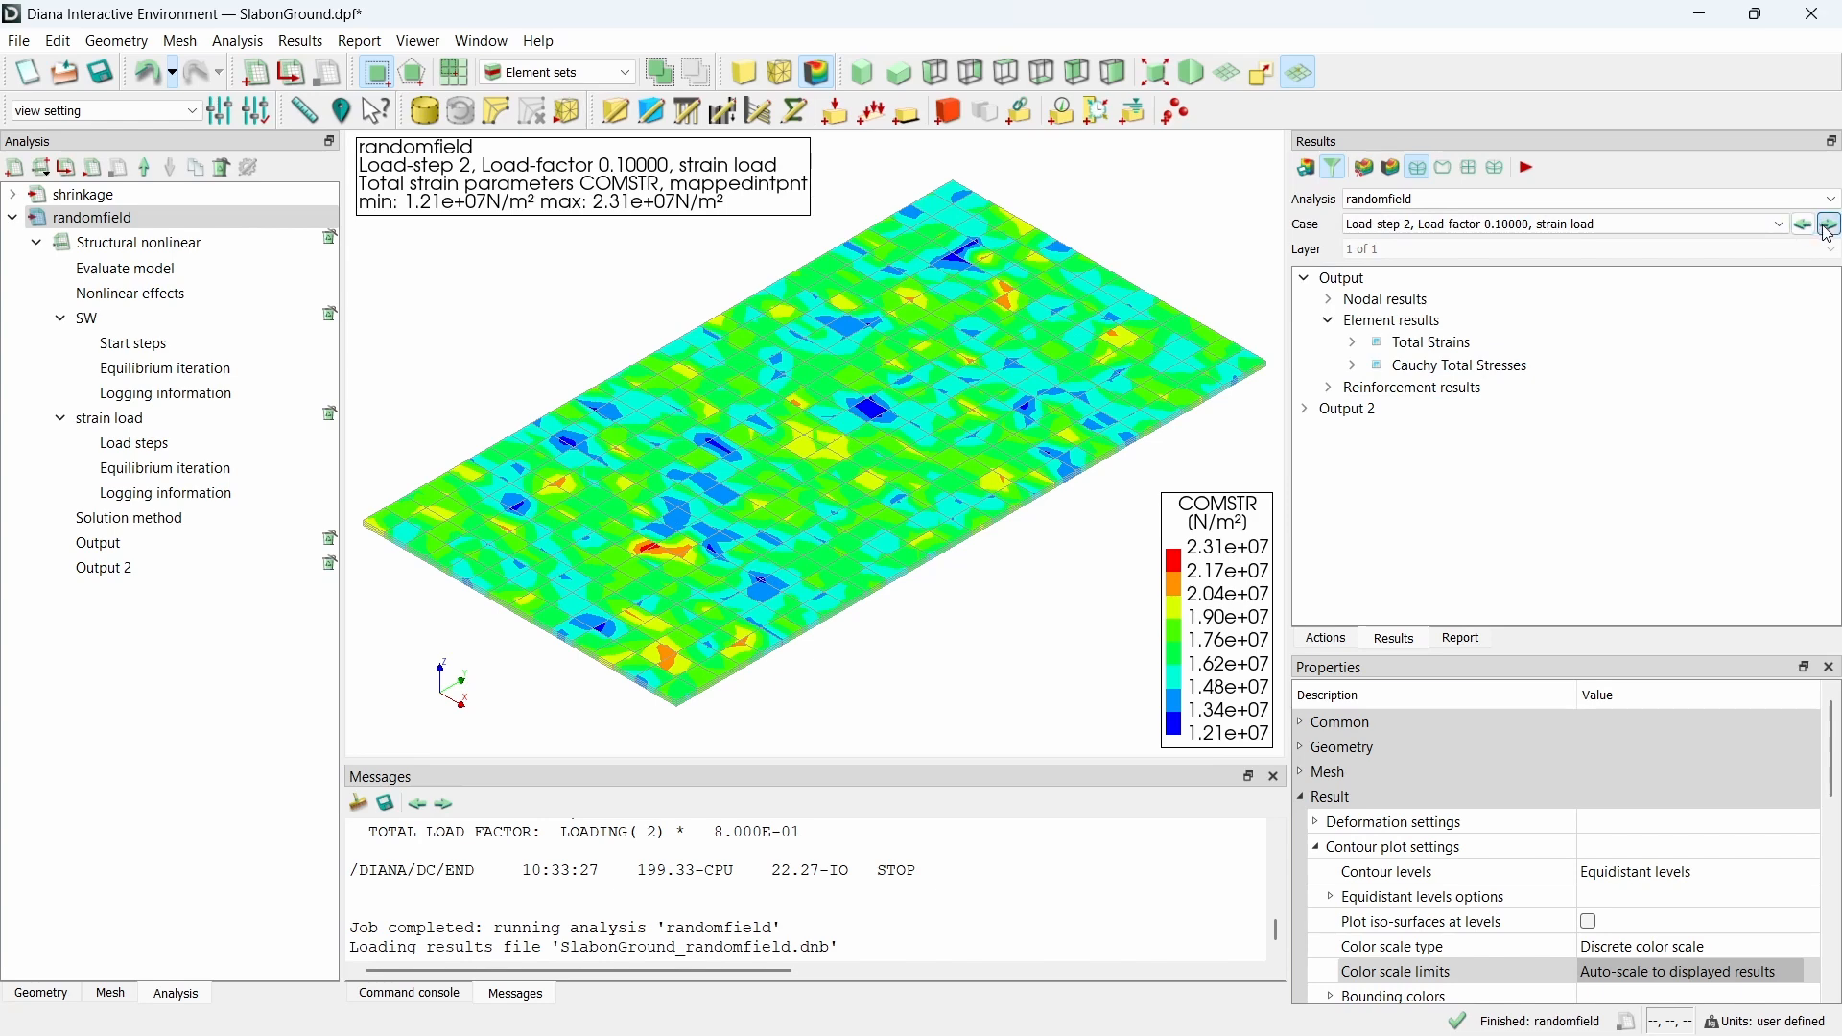
pyautogui.click(1353, 388)
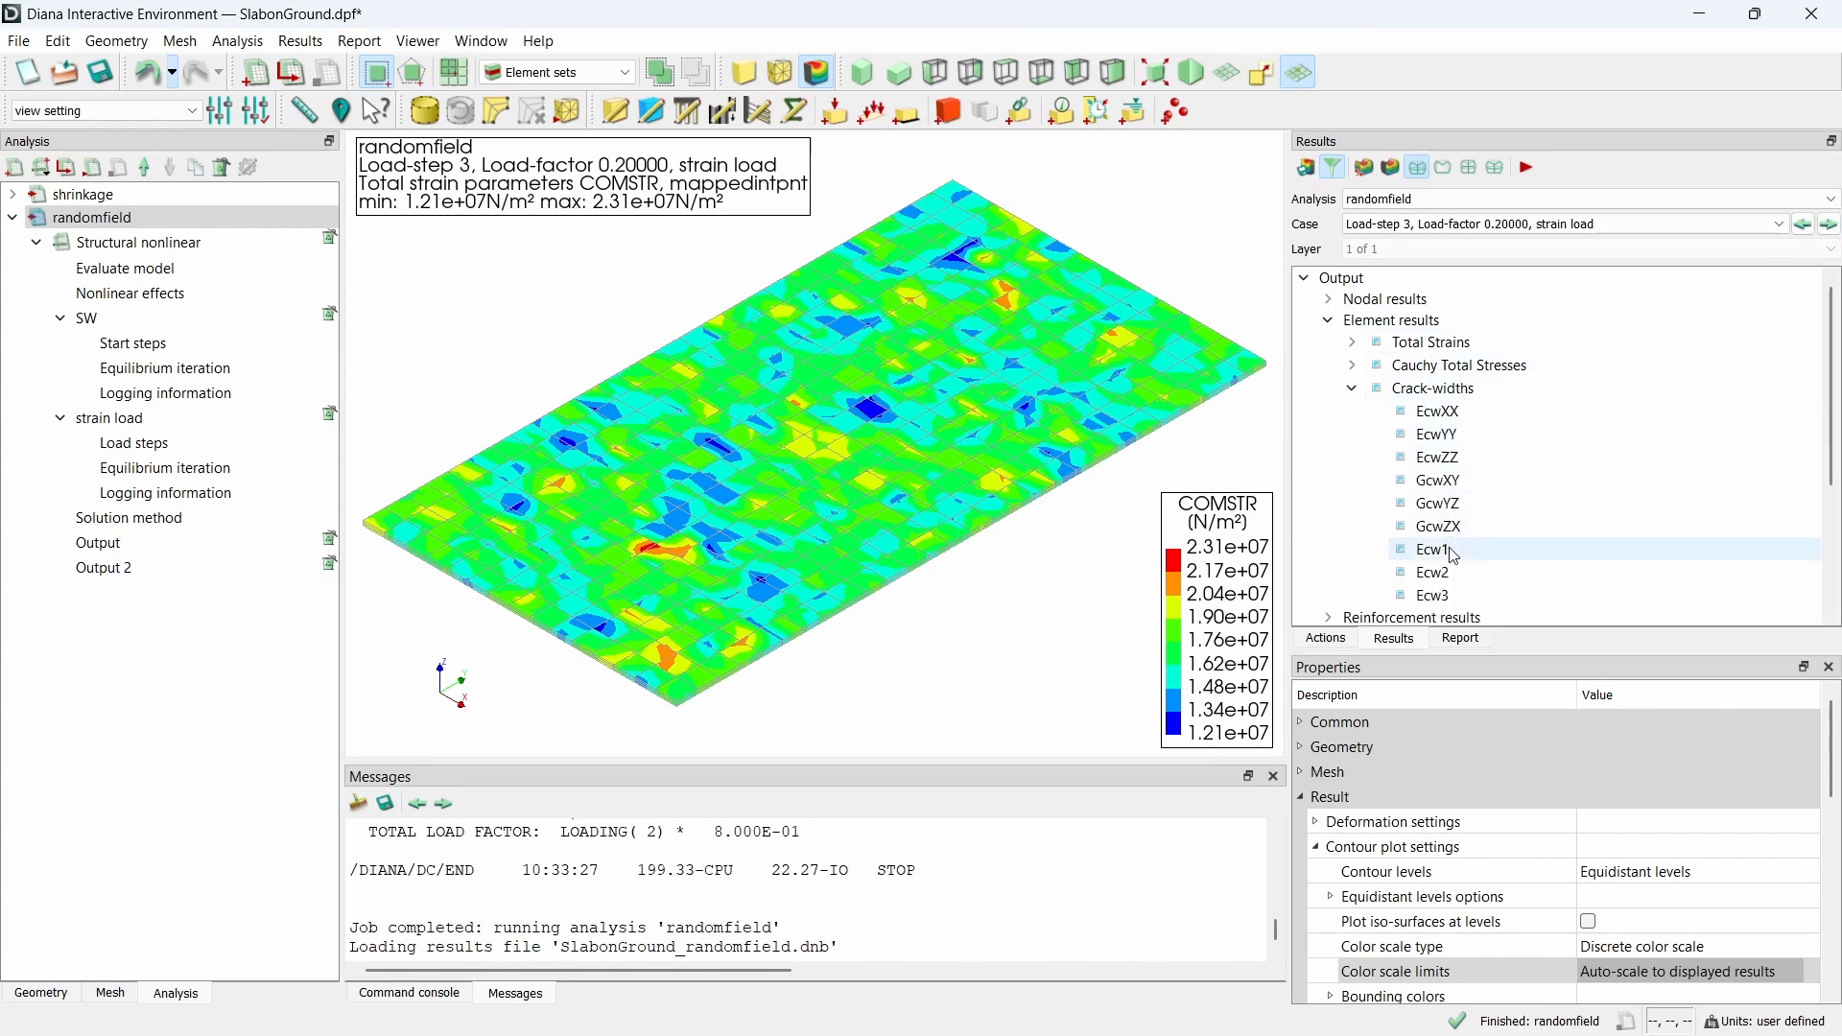
pyautogui.click(1482, 547)
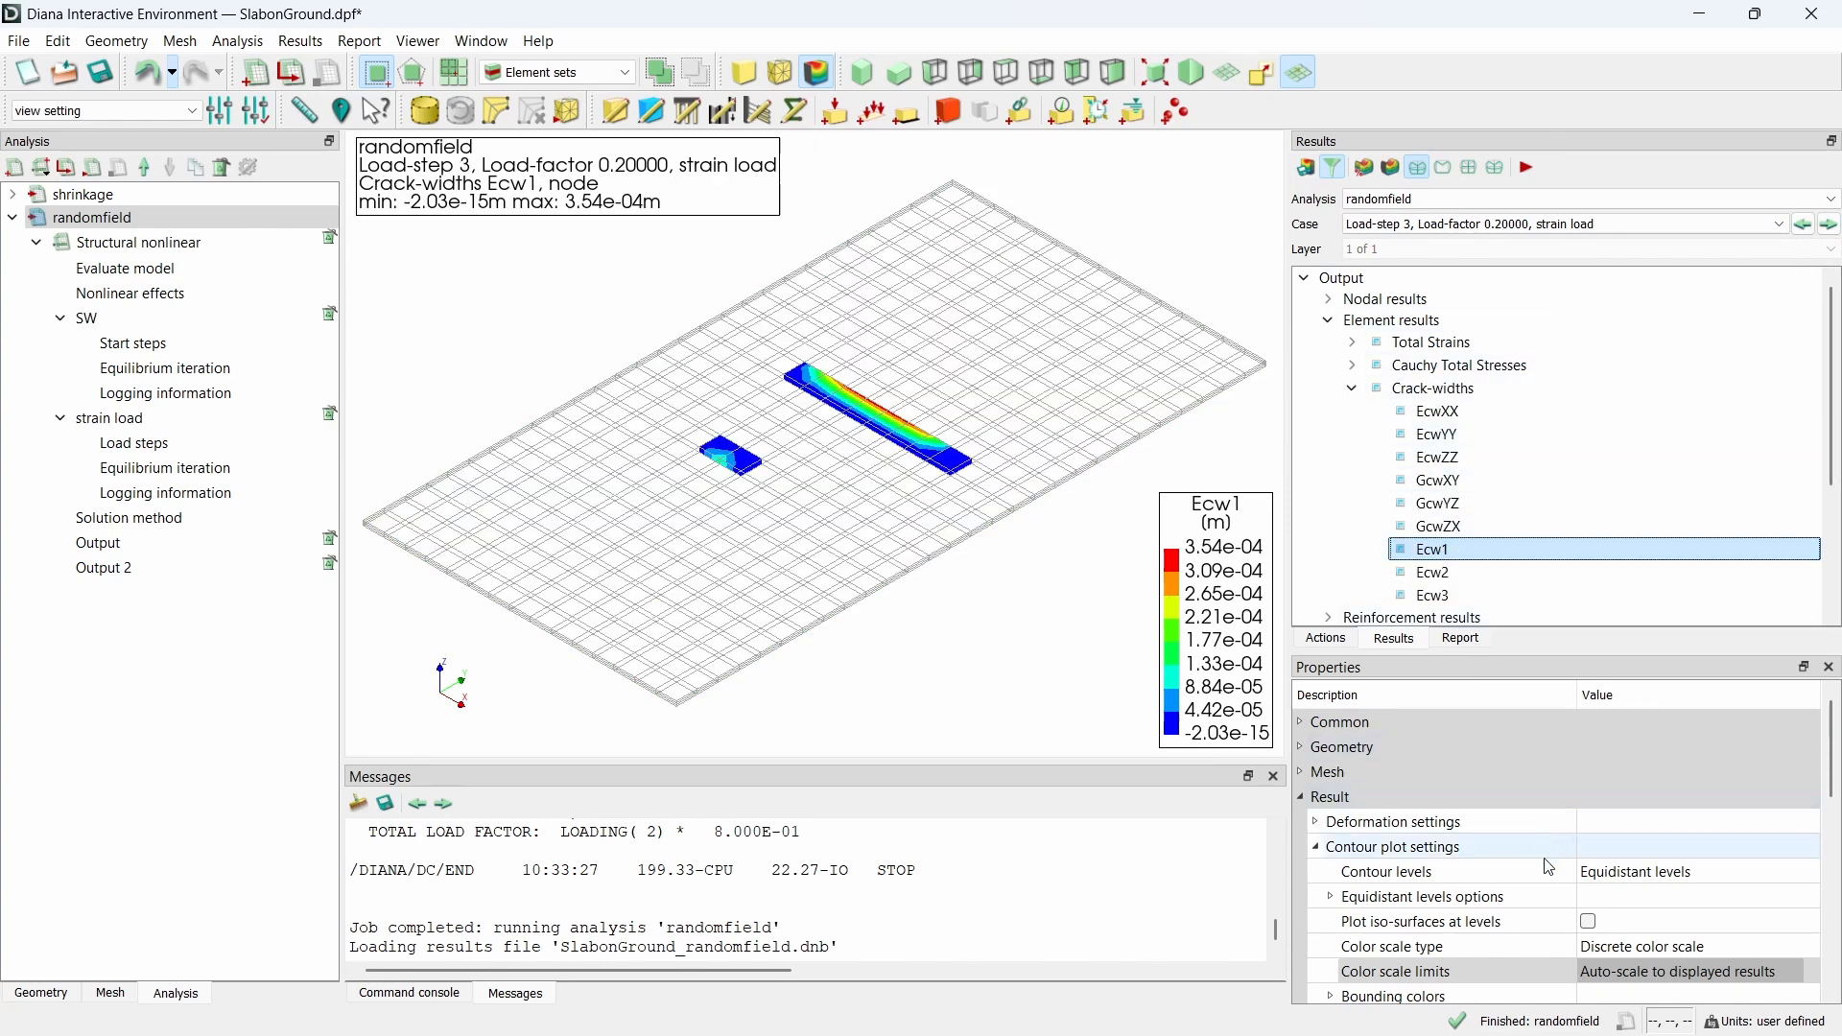
# - Advance the Ecw1 crack-width plot through the load steps up to load-step 9, load factor 0.80000
pyautogui.click(1830, 224)
pyautogui.click(1830, 225)
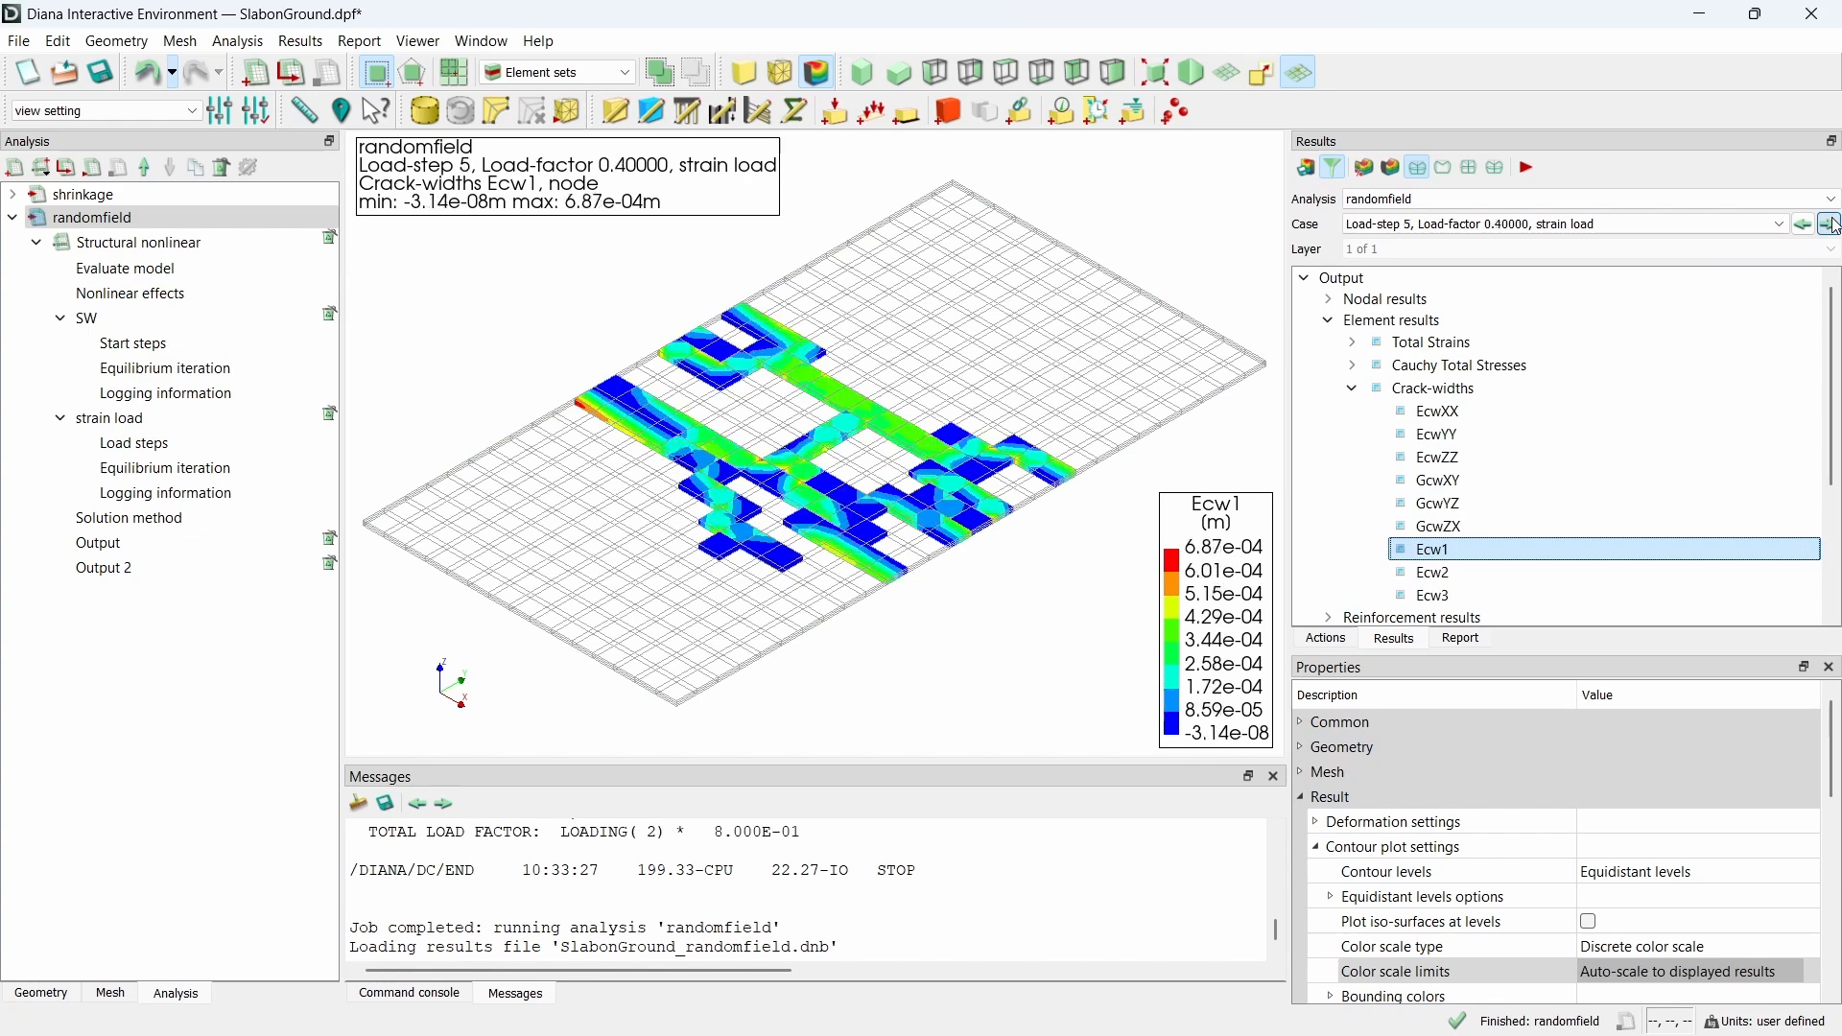
pyautogui.doubleClick(1829, 225)
pyautogui.click(1830, 224)
pyautogui.click(1830, 224)
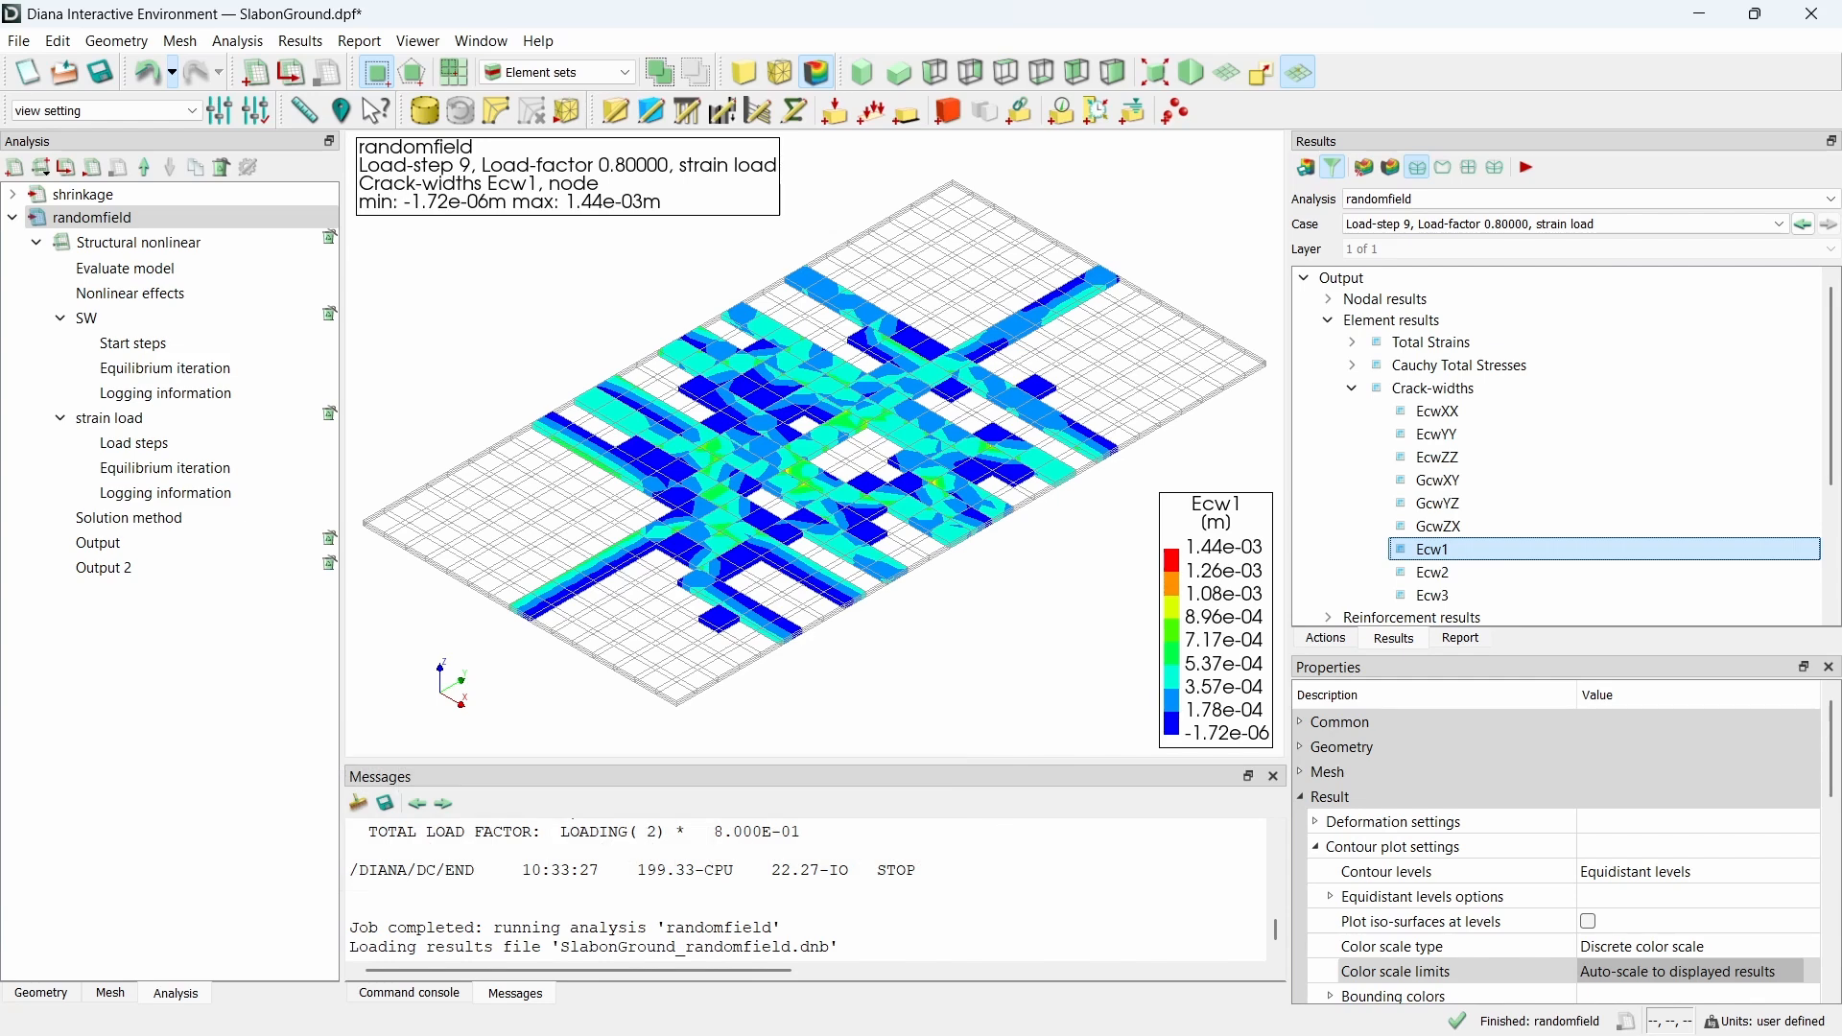
# - Return to the geometry model and review the Concrete_C20/25 material's Eurocode 2 parameters without changing them
pyautogui.click(52, 993)
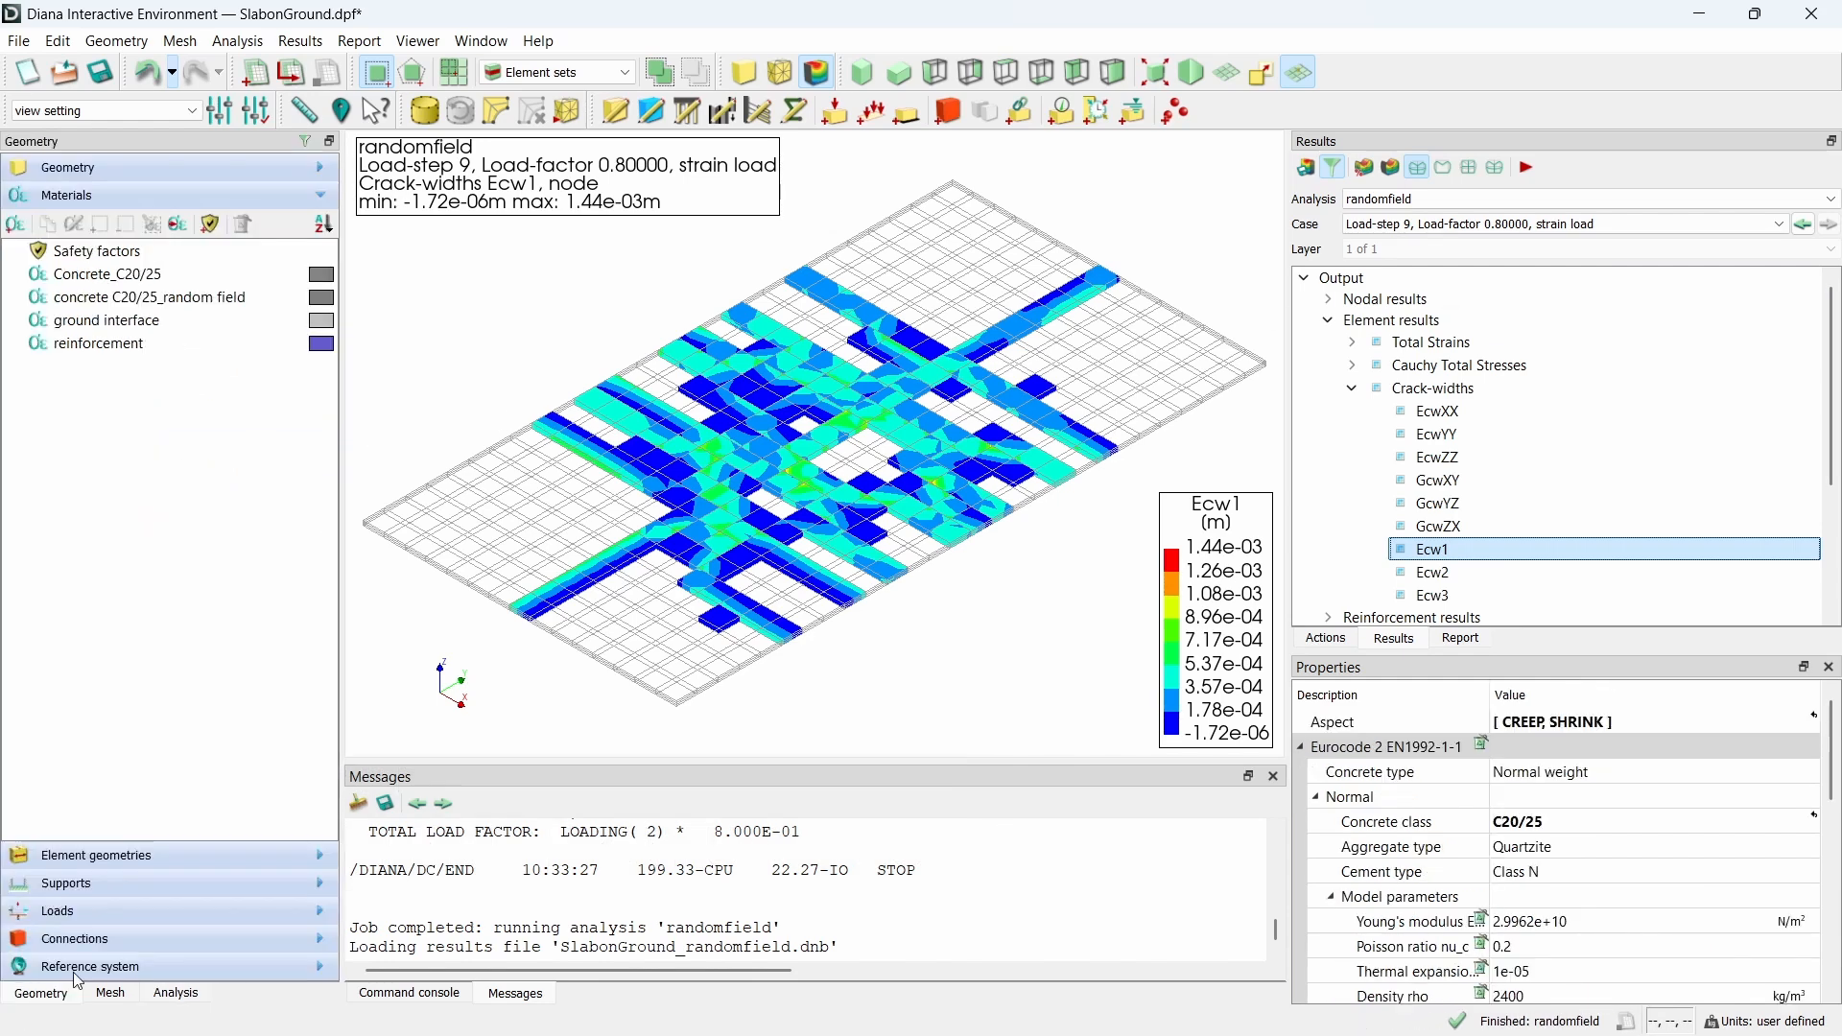
pyautogui.click(744, 72)
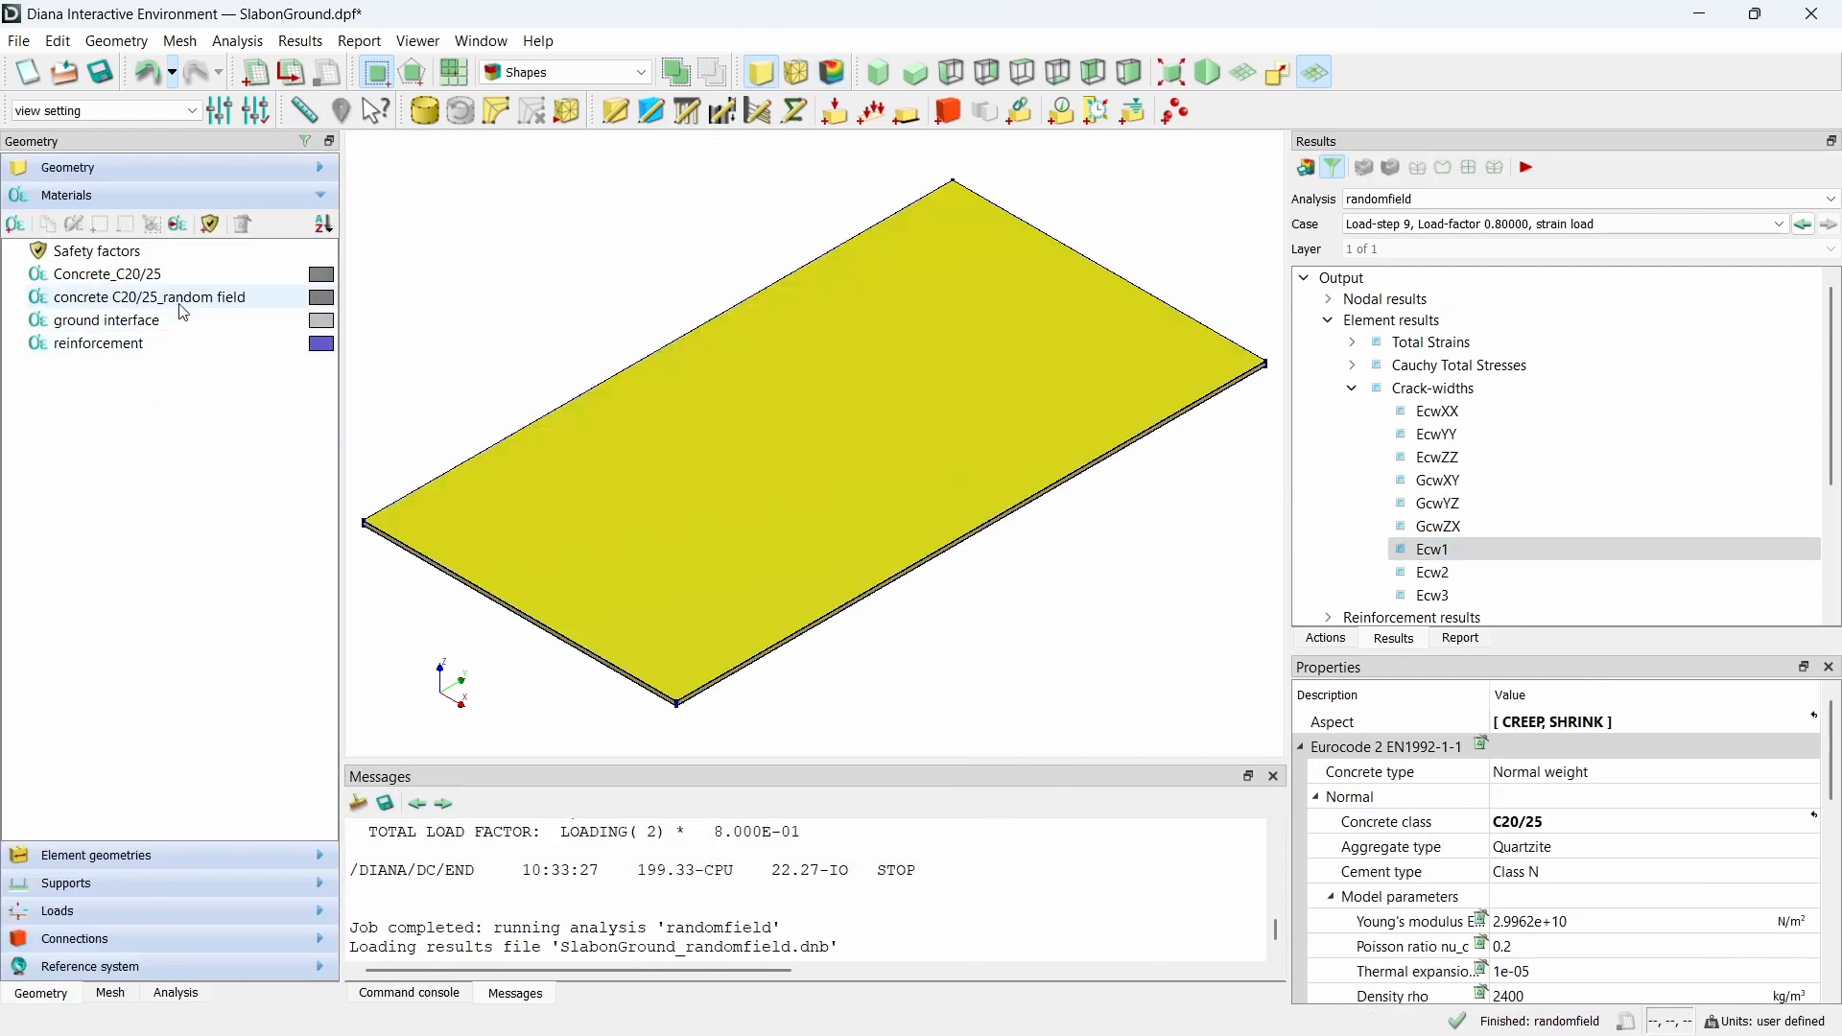
pyautogui.click(215, 275)
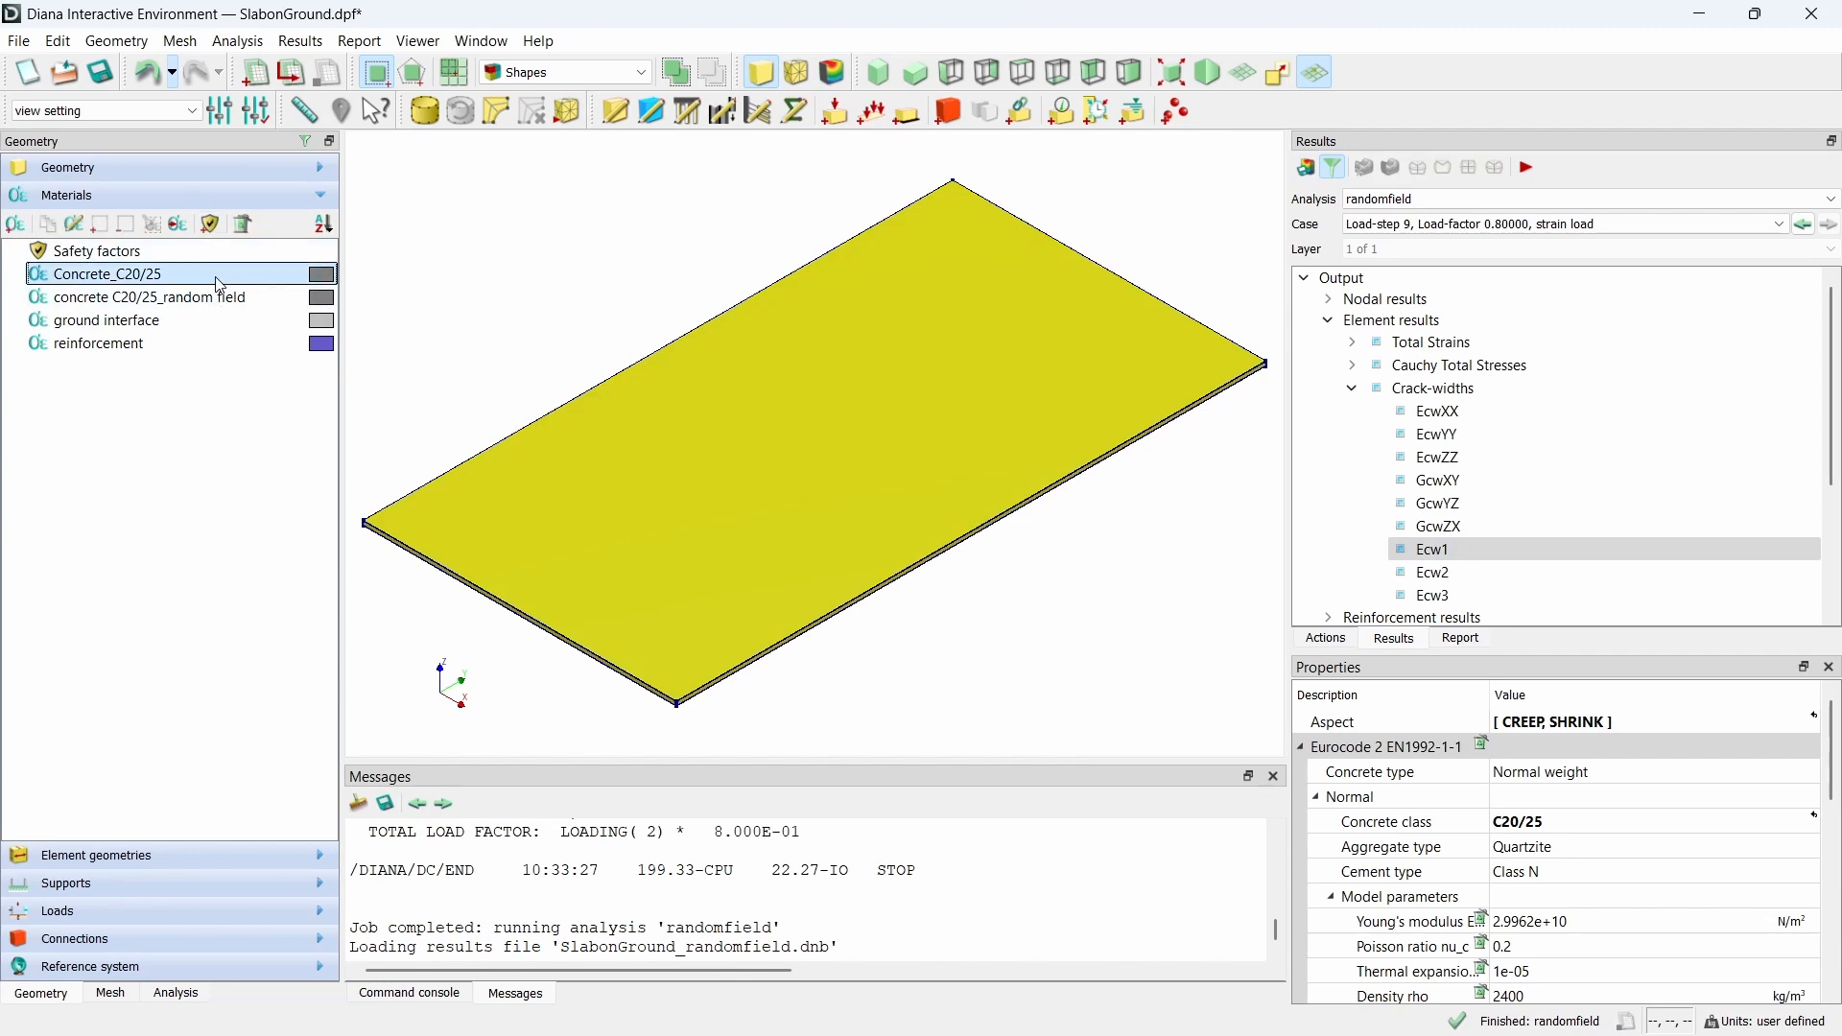
pyautogui.doubleClick(217, 278)
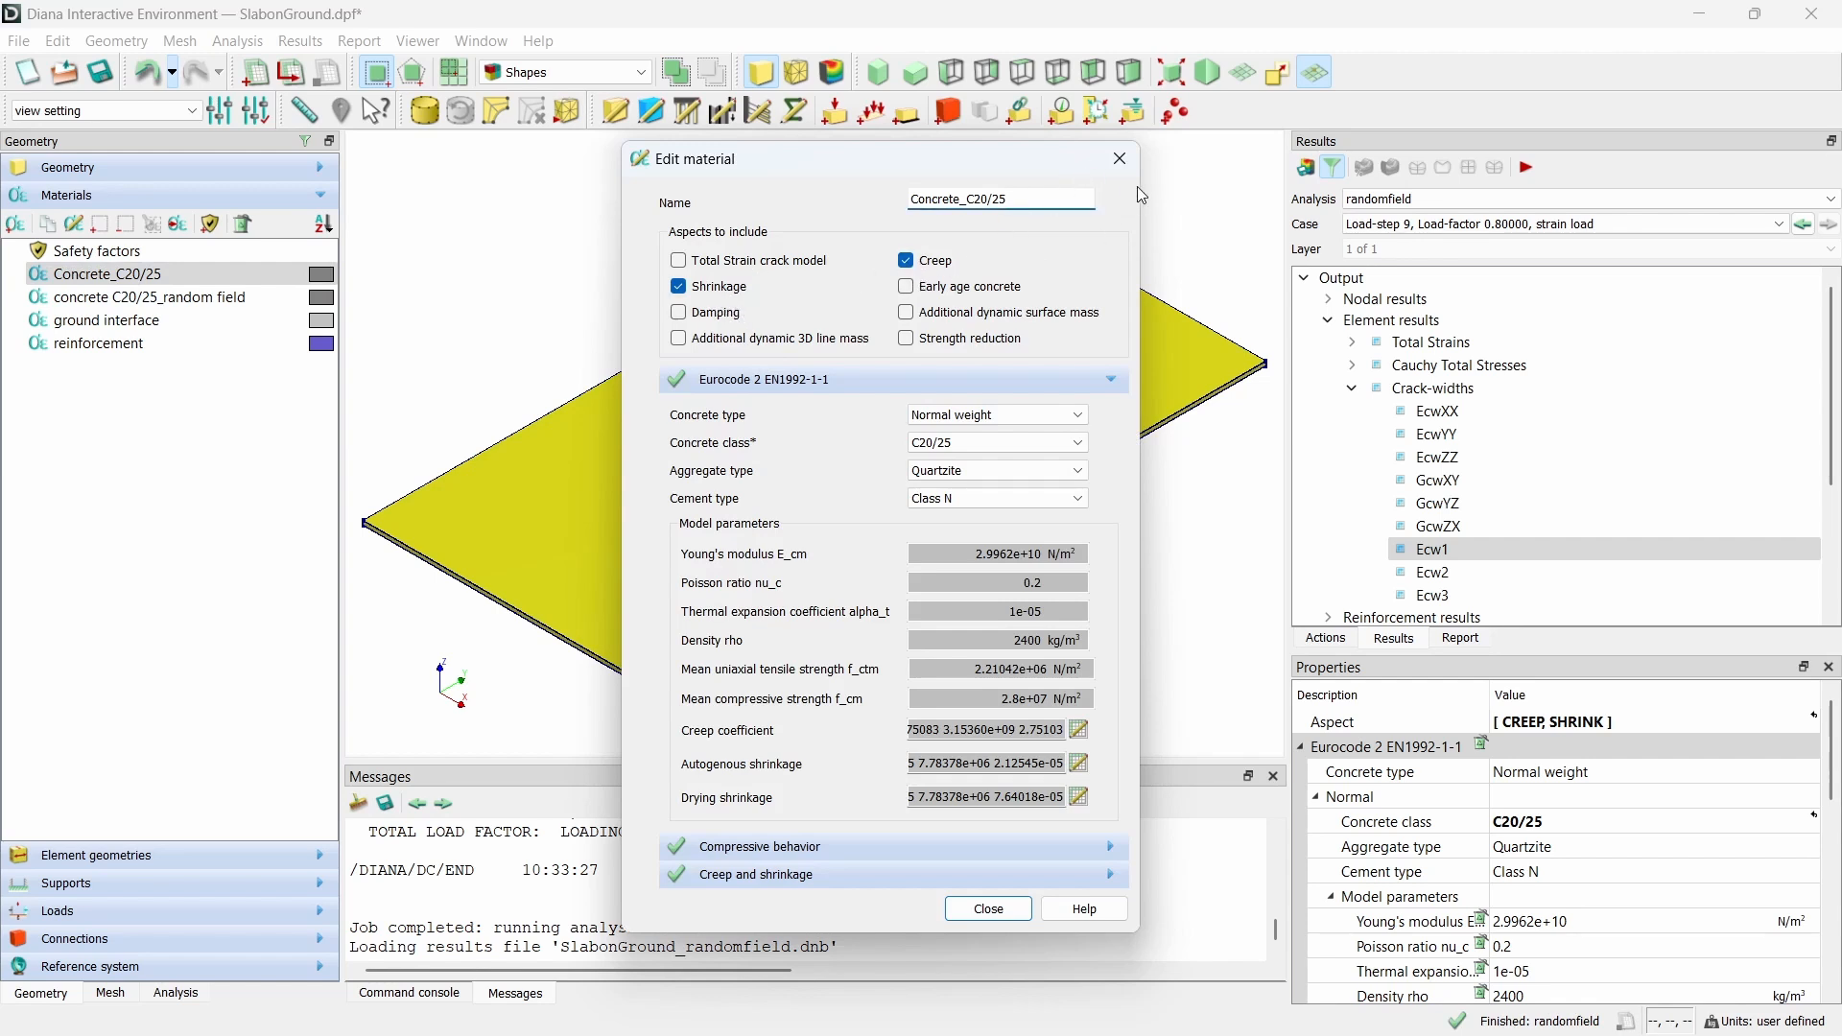
pyautogui.click(1125, 161)
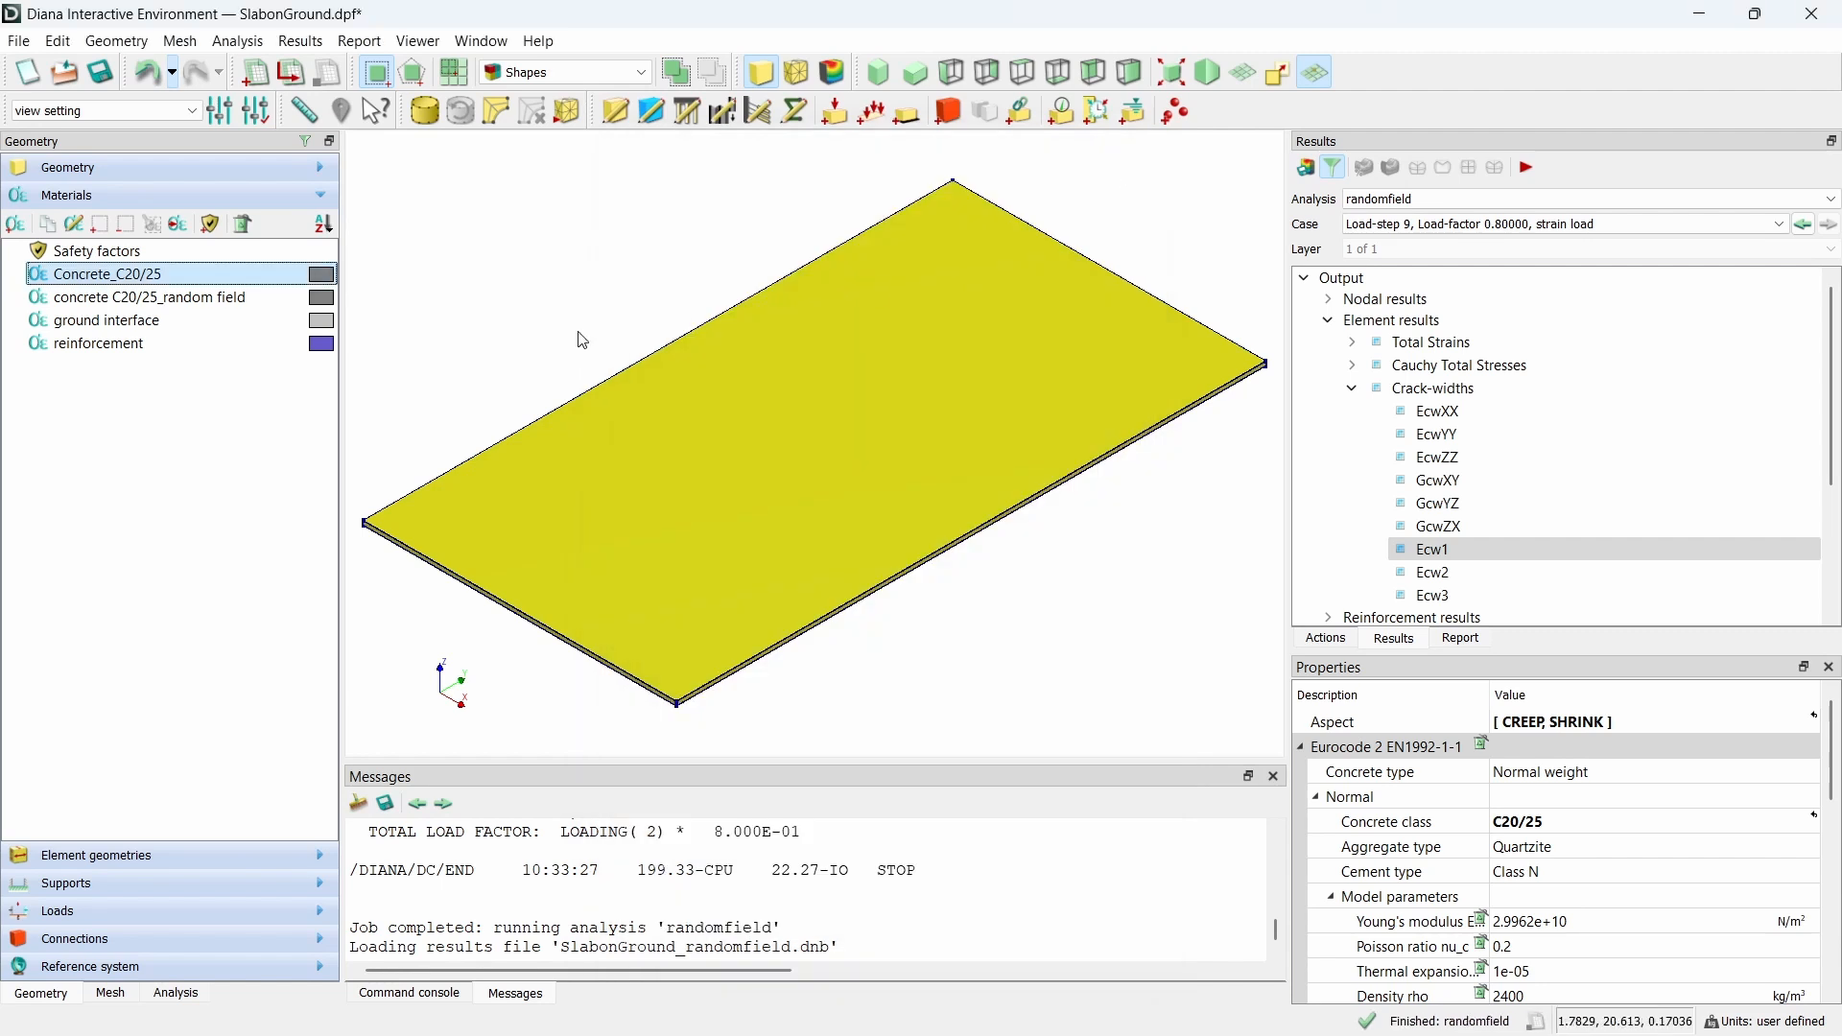
# - Add a material named concrete_thermal for the slab, class Concrete and masonry, linear elastic isotropic model, with thermal effects included
pyautogui.click(615, 113)
pyautogui.click(1012, 361)
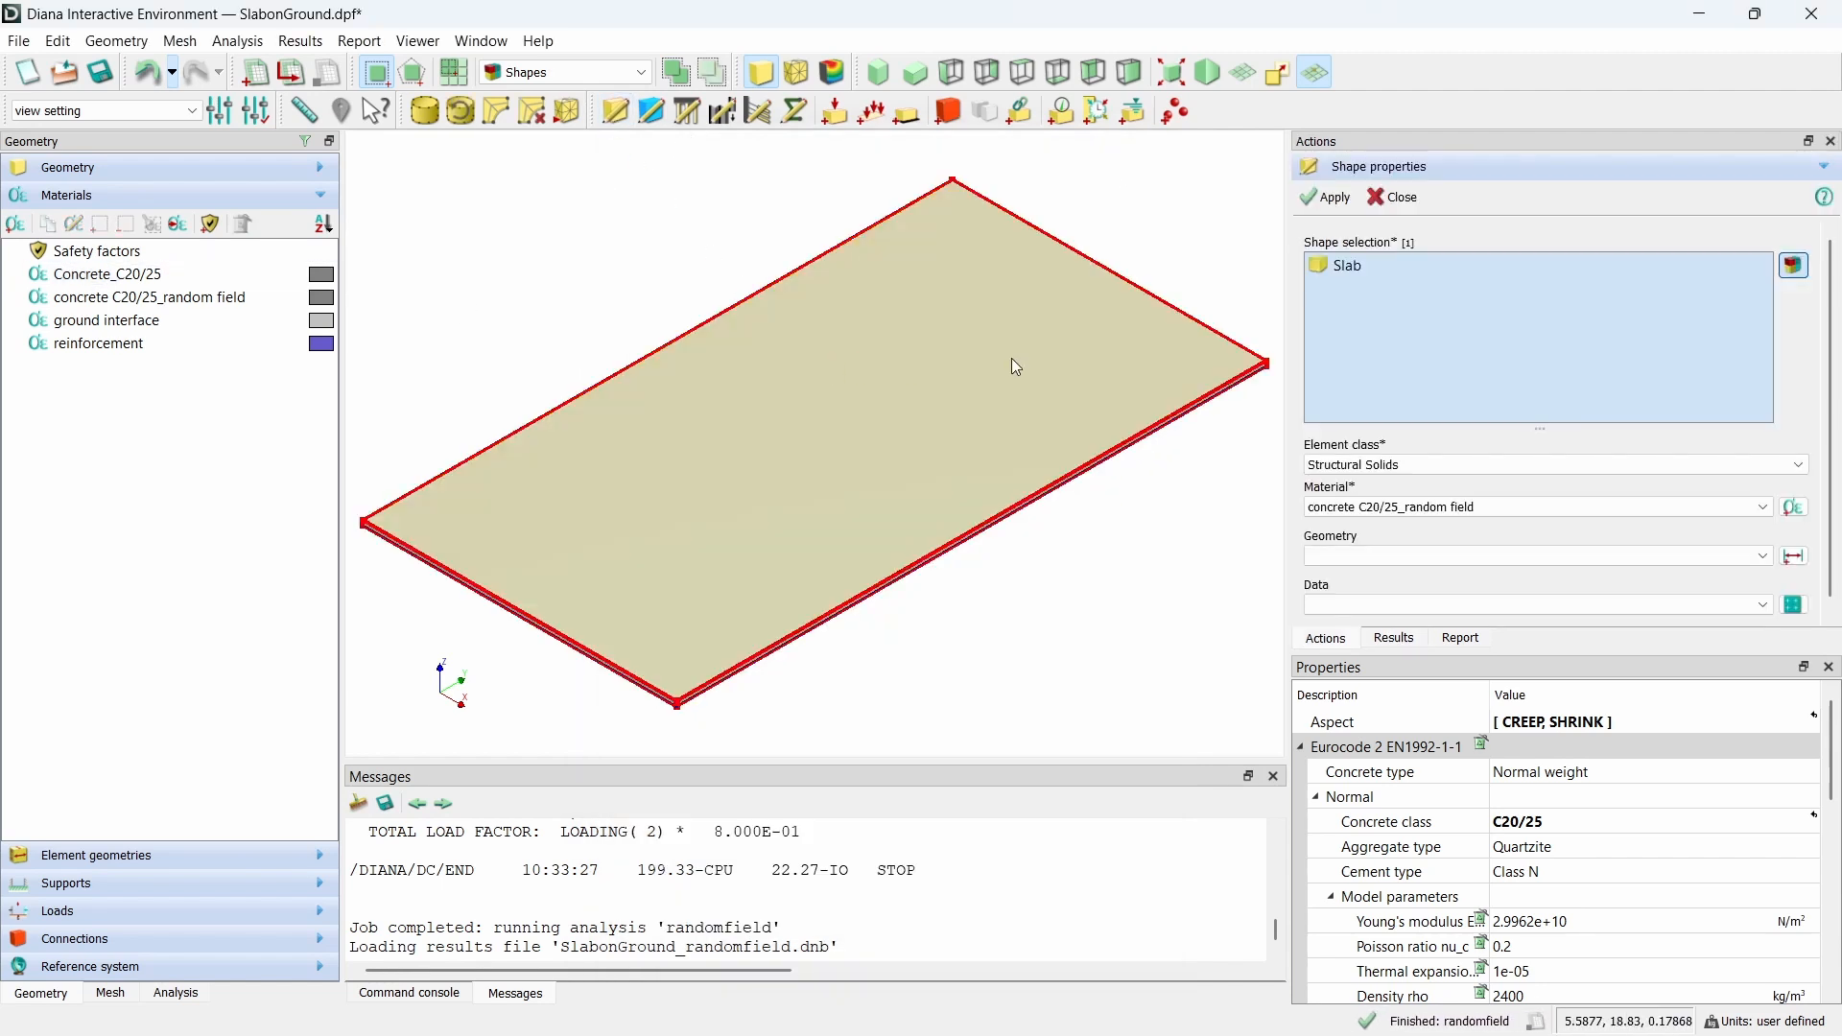
pyautogui.click(1794, 507)
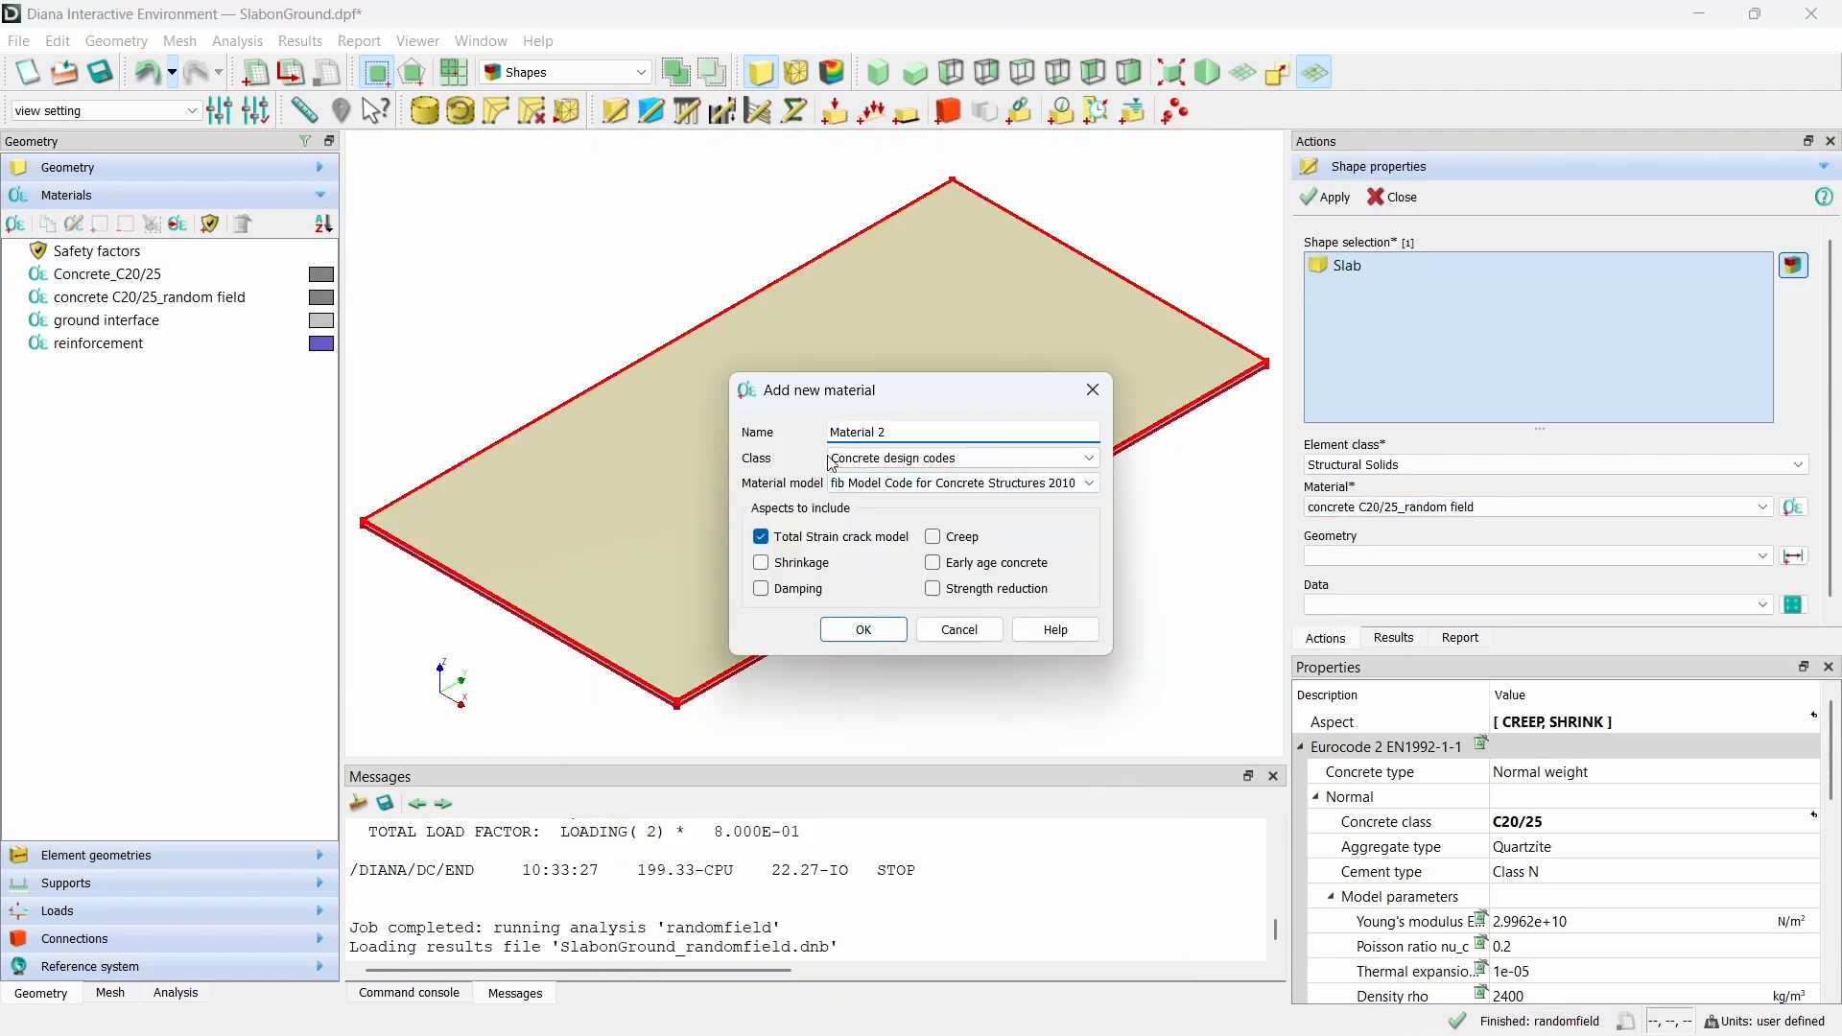
pyautogui.write('concrete_thermal')
pyautogui.click(959, 458)
pyautogui.click(922, 480)
pyautogui.click(922, 483)
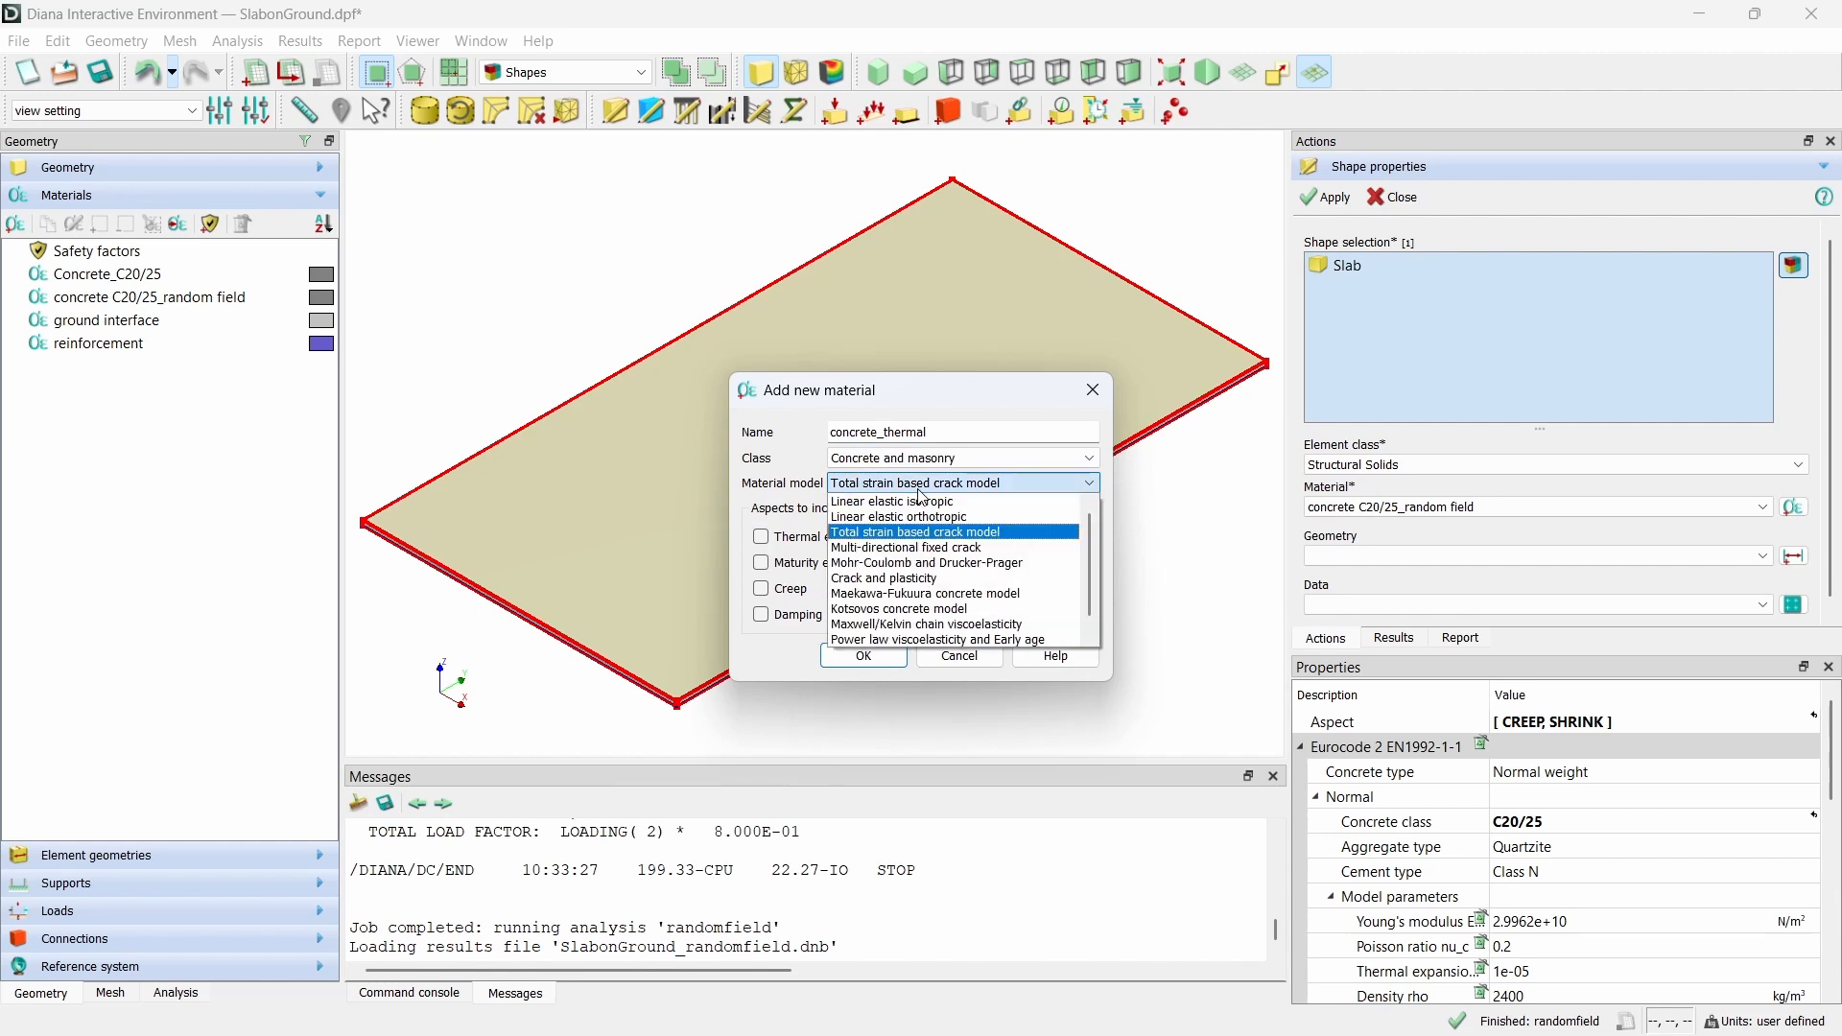
pyautogui.click(921, 502)
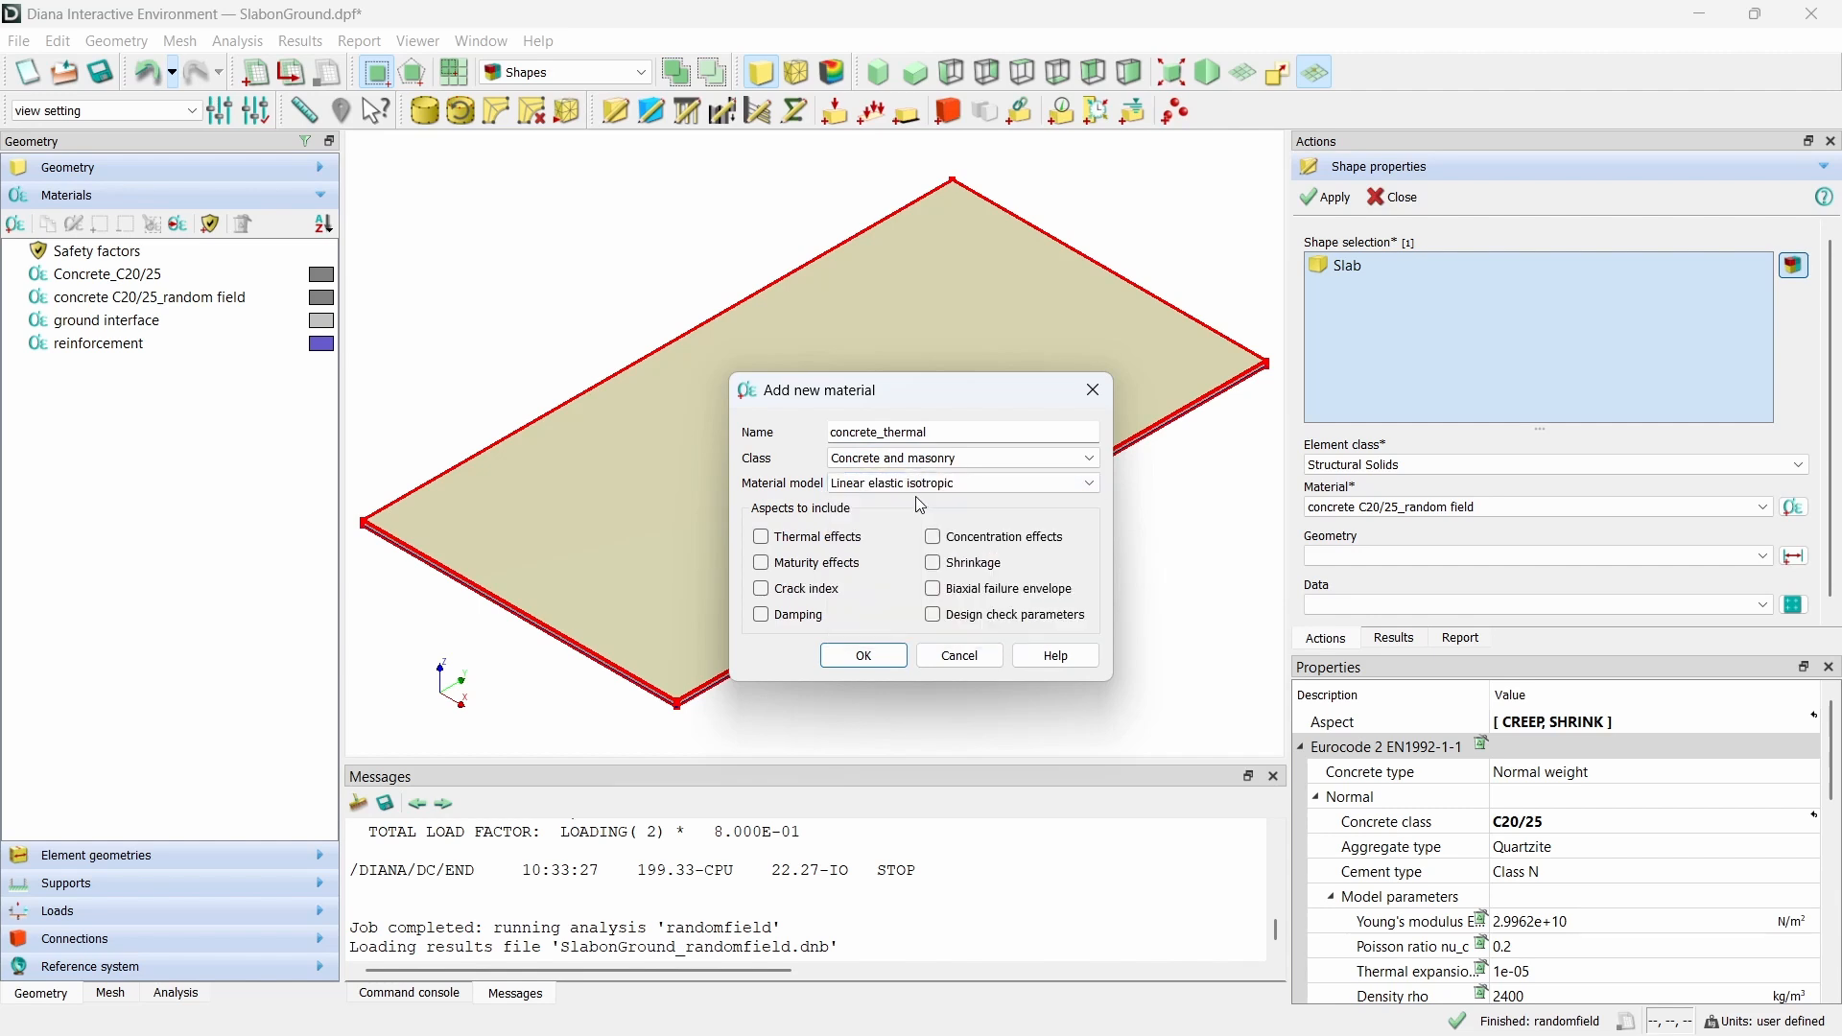
pyautogui.click(793, 538)
pyautogui.click(864, 656)
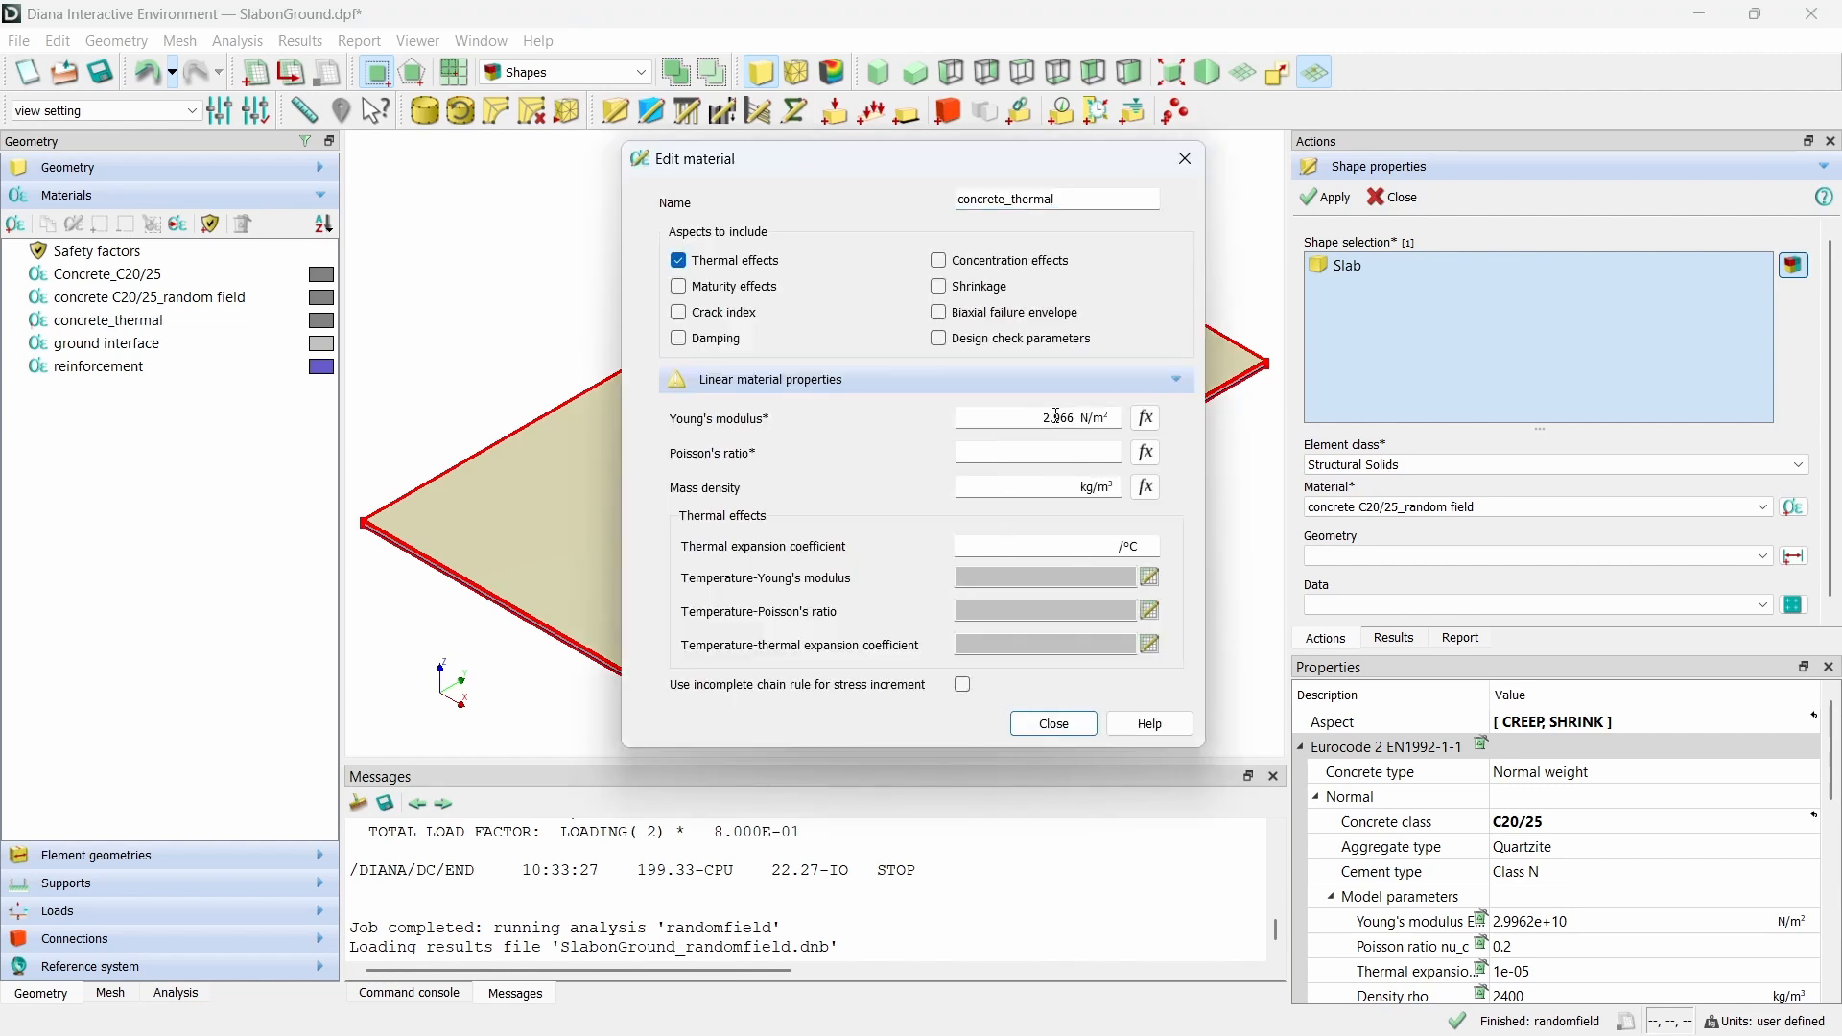
# - Give concrete_thermal Young's modulus 2.9662e+10 N/m², Poisson's ratio 0.2, mass density 2400 kg/m³ and a thermal expansion coefficient, and assign it to the slab
pyautogui.write('+10')
pyautogui.press('Tab')
pyautogui.click(1043, 482)
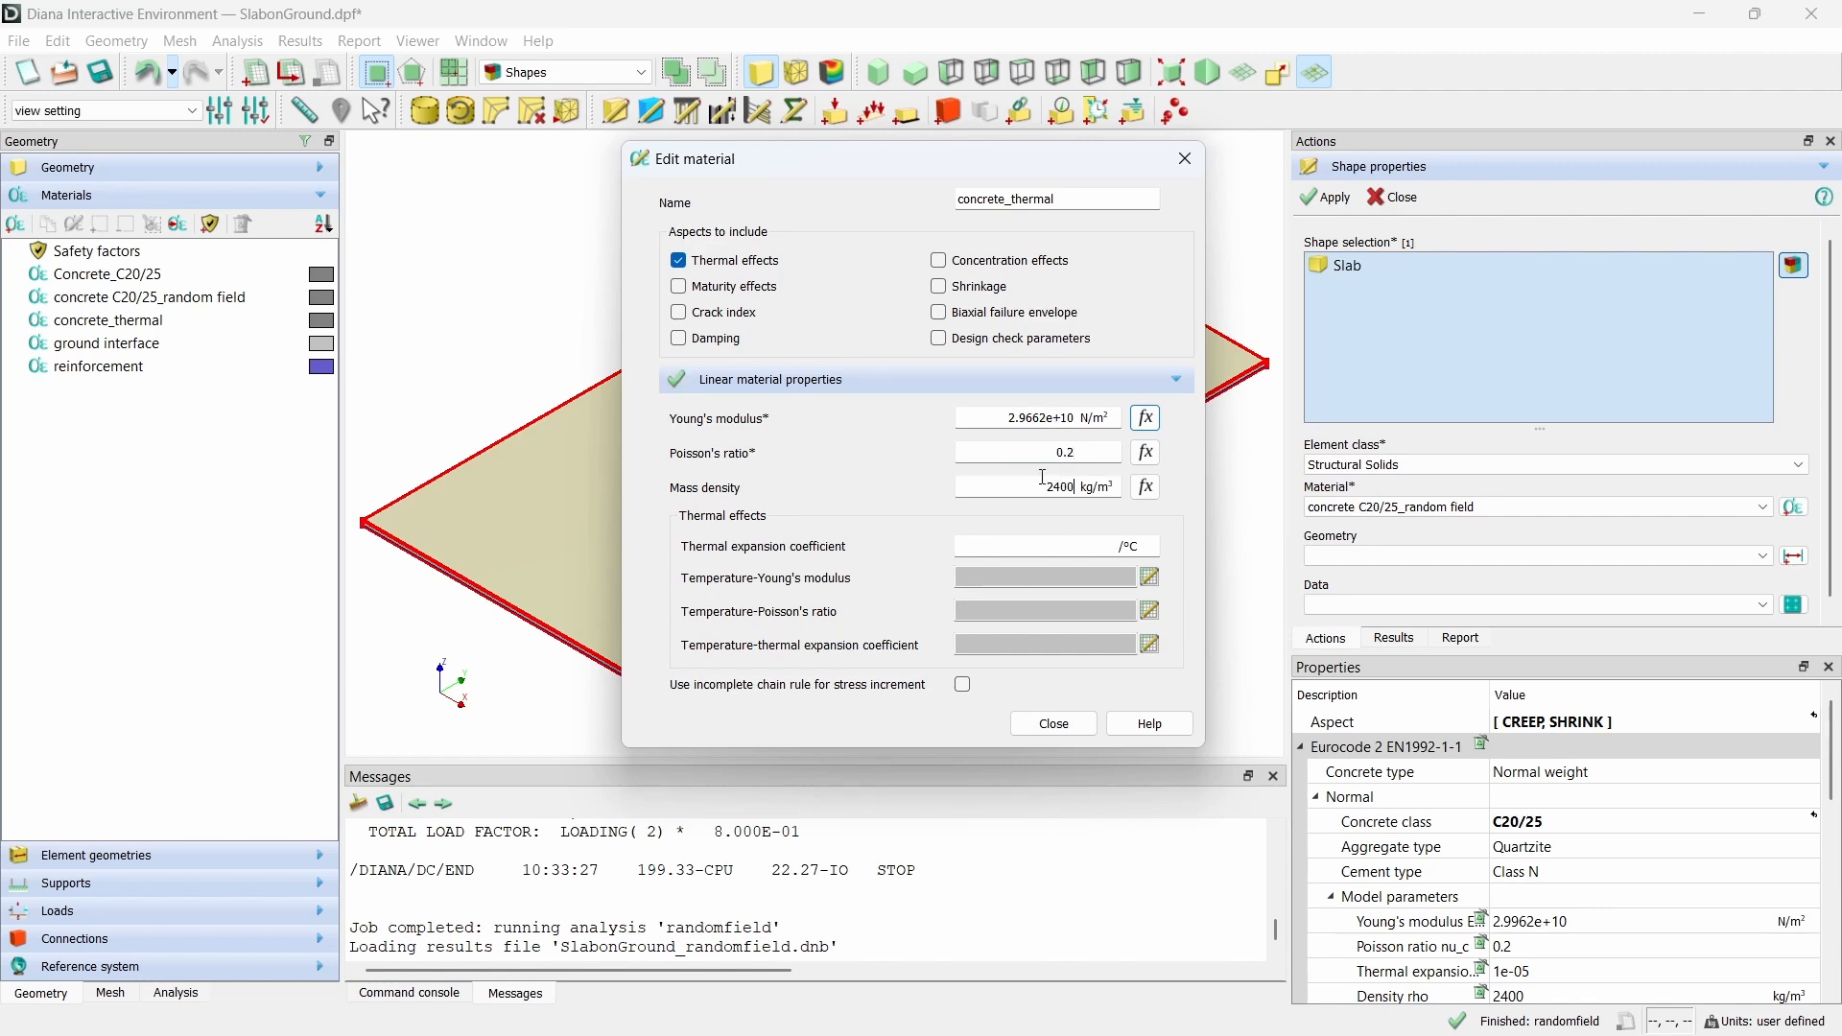
pyautogui.click(1068, 543)
pyautogui.click(1037, 733)
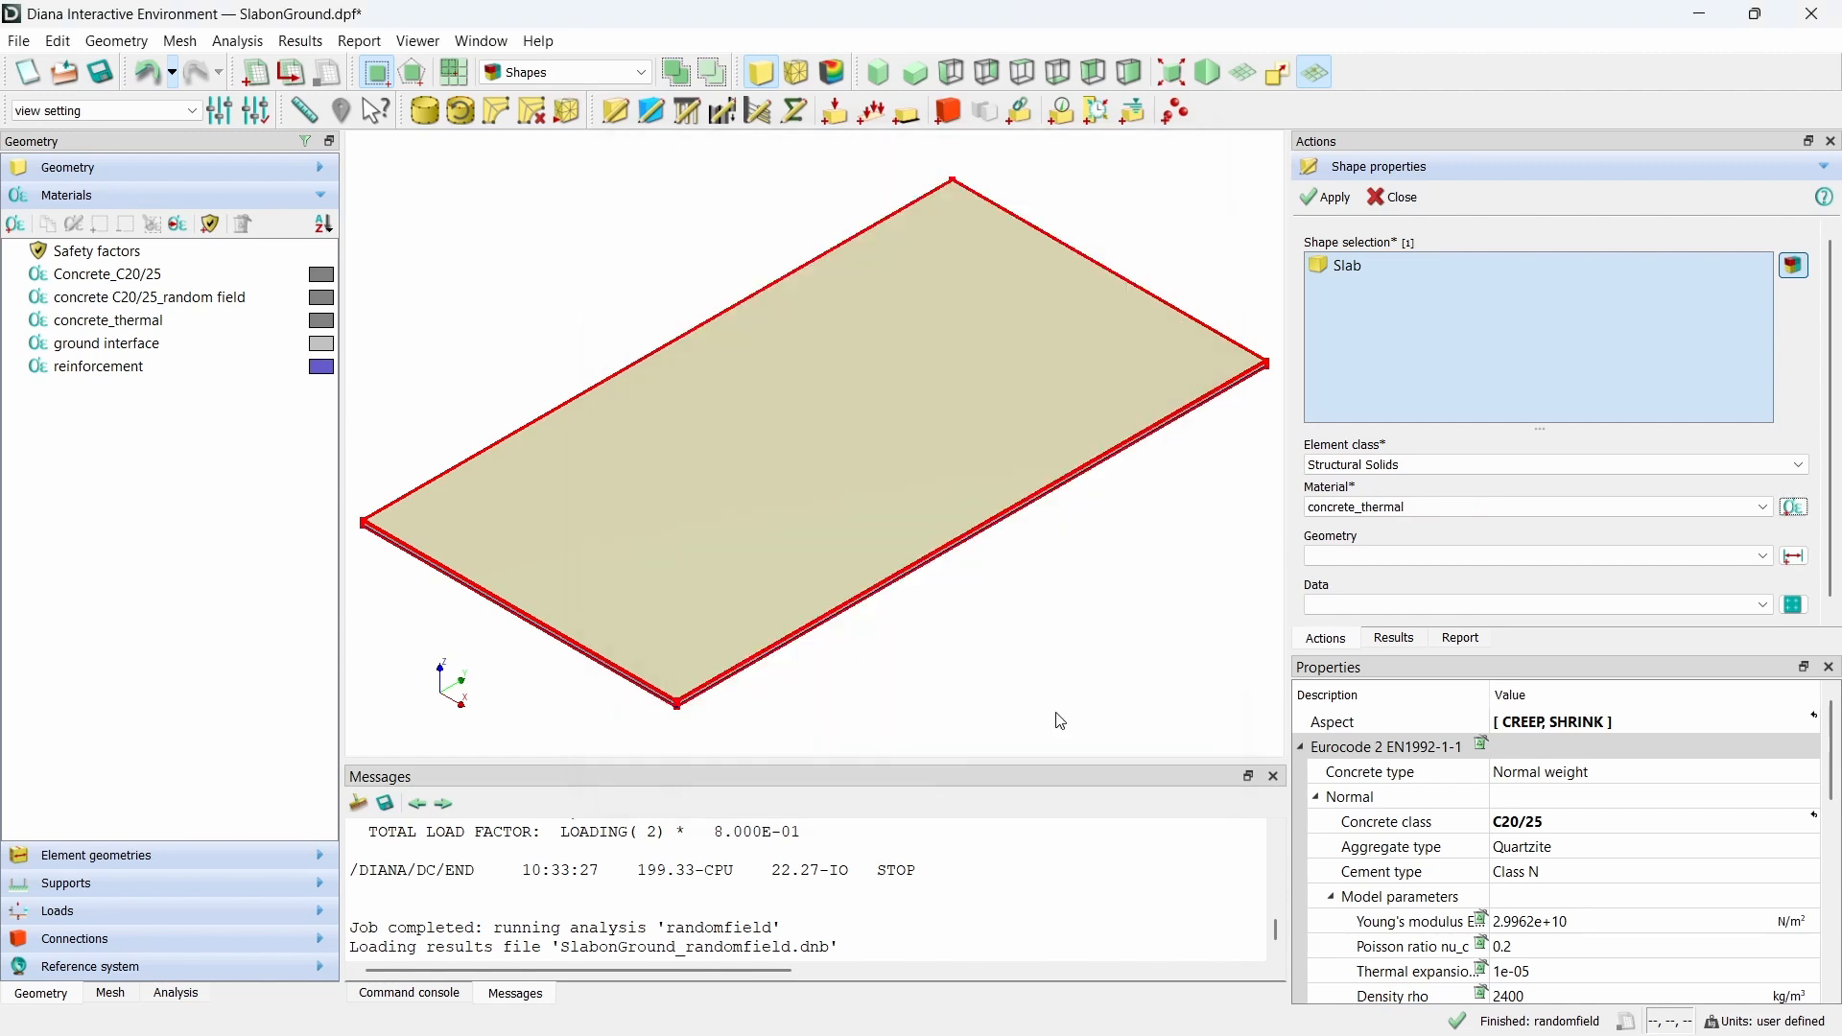
pyautogui.click(1334, 199)
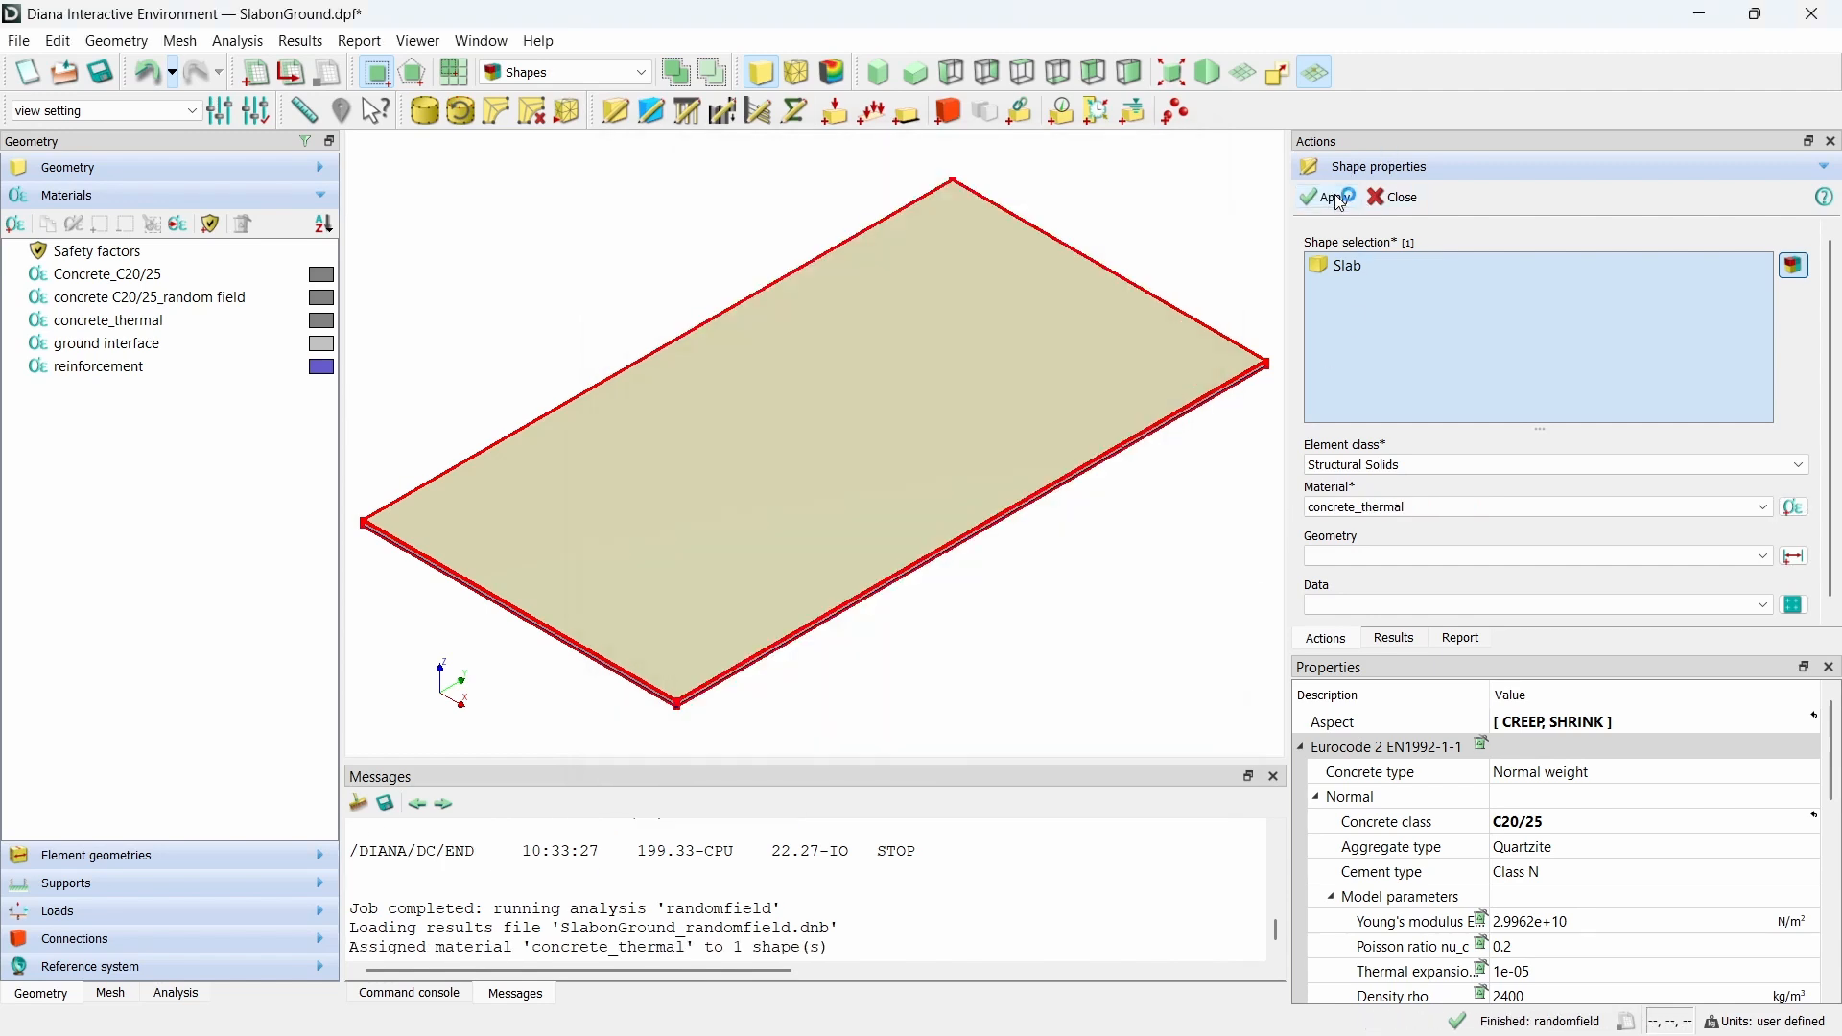
pyautogui.click(1394, 199)
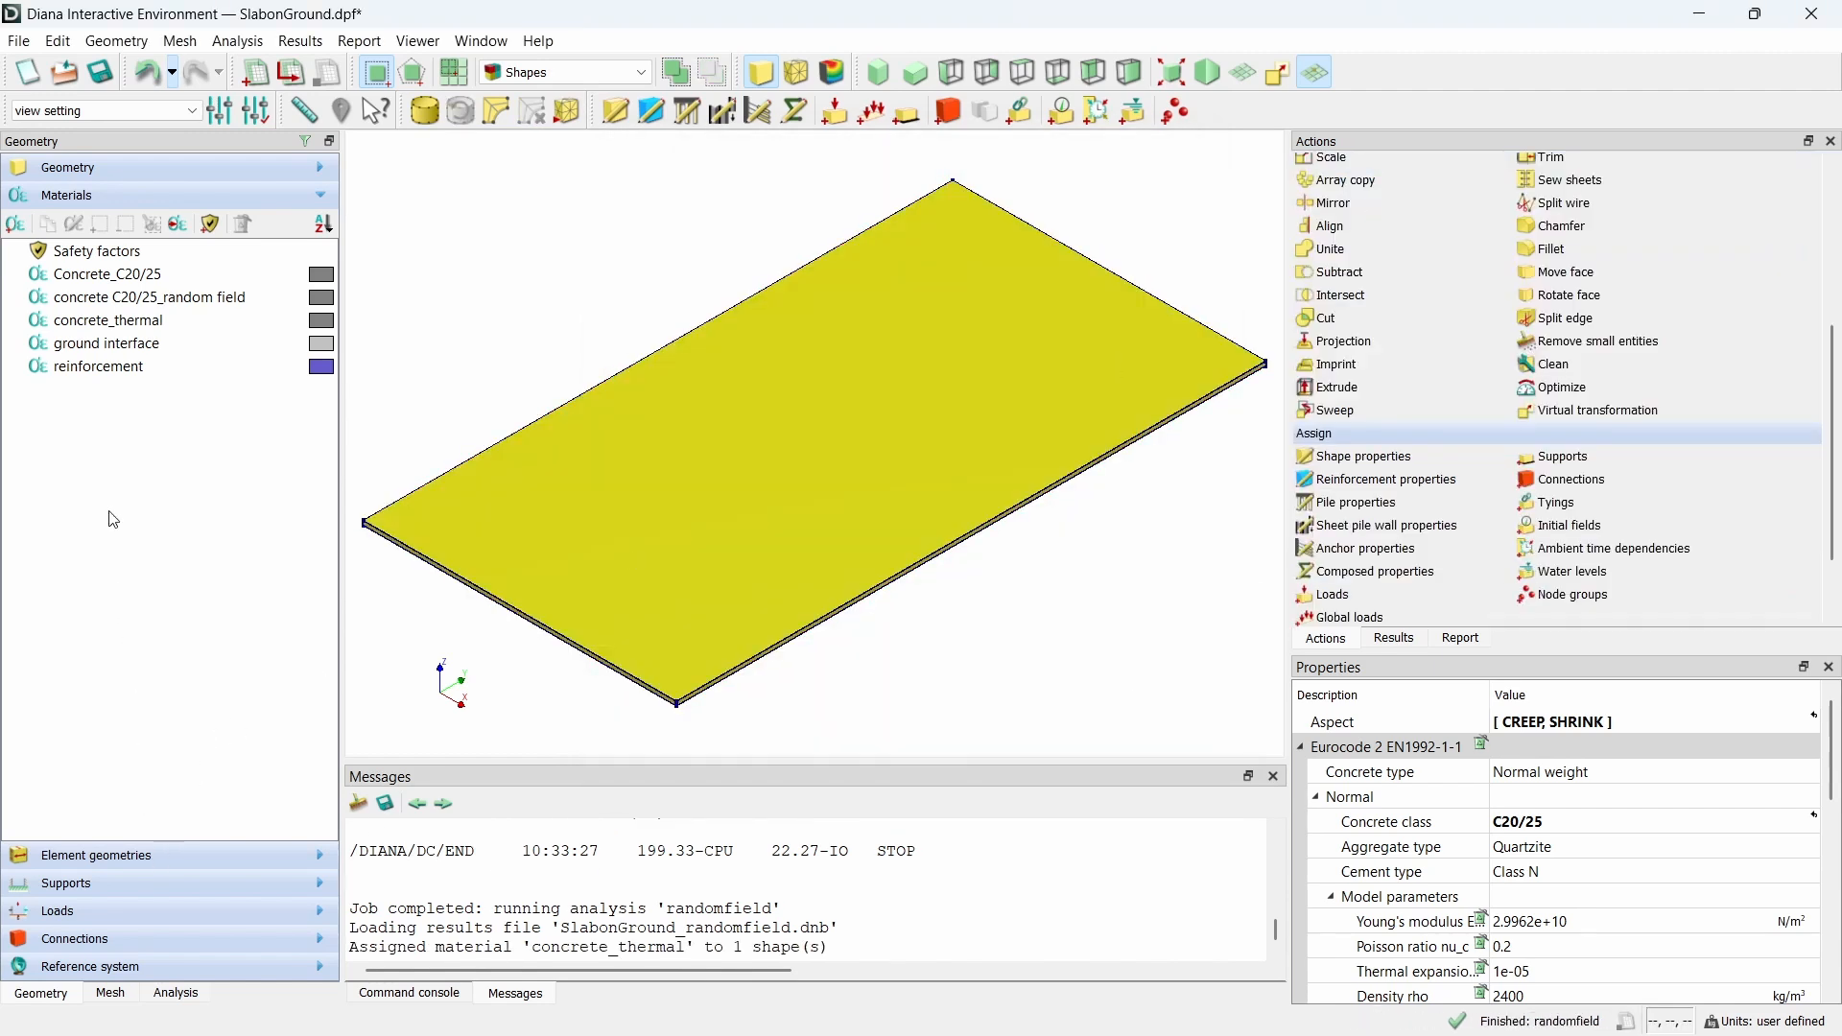
# - Include thermal effects in the reinforcement material, with thermal expansion coefficient 1e-5 /°C, and in the ground interface material
pyautogui.doubleClick(106, 366)
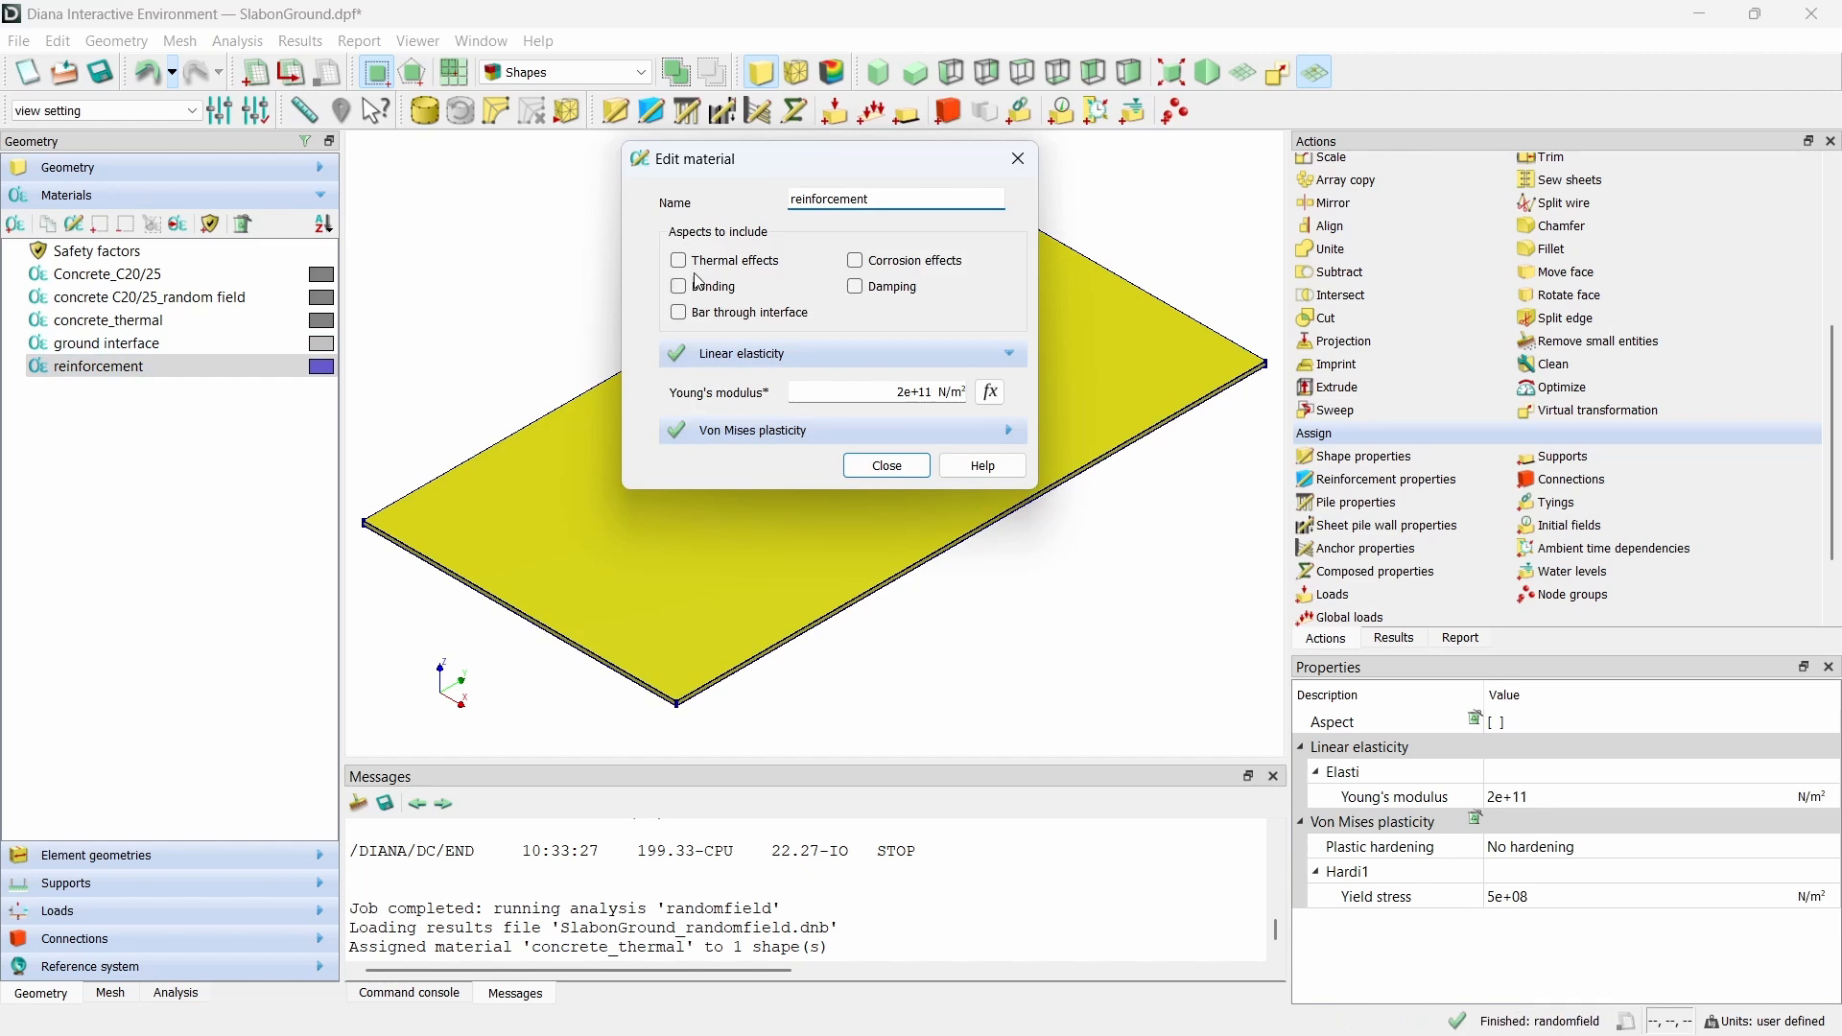
pyautogui.click(719, 260)
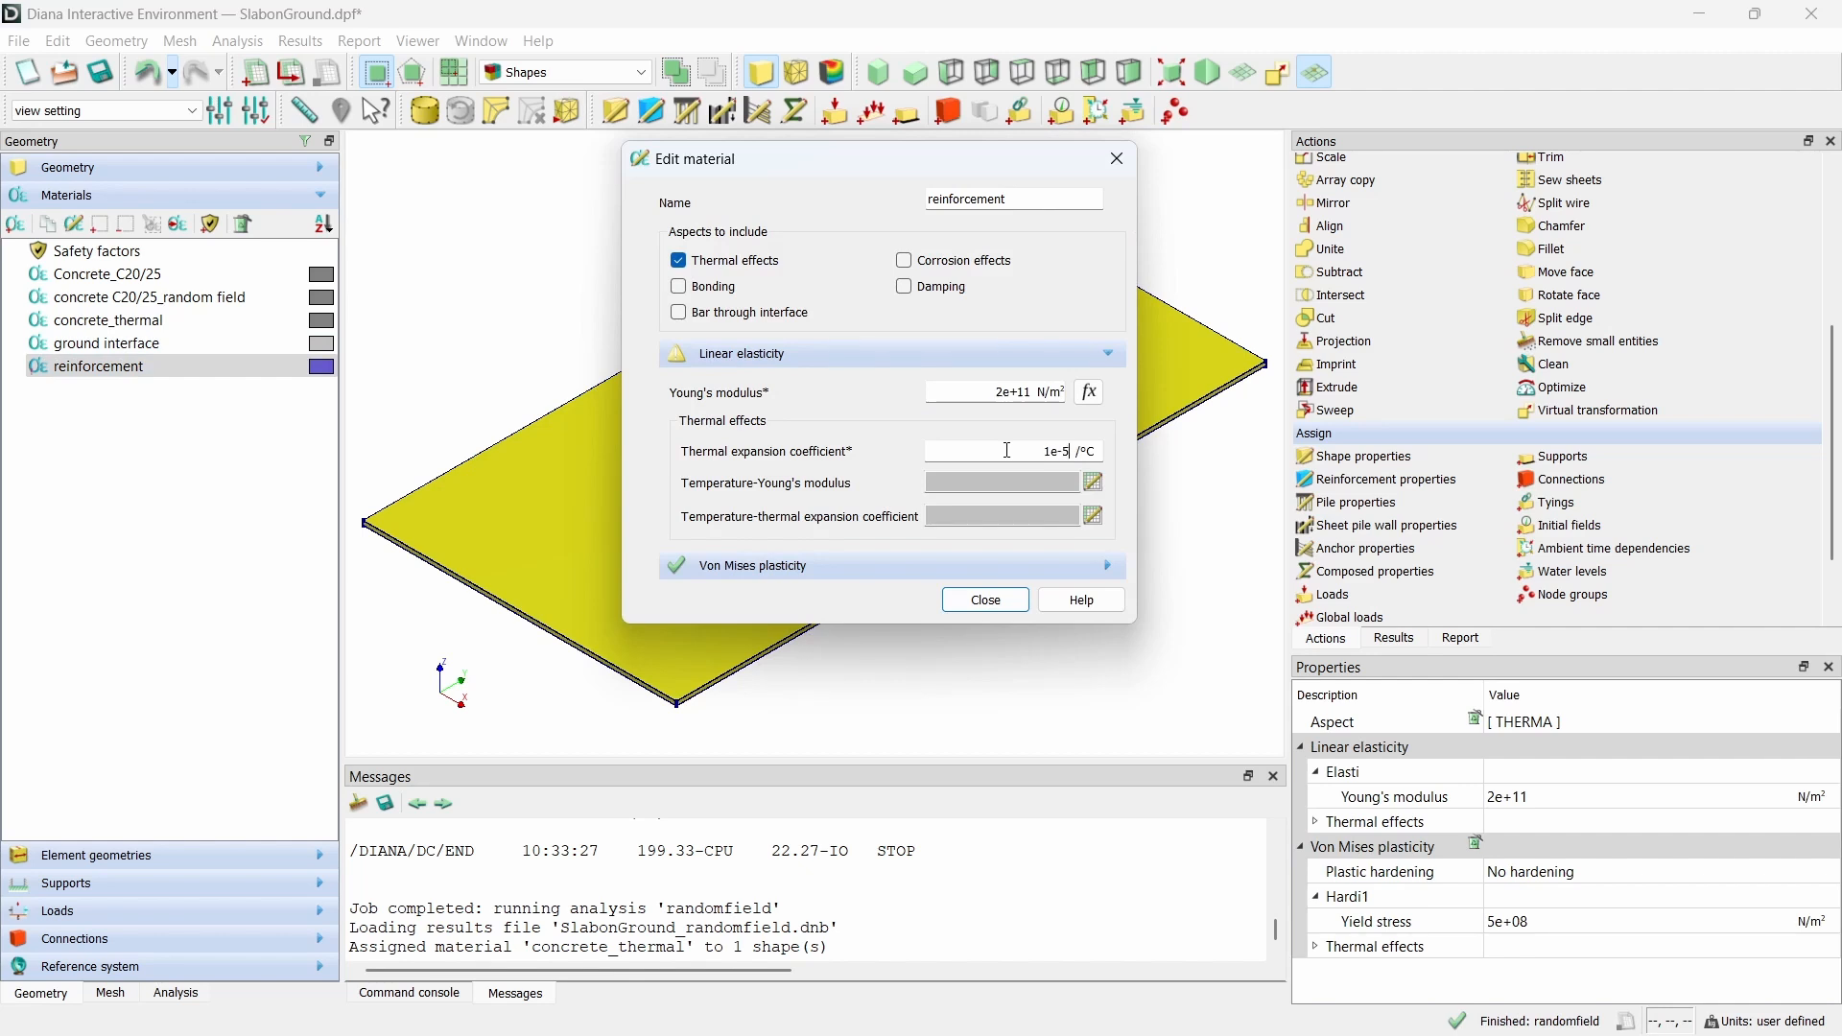
pyautogui.click(897, 566)
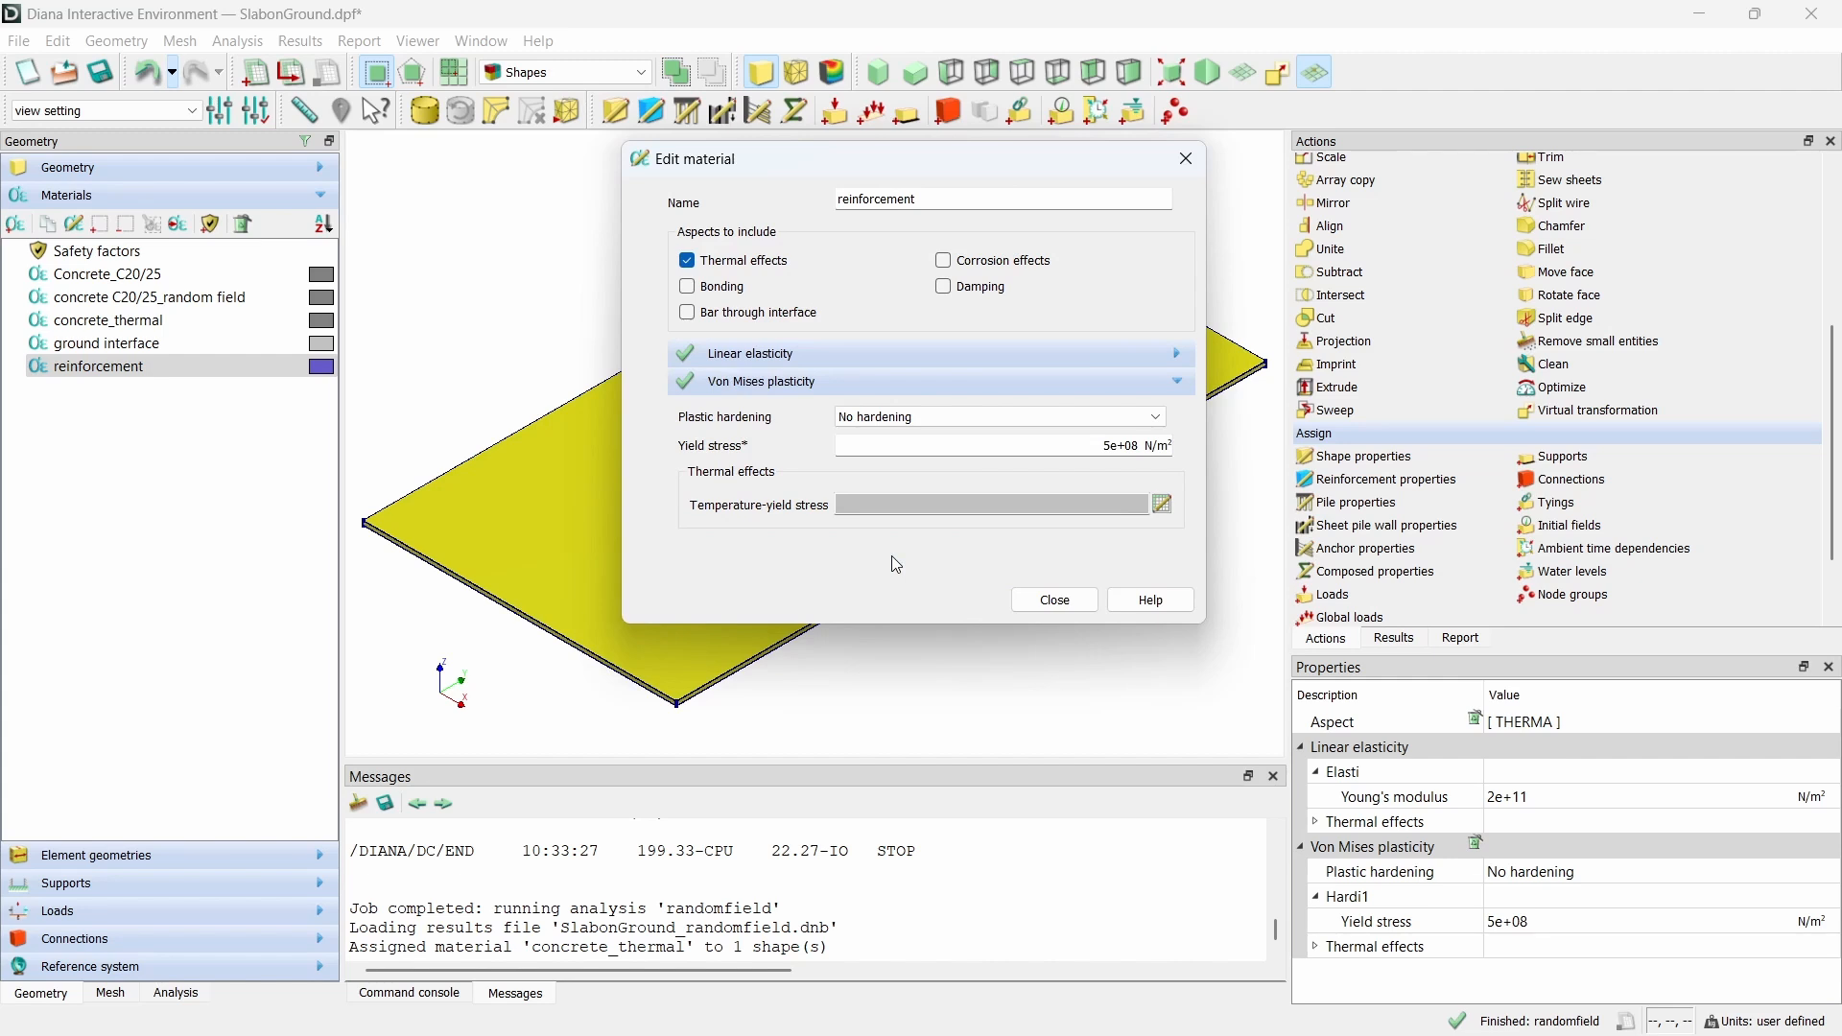
pyautogui.click(1057, 602)
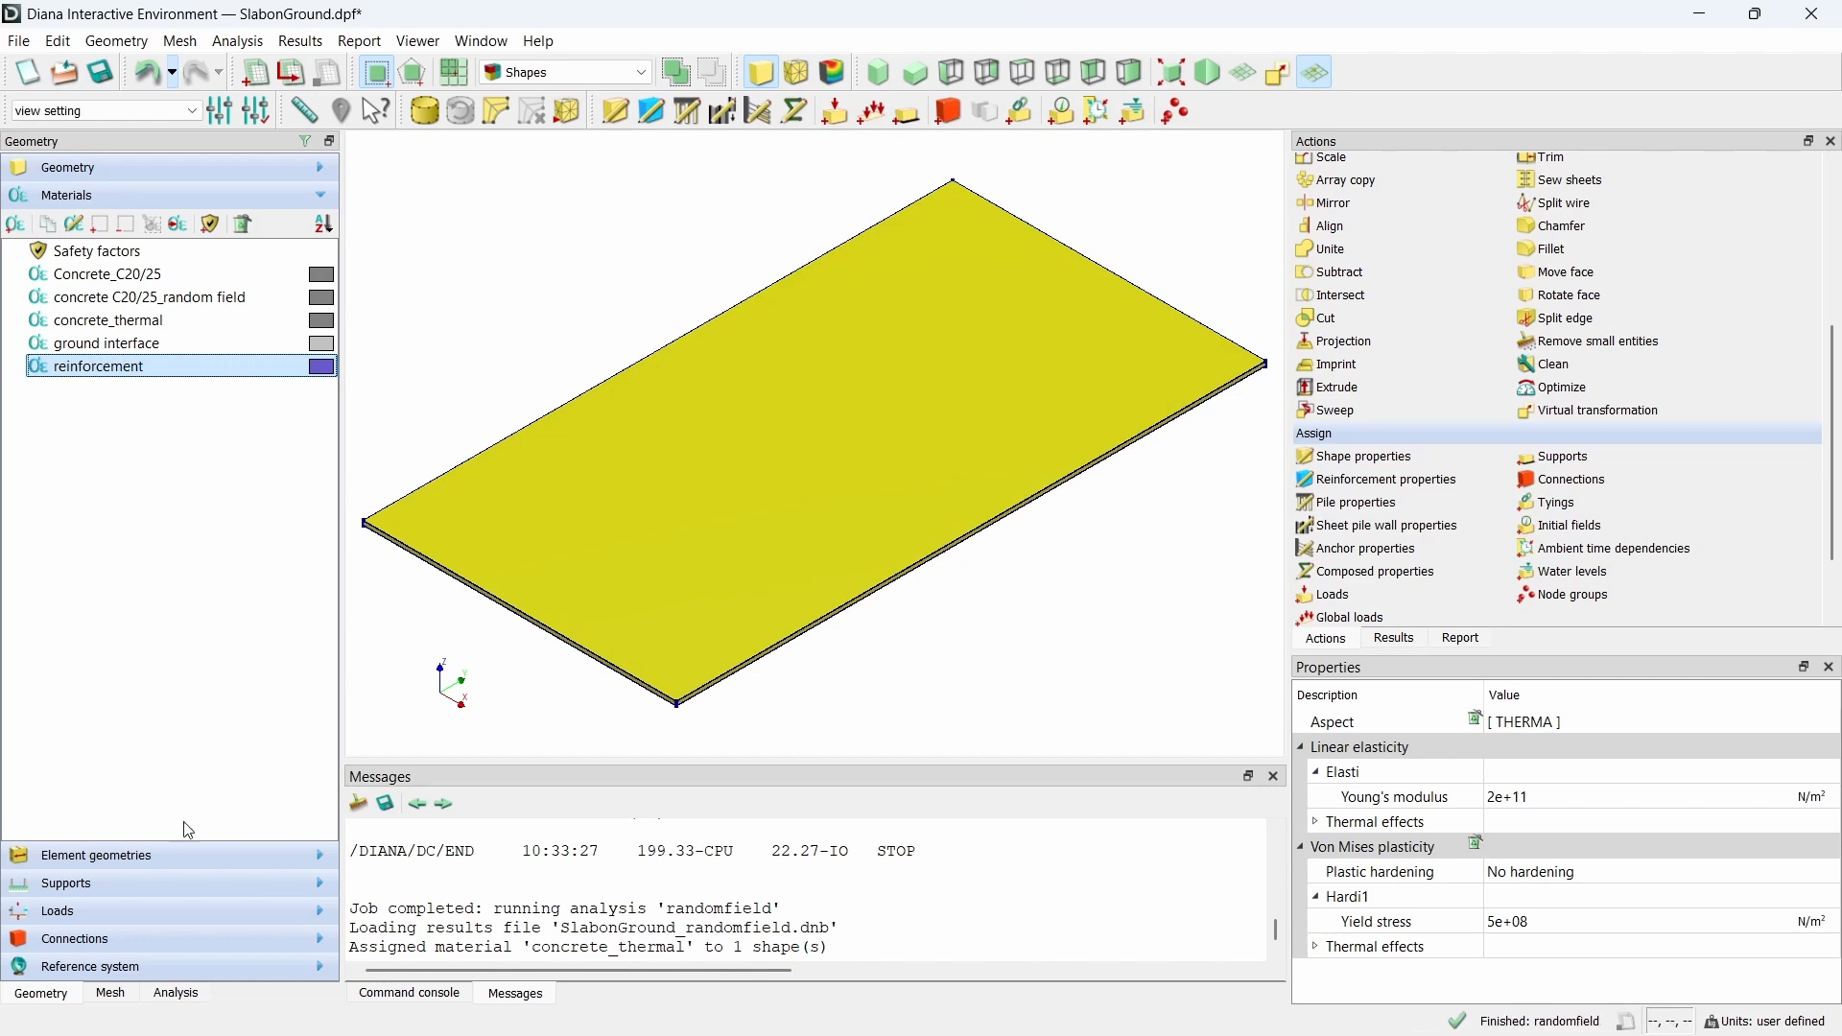
pyautogui.doubleClick(120, 343)
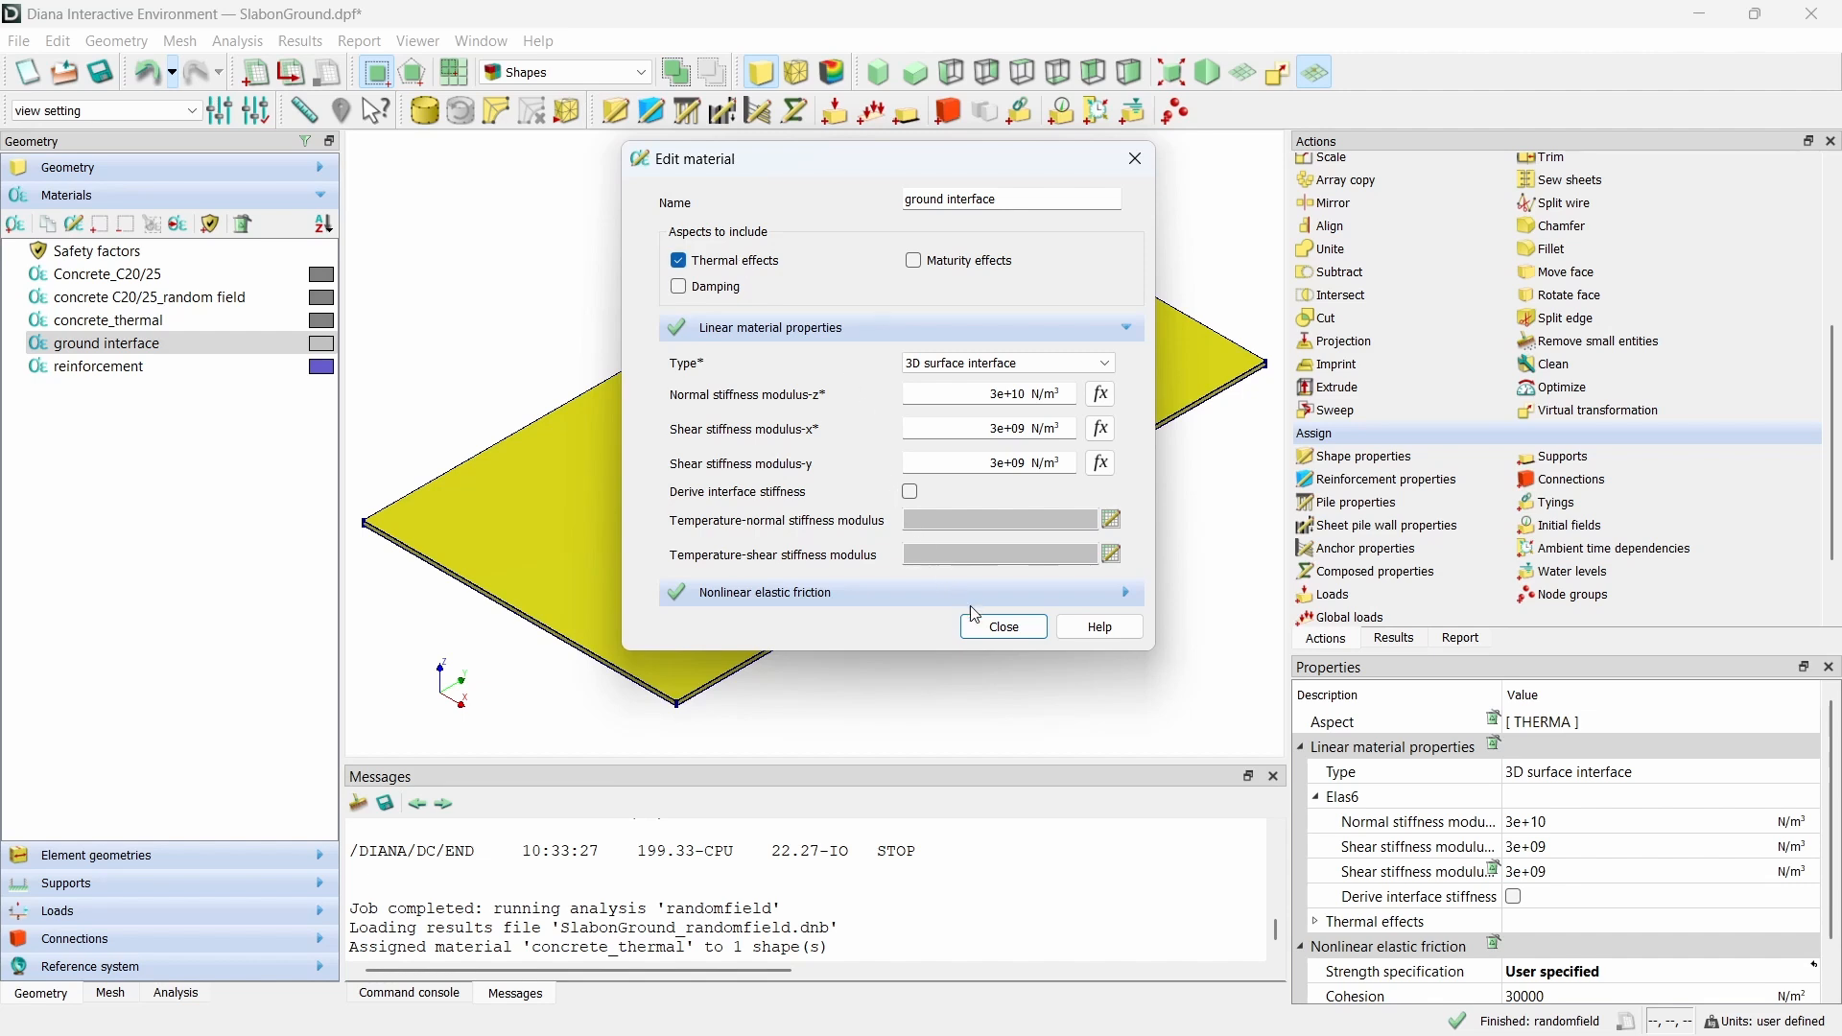
pyautogui.click(998, 629)
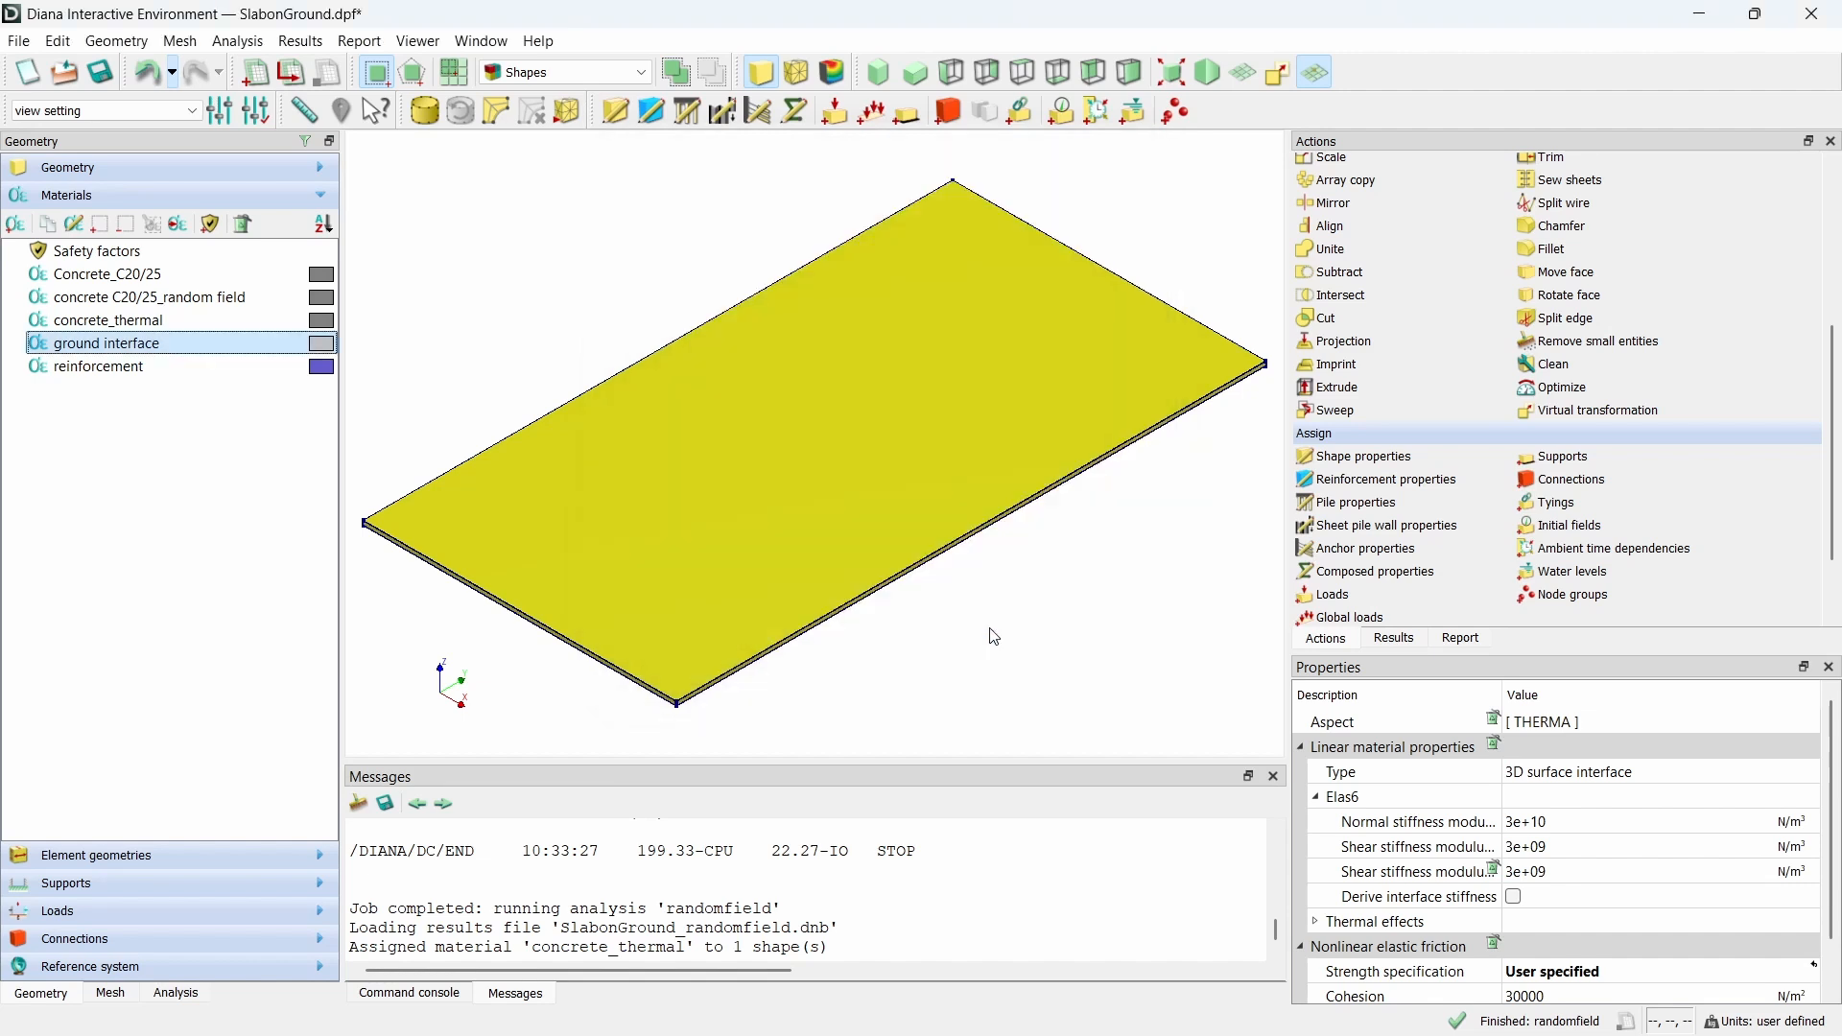
# - Start a new load named temperature and place it in a new load case also named temperature
pyautogui.click(834, 112)
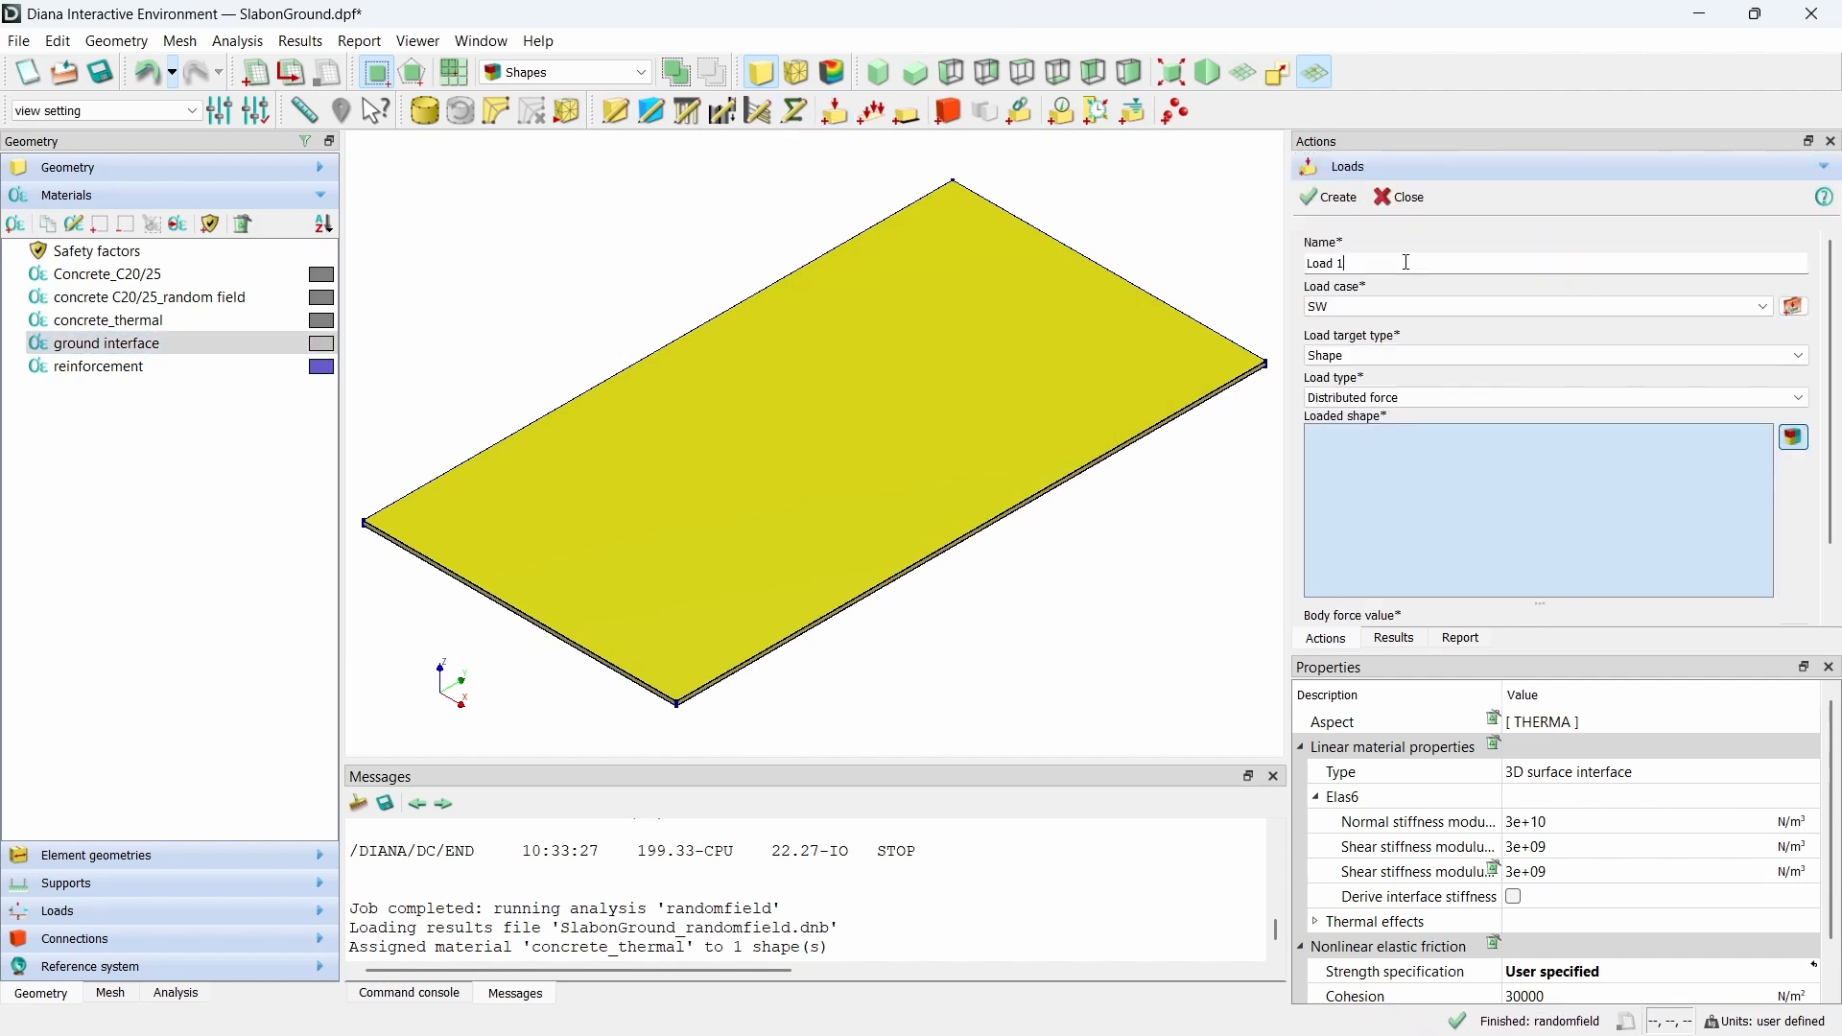
pyautogui.tripleClick(1407, 262)
pyautogui.write('tempea')
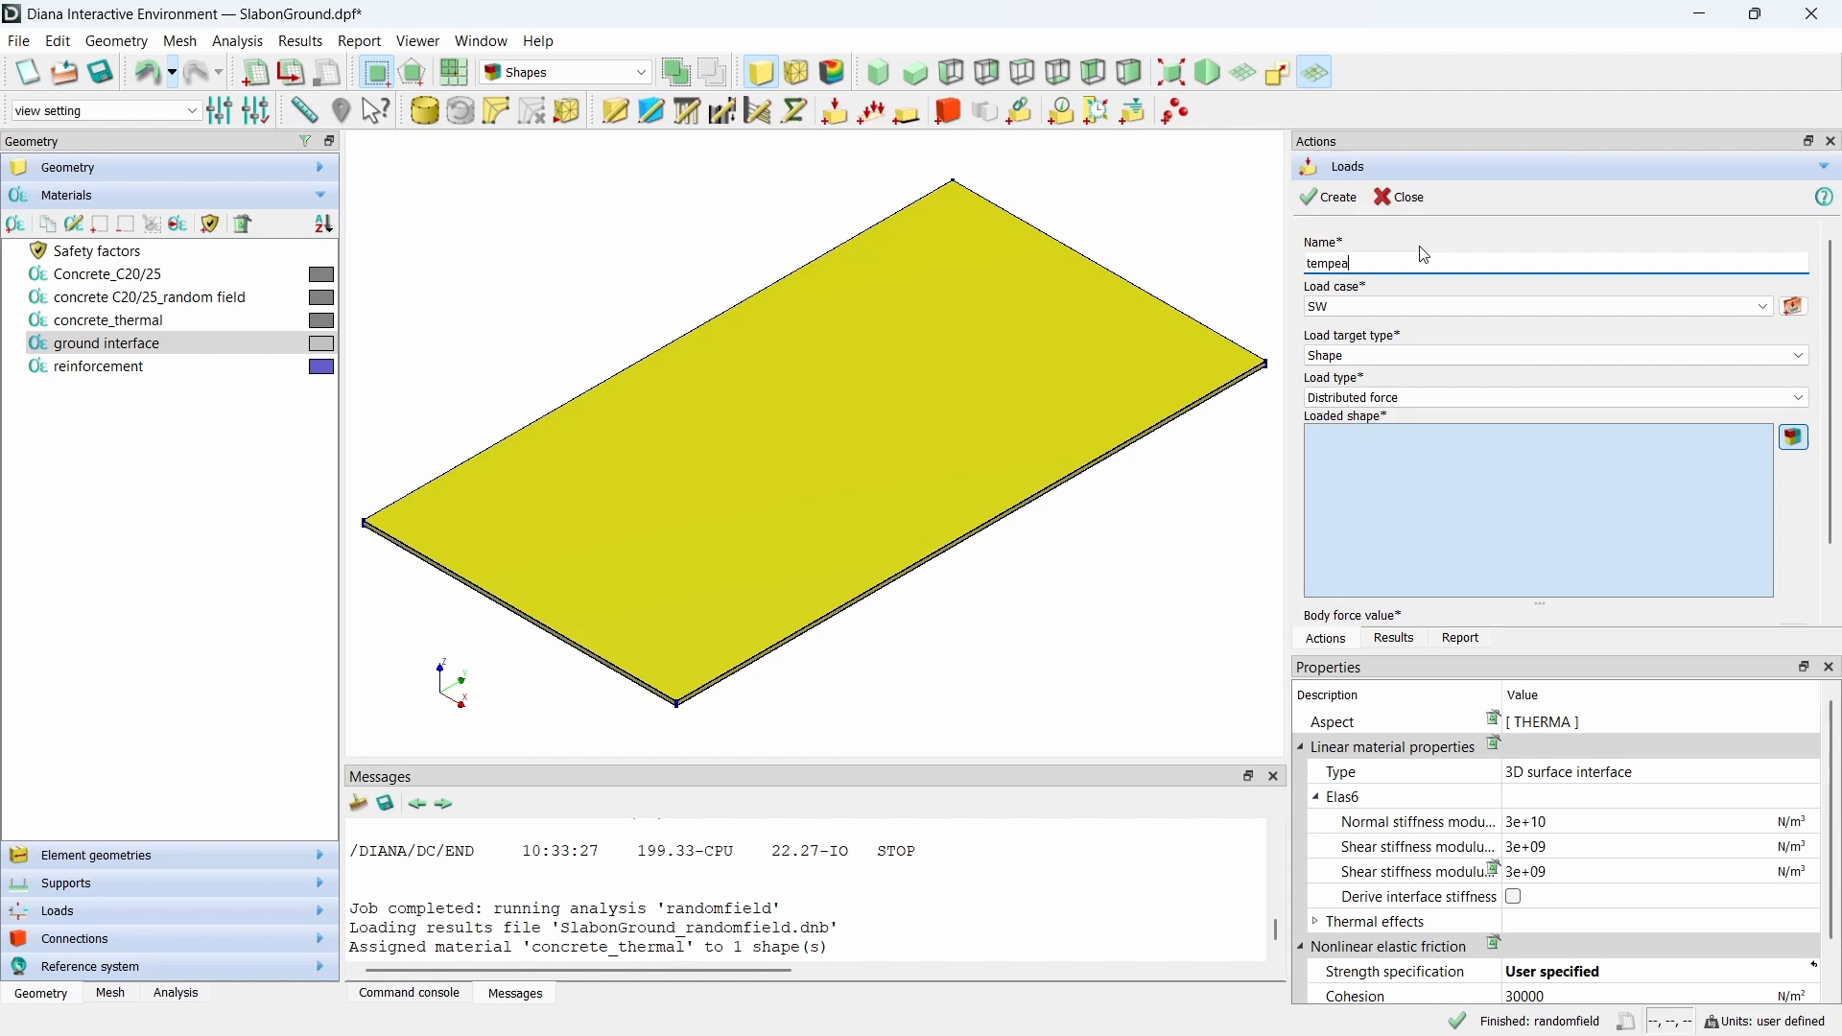
pyautogui.press('BackSpace')
pyautogui.write('rature')
pyautogui.tripleClick(1426, 255)
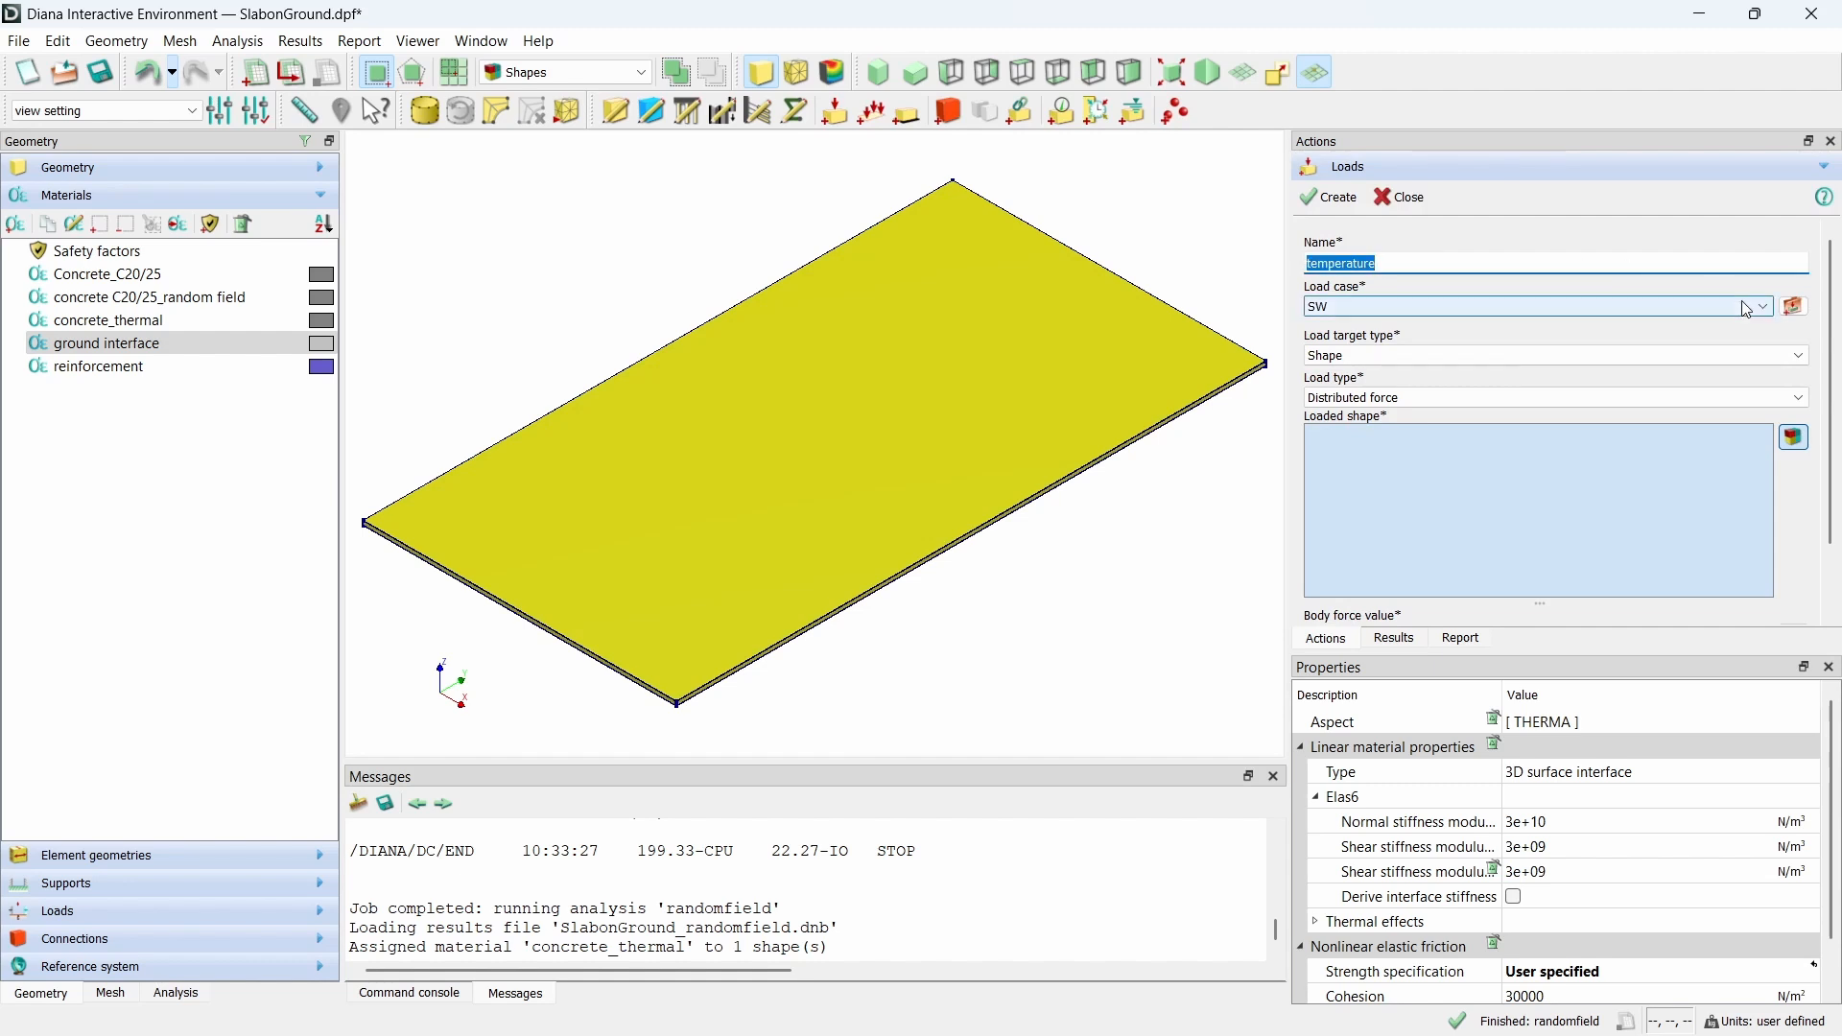
pyautogui.click(1794, 305)
pyautogui.write('temperature')
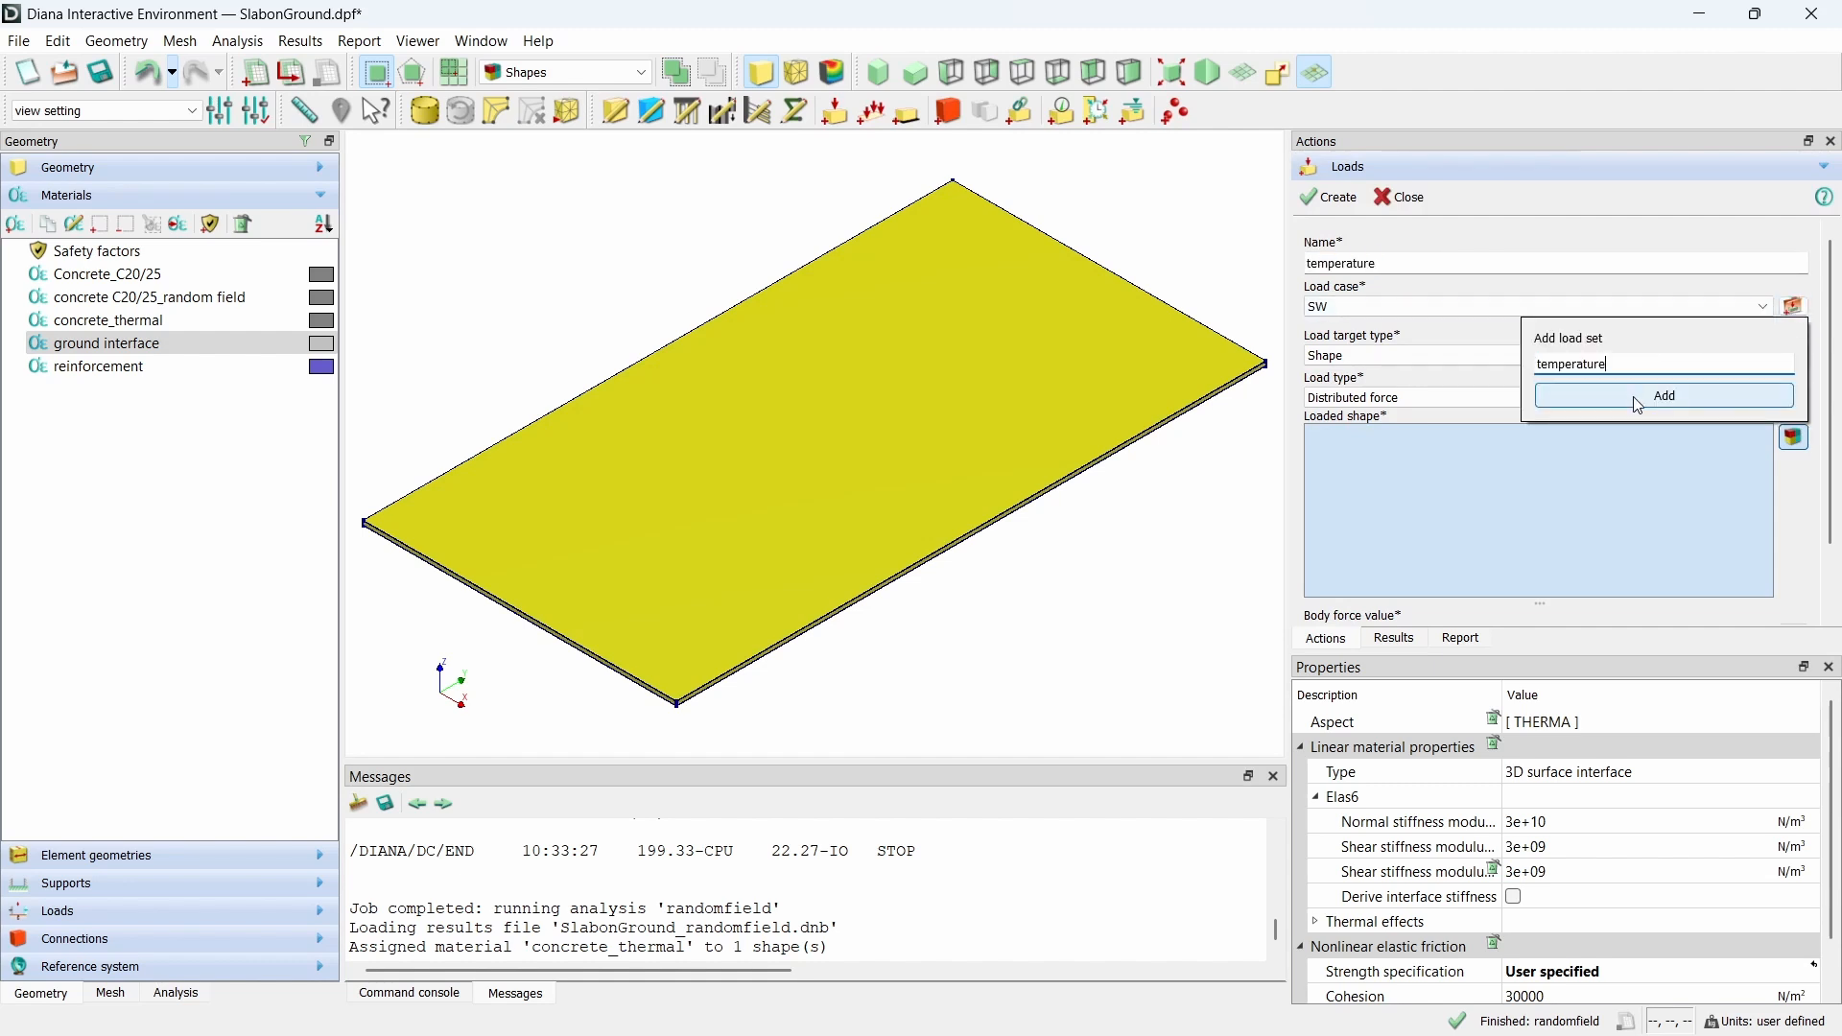
pyautogui.click(1637, 401)
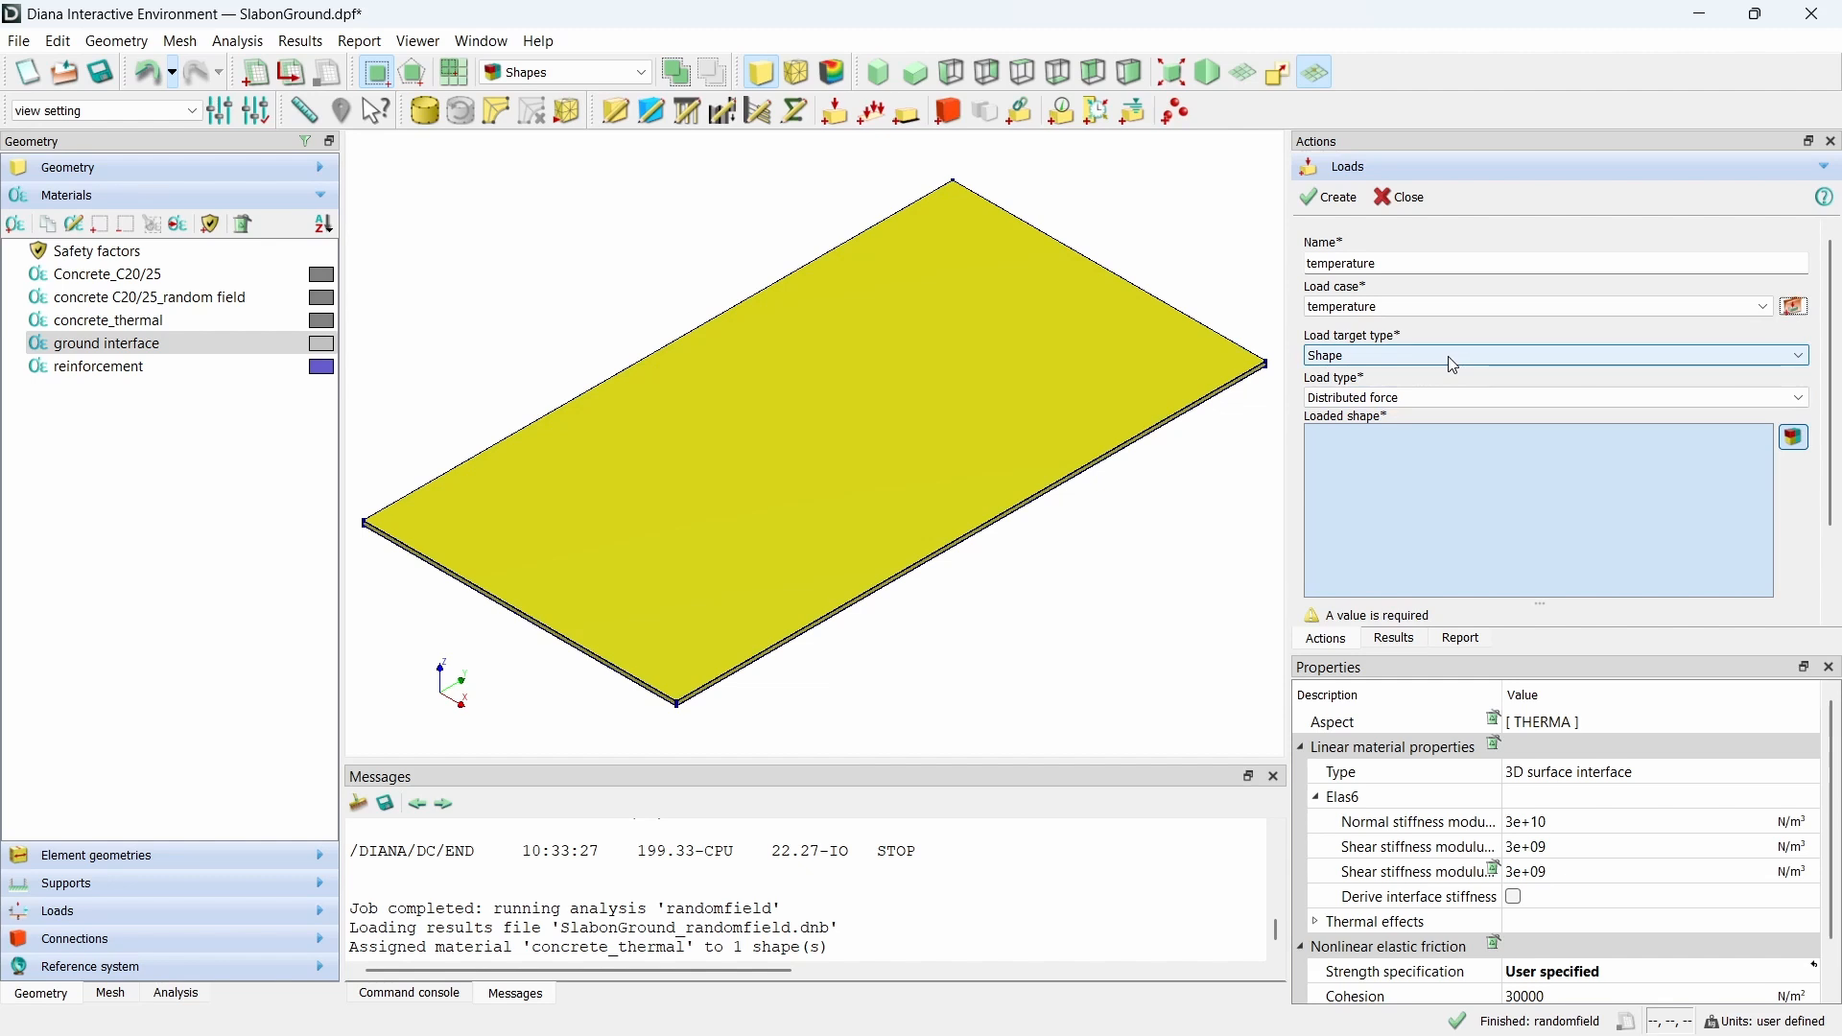
# - Define it as an incremental temperature load on the slab shape with a temperature increment of -50 °C, and create it
pyautogui.click(1445, 395)
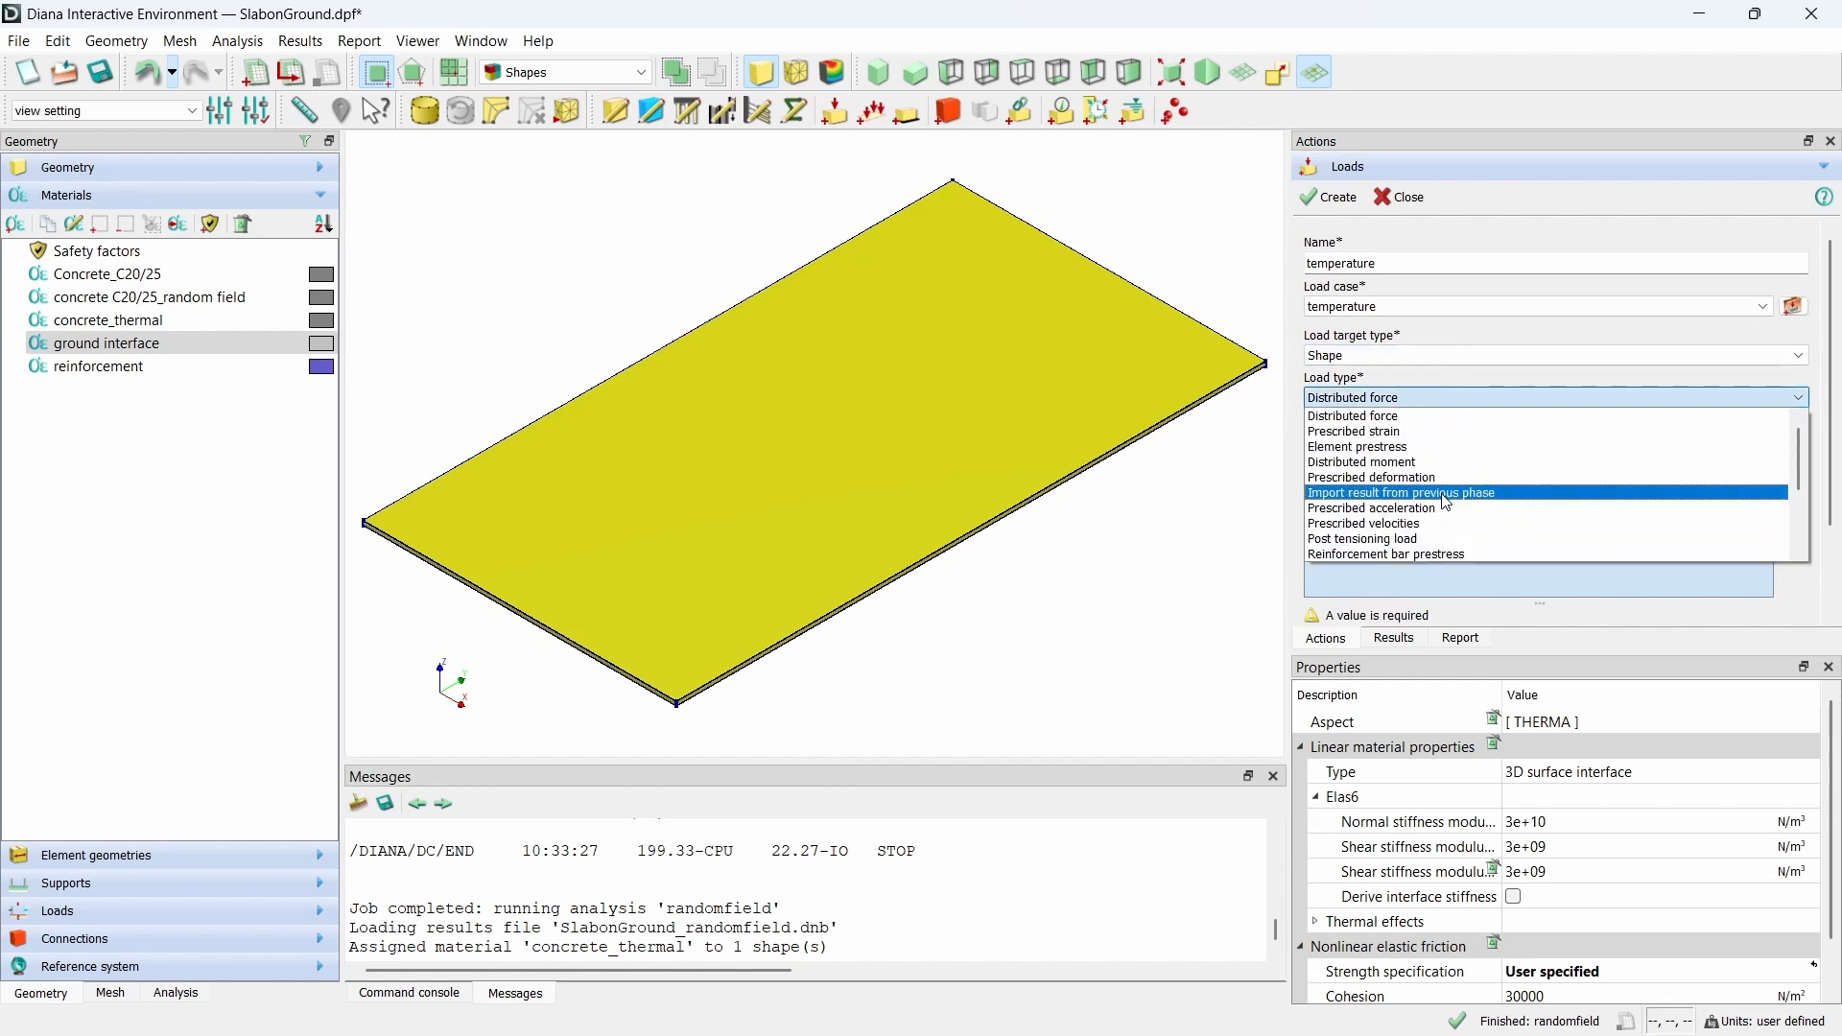
pyautogui.scroll(-3, 1450, 499)
pyautogui.click(1458, 523)
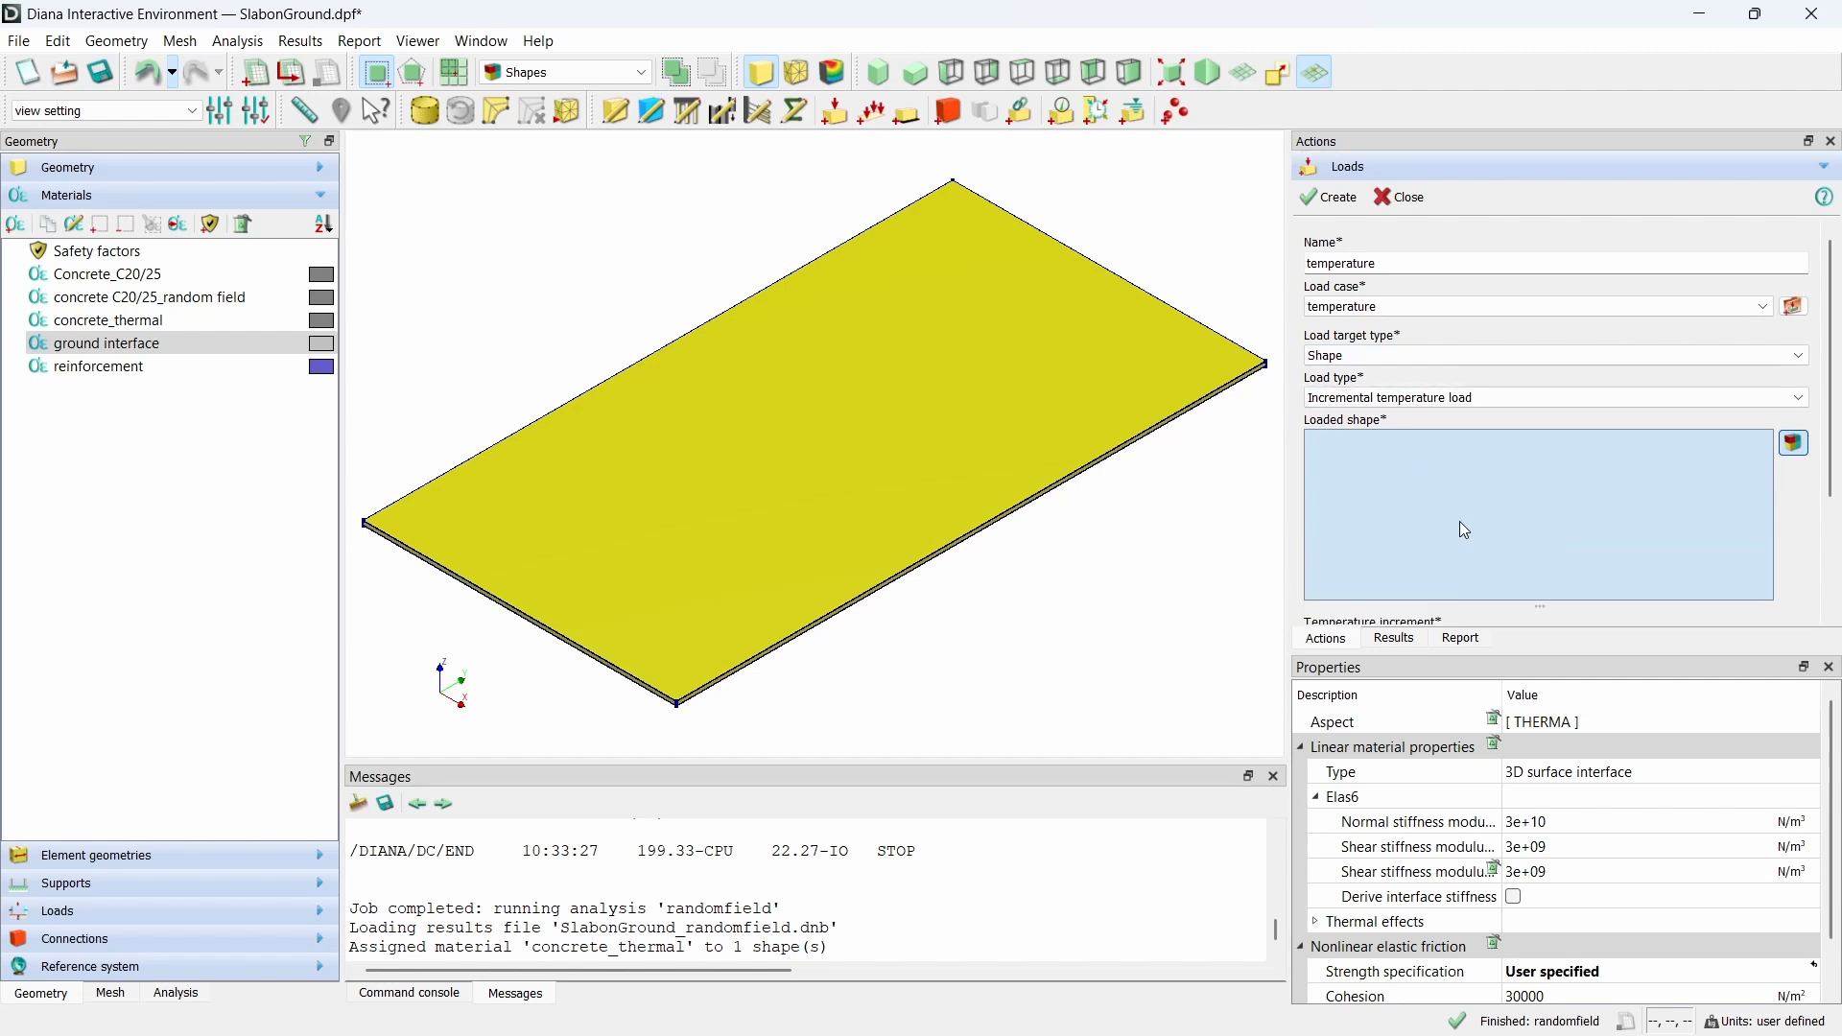
pyautogui.click(1027, 431)
pyautogui.moveTo(1825, 403); pyautogui.dragTo(1827, 489)
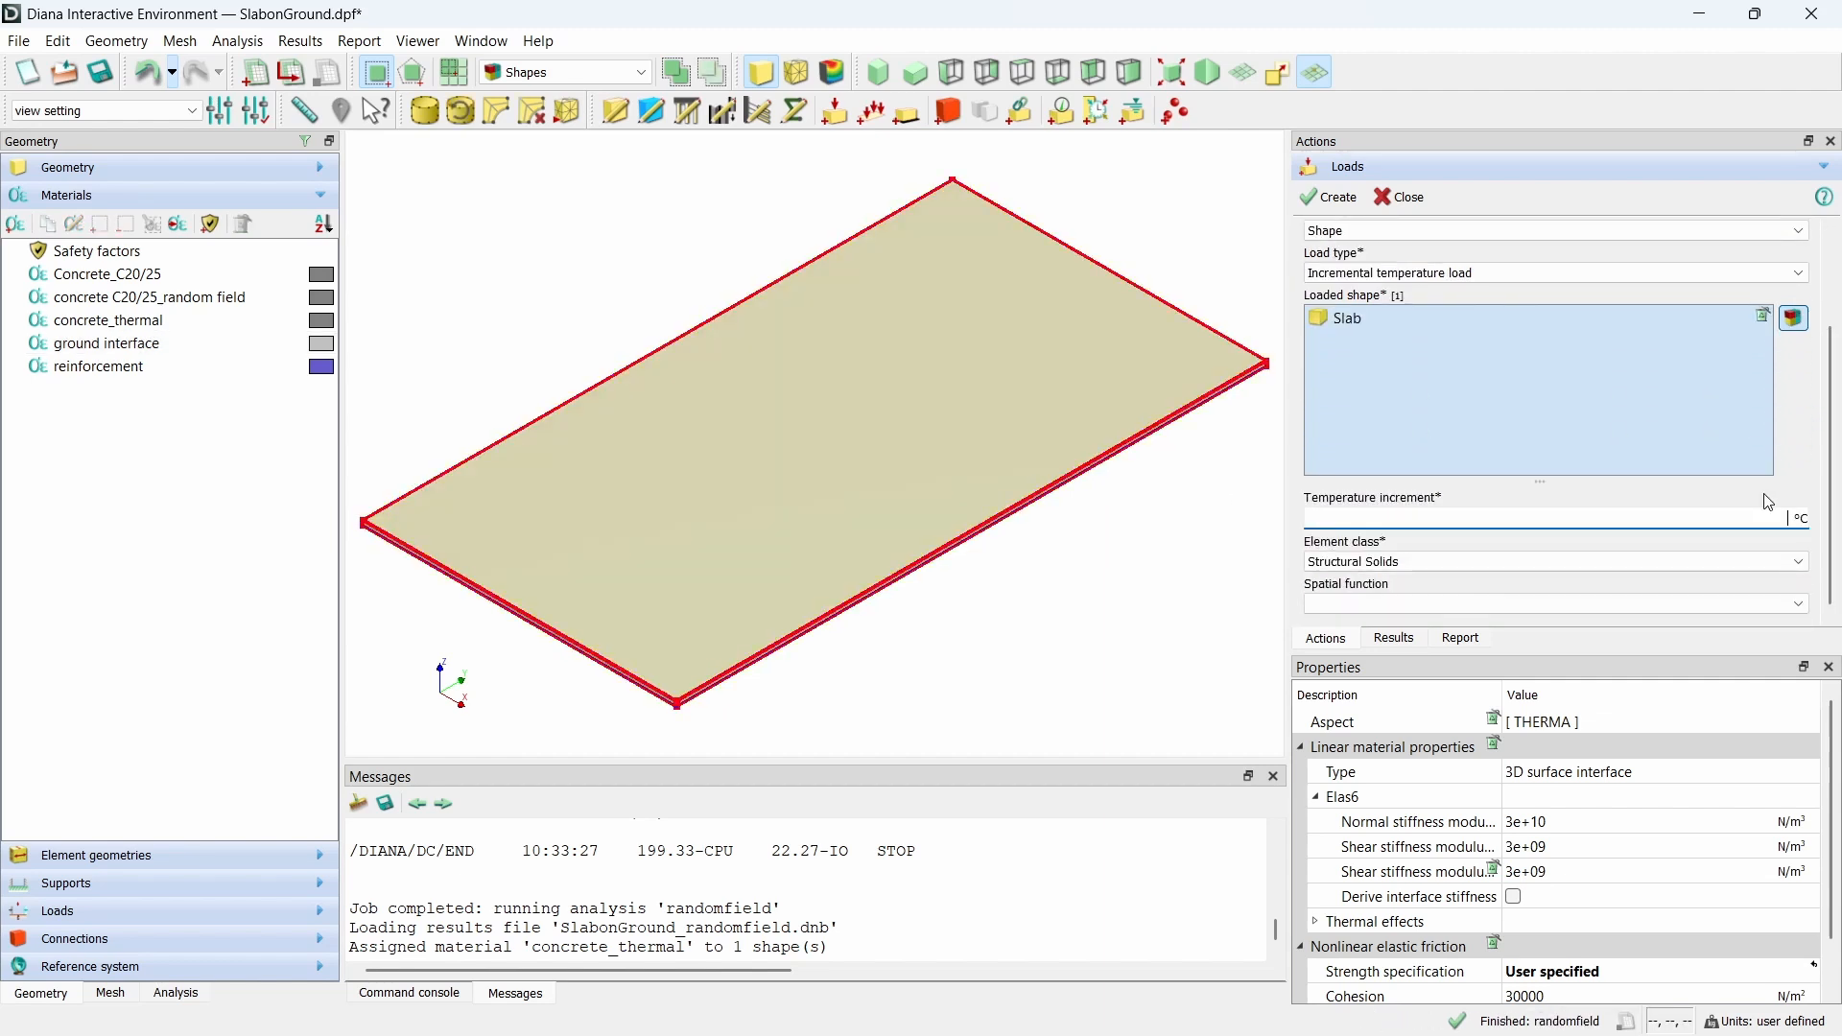
pyautogui.write('-50')
pyautogui.click(1331, 199)
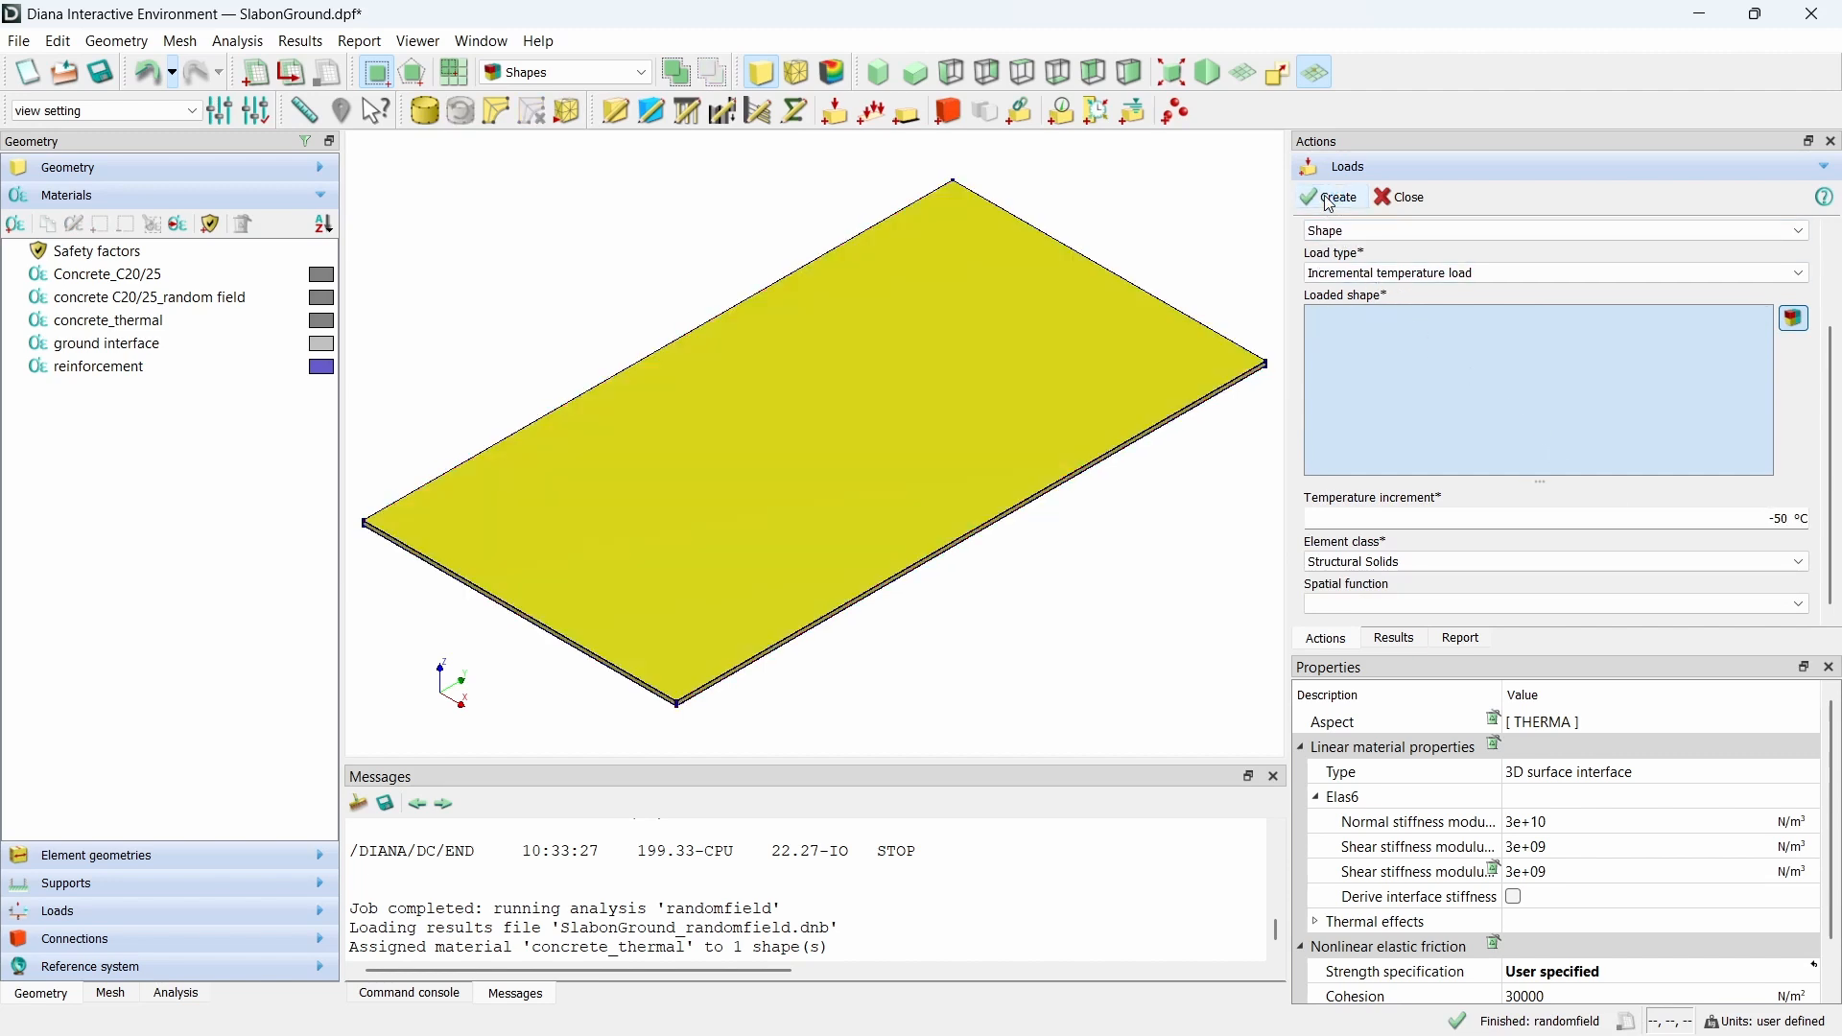
# - Generate the mesh and add a new analysis named temperature
pyautogui.click(566, 113)
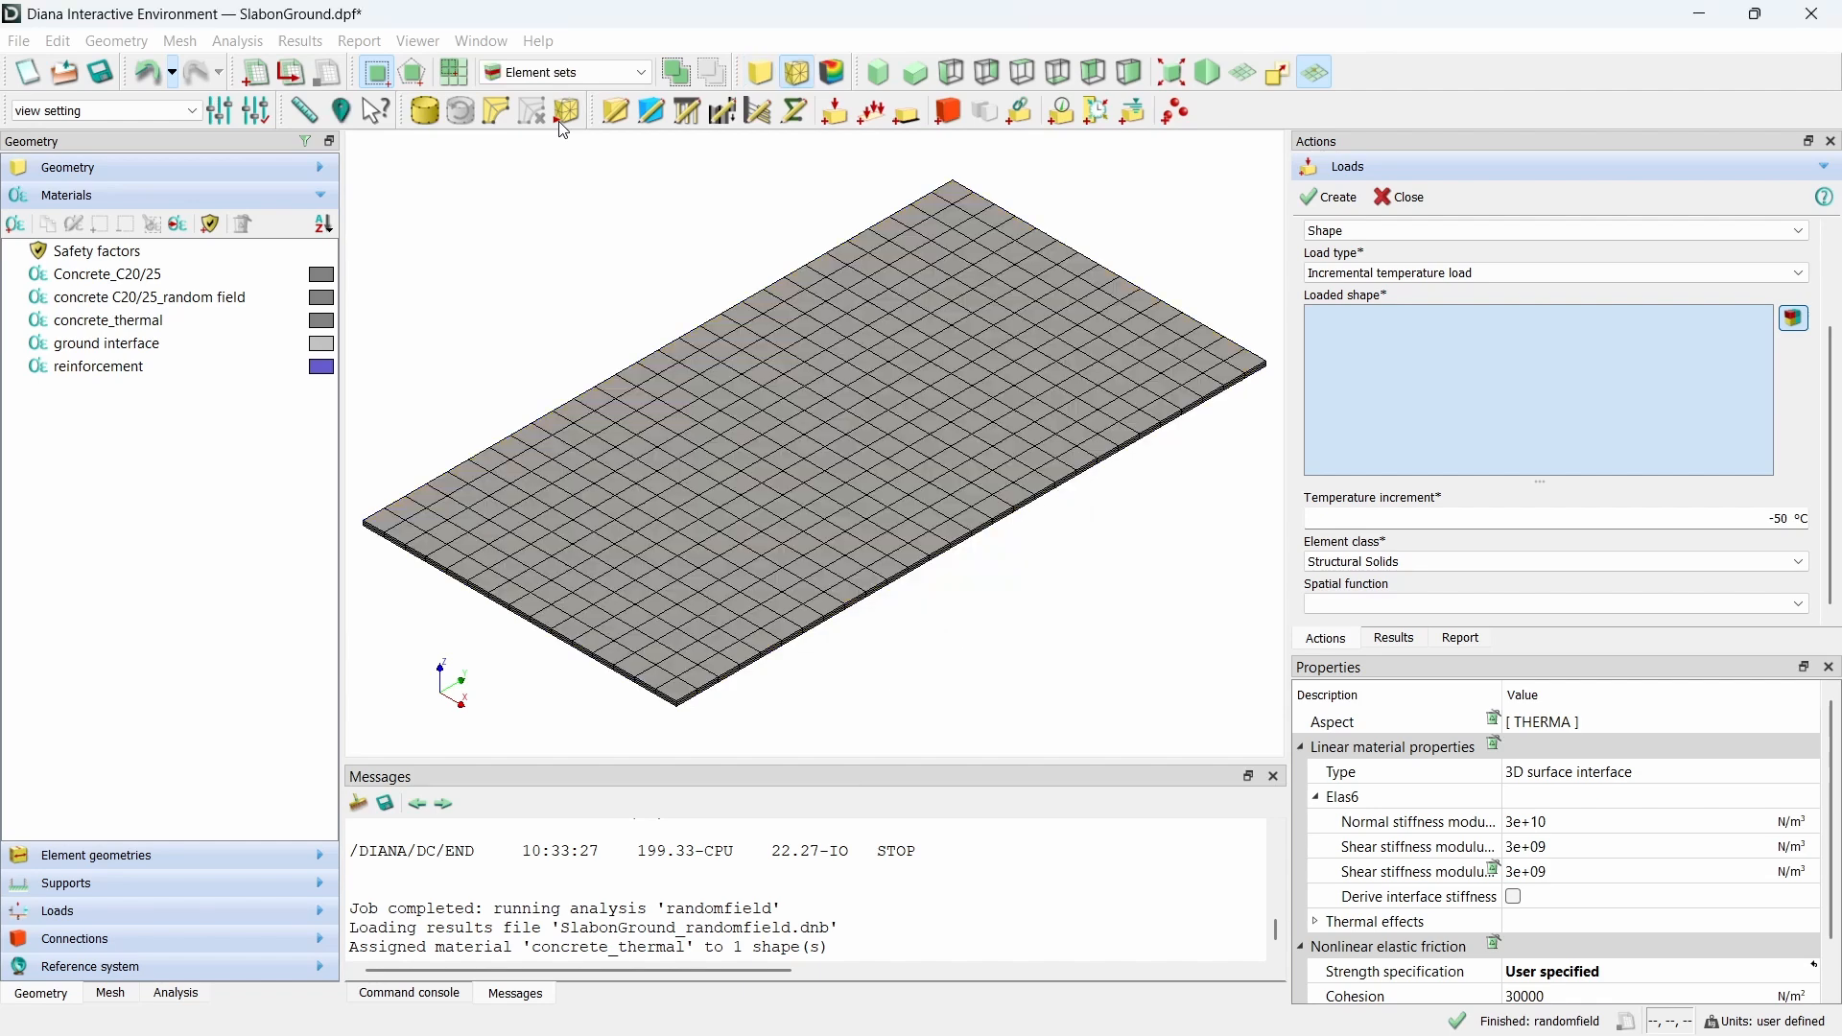
pyautogui.click(175, 993)
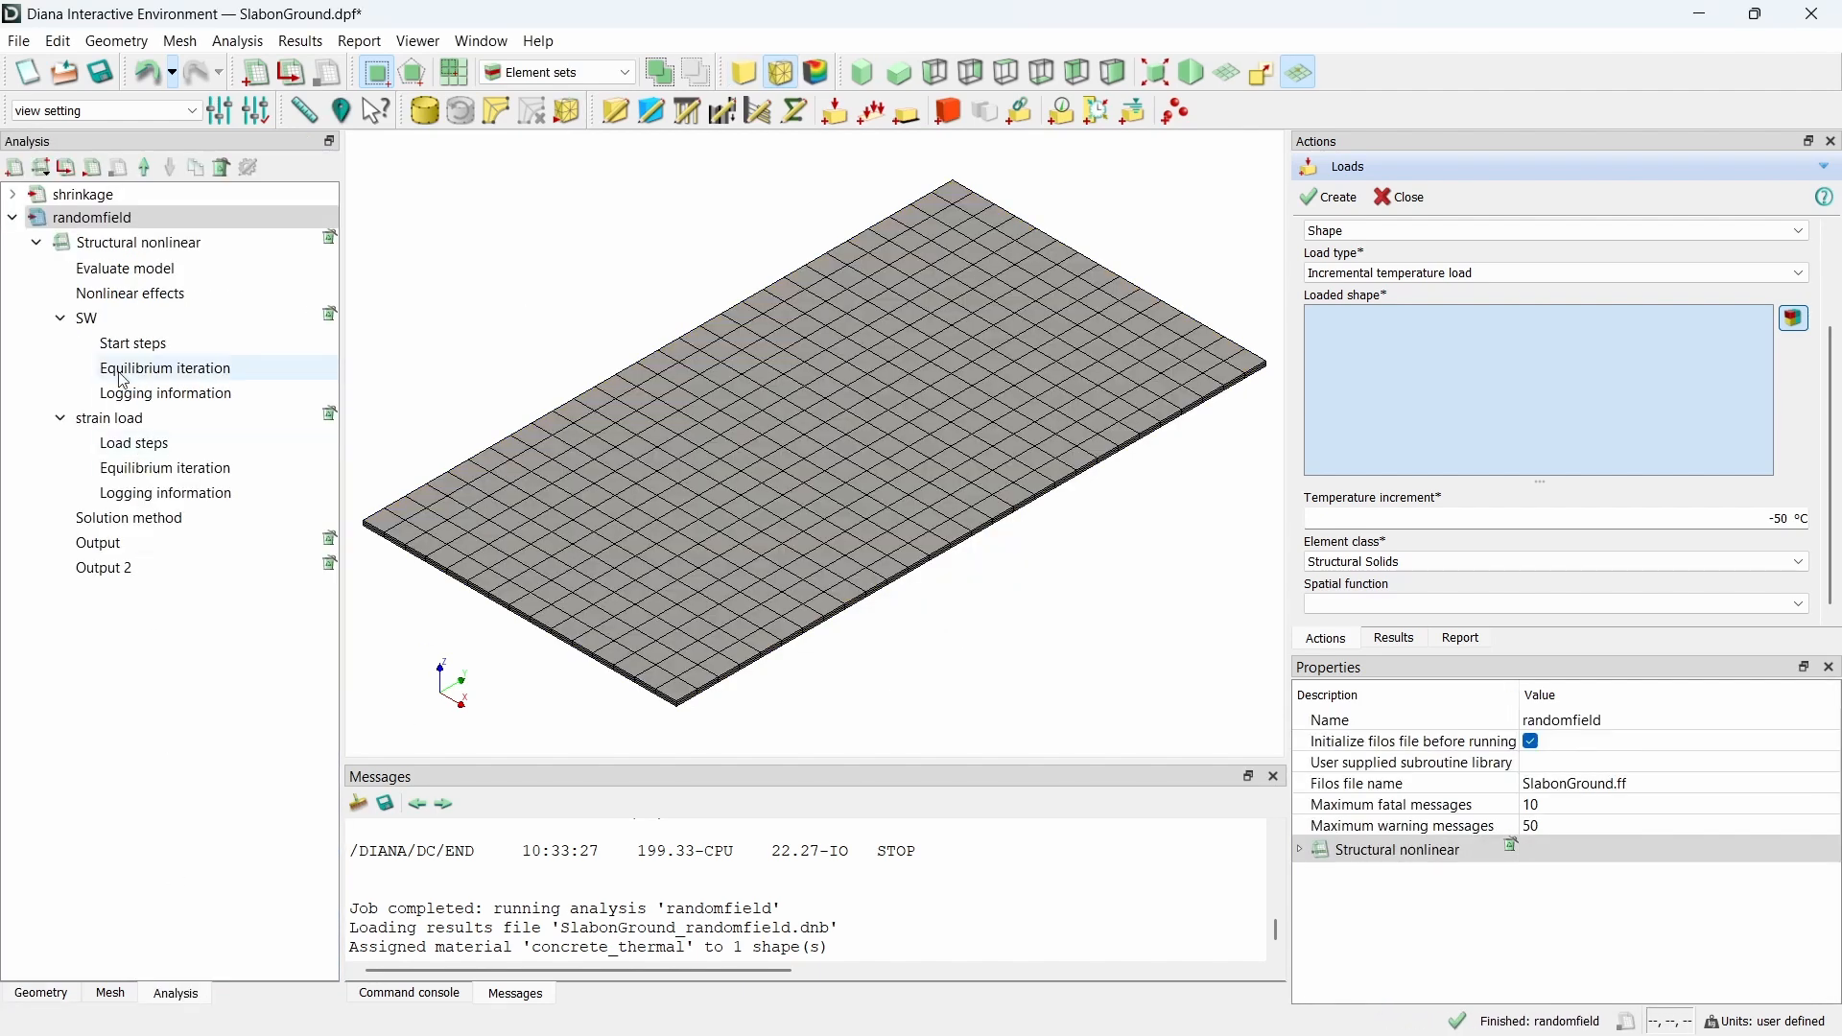
pyautogui.click(13, 218)
pyautogui.click(14, 167)
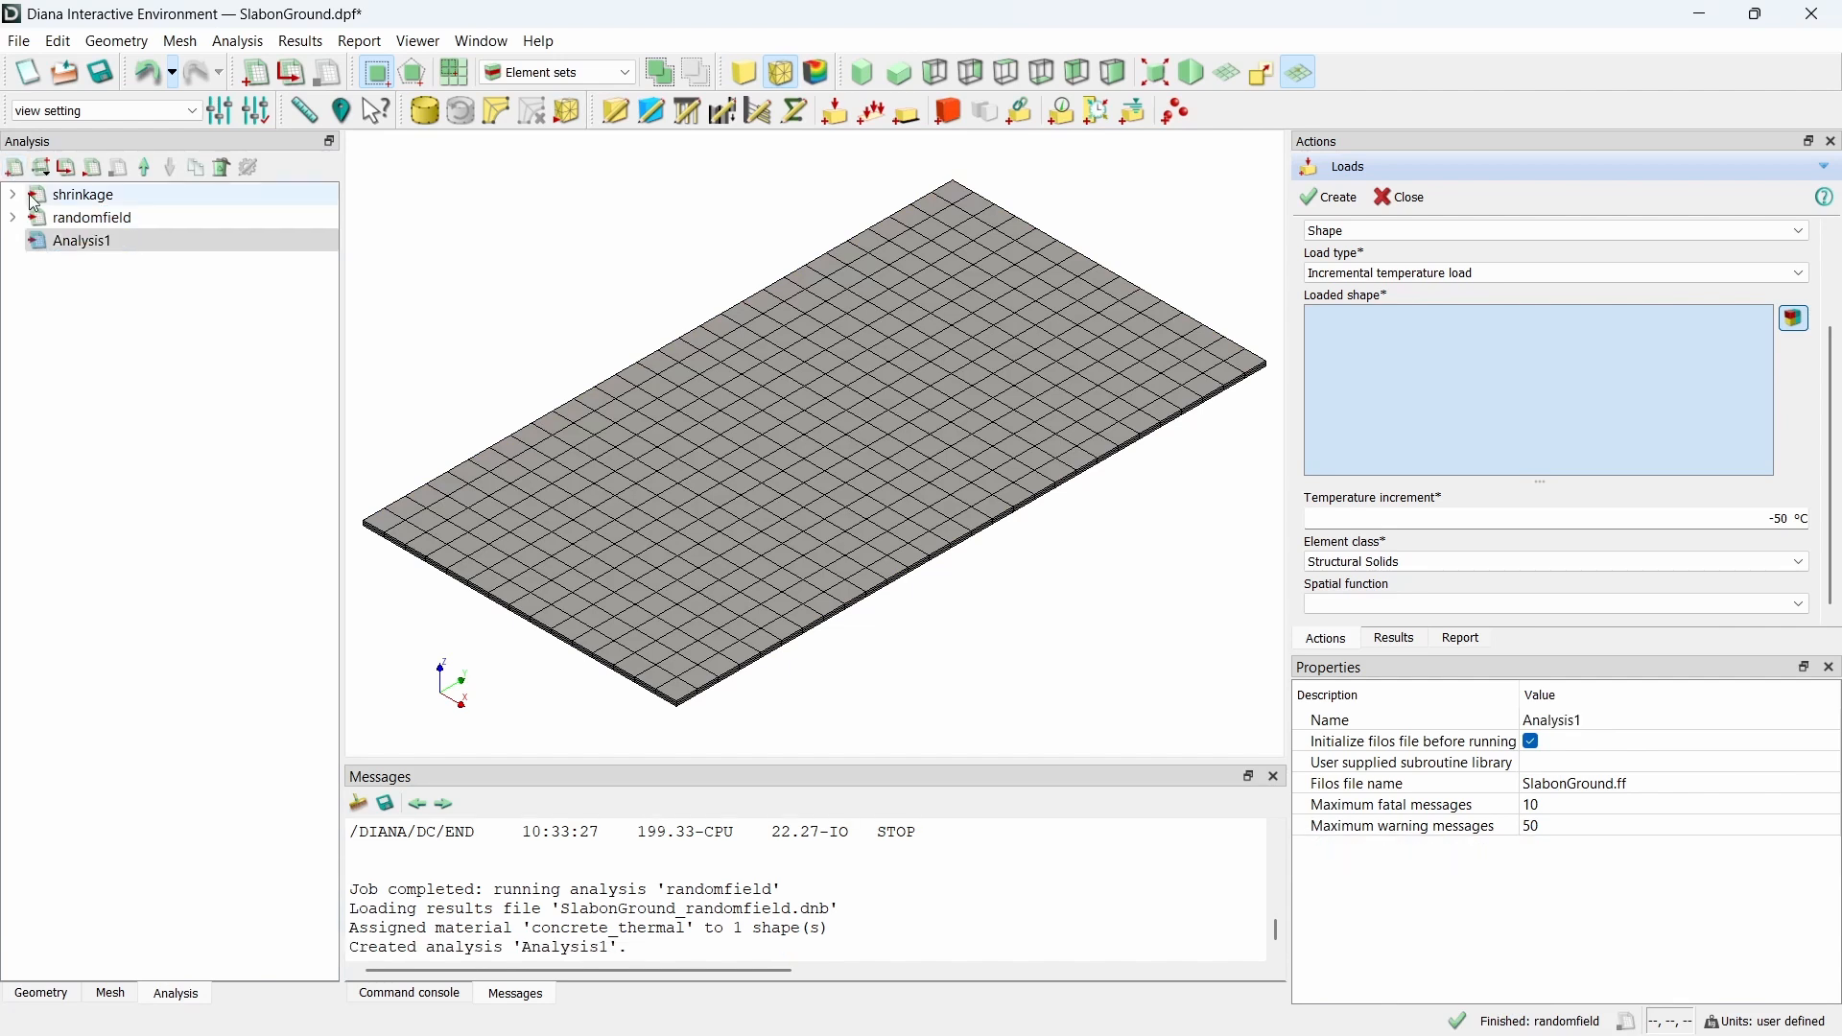
pyautogui.rightClick(98, 244)
pyautogui.click(81, 246)
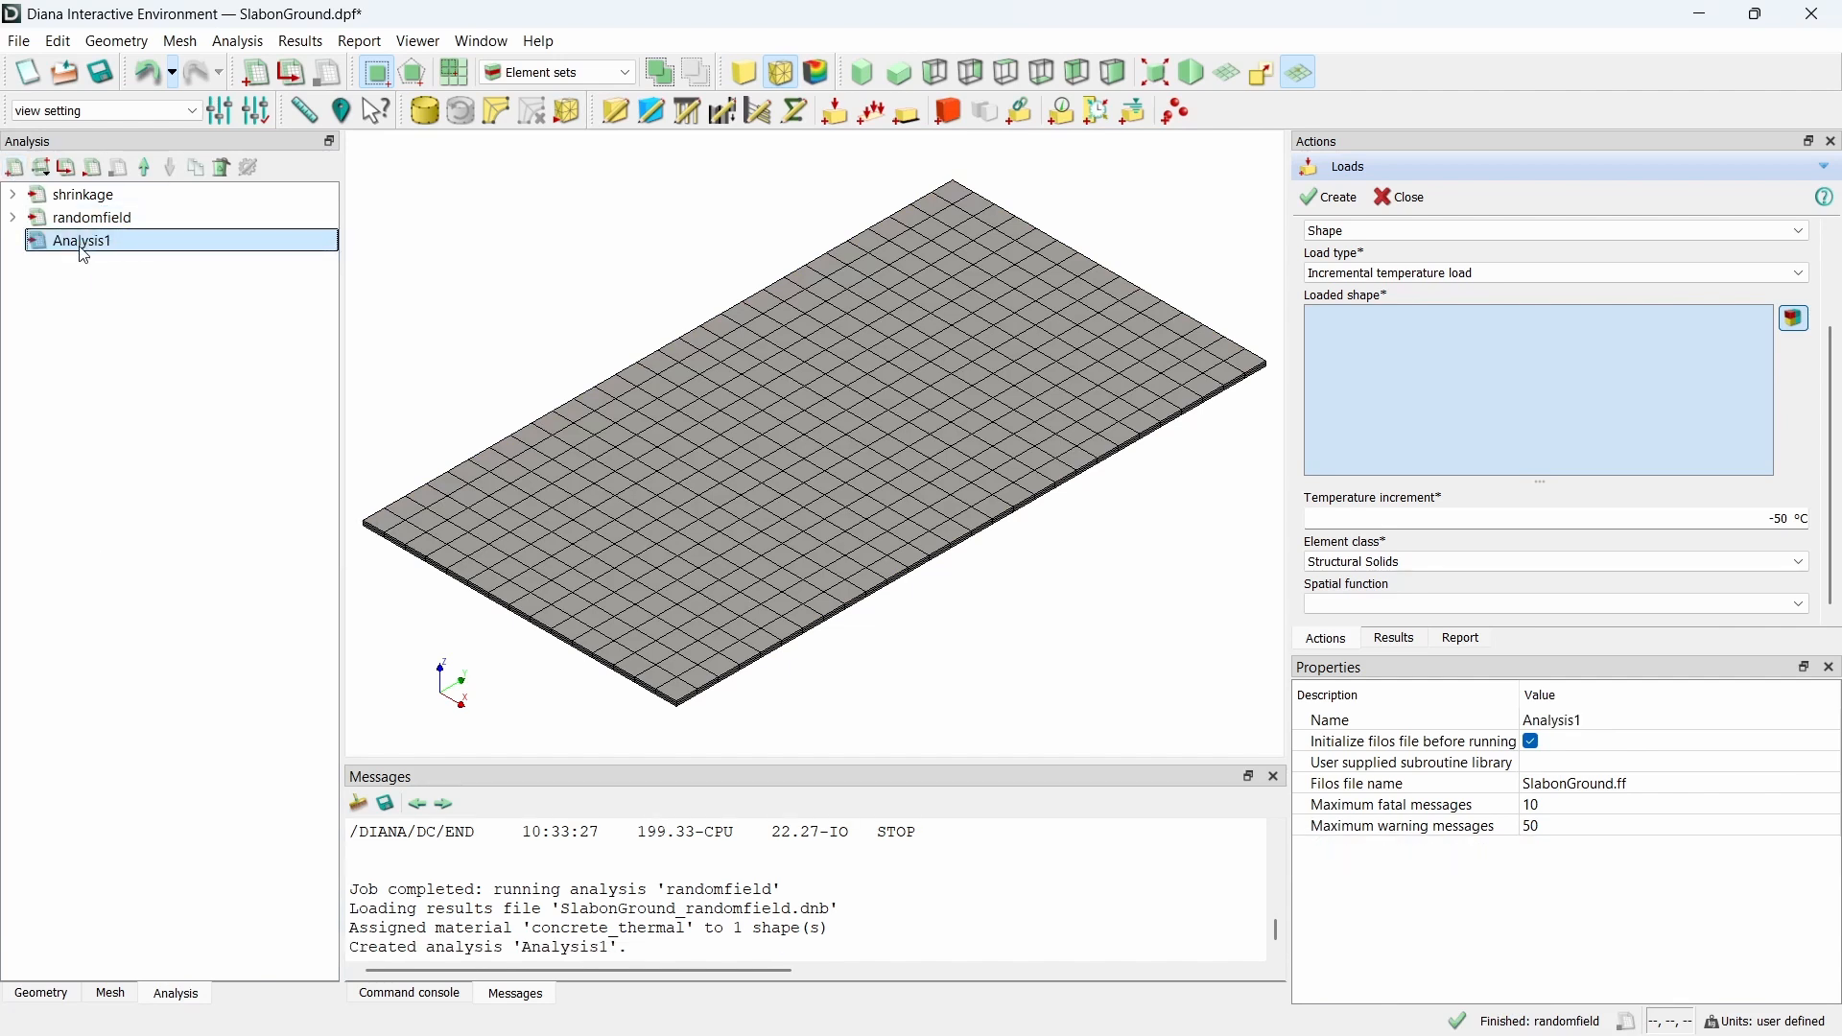
pyautogui.doubleClick(81, 246)
pyautogui.write('temperature')
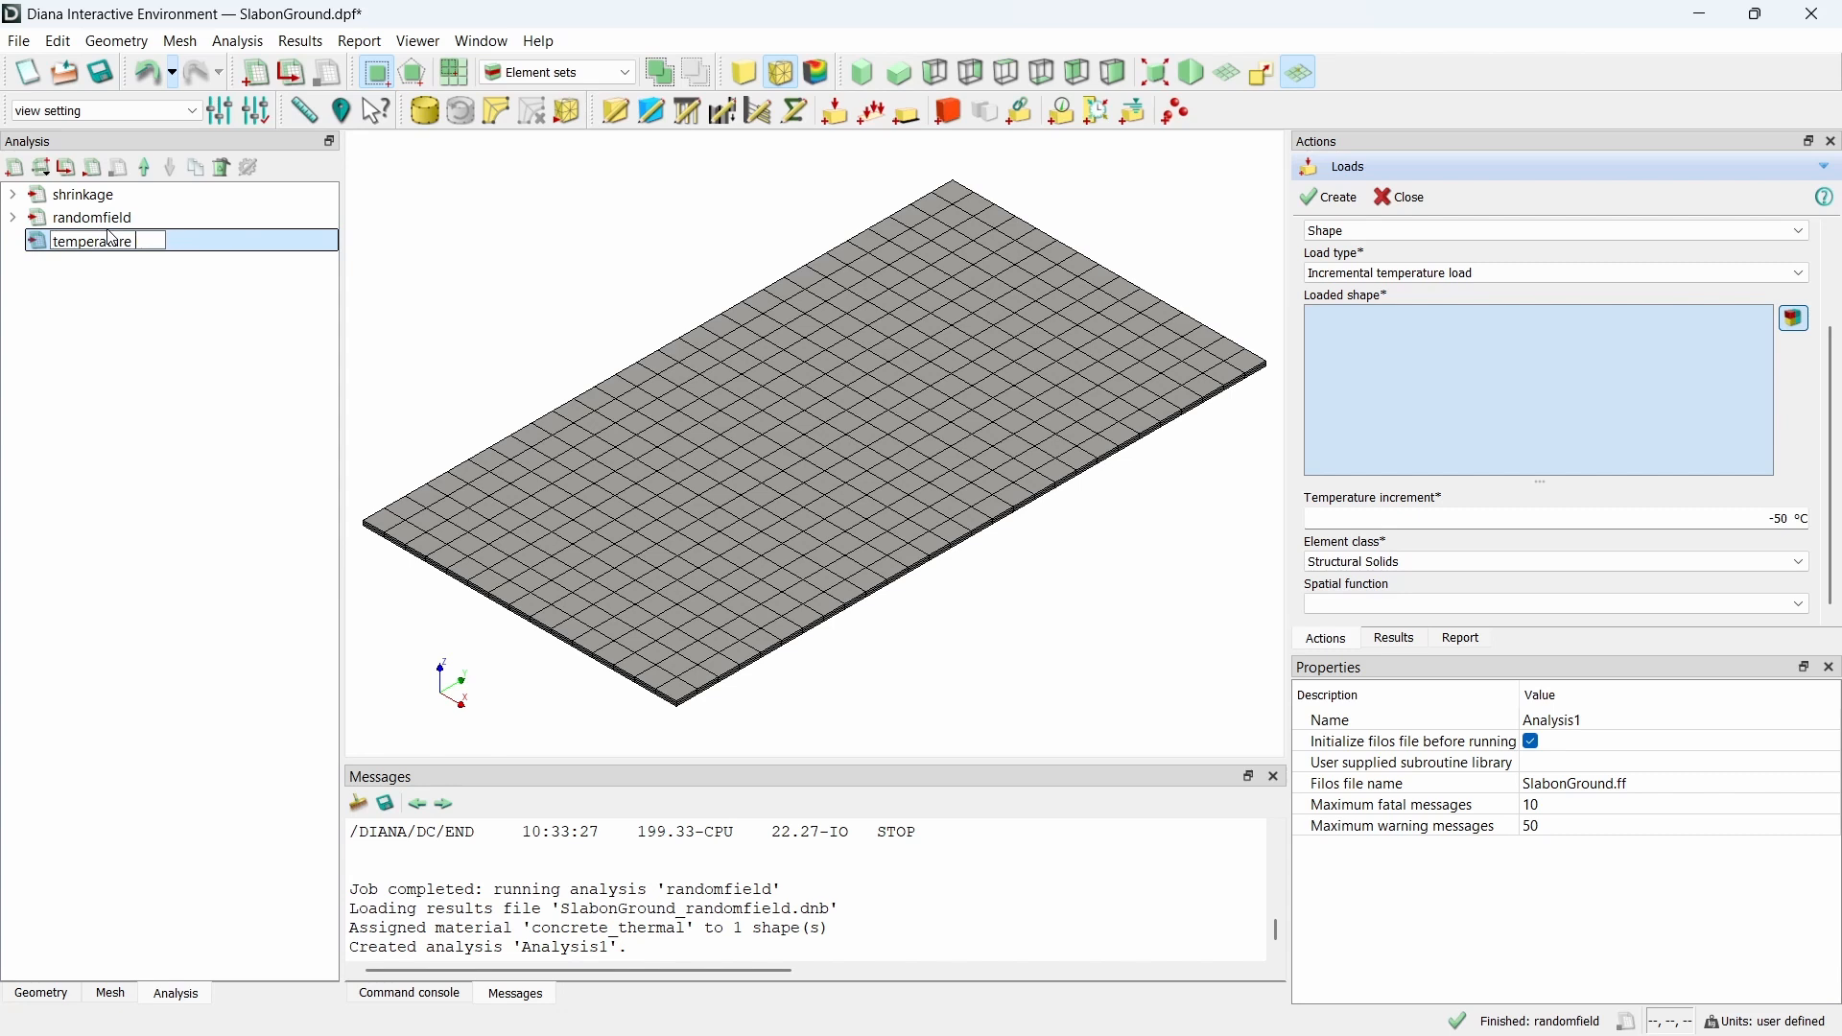
pyautogui.press('Return')
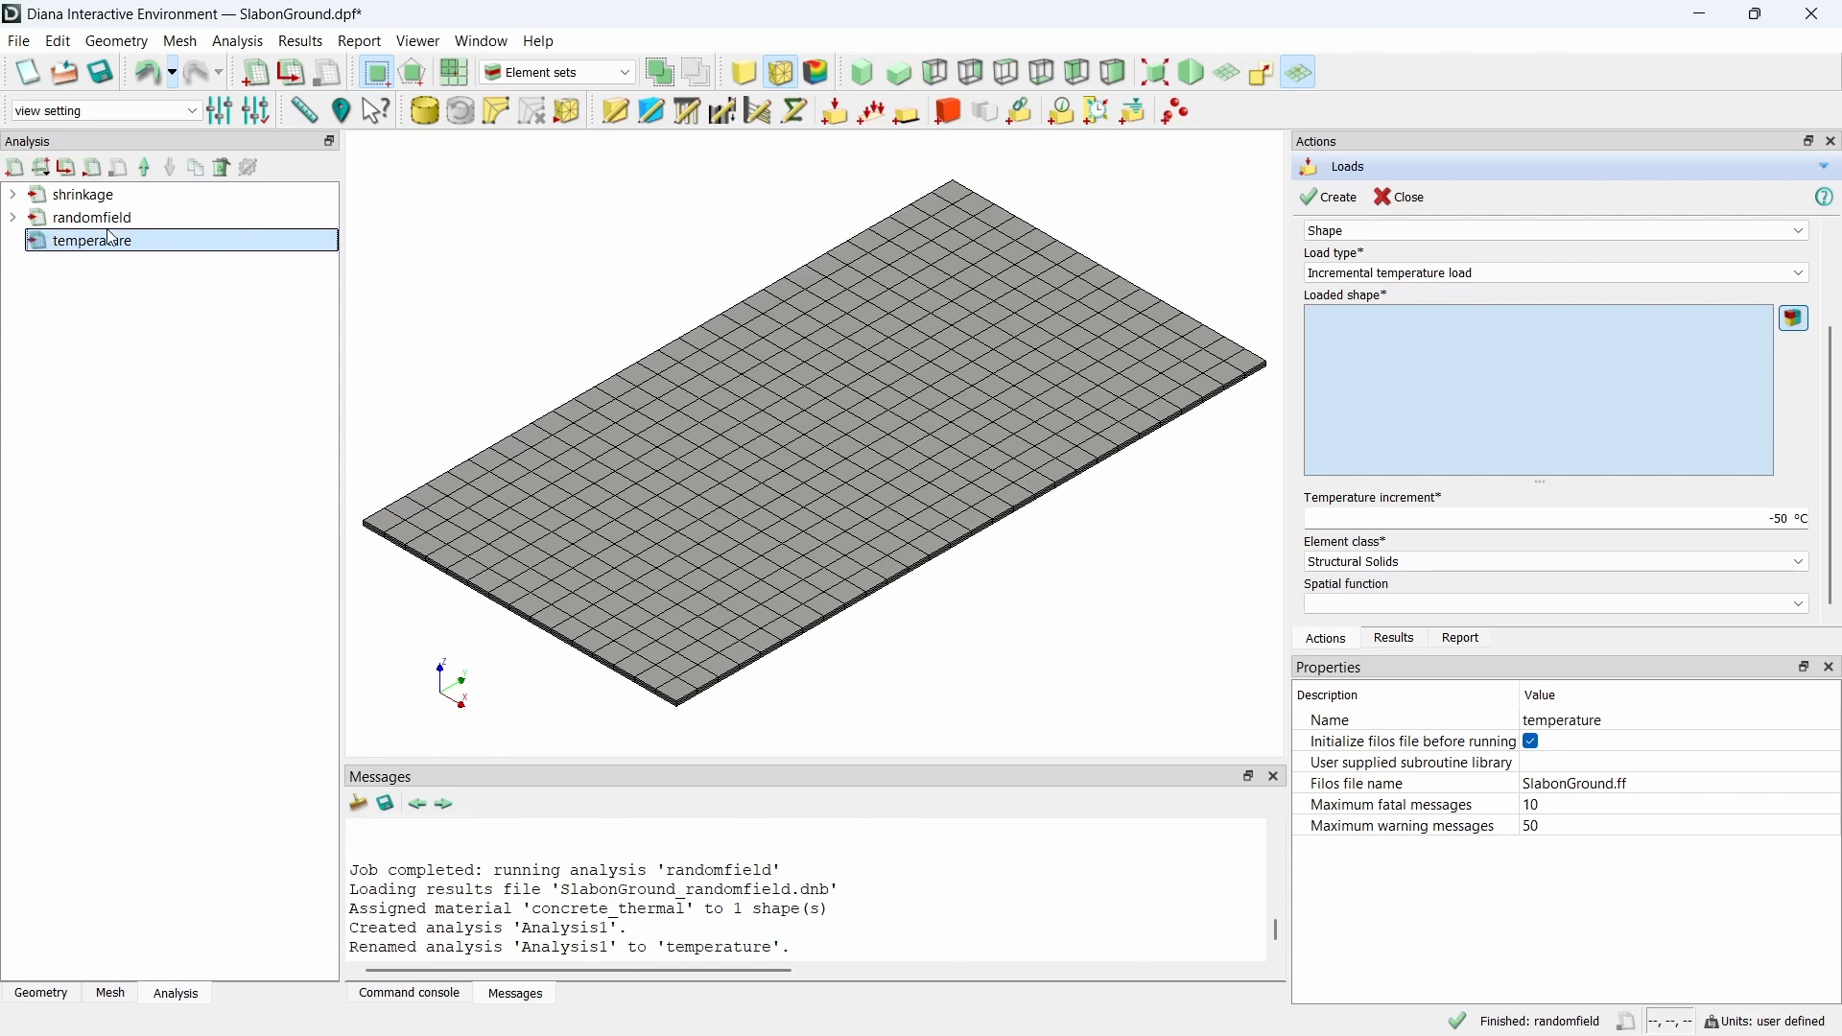
# - Add a Structural linear static command to the temperature analysis and run it
pyautogui.rightClick(111, 240)
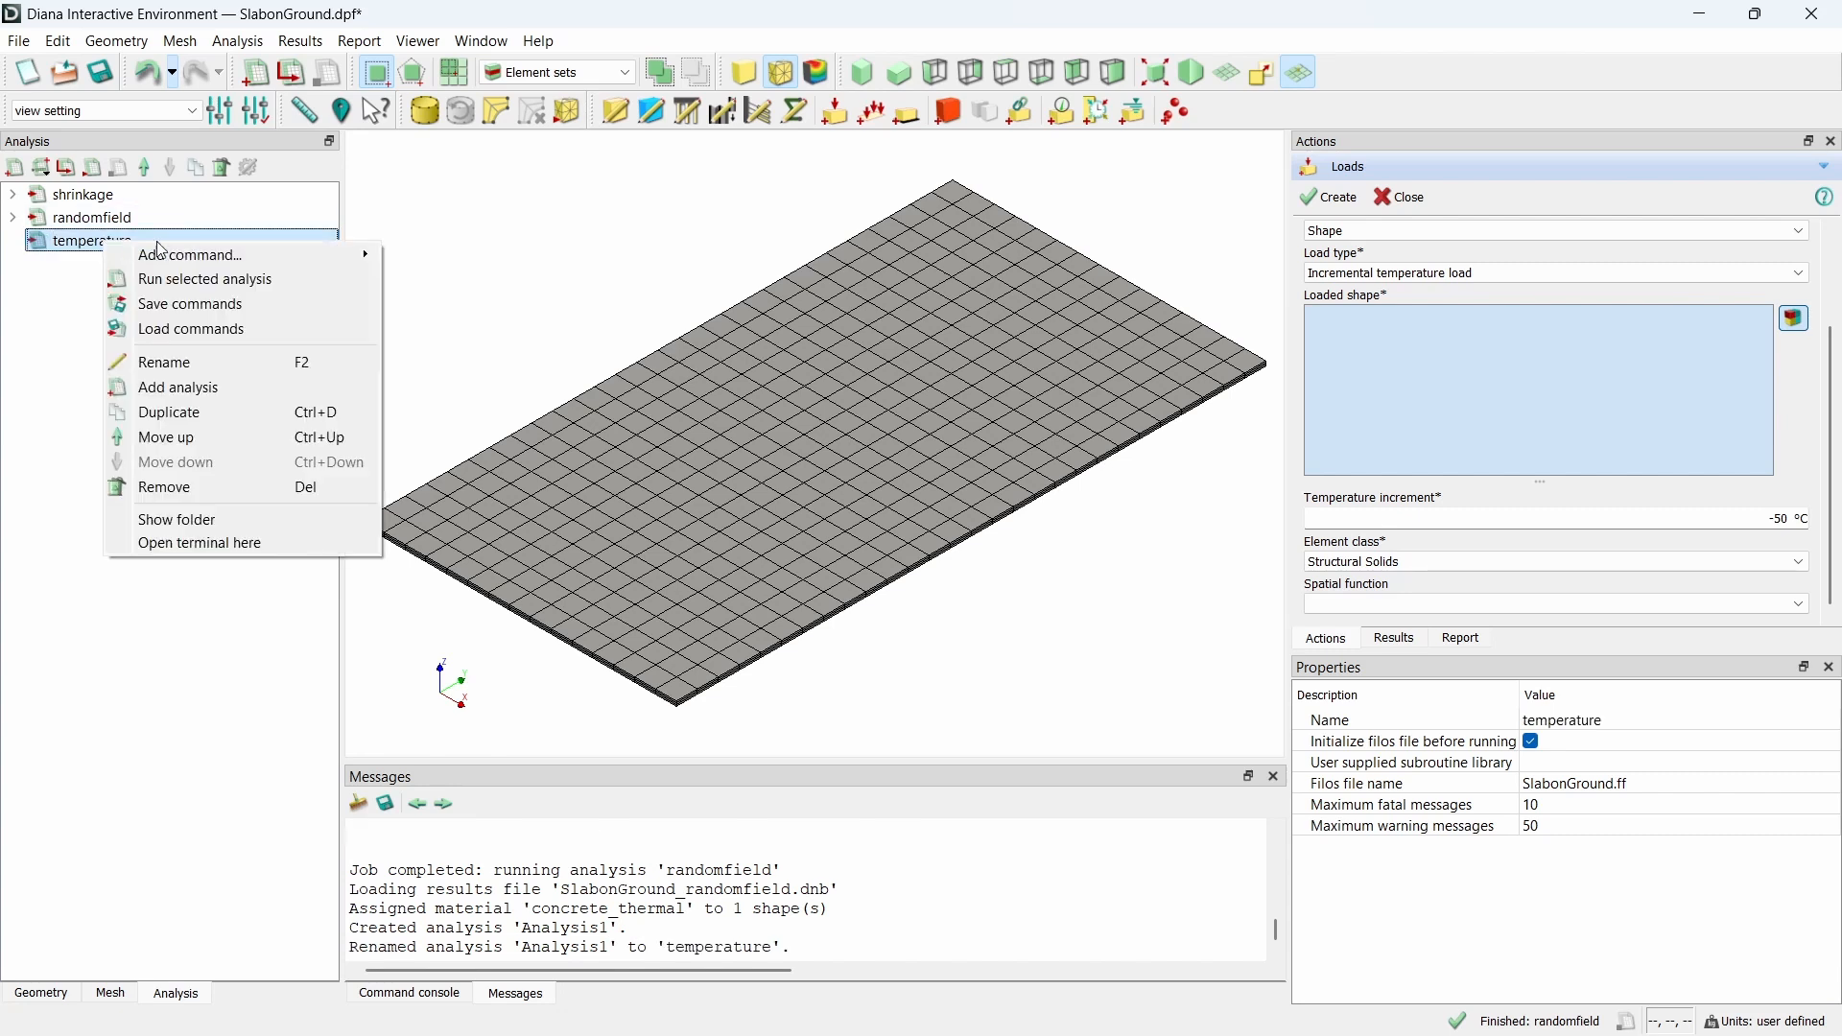
pyautogui.click(466, 313)
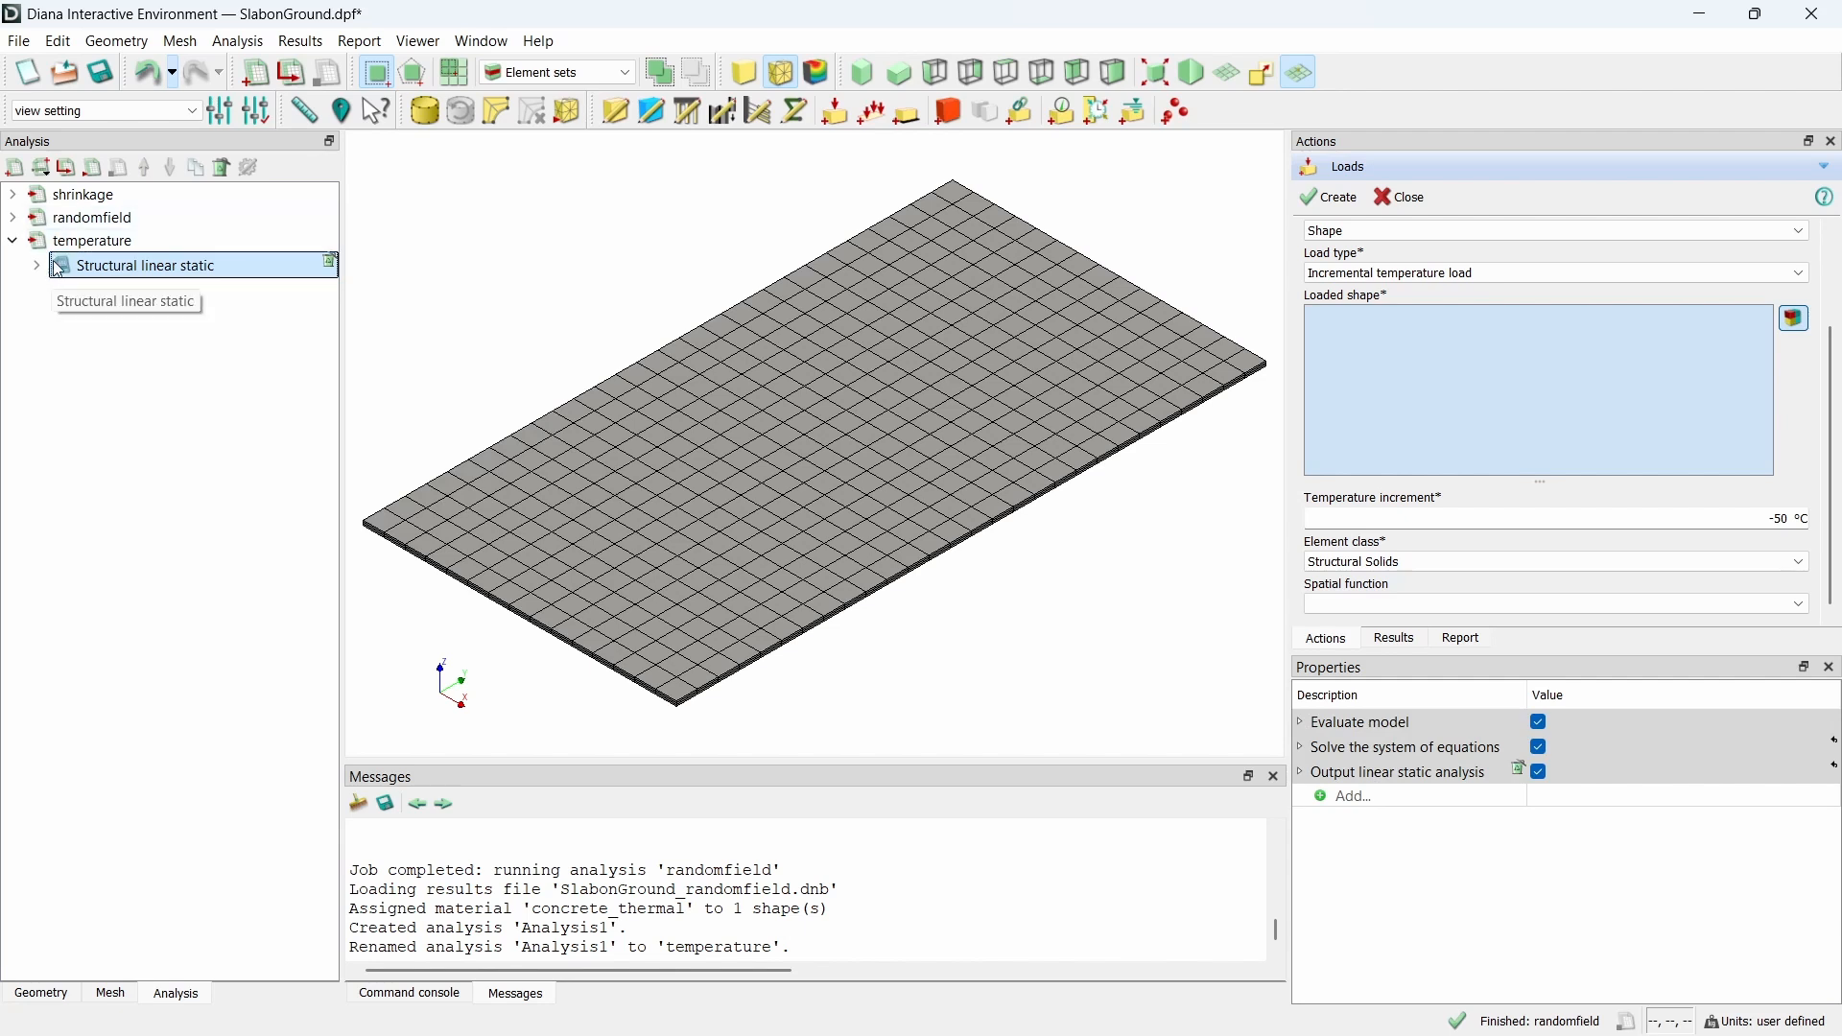
pyautogui.click(40, 267)
pyautogui.click(92, 168)
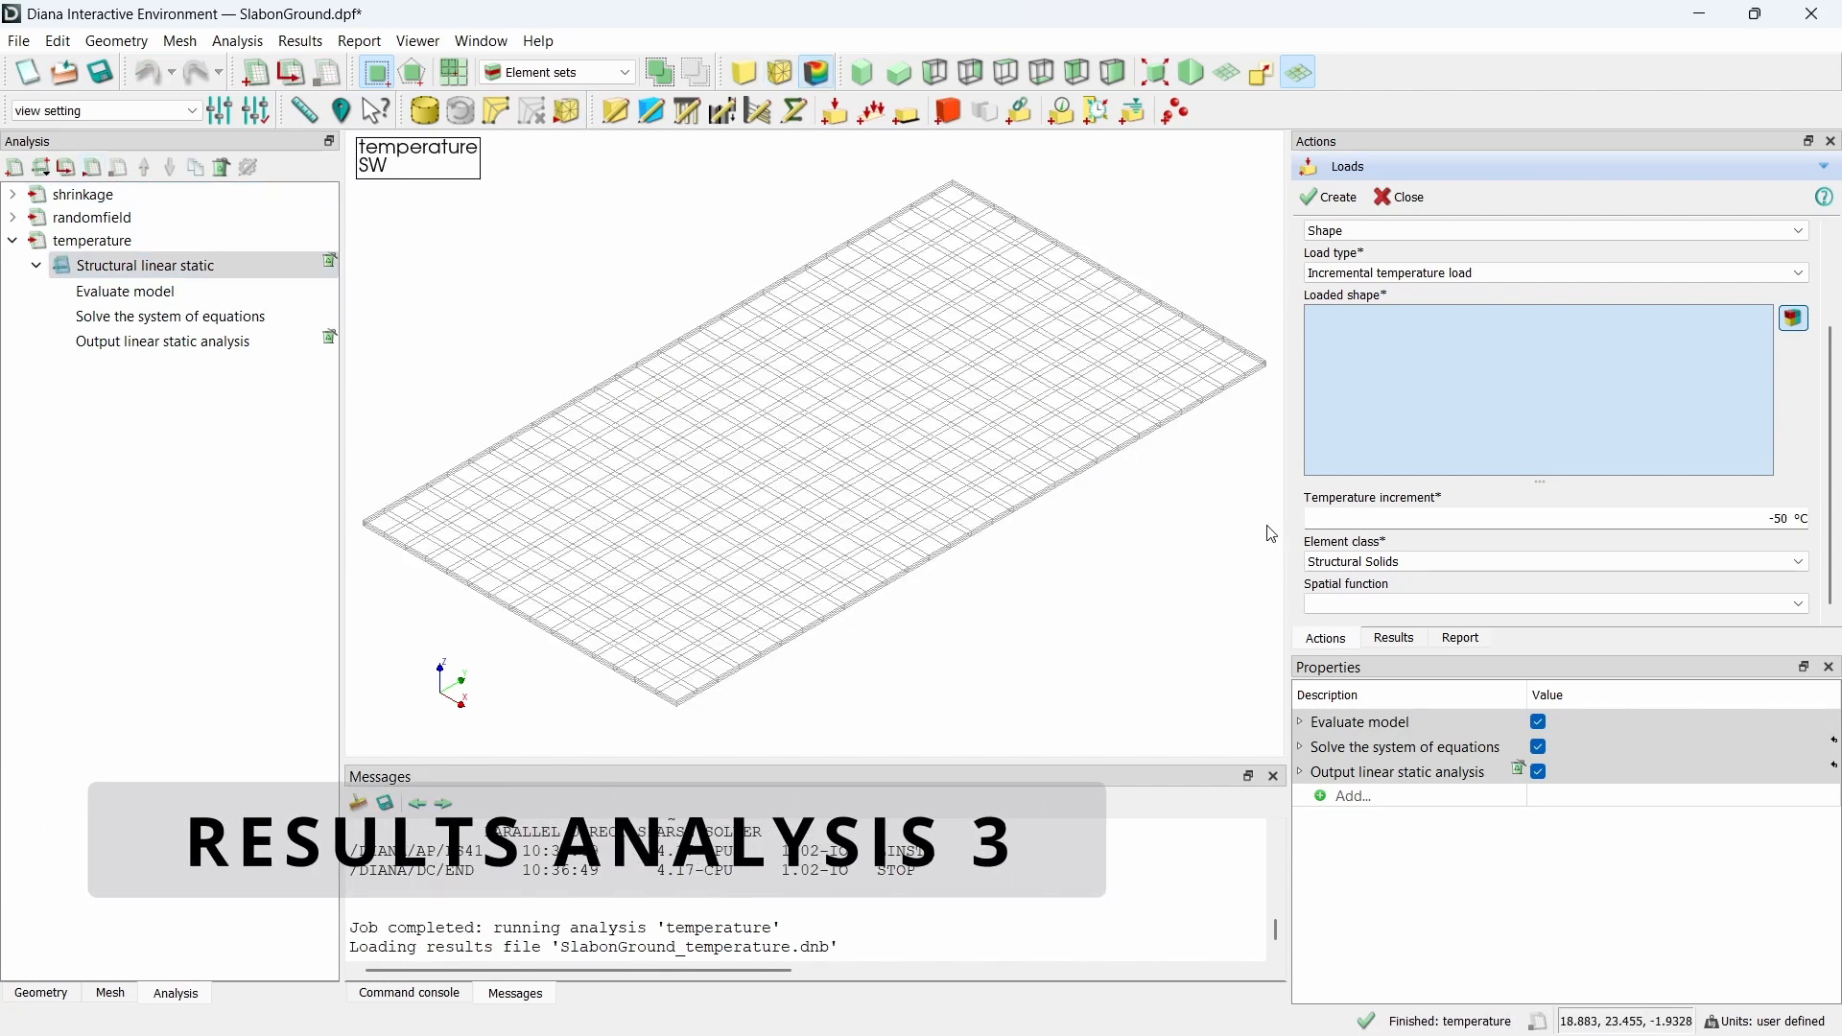
# - Display the Cauchy total stress SXX contour of the temperature analysis for the temperature load case
pyautogui.click(1396, 639)
pyautogui.click(1305, 278)
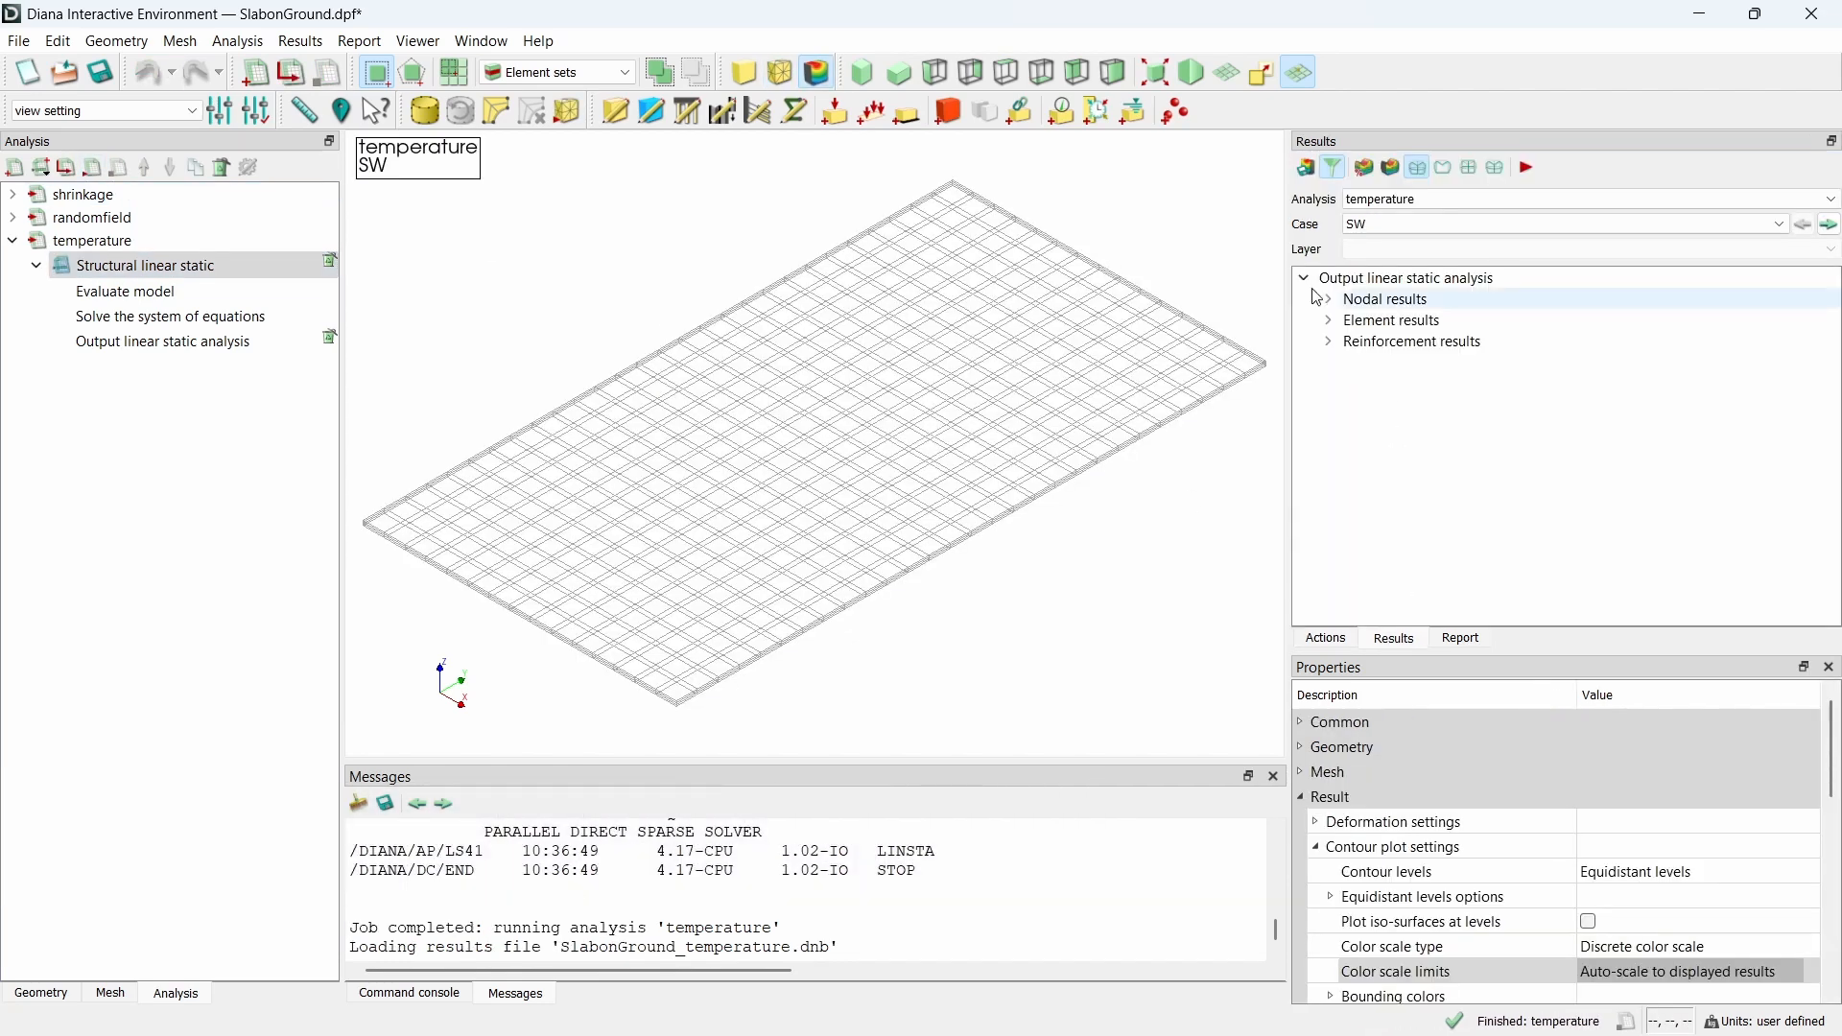
pyautogui.click(1449, 211)
pyautogui.click(1436, 226)
pyautogui.click(1437, 226)
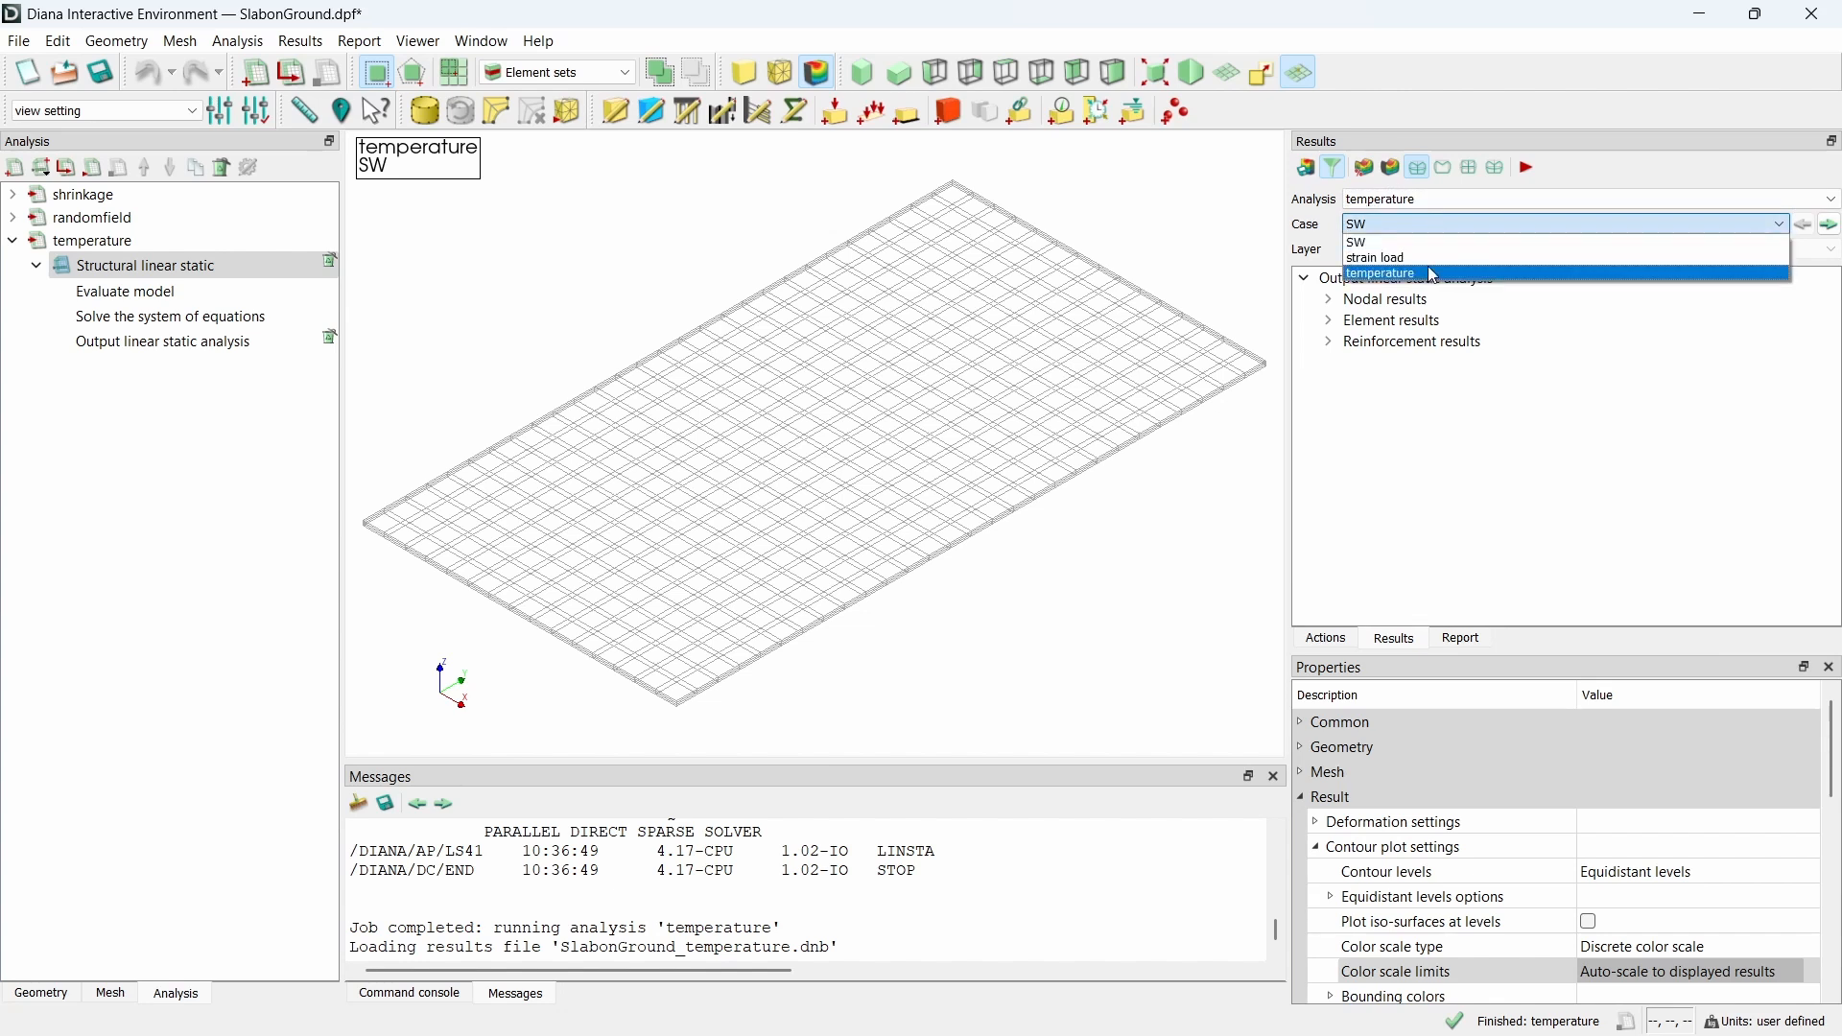
pyautogui.click(1420, 275)
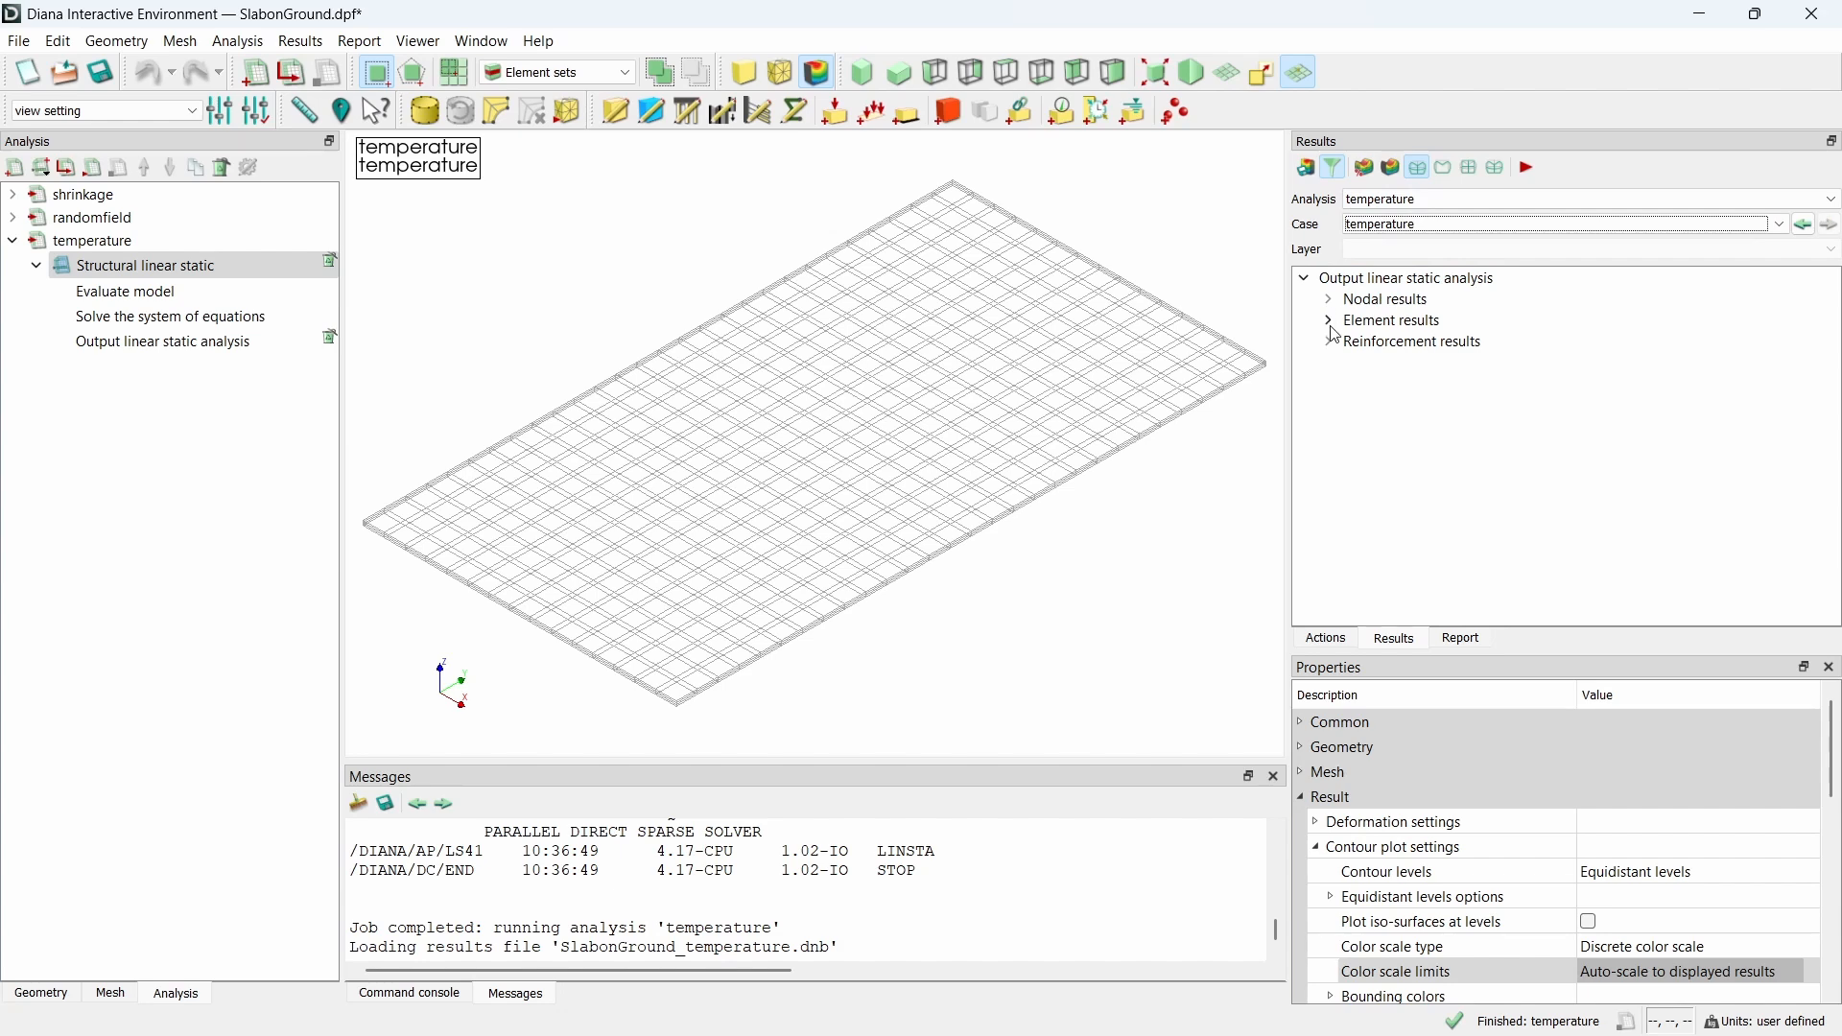
pyautogui.click(1331, 322)
pyautogui.click(1354, 389)
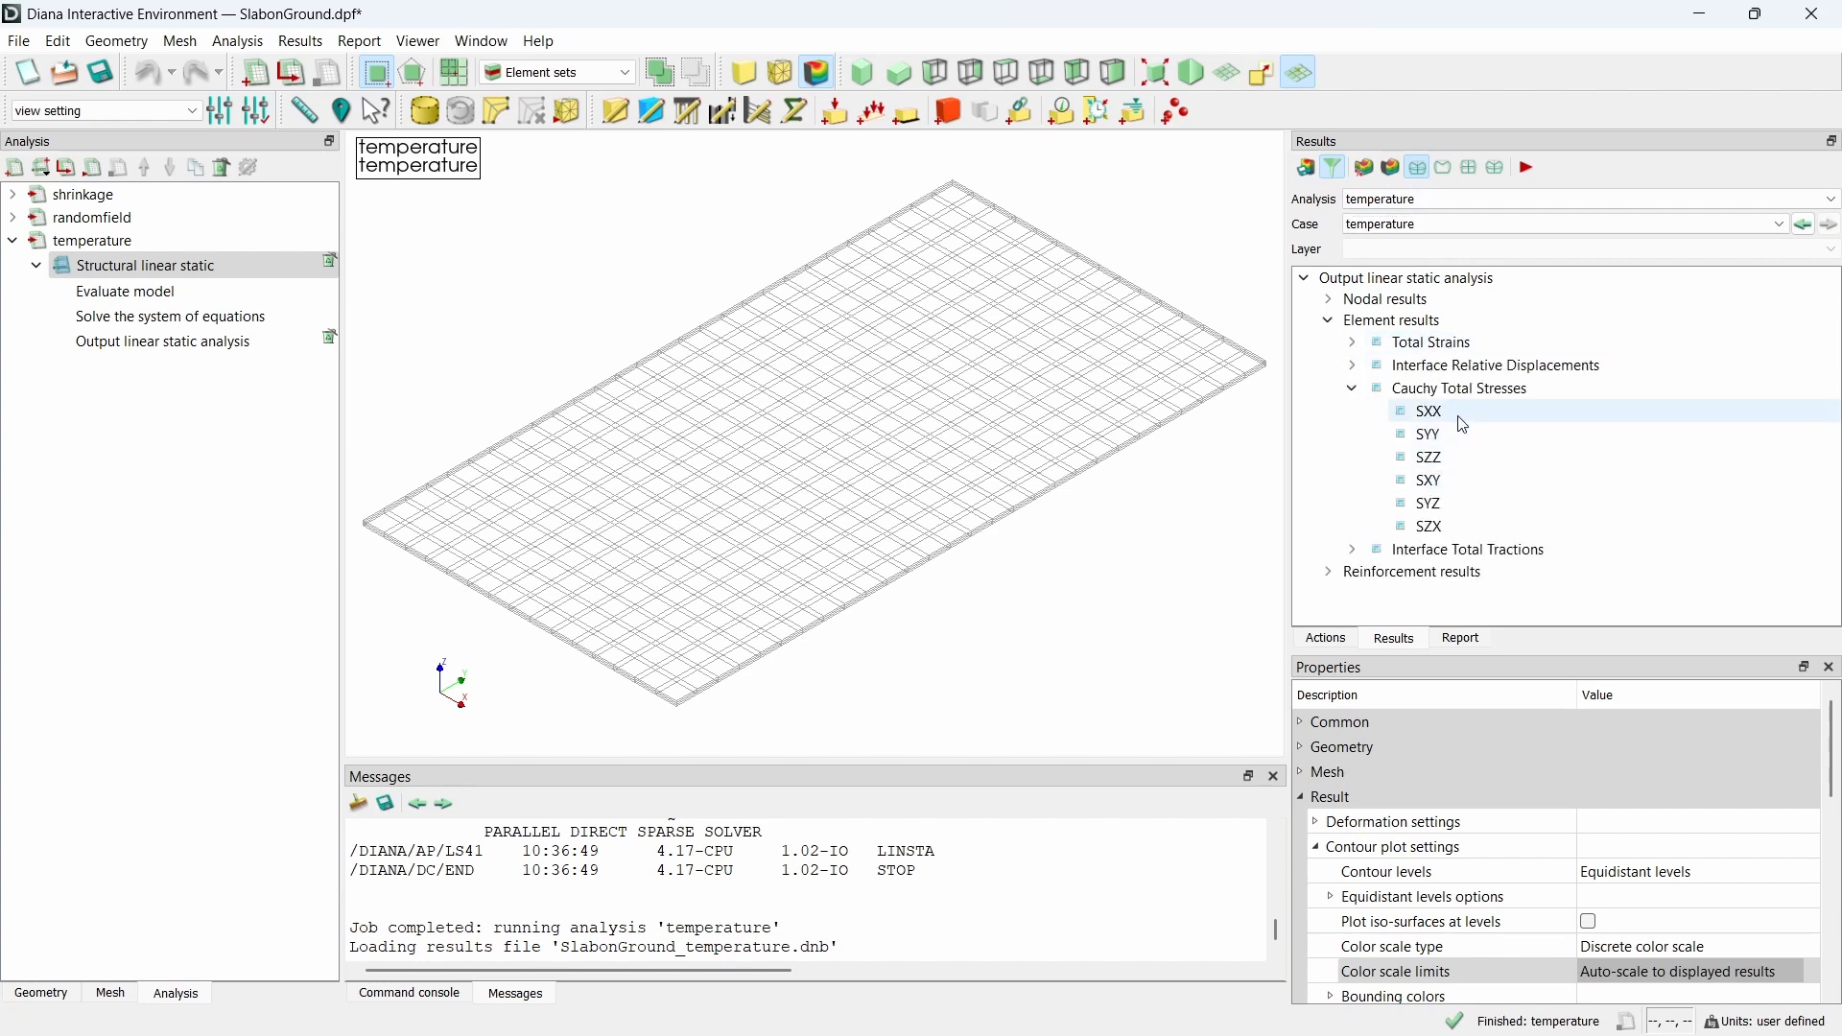
pyautogui.click(1464, 419)
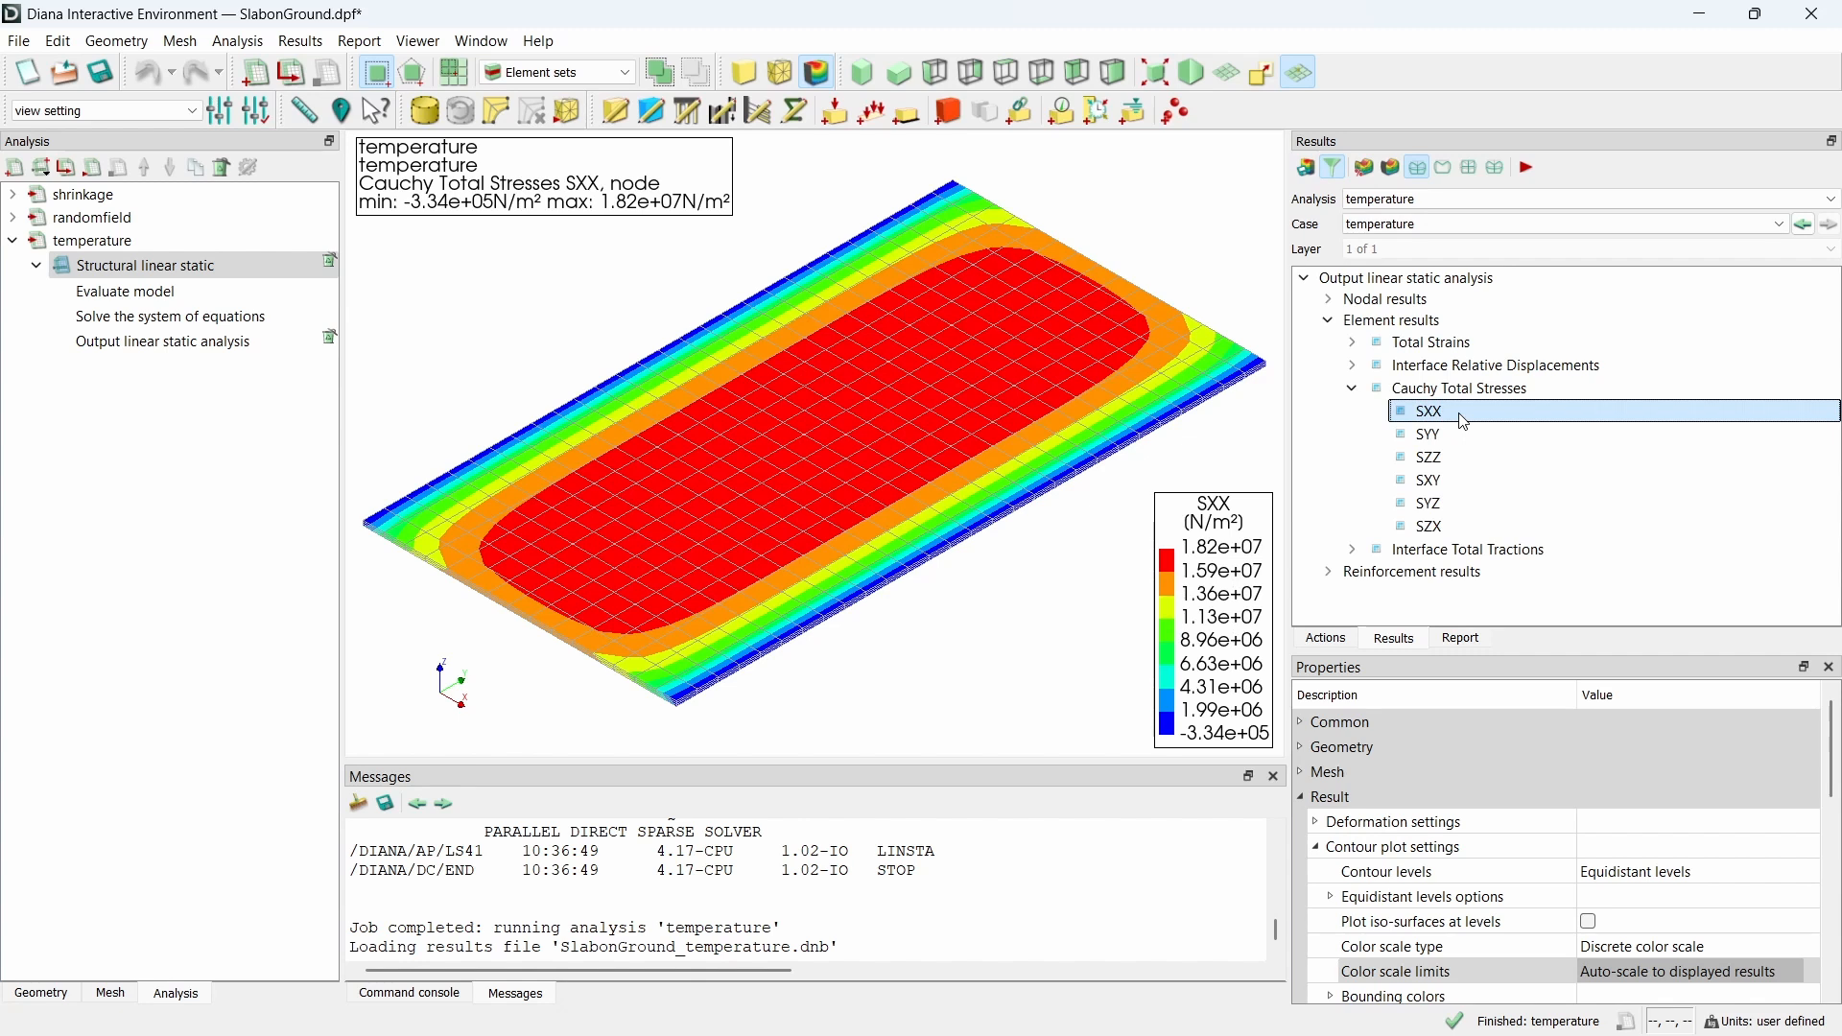
# - Compare the SXX stress contour of the strain load case with that of the temperature case
pyautogui.click(1438, 223)
pyautogui.click(1439, 262)
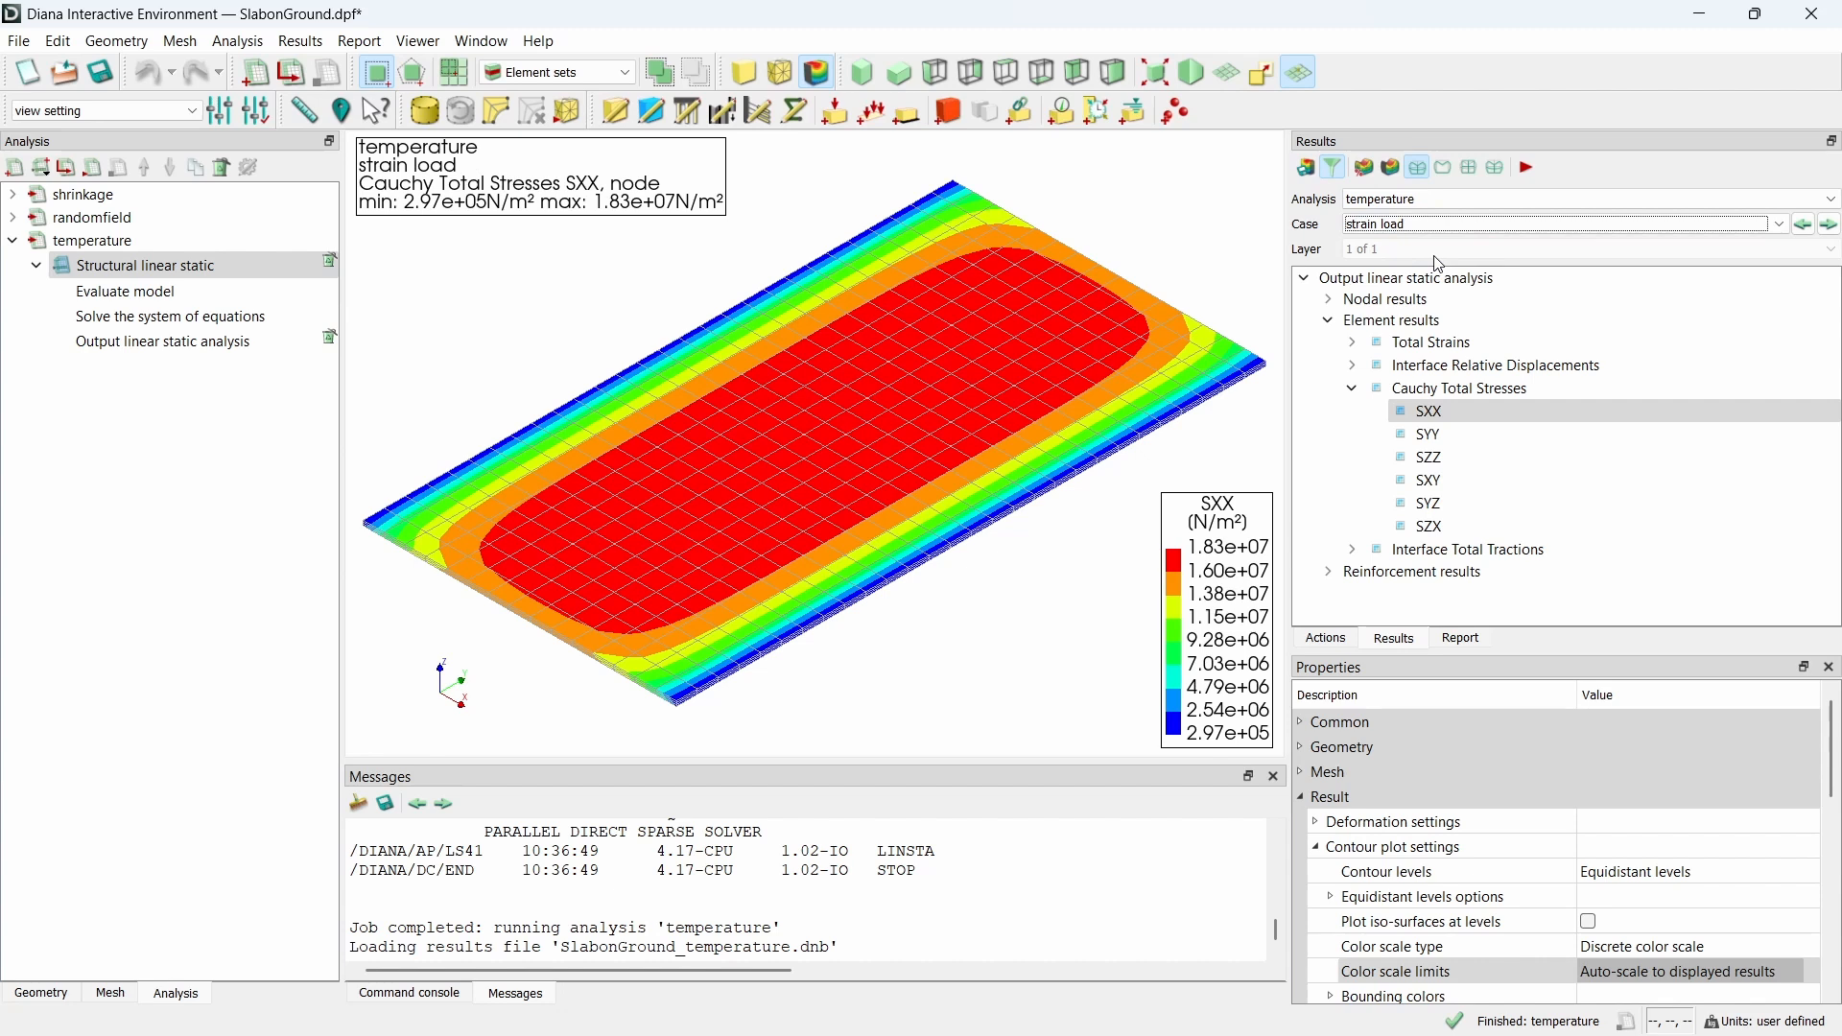
pyautogui.click(1440, 223)
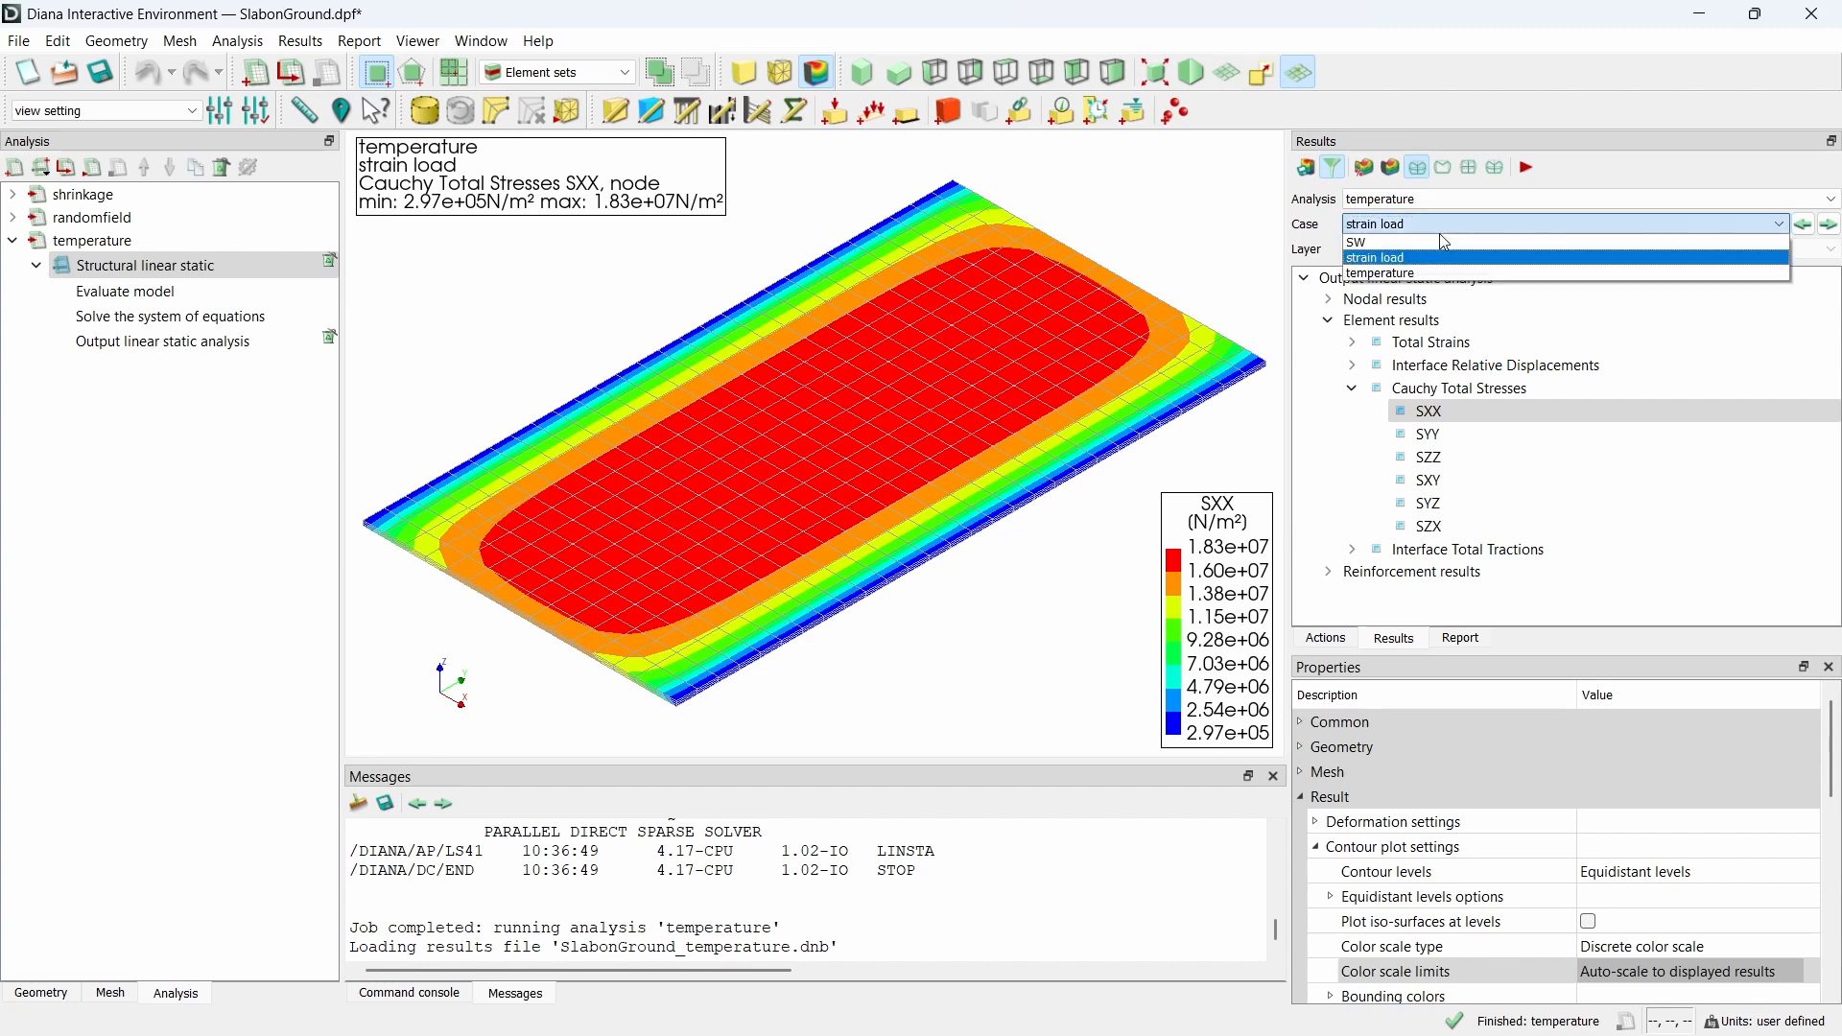
pyautogui.click(1441, 243)
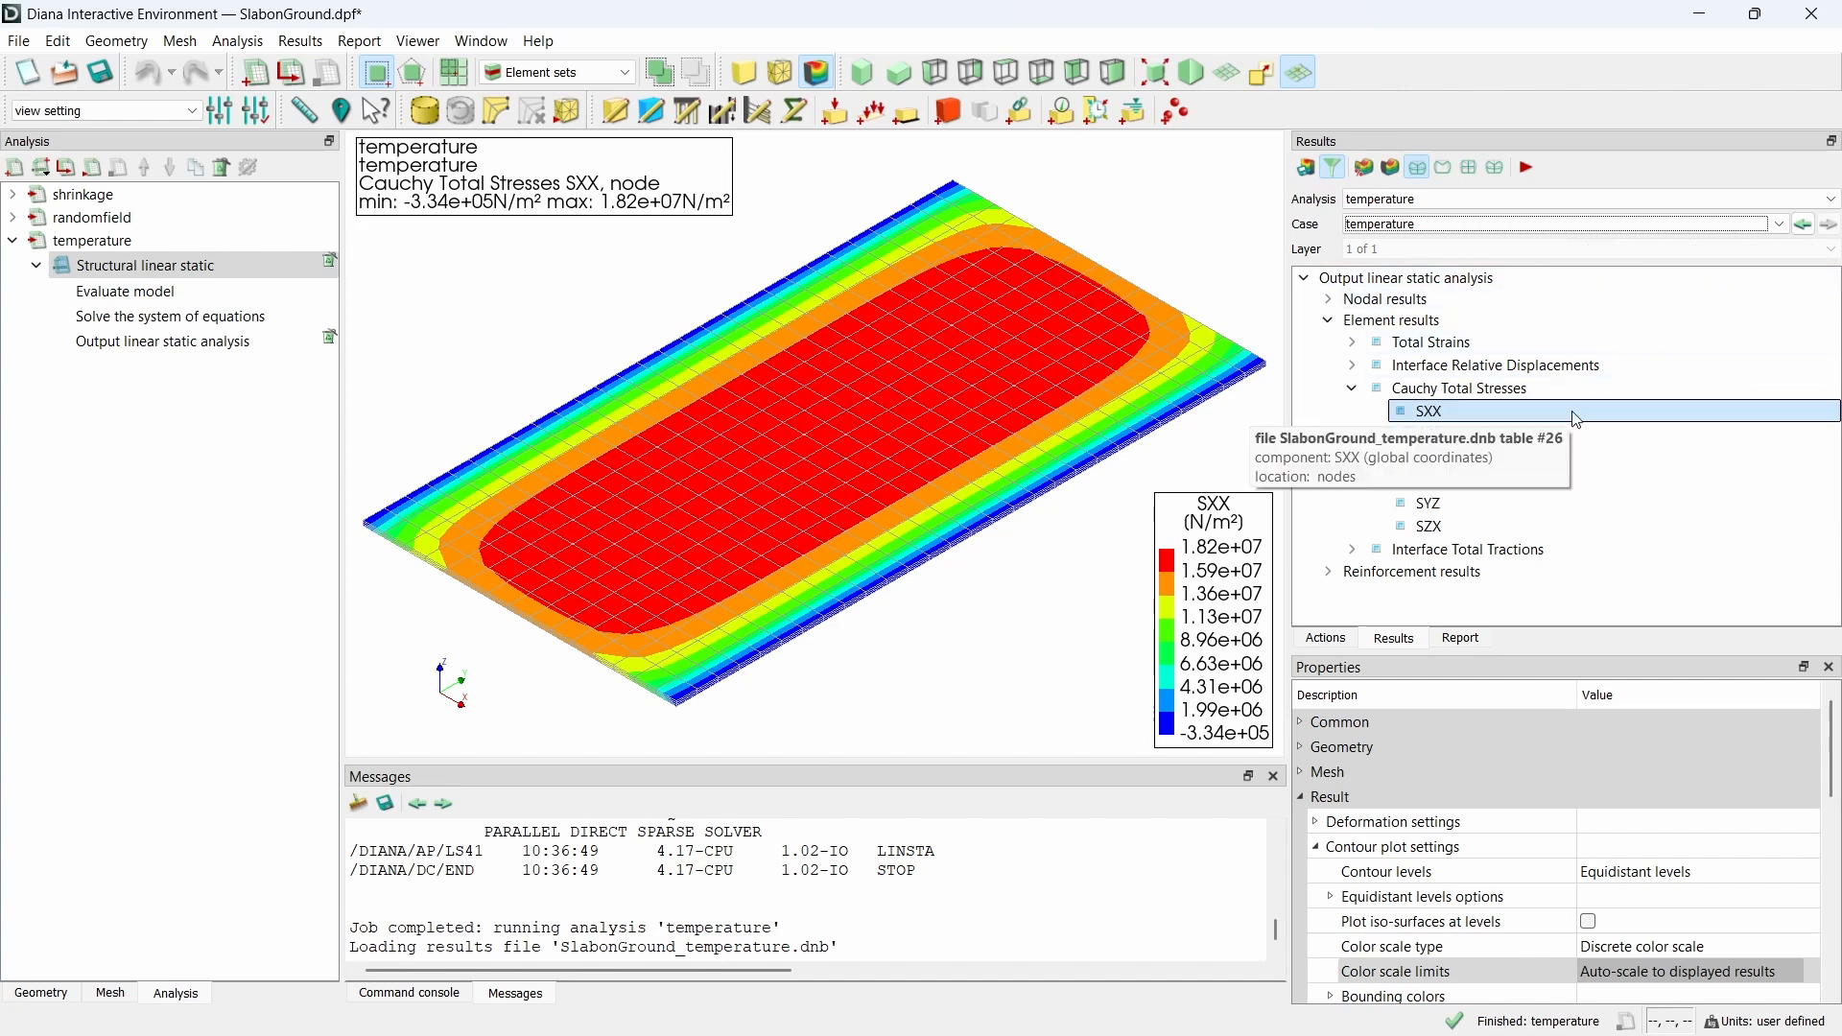
# - Inspect the SYY, SXY and SZZ Cauchy total stress contours for the temperature load case
pyautogui.click(1574, 436)
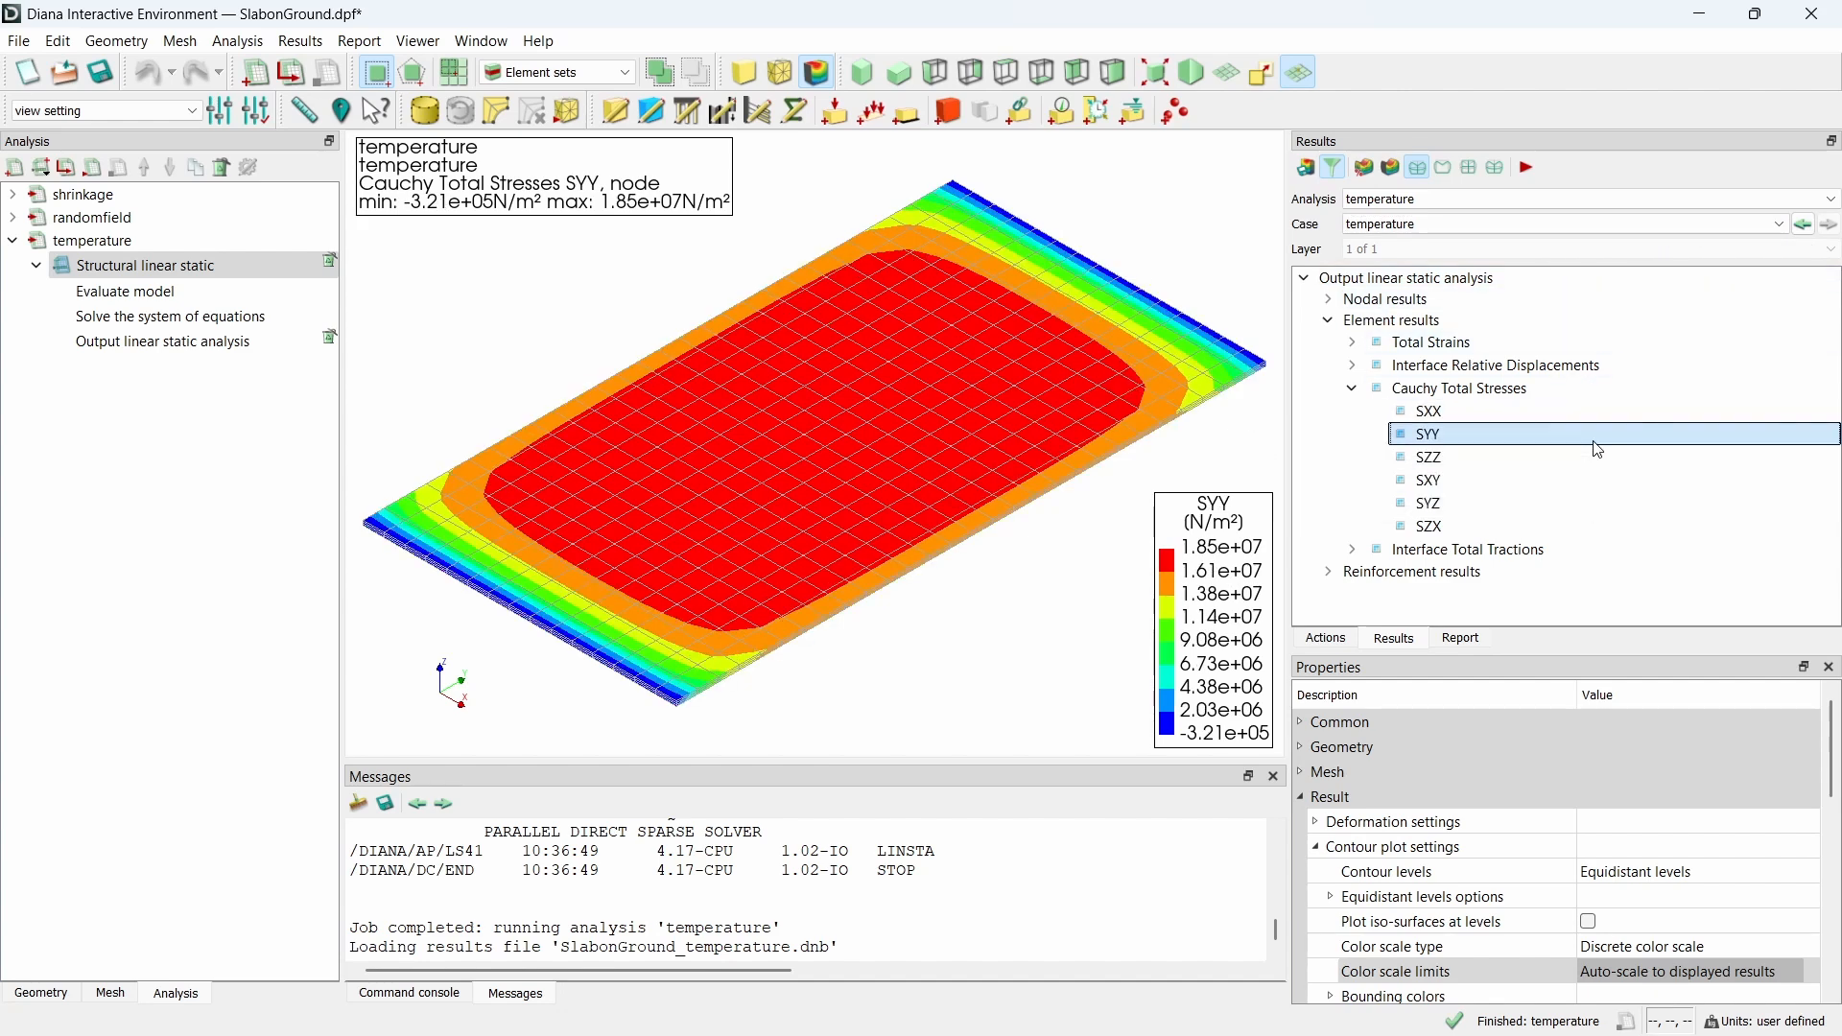
pyautogui.click(1591, 480)
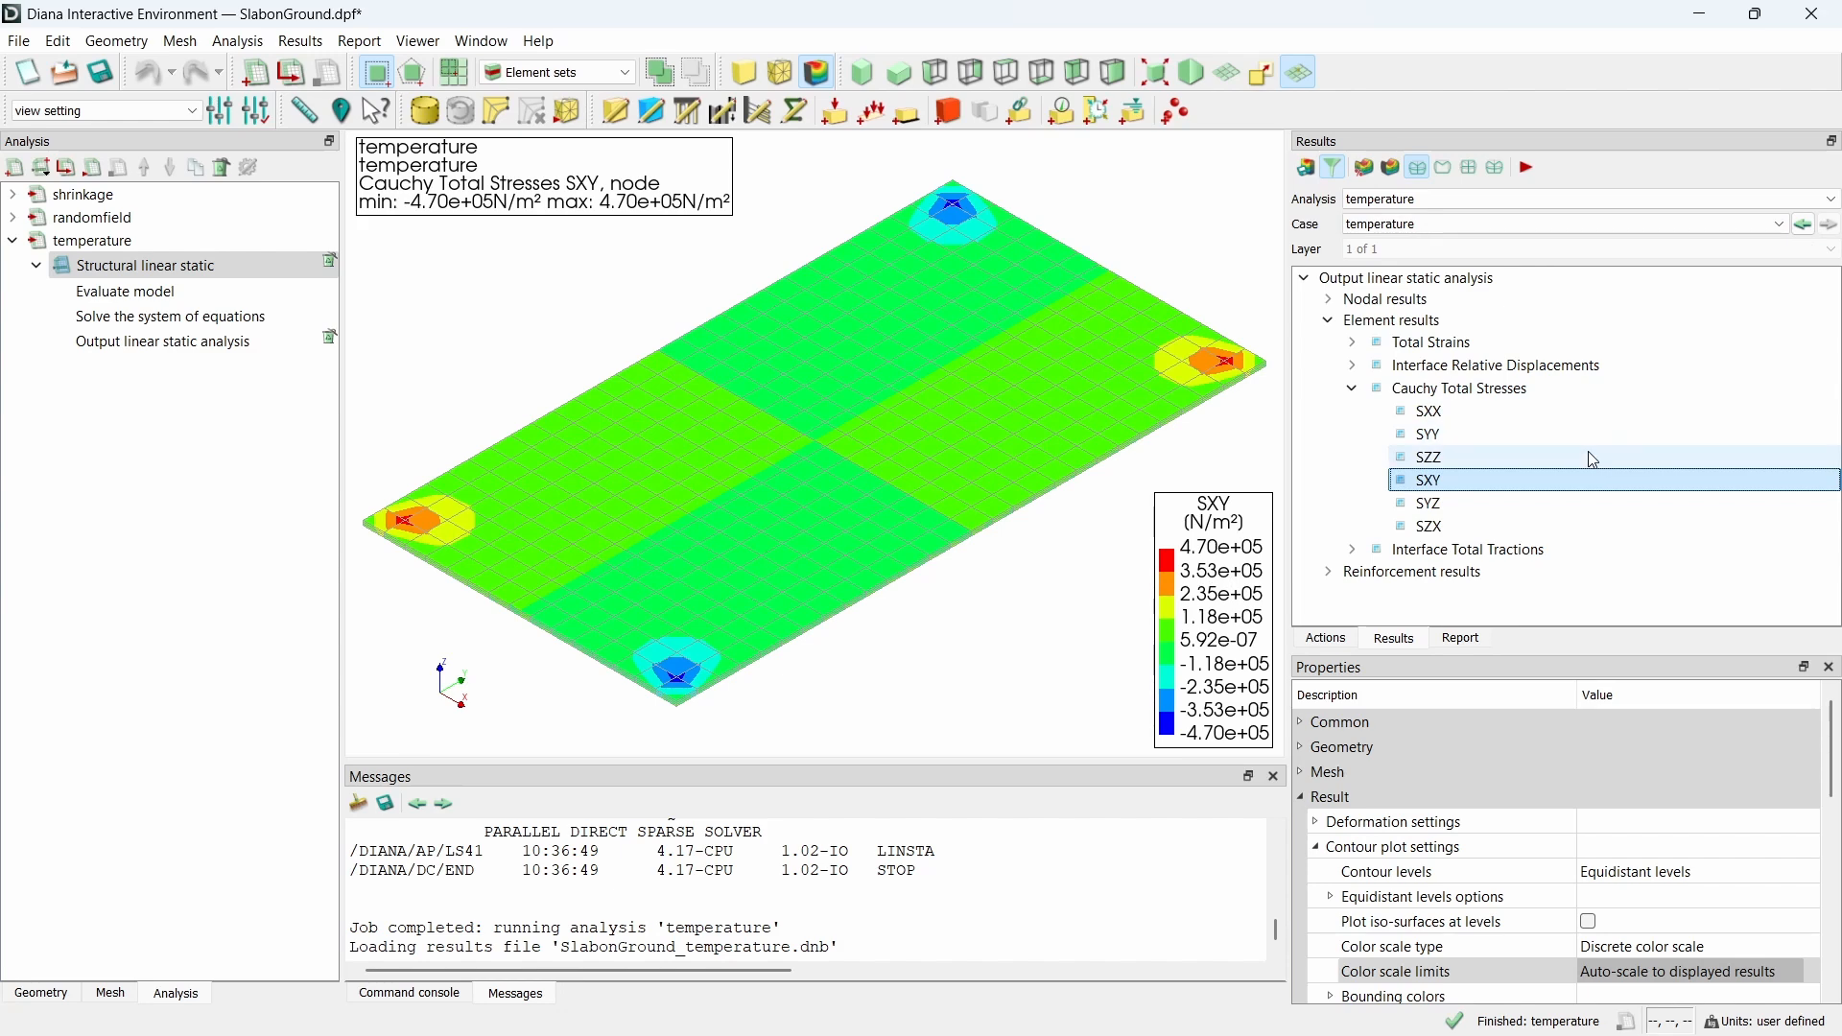
pyautogui.click(1588, 455)
pyautogui.click(1600, 441)
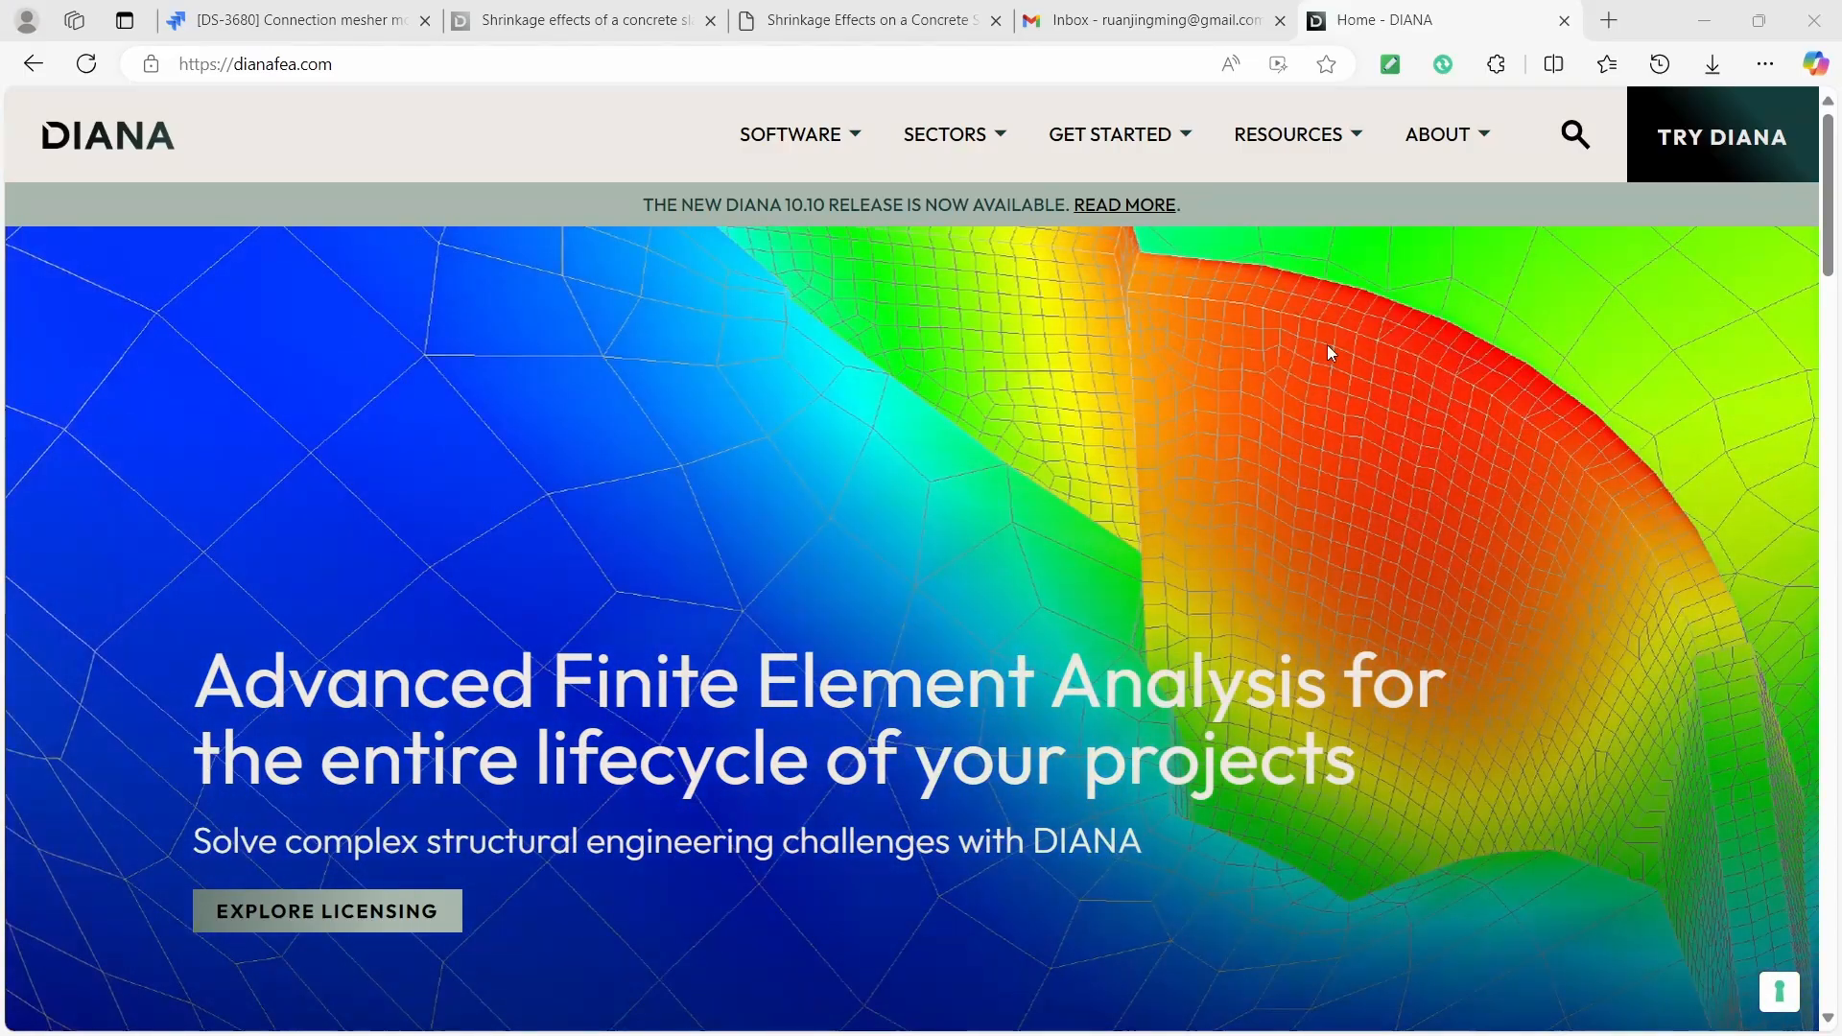
# - In the browser, open the DIANA website's Tutorials page and examine its tutorial type, analysis type and required modules filters
pyautogui.moveTo(1105, 148)
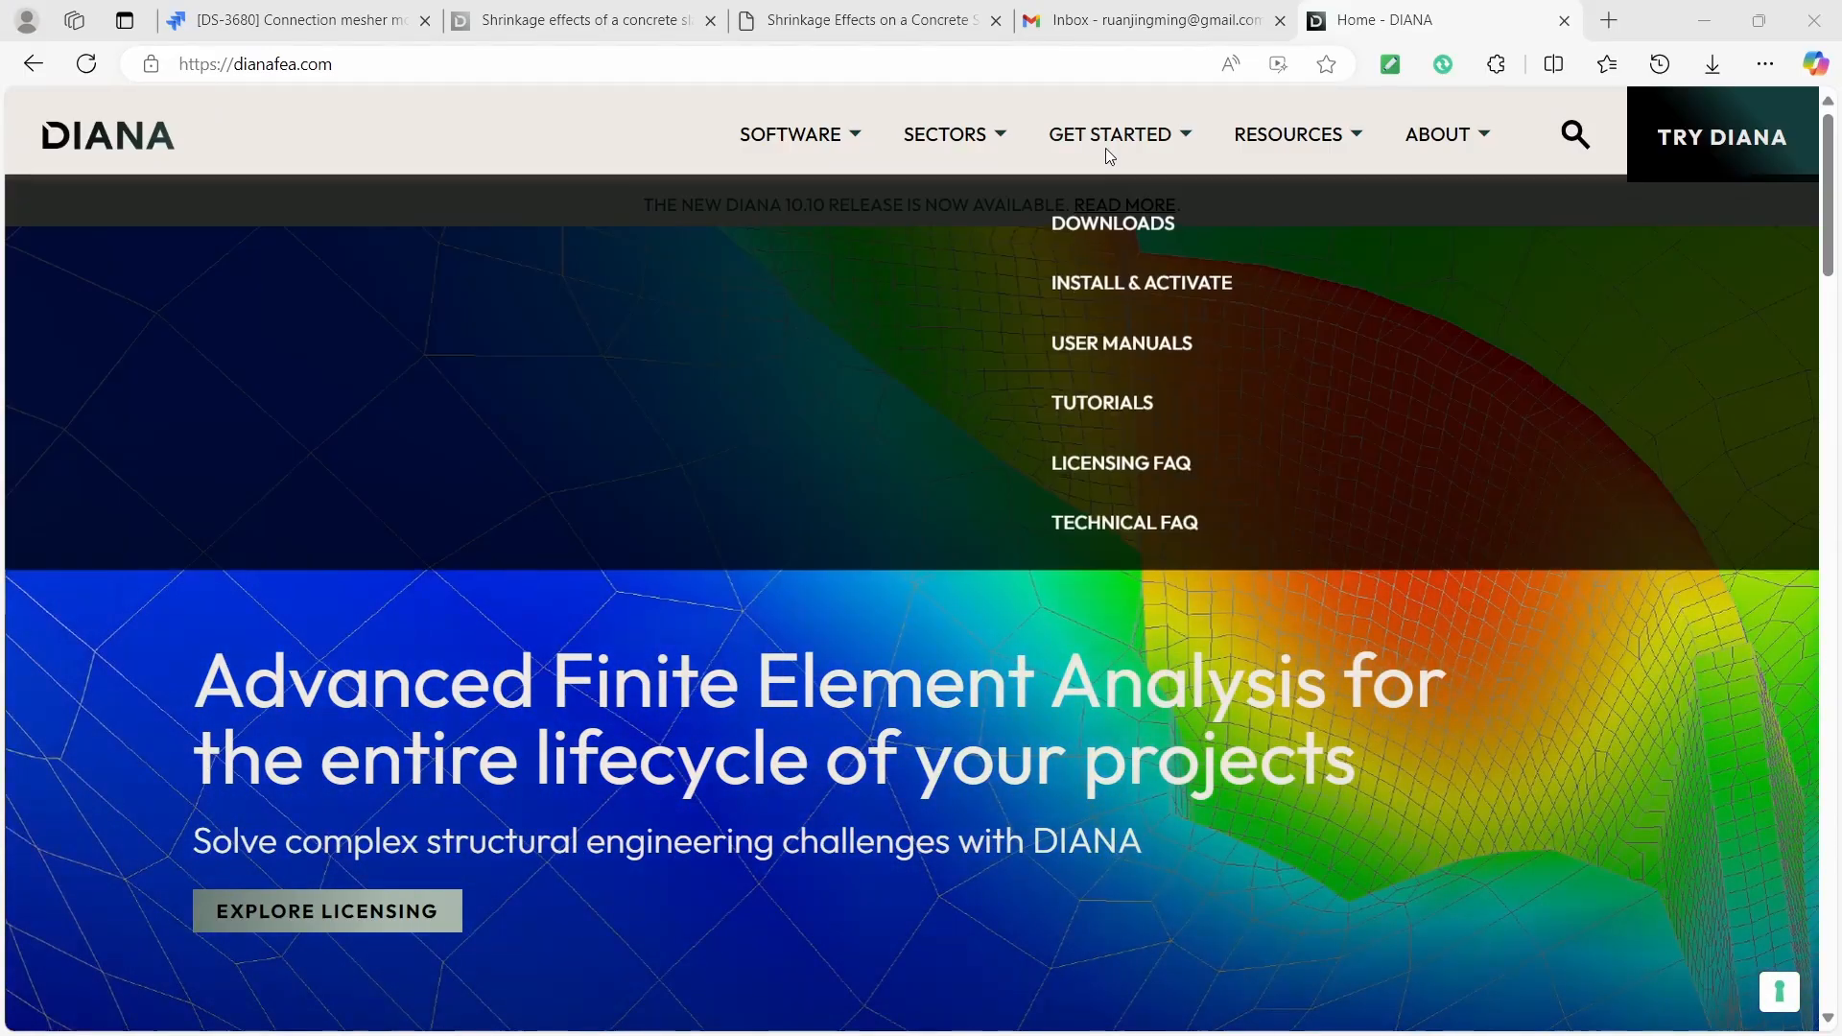
pyautogui.click(1106, 412)
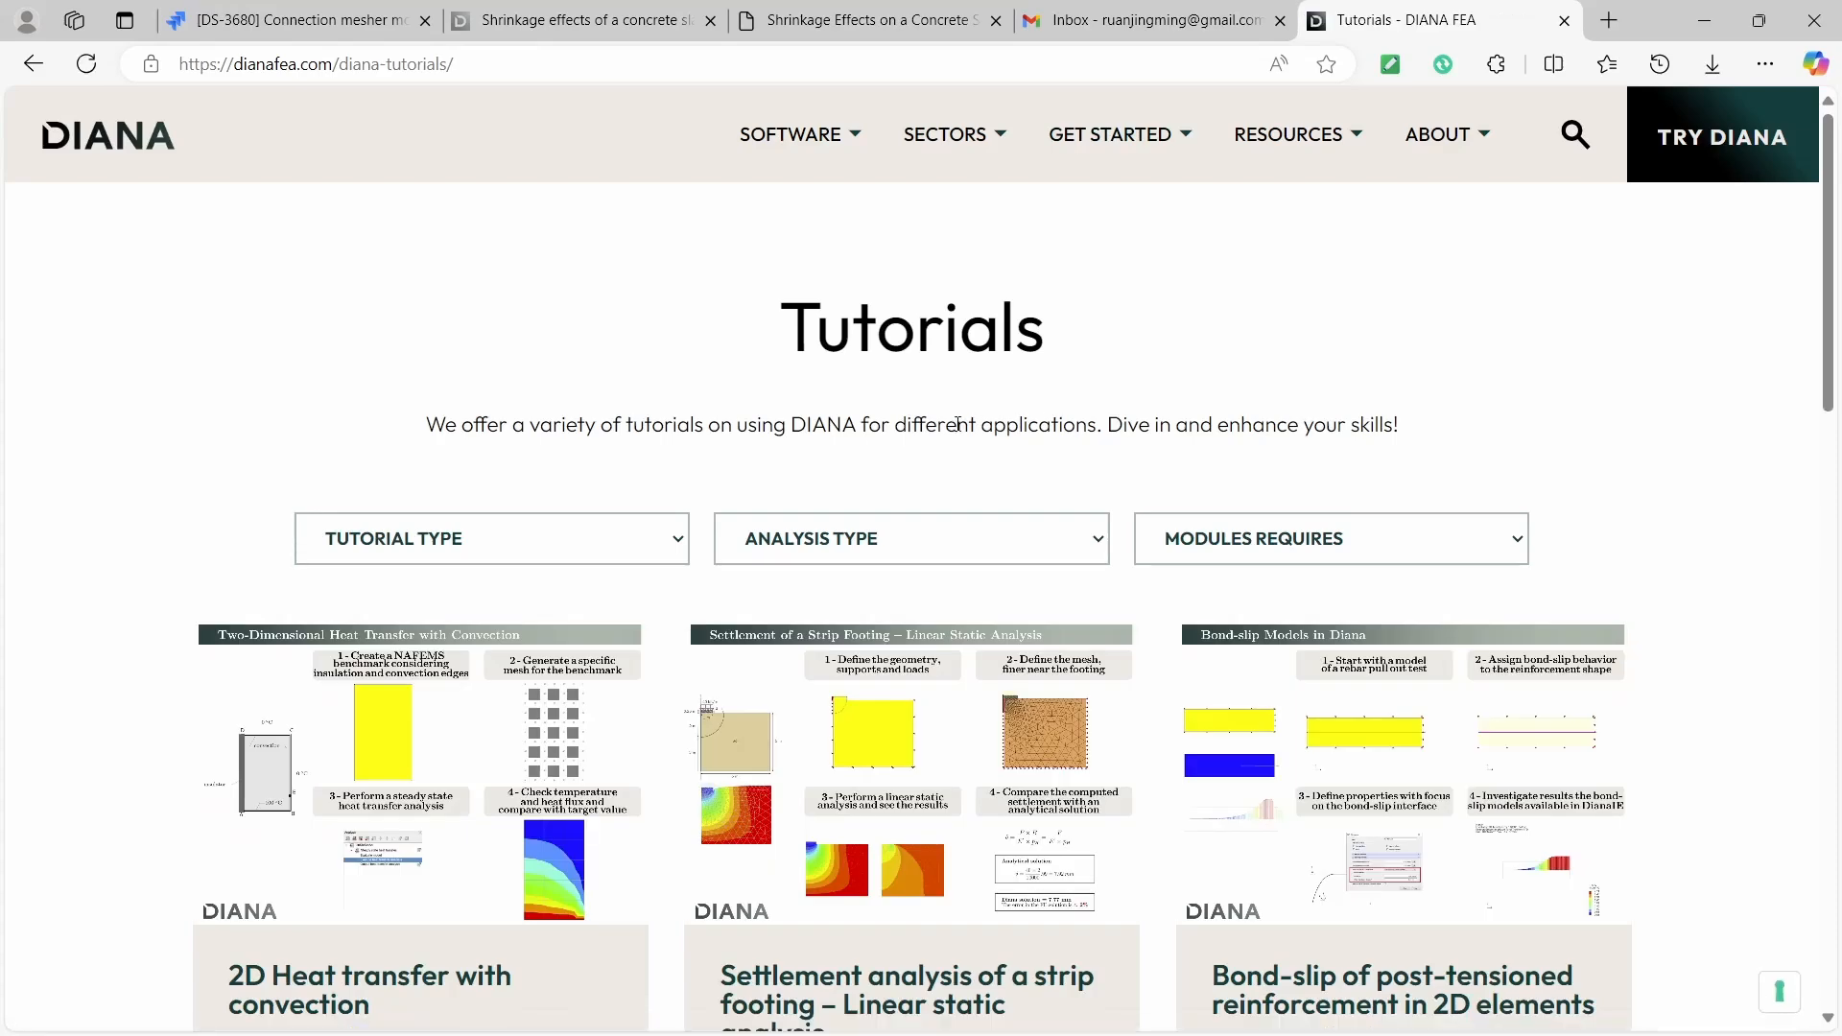
pyautogui.scroll(-3, 591, 235)
pyautogui.click(591, 234)
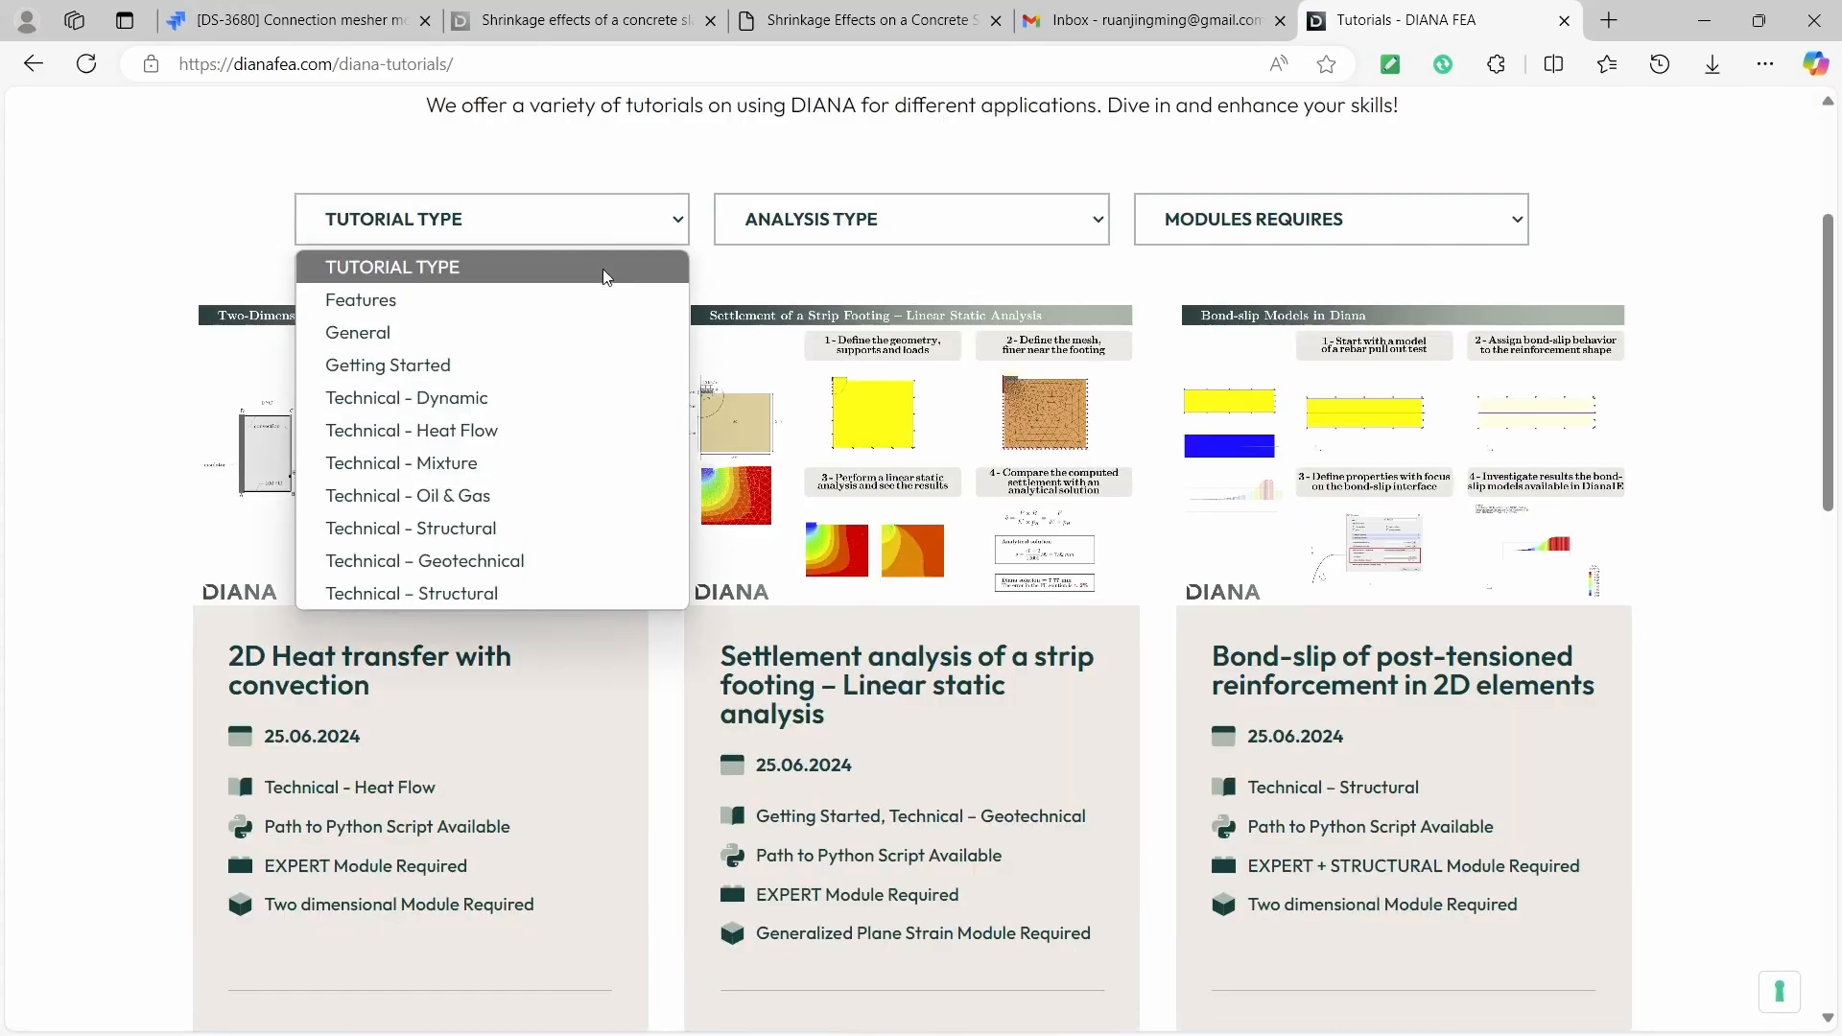
pyautogui.click(768, 158)
pyautogui.click(1044, 234)
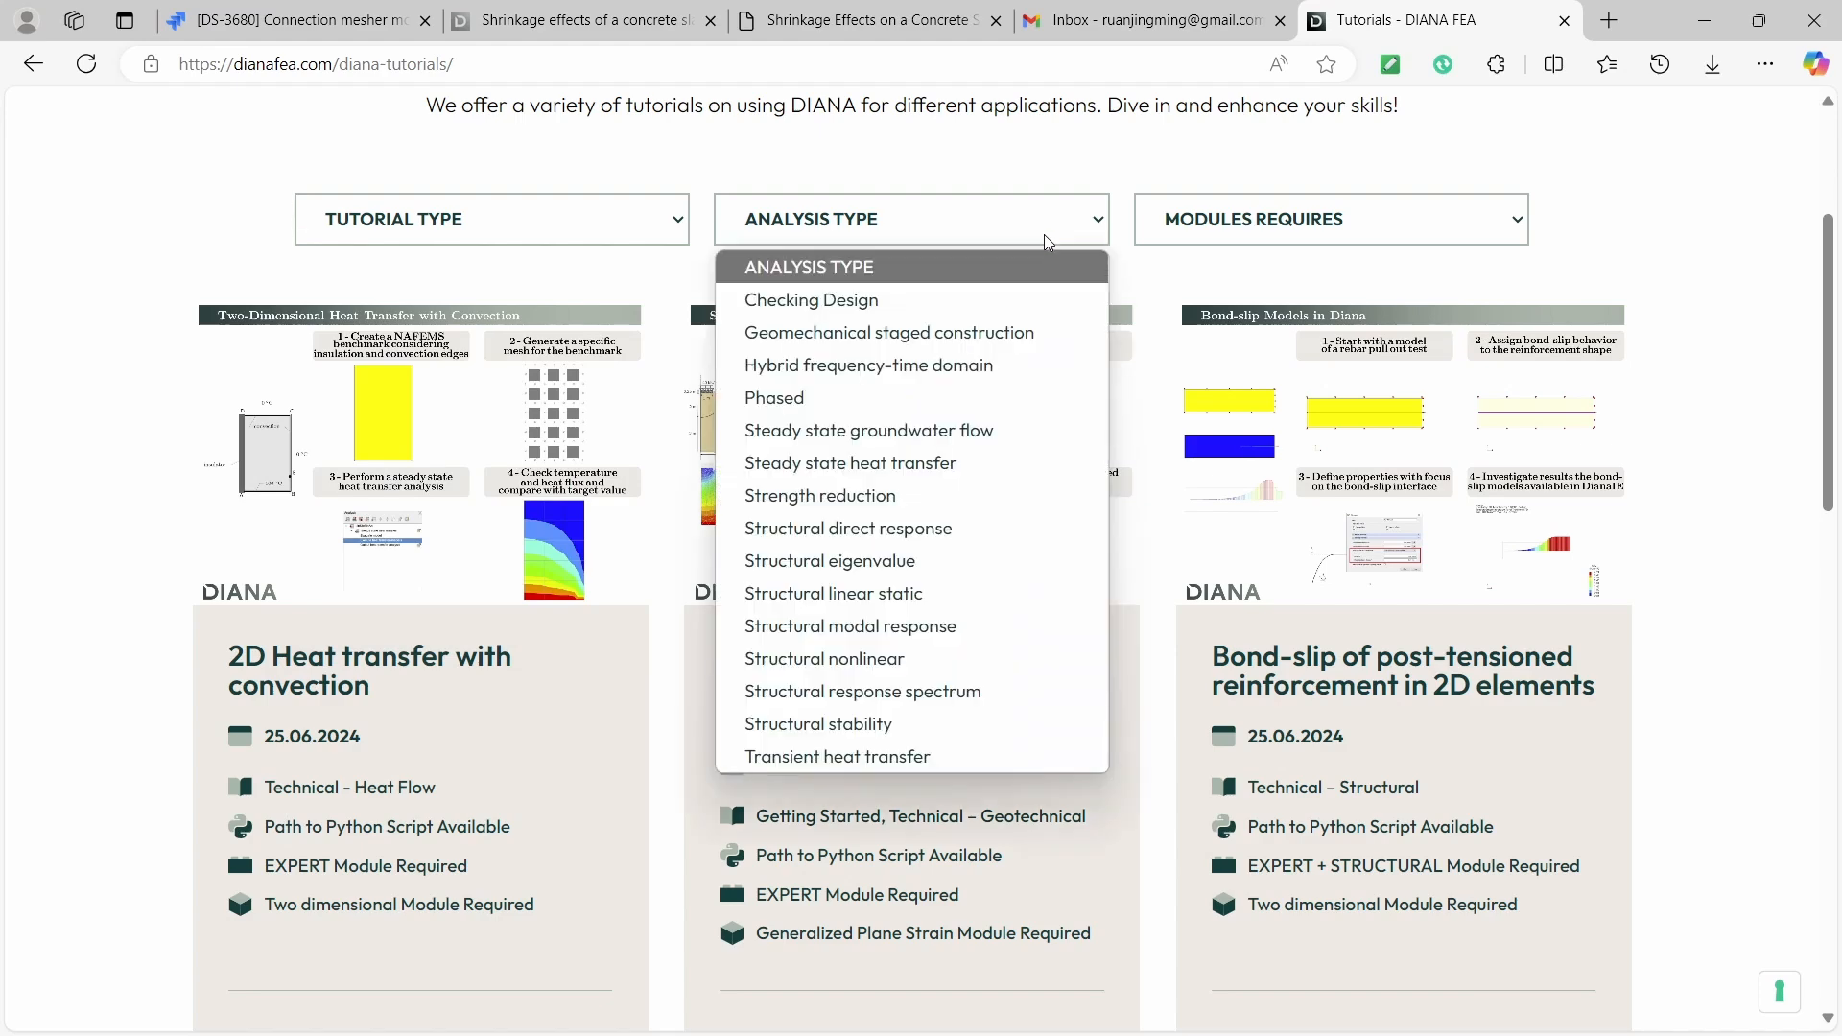
pyautogui.click(1276, 230)
pyautogui.click(1276, 230)
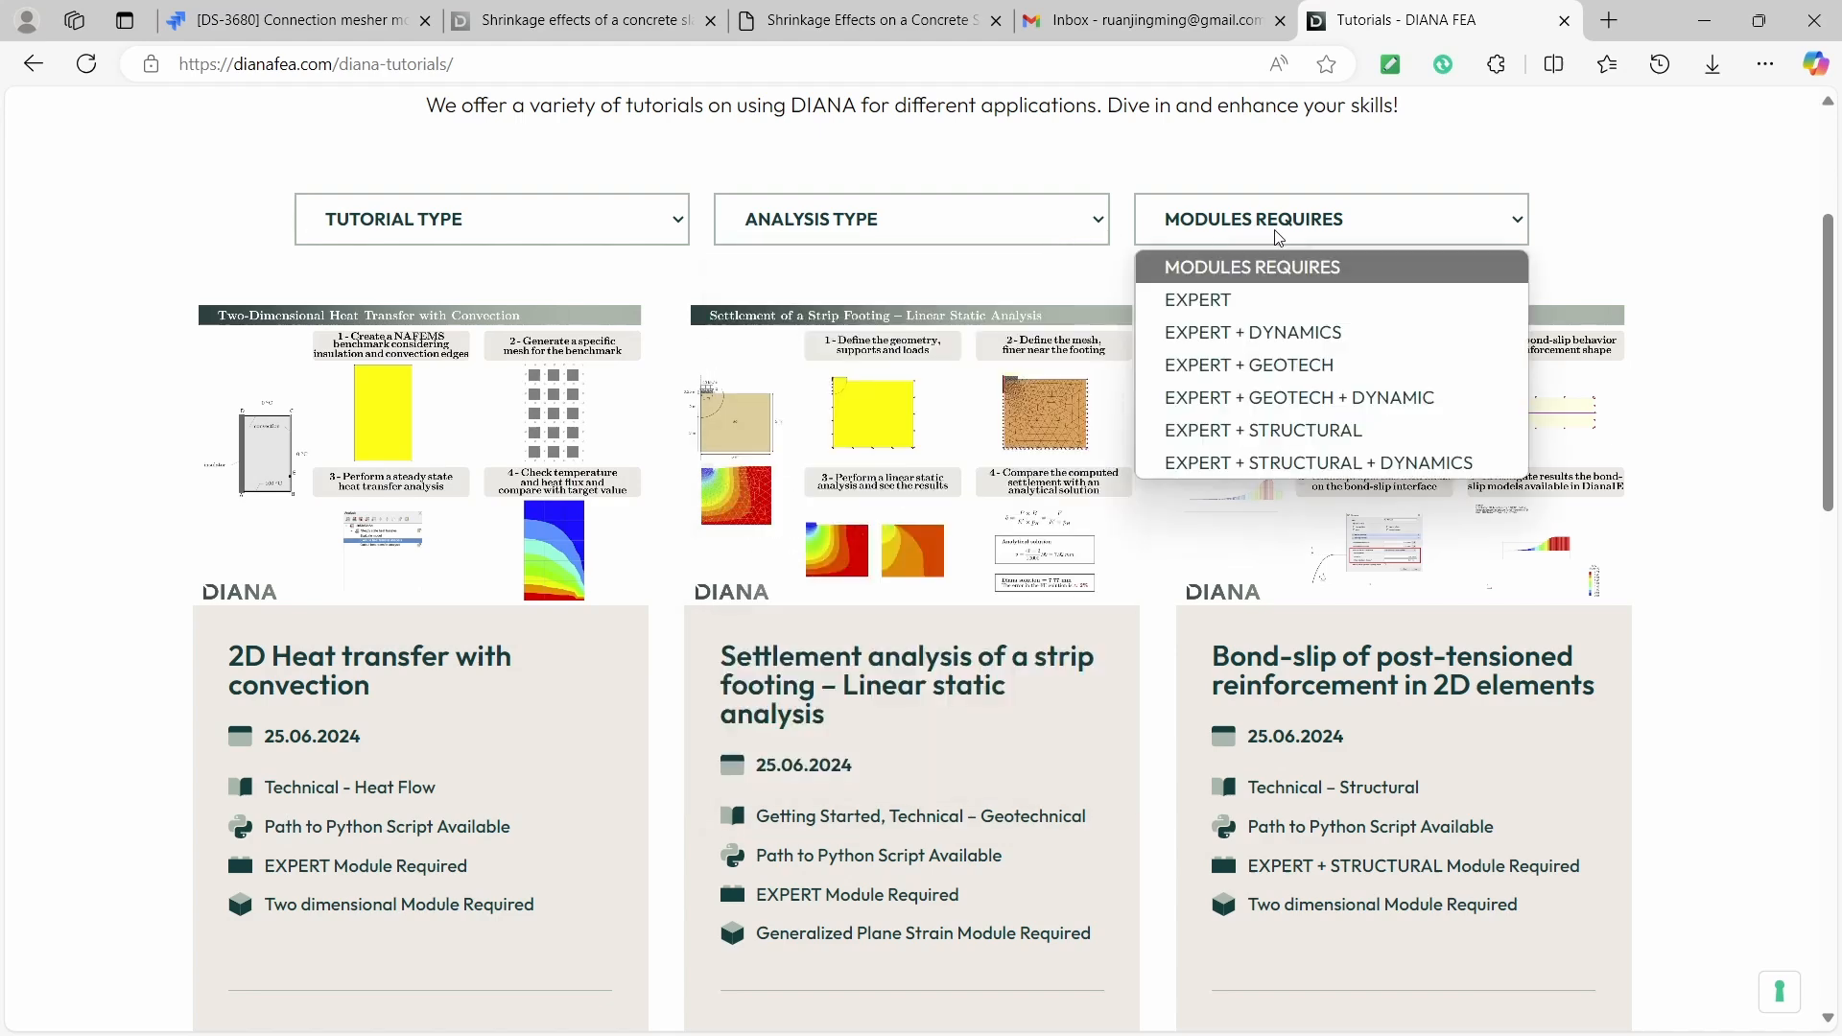
pyautogui.click(1335, 232)
pyautogui.scroll(-3, 1460, 193)
pyautogui.scroll(3, 1475, 202)
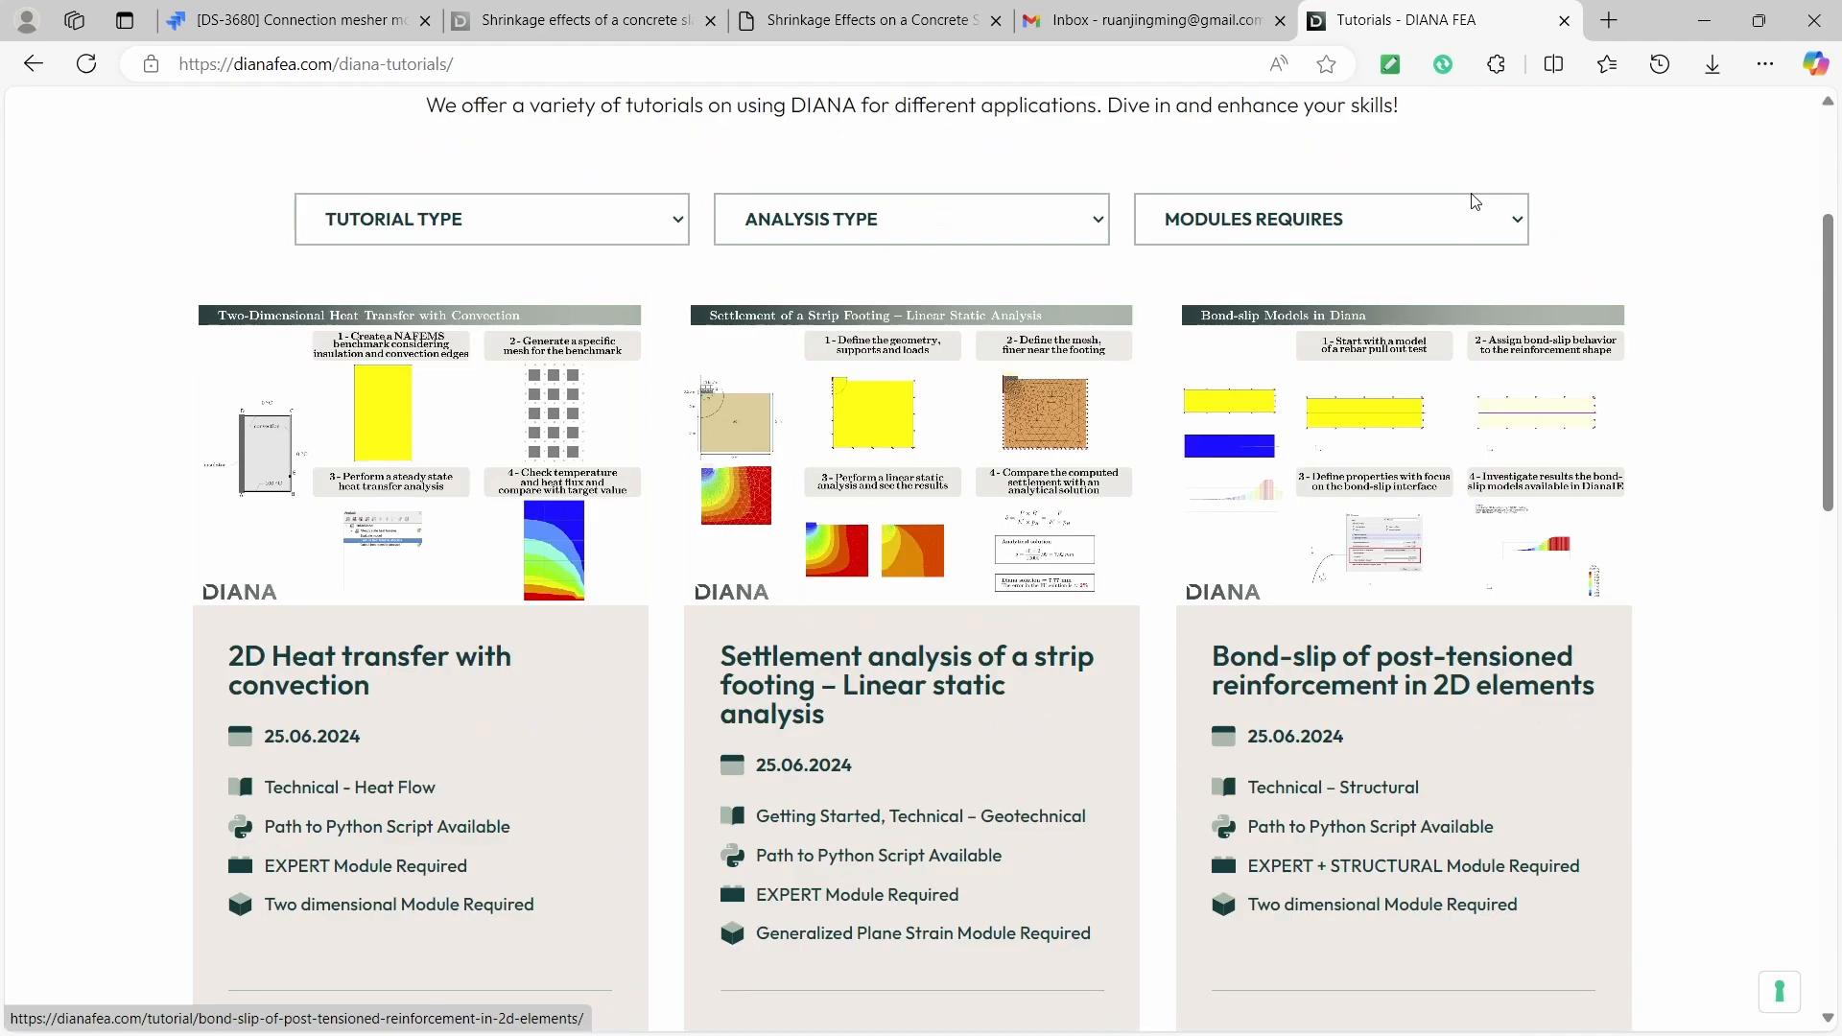
# - Open the search page of the DIANA website
pyautogui.scroll(3, 1475, 202)
pyautogui.click(1575, 134)
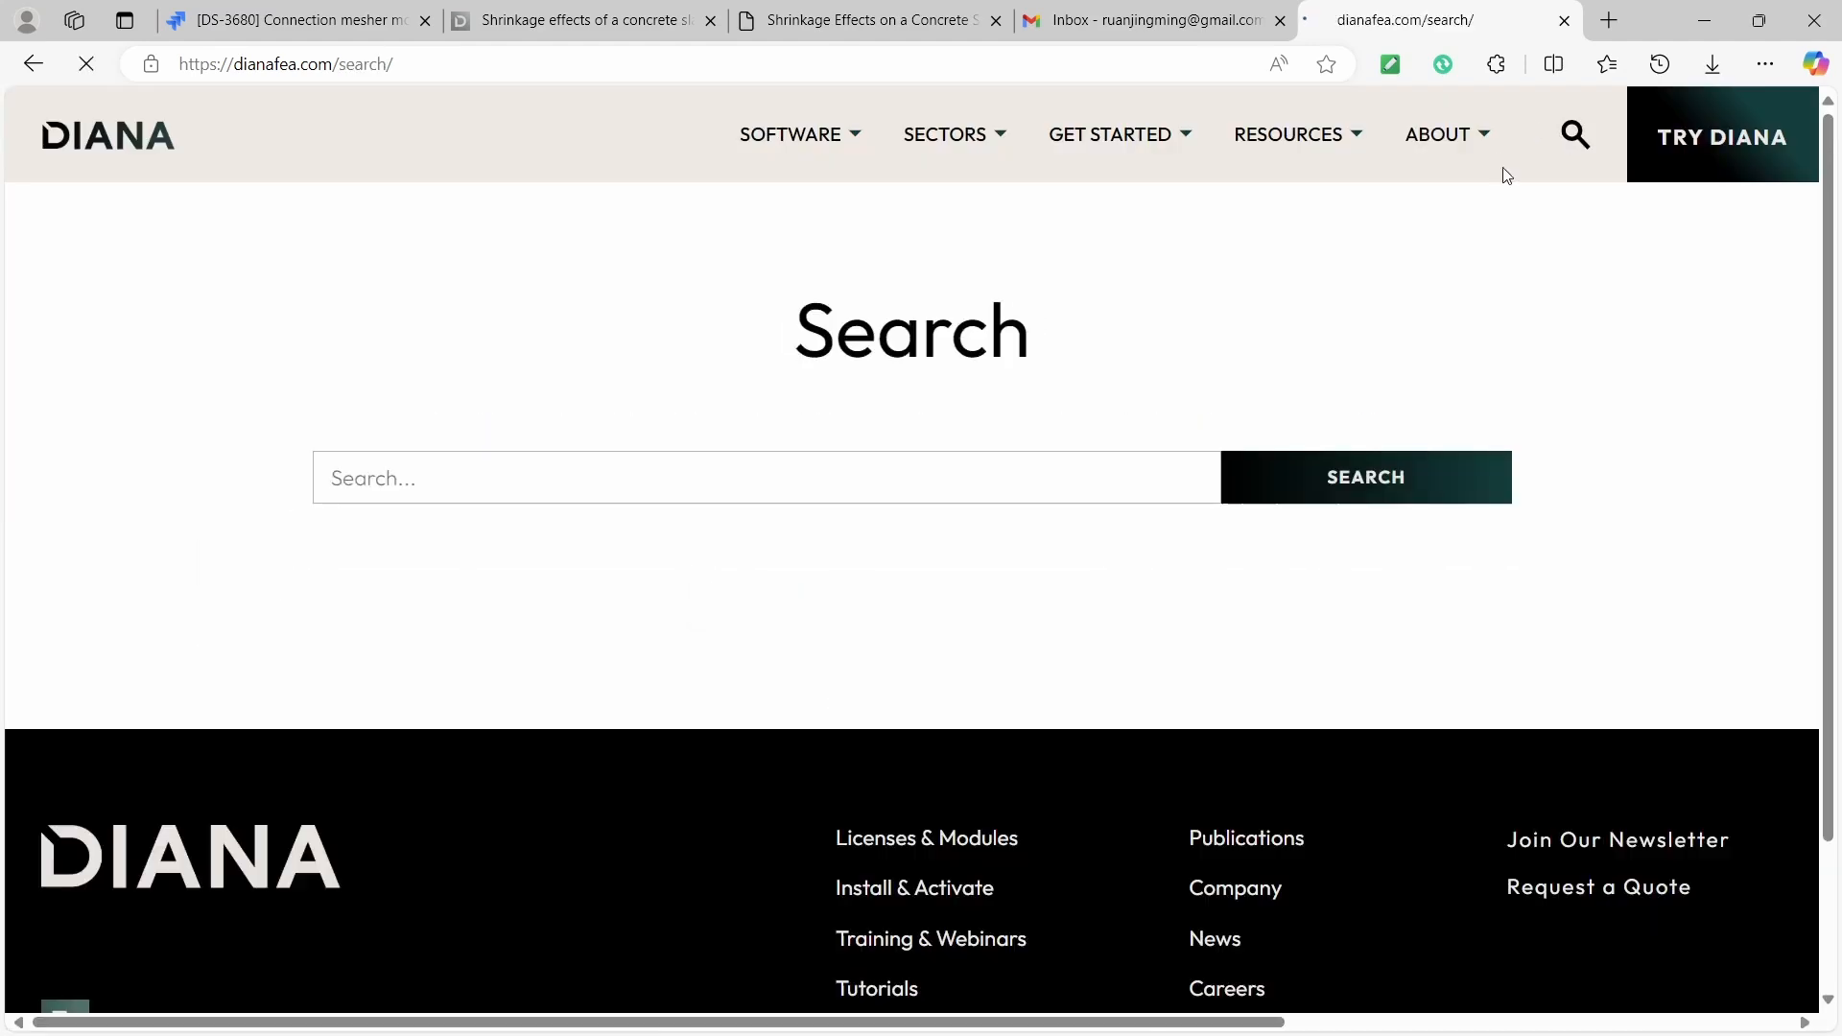